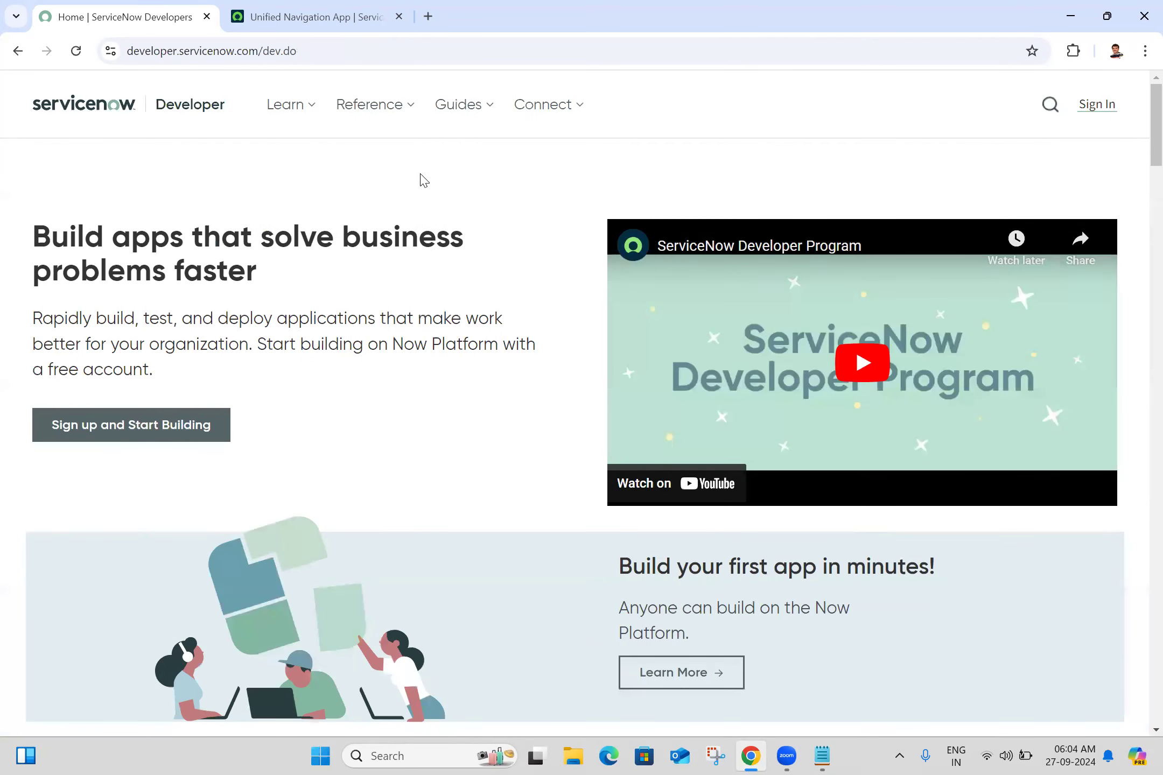
- Close the ServiceNow Developers home page and keep the ServiceNow instance page open
left_click(305, 7)
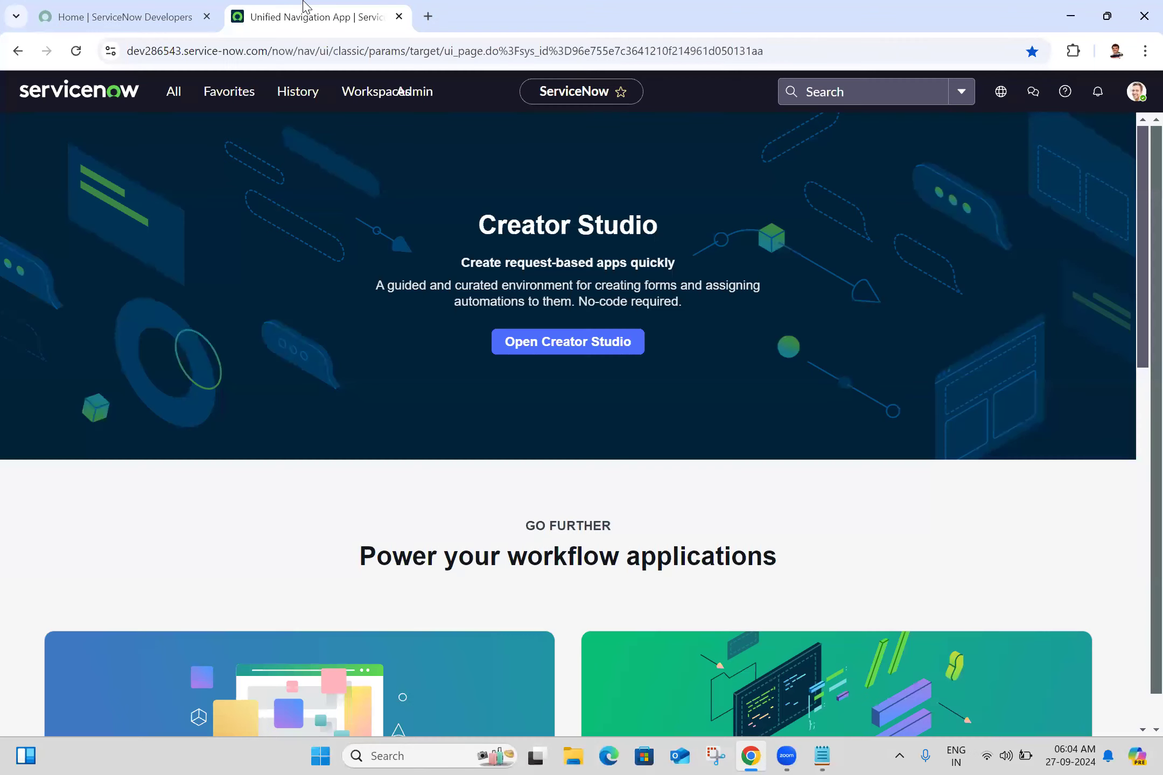
left_click(195, 7)
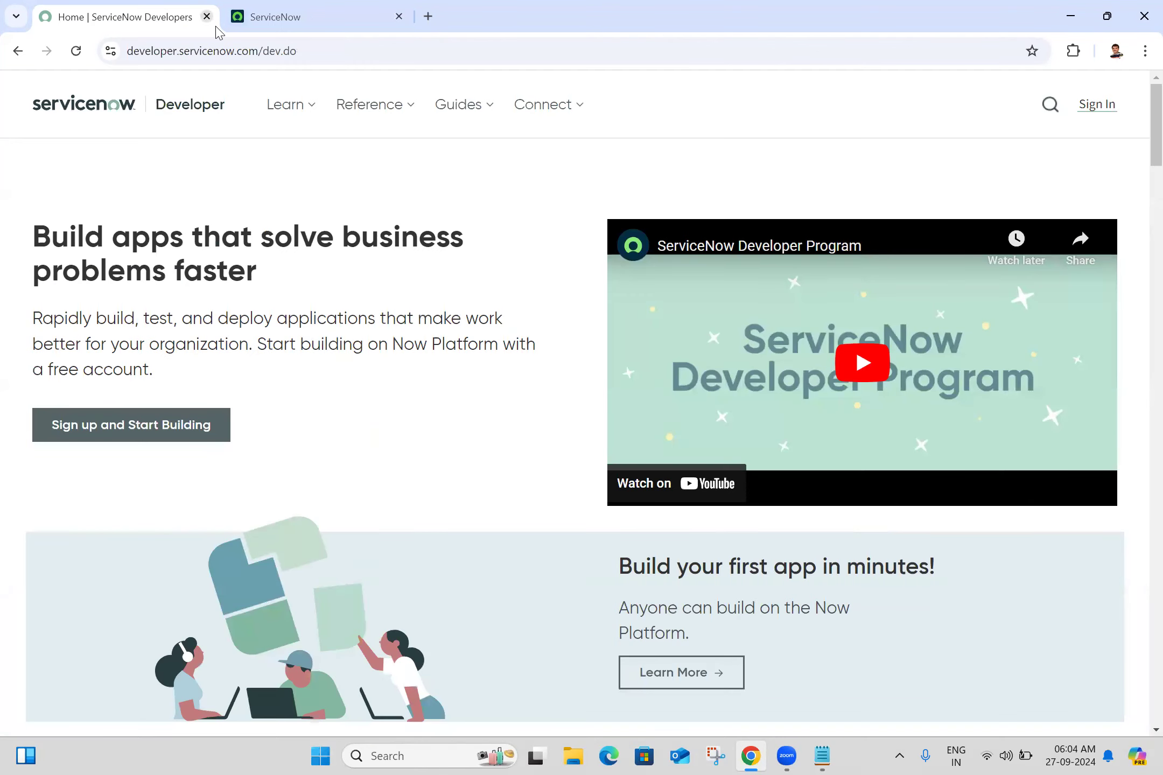
left_click(206, 17)
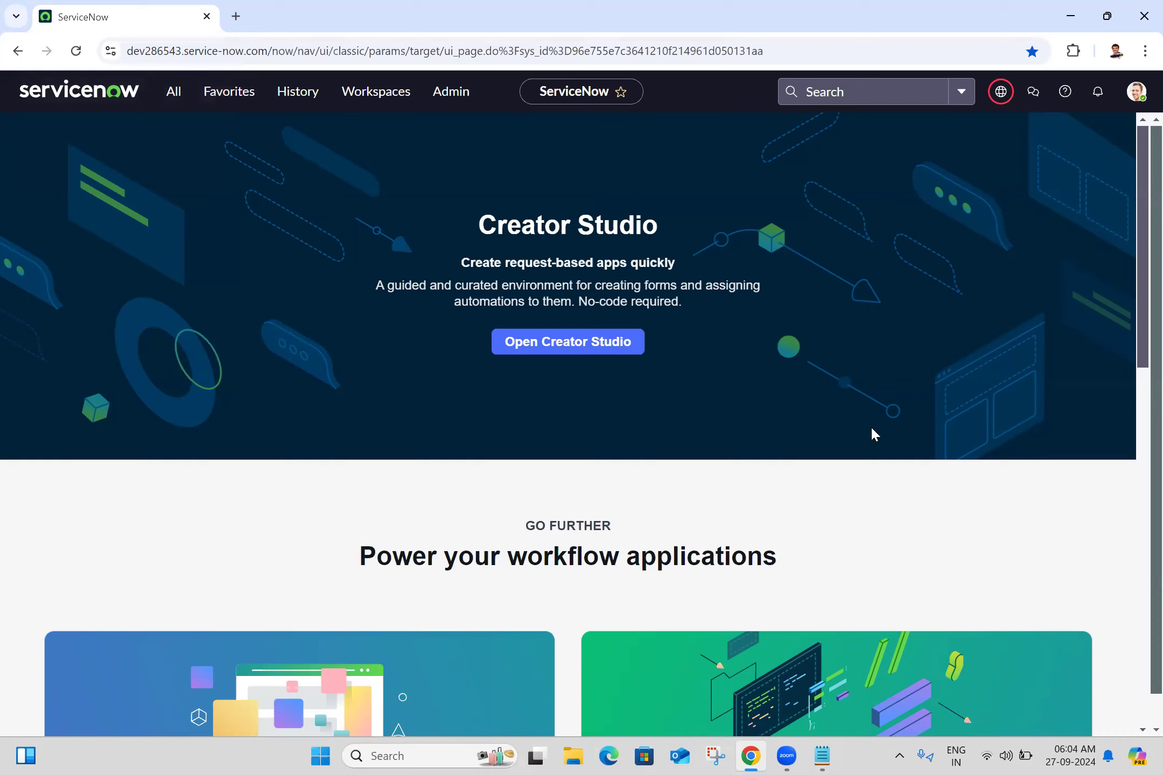
- Open the Naresh IT Demo Data workbook from the Import Sets Demo Data folder on the Desktop
left_click(579, 754)
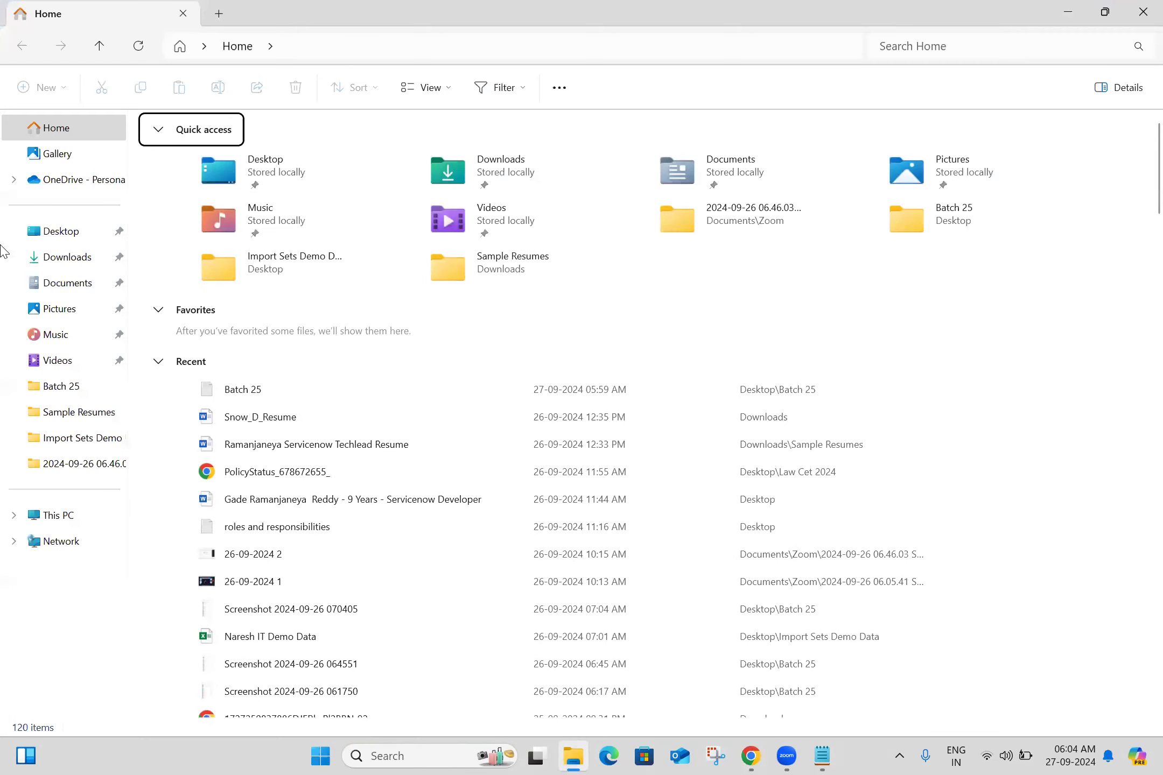
left_click(67, 236)
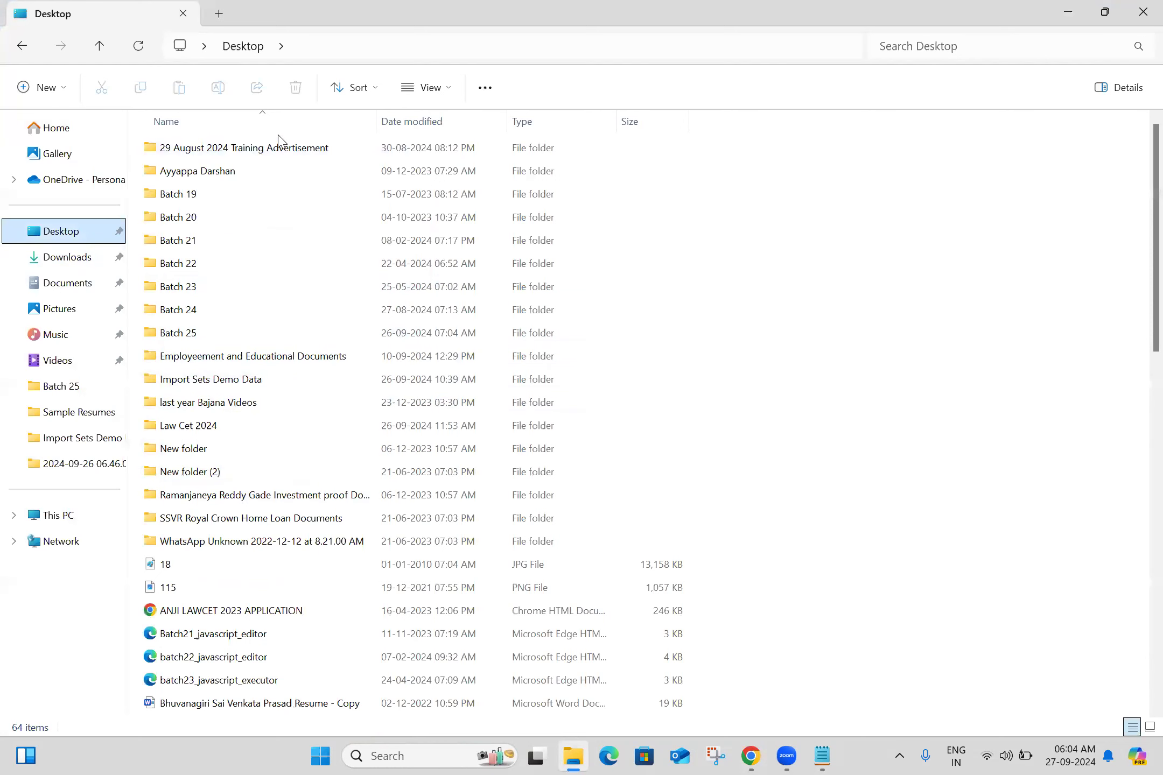
double_click(224, 380)
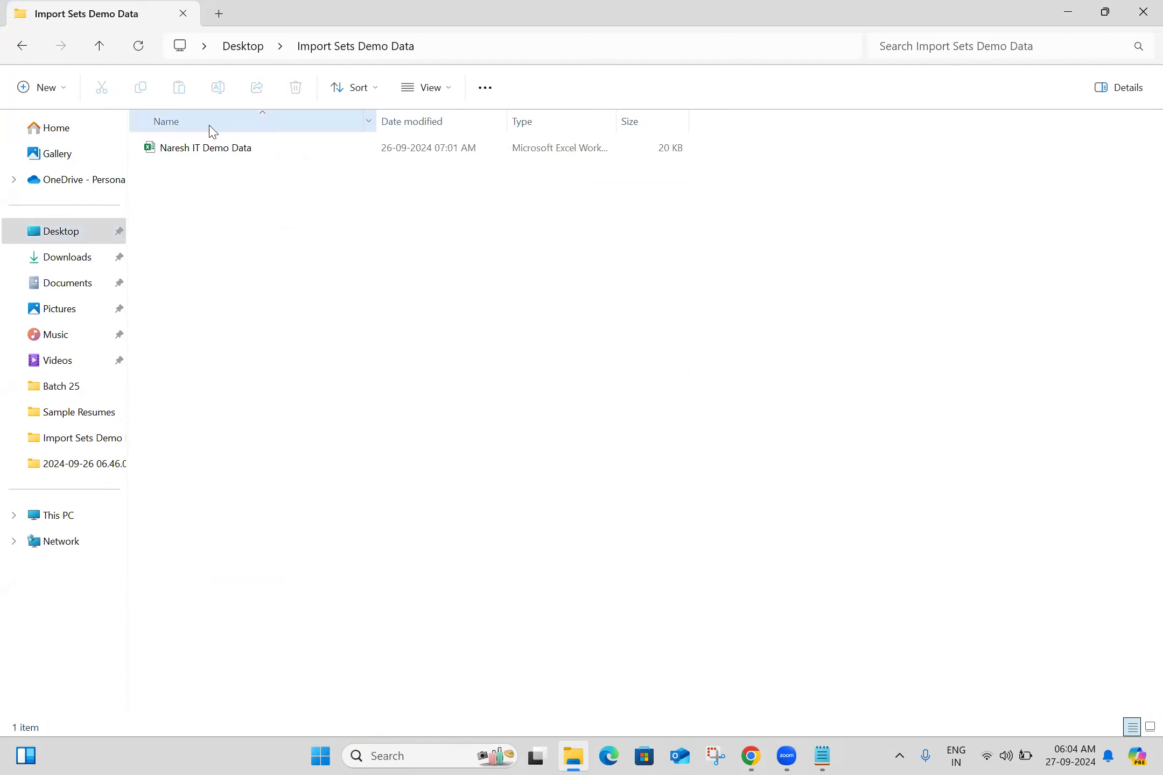
left_click(223, 151)
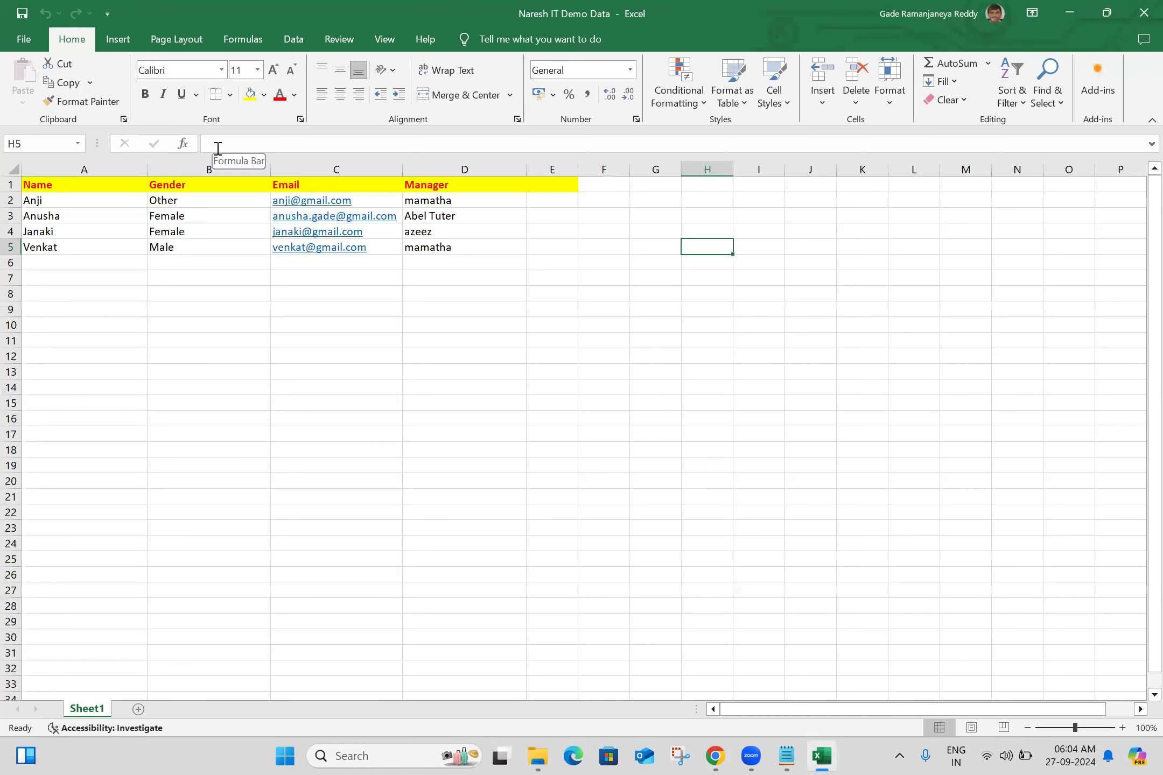
- Save a copy of the workbook as CSV (Comma delimited) in the local Import Sets Demo Data folder, keeping its file name
left_click(24, 43)
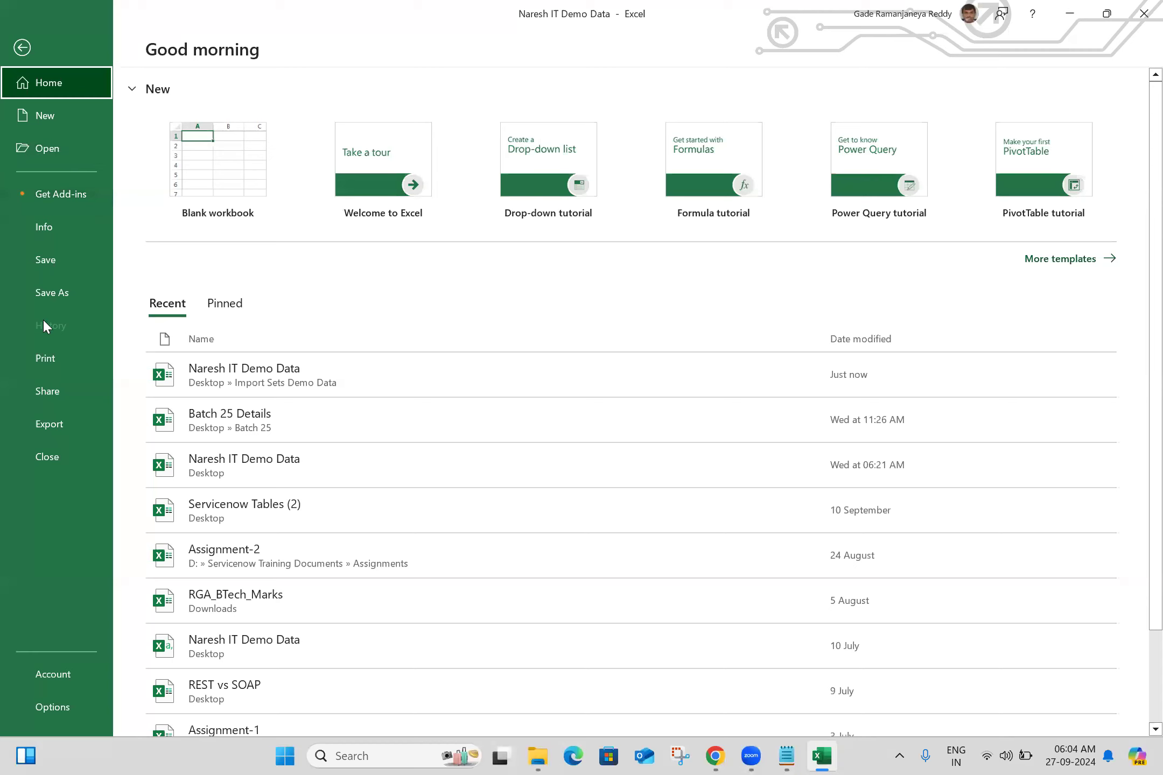
left_click(63, 291)
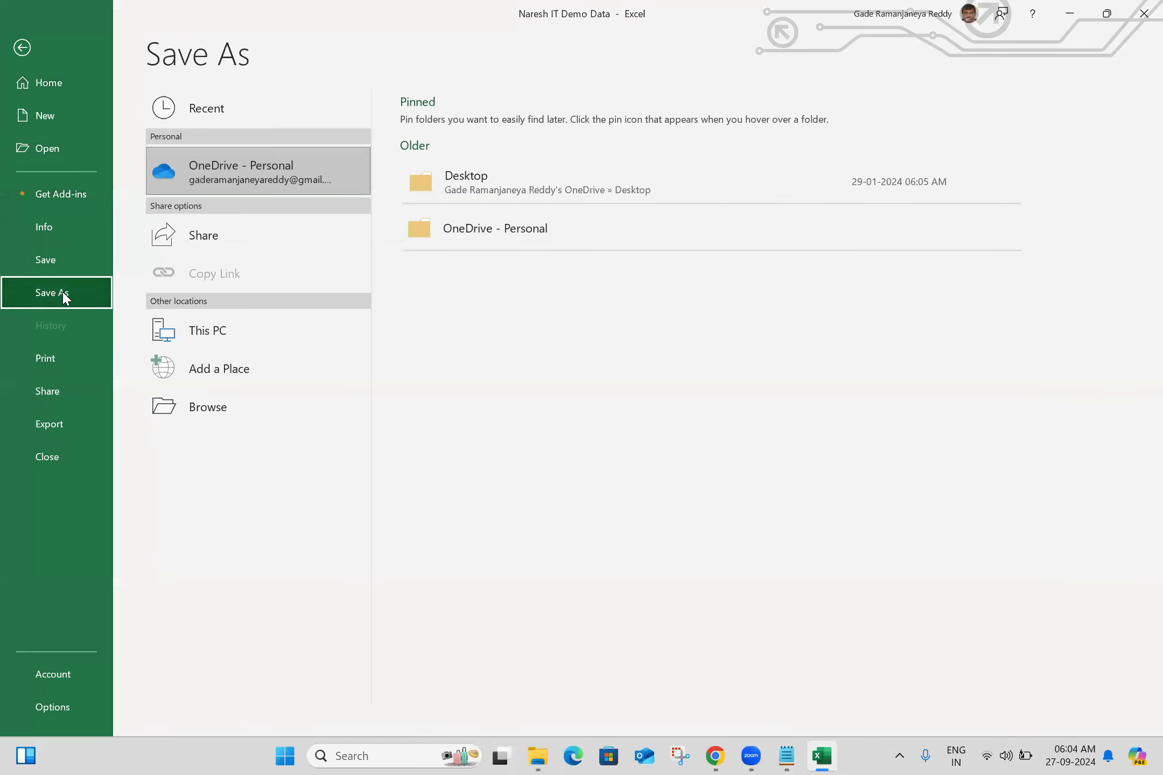
left_click(545, 185)
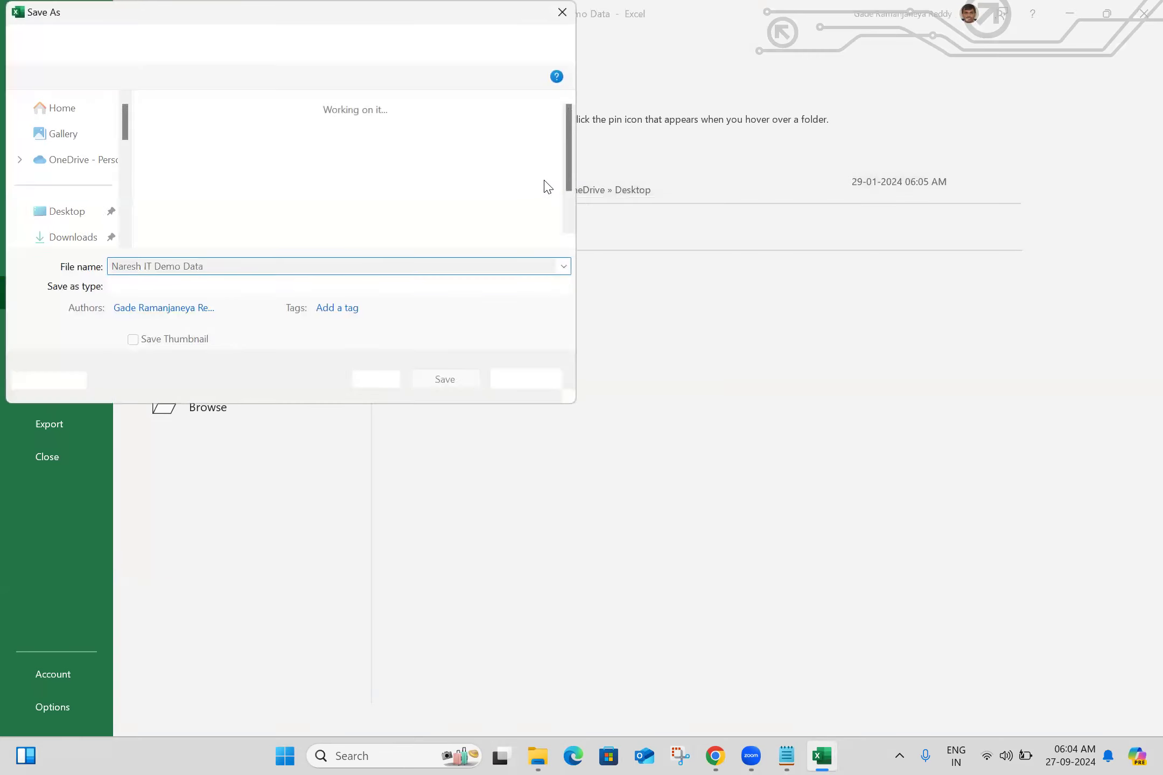
left_click(560, 12)
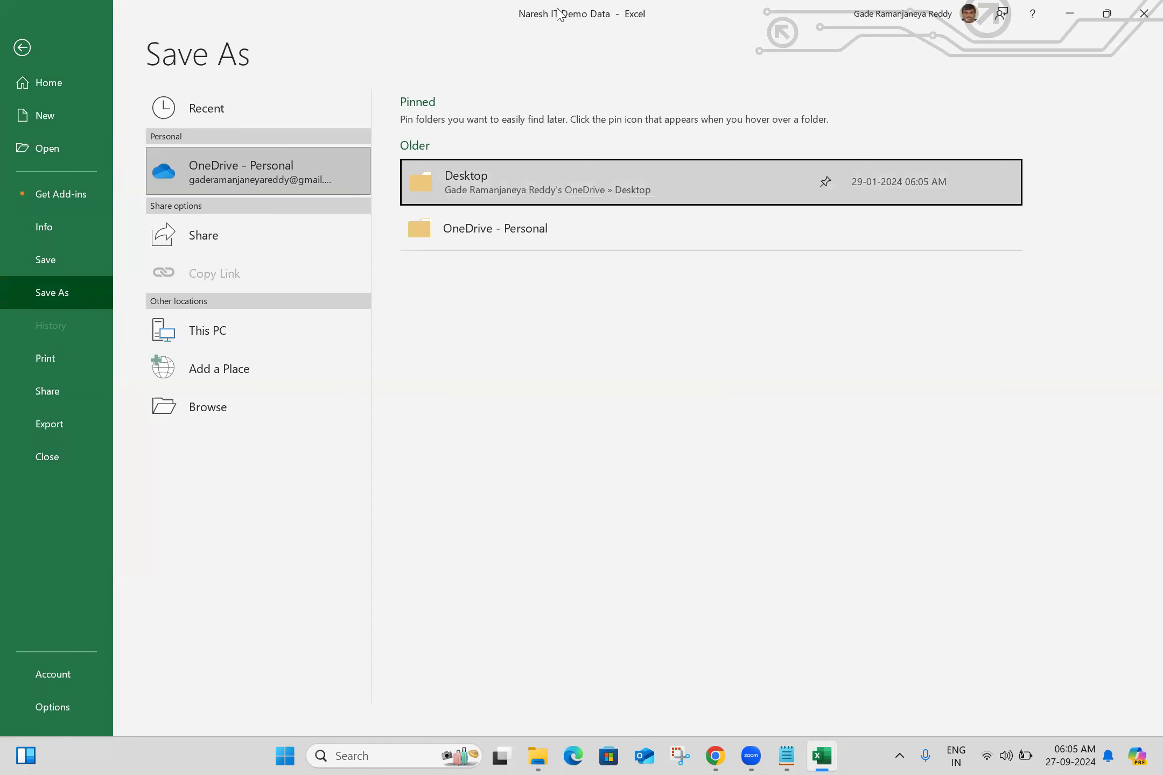
left_click(241, 335)
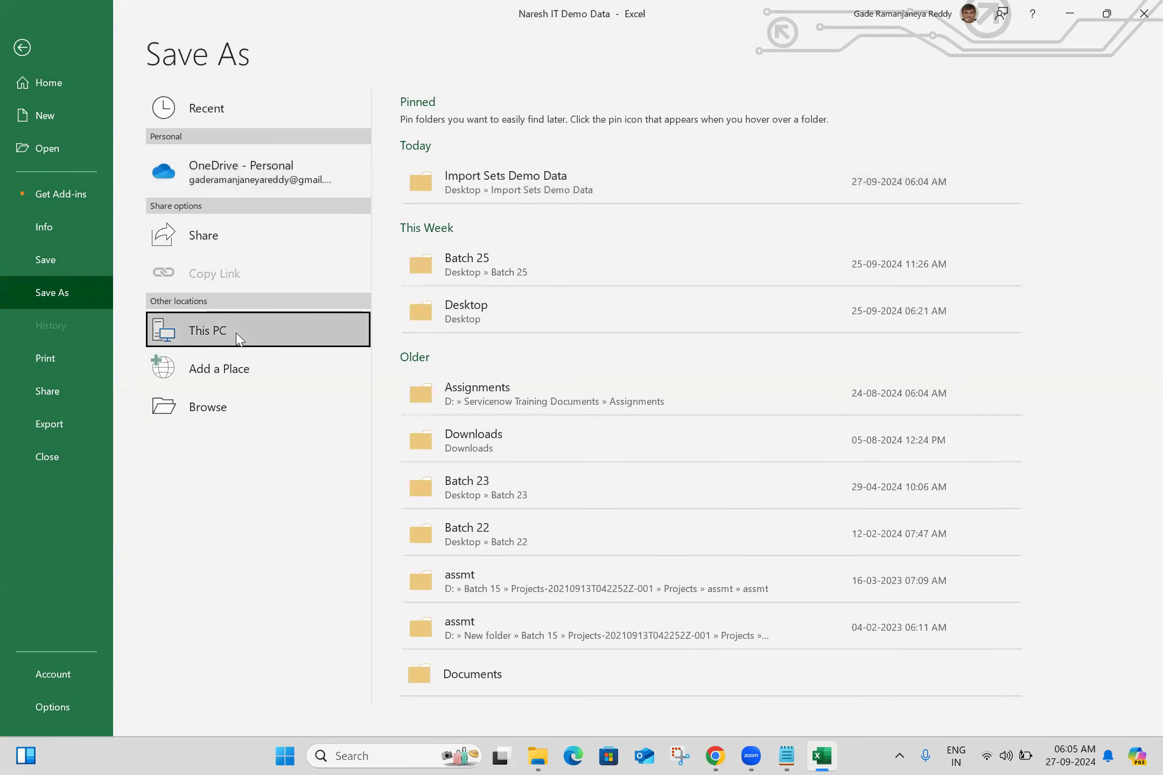
left_click(500, 192)
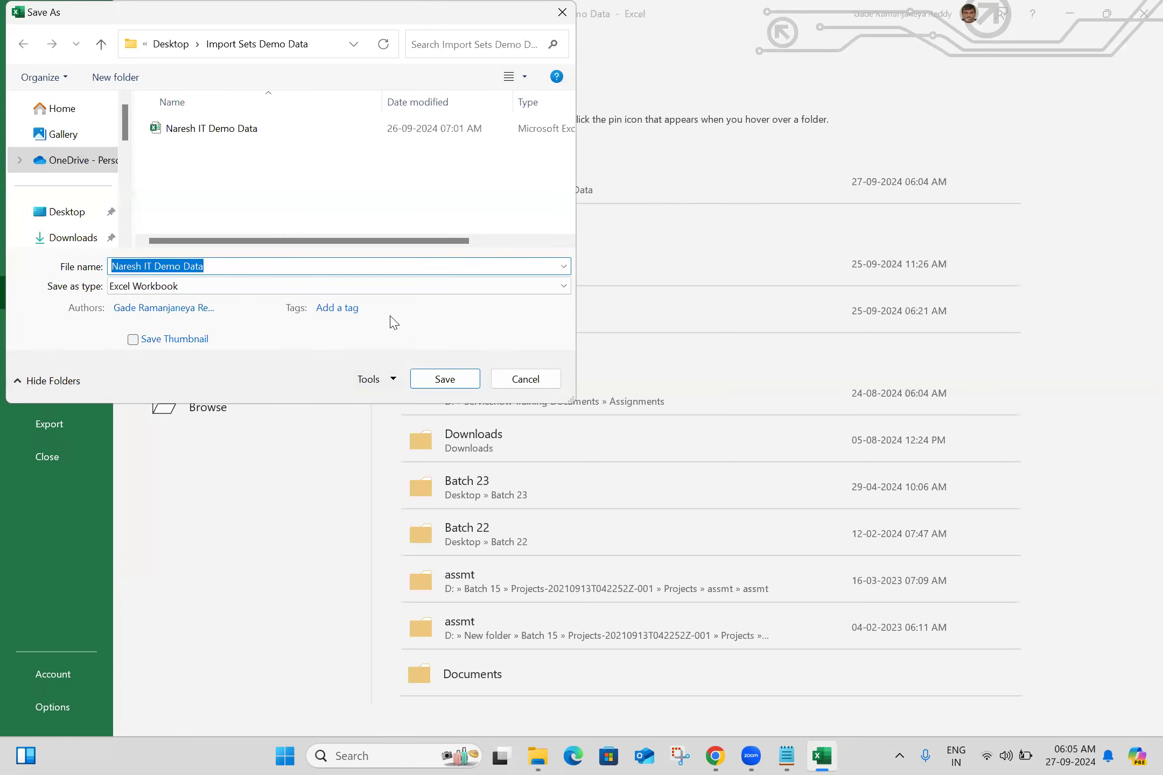
left_click(451, 291)
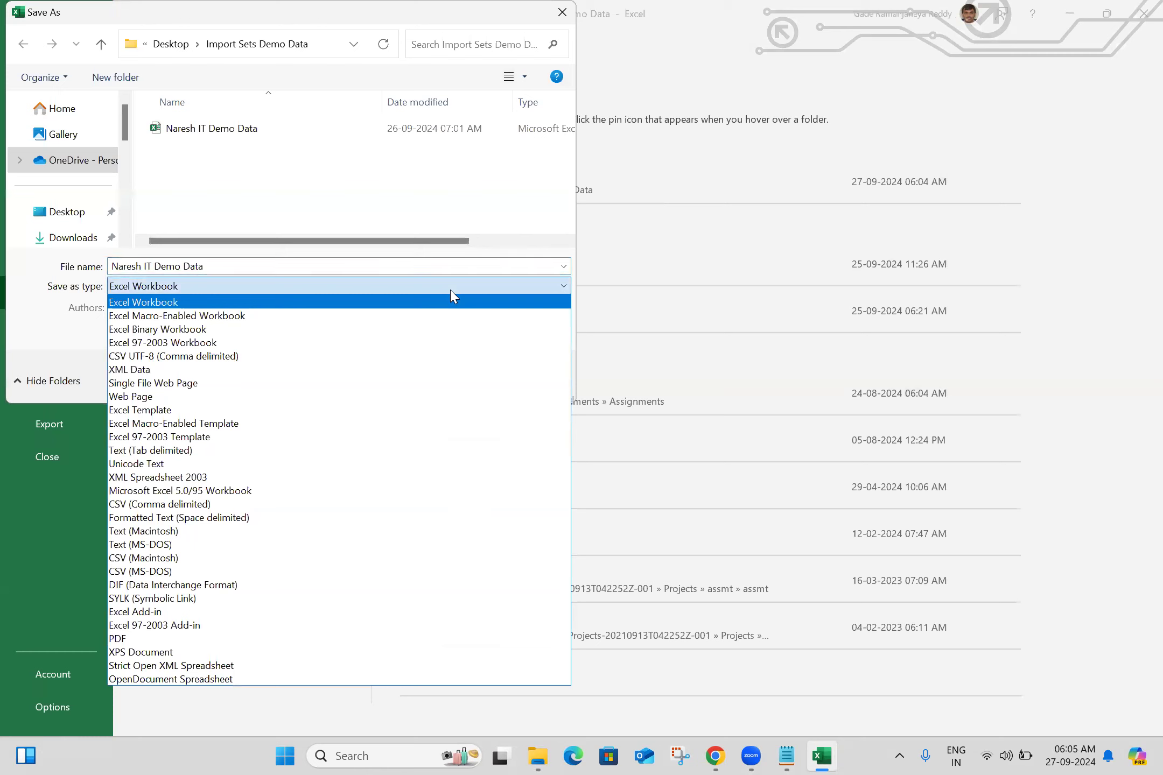
left_click(227, 505)
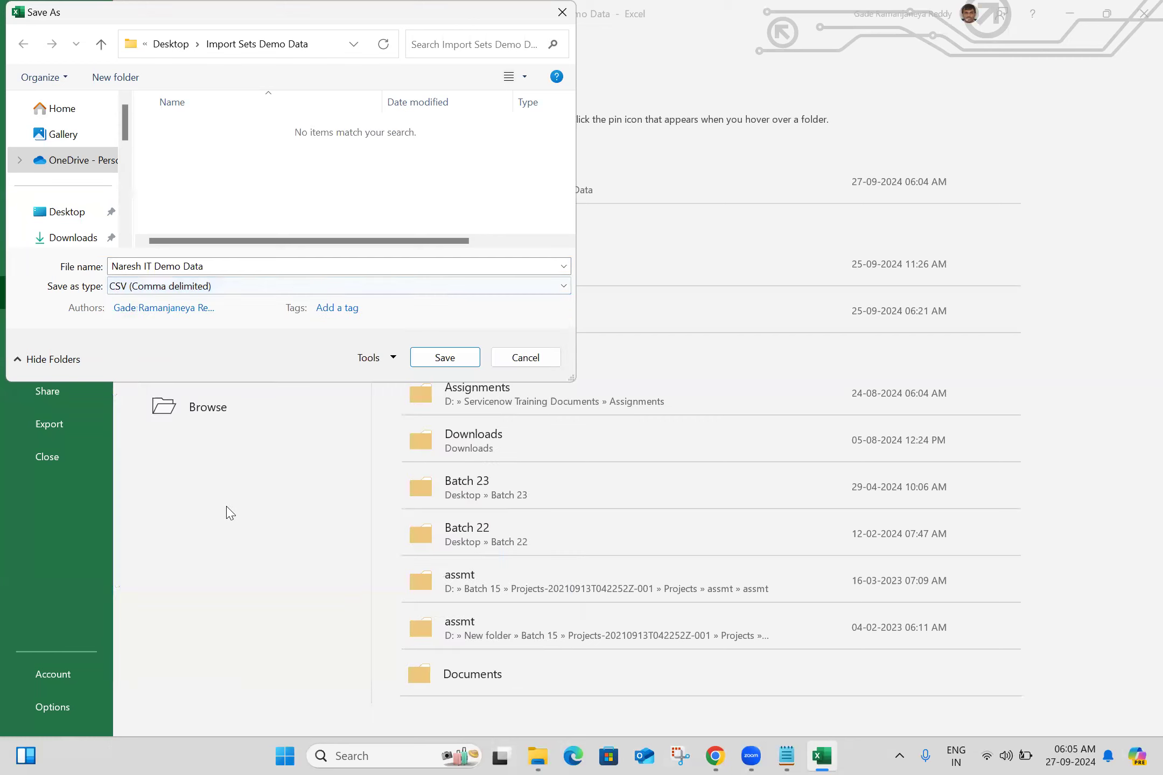
left_click(444, 357)
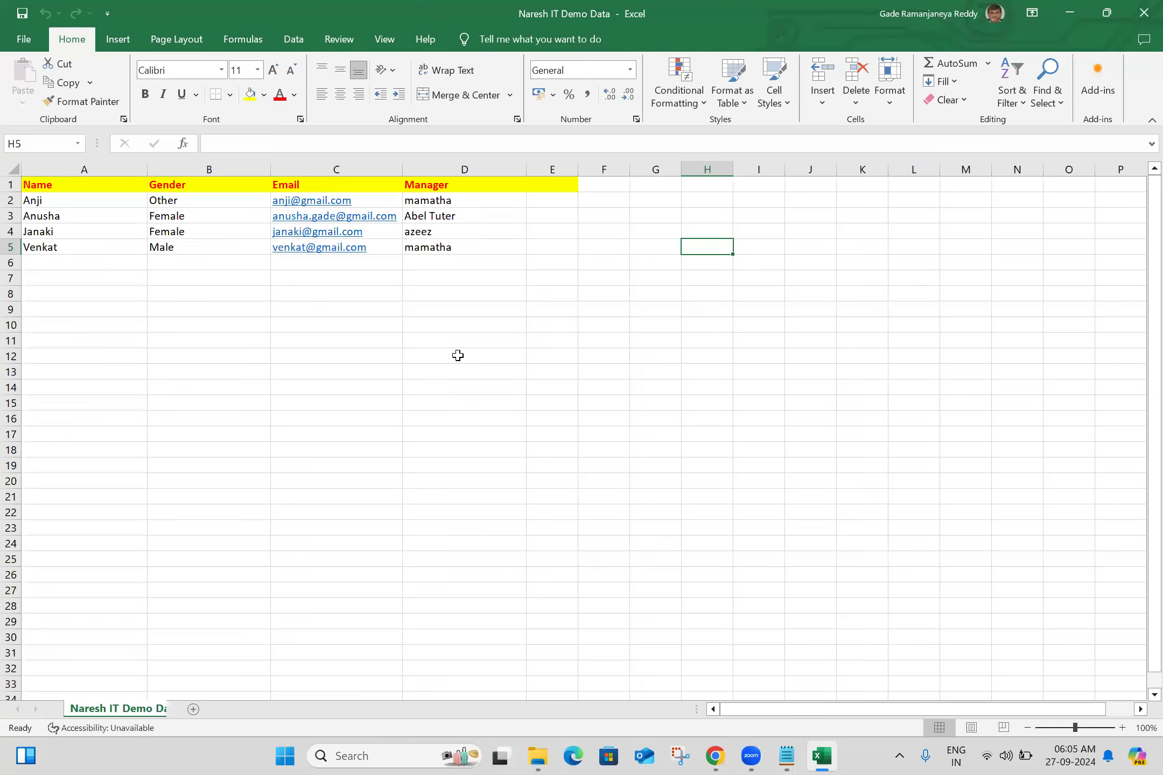
- Close the workbook and open the new CSV version of Naresh IT Demo Data from the folder
left_click(1142, 9)
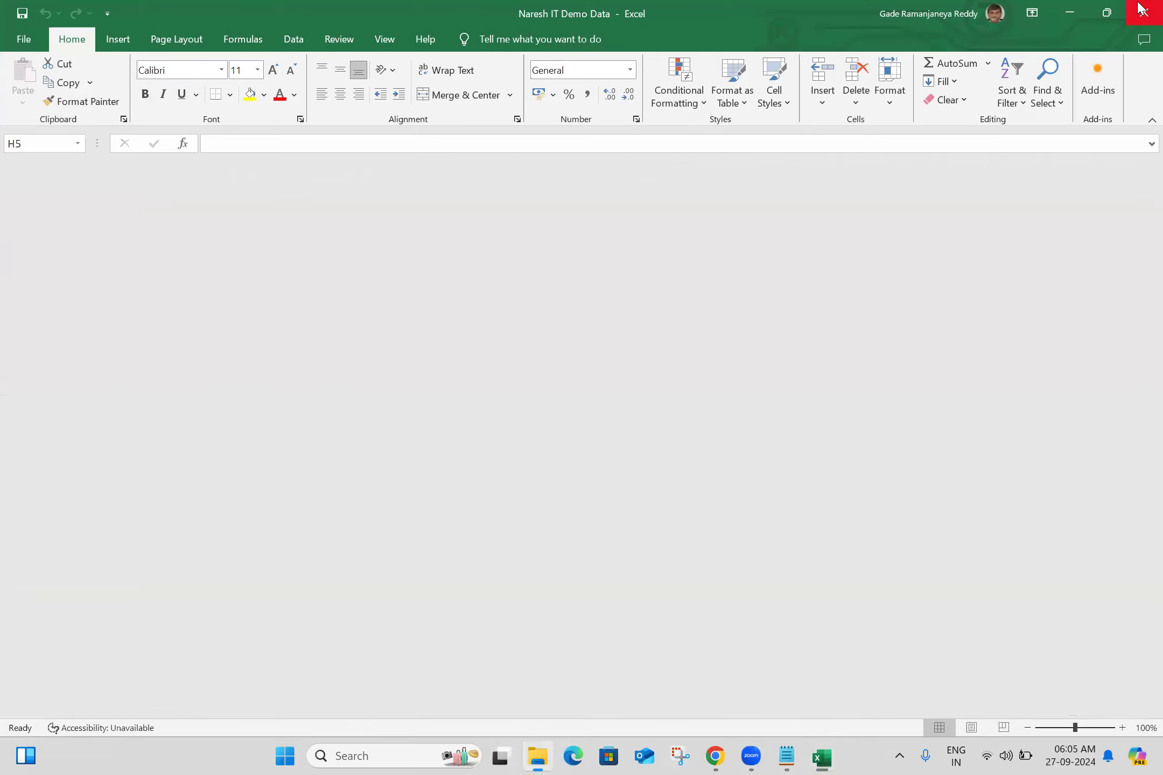
left_click(482, 299)
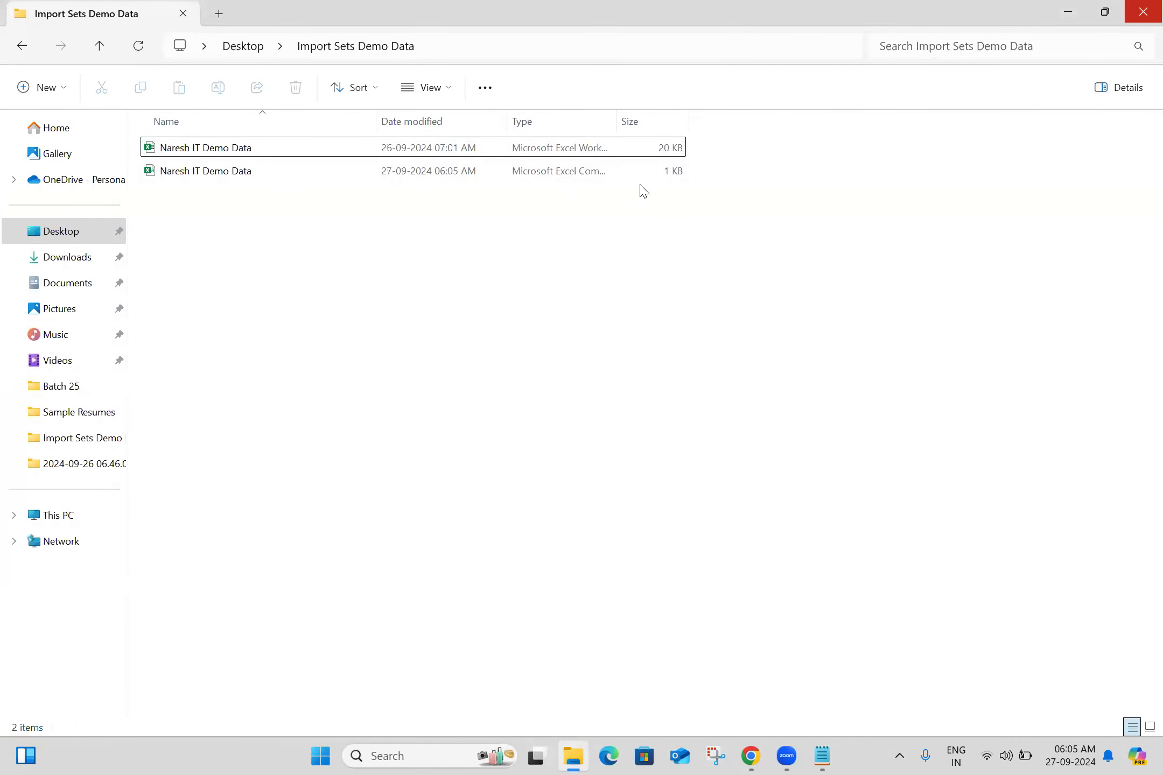
double_click(185, 178)
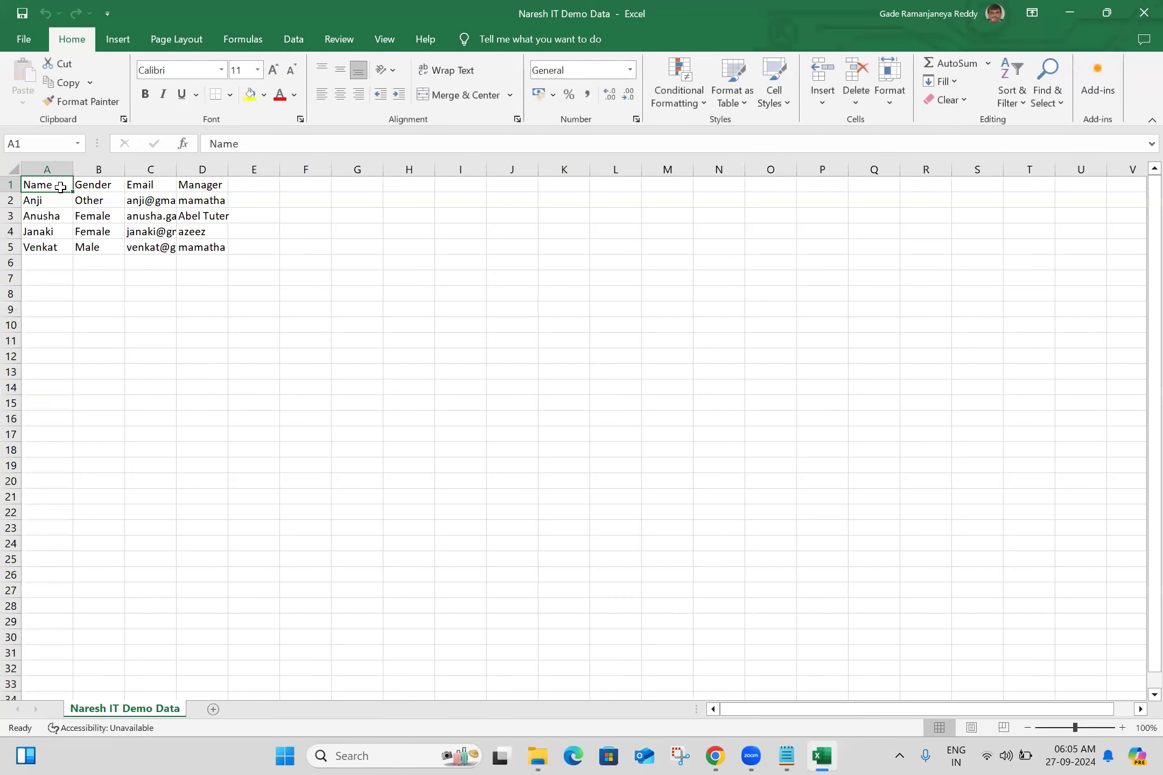
- Give the header cells A1:D1 a yellow fill and red font colour
key("shift+Right")
key("shift+Right")
key("shift+Right")
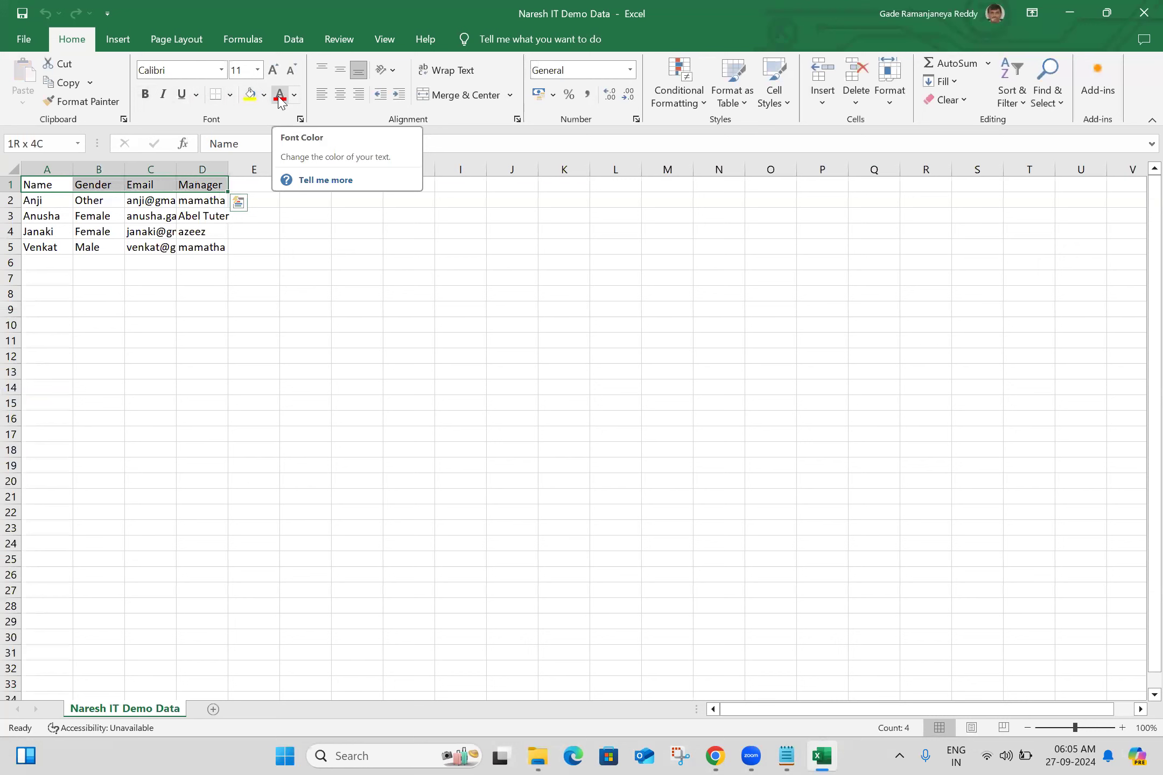
left_click(249, 95)
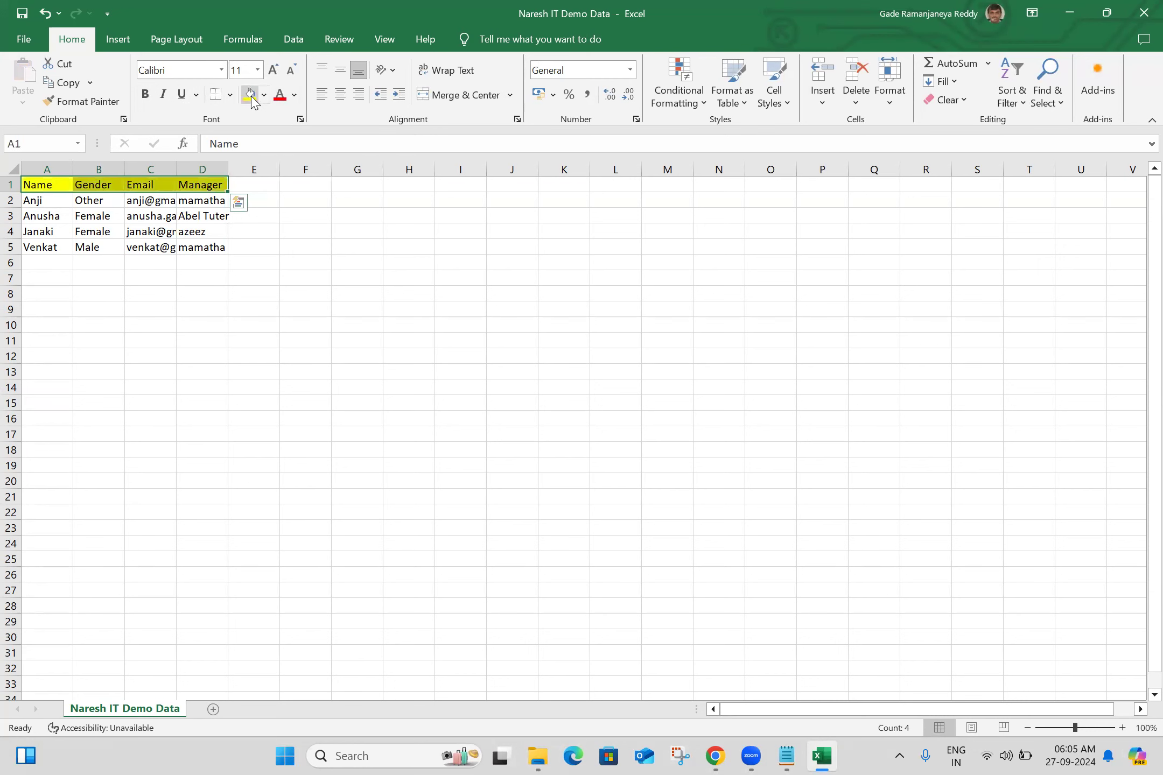
left_click(279, 95)
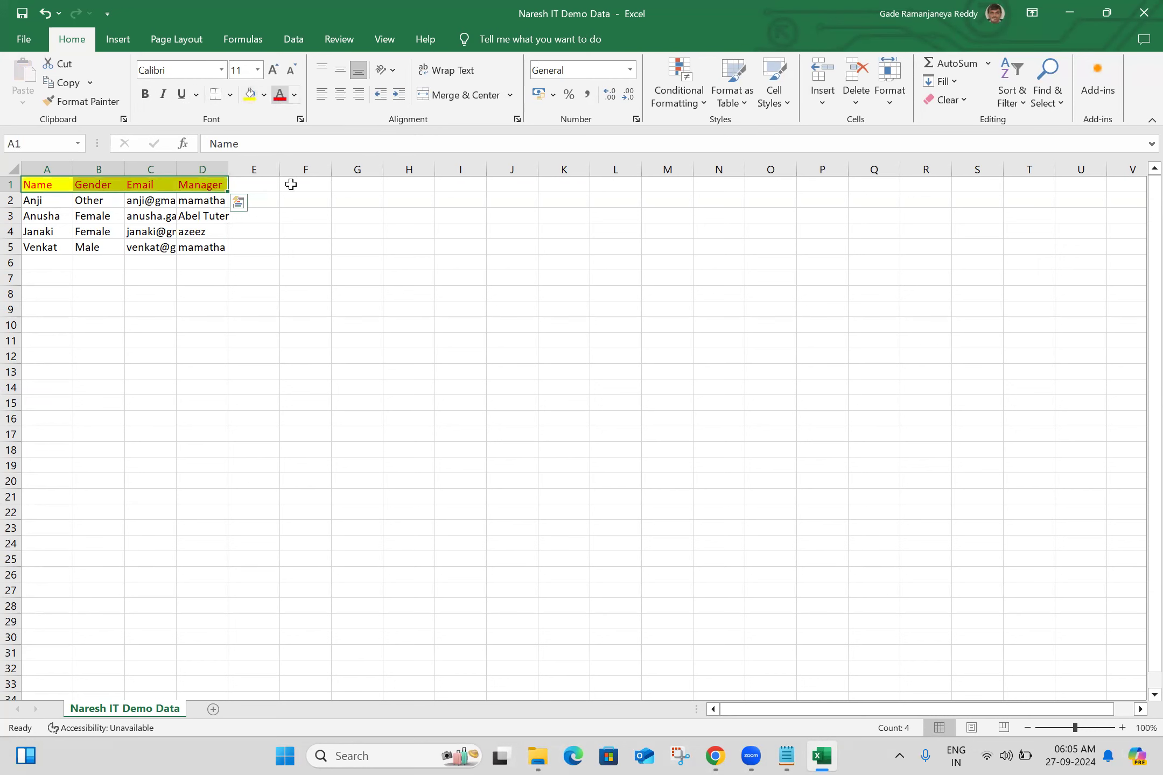
left_click(309, 355)
- Autofit the widths of columns A to D to their contents
double_click(74, 169)
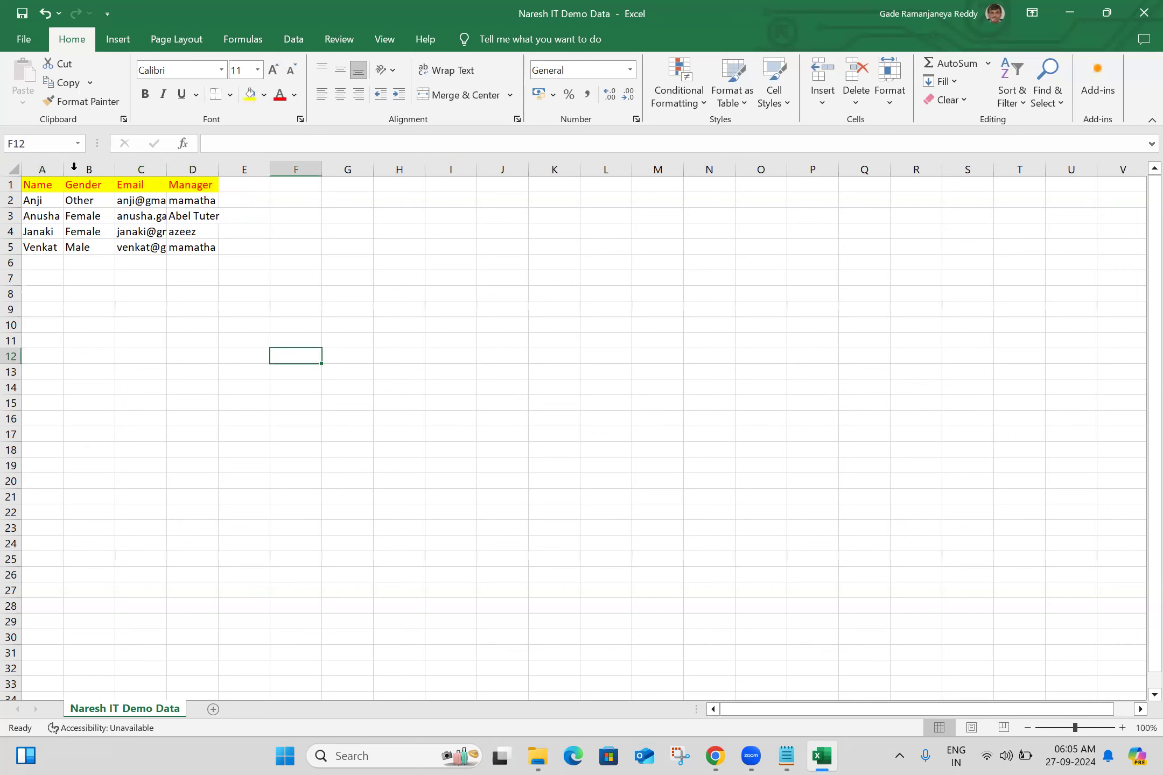
double_click(111, 169)
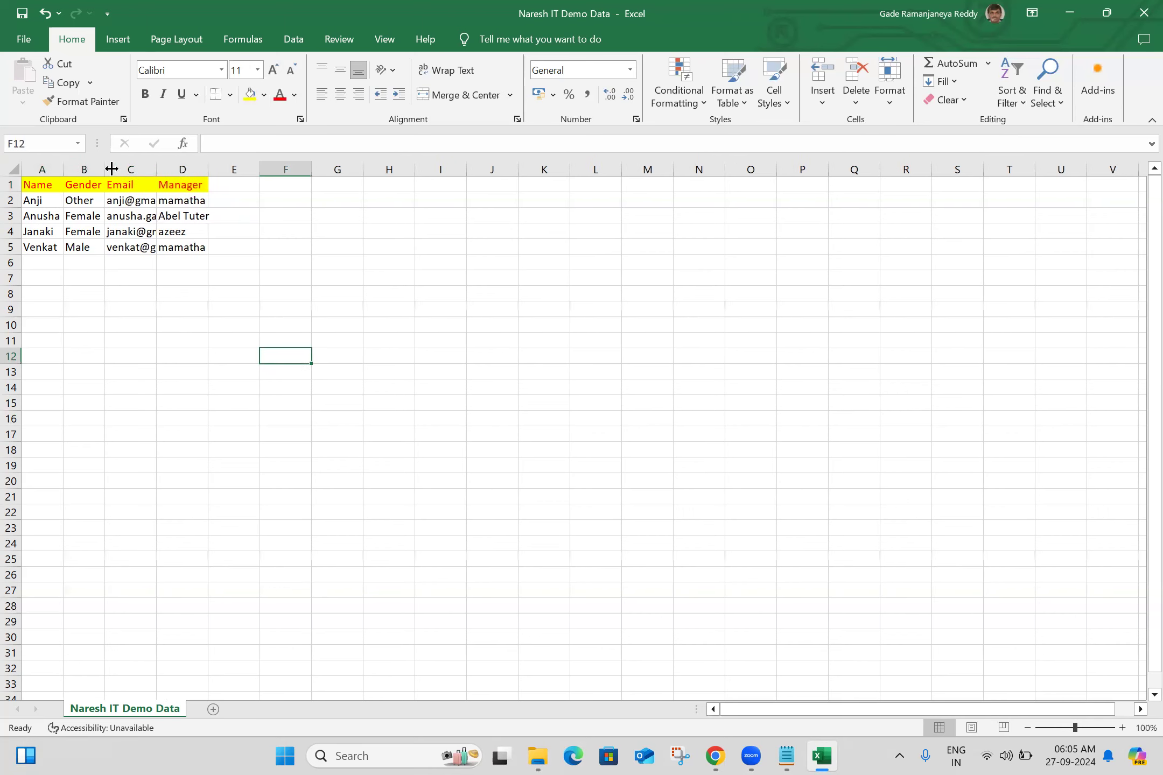
double_click(157, 169)
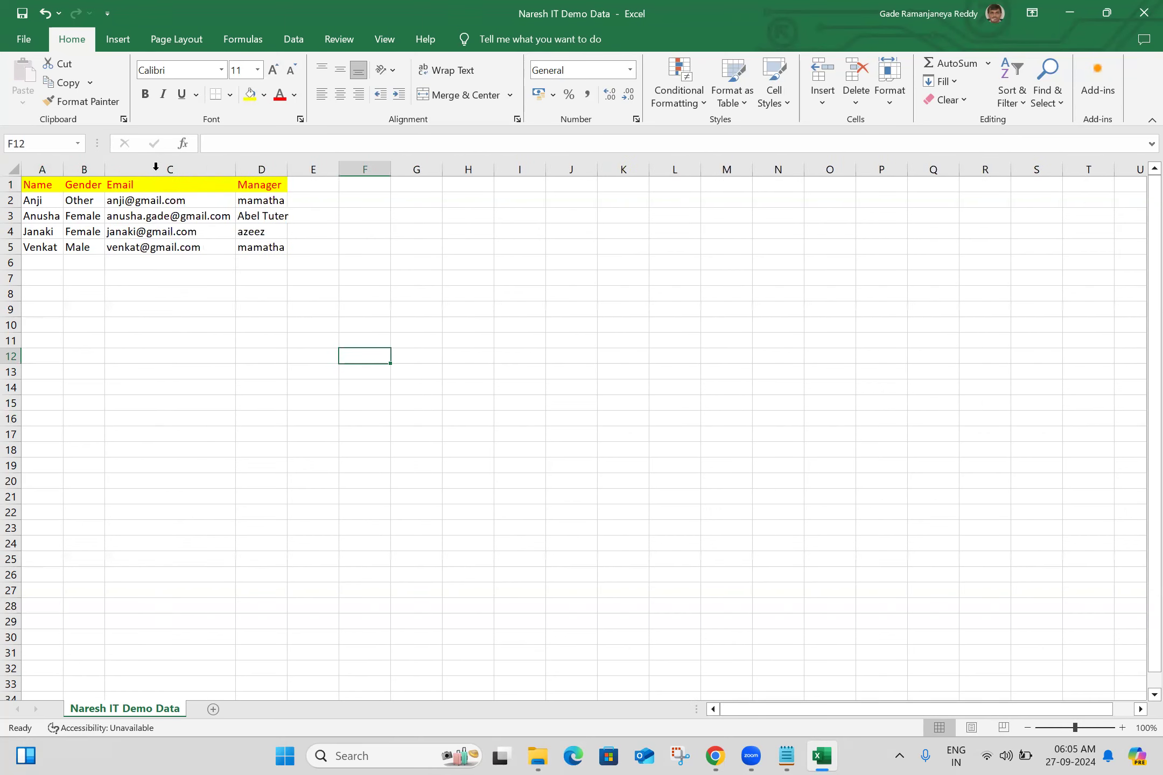
double_click(287, 169)
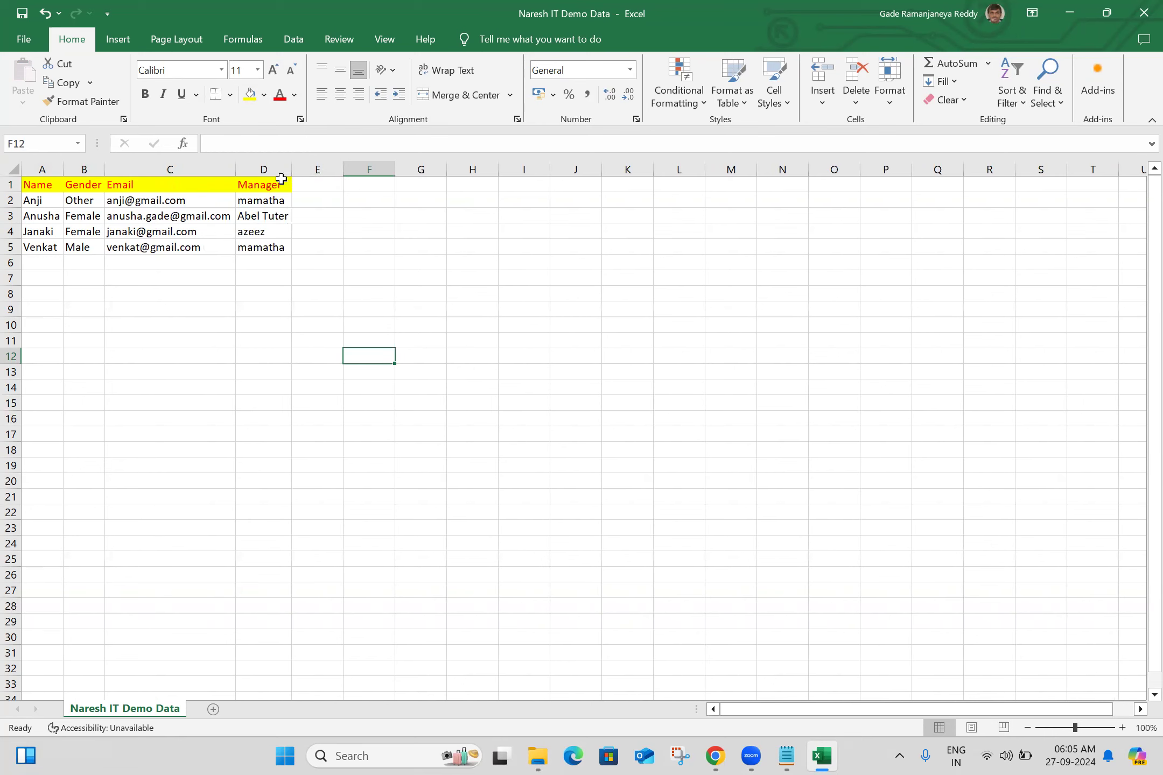
- Copy the manager's name from cell D3 into D4, D5 and D2 so all four records share one manager
left_click(278, 216)
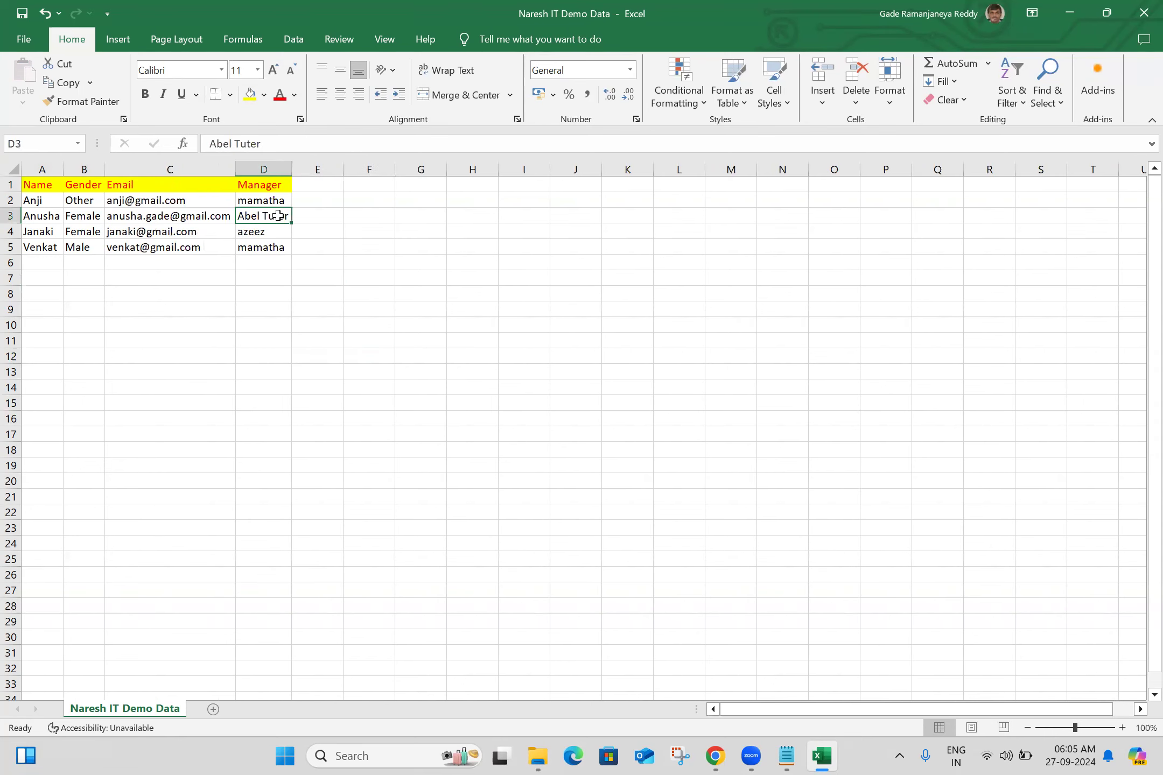
key("ctrl+c")
left_click(273, 237)
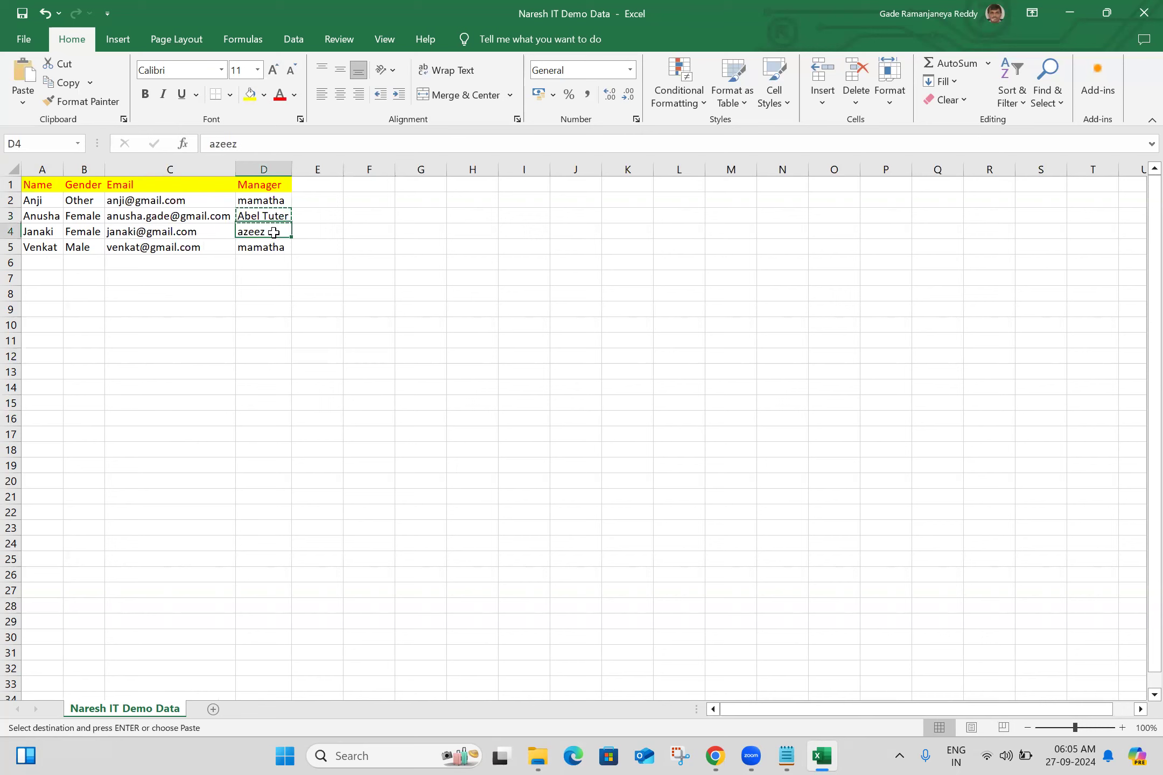
key("ctrl+v")
left_click(274, 246)
key("ctrl+v")
left_click(273, 201)
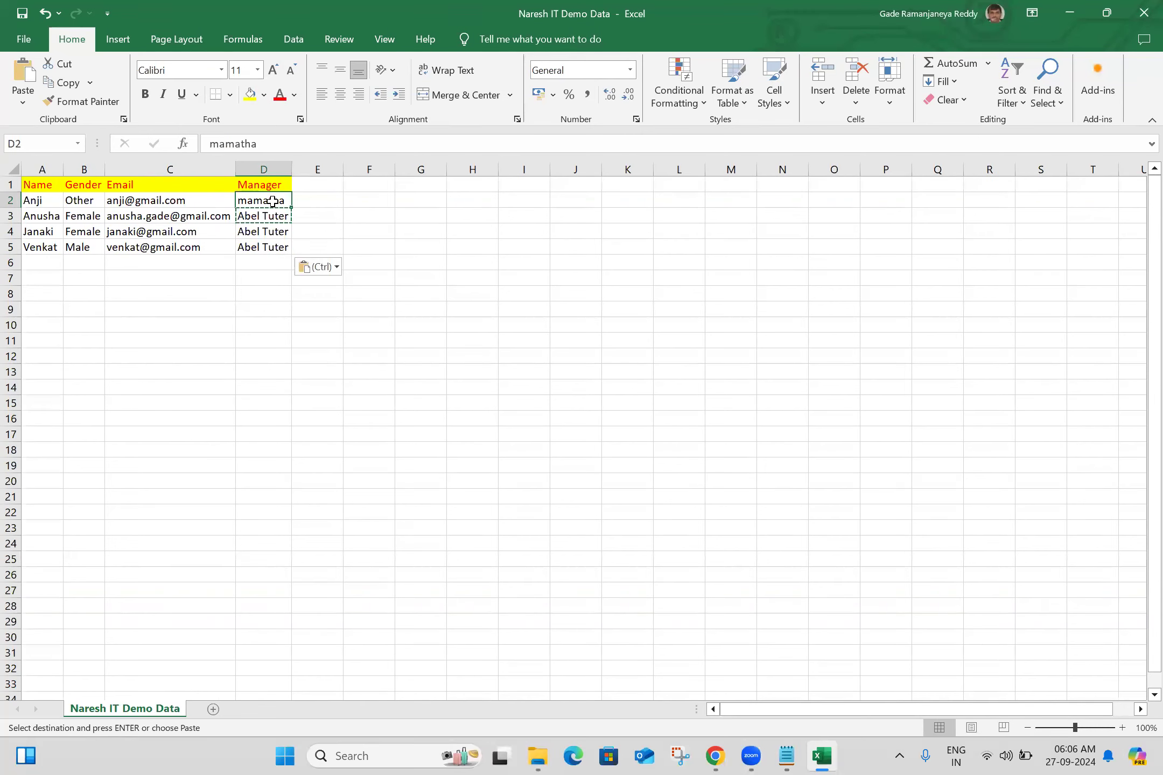
key("ctrl+v")
left_click(554, 381)
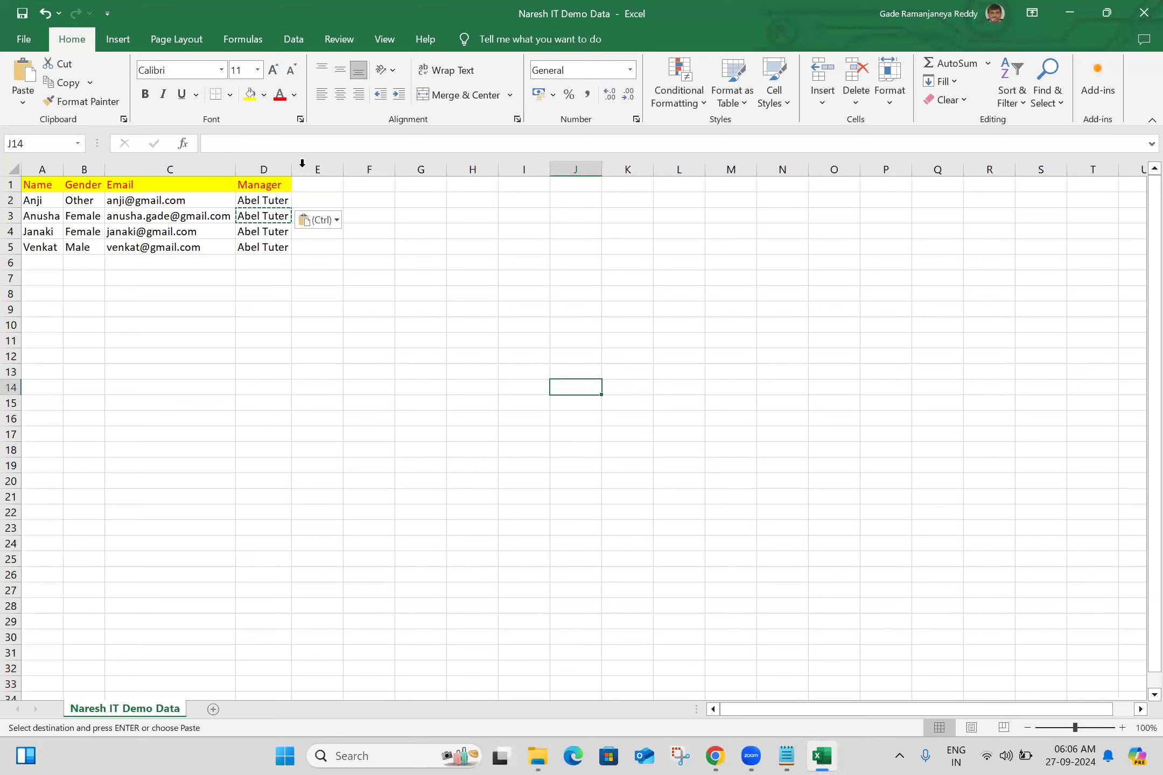
- Widen the Manager, Email, Gender and Name columns beyond their contents and clear the copy selection
left_click_drag(292, 169, 318, 167)
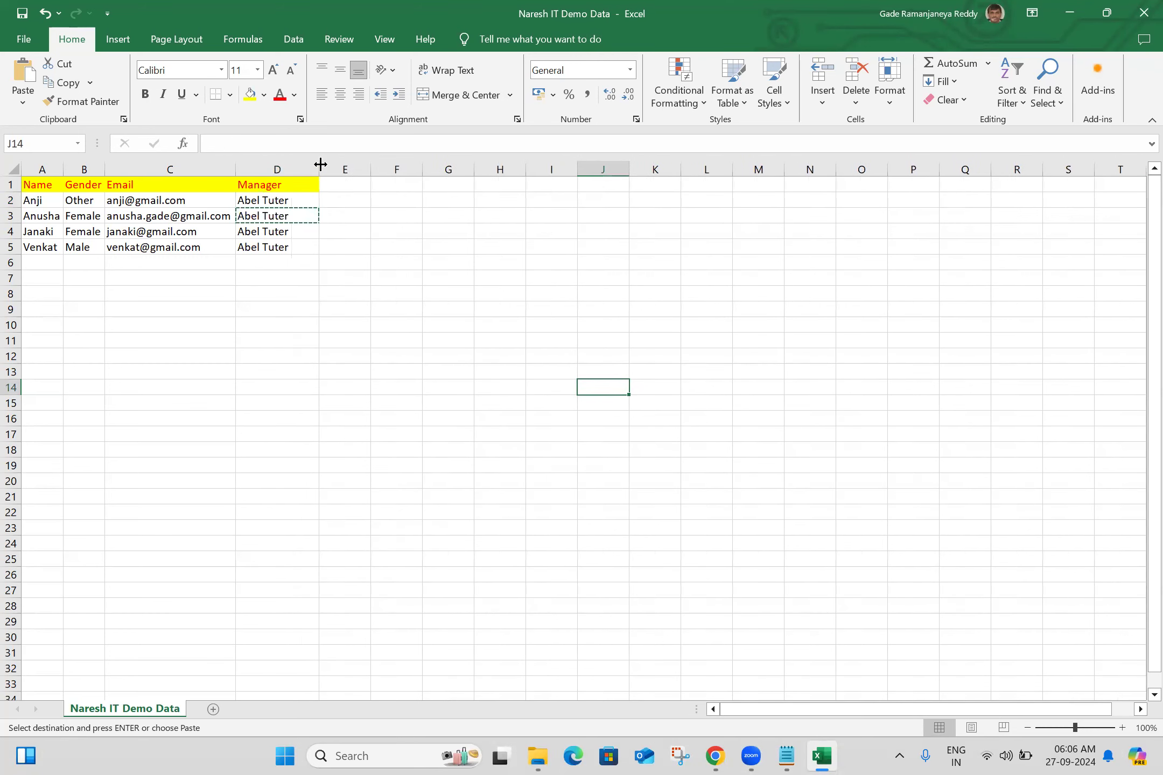
left_click_drag(236, 165, 249, 164)
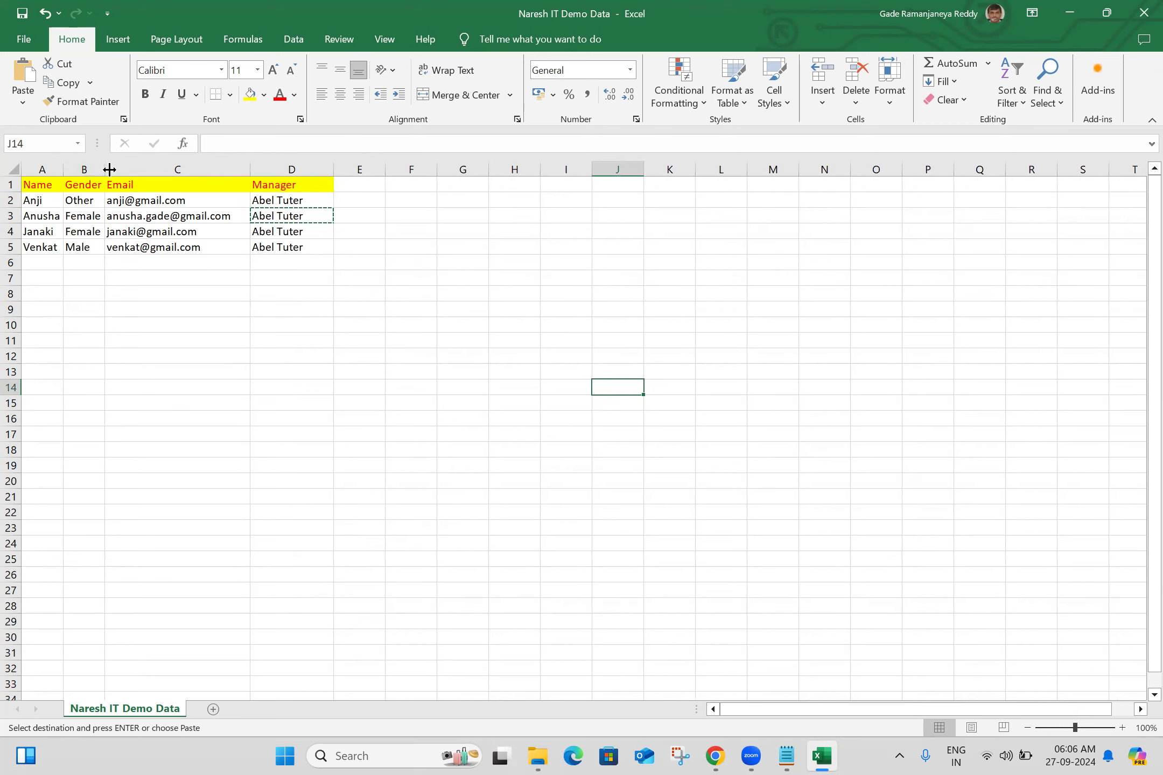
left_click_drag(103, 168, 167, 165)
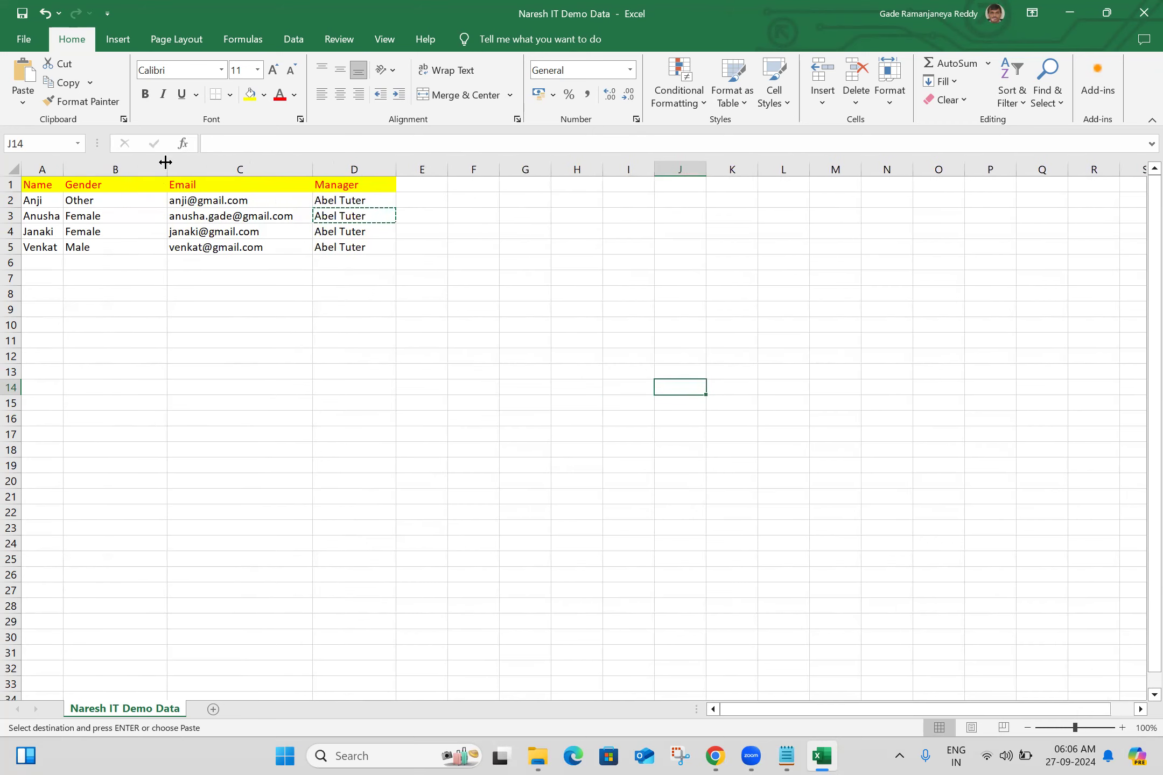
left_click_drag(63, 165, 110, 165)
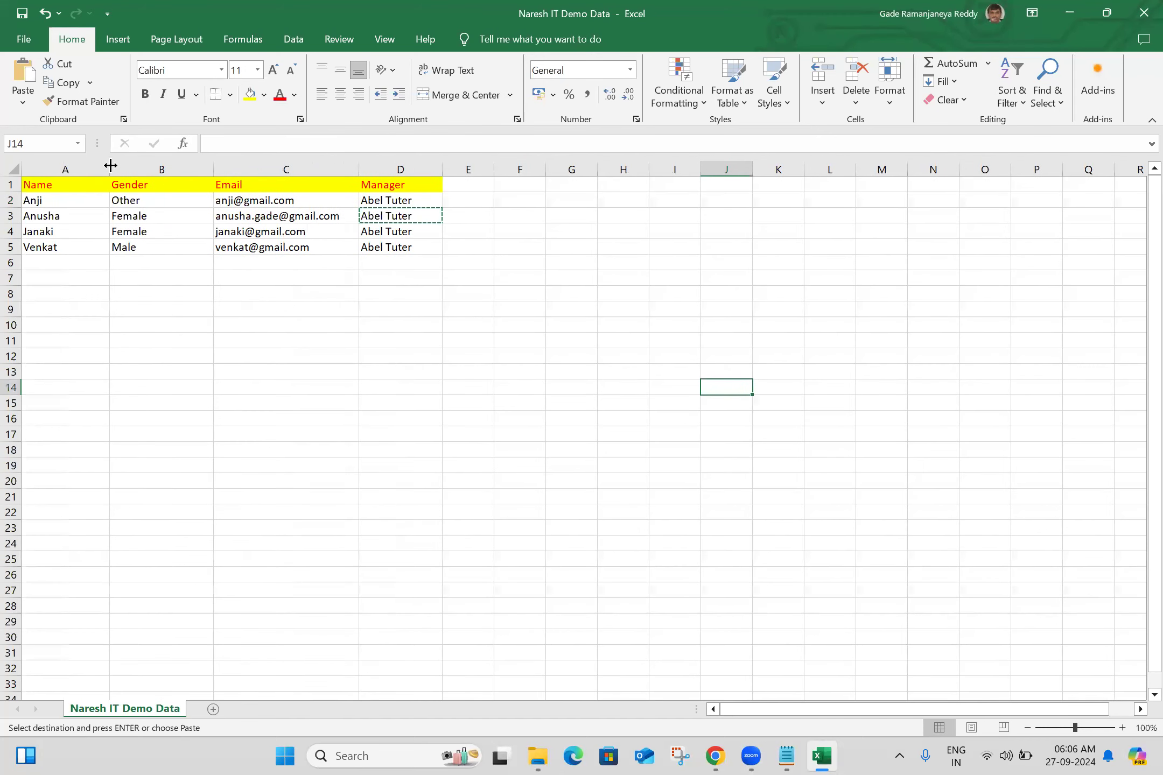
left_click(511, 297)
key("Escape")
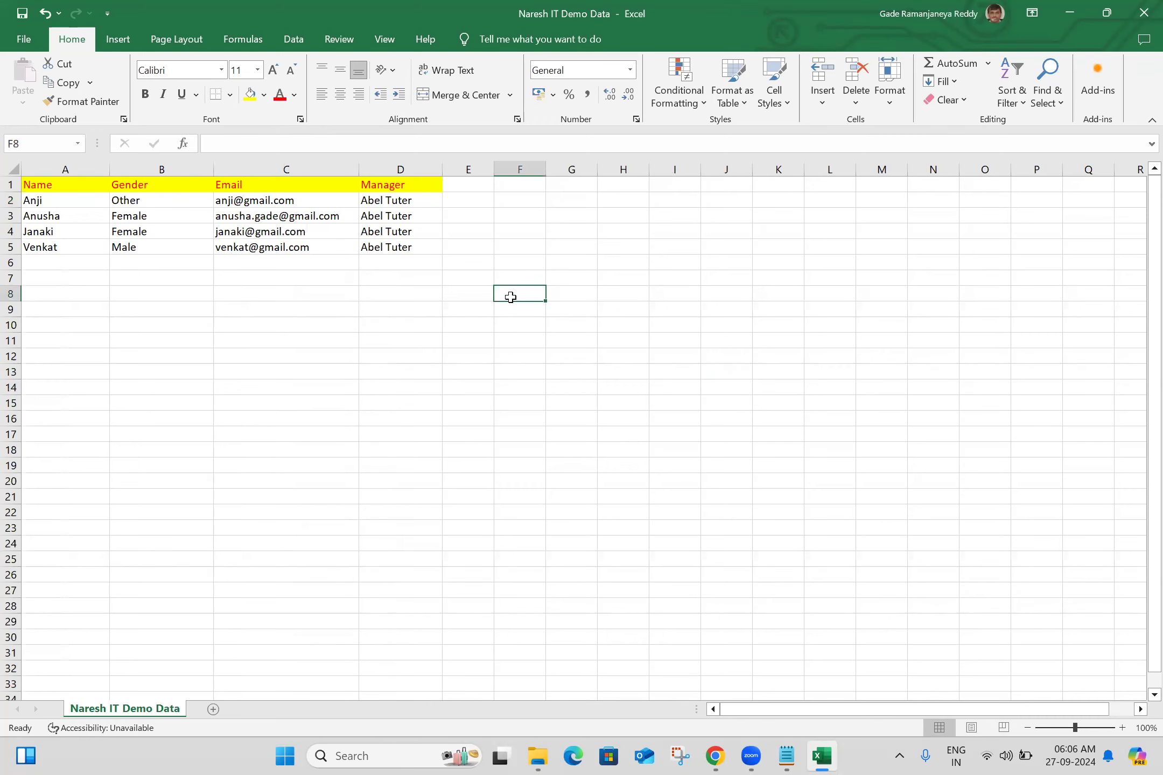
- Close the workbook and show the Import Sets Demo Data folder as large icons with the details pane open
left_click(1144, 13)
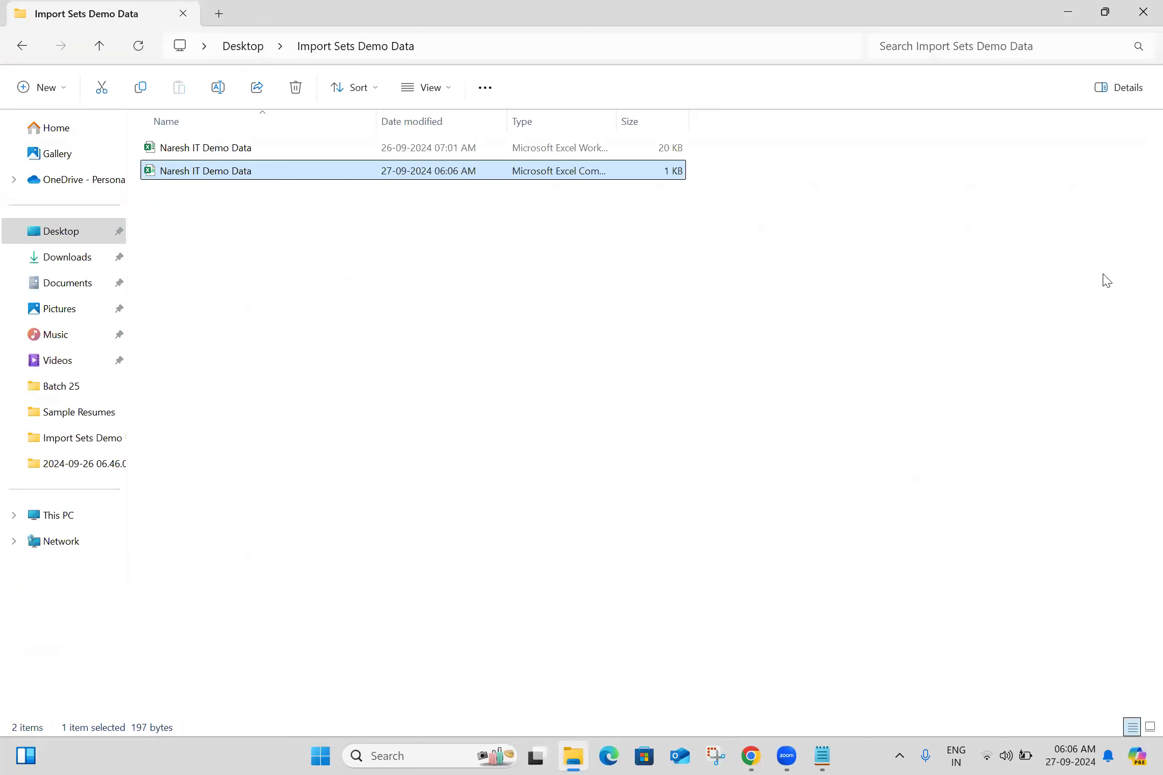
left_click(1128, 88)
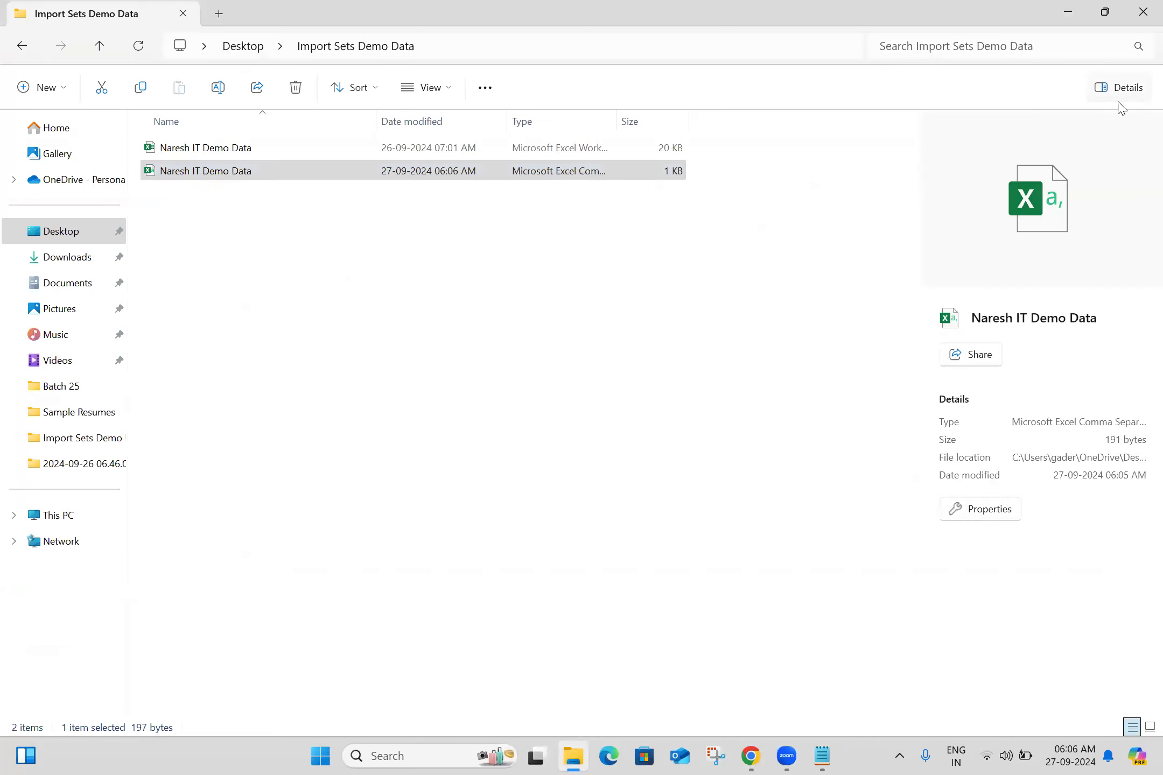
left_click(759, 470)
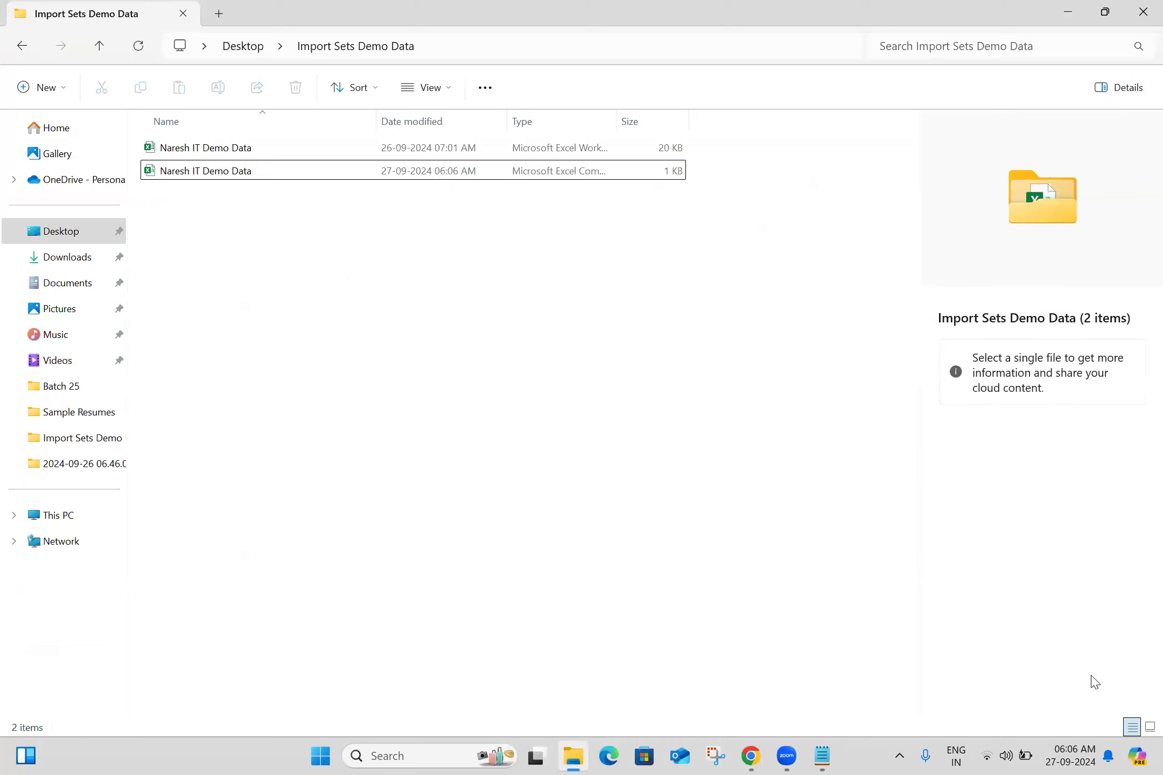
left_click(1149, 727)
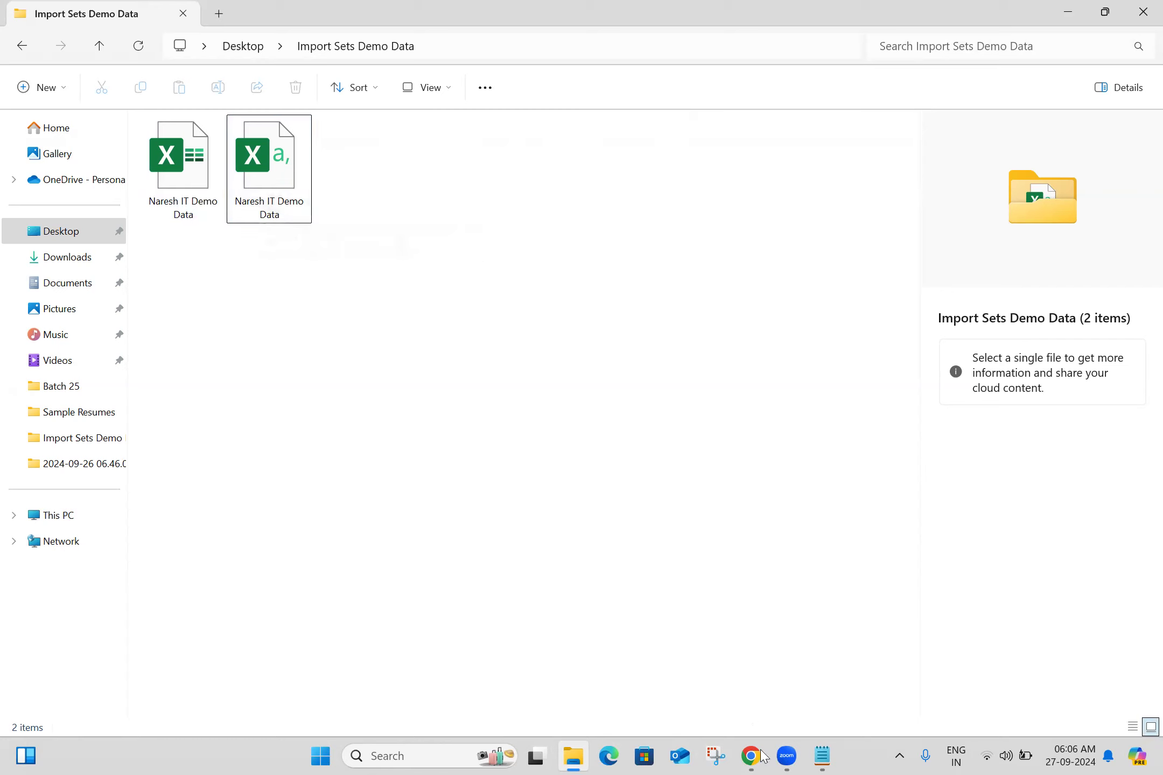
- Switch to ServiceNow in Chrome and filter the application navigator for "parent"
right_click(186, 94)
left_click(144, 88)
left_click(185, 93)
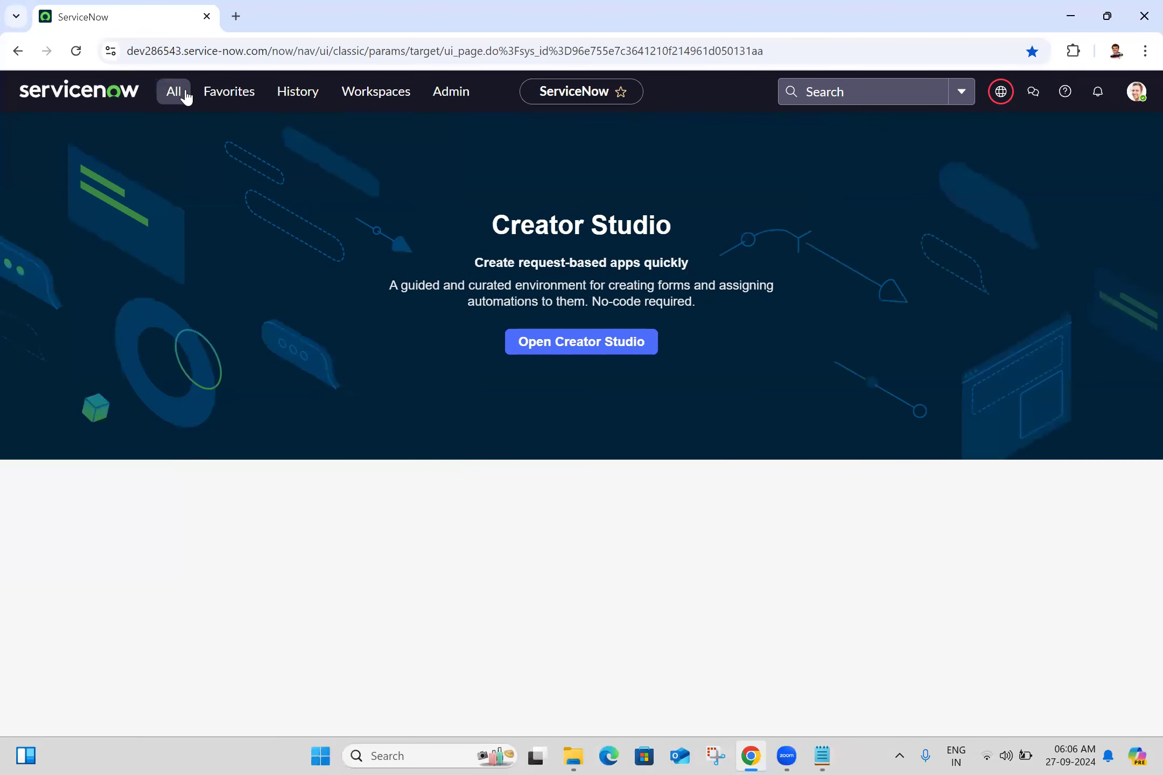
type("parent na")
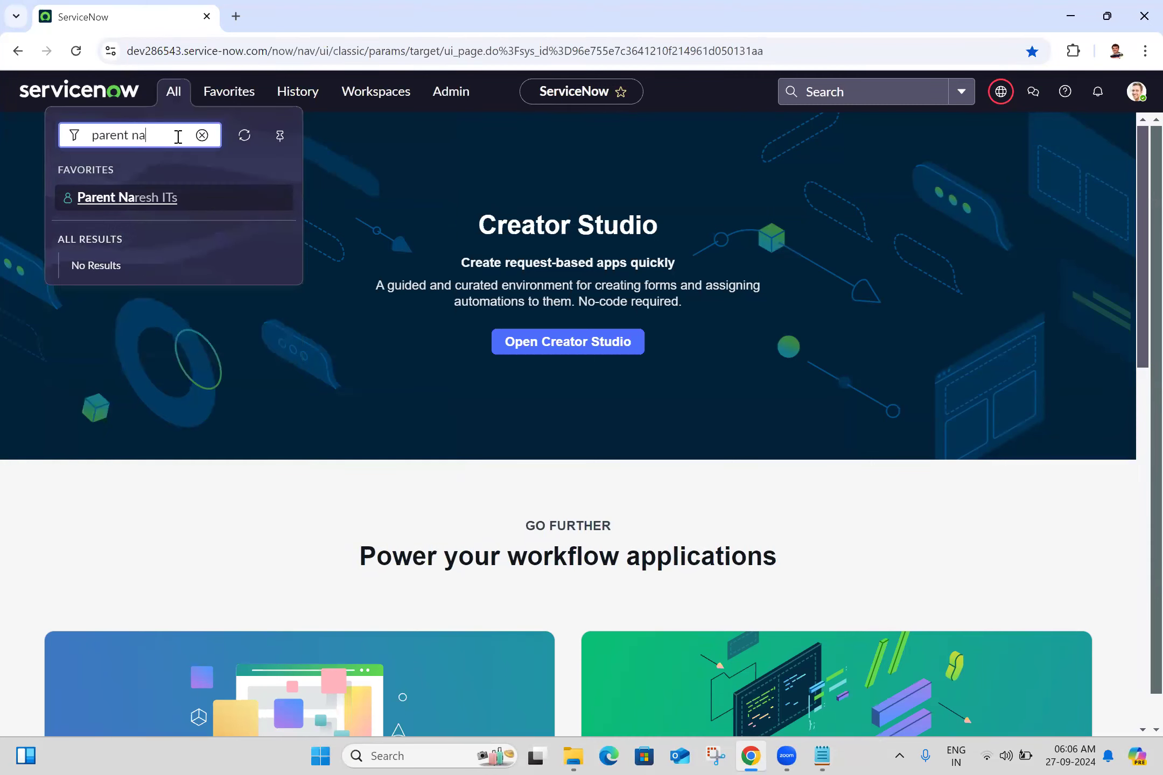
key("BackSpace")
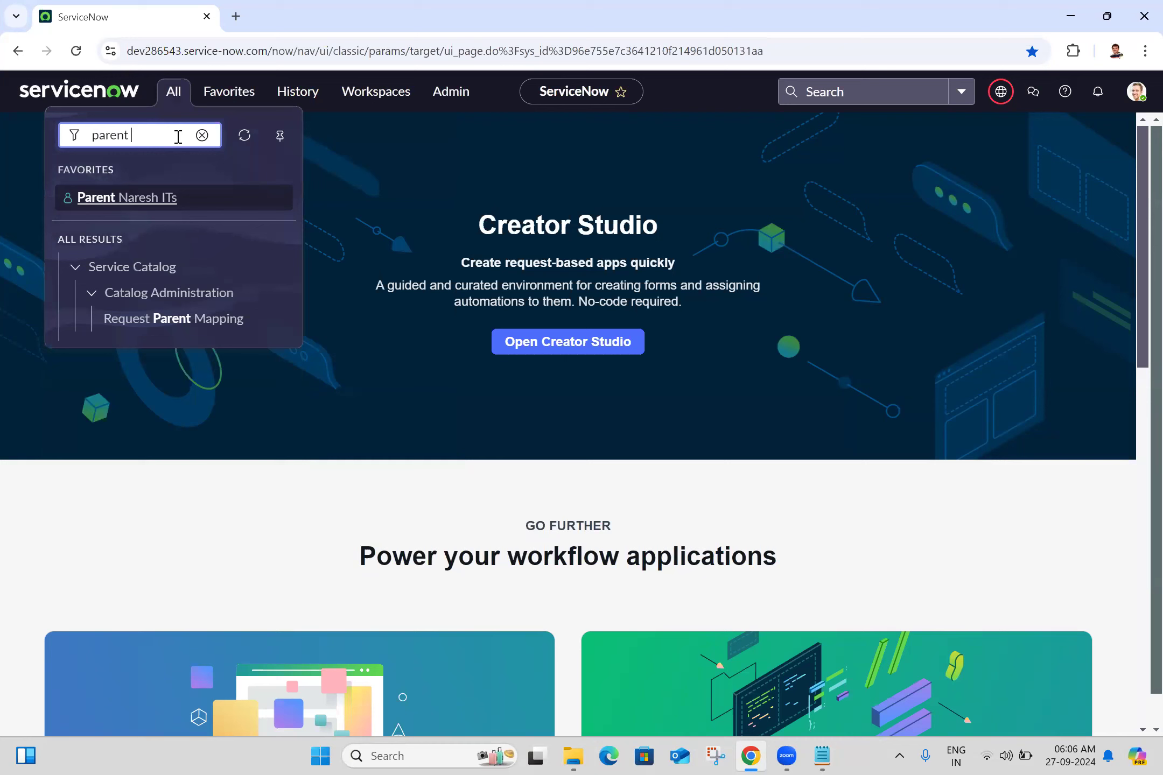
key("BackSpace")
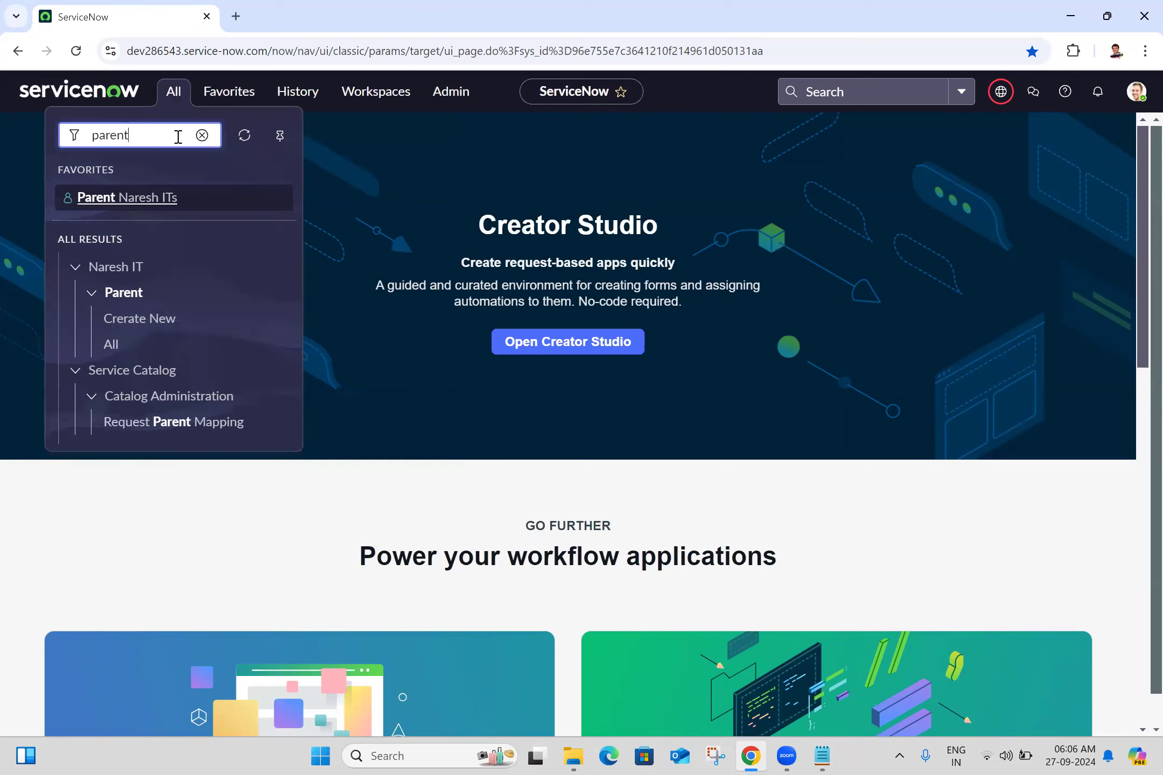
left_click(155, 321, "ctrl")
left_click(374, 7)
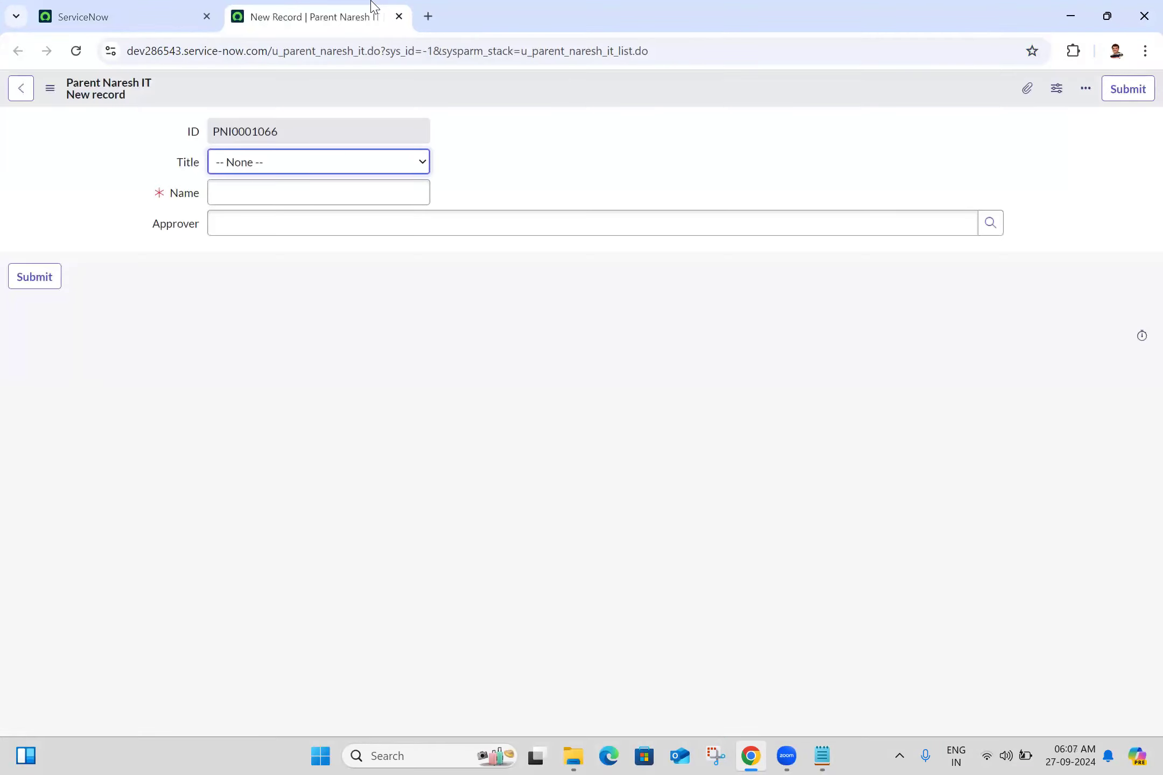
left_click(399, 18)
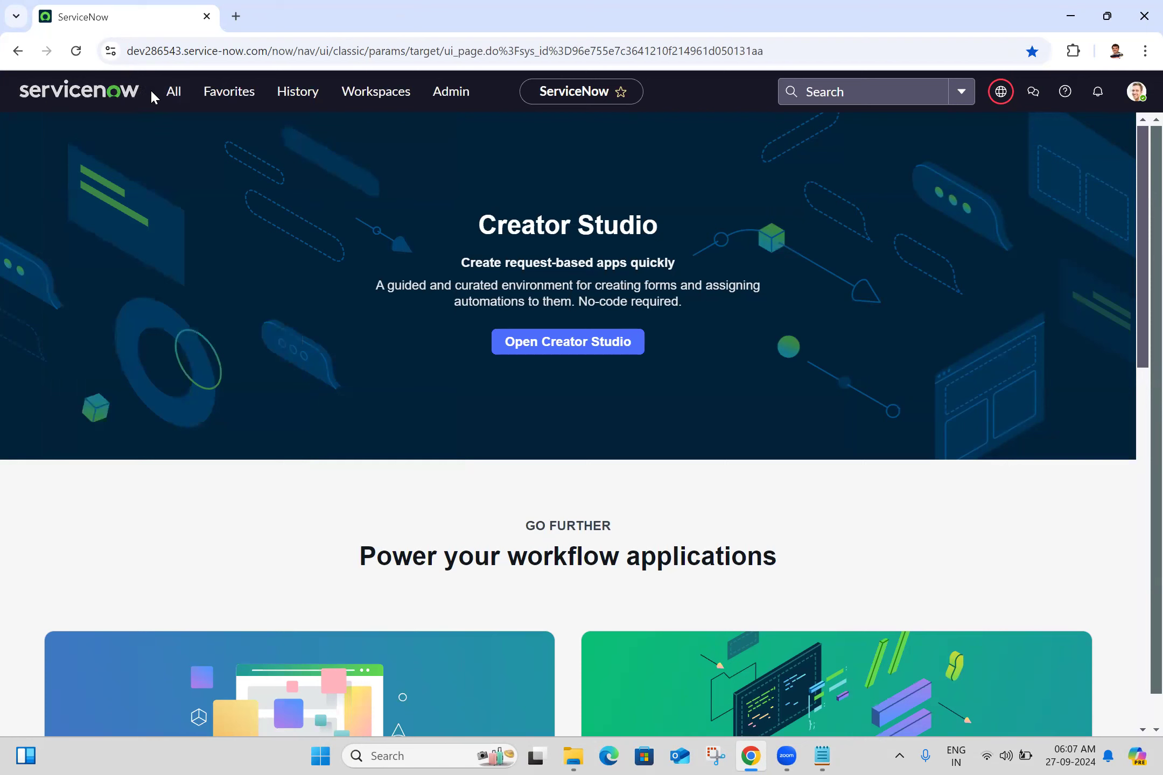
- Open the favorite Parent Naresh ITs list in a new browser tab
left_click(184, 101)
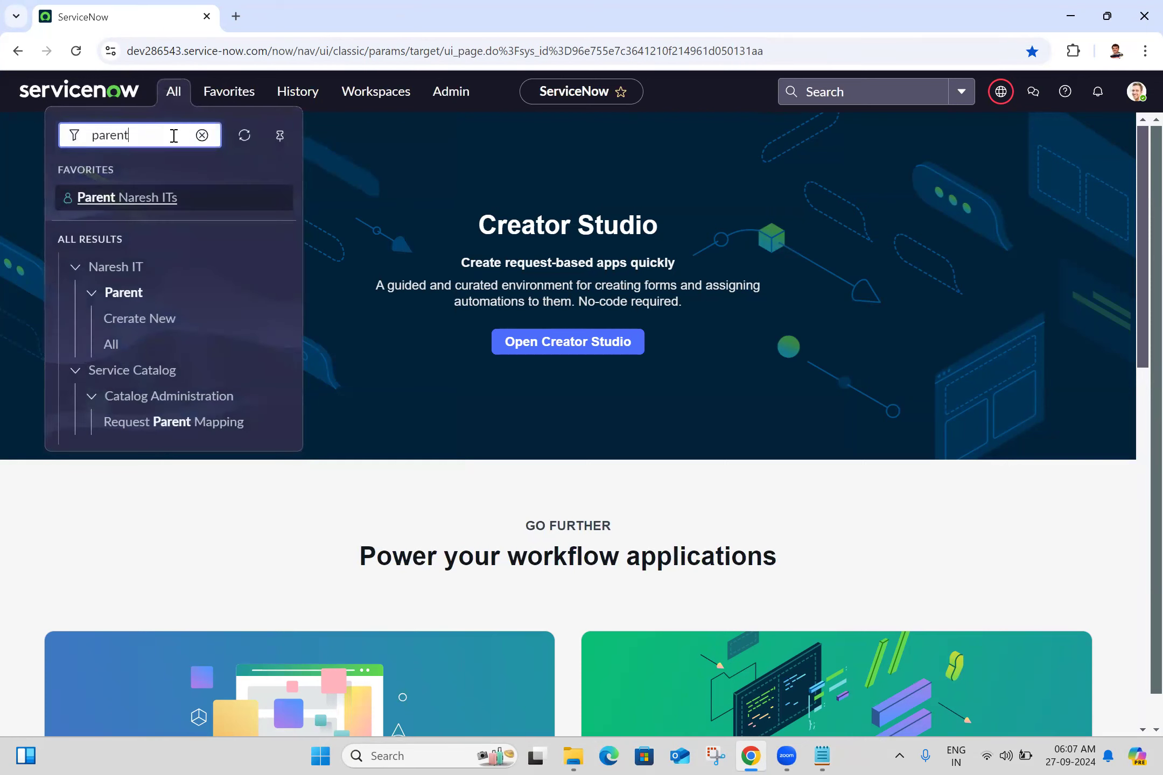
left_click(136, 205, "ctrl")
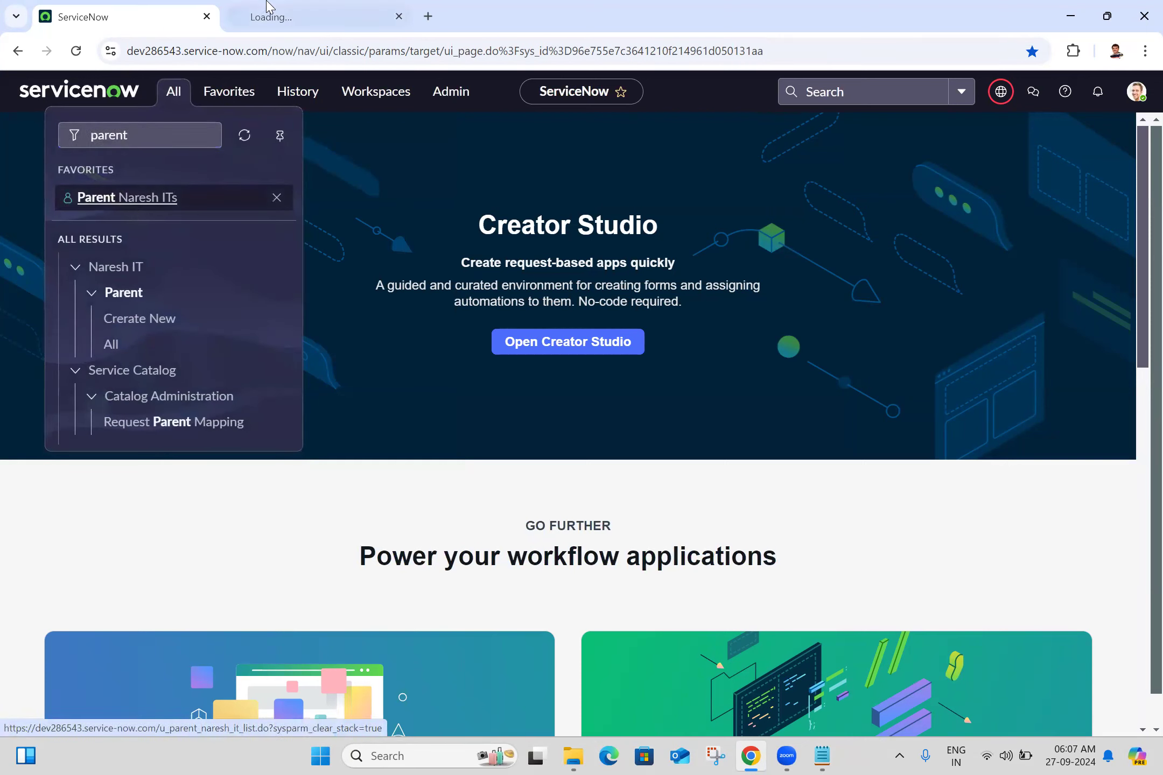
right_click(285, 7)
left_click(286, 6)
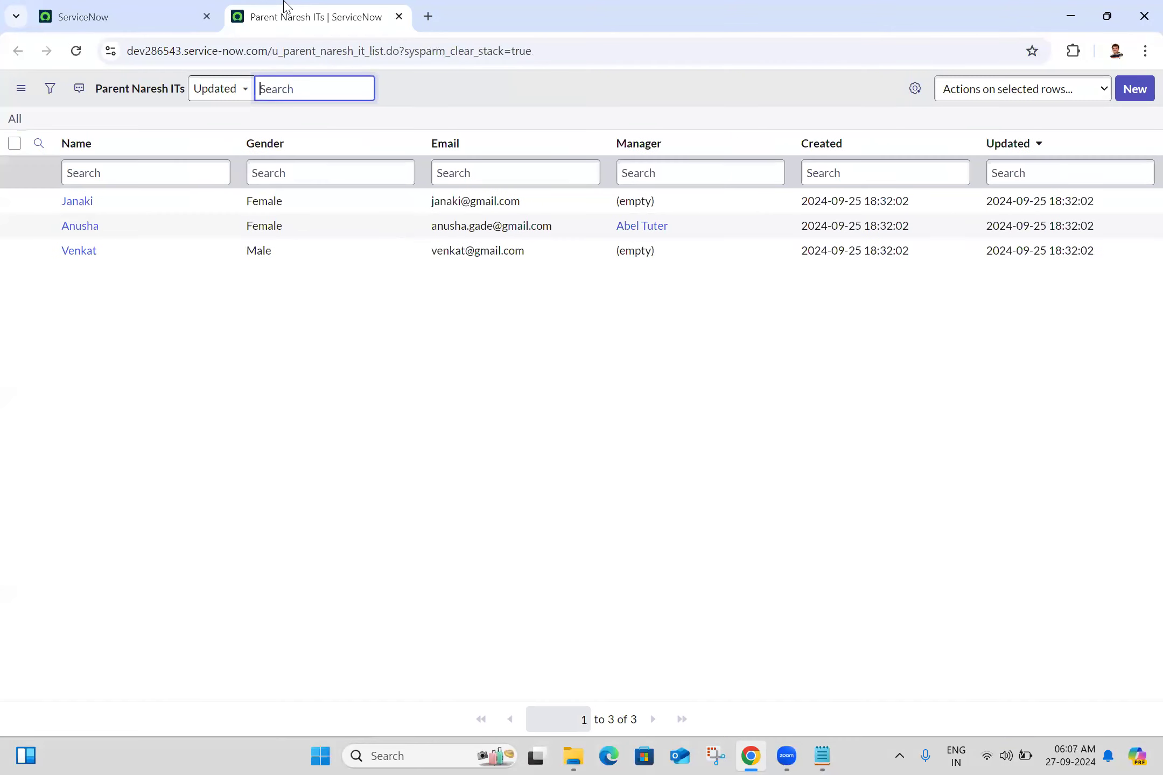
- Delete all existing records from the Parent Naresh ITs list
left_click(14, 144)
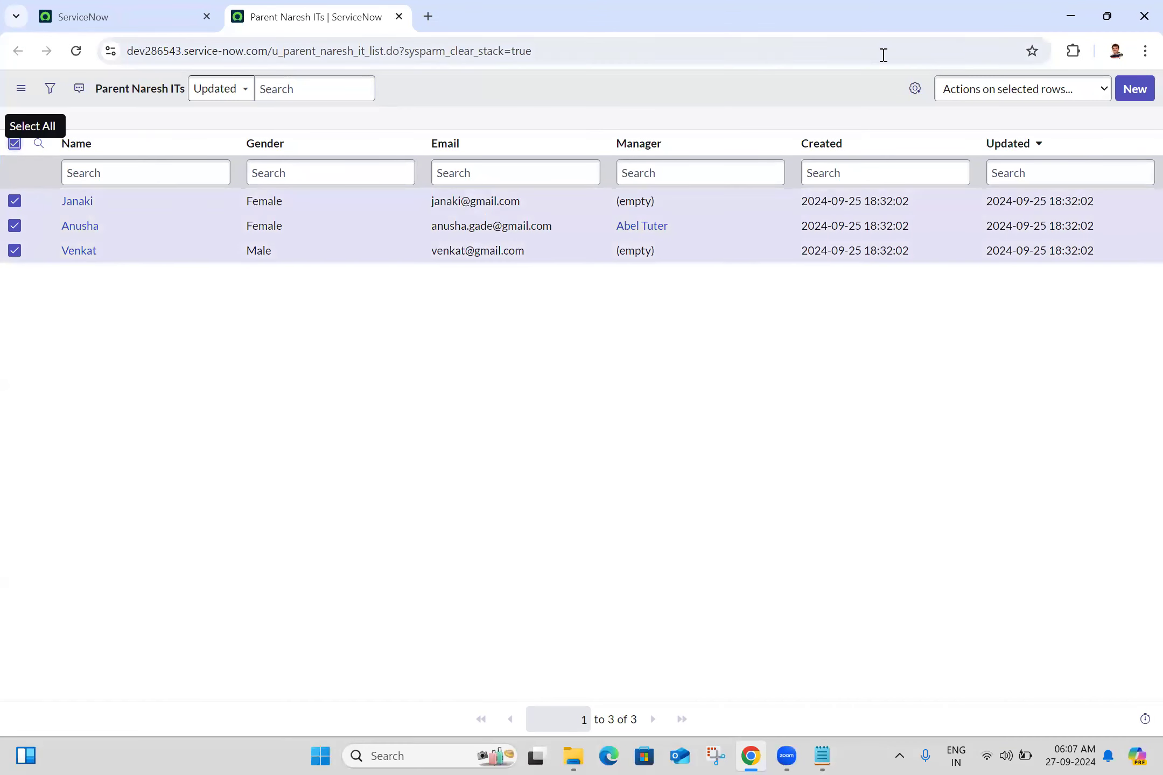
left_click(974, 94)
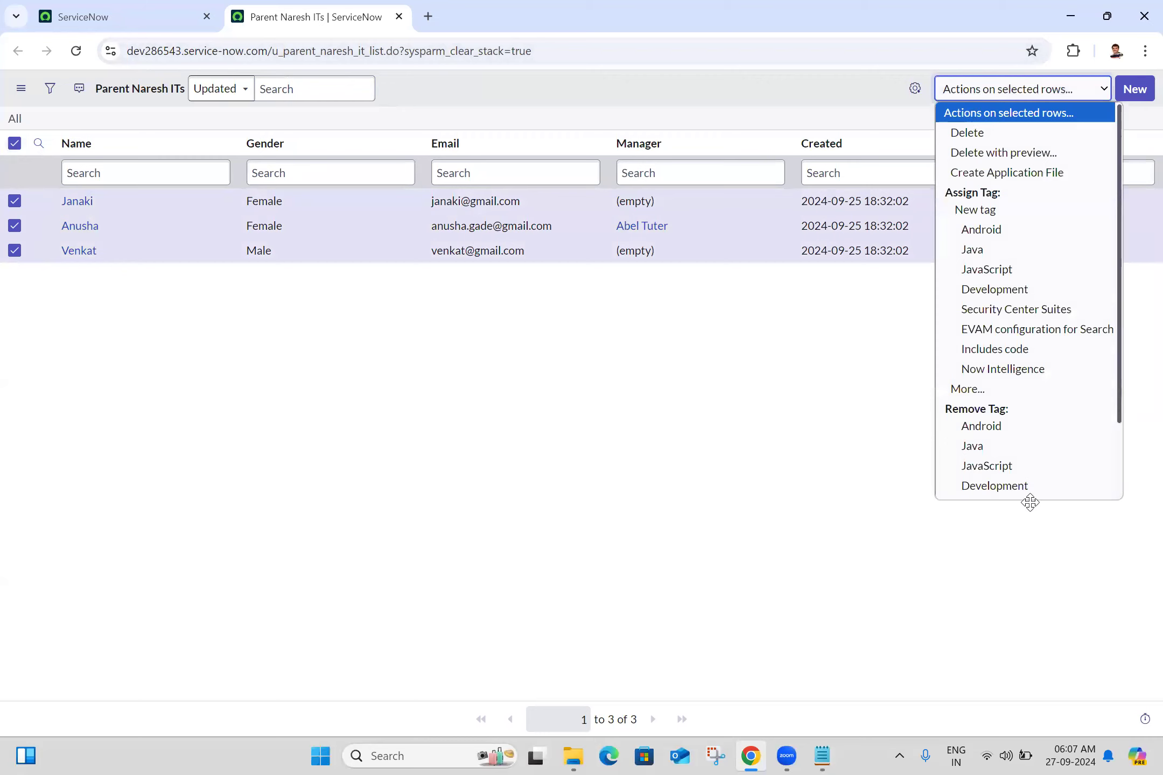
left_click(950, 132)
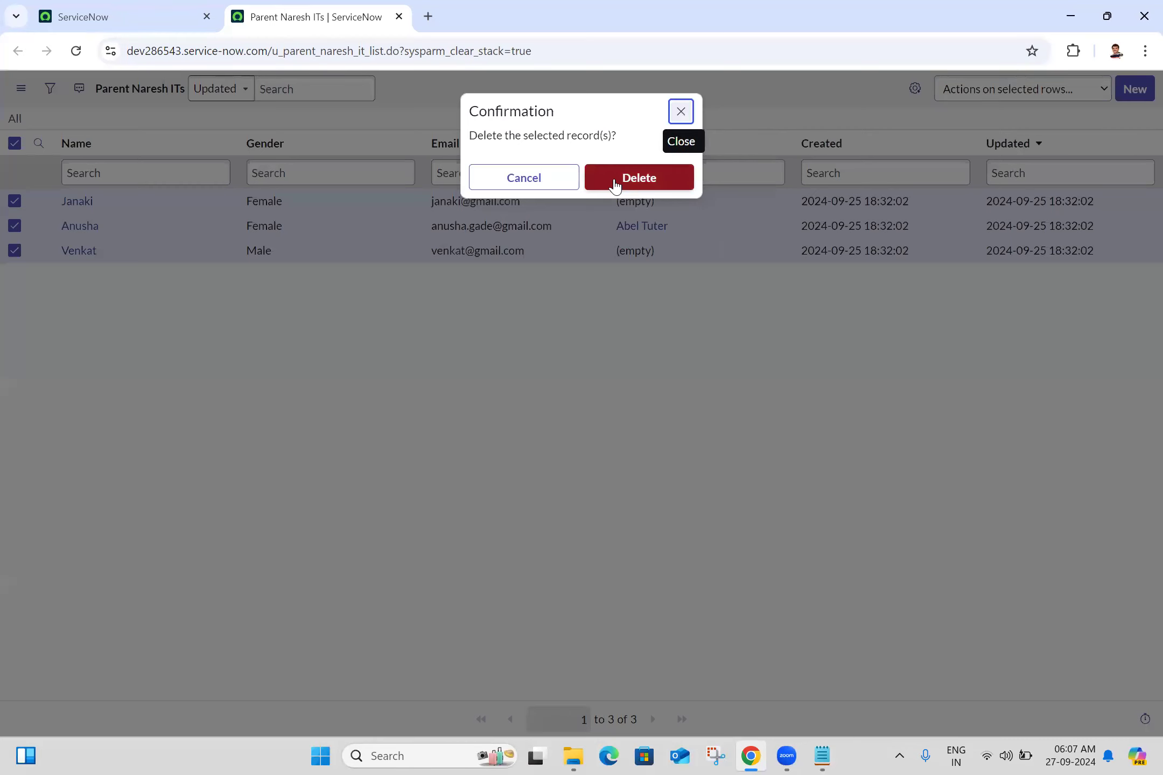
left_click(608, 182)
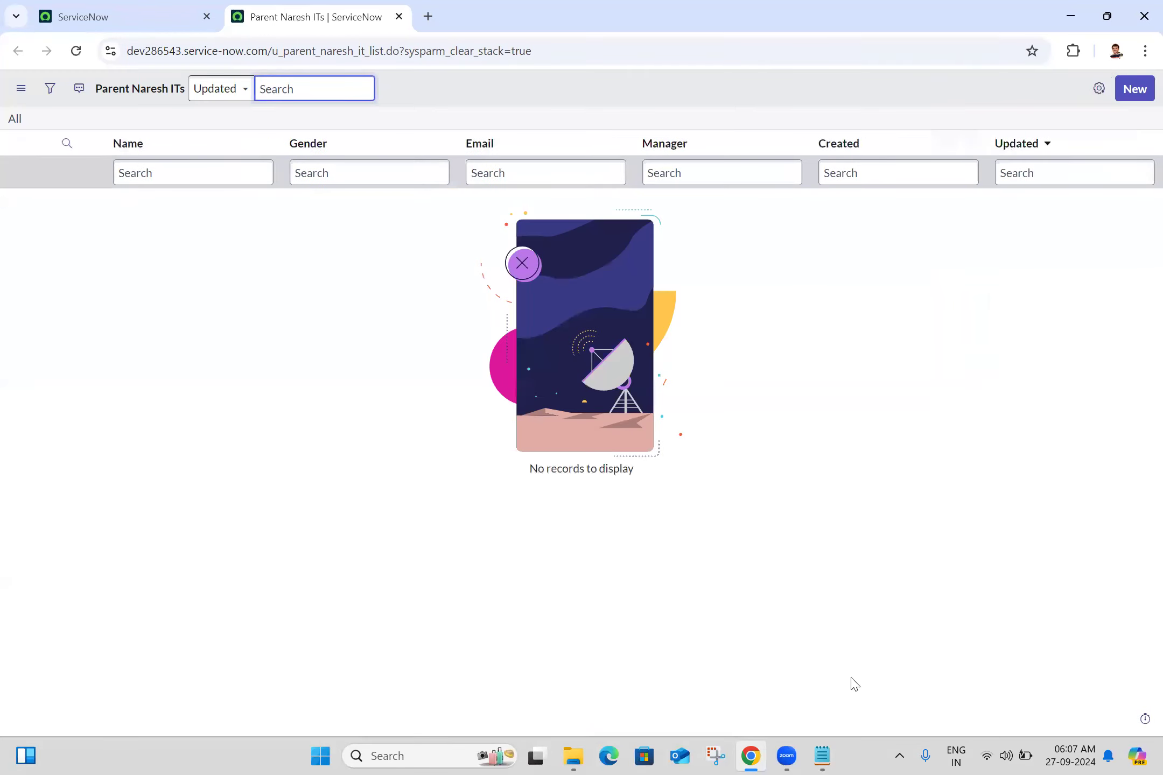
- Look over the demo data files in the Import Sets Demo Data folder and return to Chrome
left_click(563, 750)
left_click(563, 750)
left_click(562, 750)
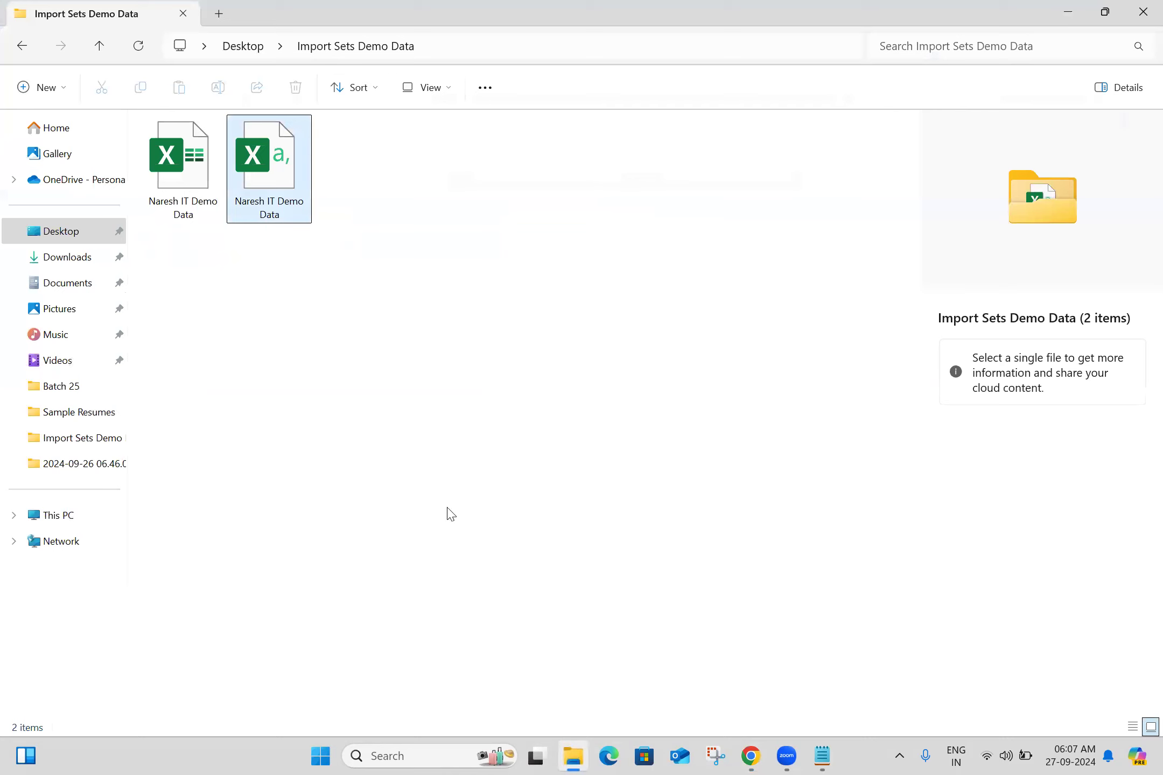
left_click(726, 755)
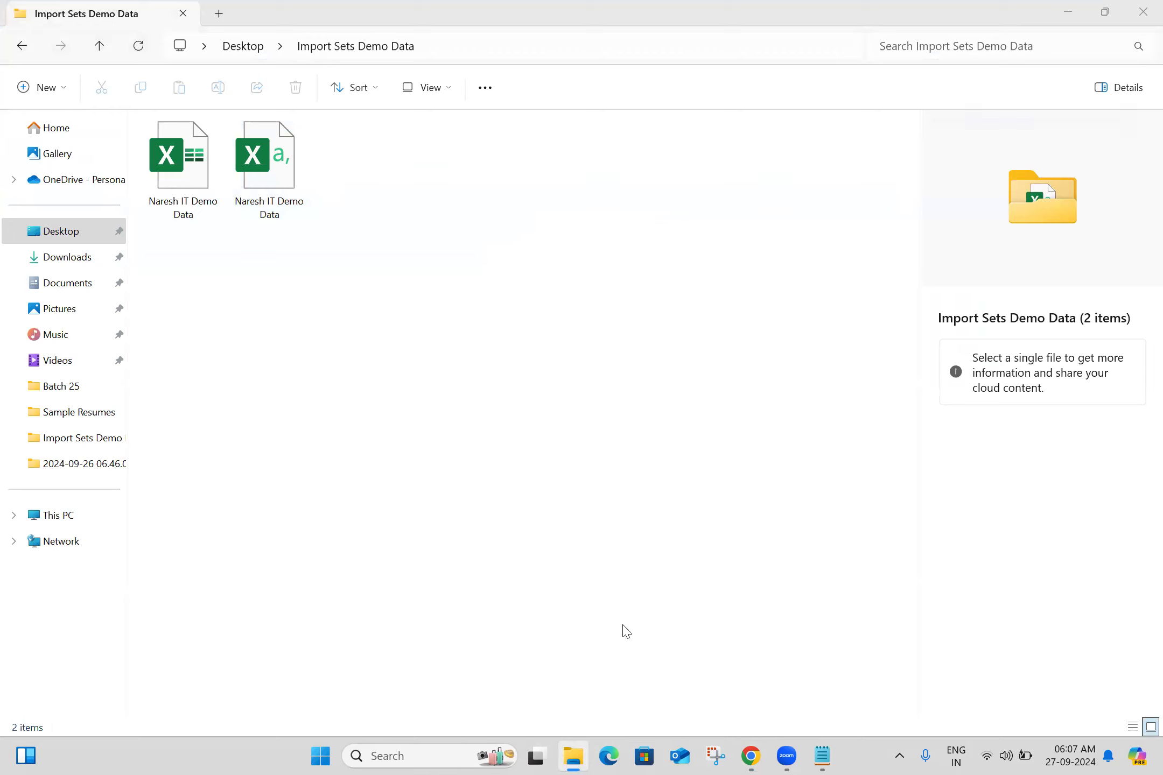
left_click(750, 756)
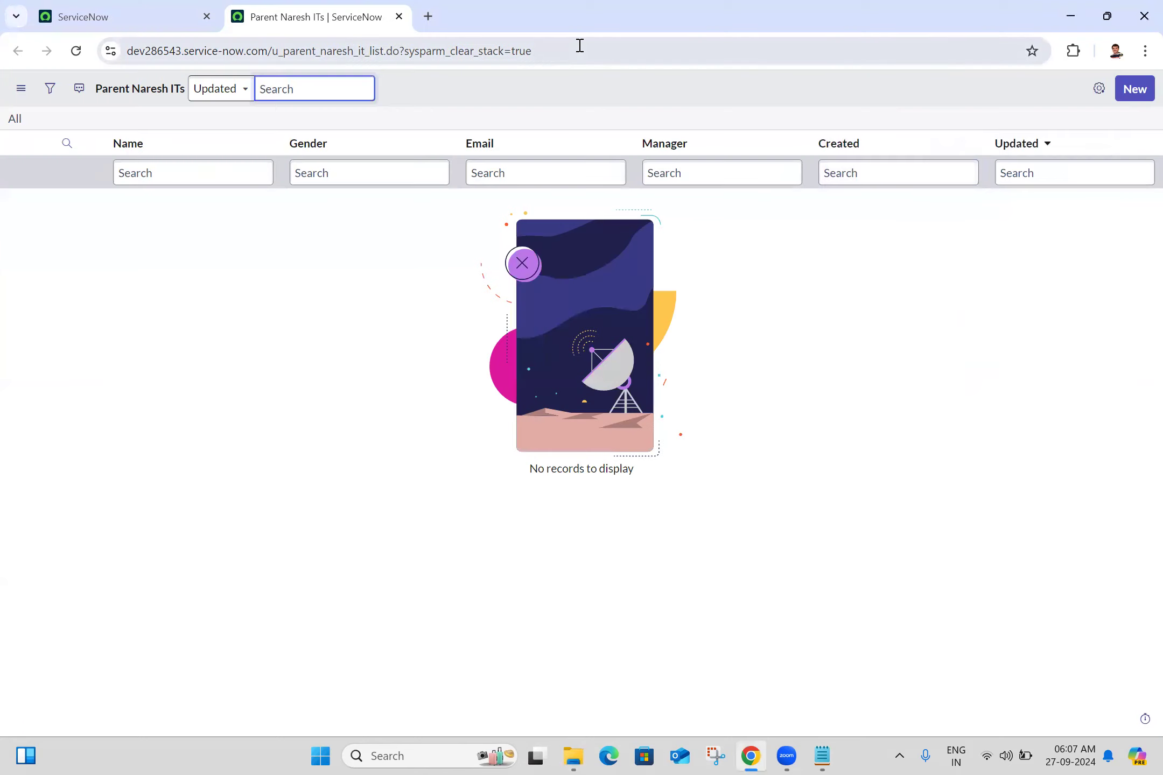
- Filter the navigator for "data source" and open Data Sources under System Import Sets in a new tab
left_click(192, 16)
left_click(174, 92)
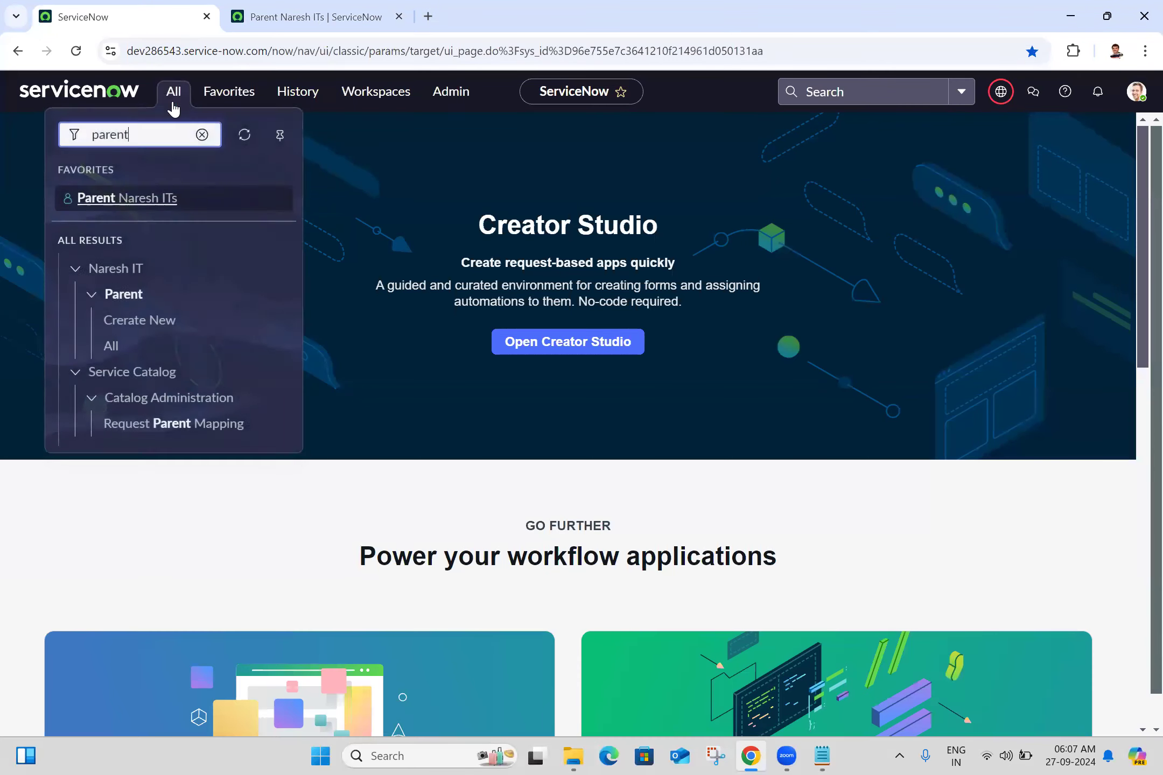
double_click(164, 136)
type("data s")
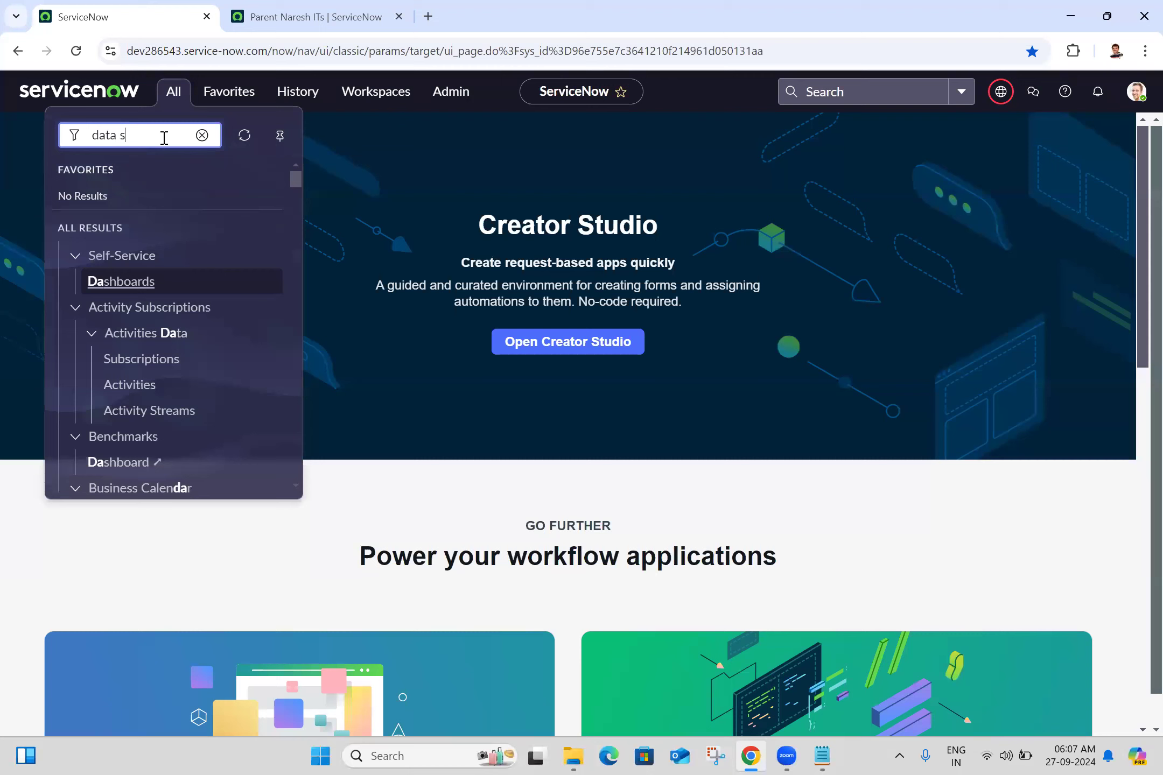
type("ource")
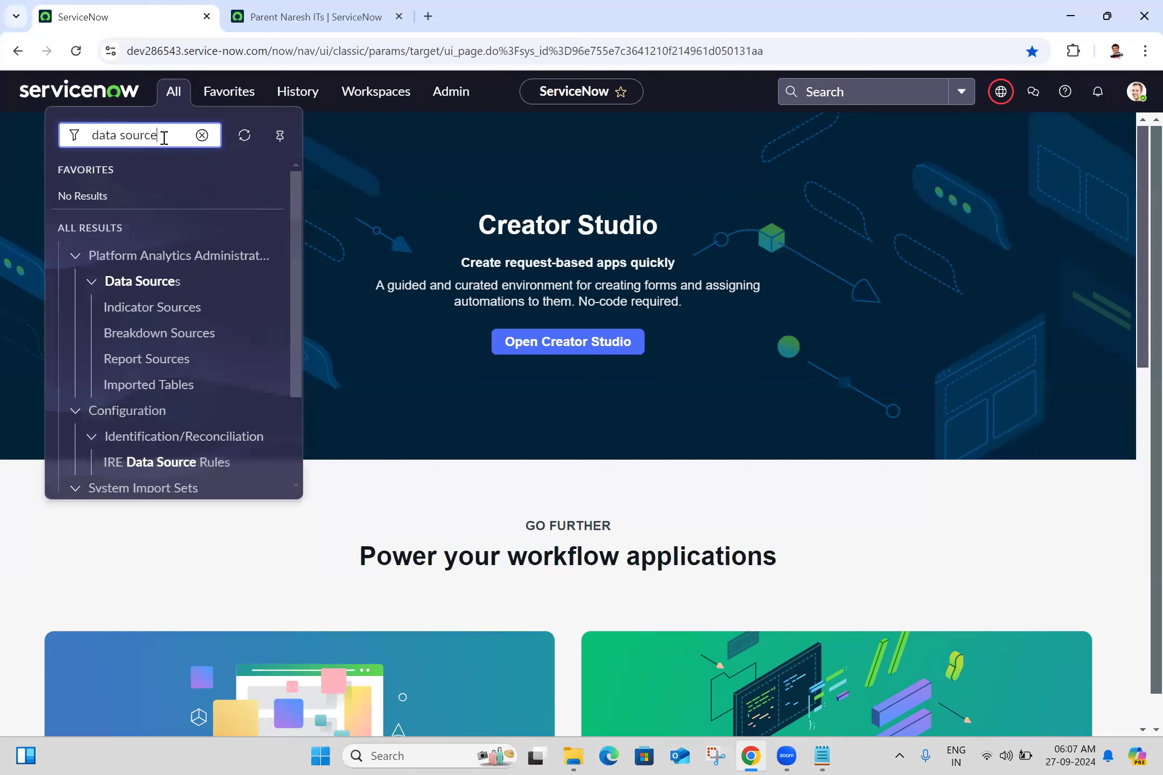
left_click(297, 459)
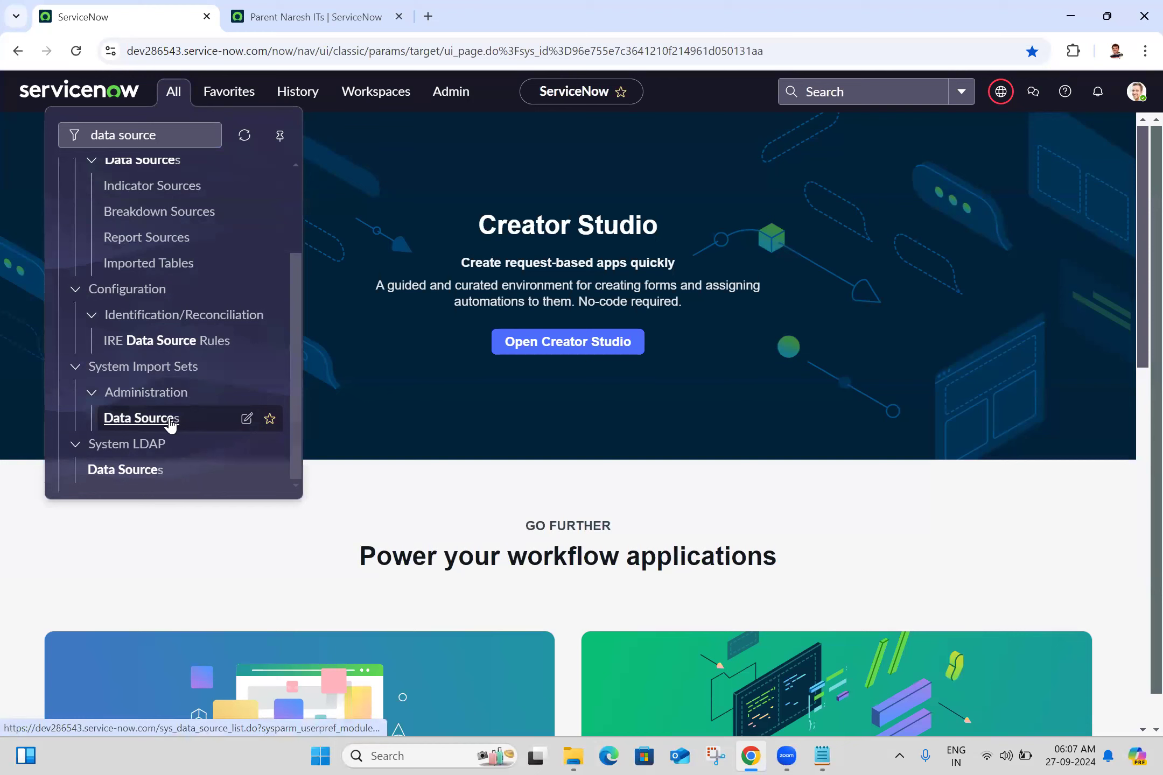
middle_click(171, 423)
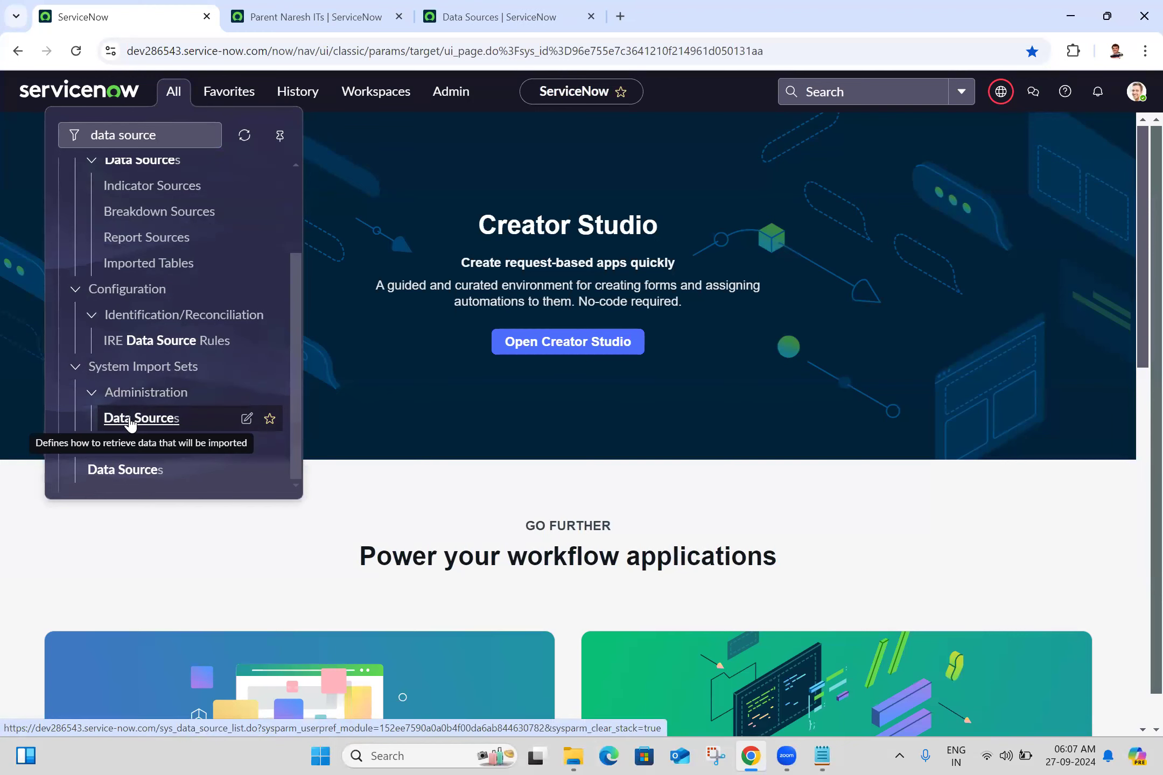
left_click(498, 16)
- Start a new data source record and name it "Naresh IT Demo Data 3"
left_click(1134, 90)
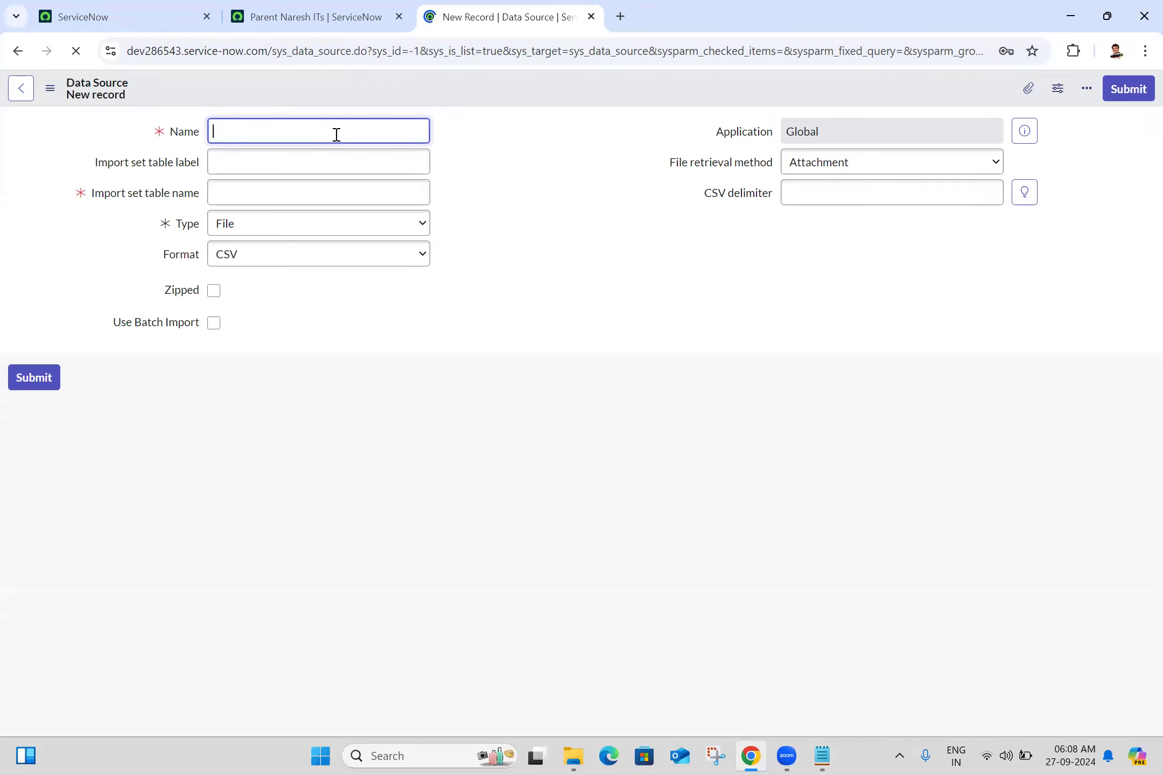
type("Naresh IT Demo Data 3")
left_click(502, 139)
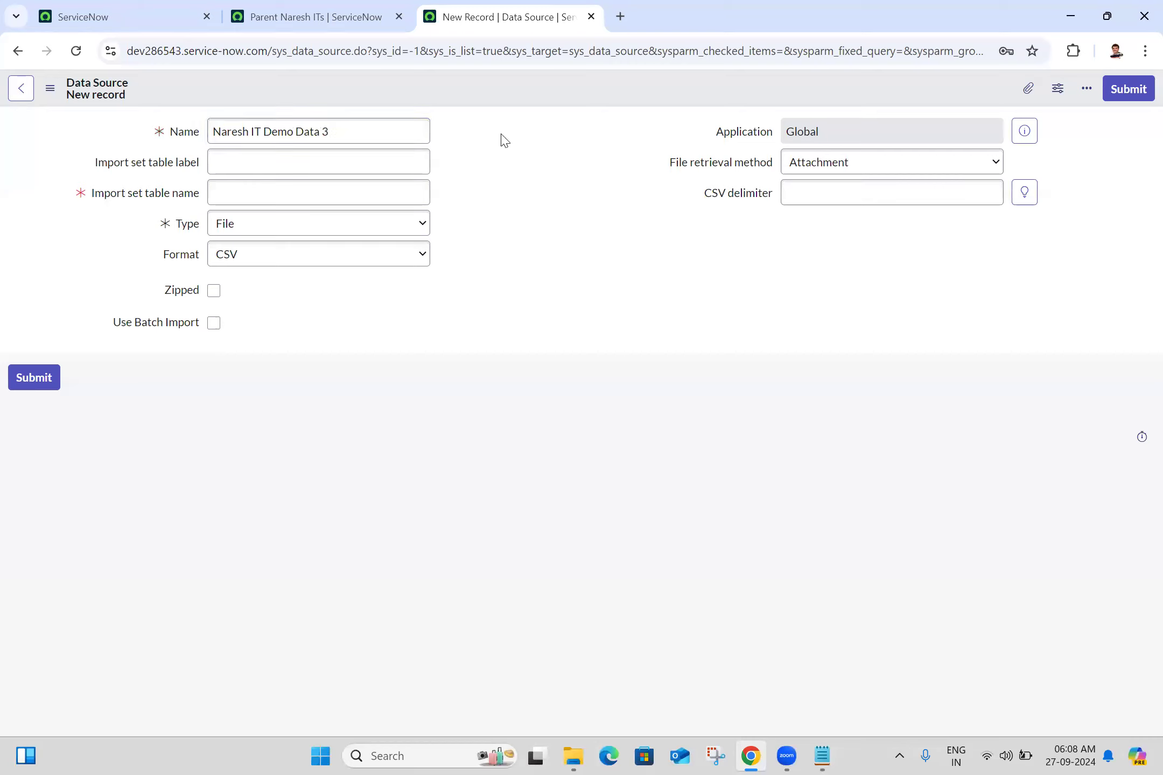
- Copy the record's name into the import set table label so the table name fills in from it
triple_click(349, 134)
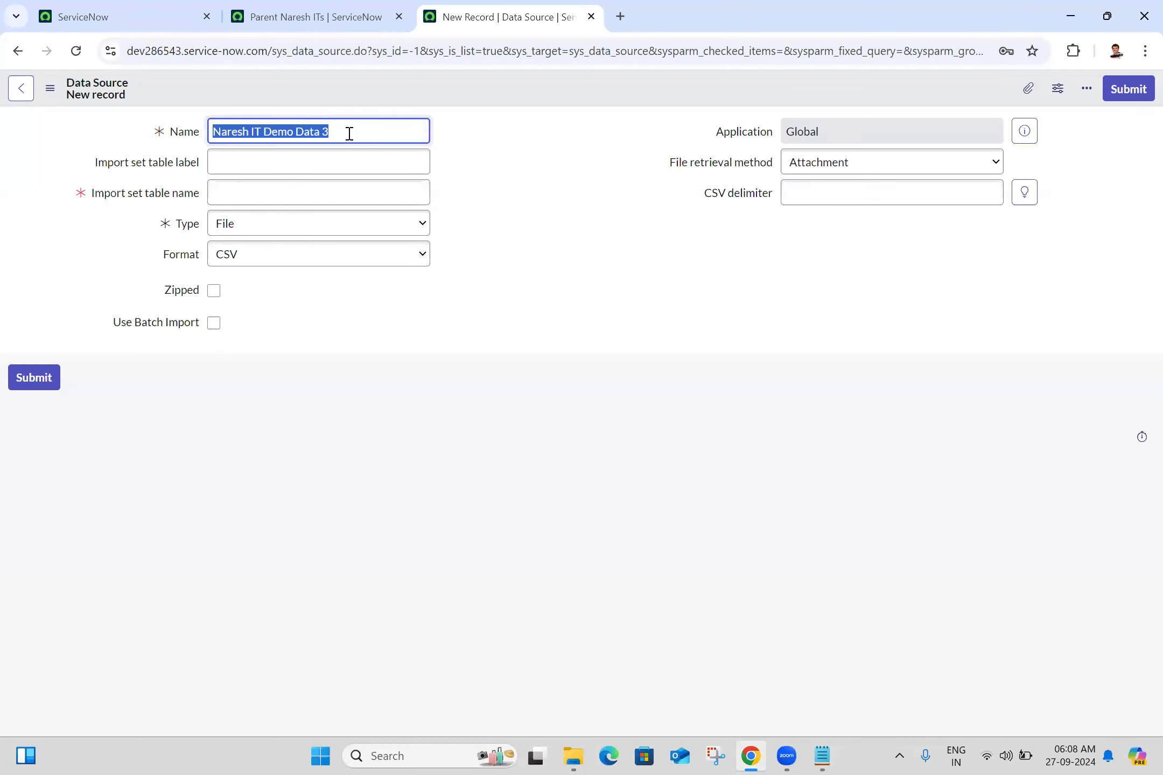
key("ctrl+c")
left_click(298, 160)
key("ctrl+v")
left_click(480, 222)
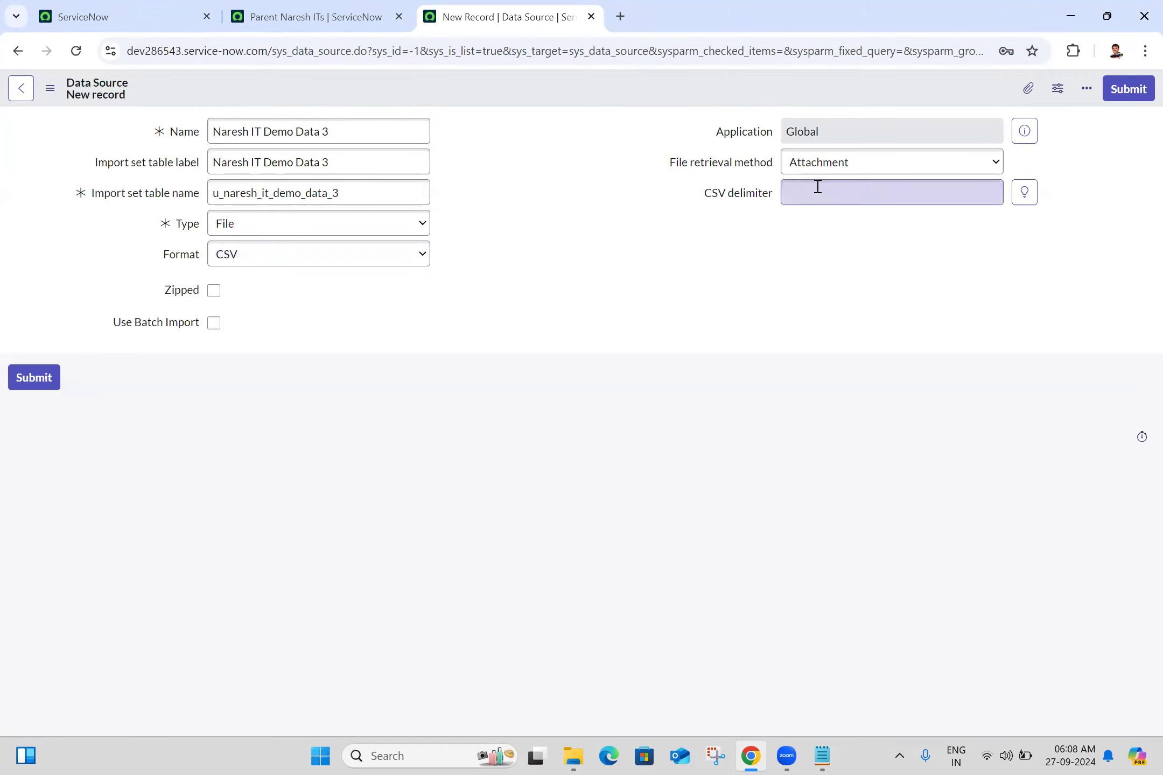
- Attach the CSV version of Naresh IT Demo Data from the Import Sets Demo Data folder to the data source
left_click(1032, 93)
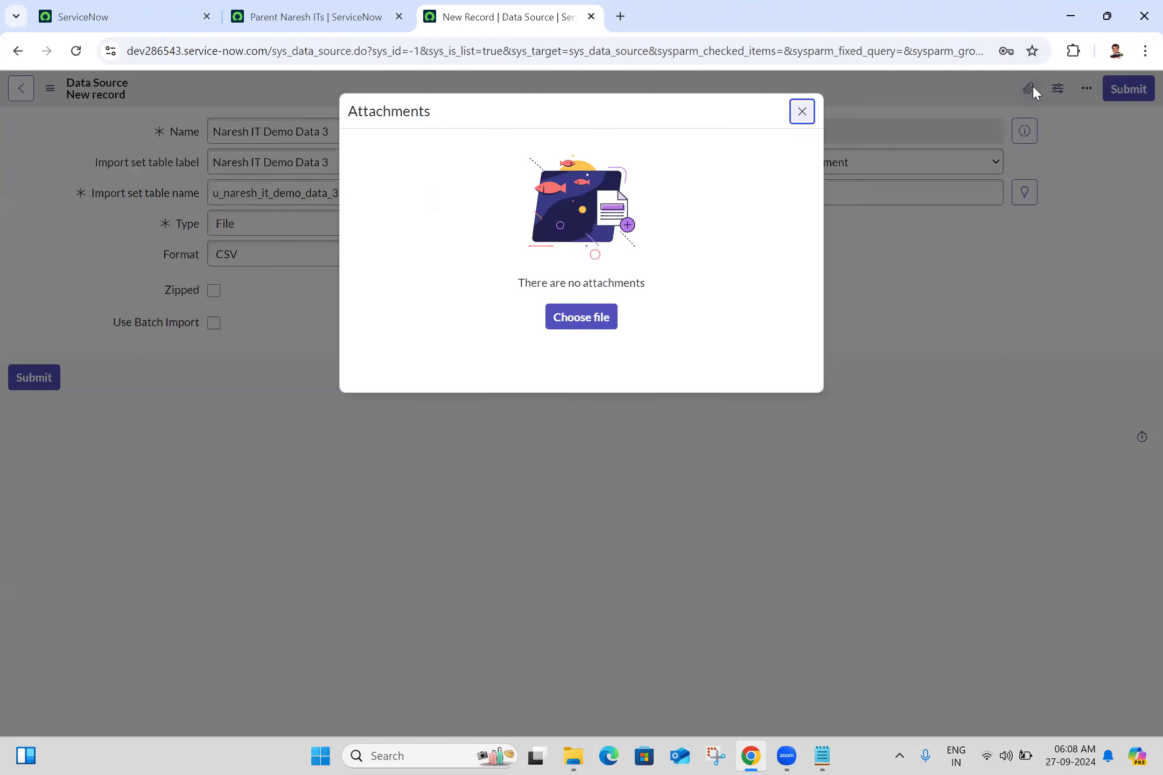
left_click(596, 330)
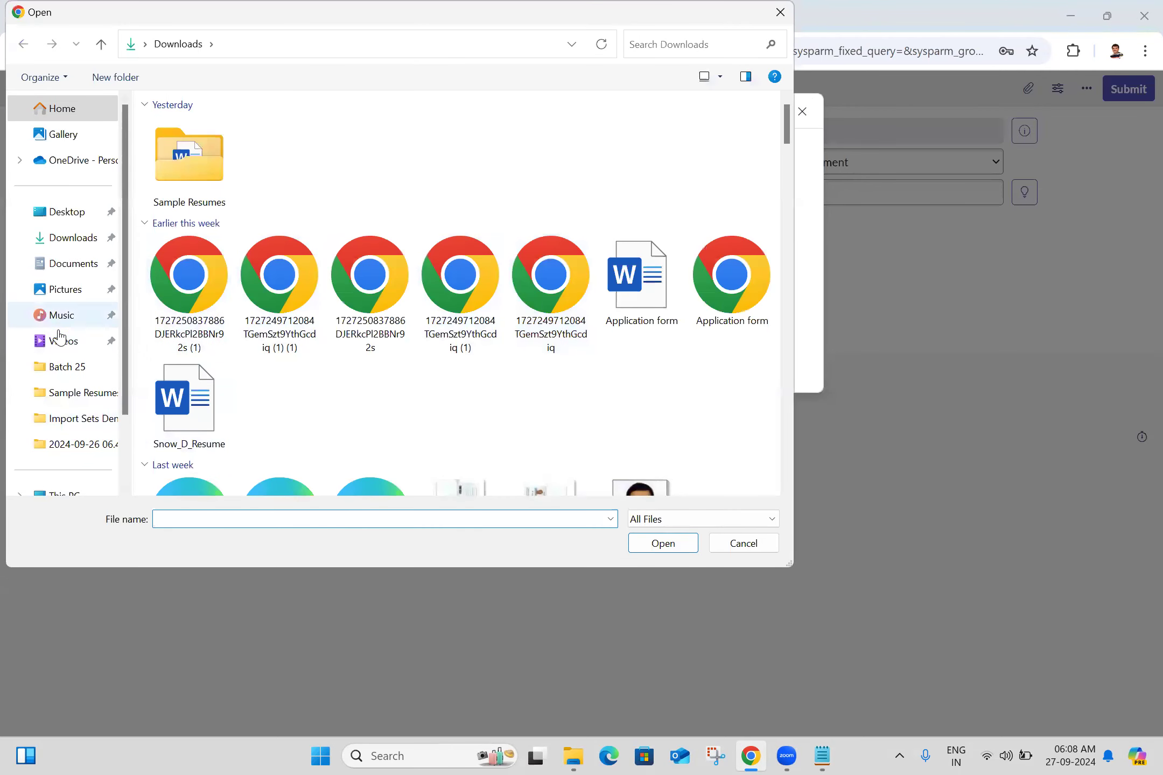
left_click(88, 423)
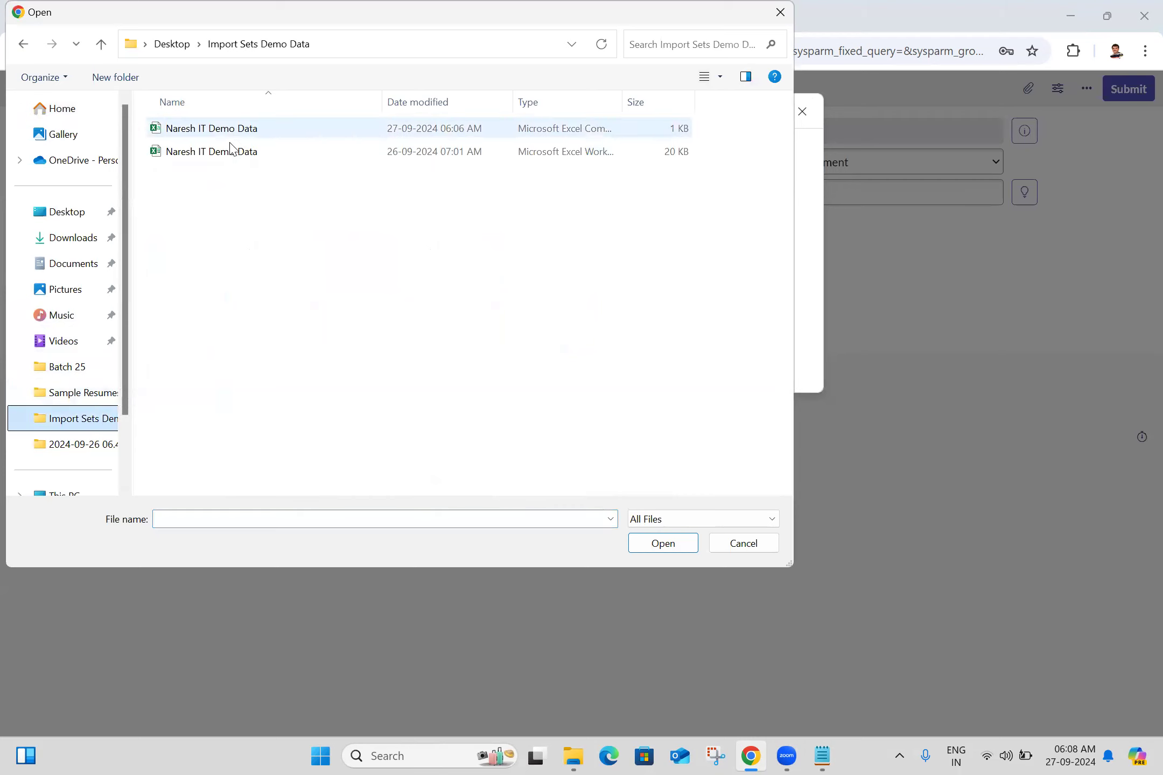
left_click(719, 77)
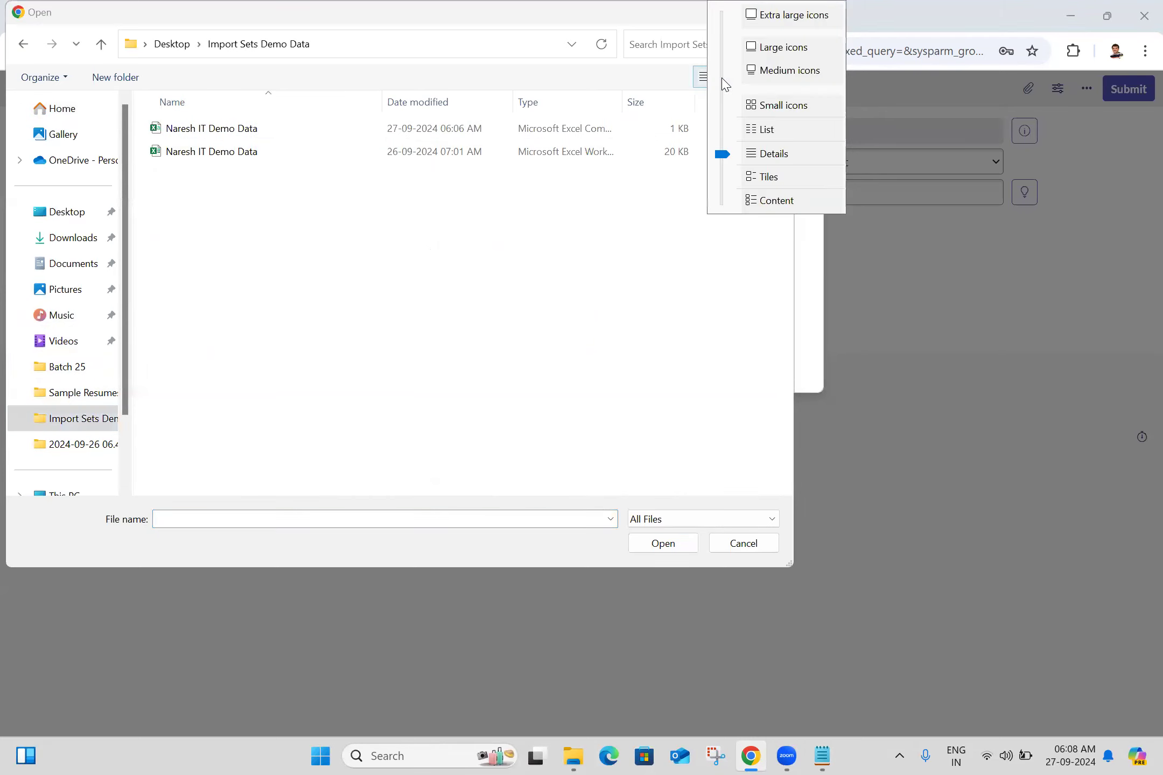
left_click(807, 23)
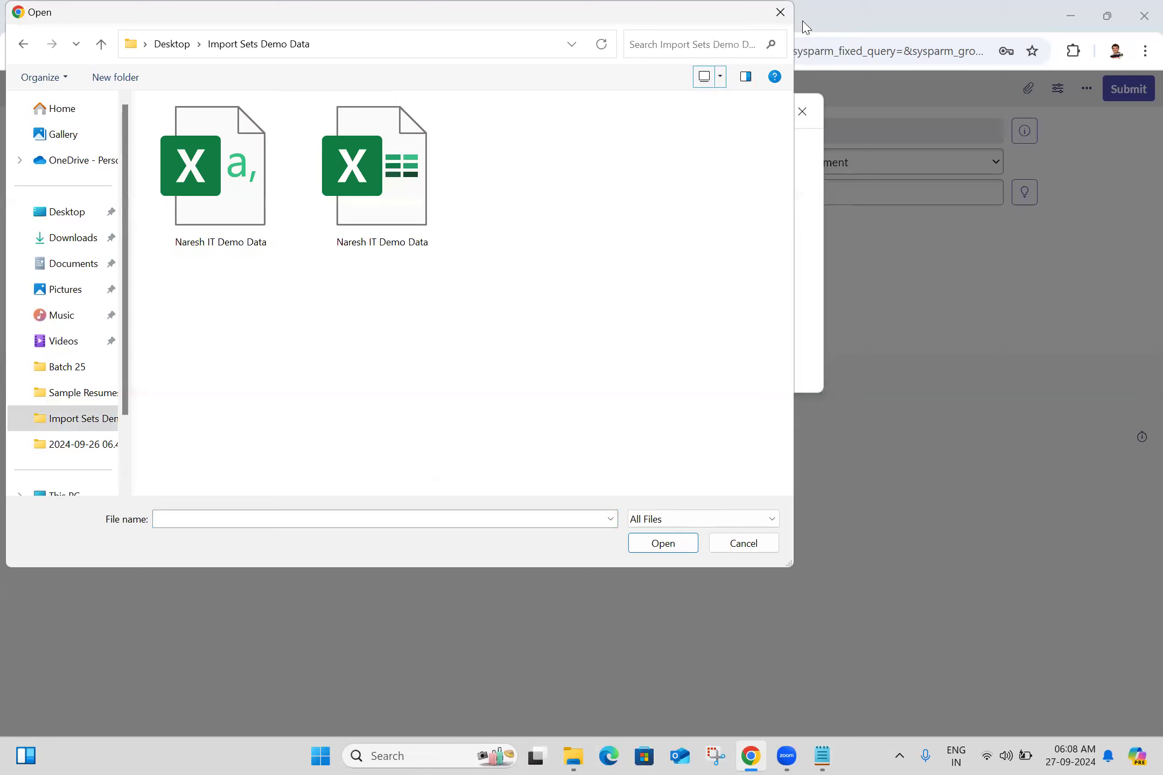
double_click(233, 185)
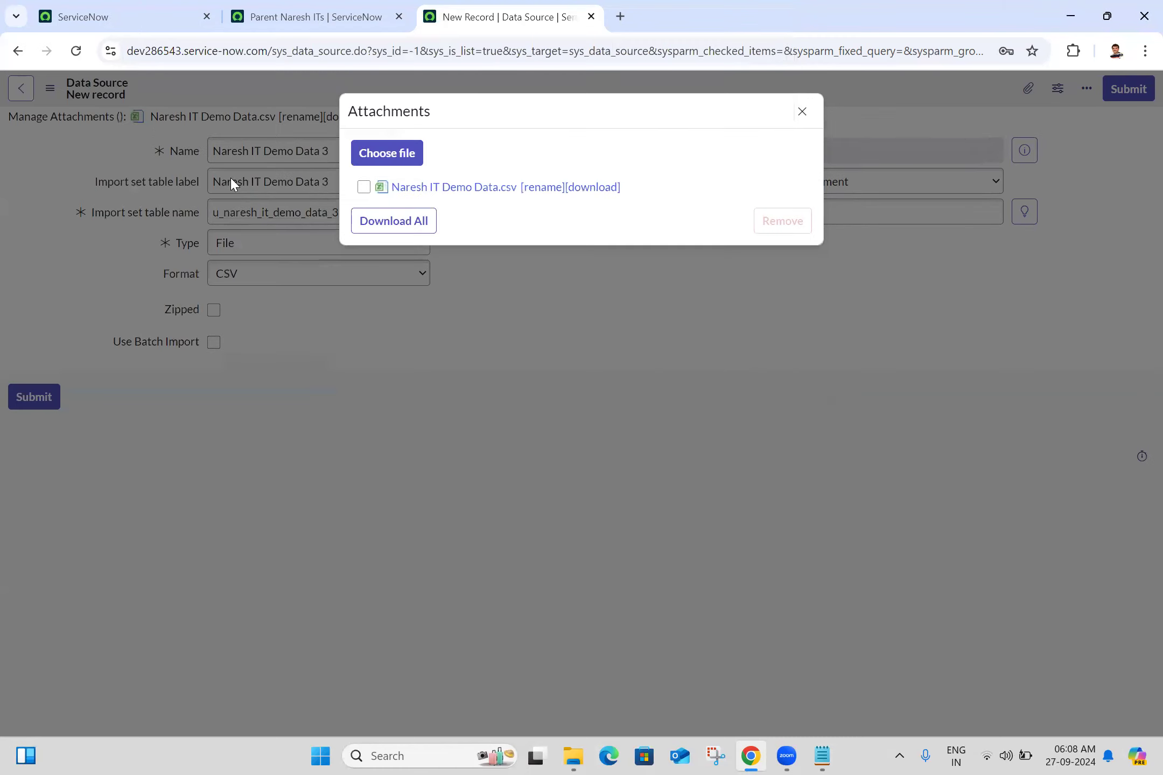
- Close the attachments dialog and save the new data source record while staying on its form
left_click(801, 112)
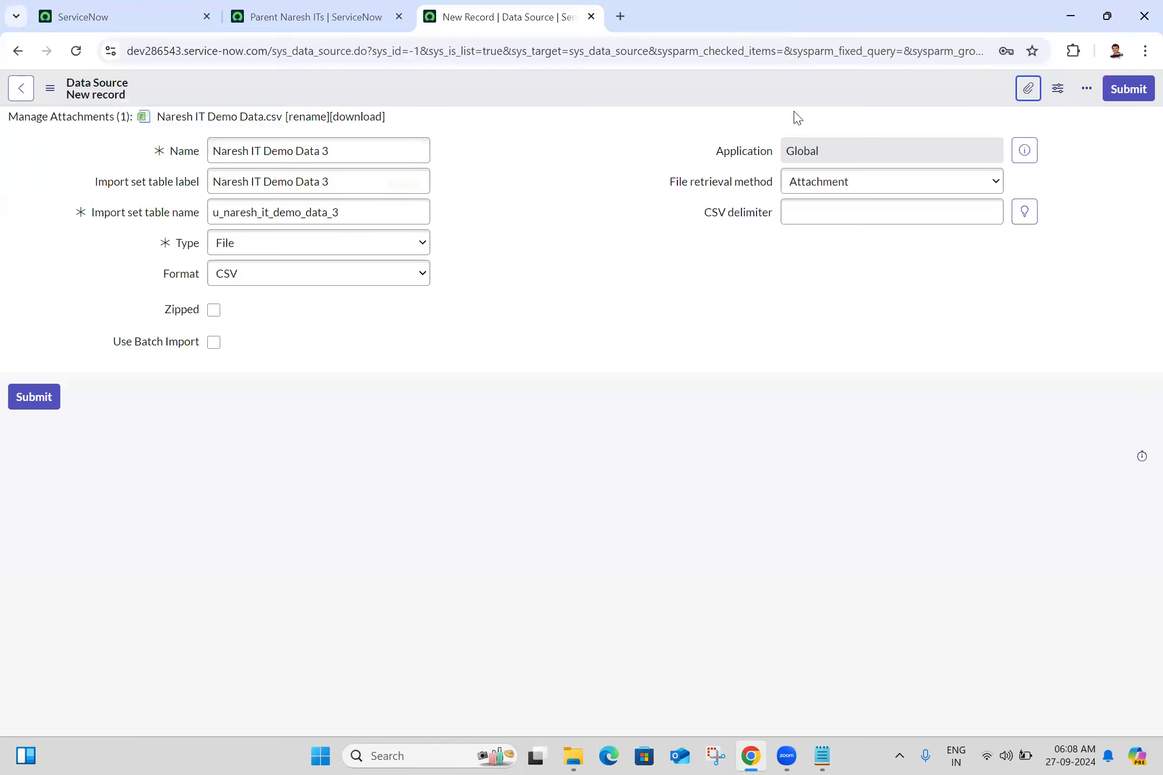
left_click(53, 88)
left_click(86, 103)
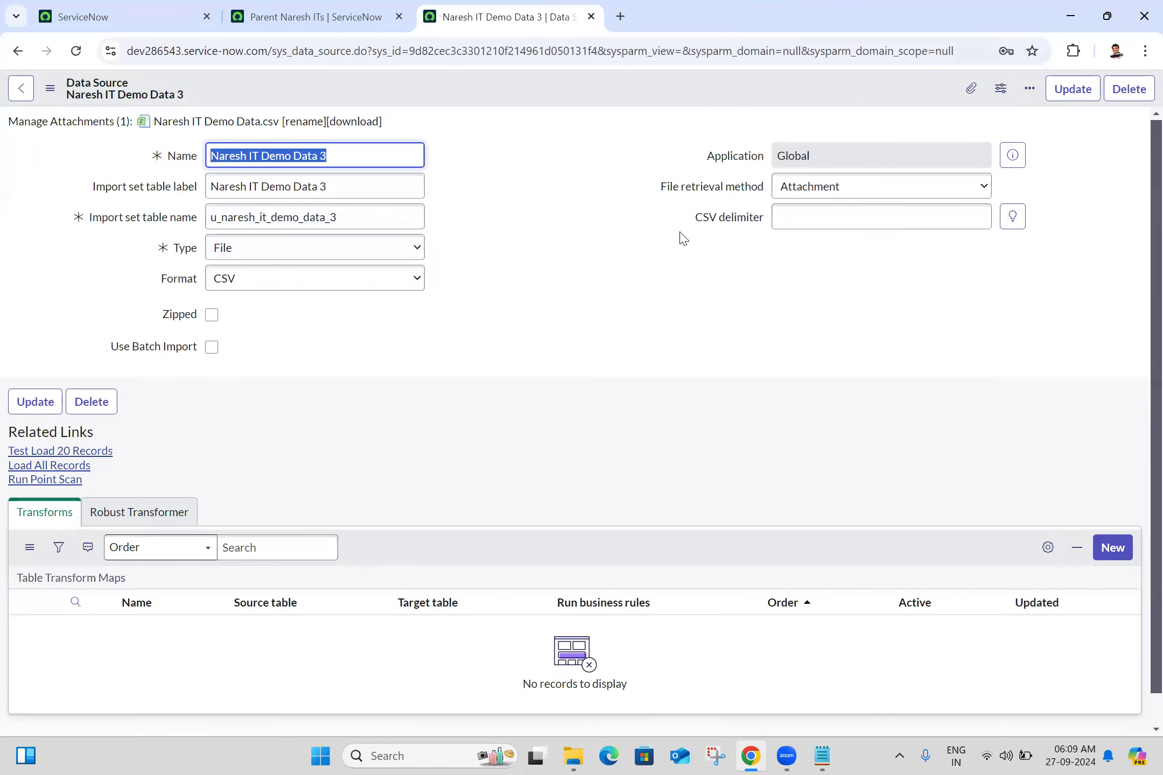
- Copy the "CSV delimiter" field label into the Batch 25.txt notes in Notepad as the heading "CSV delimiter:" under 27-09-2024, underlined with dashes
left_click_drag(695, 218, 766, 233)
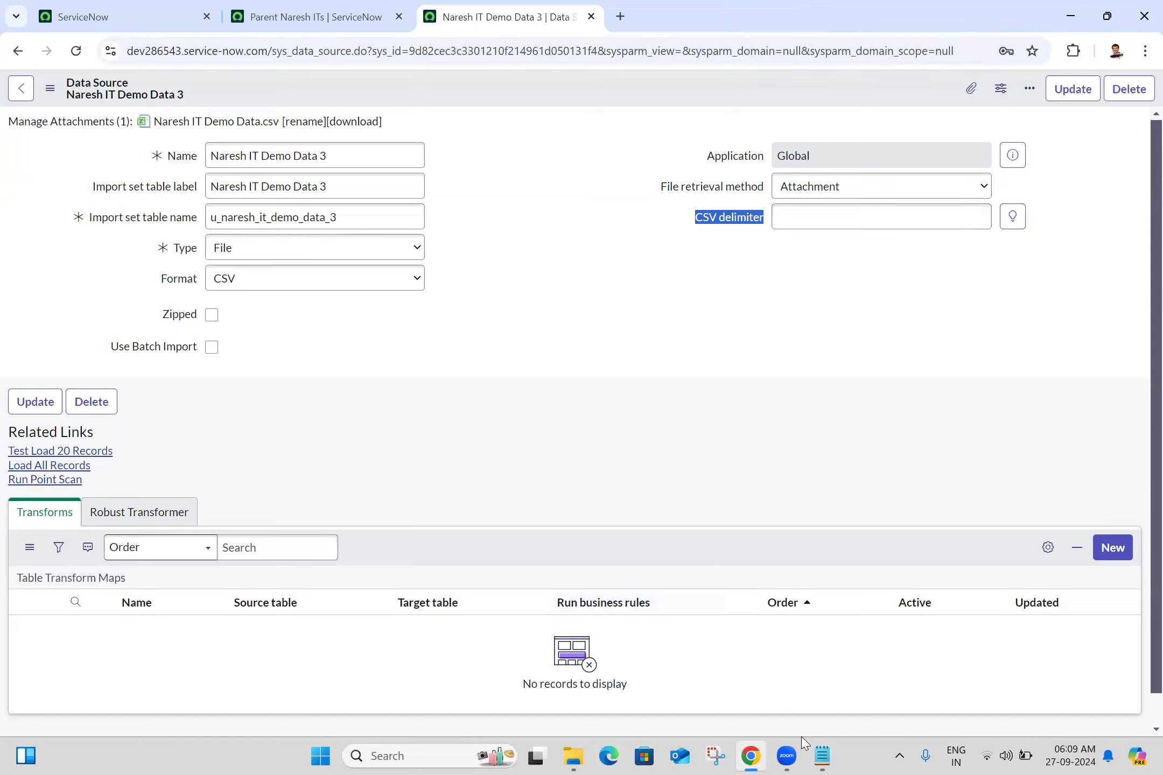
left_click(814, 756)
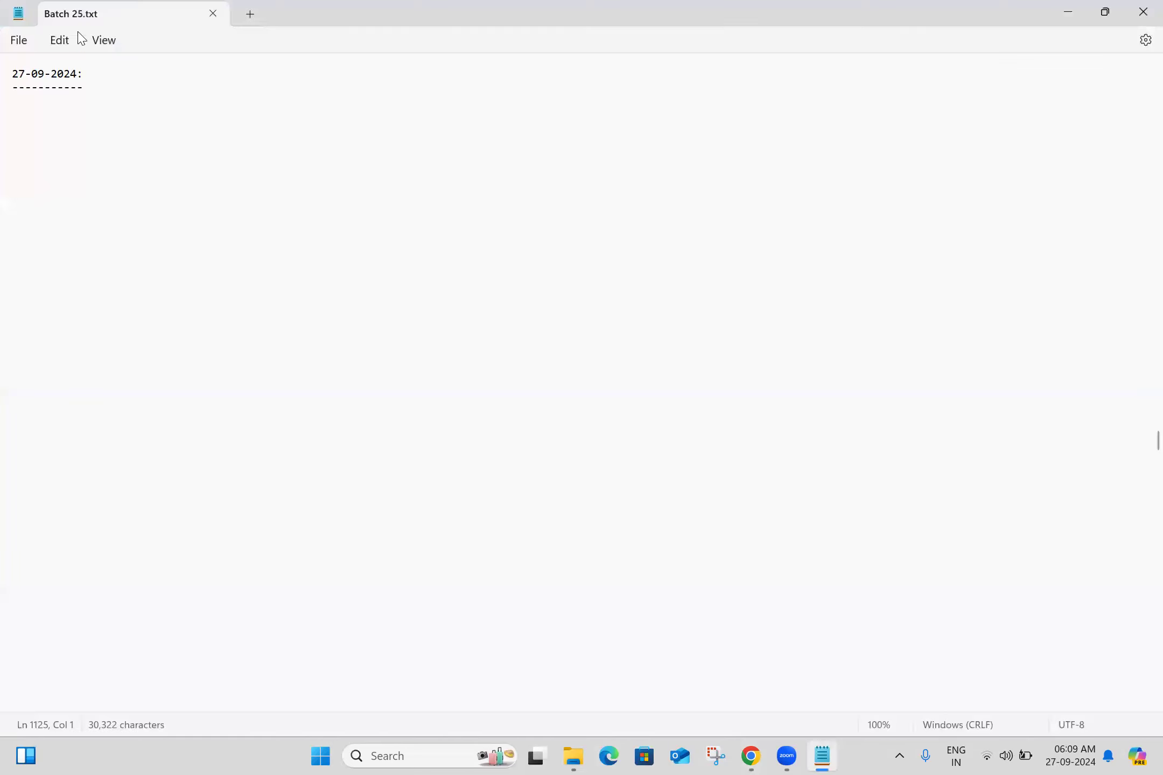
left_click(43, 109)
key("ctrl+v")
left_click(136, 106)
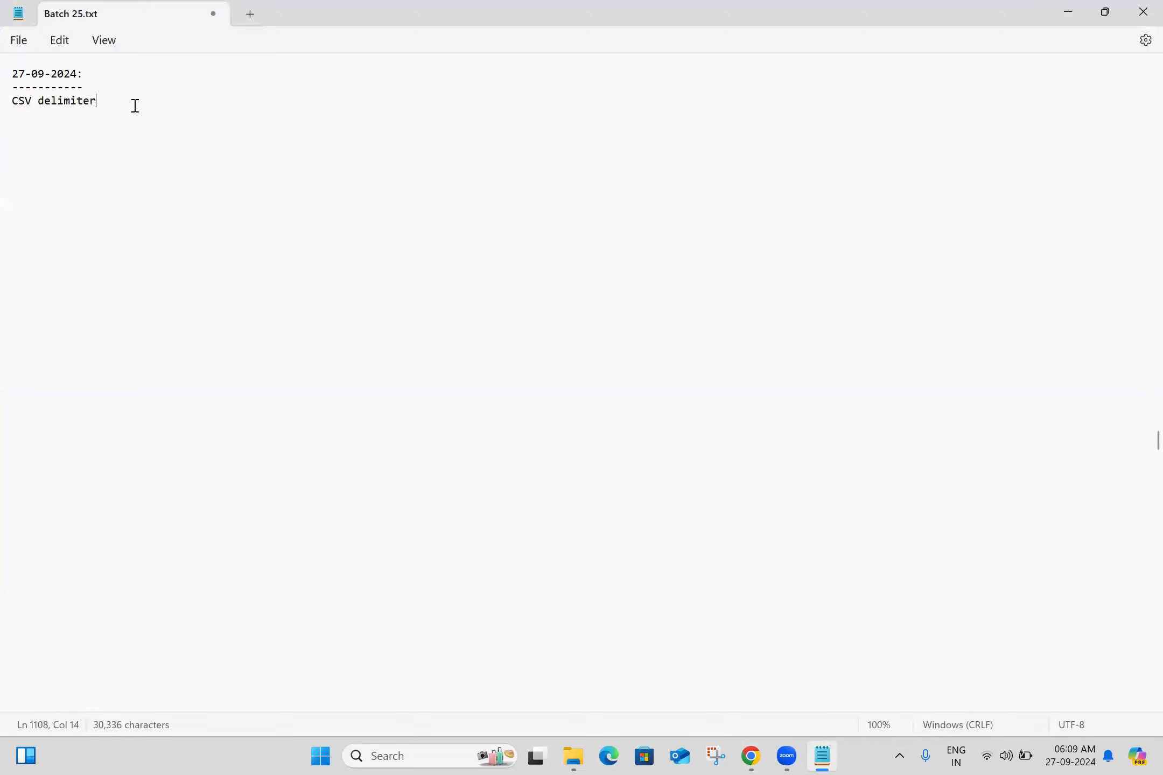
type(":")
key("Return")
type("--------------")
key("Return")
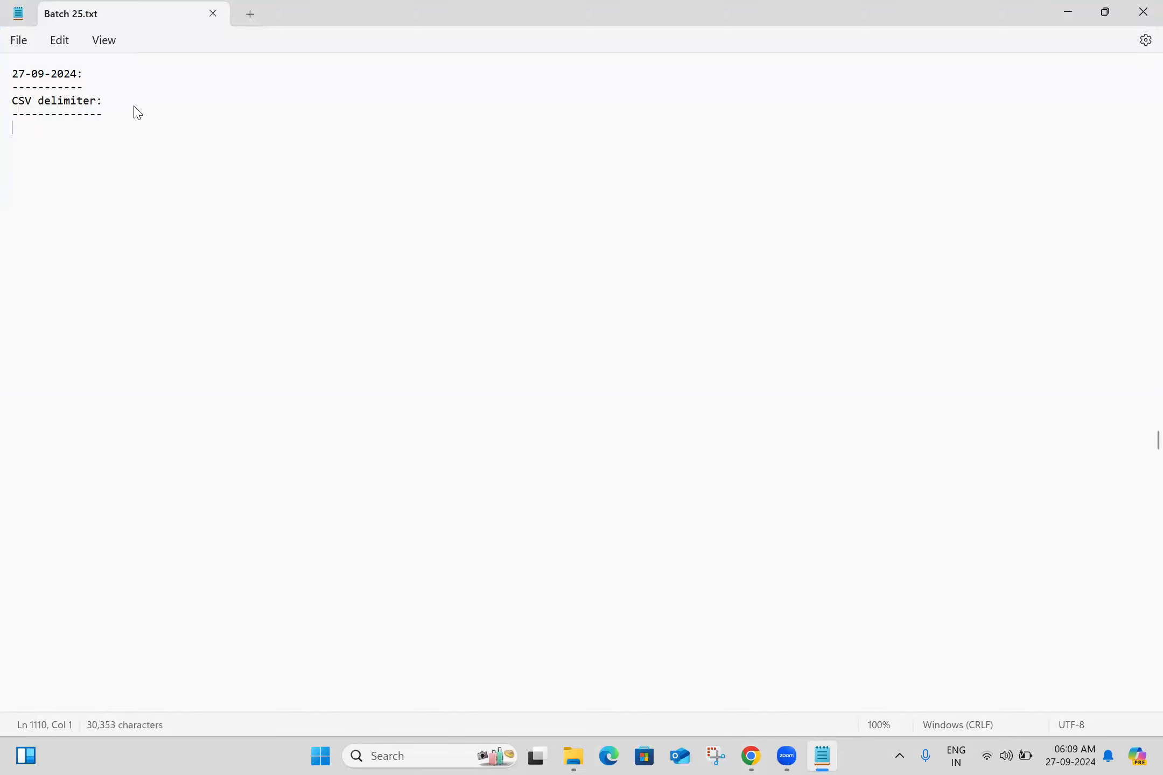
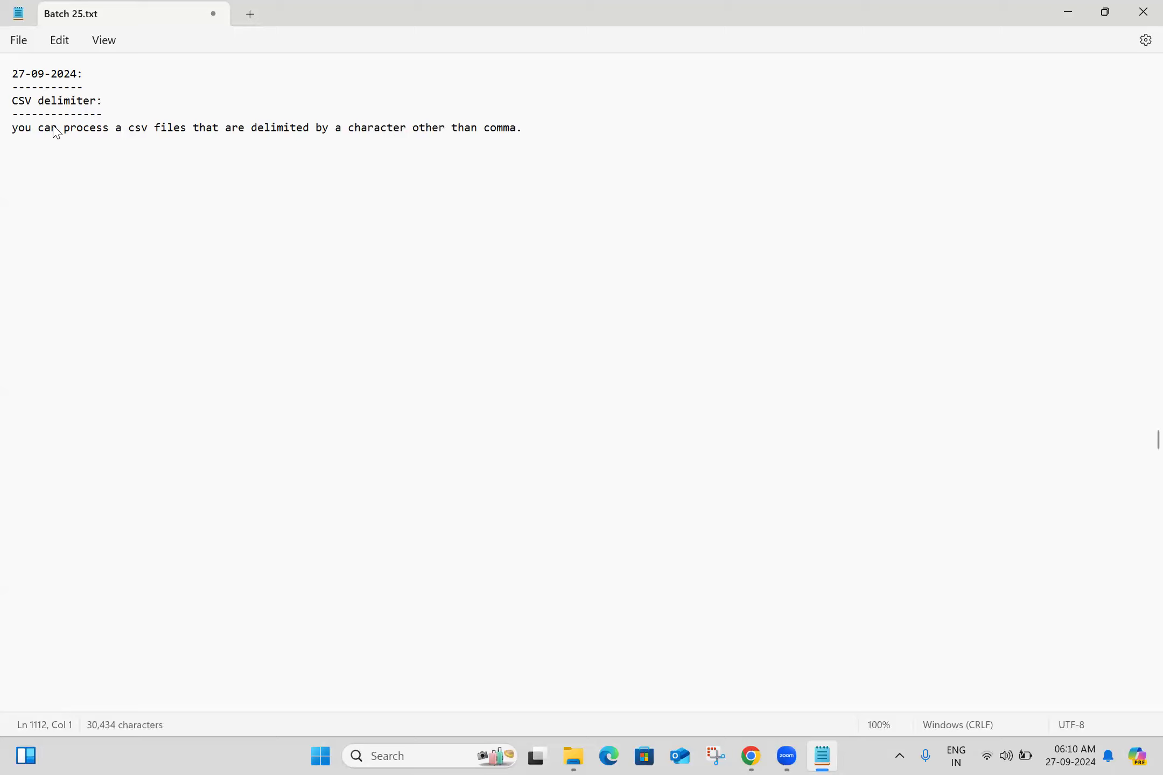
- Save the Batch 25.txt notes and switch back to the import status page in Chrome
left_click(74, 168)
key("ctrl+s")
key("alt+Tab")
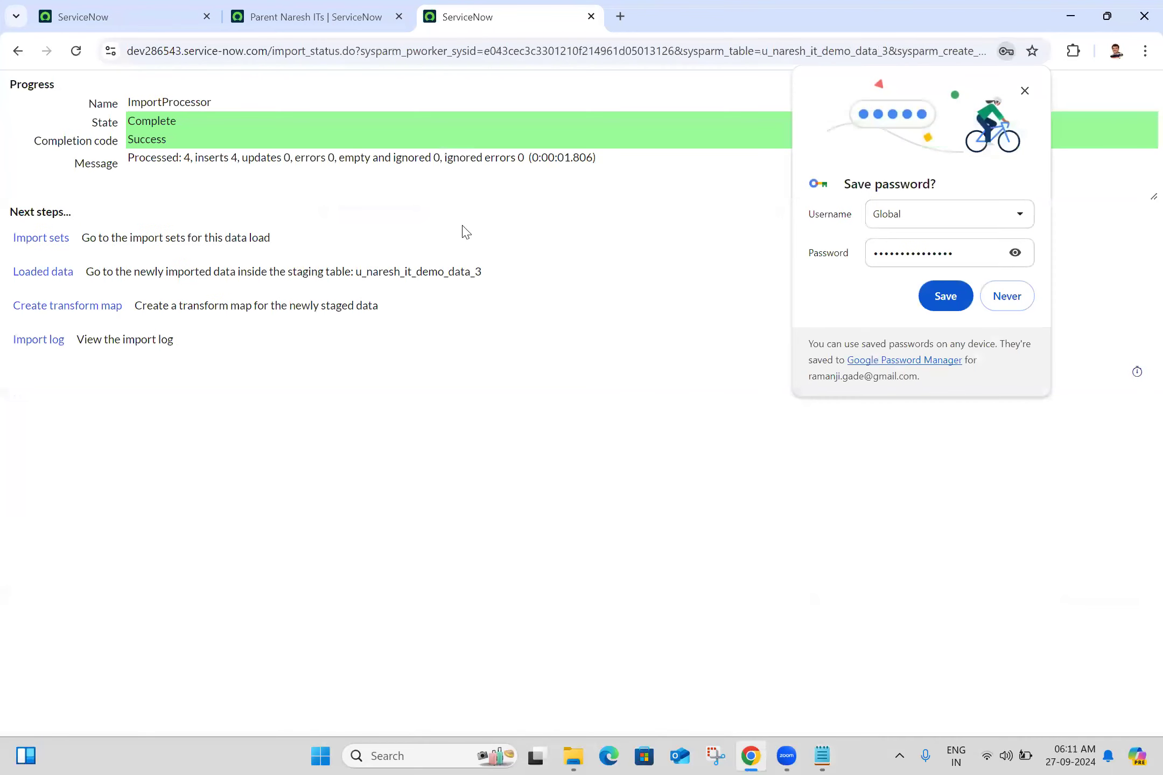
- Decline saving the password, create a transform map for the newly staged data, and name it "Naresh IT Demo Data 3"
left_click(1007, 296)
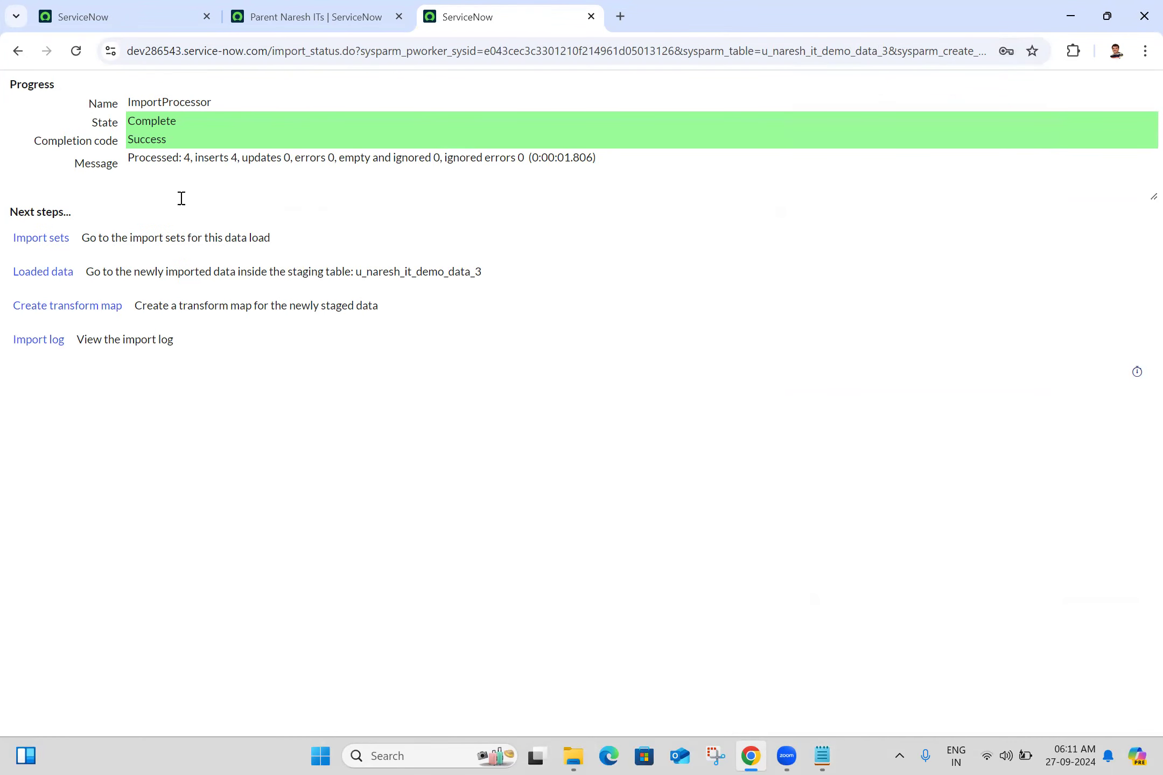
left_click(58, 306)
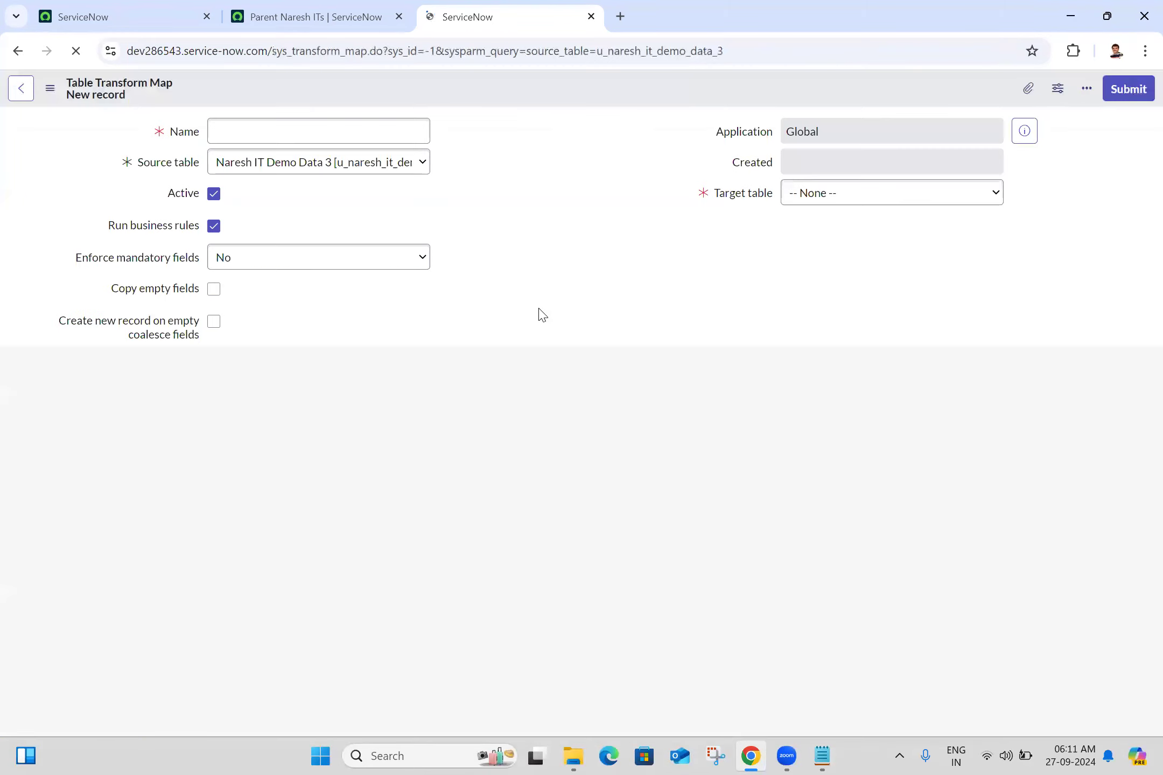
left_click(342, 133)
type("M")
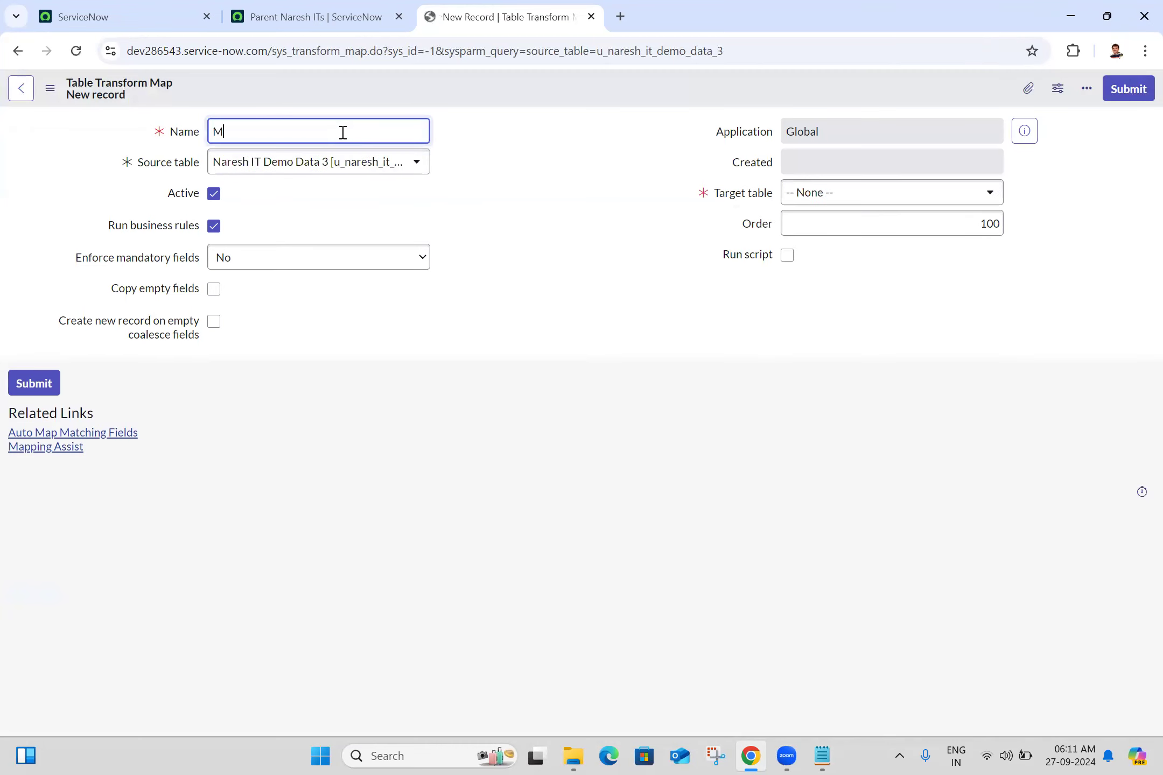
key("BackSpace")
type("Naresh IT Demo Data 3")
left_click(511, 195)
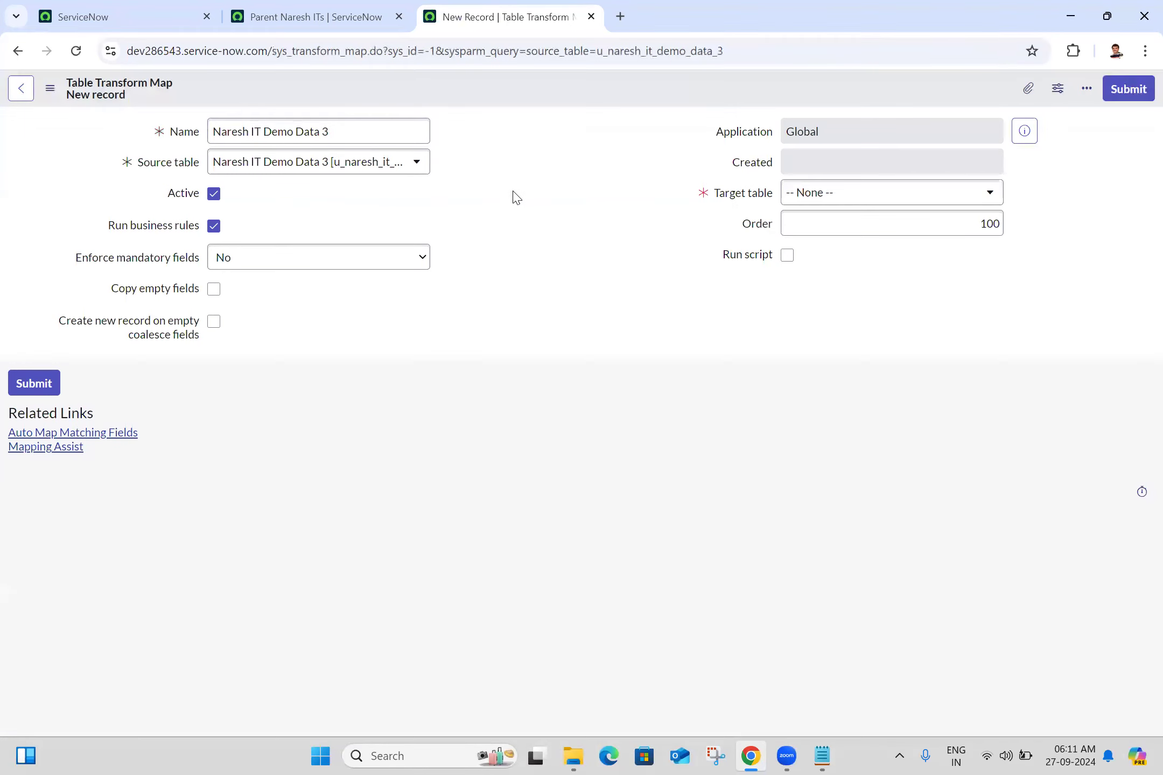
- Set the transform map's target table to Parent Naresh IT [u_parent_naresh_it] and save the record while staying on its form
left_click(870, 194)
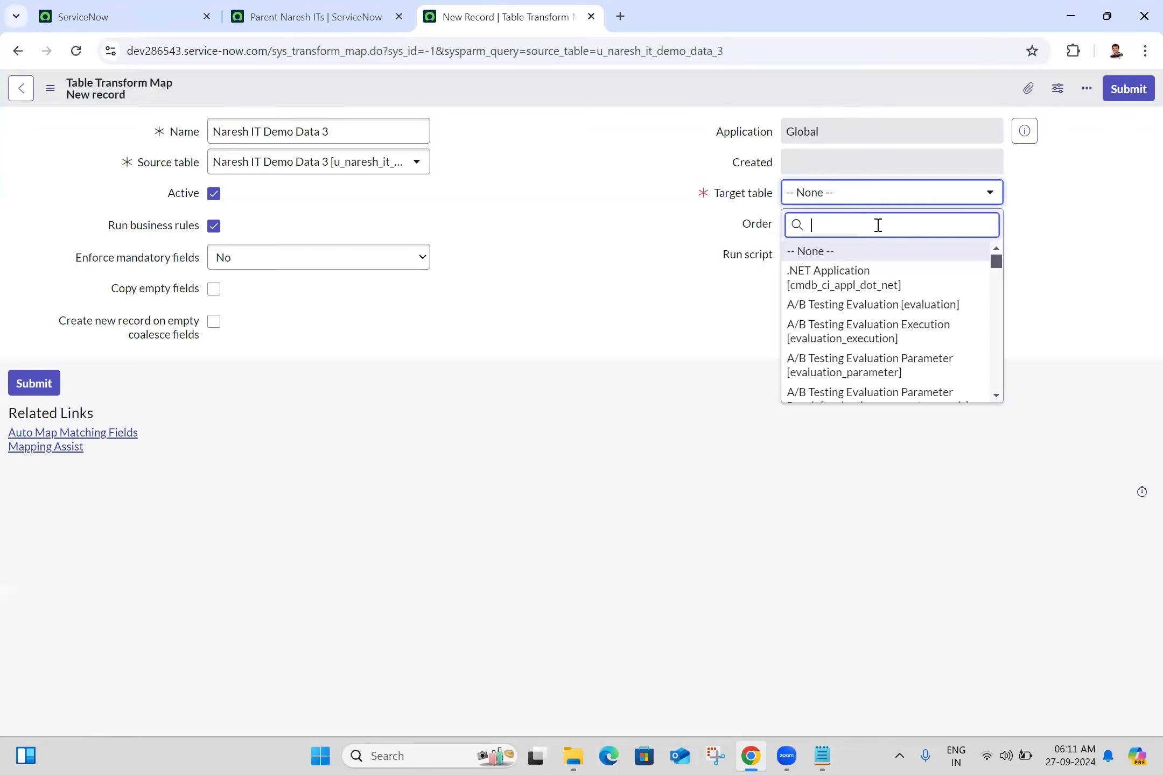
type("parent na")
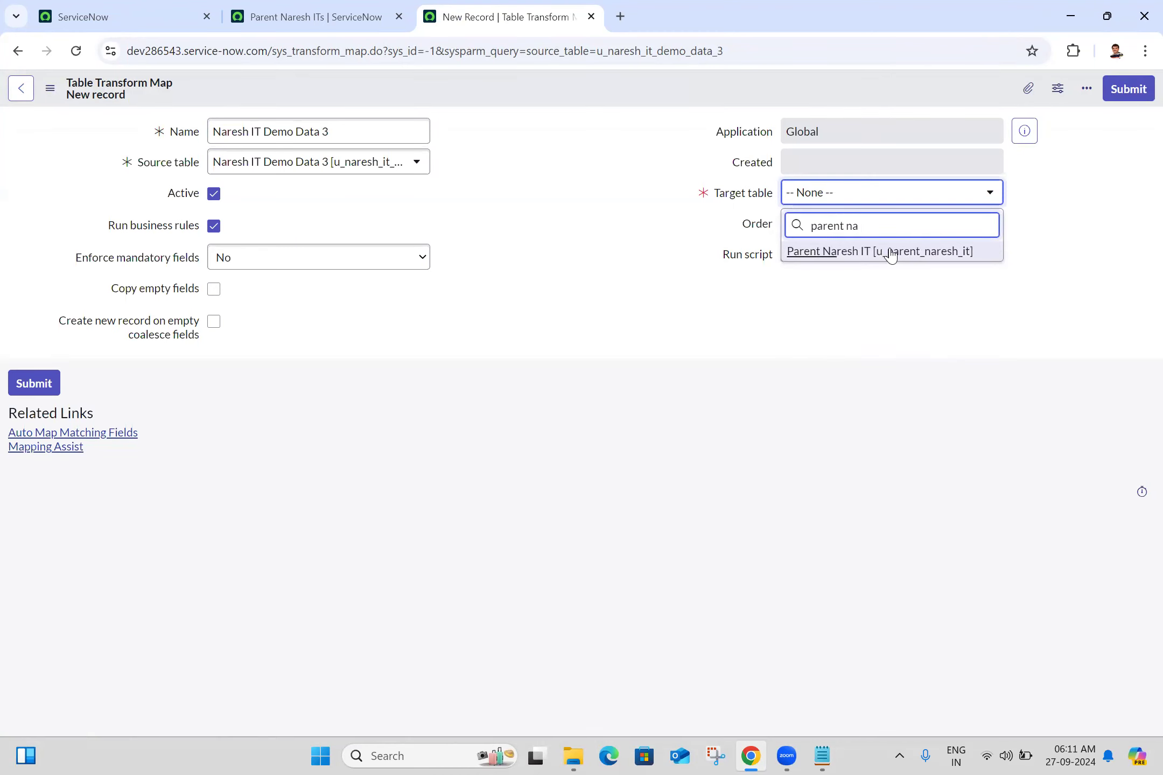
left_click(944, 251)
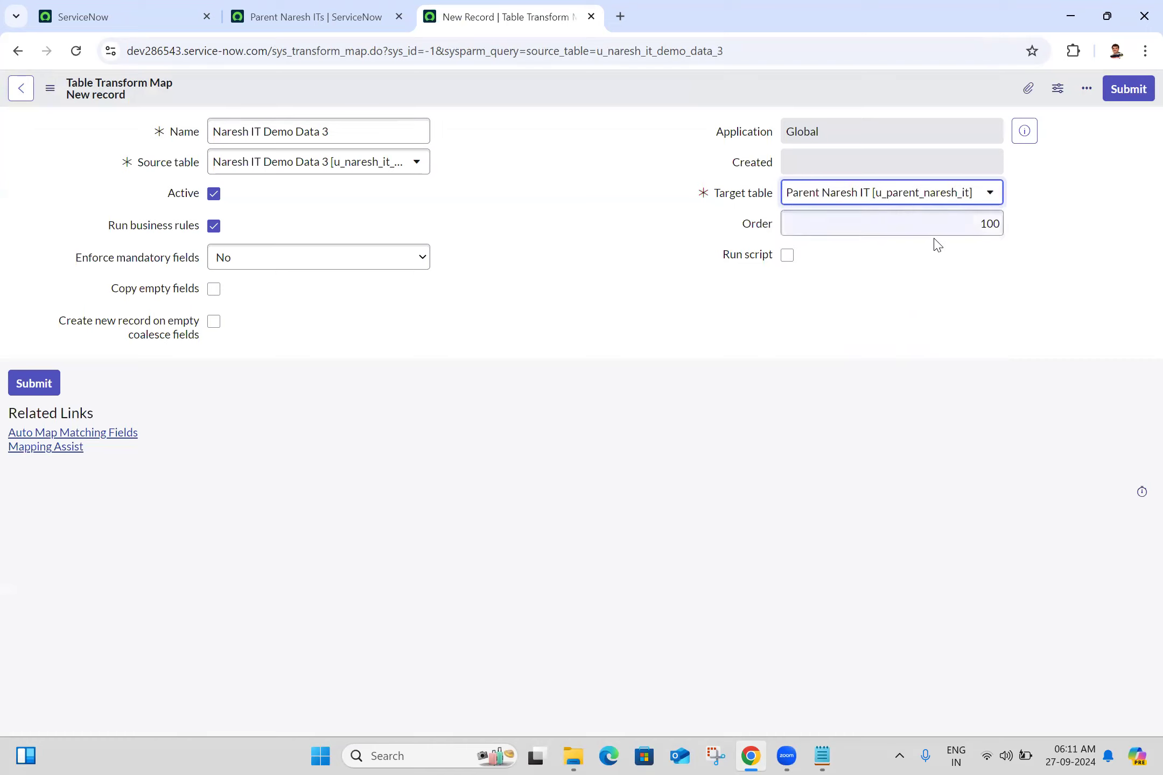
left_click(48, 91)
left_click(47, 93)
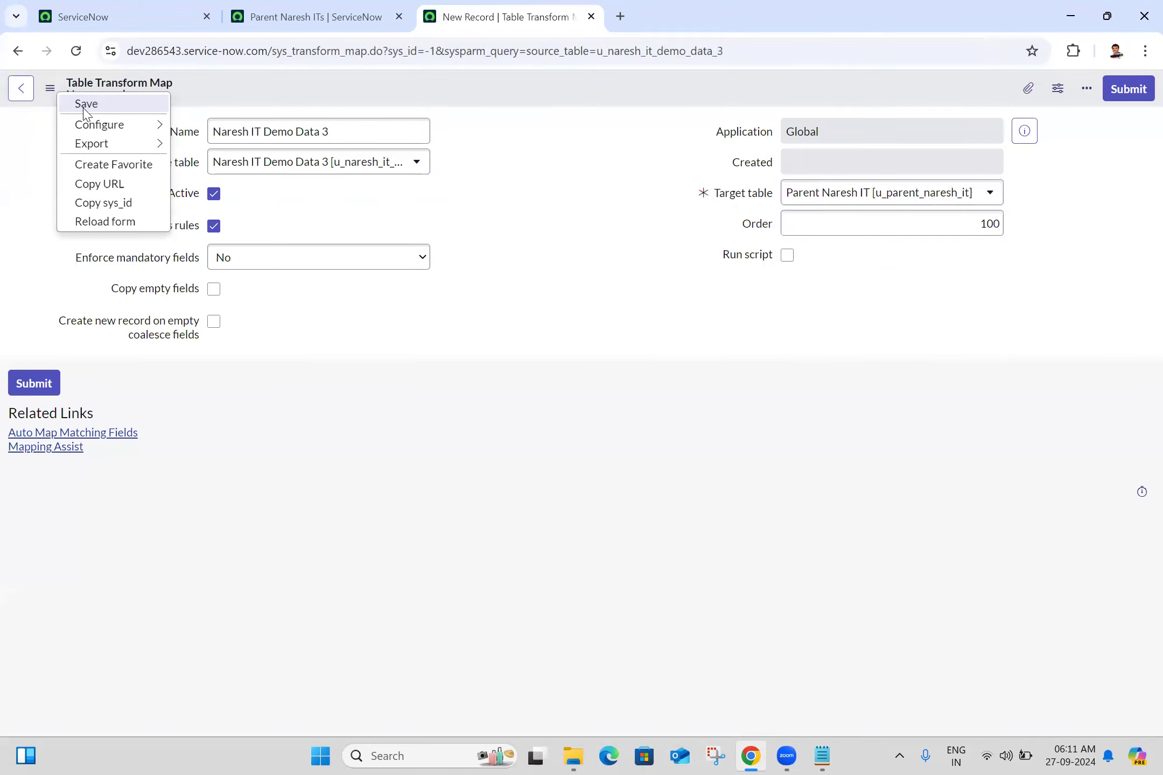
left_click(83, 107)
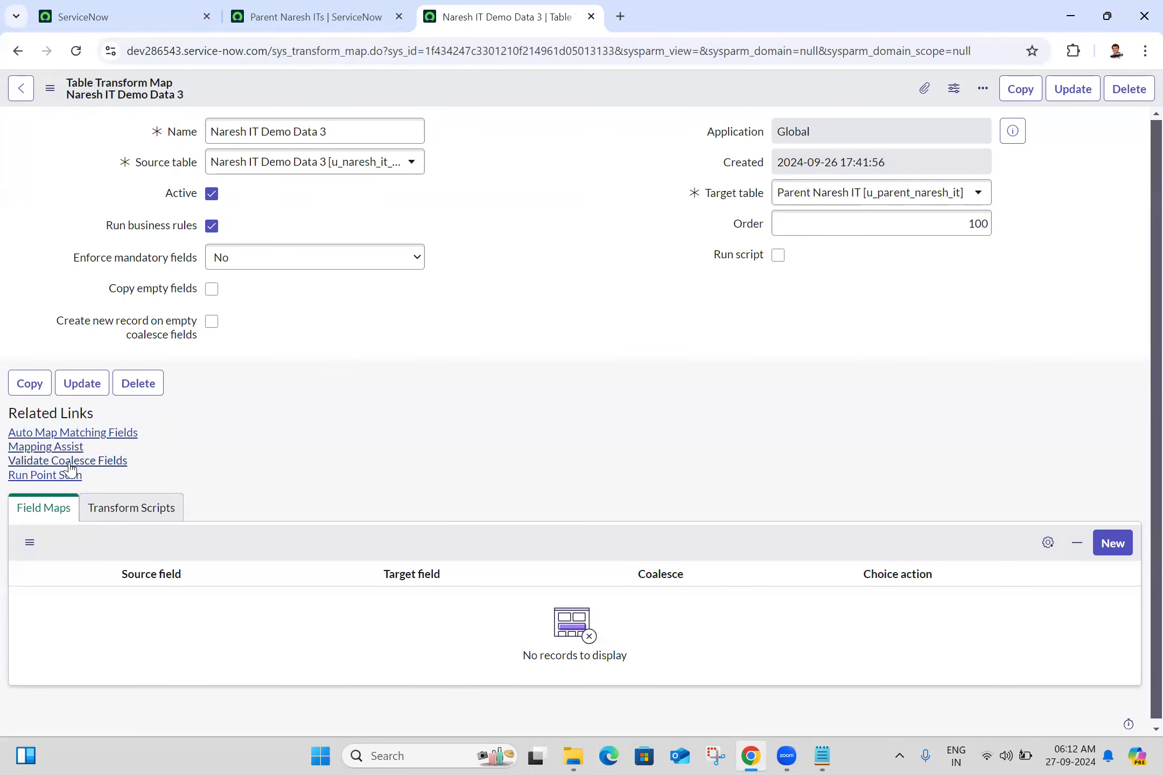
- Auto-map the matching fields and set Coalesce to true on the u_name field map
left_click(124, 434)
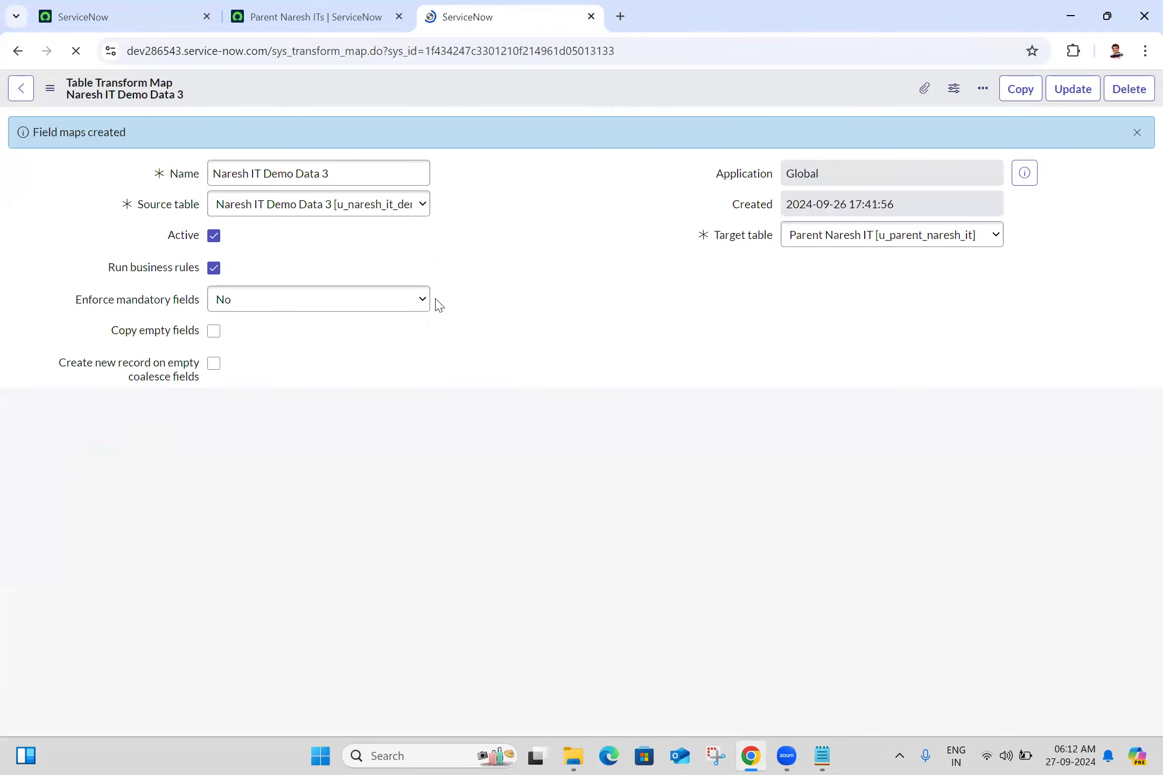
scroll(1137, 485, "down", 2)
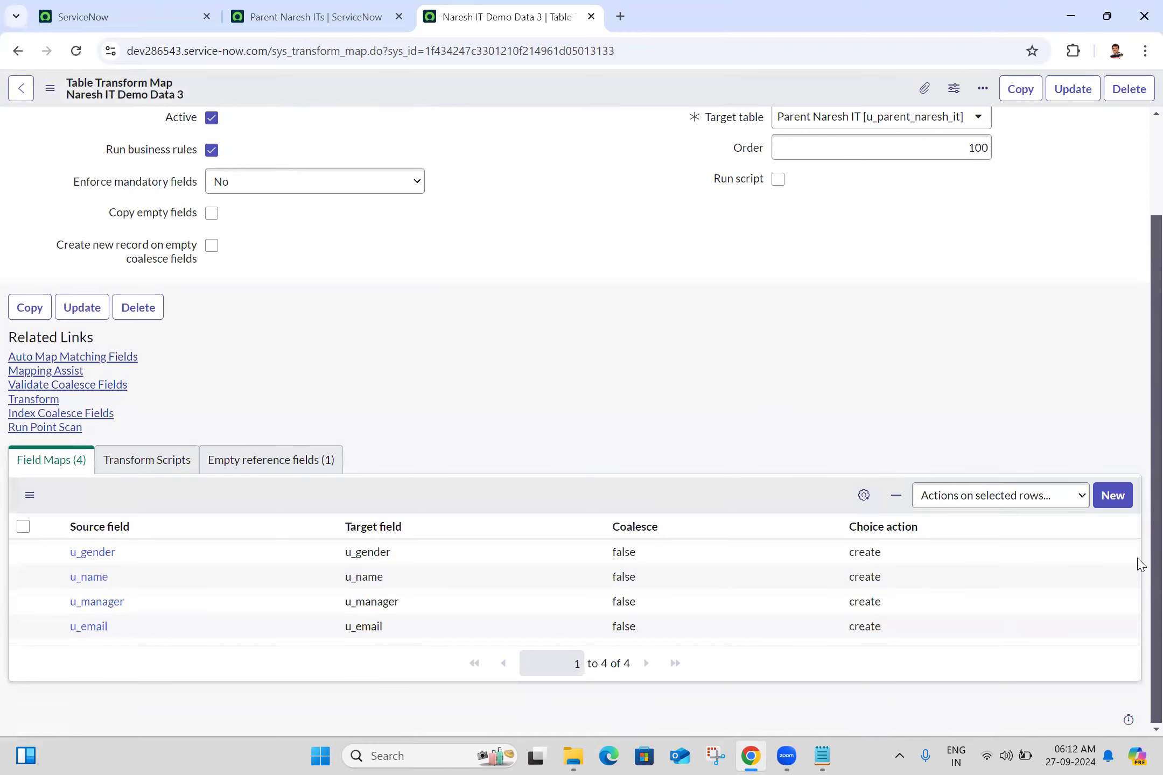
left_click(667, 572)
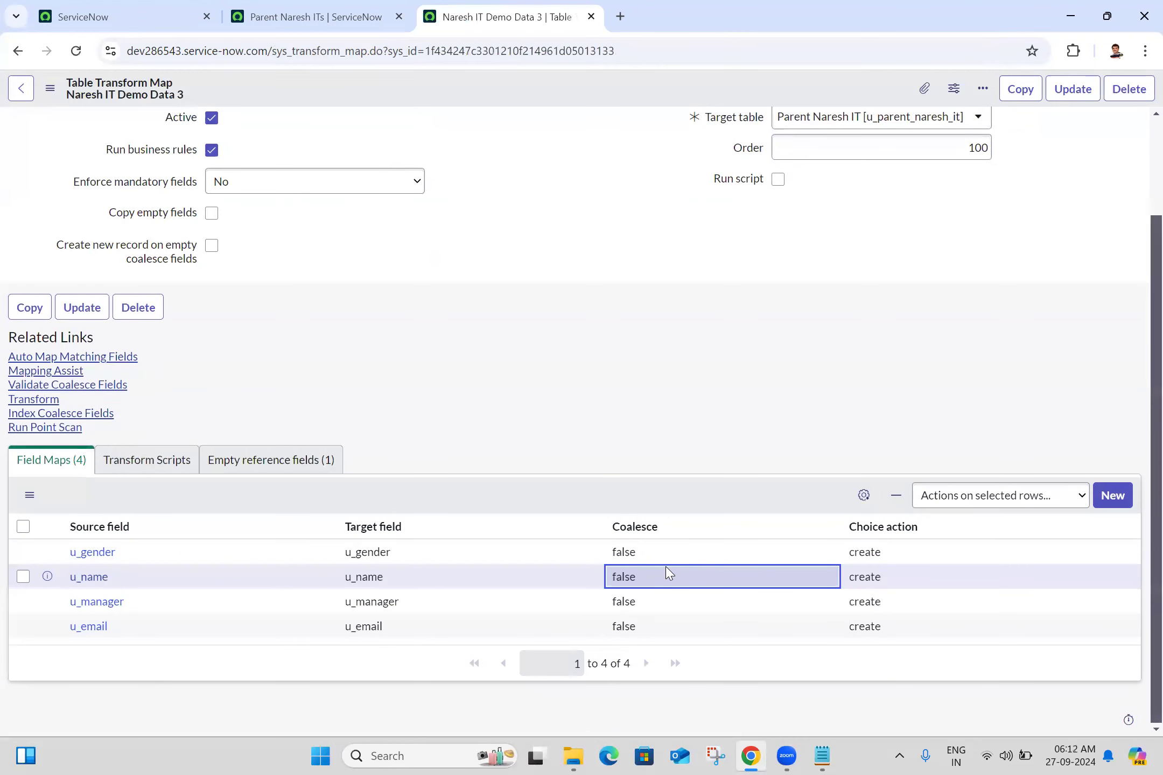
double_click(666, 573)
left_click(652, 583)
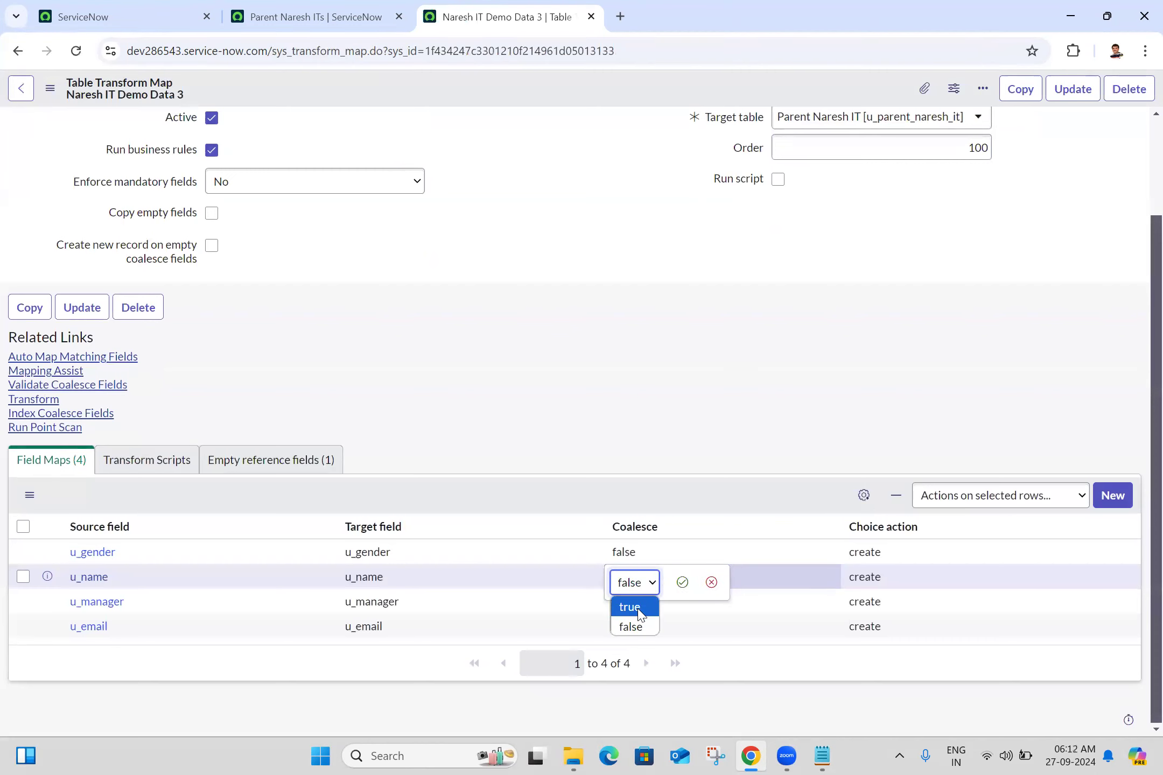
left_click(630, 607)
left_click(682, 582)
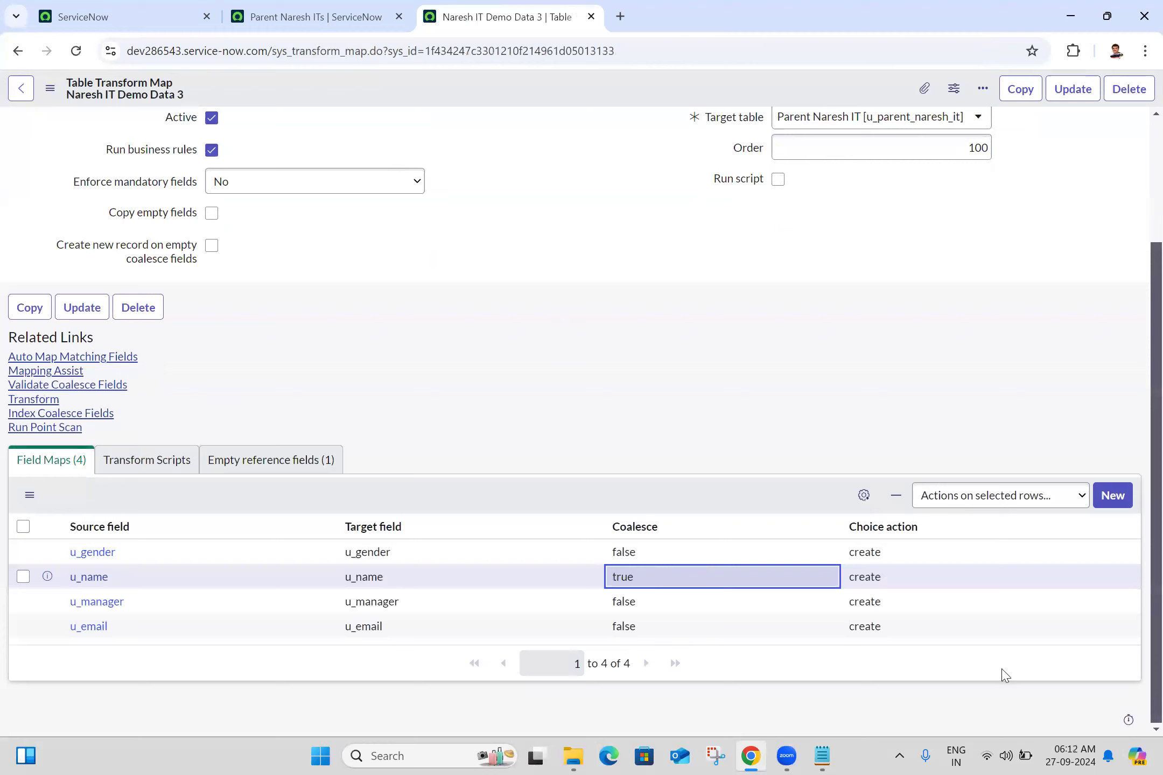
- Set the choice action of the u_manager field map to ignore
left_click(918, 603)
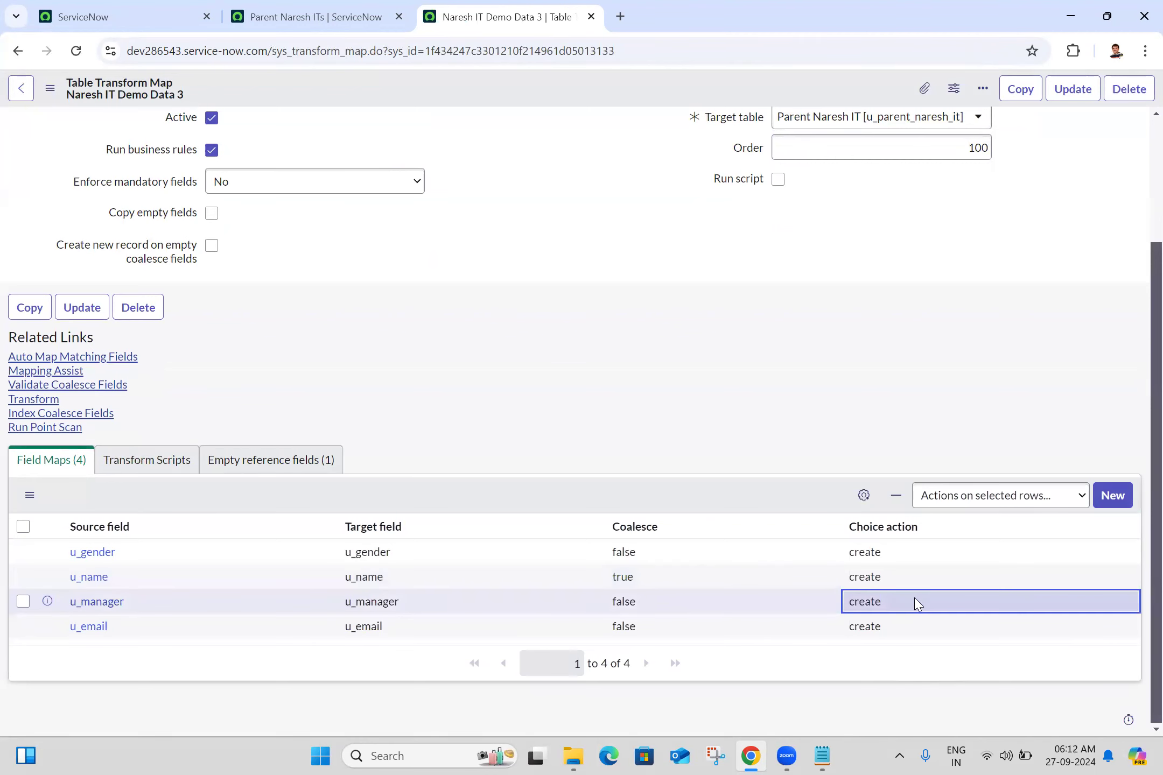
double_click(917, 603)
left_click(869, 610)
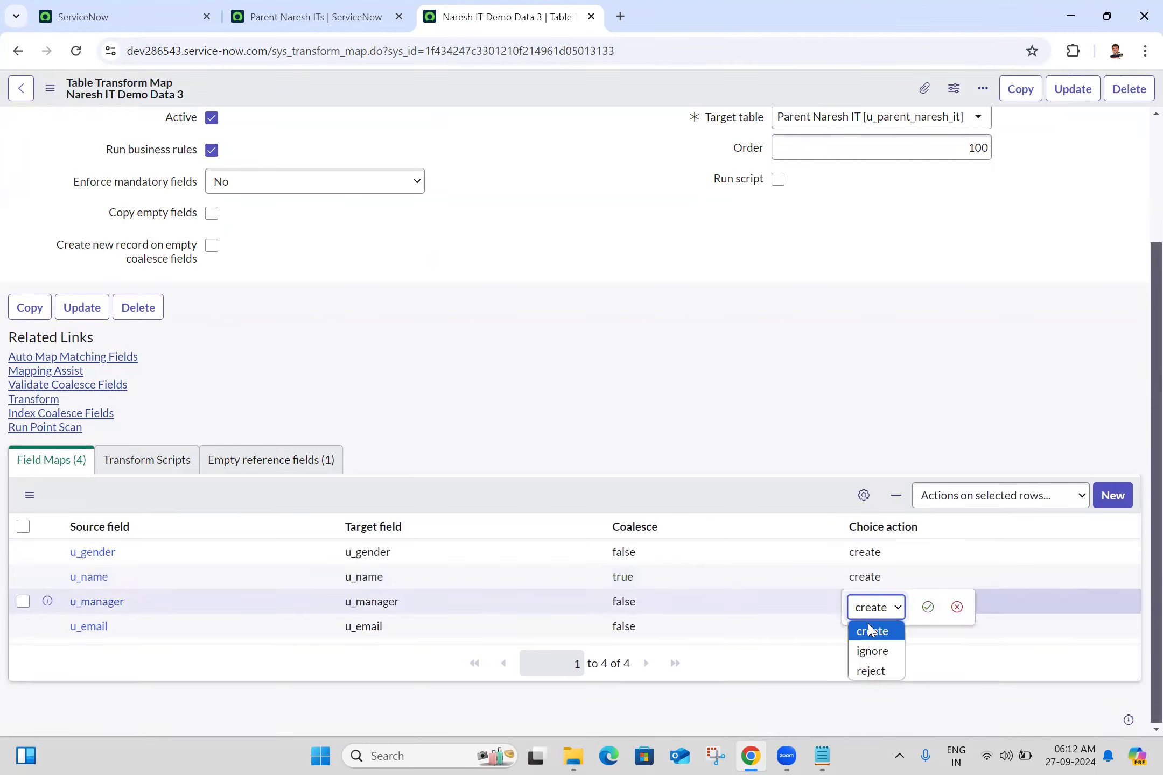
left_click(881, 663)
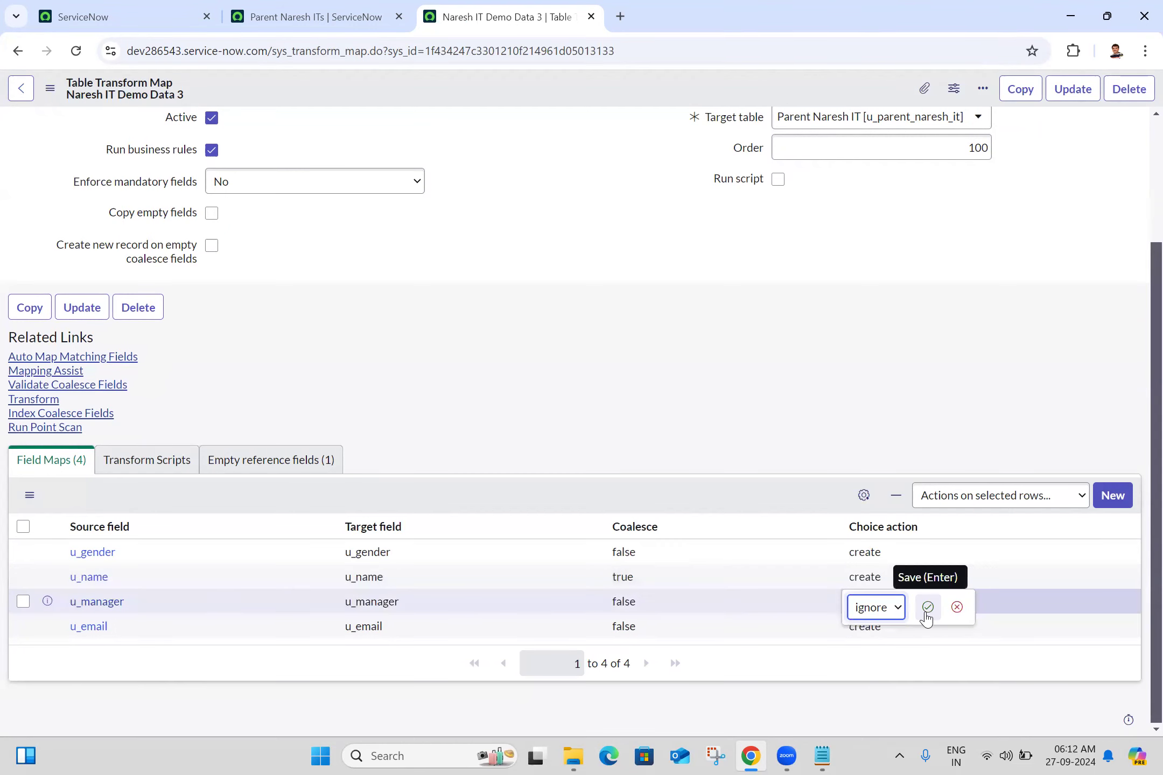
left_click(927, 606)
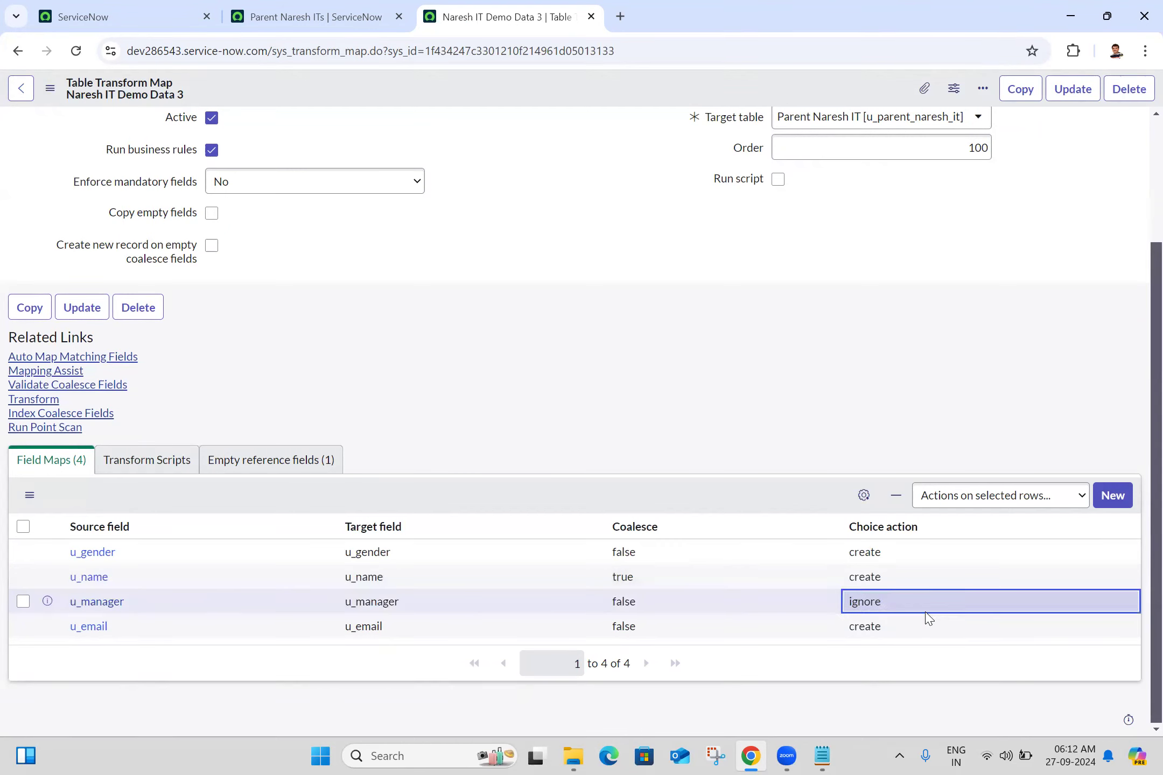
left_click_drag(927, 618, 519, 301)
left_click(519, 301)
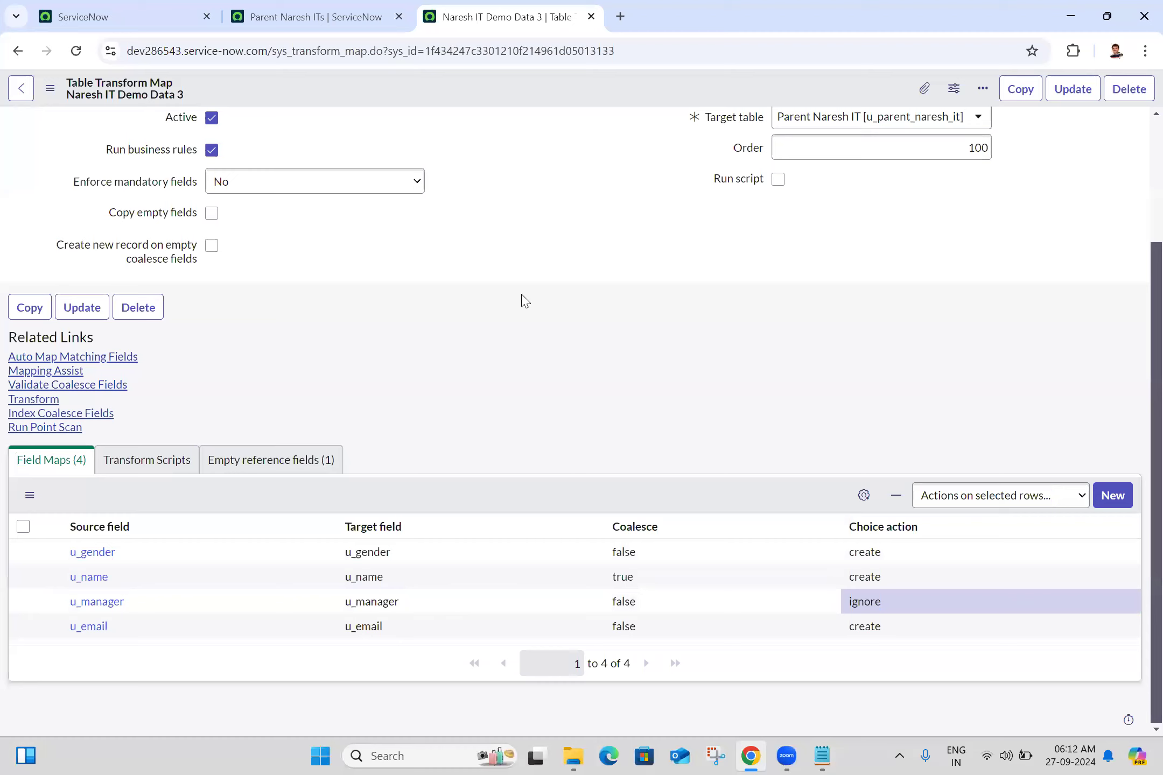
- Run the transform on the import set with this map and open its transform history
left_click(54, 401)
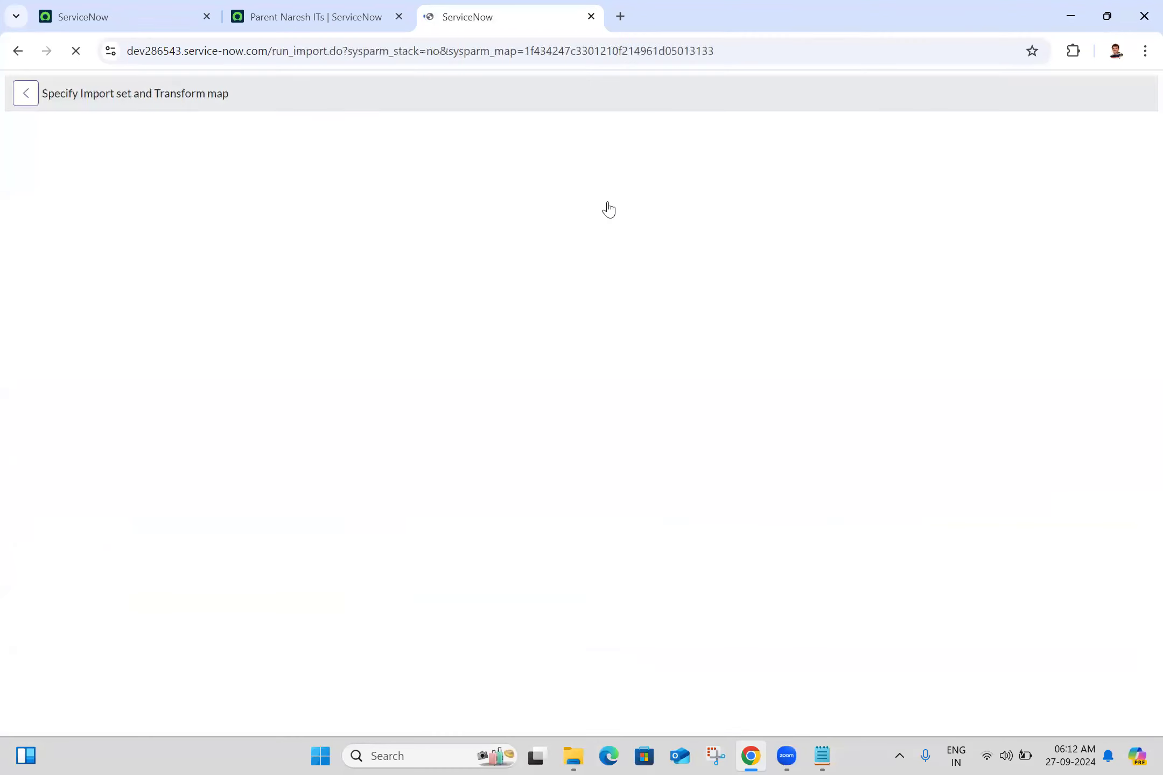
left_click(52, 380)
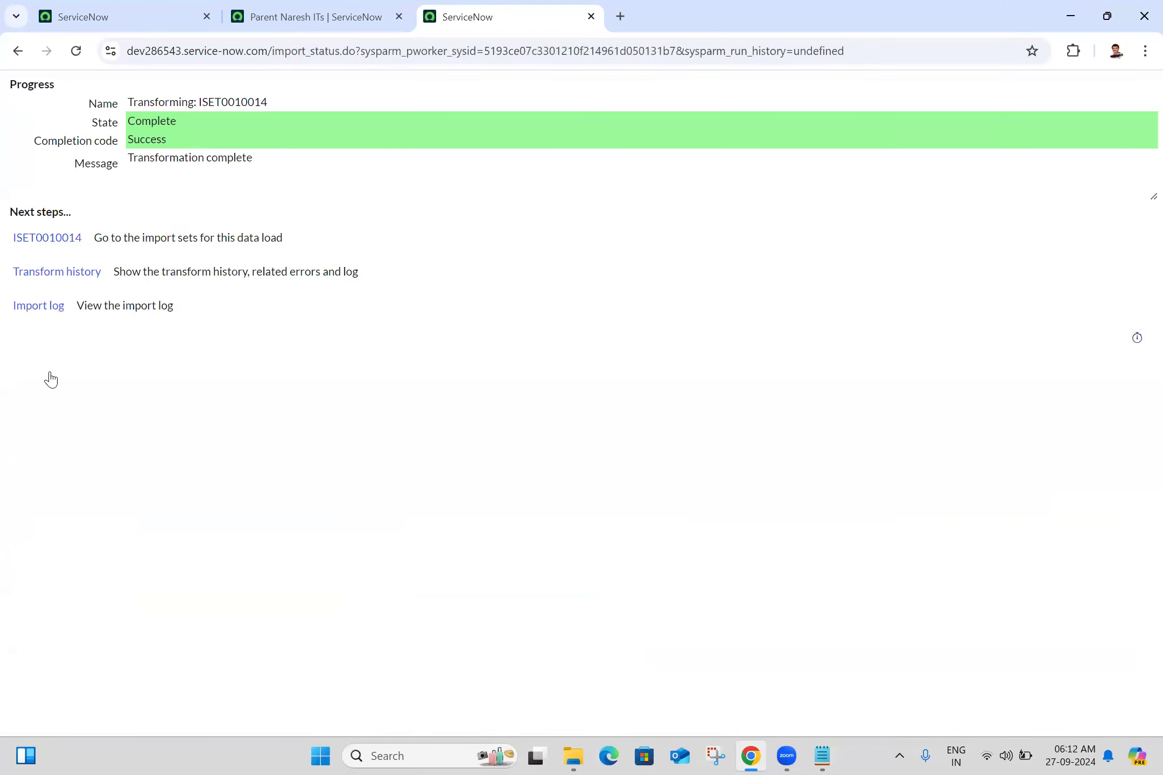
left_click(54, 276, "ctrl")
left_click(651, 7)
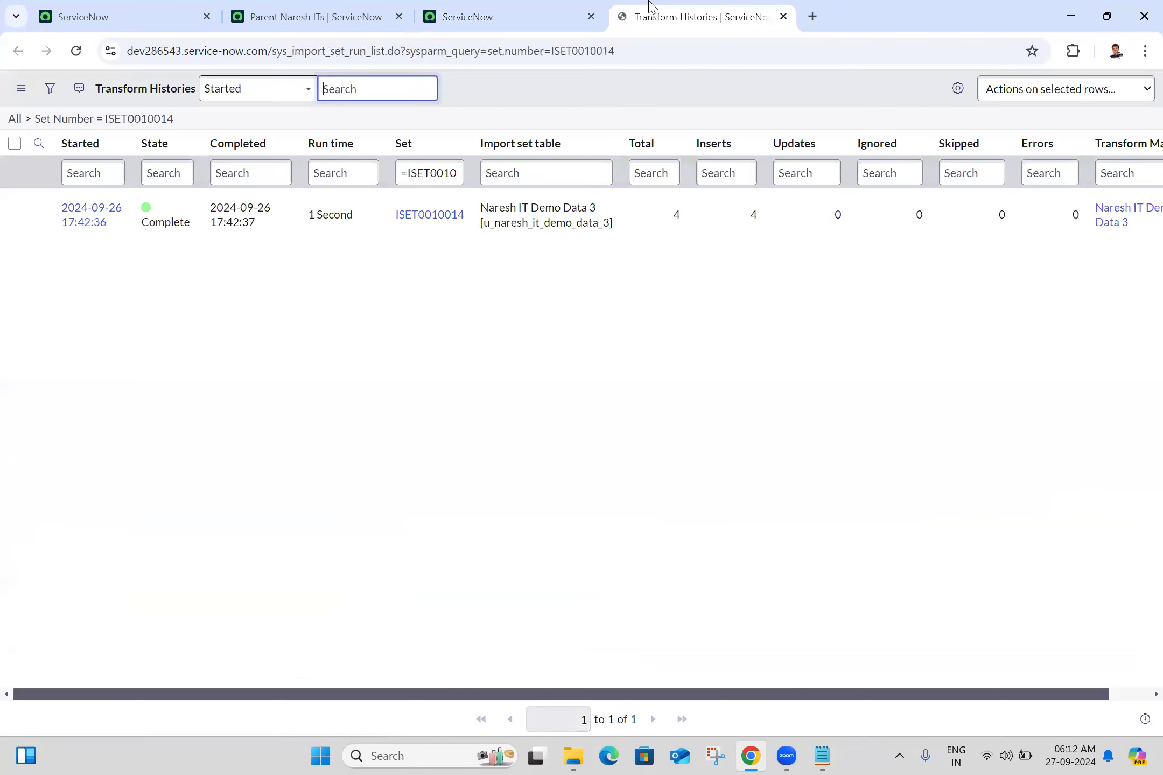
- Reload the Parent Naresh ITs list and examine the imported records
left_click(288, 9)
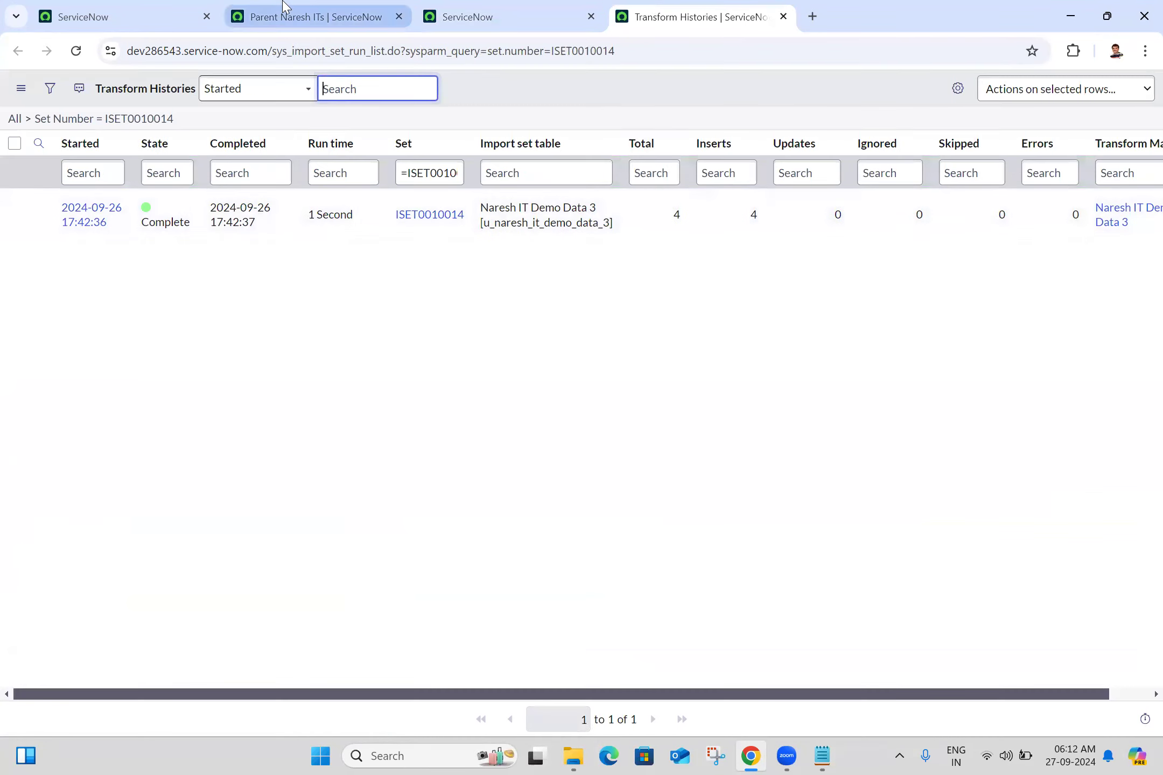
left_click(76, 50)
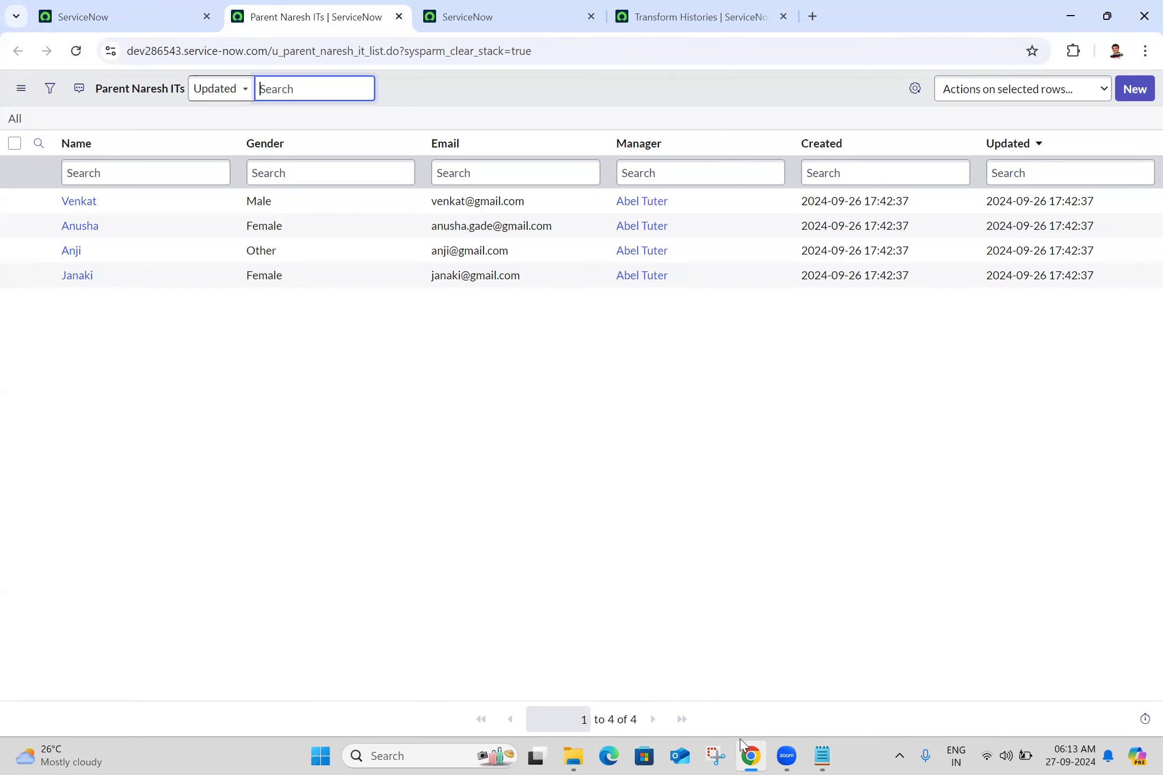
left_click(478, 331)
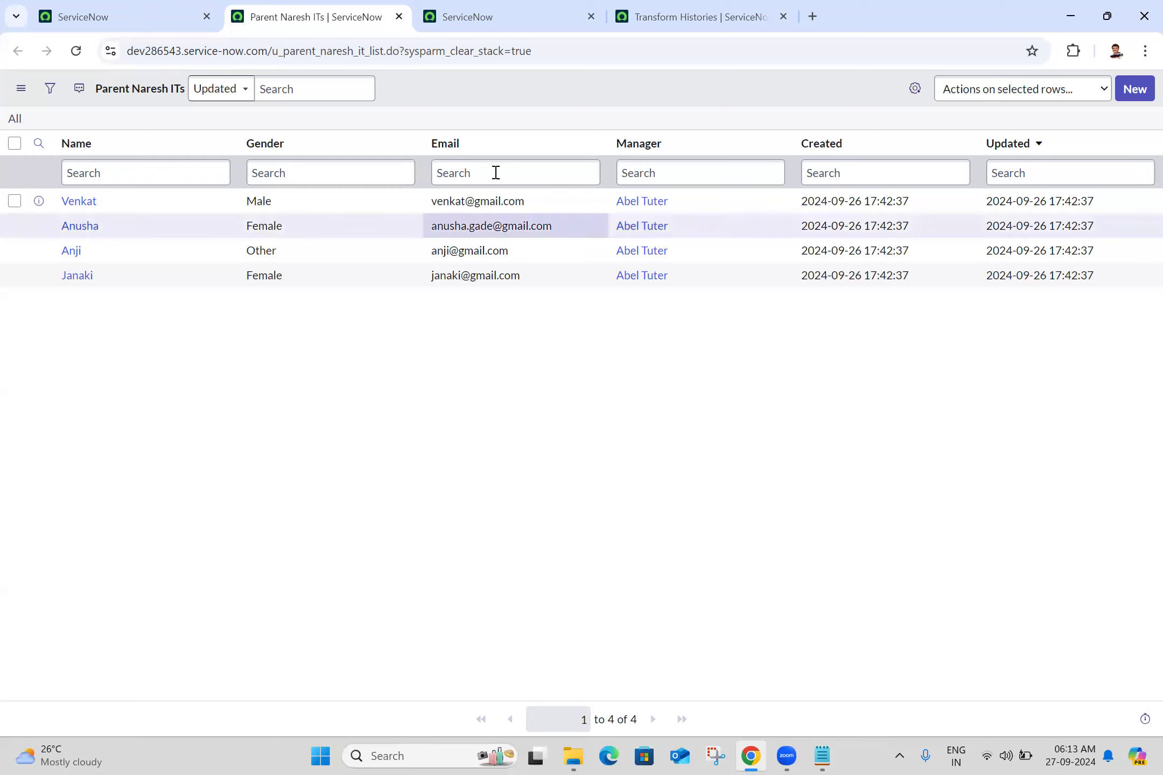
- Export the Parent Naresh ITs list as XML and download the exported file
right_click(263, 155)
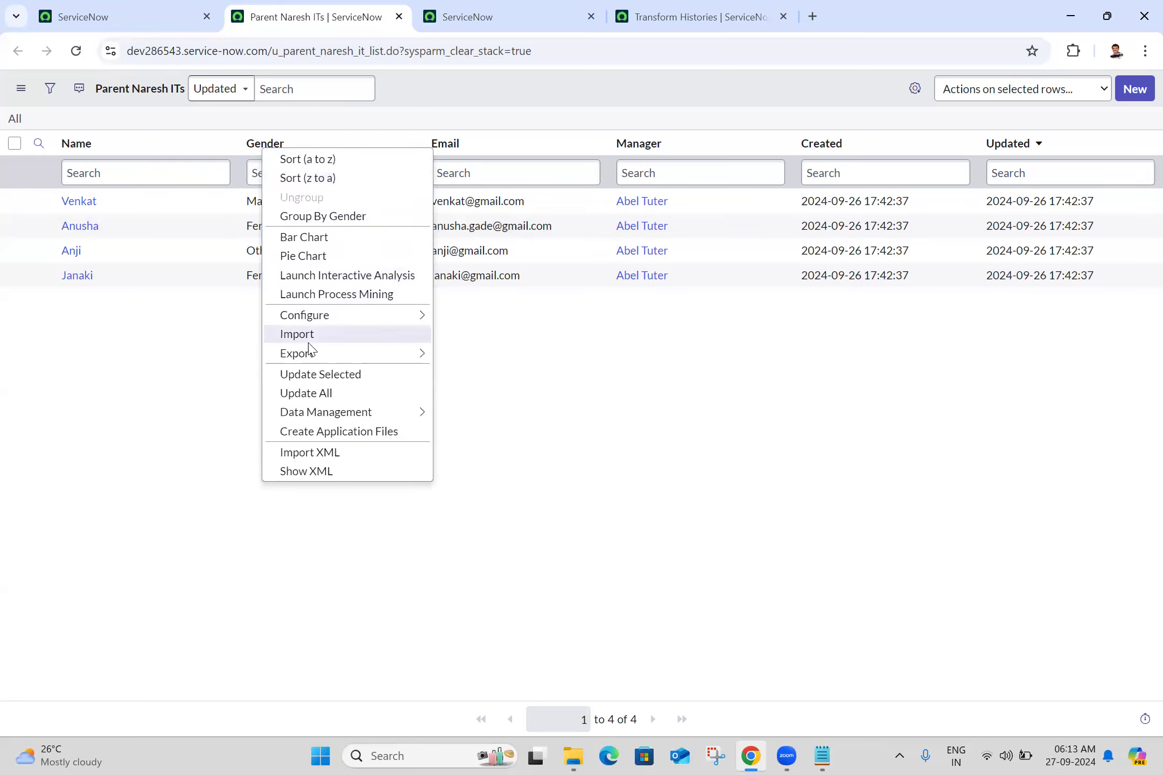
mouse_move(312, 359)
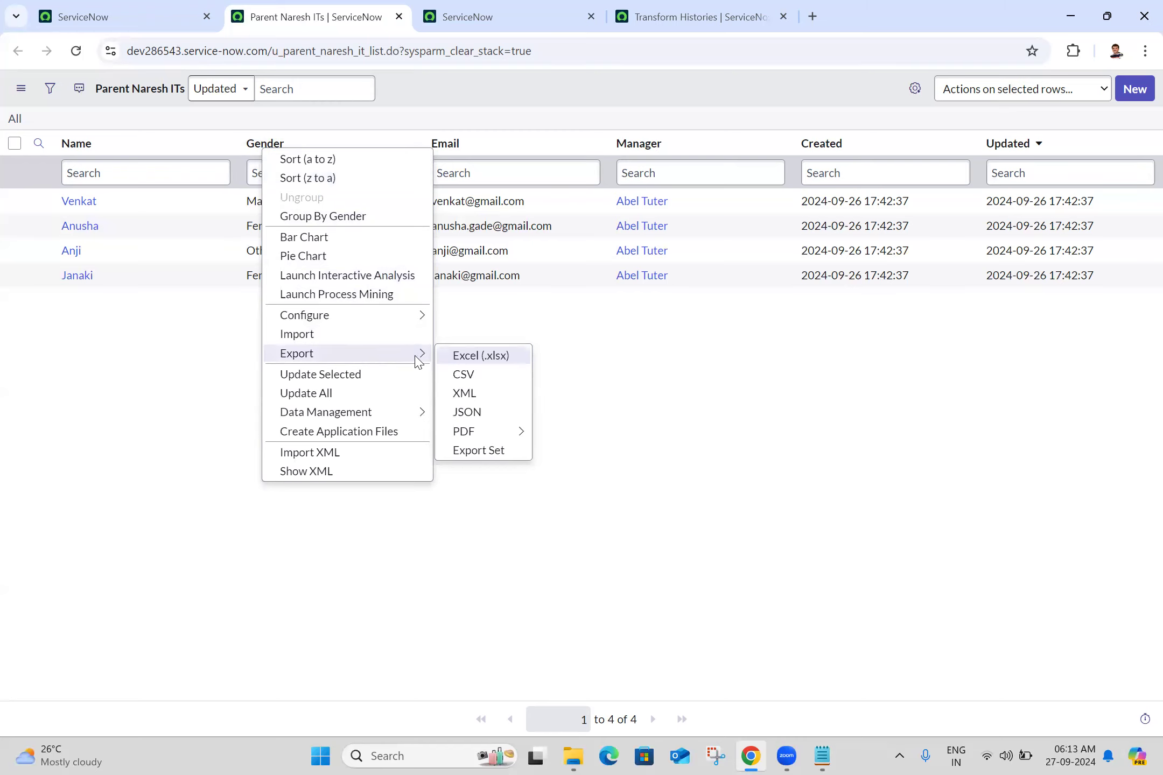
key("Escape")
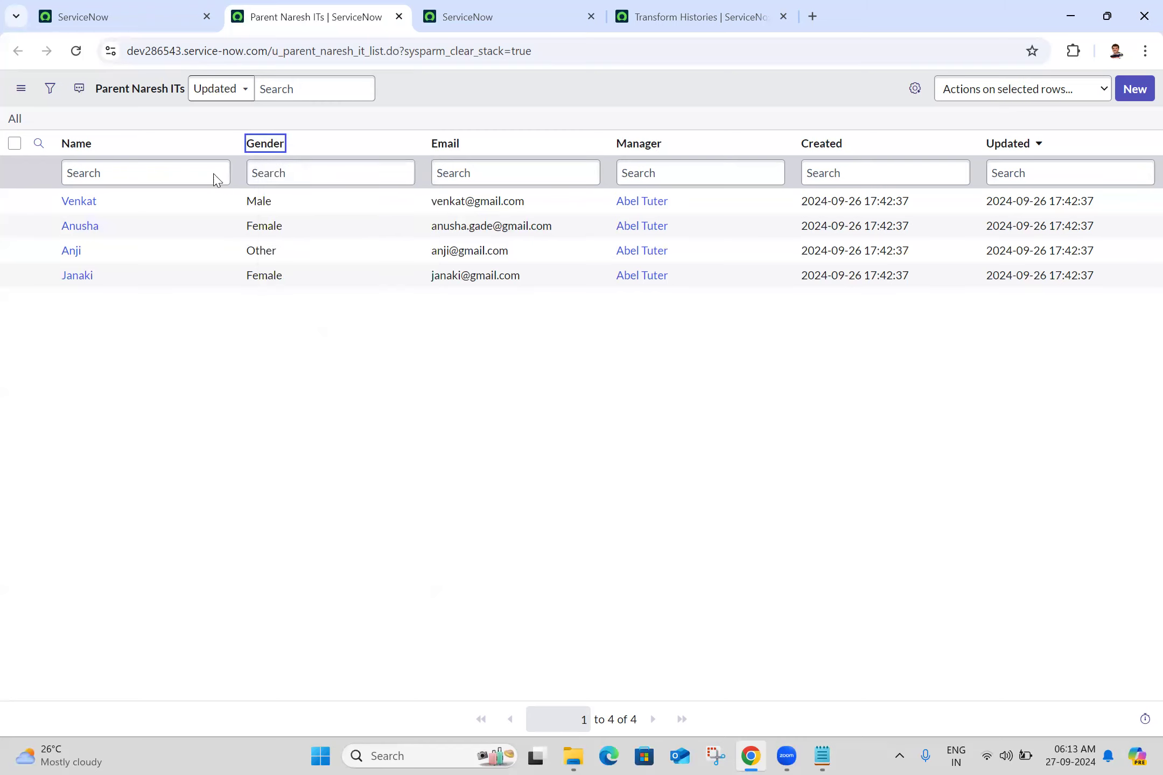
right_click(267, 146)
mouse_move(322, 355)
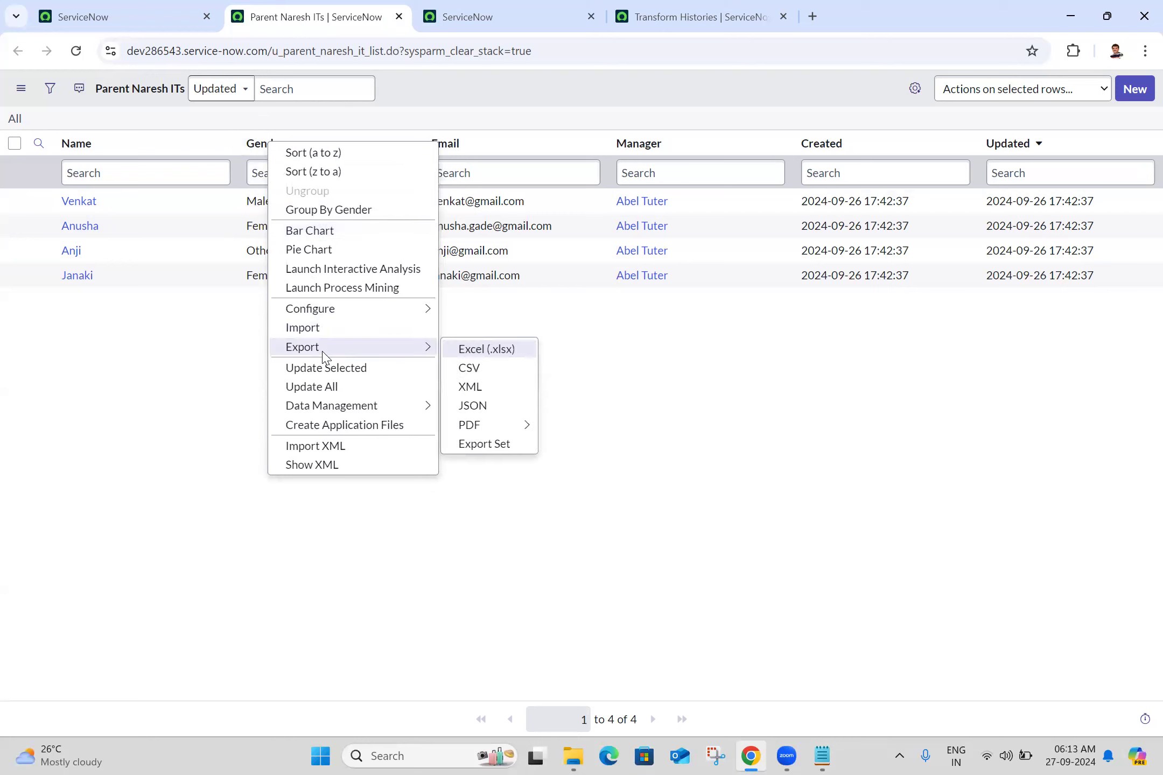
left_click(476, 391)
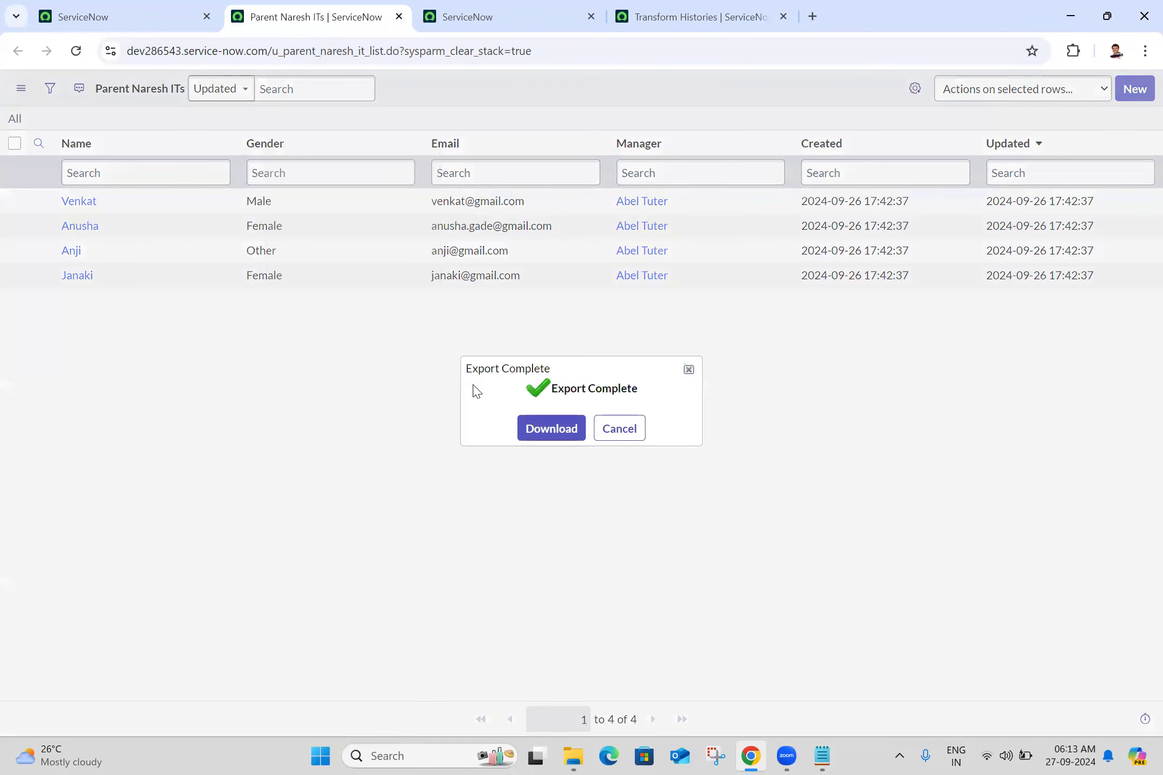
left_click(540, 441)
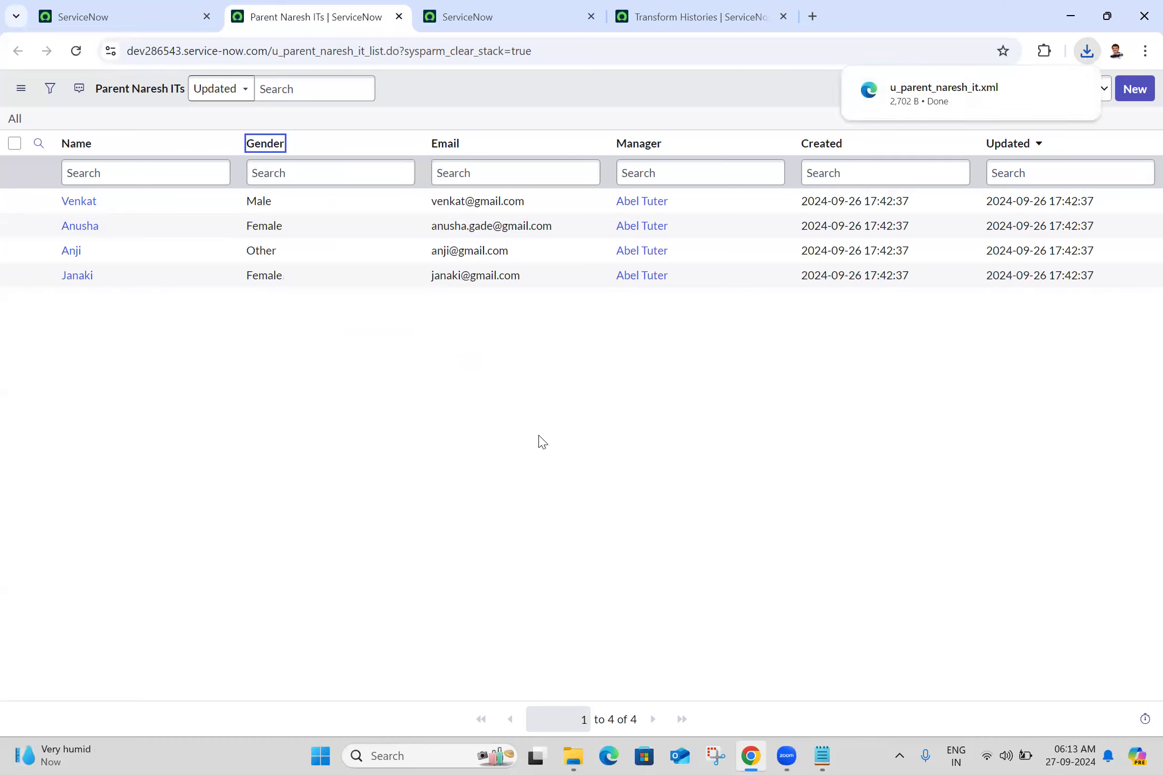
mouse_move(959, 105)
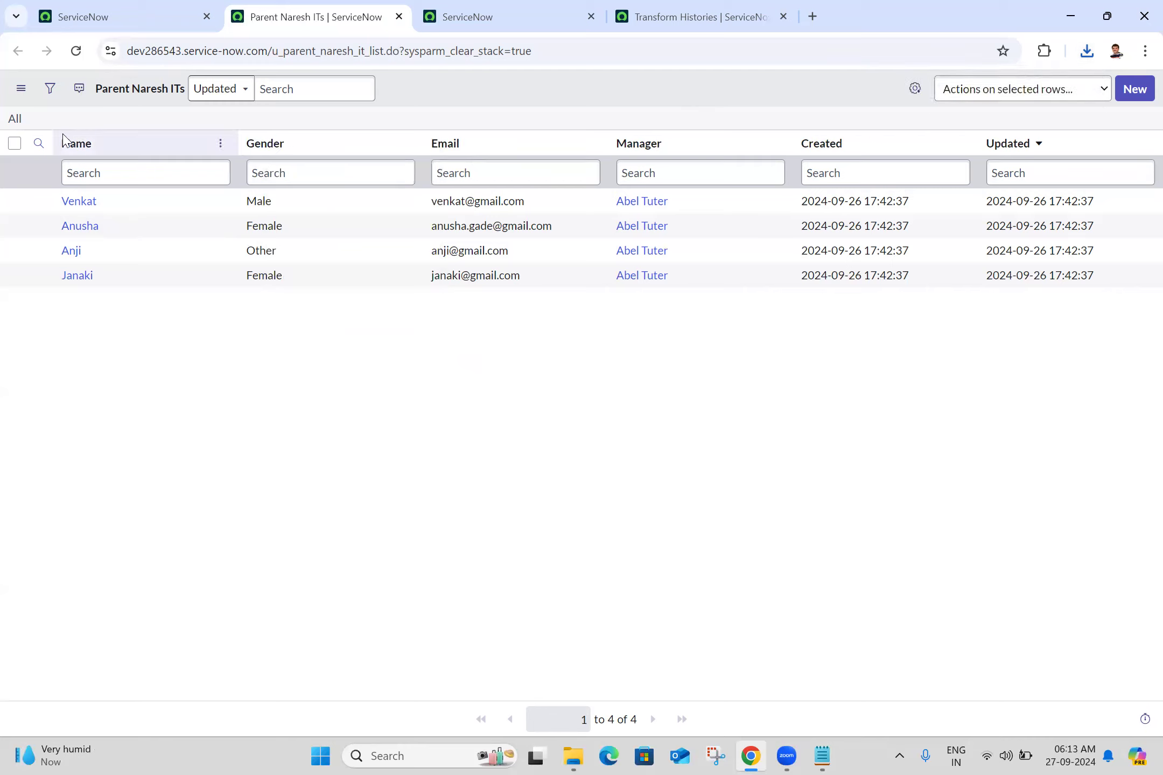
- Delete all records from the Parent Naresh ITs list
left_click(14, 150)
left_click(14, 144)
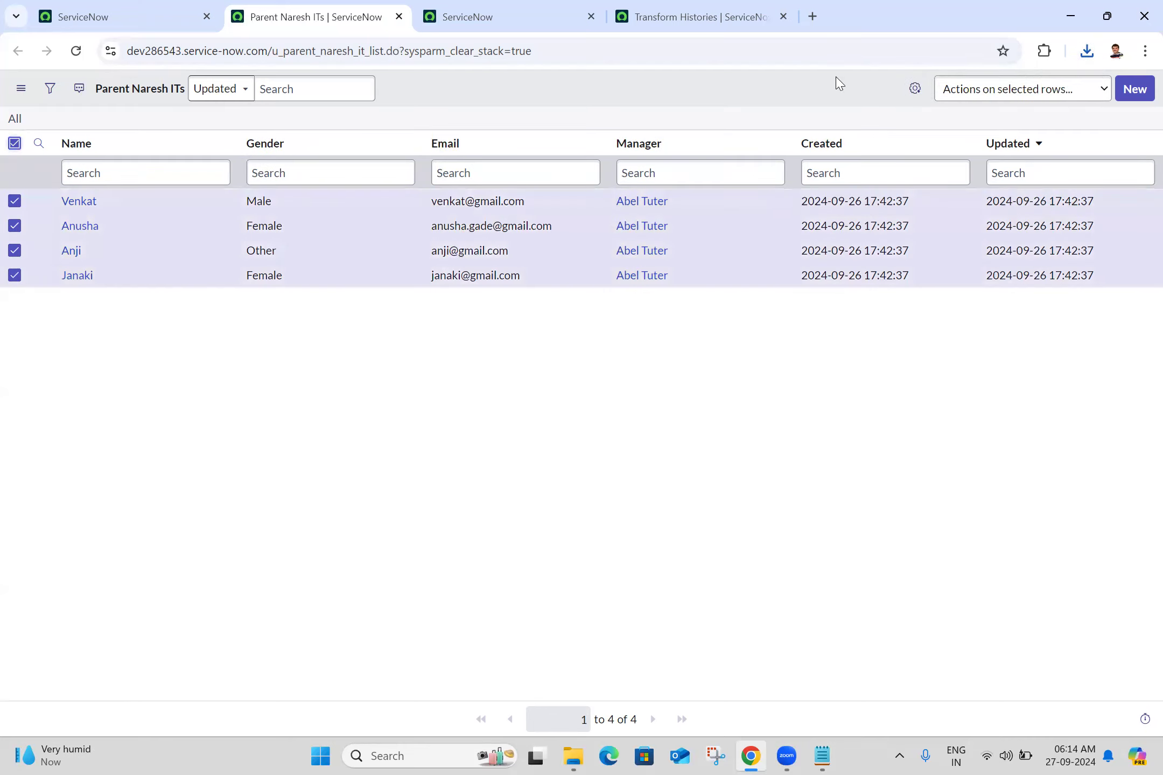
left_click(997, 96)
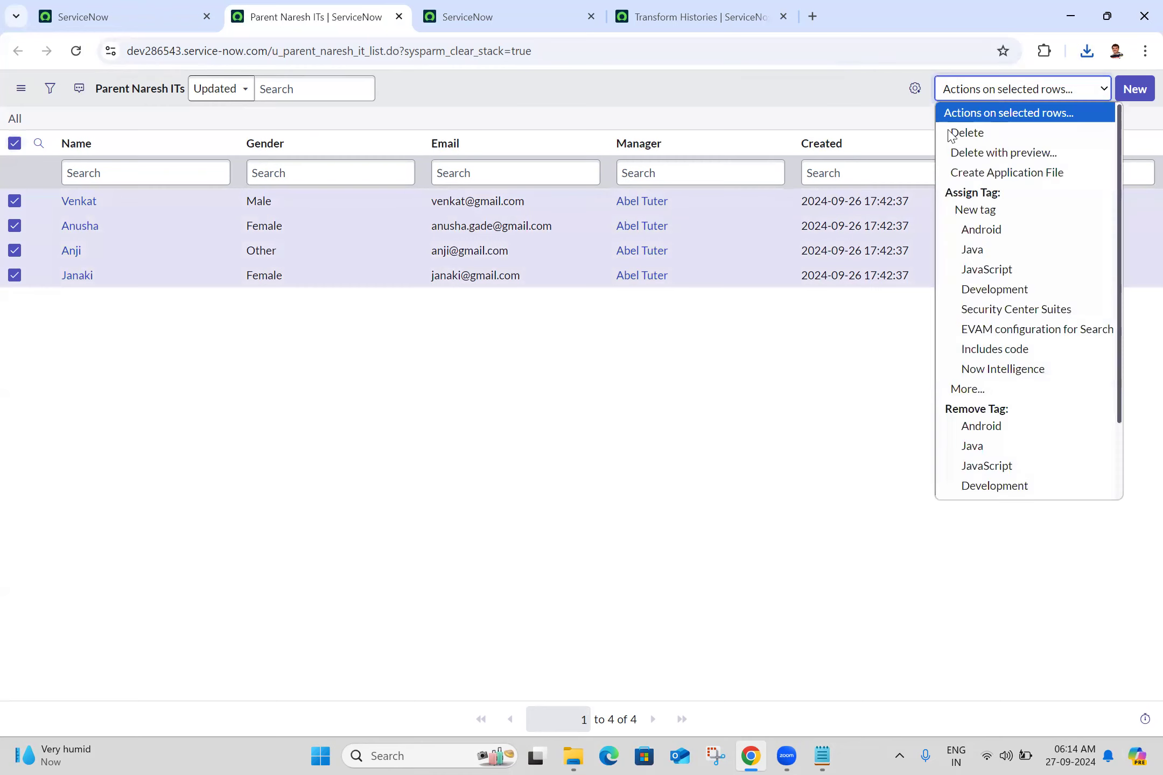
left_click(954, 134)
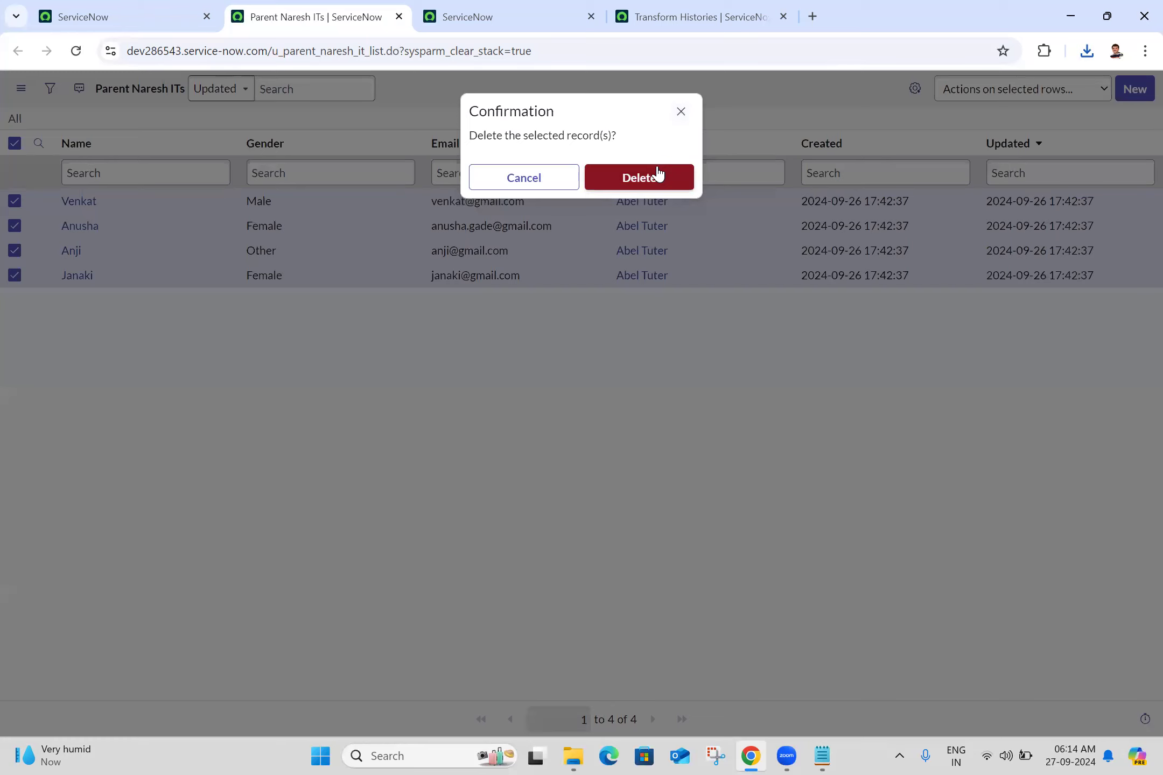
left_click(658, 173)
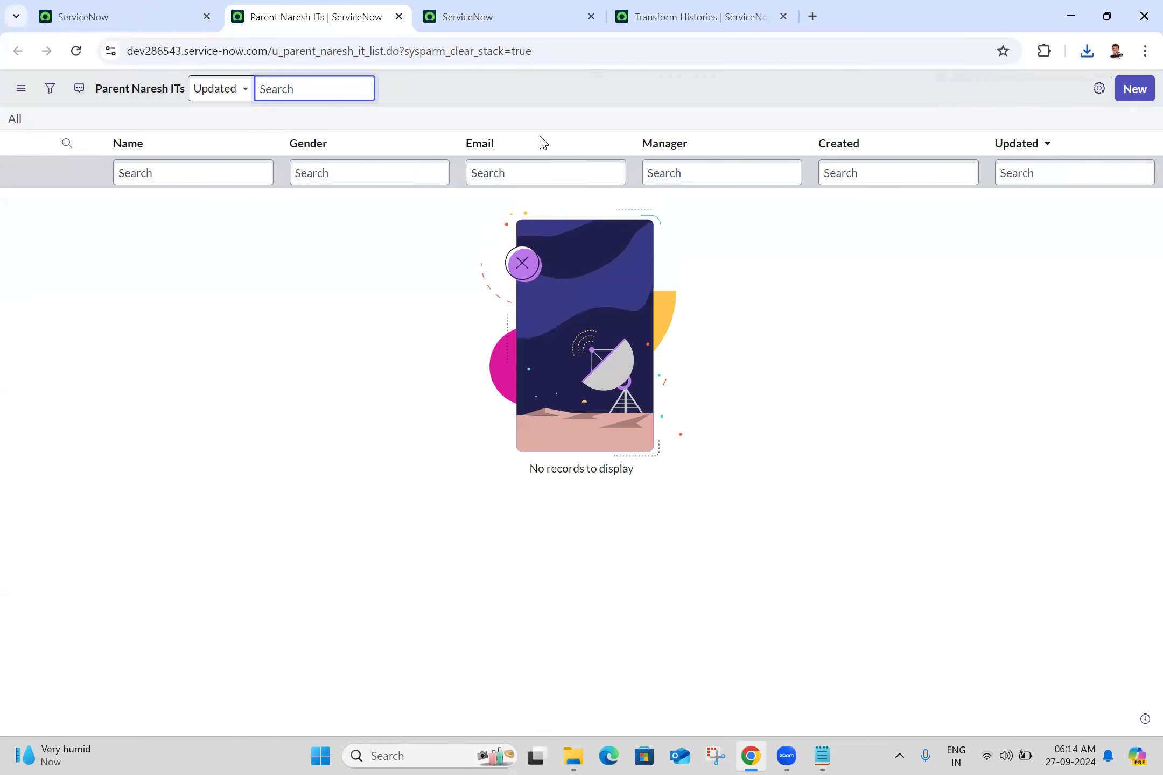
- Close the leftover ServiceNow import tab and the Transform Histories tab
left_click(502, 15)
left_click(591, 16)
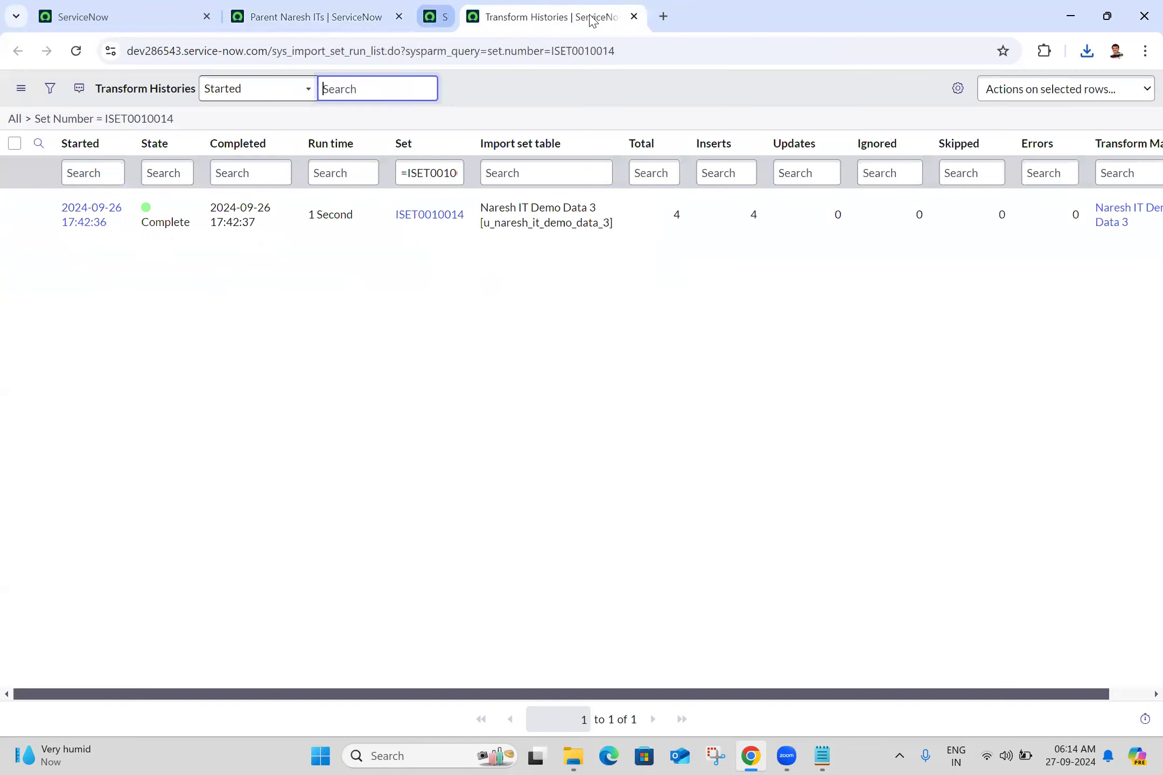
left_click(591, 16)
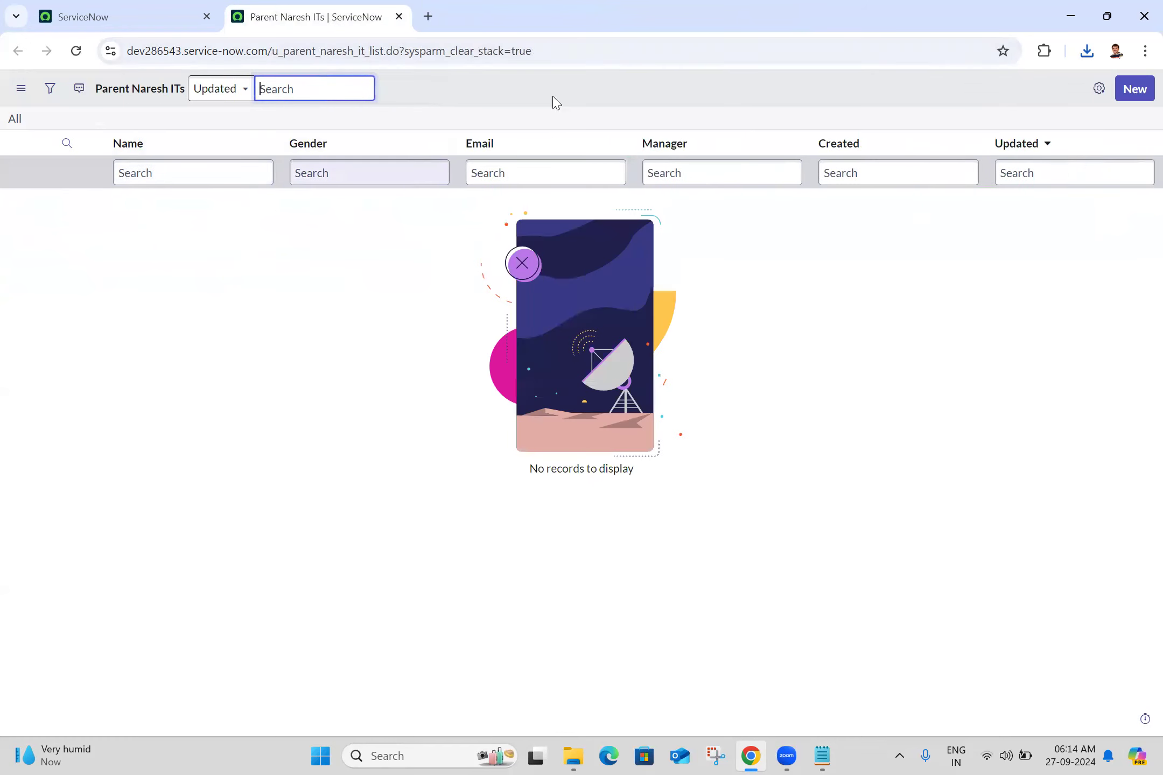
- Open the System Import Sets Data Sources list in a new tab and place it after the Parent Naresh ITs tab
left_click(157, 15)
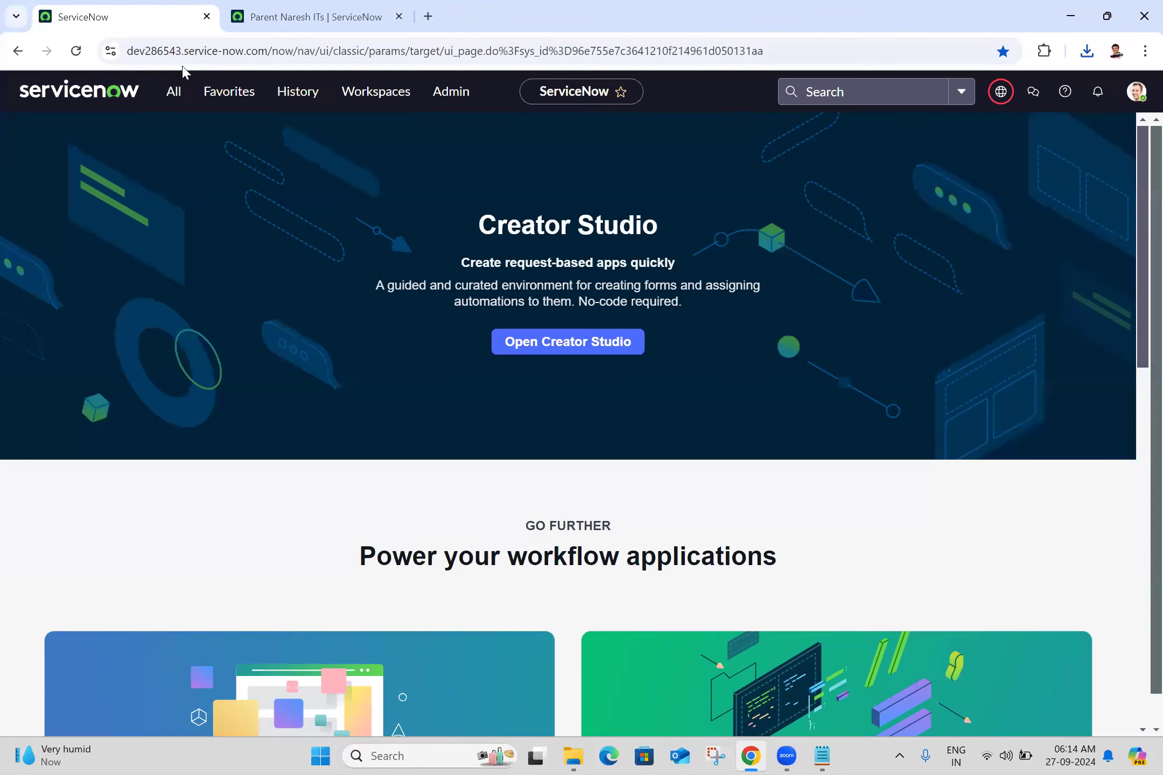
left_click(173, 105)
triple_click(169, 139)
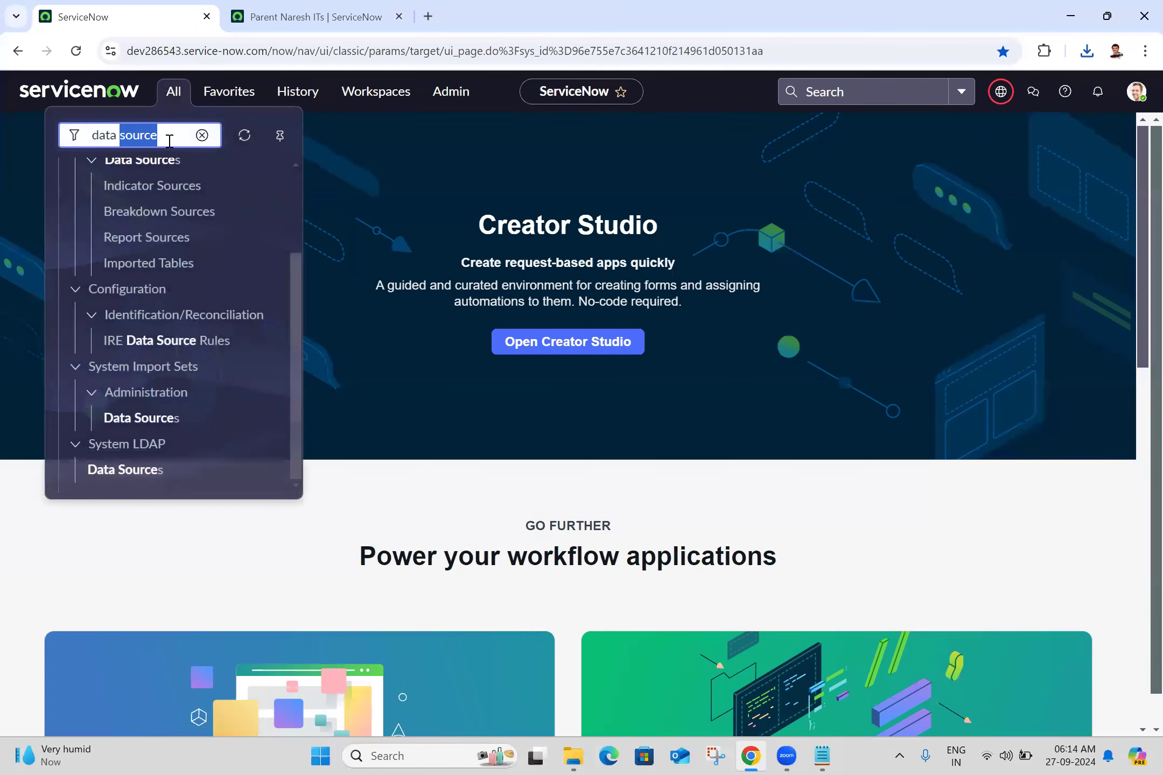
middle_click(161, 424)
left_click(408, 9)
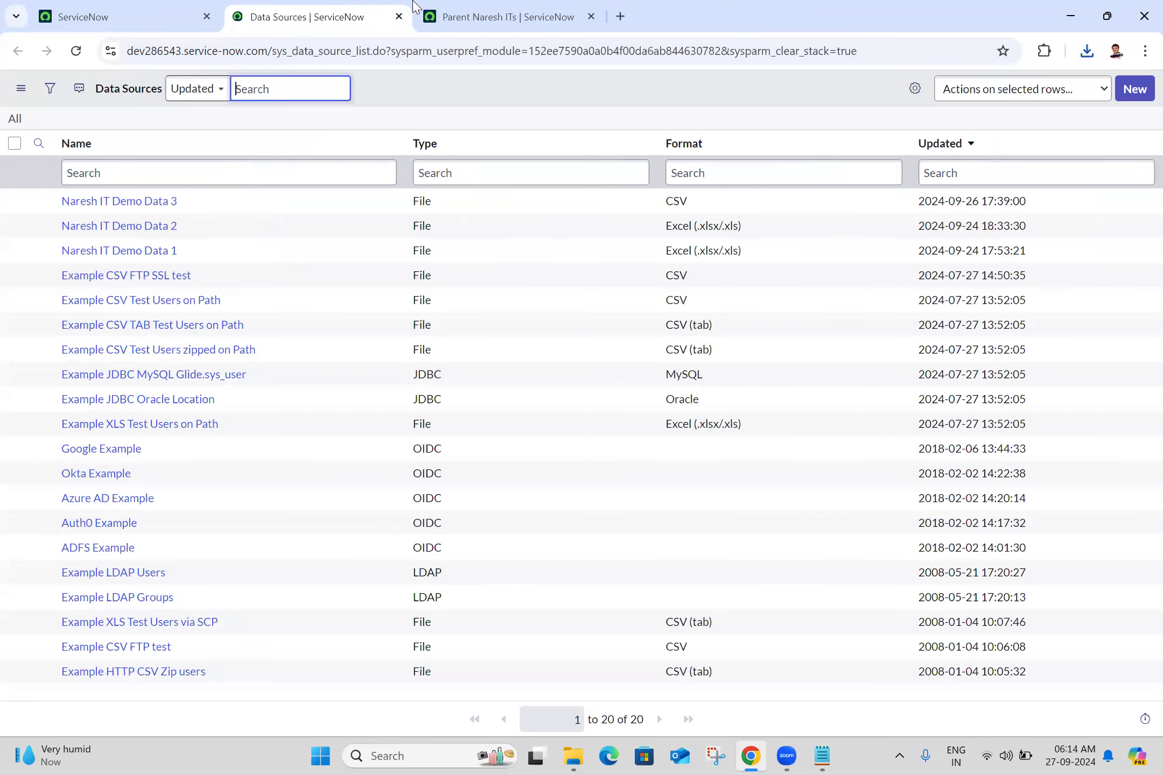
left_click_drag(408, 9, 503, 3)
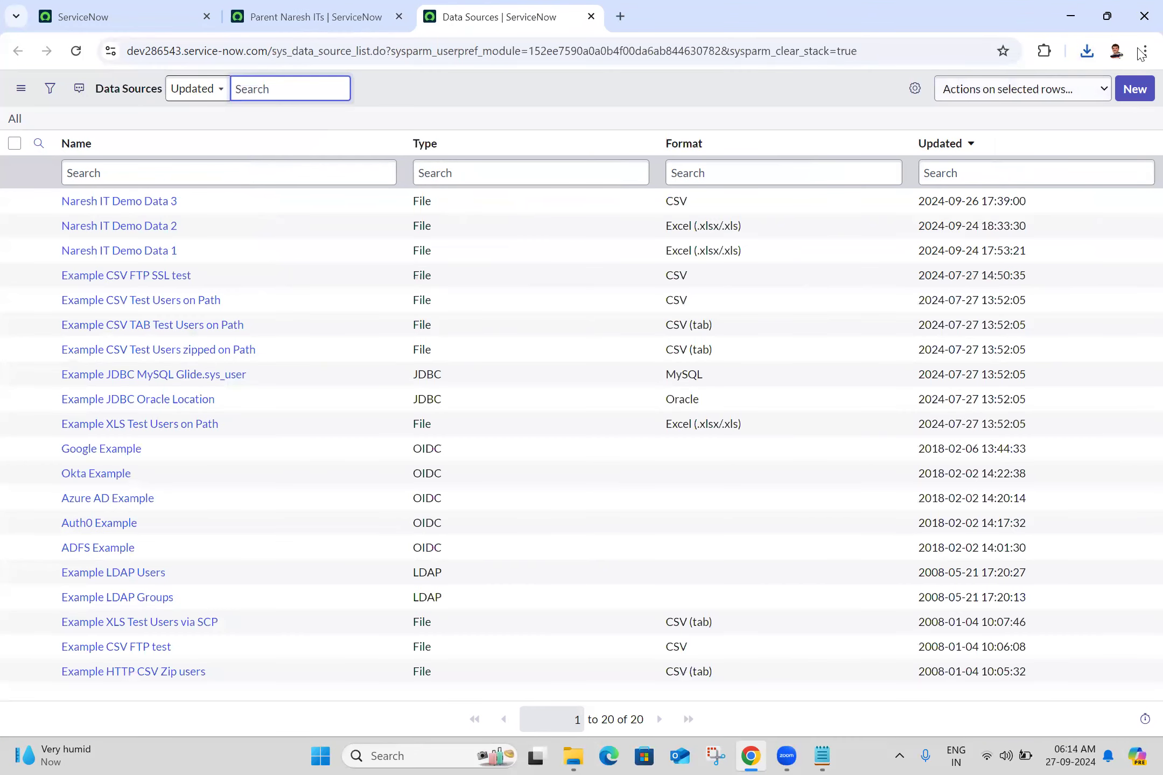
- Start a new data source with Naresh IT Demo Data 4 as both its name and import set table label
left_click(1140, 88)
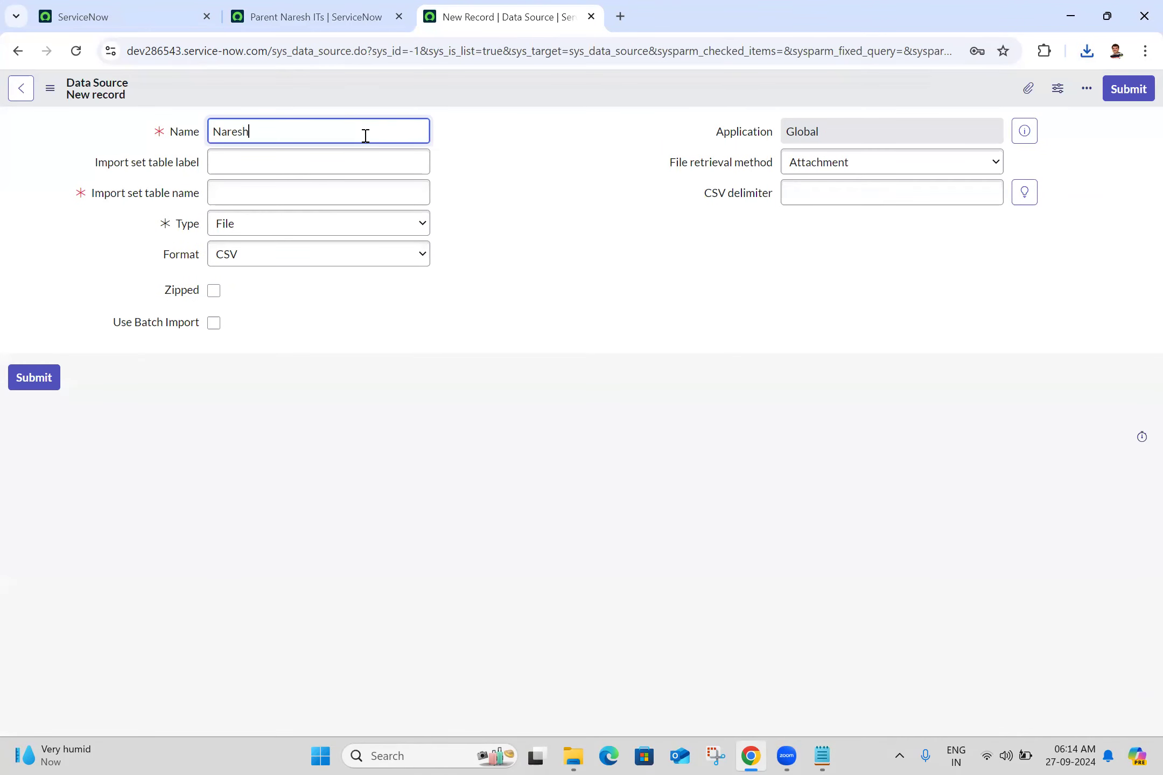
type("Naresh IT Demo Data 4")
triple_click(402, 143)
key("ctrl+c")
left_click(355, 161)
key("ctrl+v")
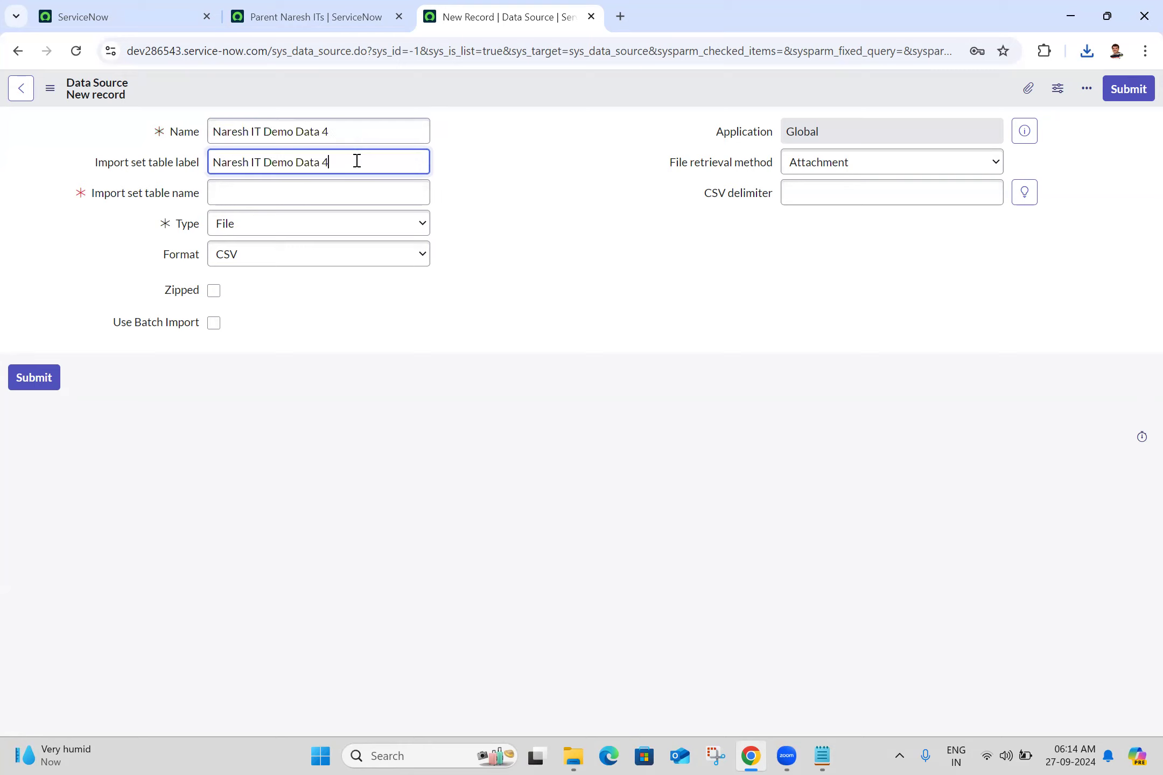
left_click(571, 196)
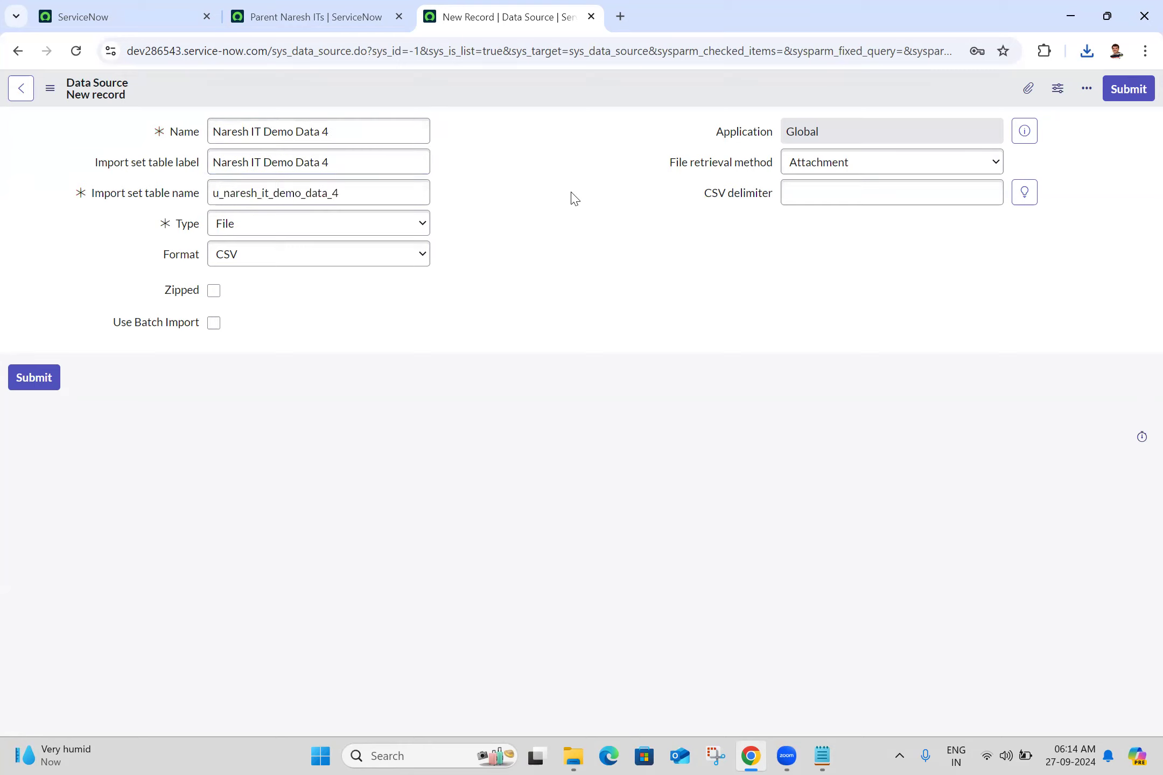
- Set the new data source's format to XML
left_click(322, 259)
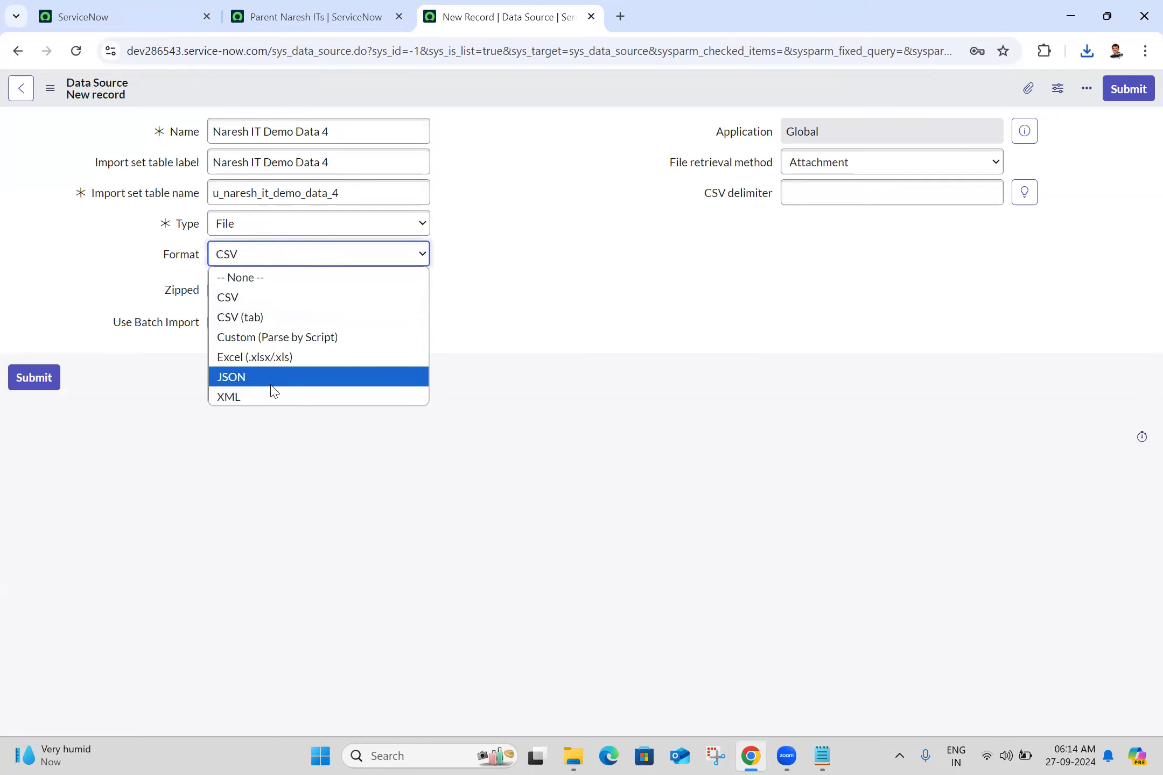
left_click(268, 400)
left_click(592, 260)
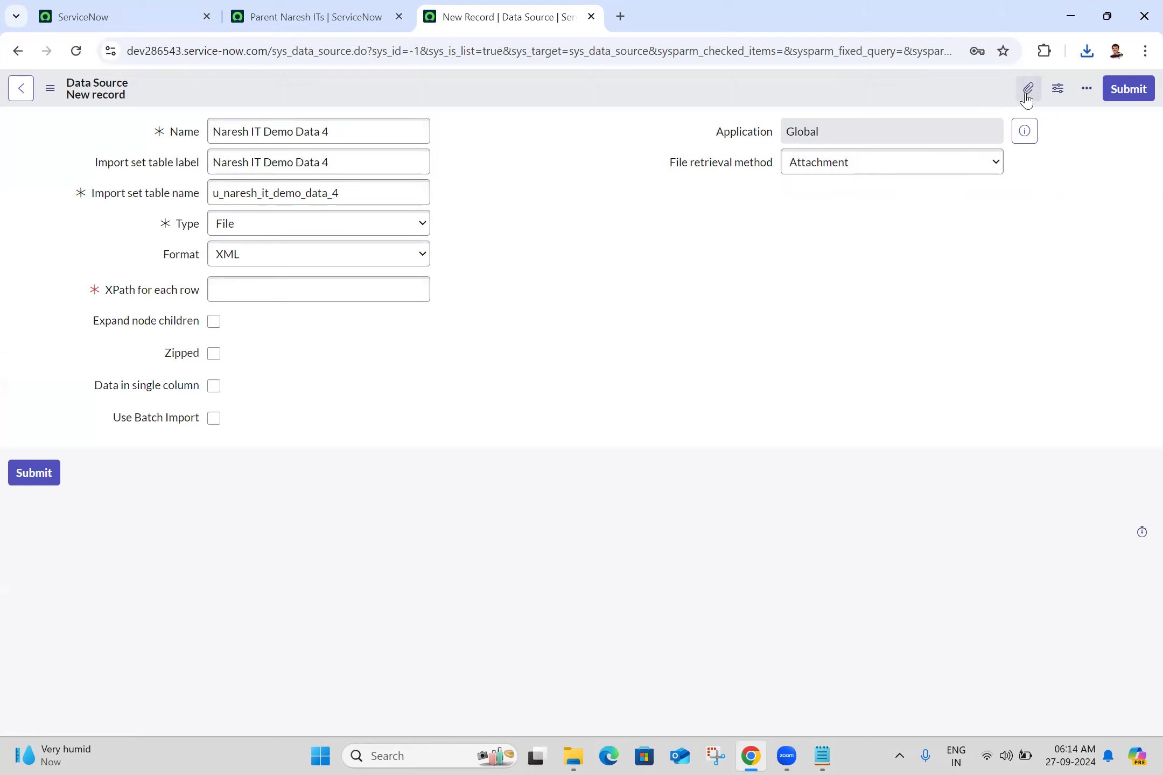
- Find the exported u_parent_naresh_it file in the Downloads folder and open it in Microsoft Edge
left_click(573, 756)
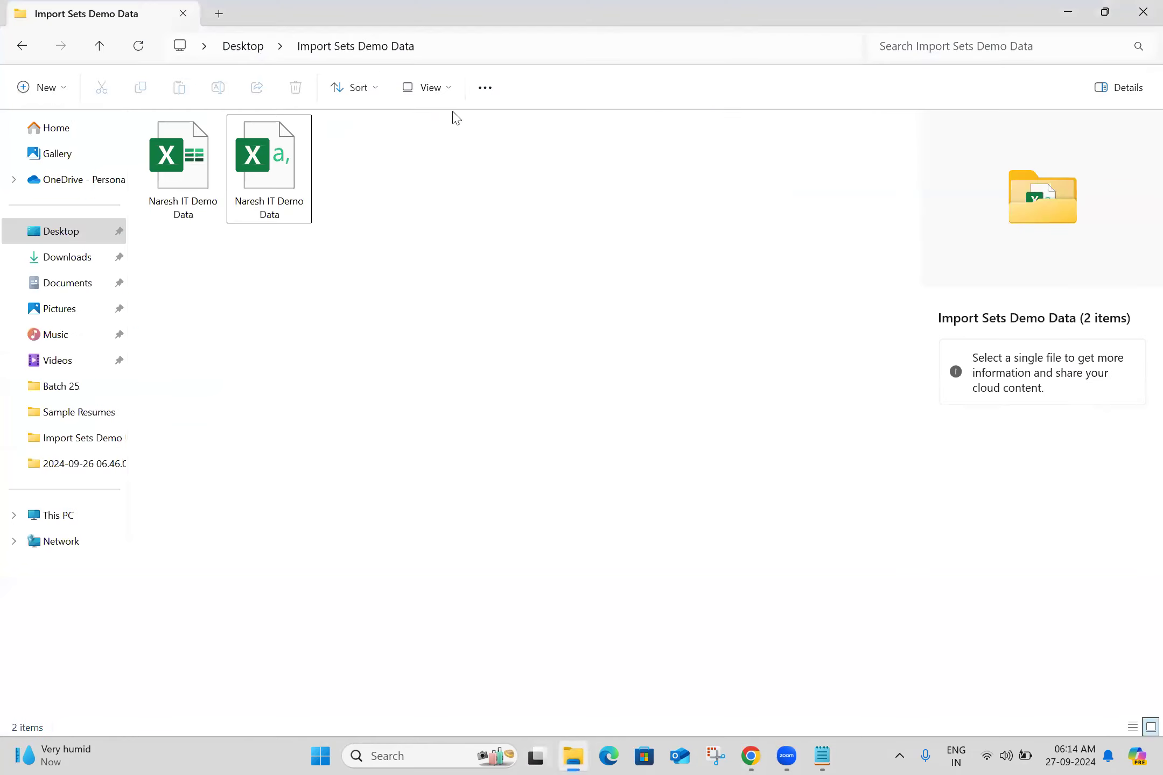
left_click(70, 257)
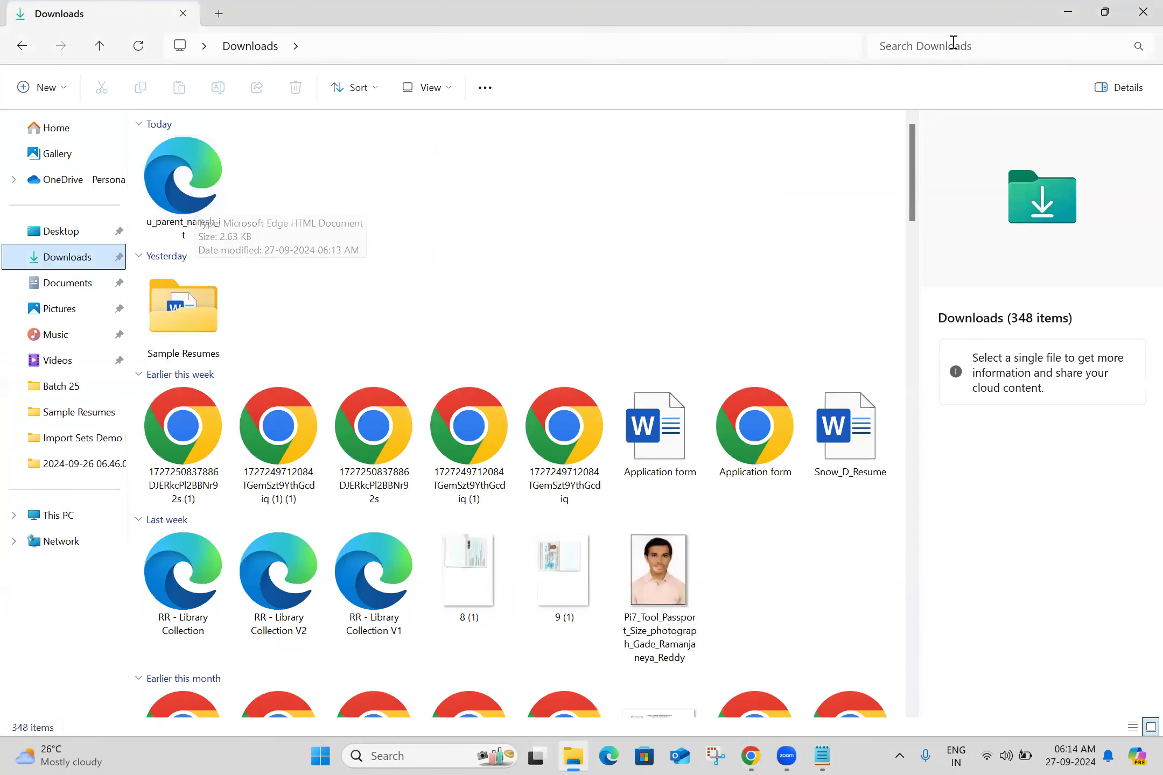
left_click(1121, 91)
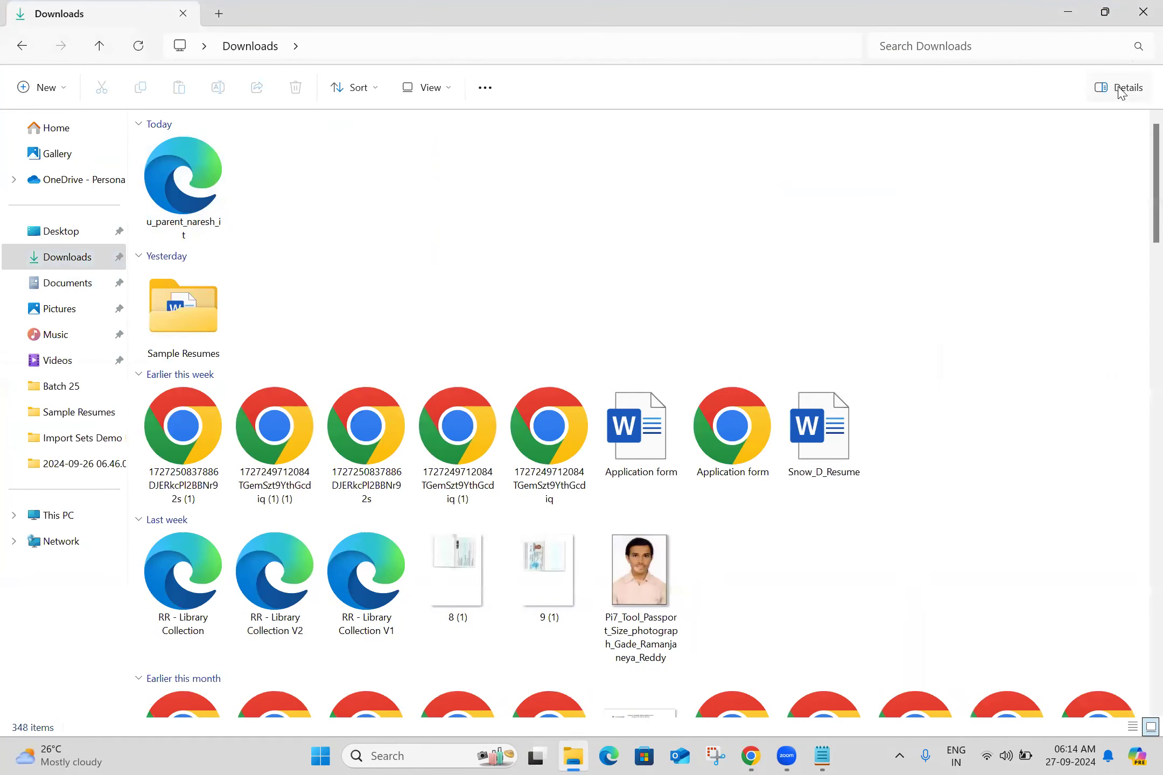
right_click(205, 199)
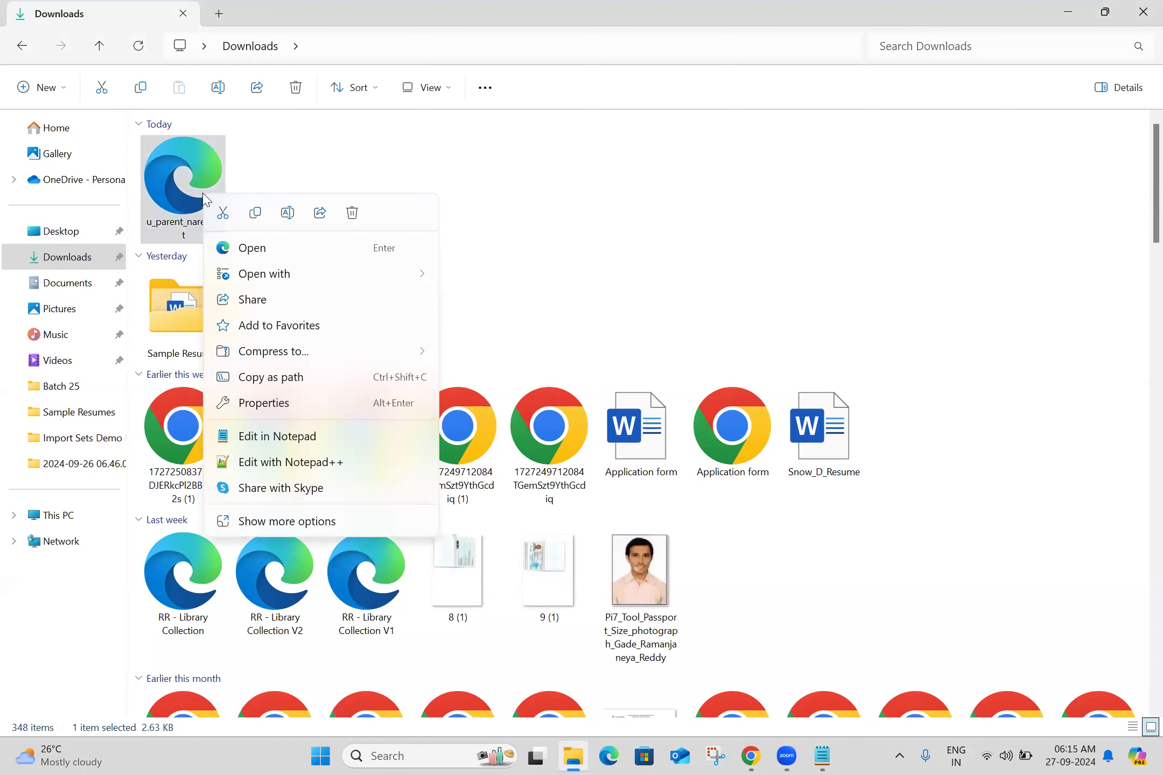
mouse_move(285, 275)
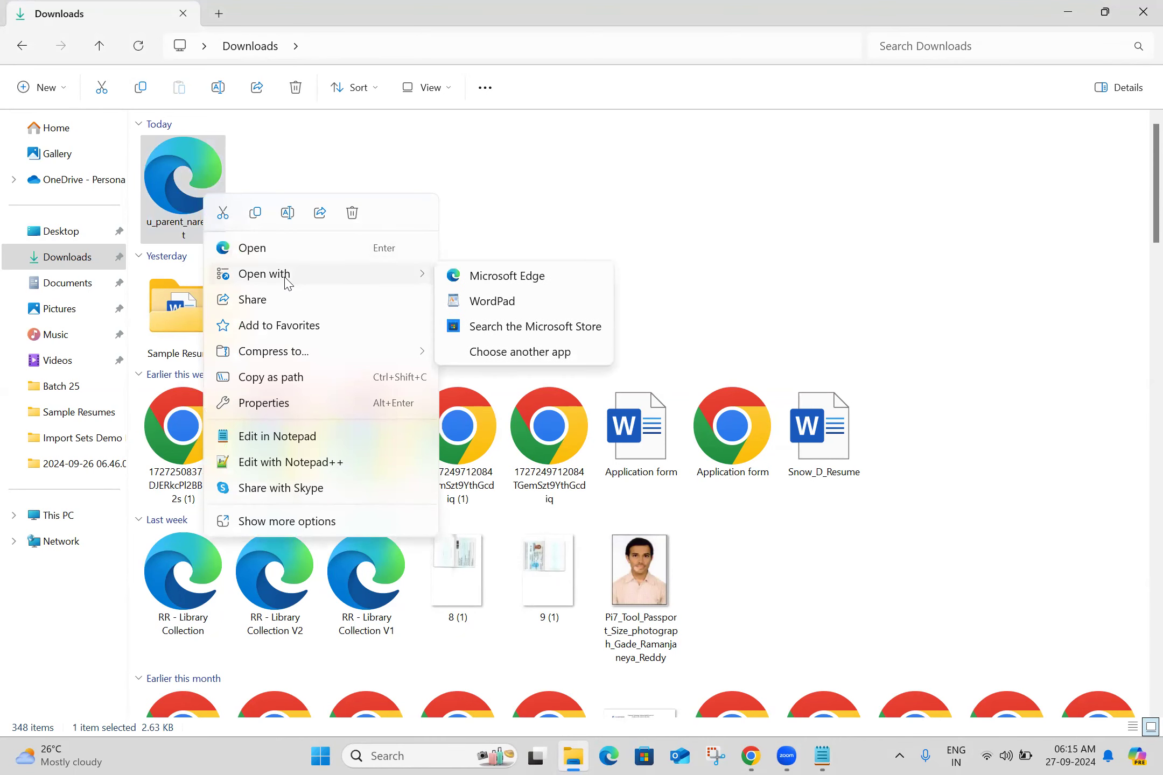
left_click(506, 275)
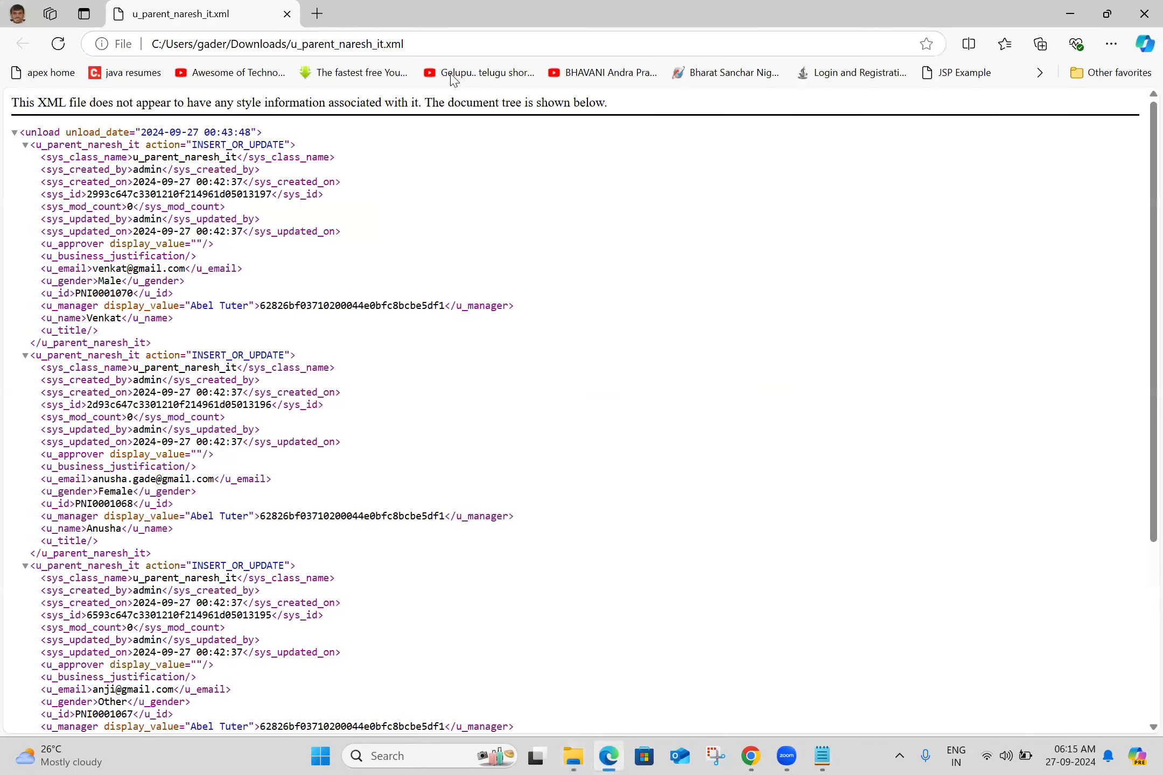
- Open u_parent_naresh_it.xml in Chrome through its file path and examine the u_name element of each record
left_click(459, 40)
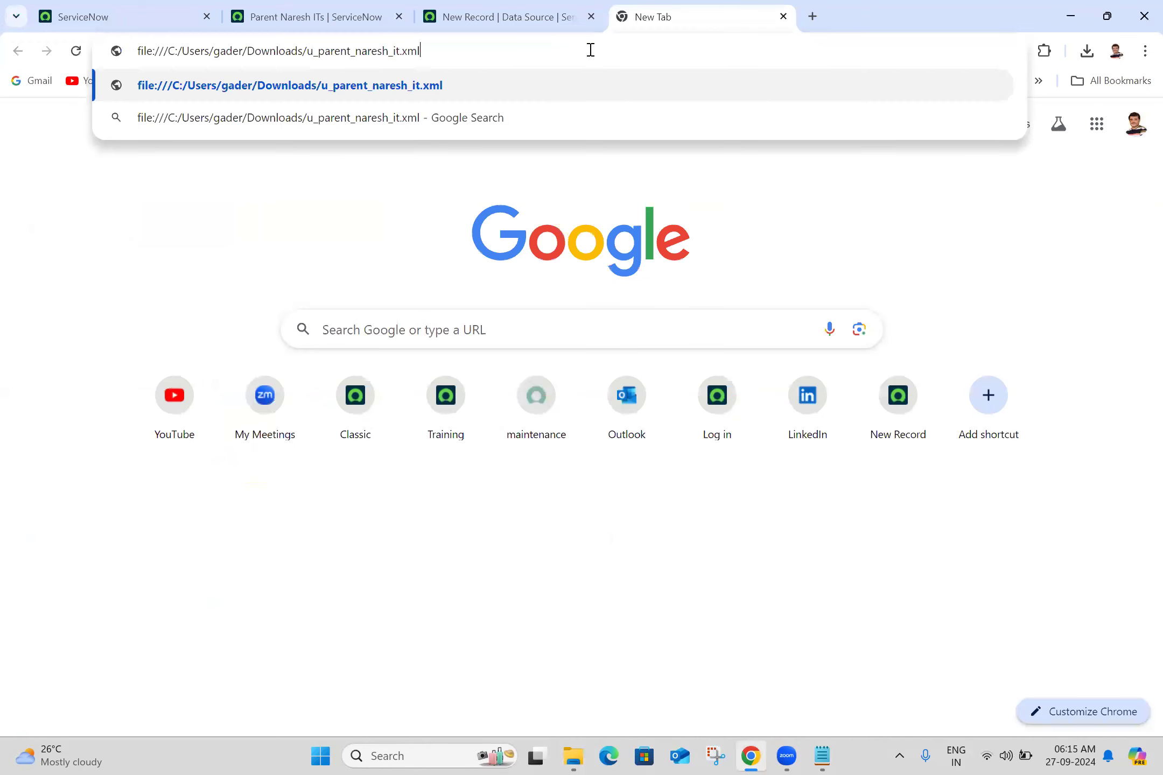
key("Return")
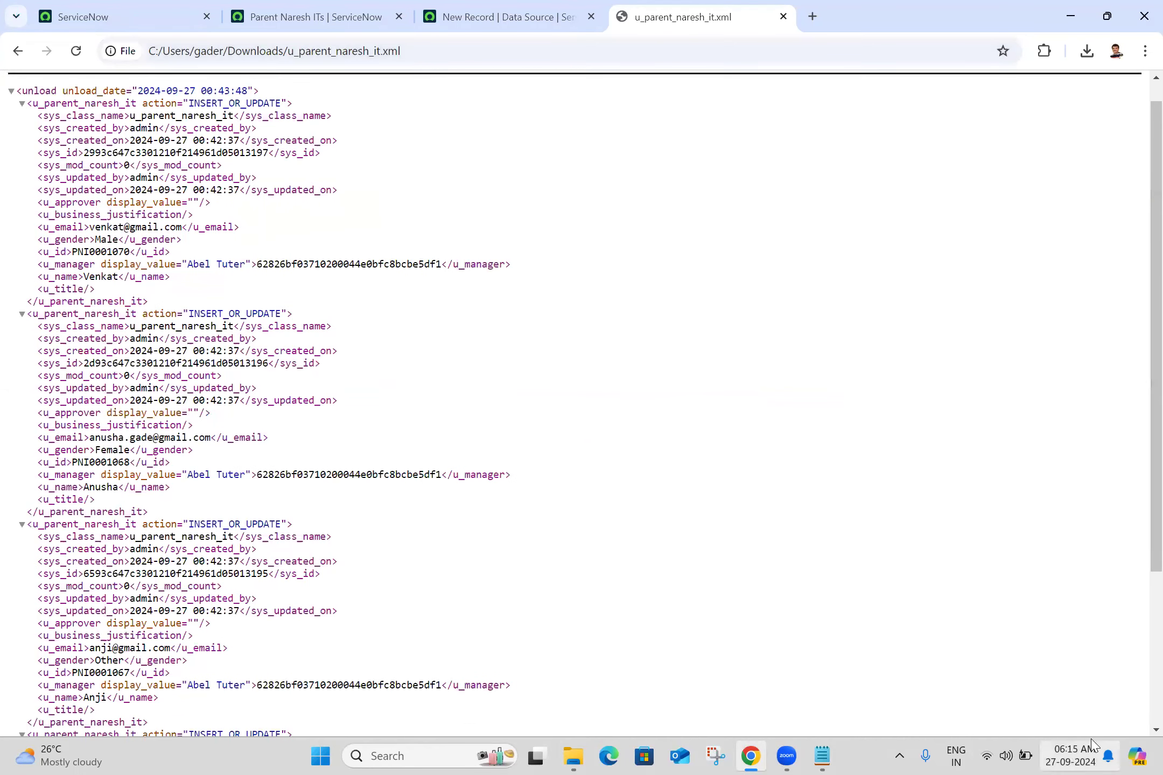
scroll(1137, 674, "down", 5)
scroll(1140, 417, "up", 2)
scroll(1140, 418, "up", 2)
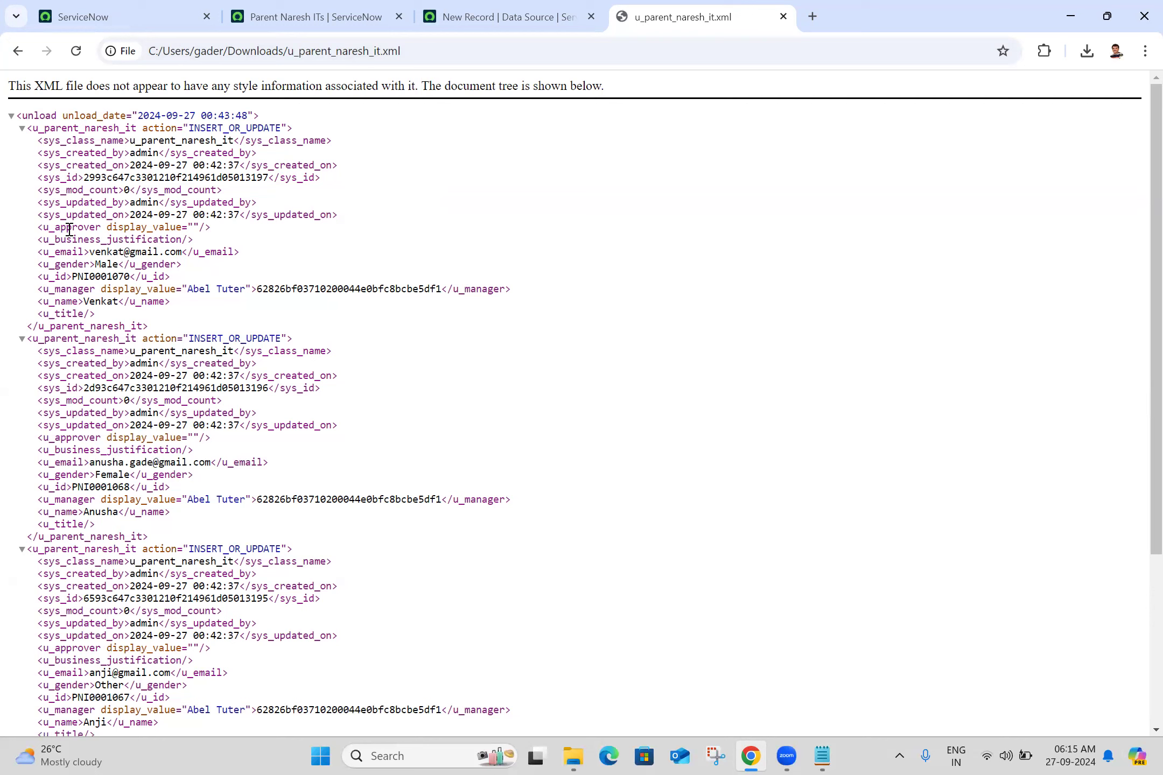
triple_click(98, 303)
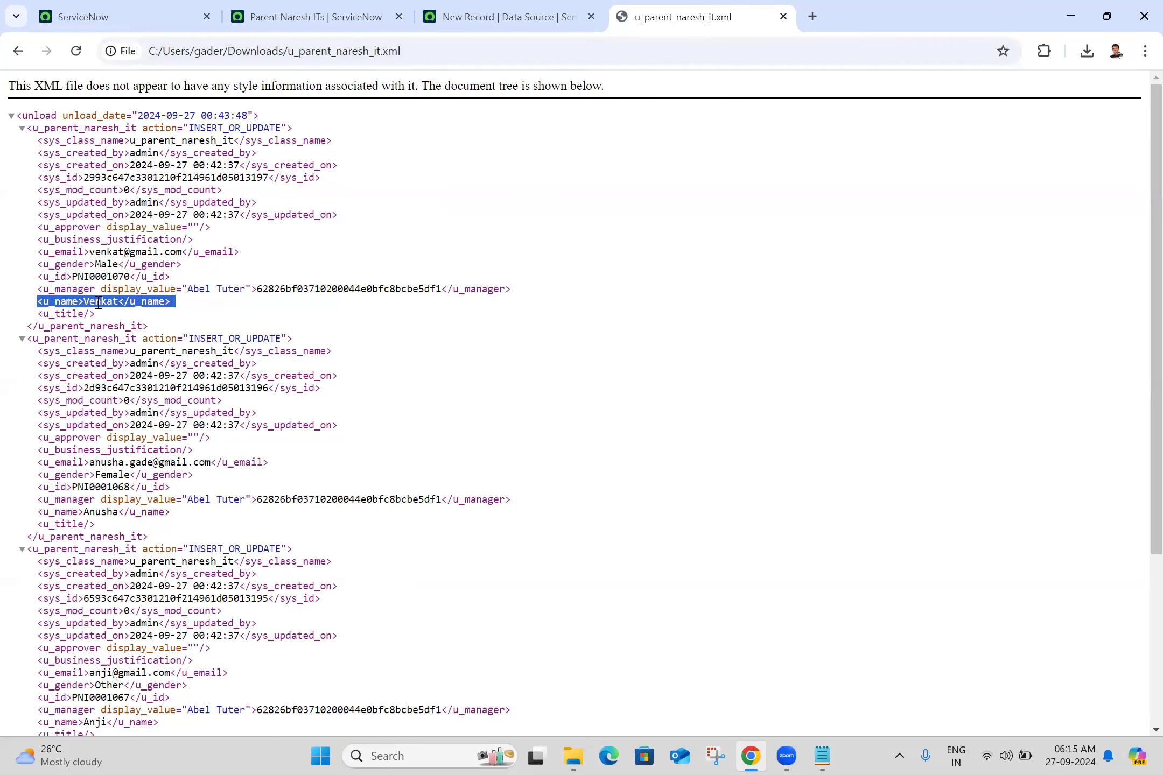
triple_click(97, 512)
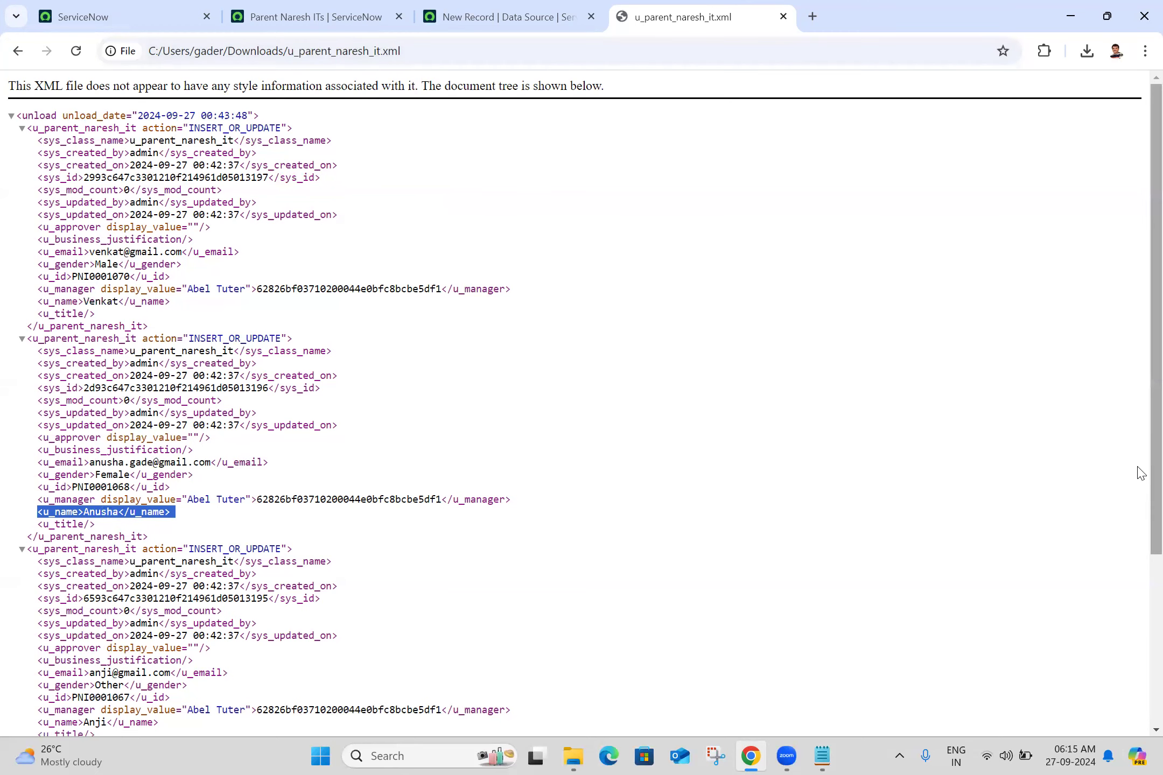
scroll(1138, 478, "down", 3)
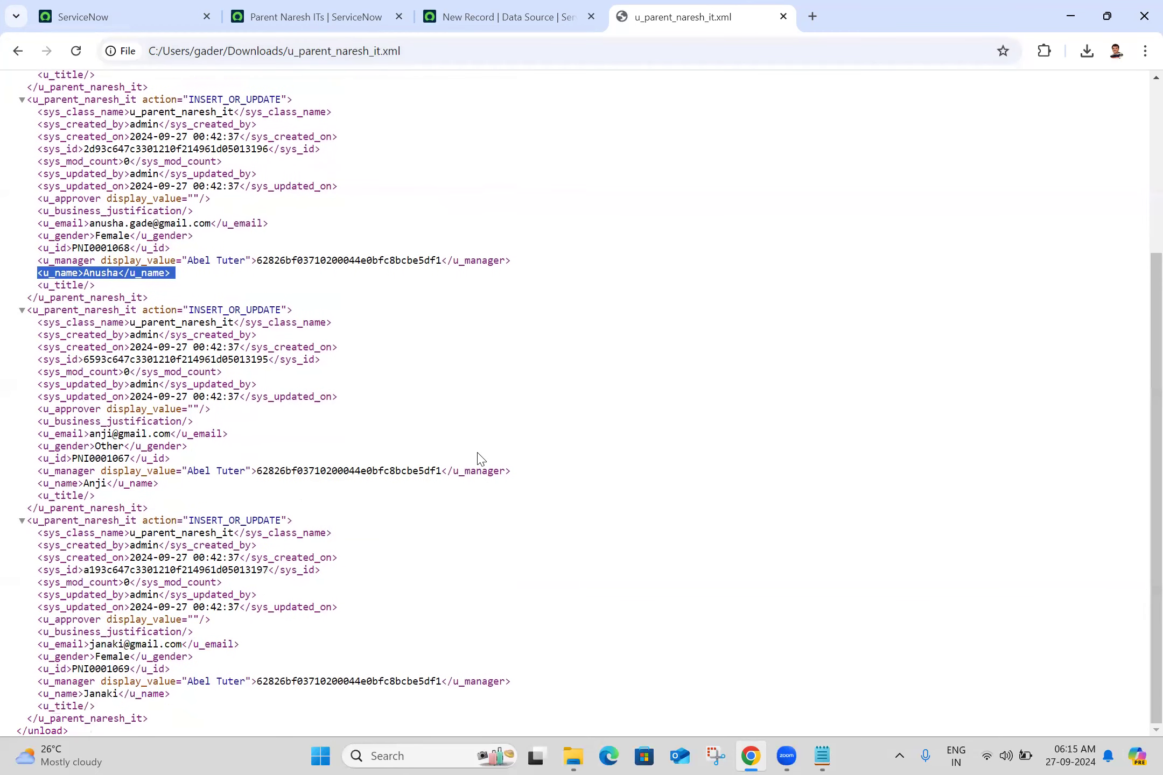
triple_click(87, 483)
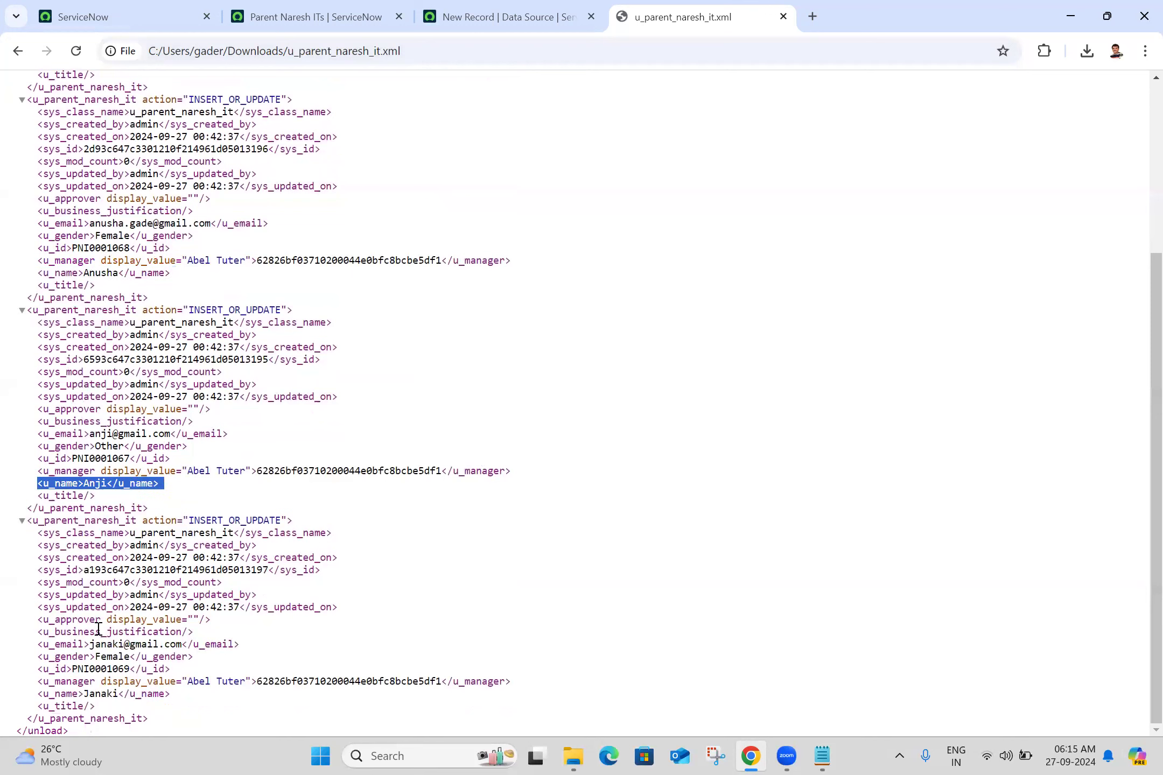
triple_click(97, 695)
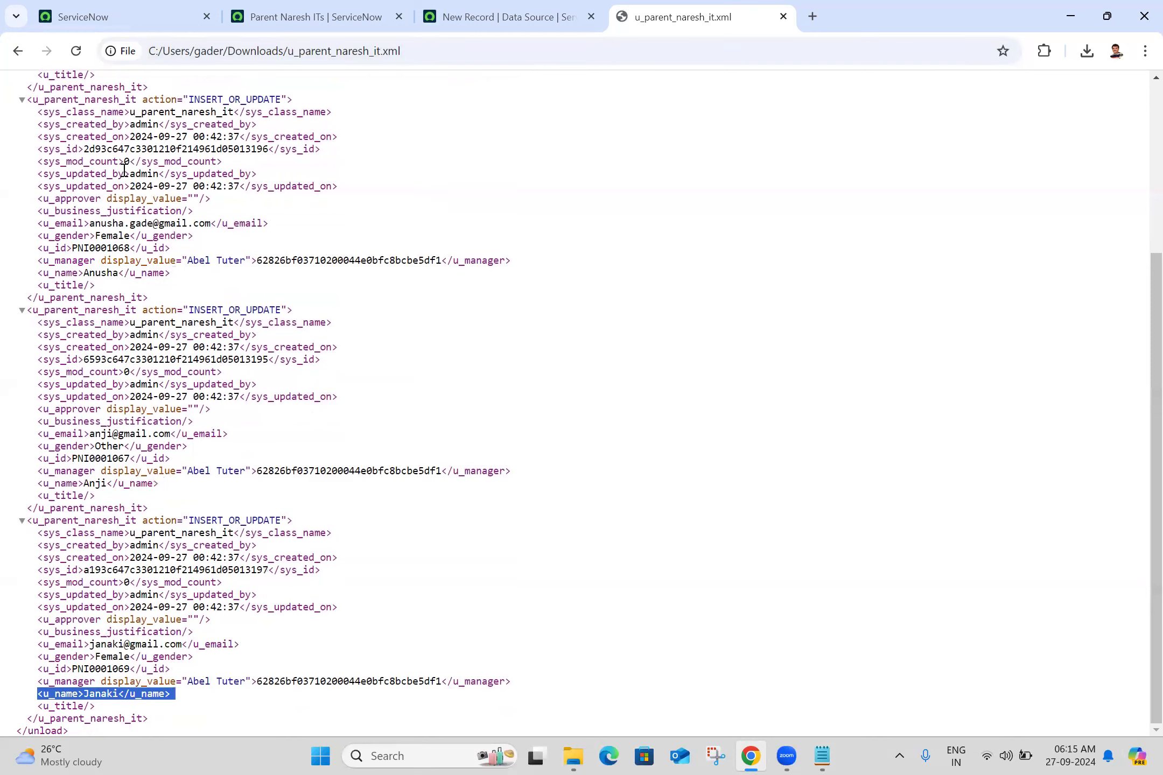
left_click(560, 195)
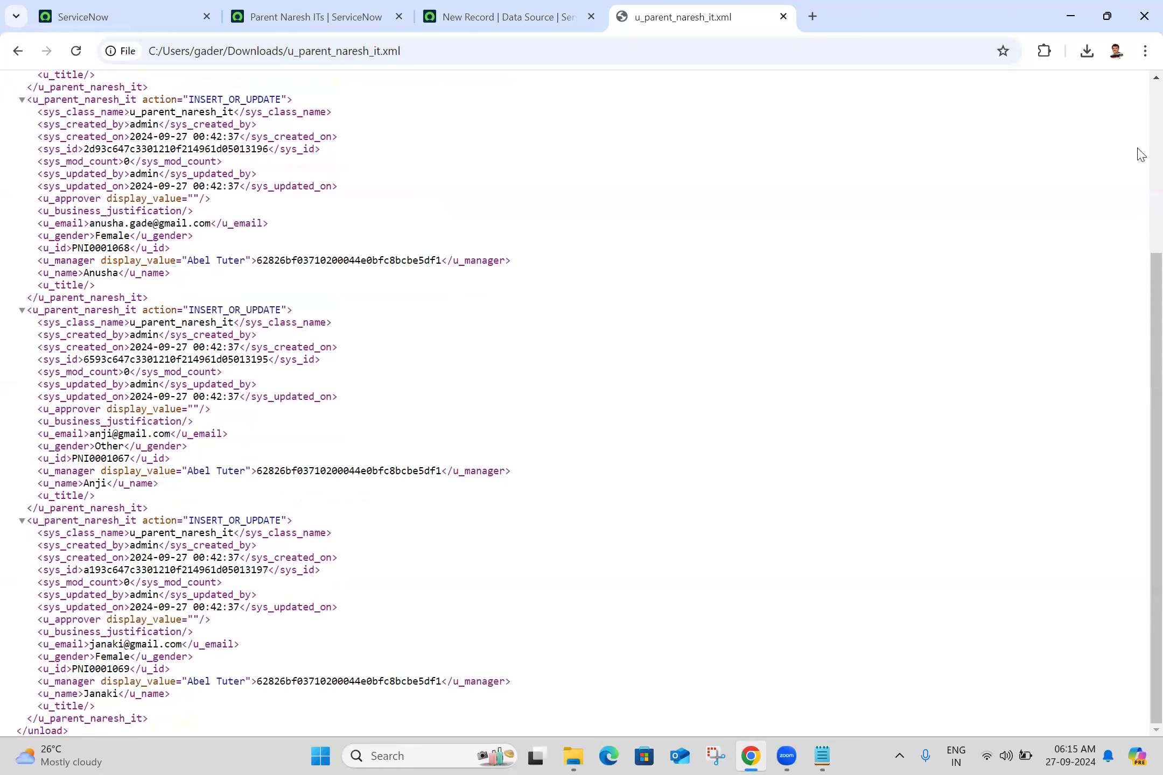
scroll(21, 136, "up", 3)
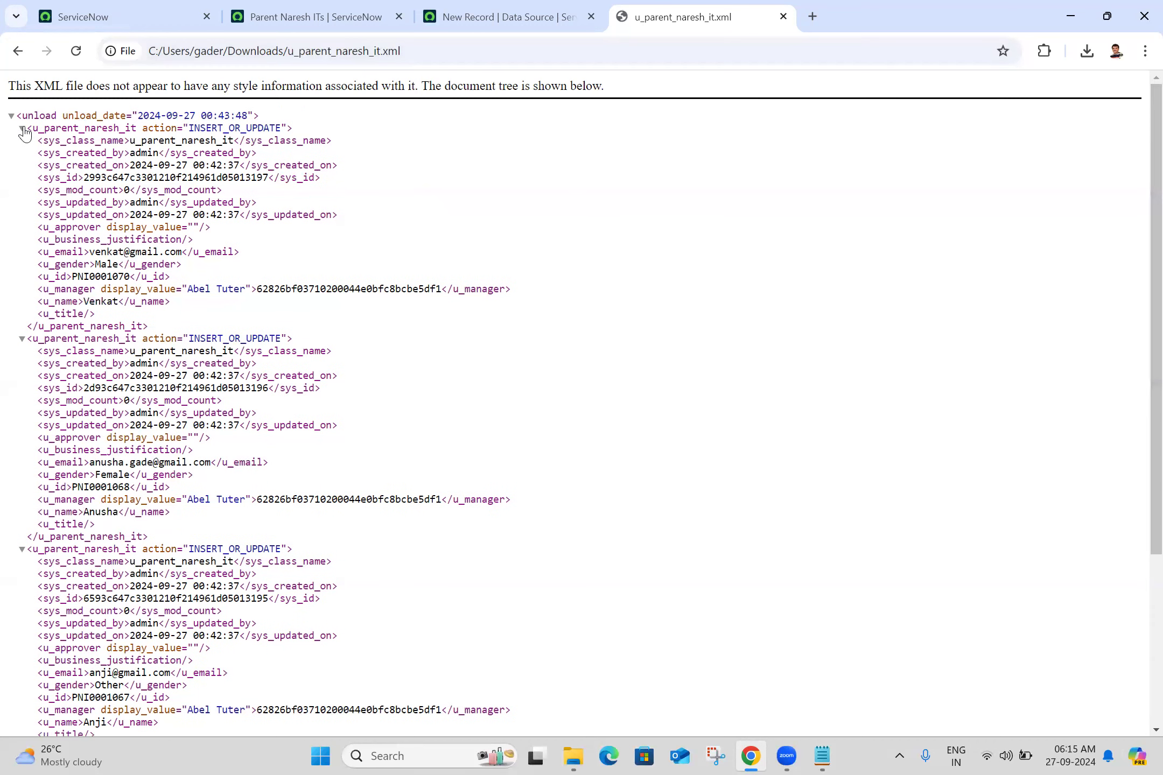
- Collapse and re-expand each u_parent_naresh_it record node in the XML tree to examine how the records nest under the root element
left_click(22, 129)
left_click(21, 166)
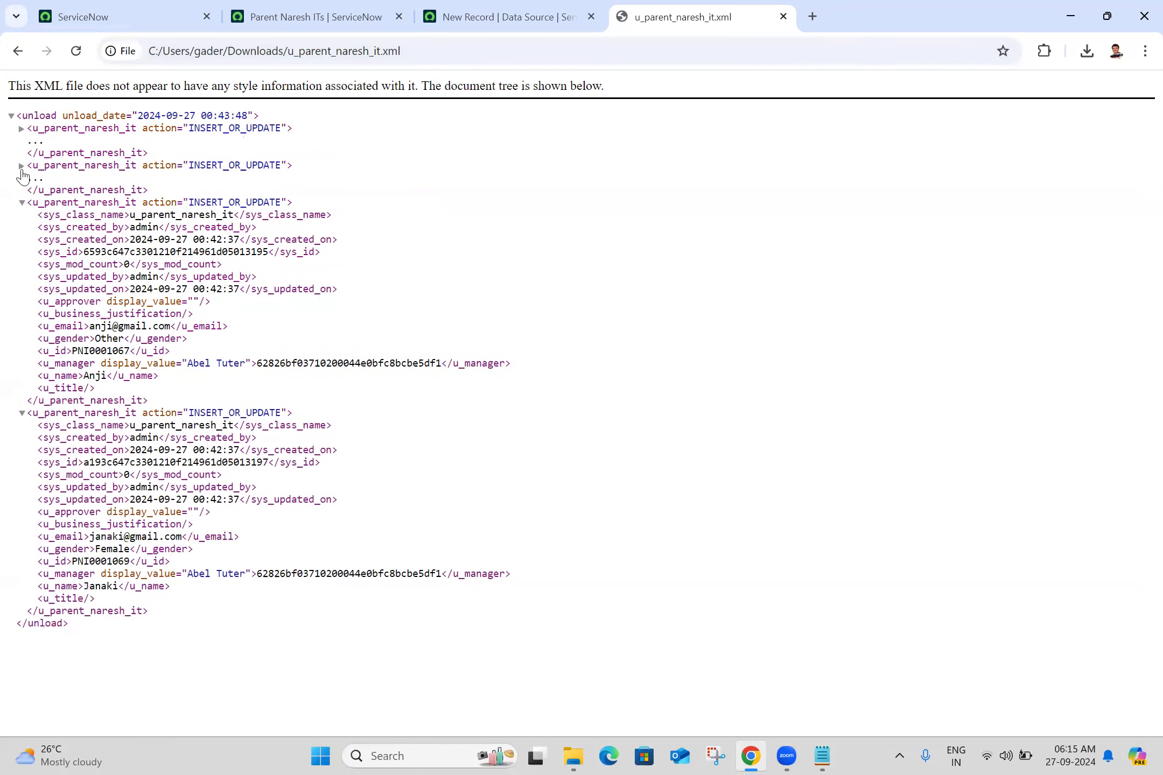
left_click(22, 202)
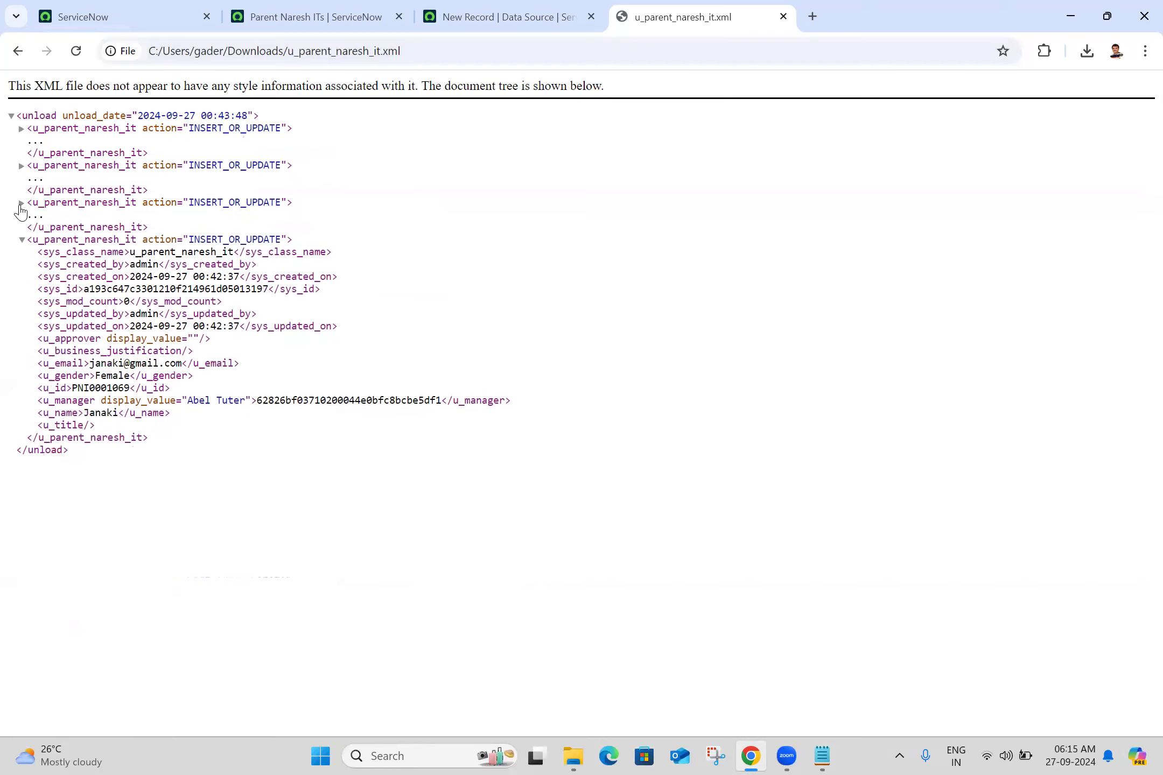
left_click(21, 240)
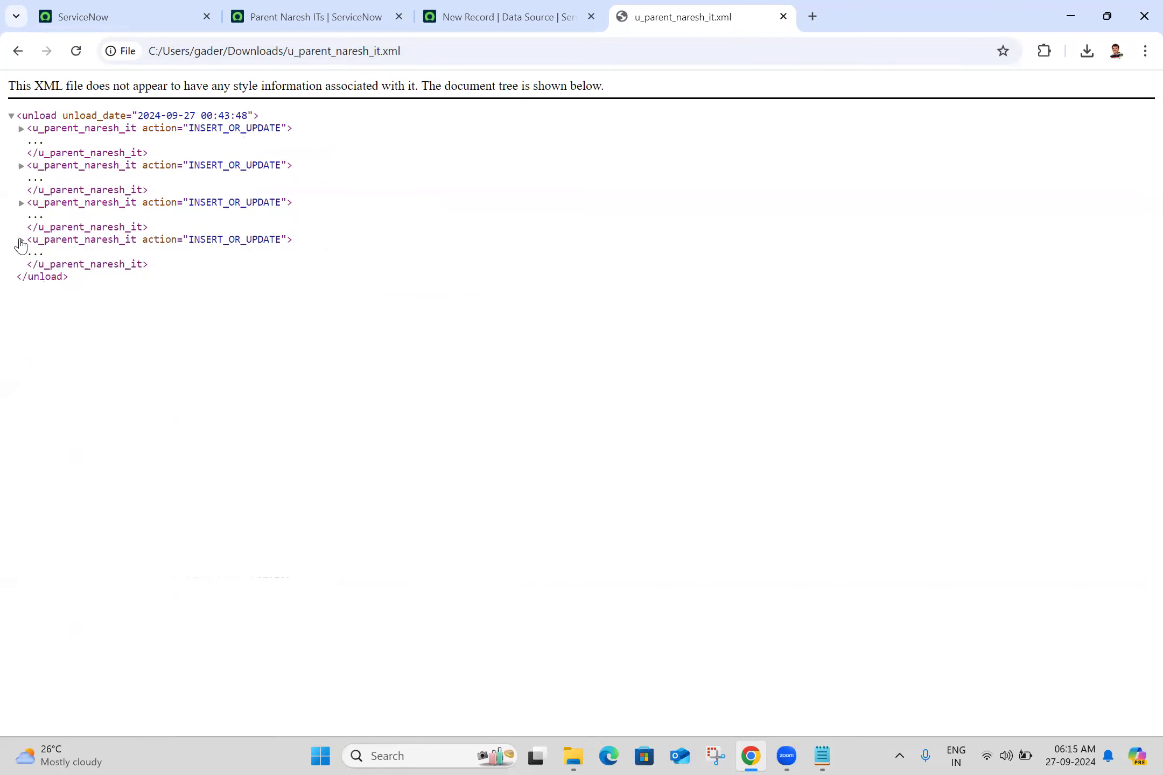
left_click(22, 240)
left_click(22, 202)
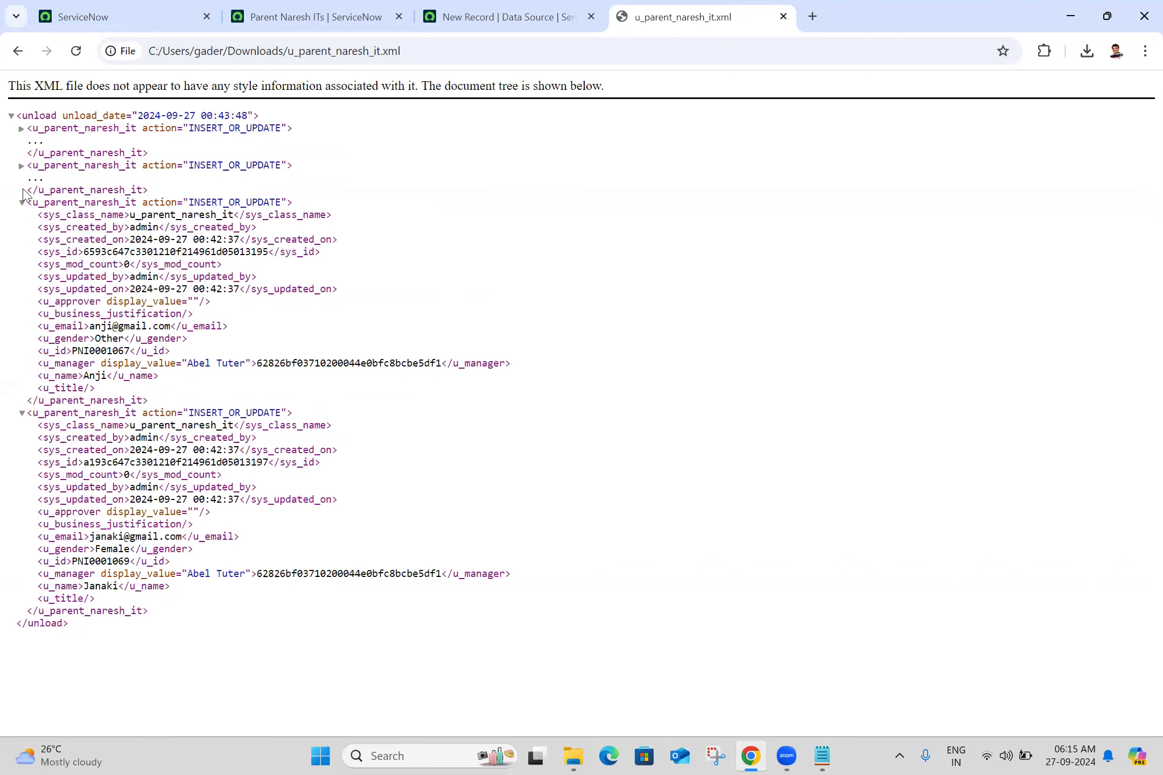
left_click(22, 165)
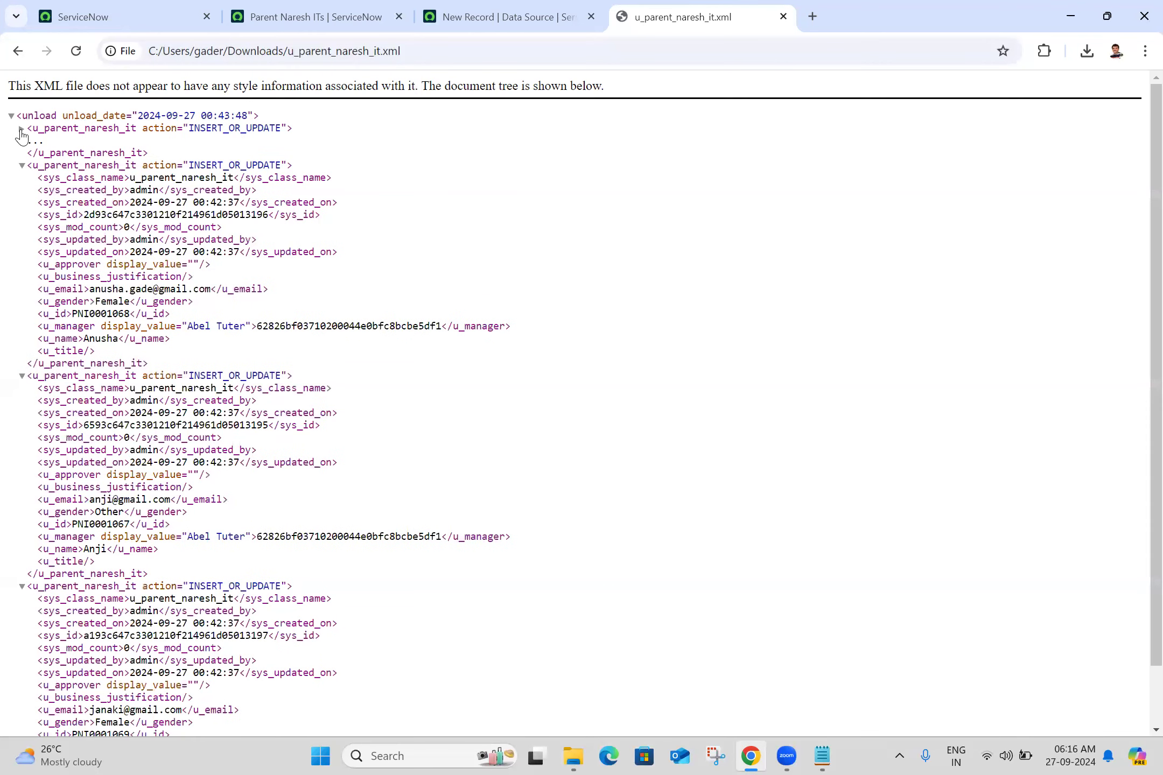
left_click(21, 129)
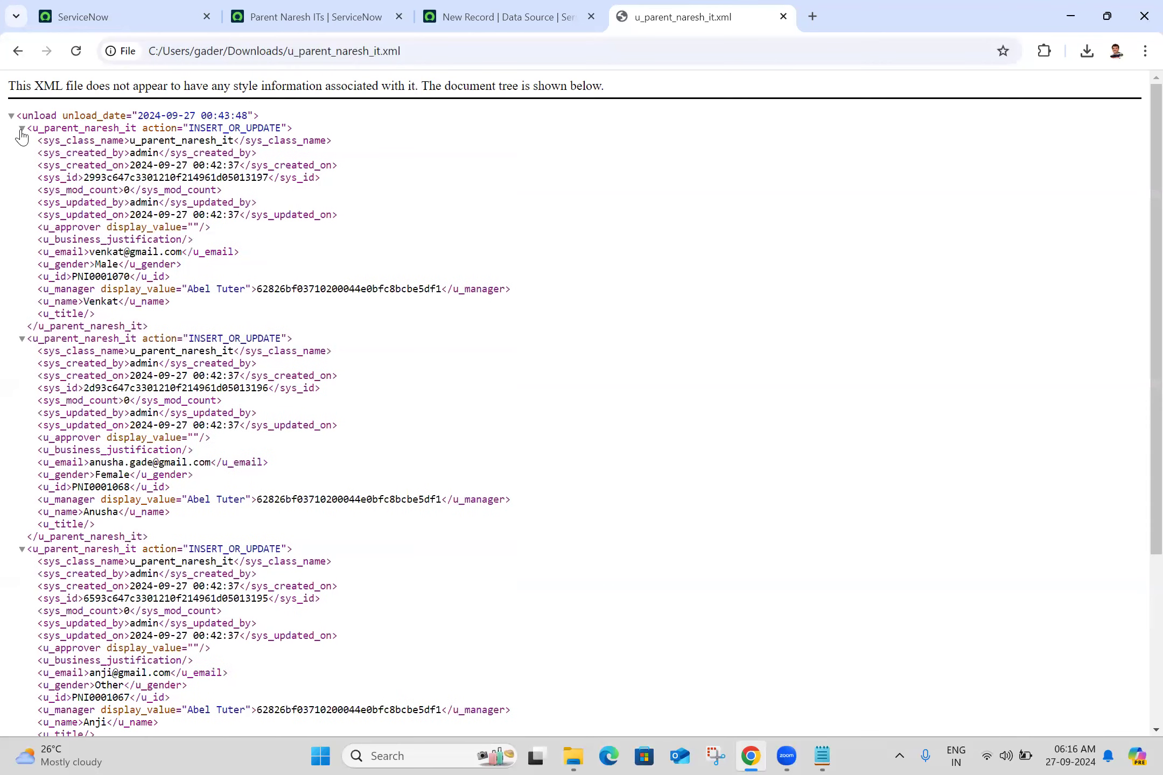
- Attach u_parent_naresh_it.xml from the Downloads folder to the new Naresh IT Demo Data 4 data source
left_click(538, 6)
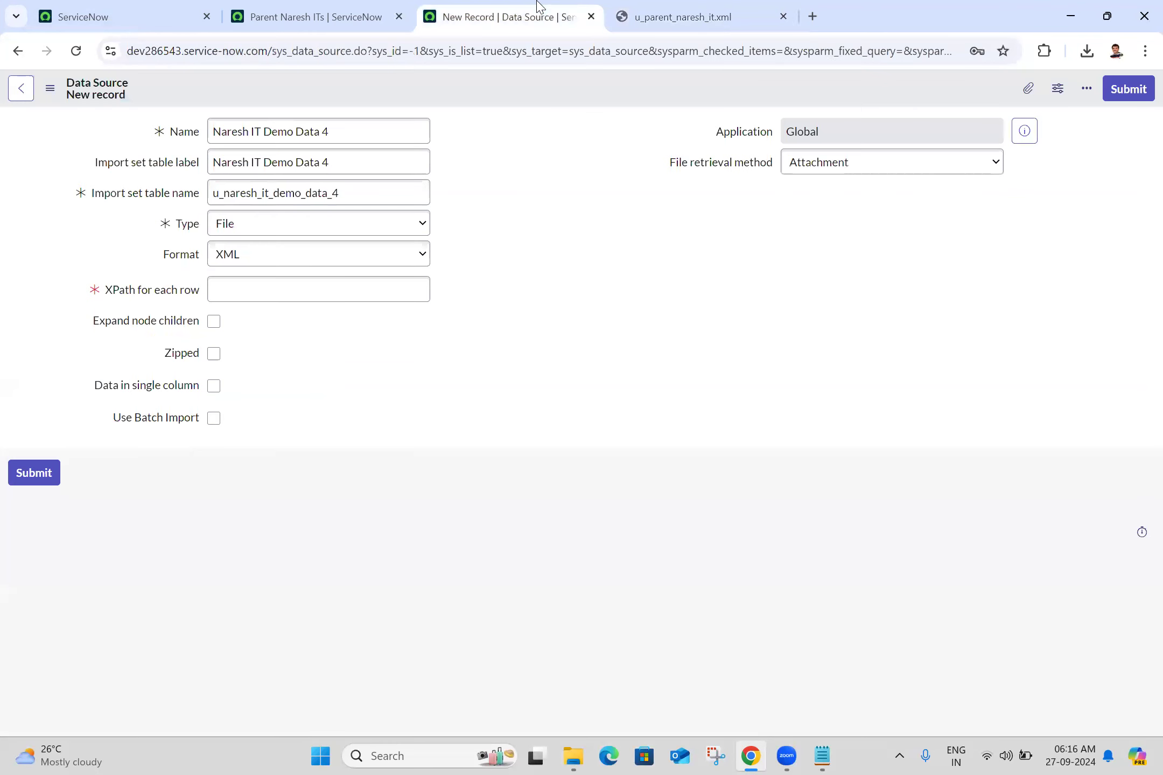
left_click(1028, 88)
left_click(581, 317)
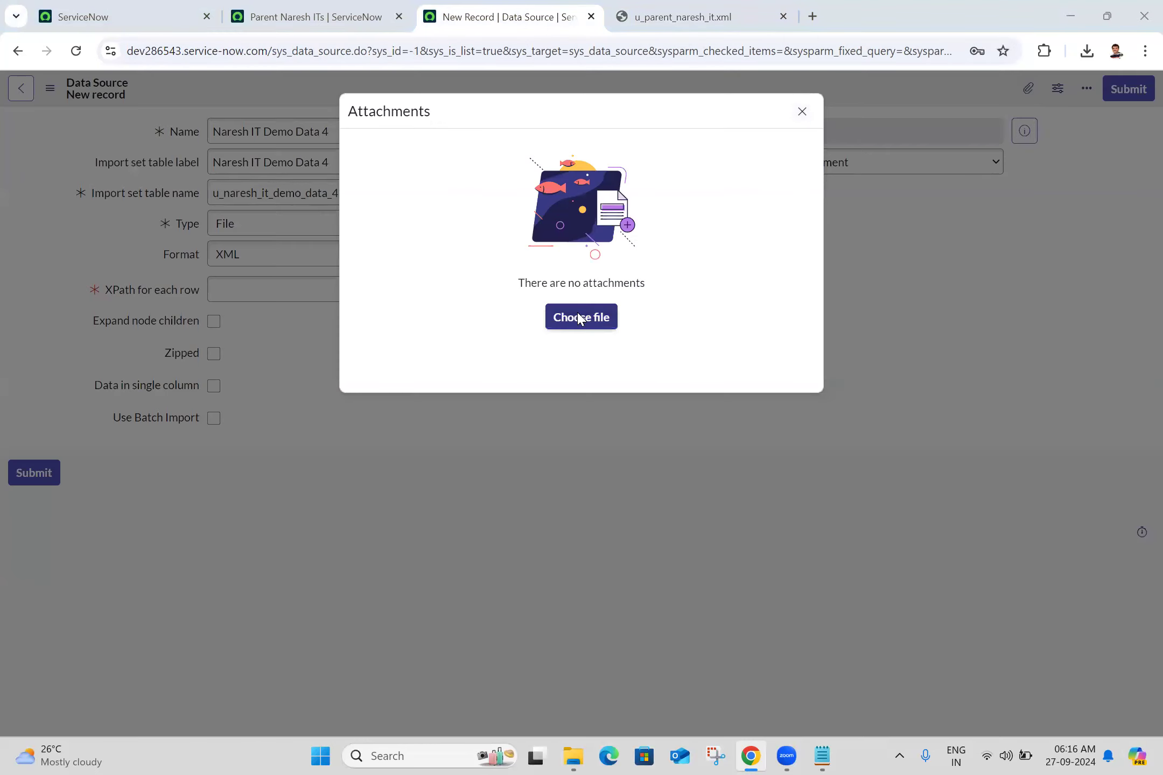
left_click(69, 239)
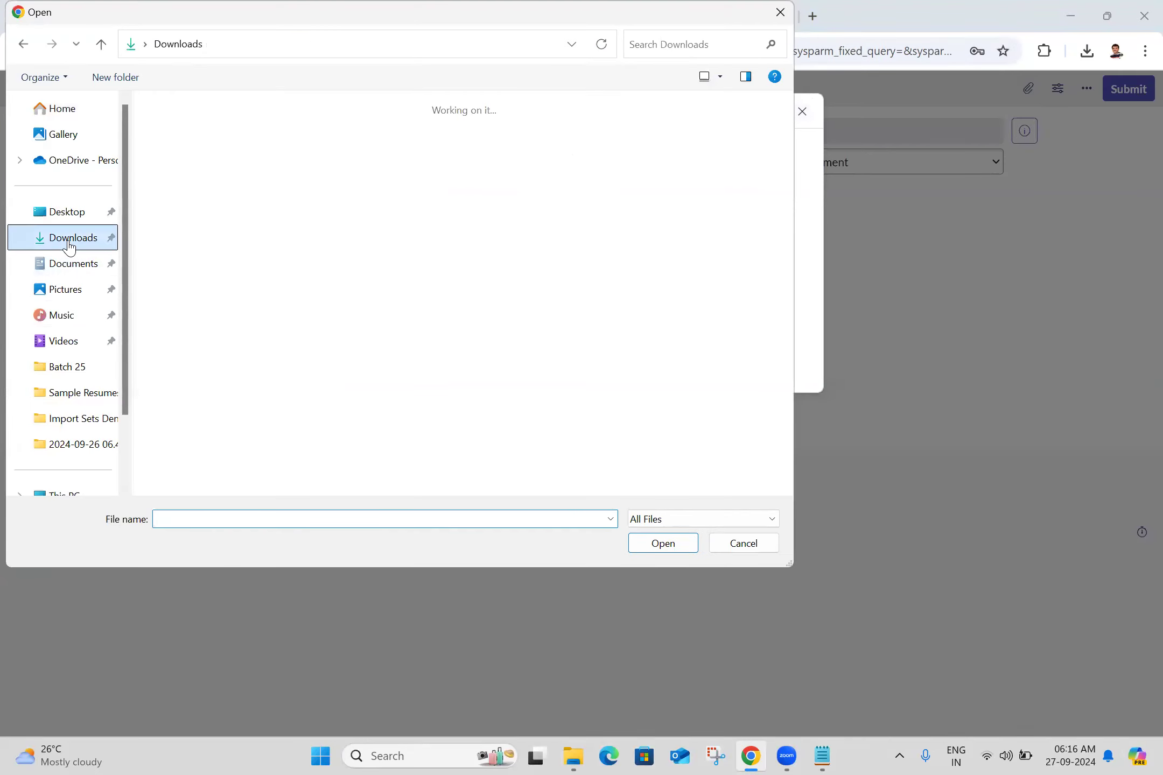
double_click(214, 149)
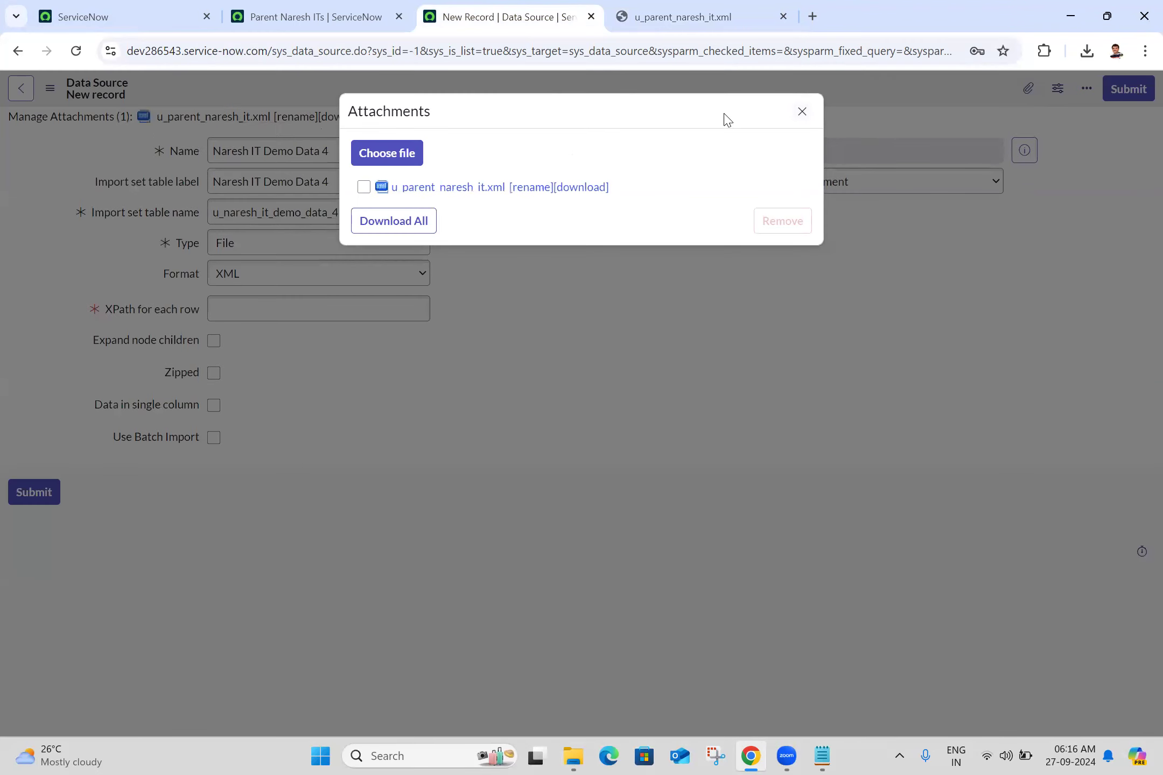
left_click(801, 112)
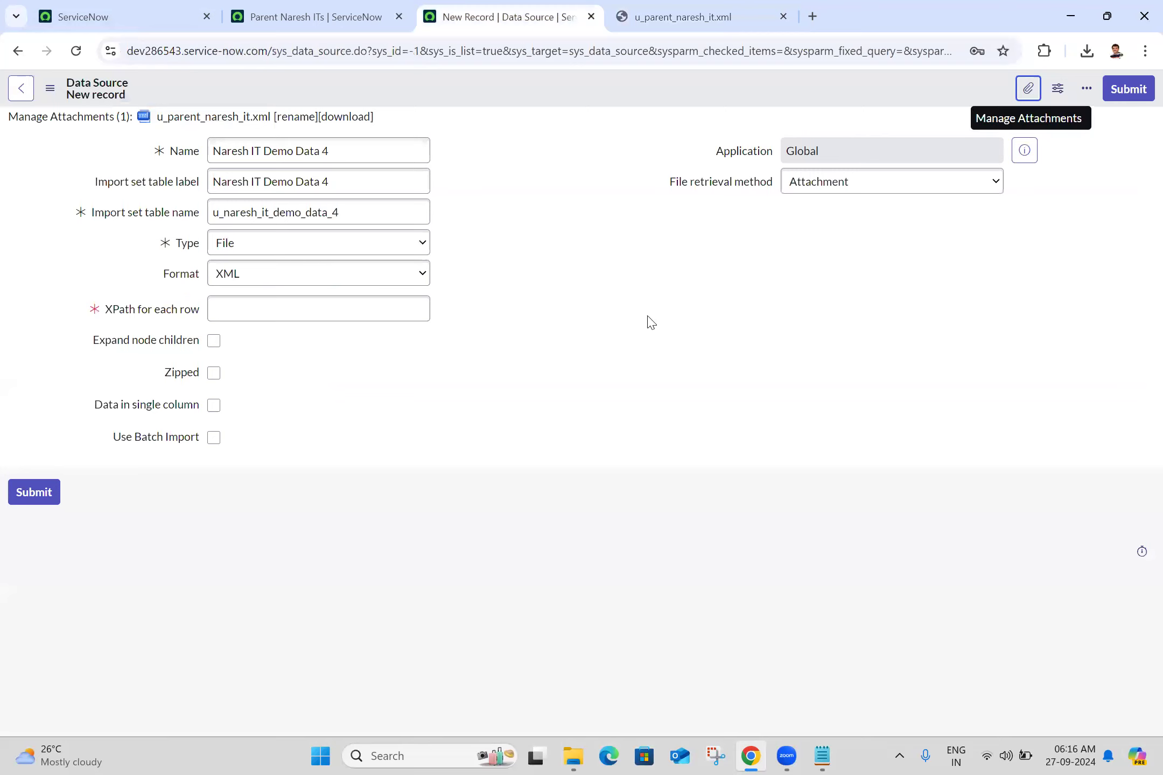
left_click(587, 181)
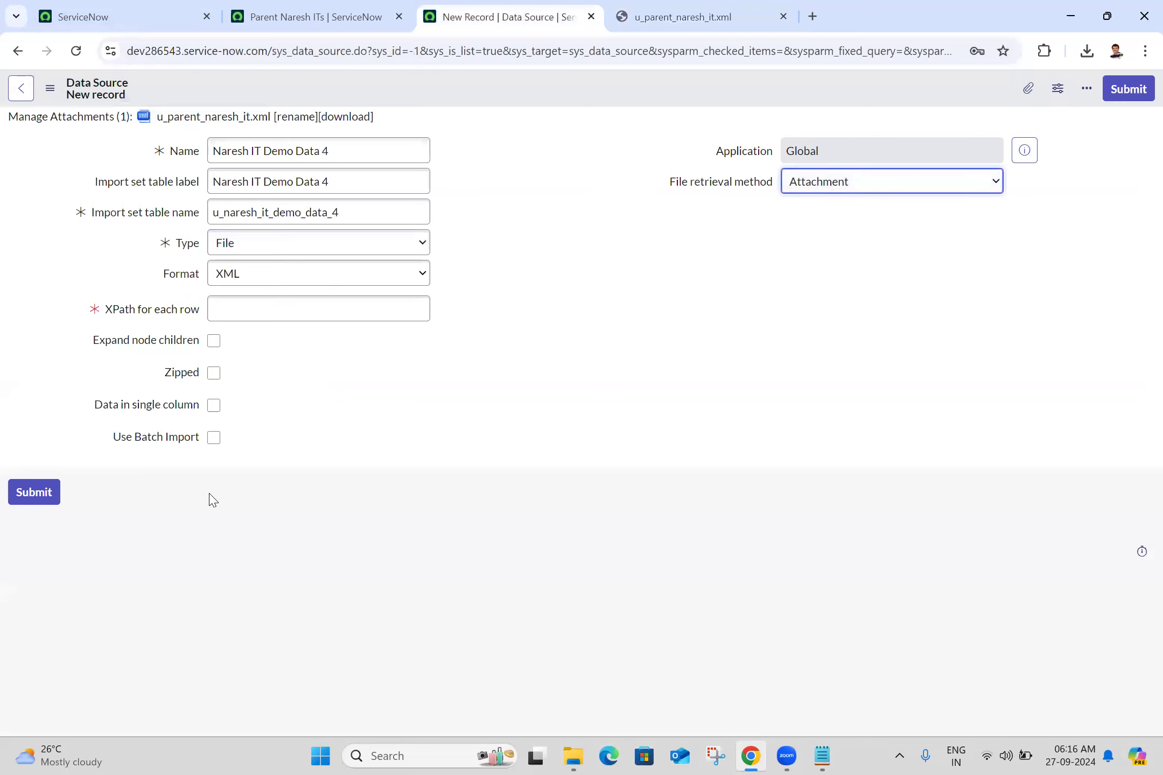
- Start the XPath for each row with /unload/, copying the root element's name from the XML file
left_click(302, 314)
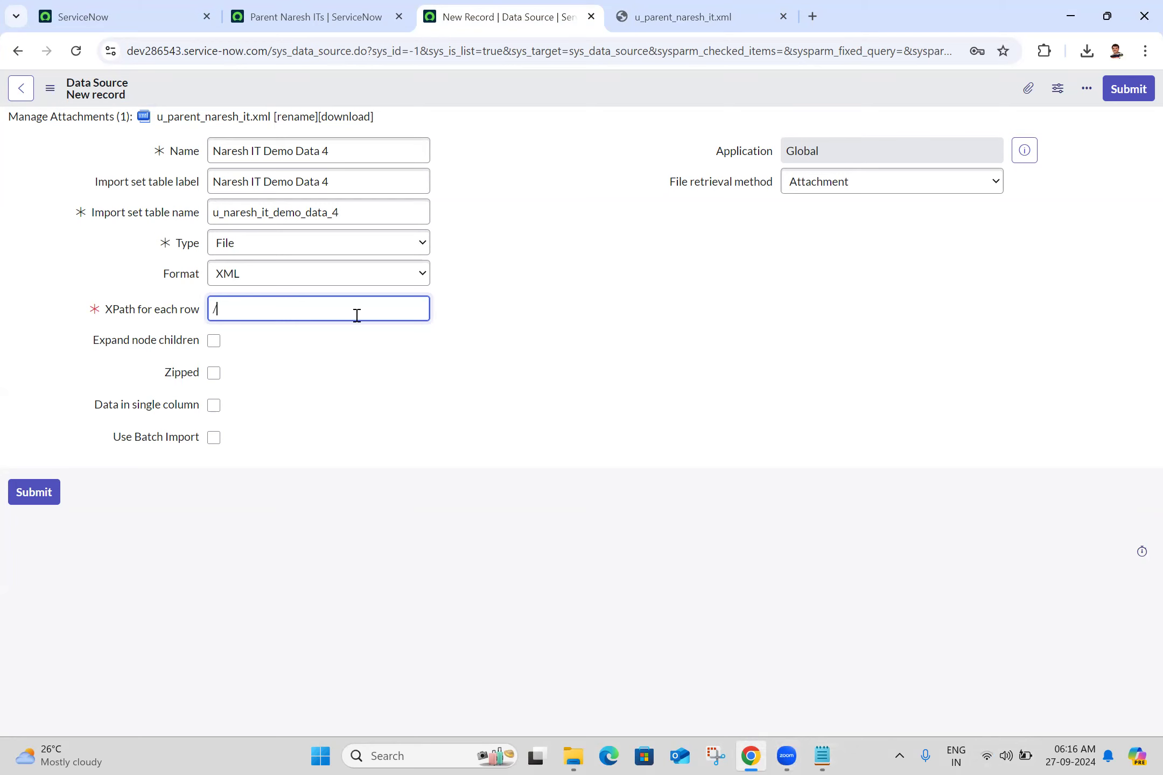
left_click(687, 7)
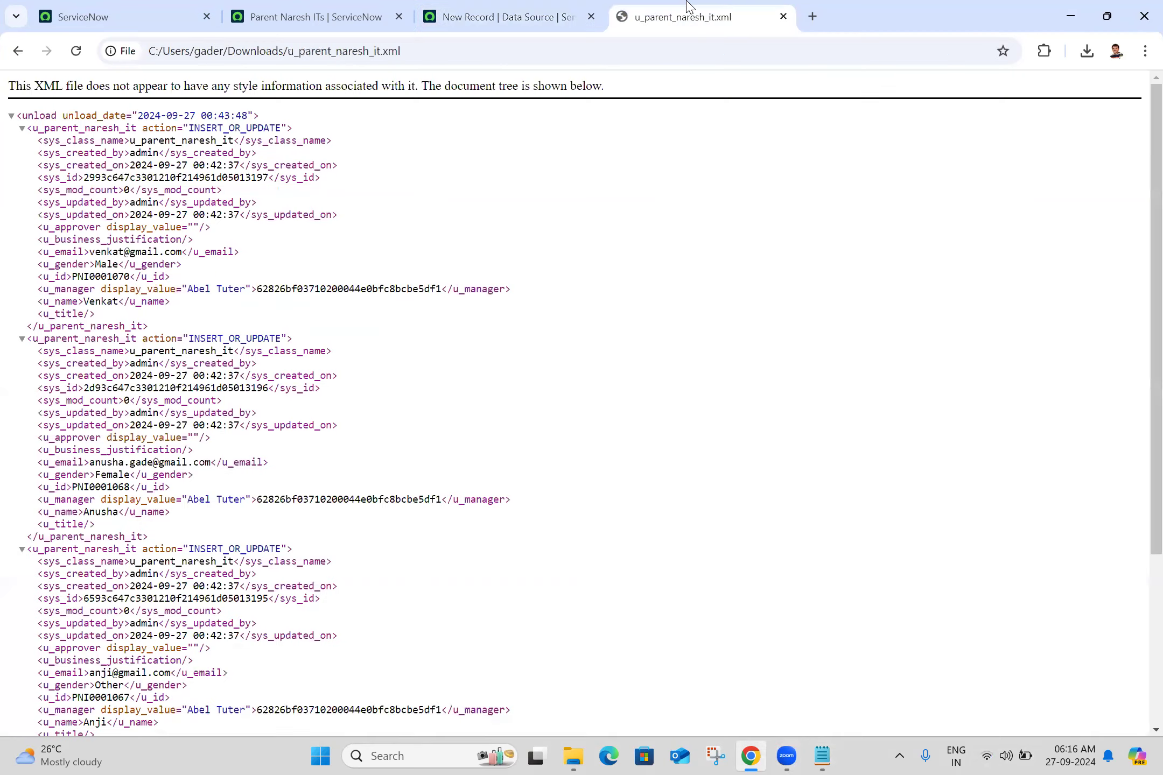
double_click(36, 116)
key("ctrl+c")
left_click(529, 8)
key("ctrl+v")
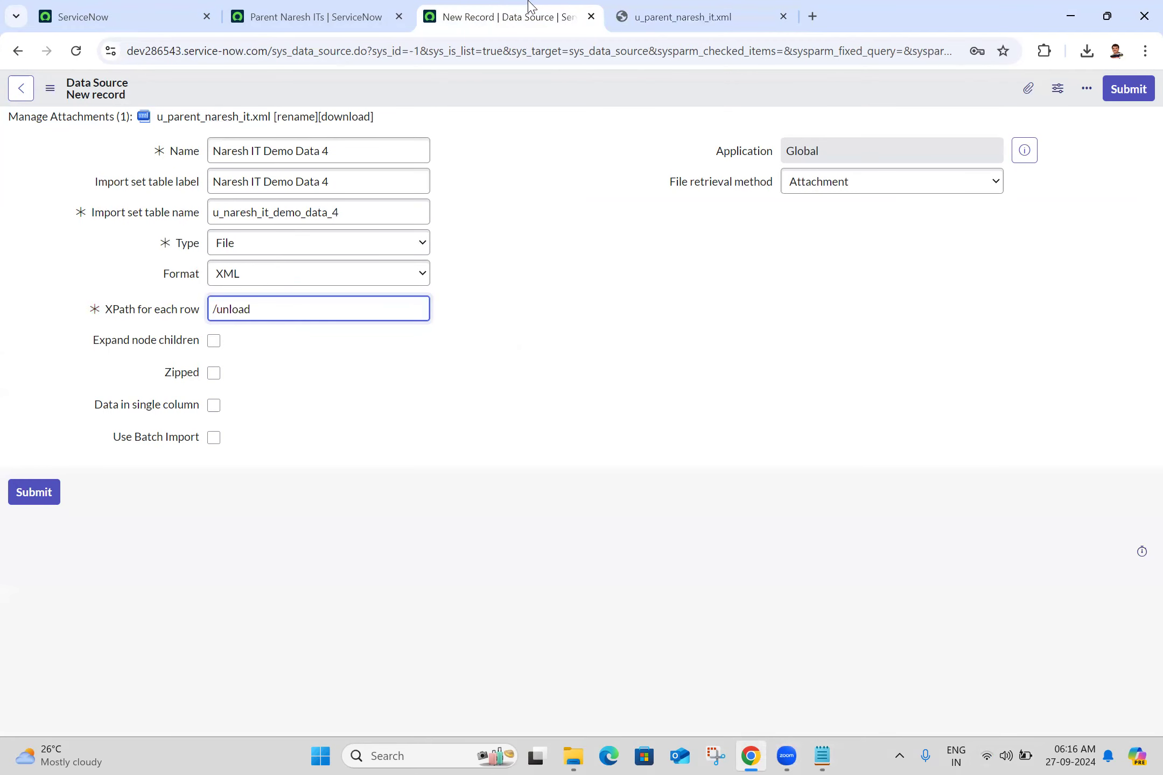
type("/")
- Complete the XPath for each row as /unload/u_parent_naresh_it, copying the record element's name from the XML file
left_click(657, 8)
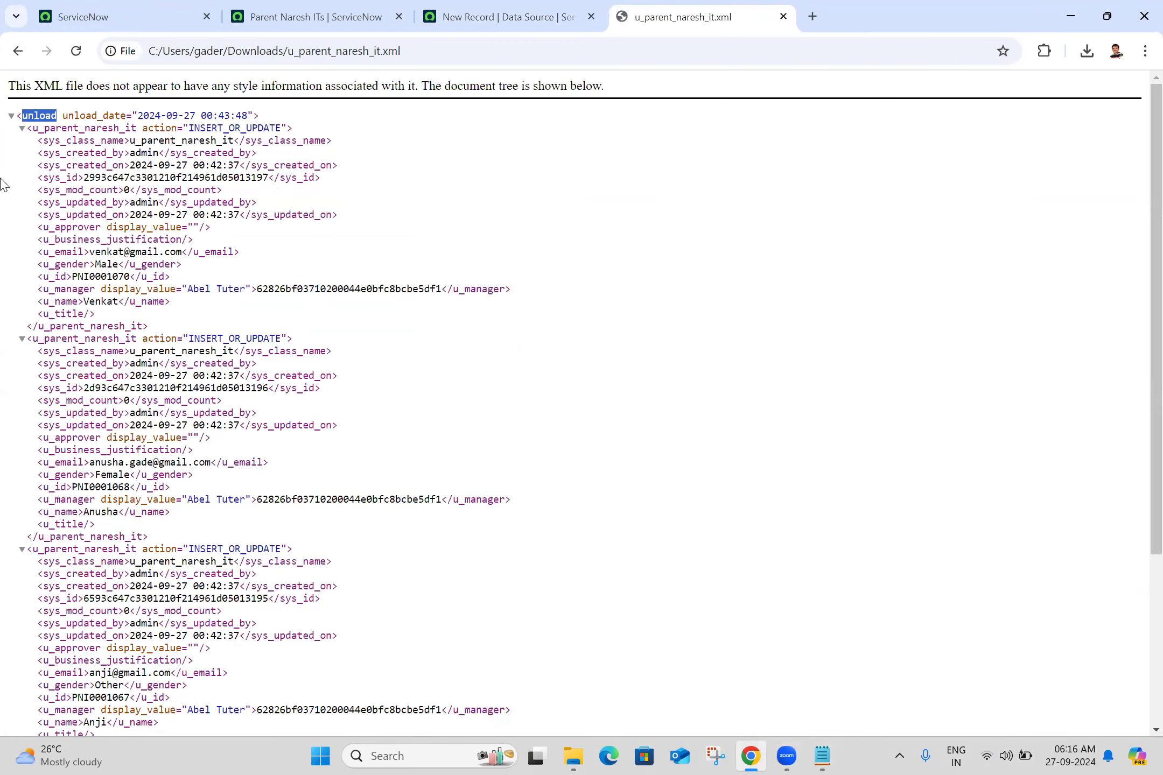
left_click(22, 131)
left_click(22, 132)
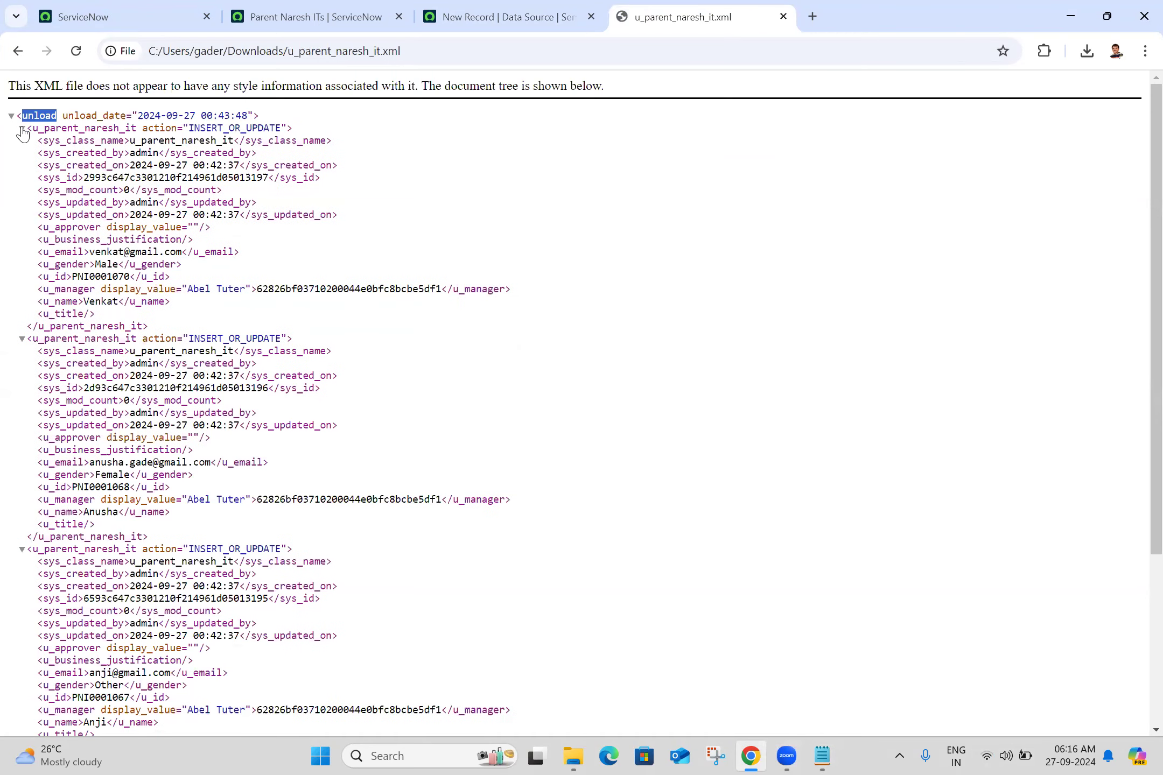
left_click(134, 130)
left_click_drag(31, 129, 137, 131)
key("ctrl+c")
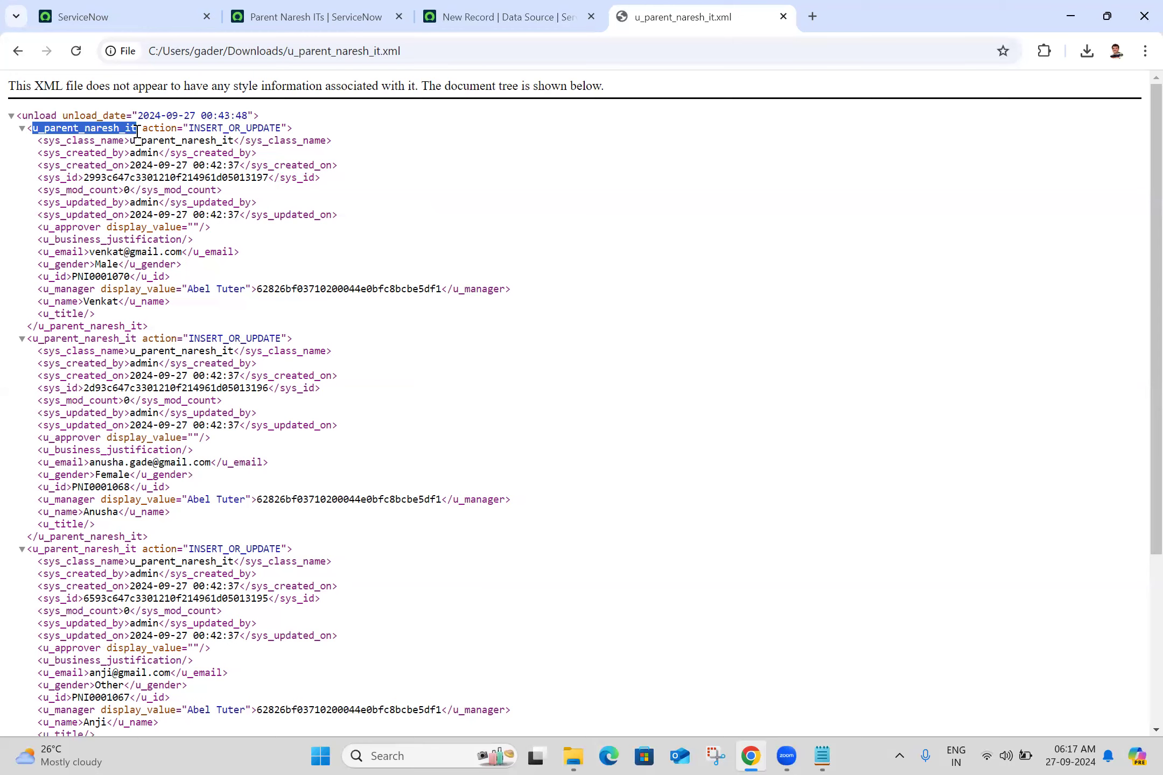
left_click(517, 16)
key("ctrl+v")
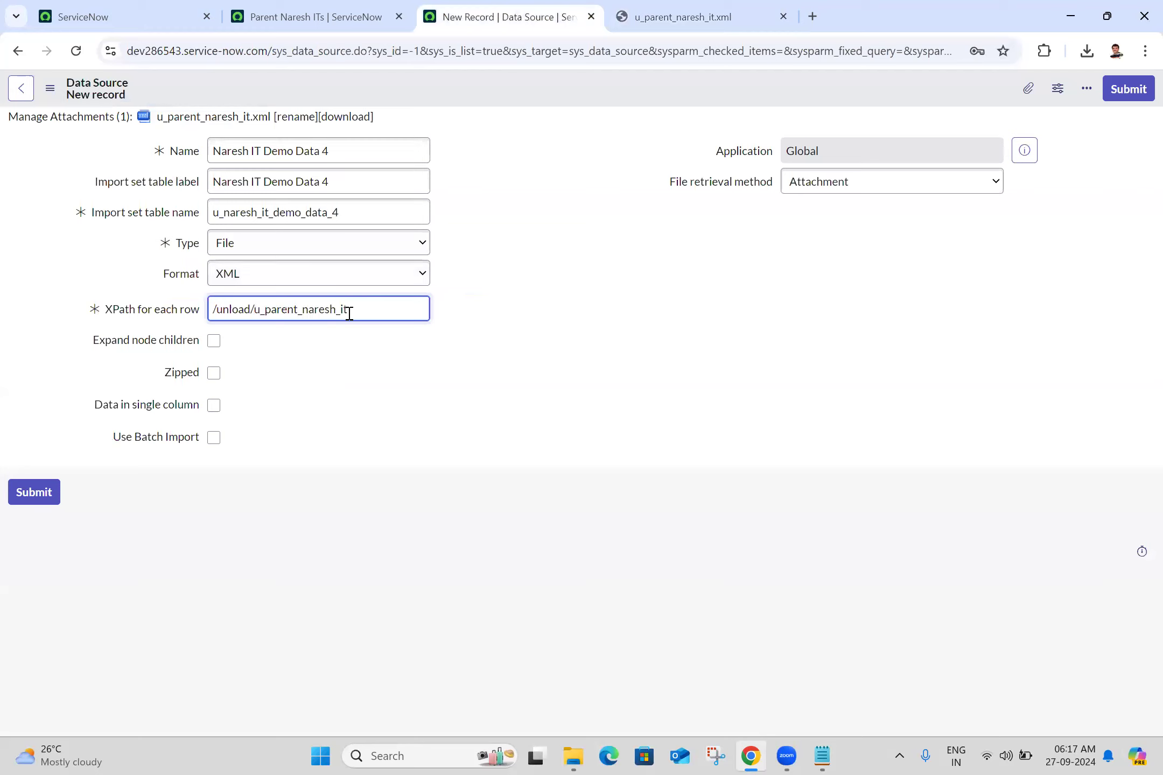
- Check the XPath against the unload and u_parent_naresh_it elements in the XML file, and save the data source record
left_click(755, 7)
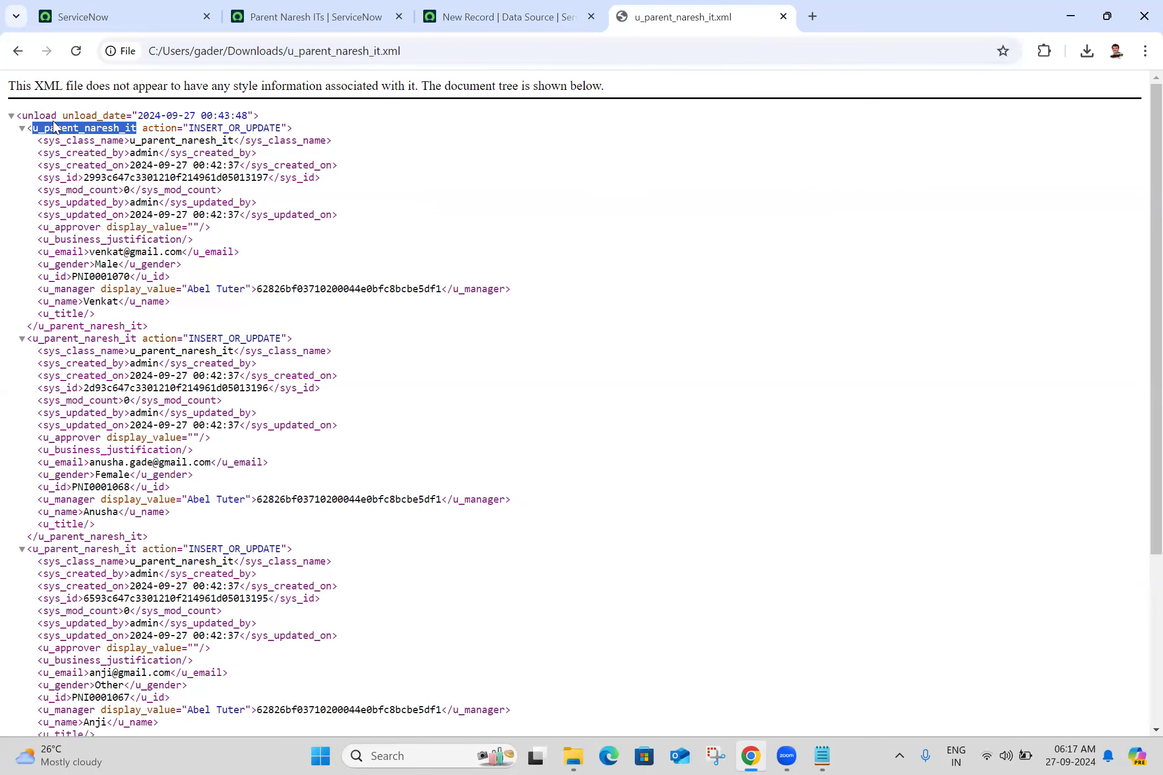
double_click(36, 117)
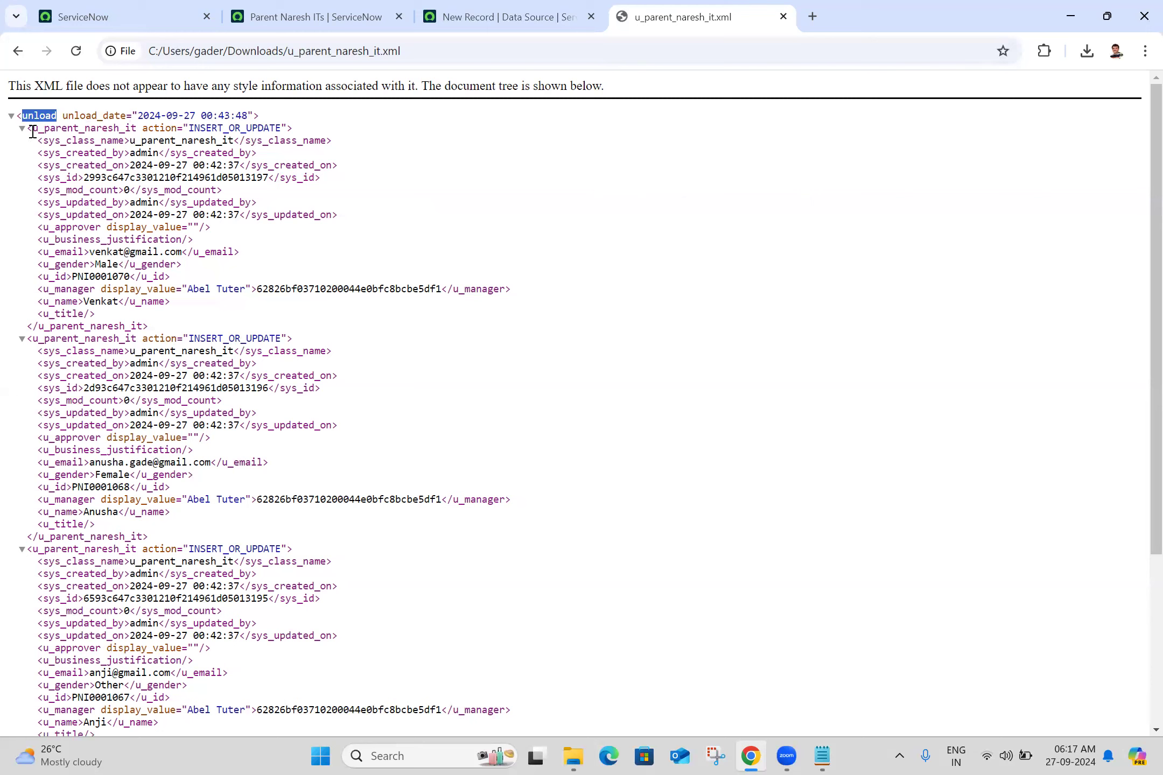
left_click_drag(32, 131, 138, 128)
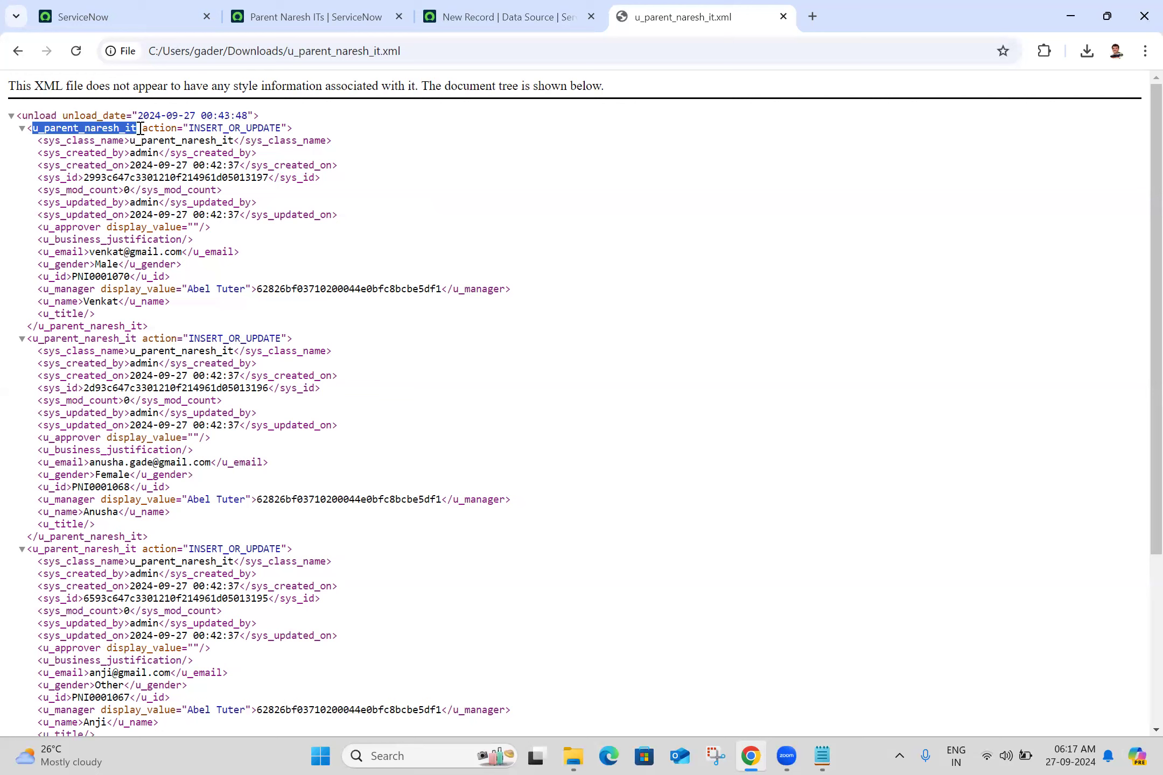
left_click_drag(140, 128, 117, 178)
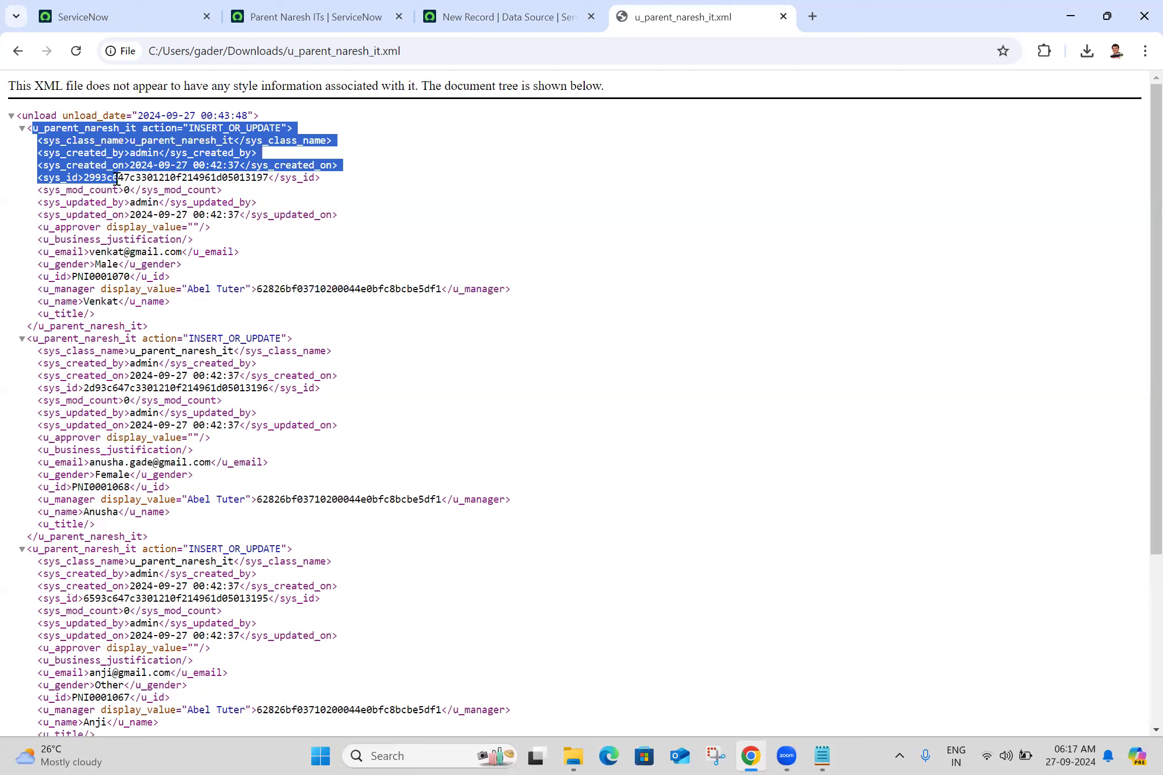
left_click(117, 178)
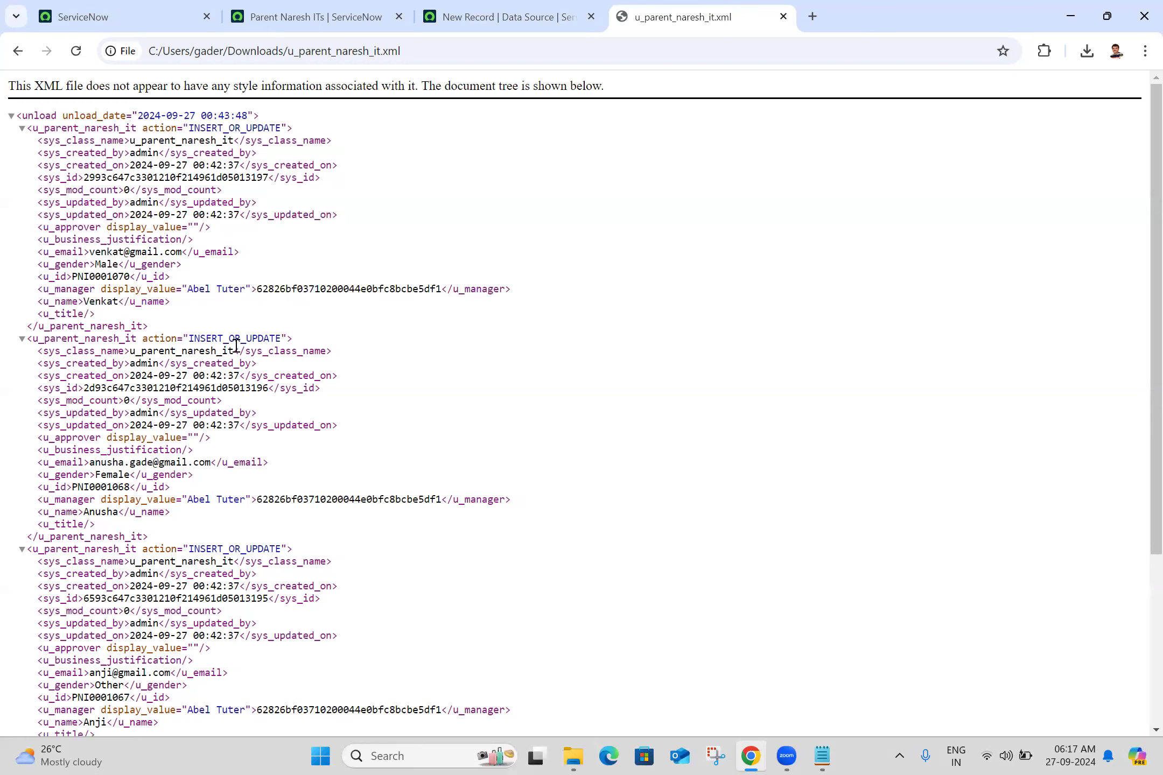
left_click(509, 15)
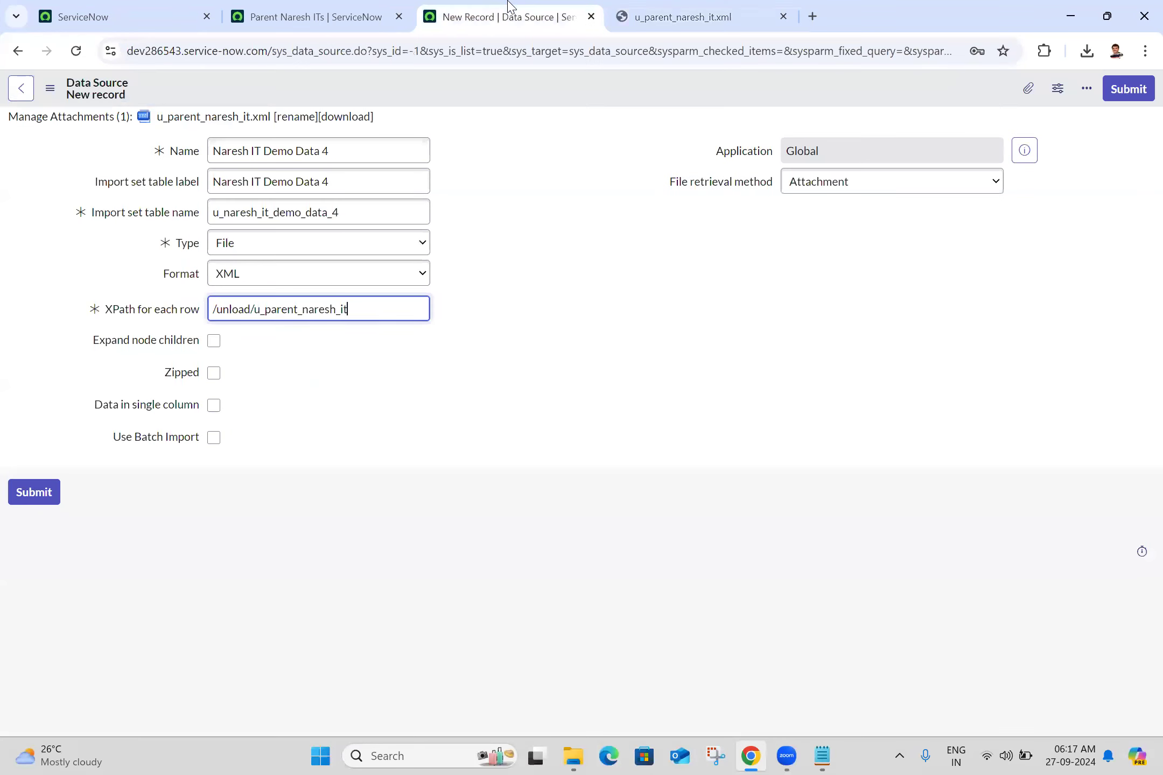
left_click(55, 95)
left_click(86, 102)
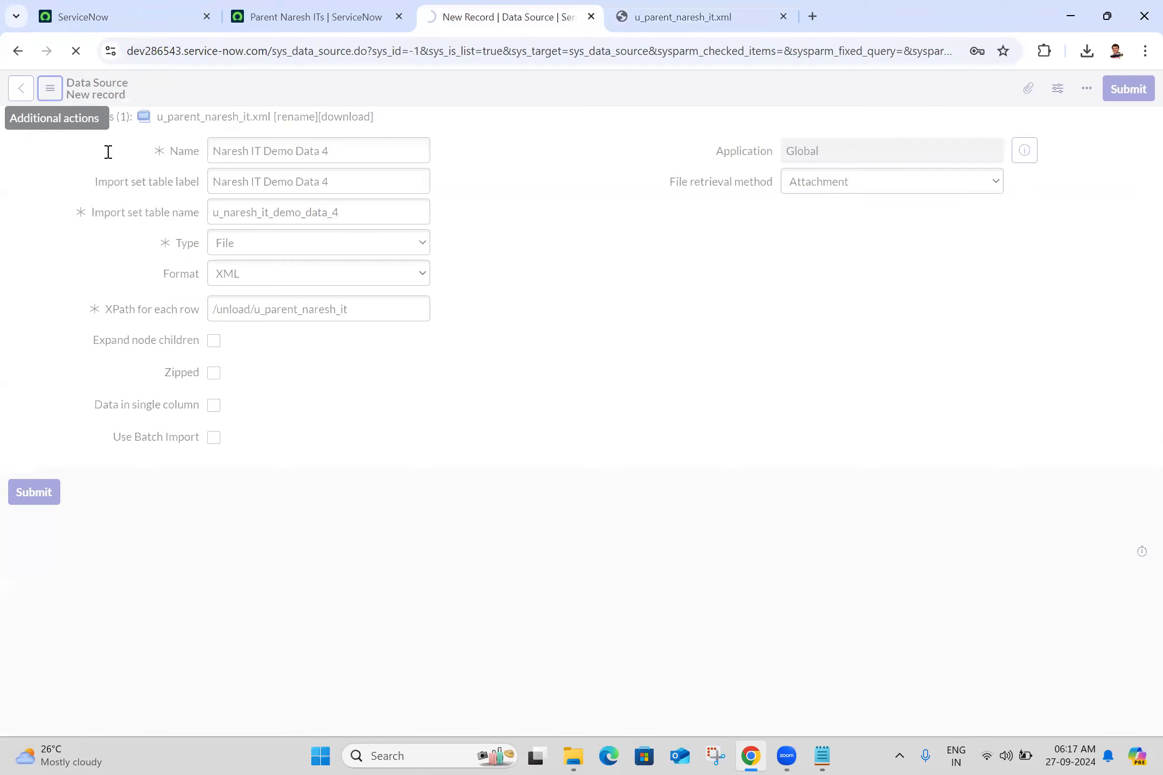
- Add to Batch 25.txt in Notepad: "By using XML with attachment in data source we have to provide xpath for each row is /unload/tablename"
key("alt+Tab")
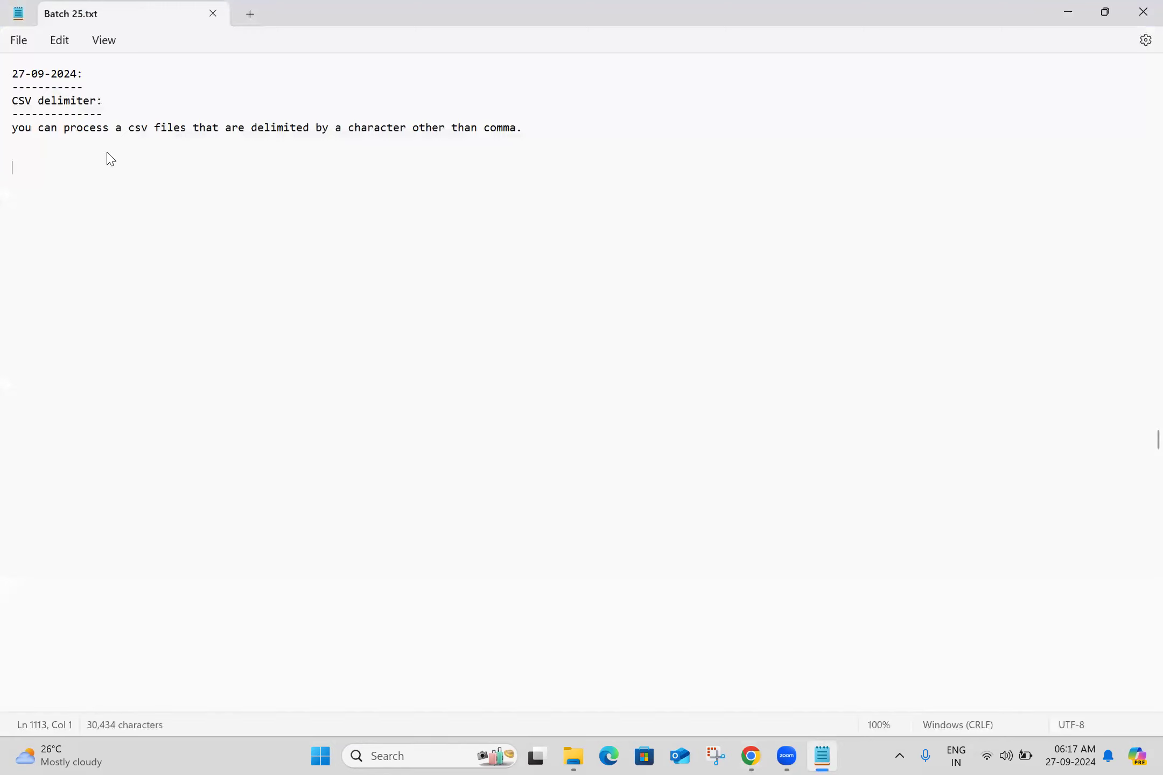
type("By using XML ")
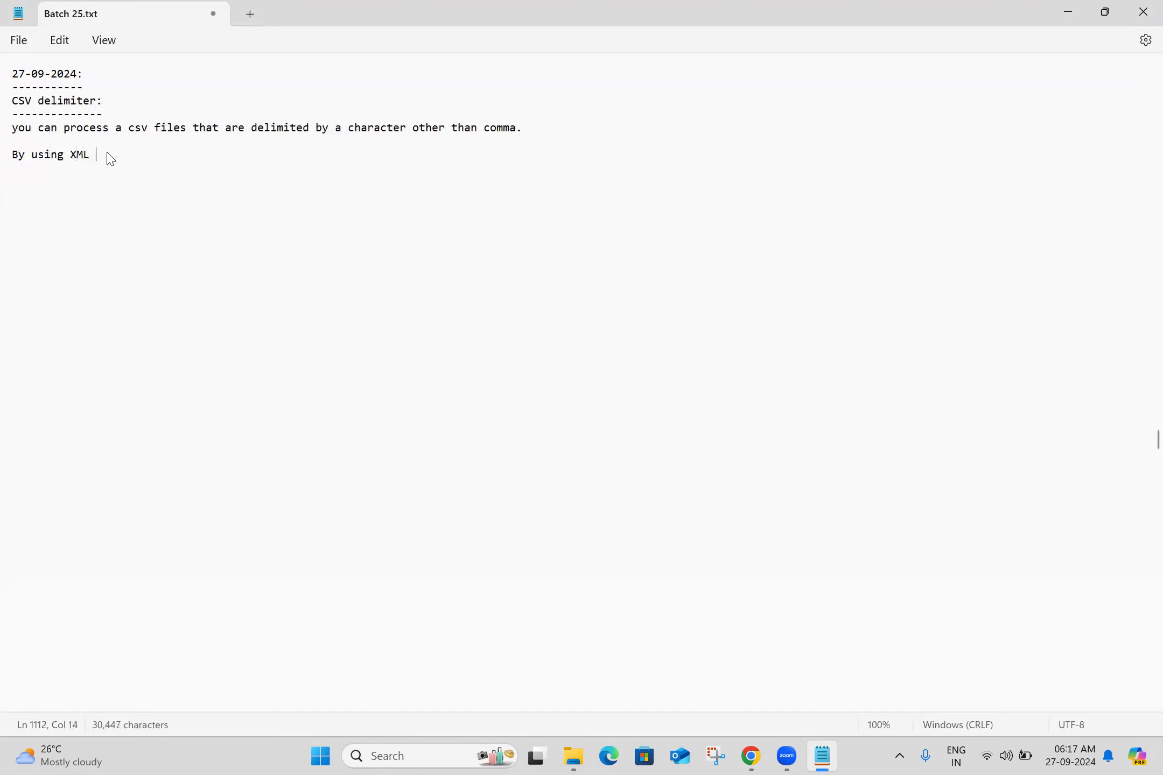
type("with attachme")
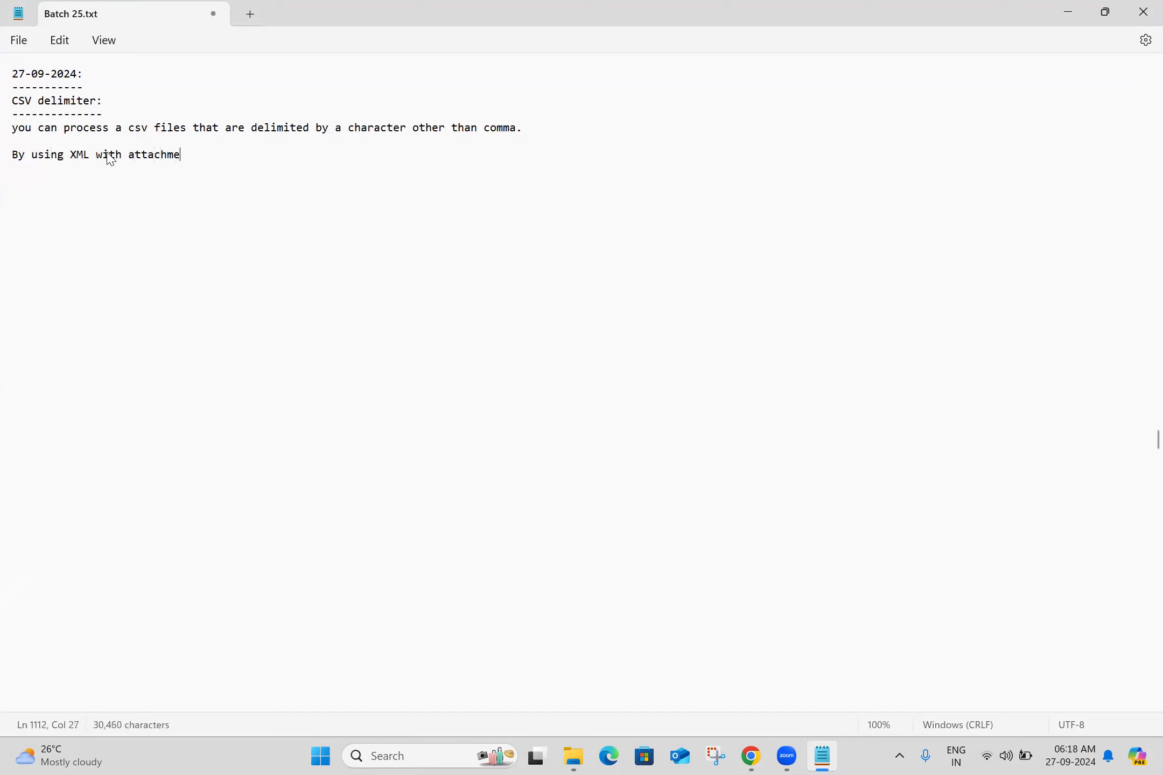
type("nt in data source")
type("we have ")
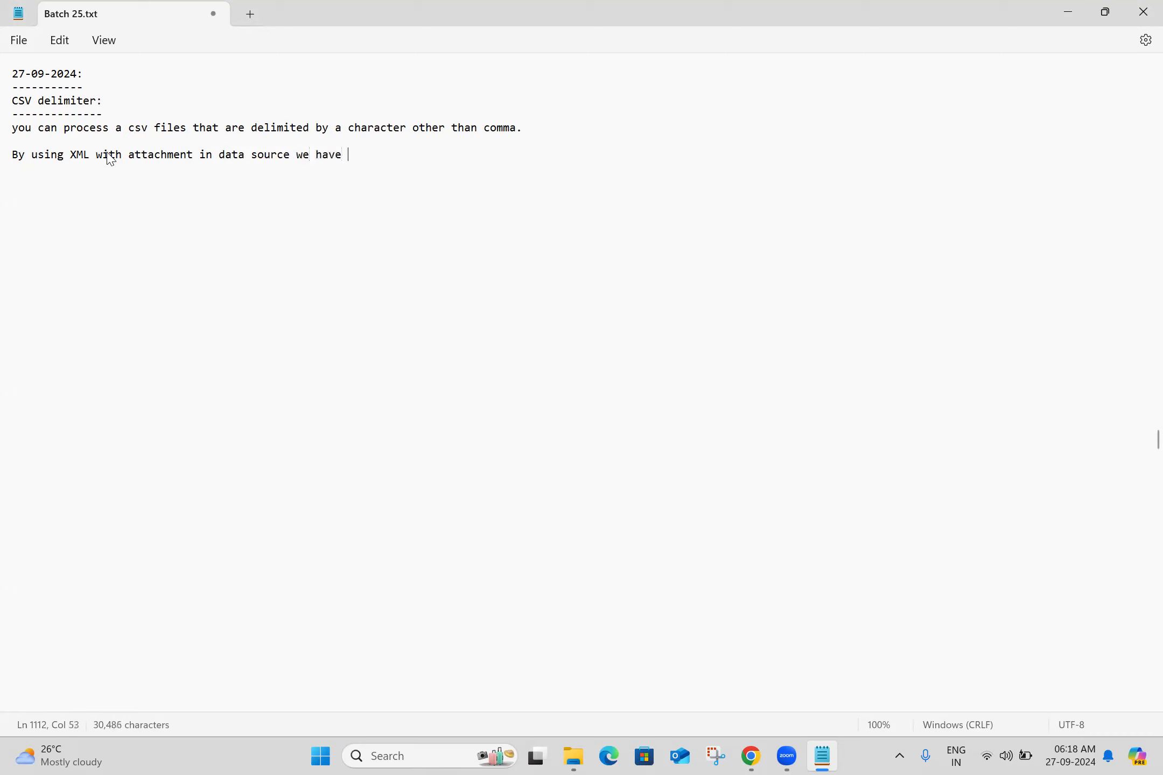
type("to provide xpath ")
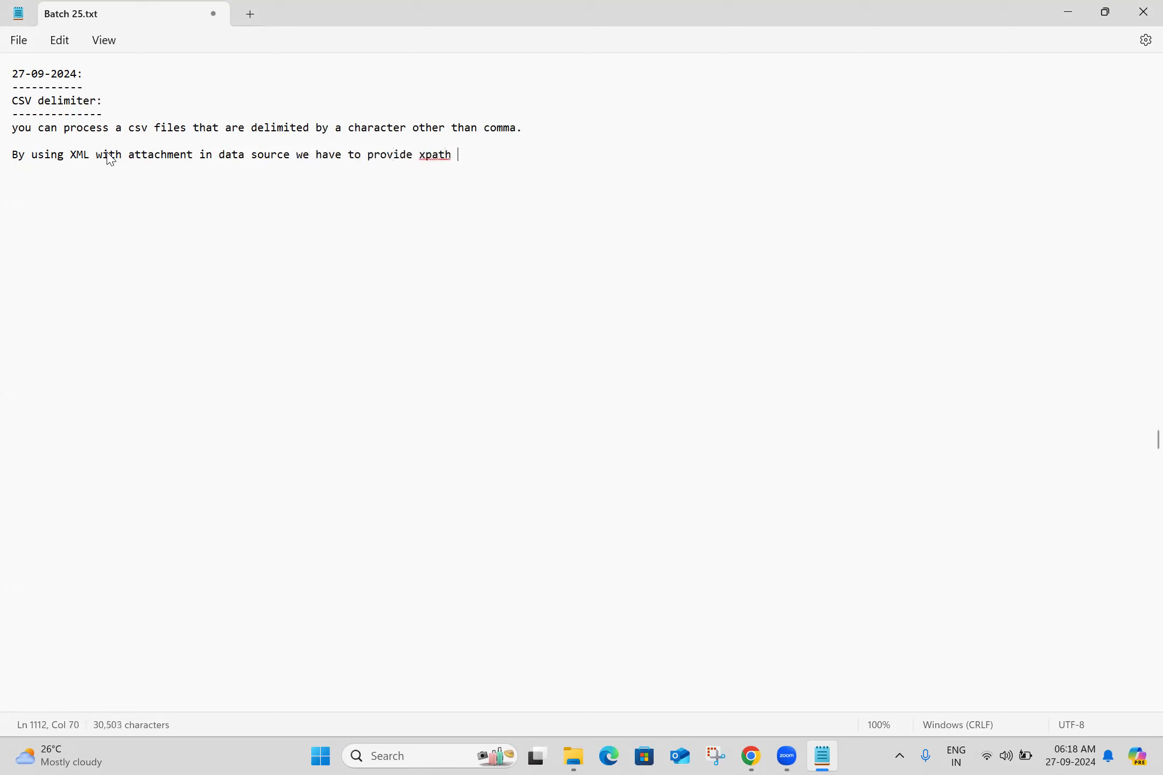
type("for each row is /unload/tablename")
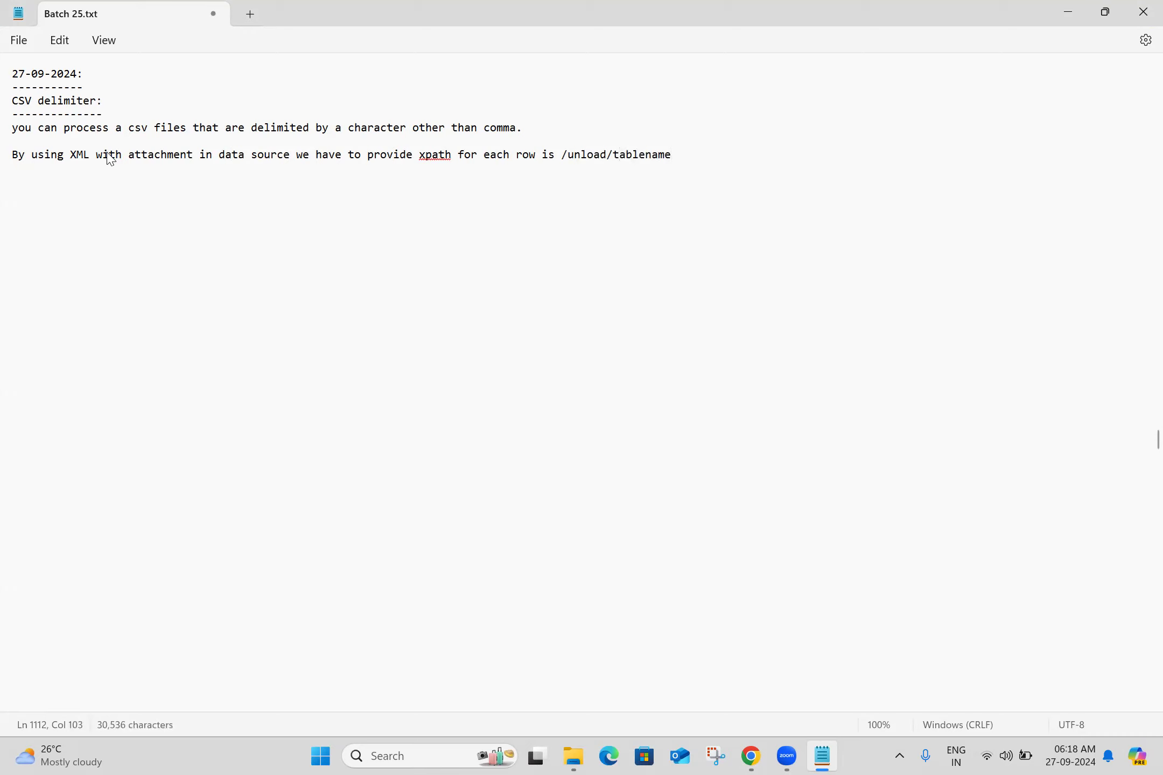
key("Return")
- Switch back to ServiceNow in Chrome and load all records from the Naresh IT Demo Data 4 data source
key("alt+Tab")
scroll(1137, 538, "down", 2)
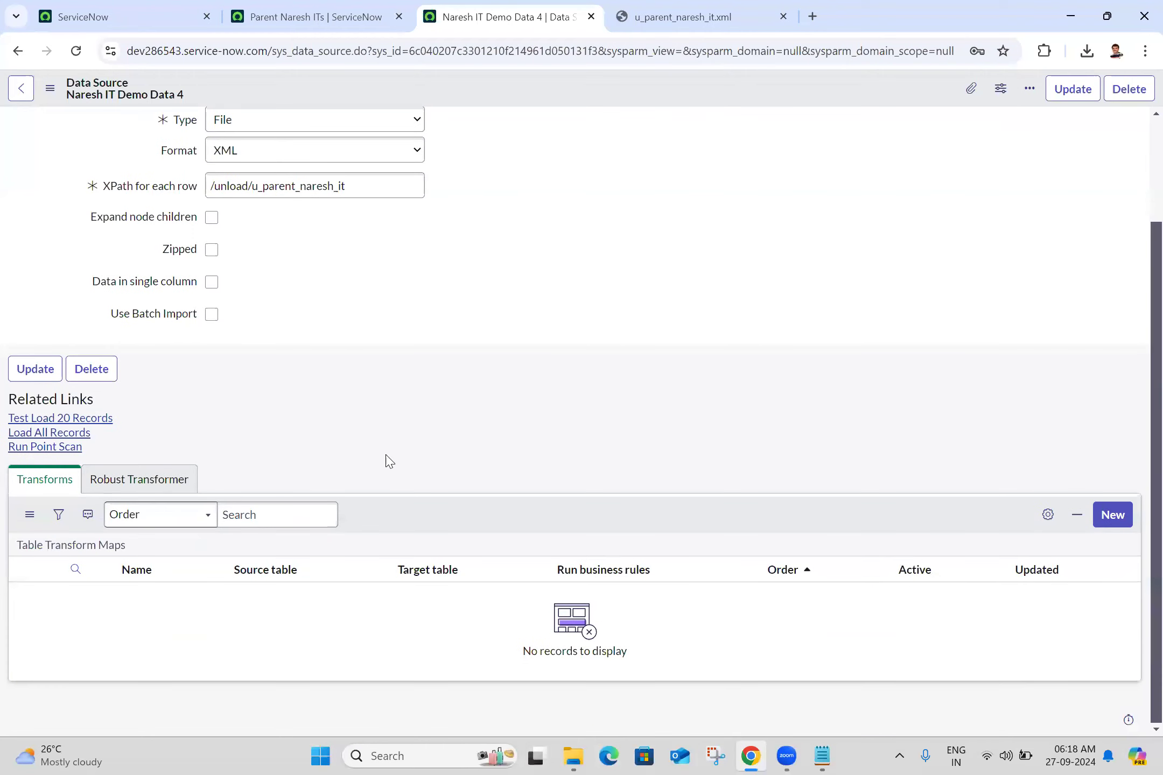
left_click(17, 439)
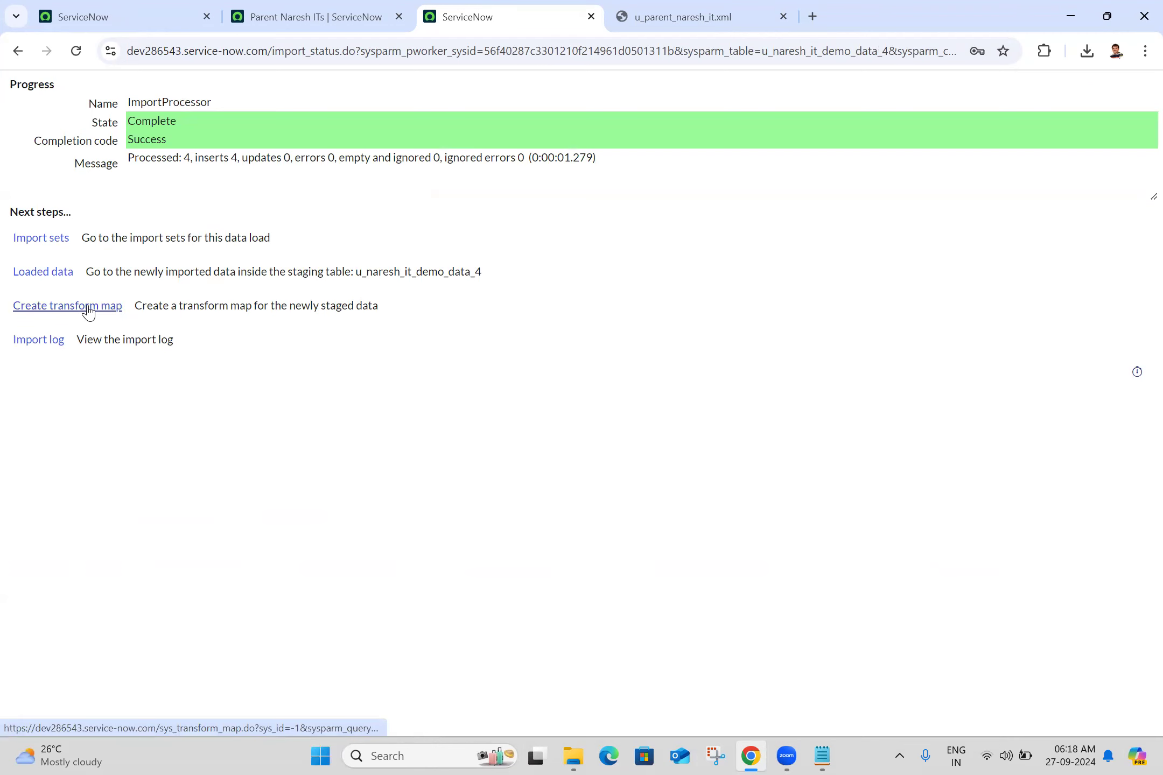
- Search the application navigator for transform map, and return to the import progress page
left_click(162, 10)
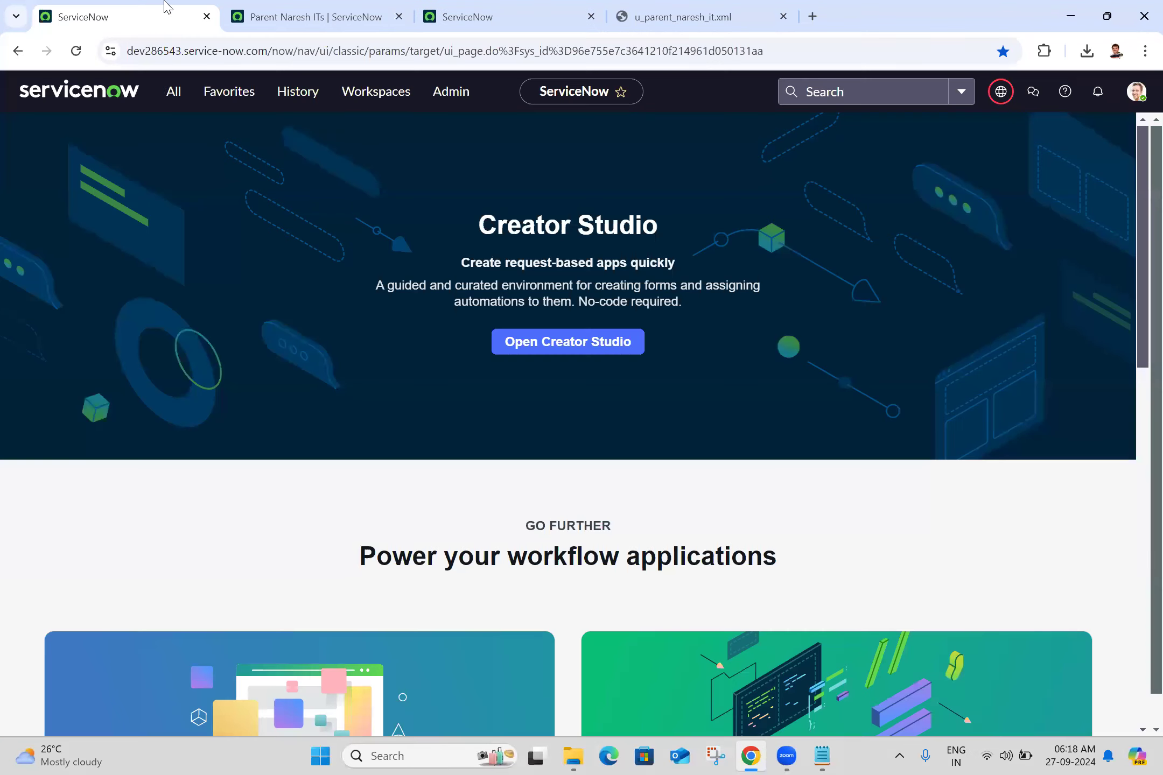
left_click(174, 91)
type("tr")
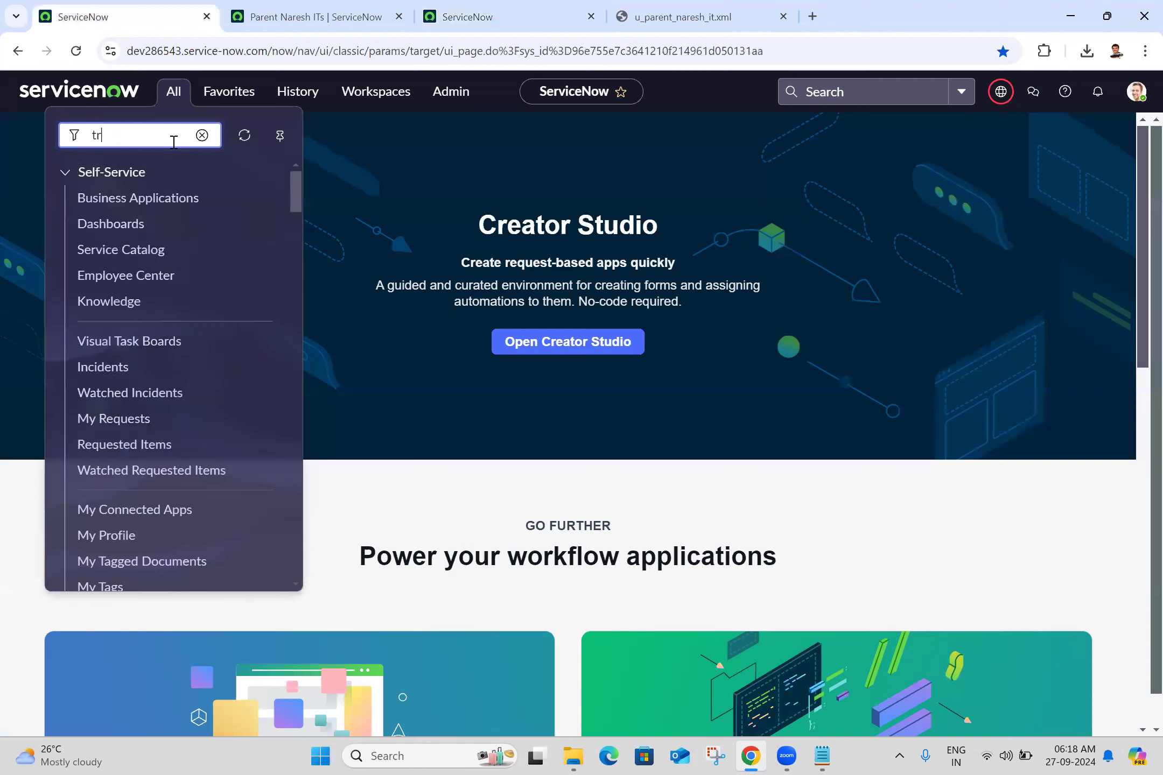
type("ansform map")
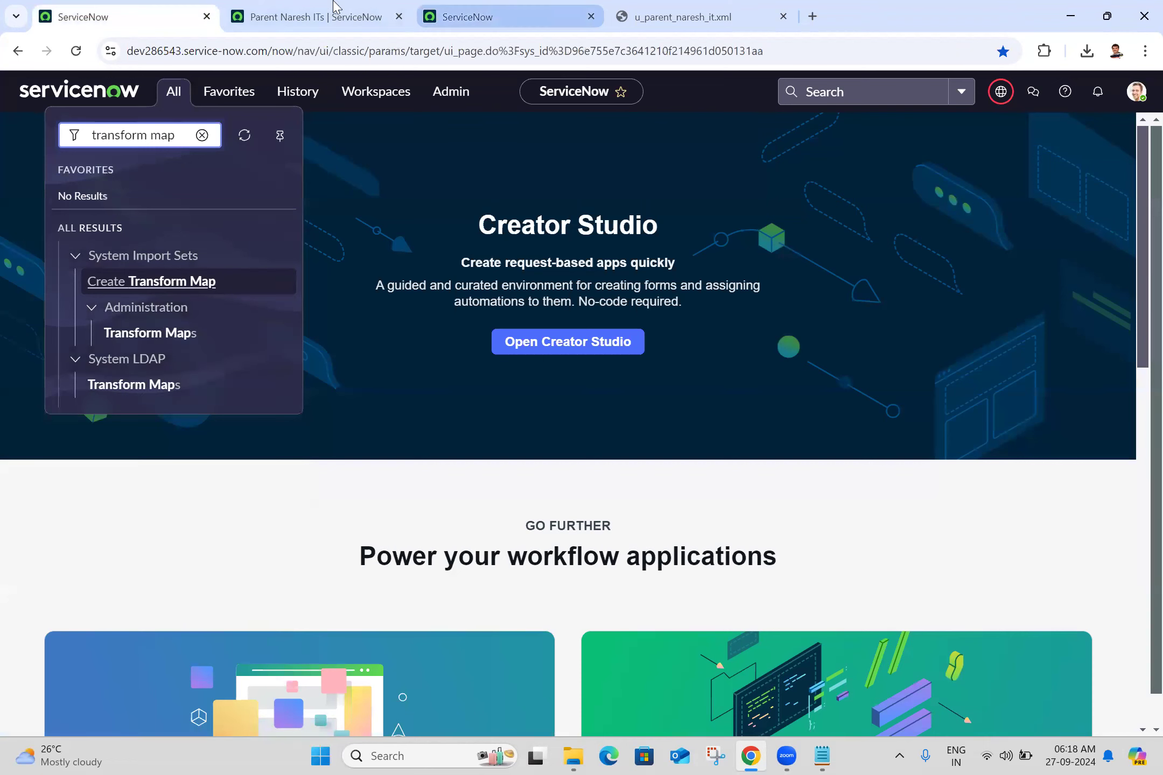
left_click(497, 6)
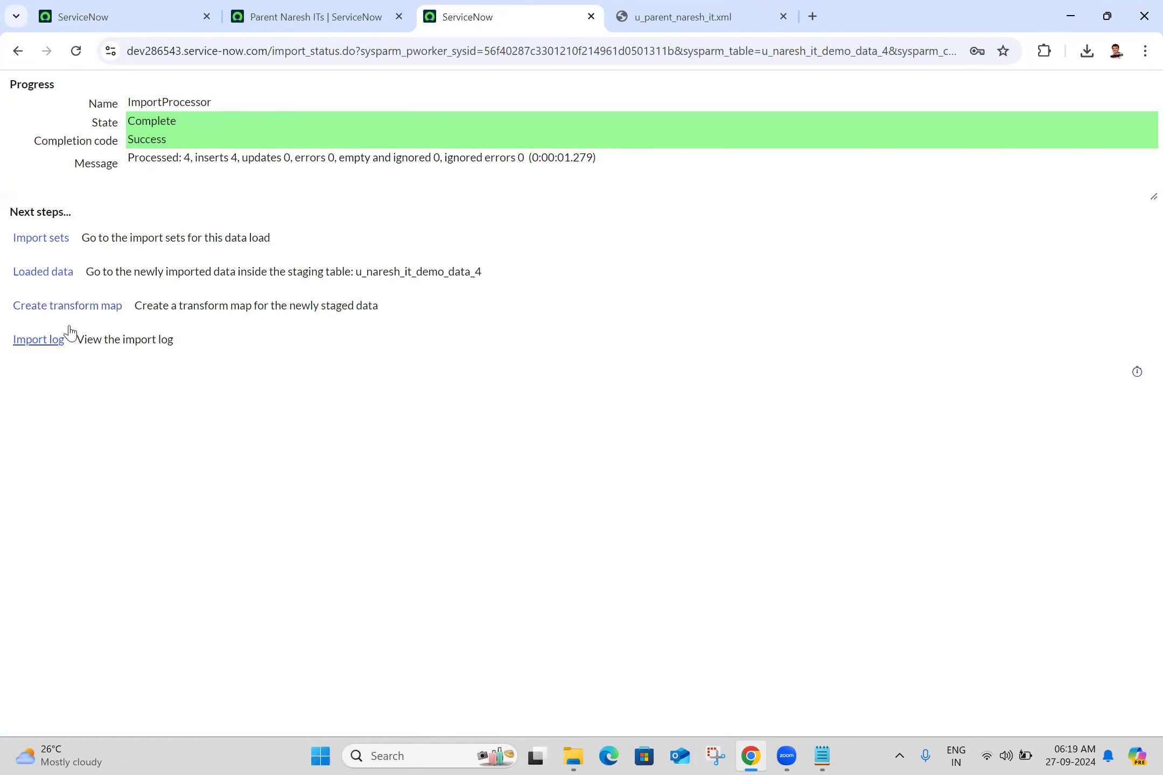
- Create a transform map for the newly staged data and name it Naresh IT Demo Data 4
left_click(98, 303)
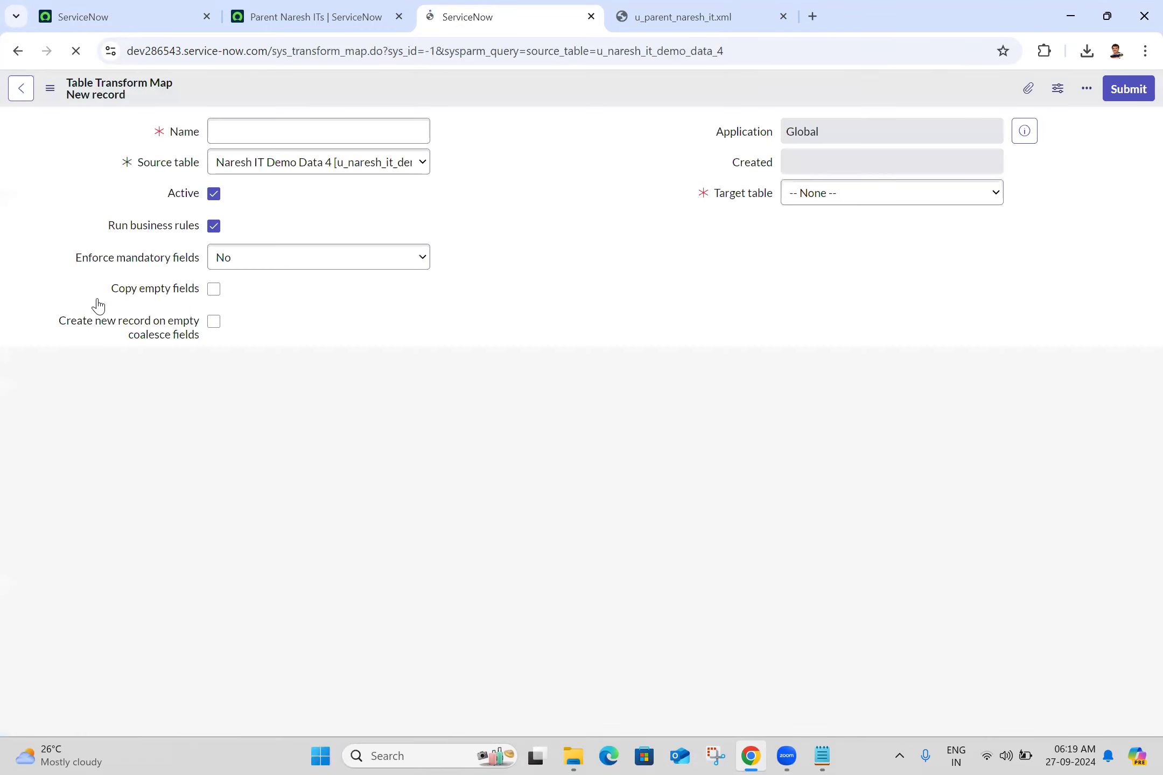
left_click(244, 142)
type("N")
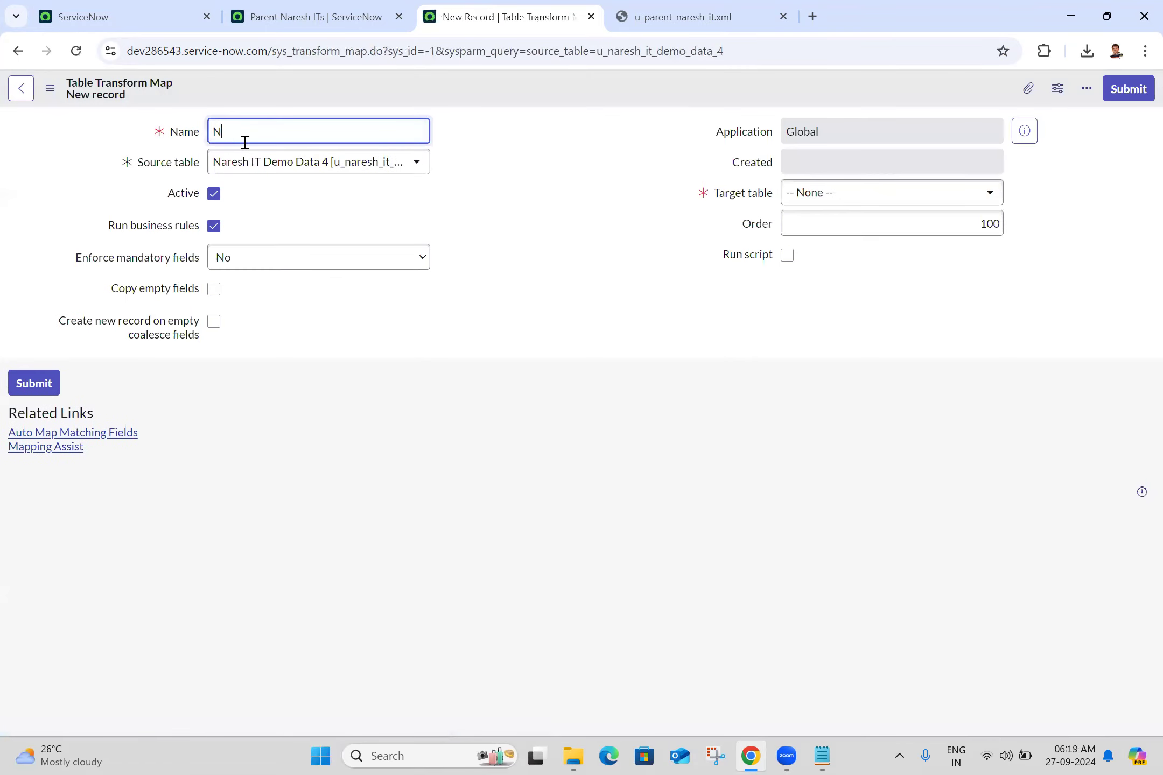
type("atresh")
key("BackSpace")
key("BackSpace")
key("BackSpace")
key("BackSpace")
type("resh IT Demo Data 4")
- Set the transform map's target table to Parent Naresh IT [u_parent_naresh_it] and save the record
left_click(810, 195)
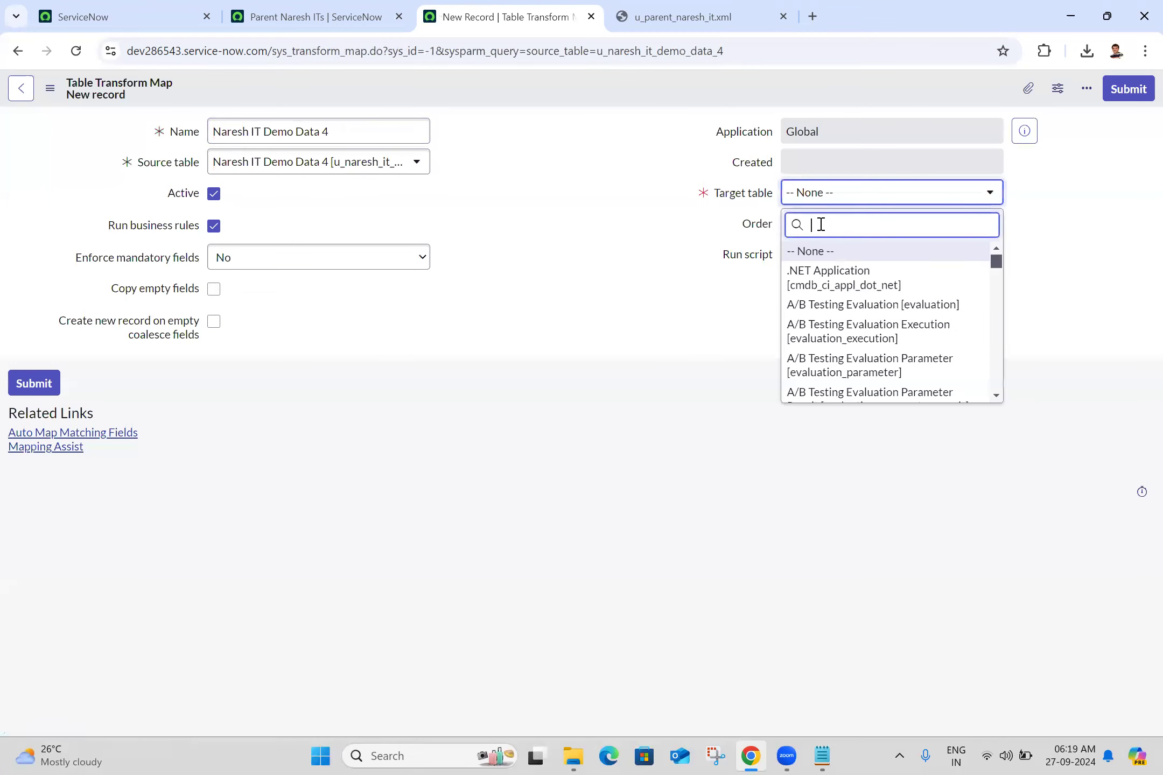
type("naresh itr")
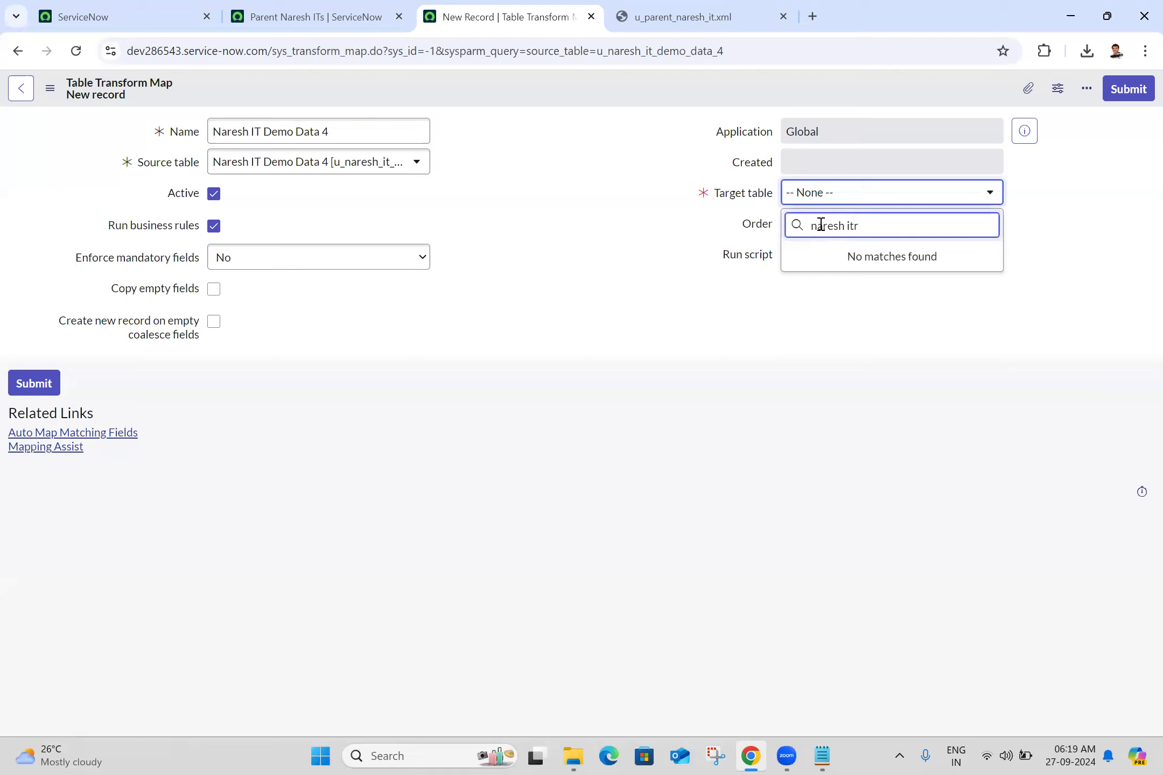
key("BackSpace")
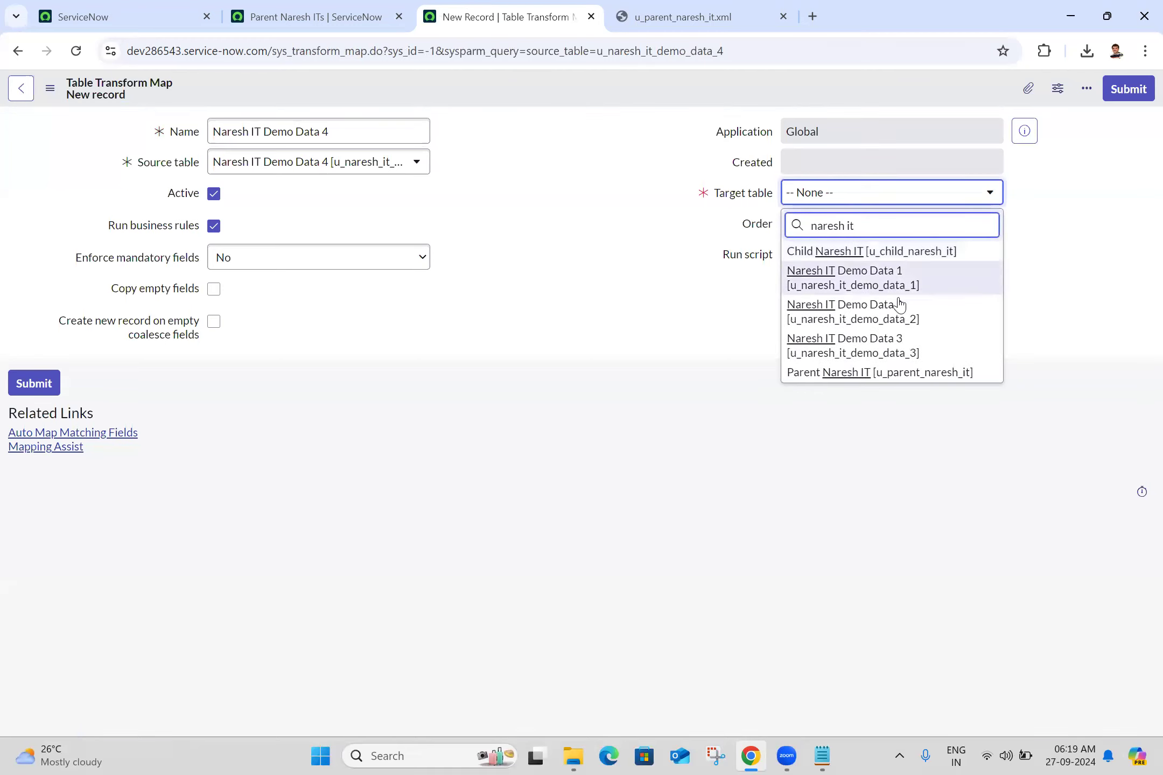
left_click(873, 377)
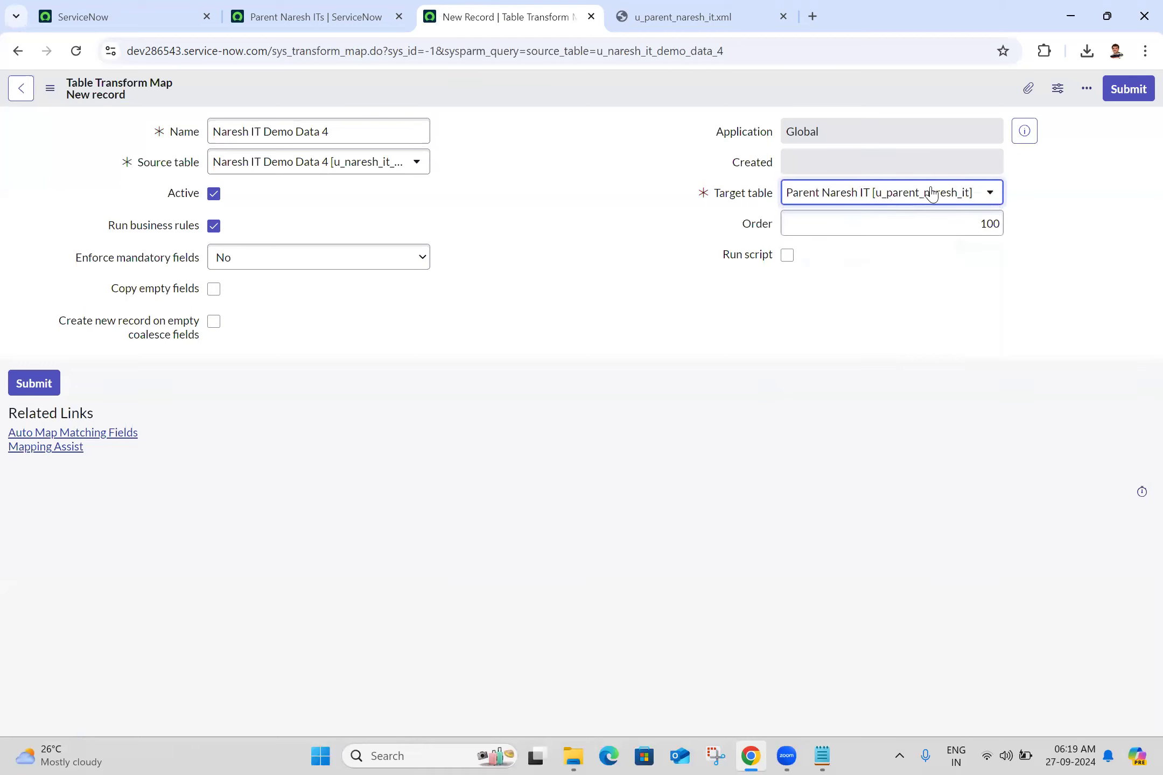
left_click(50, 88)
left_click(78, 104)
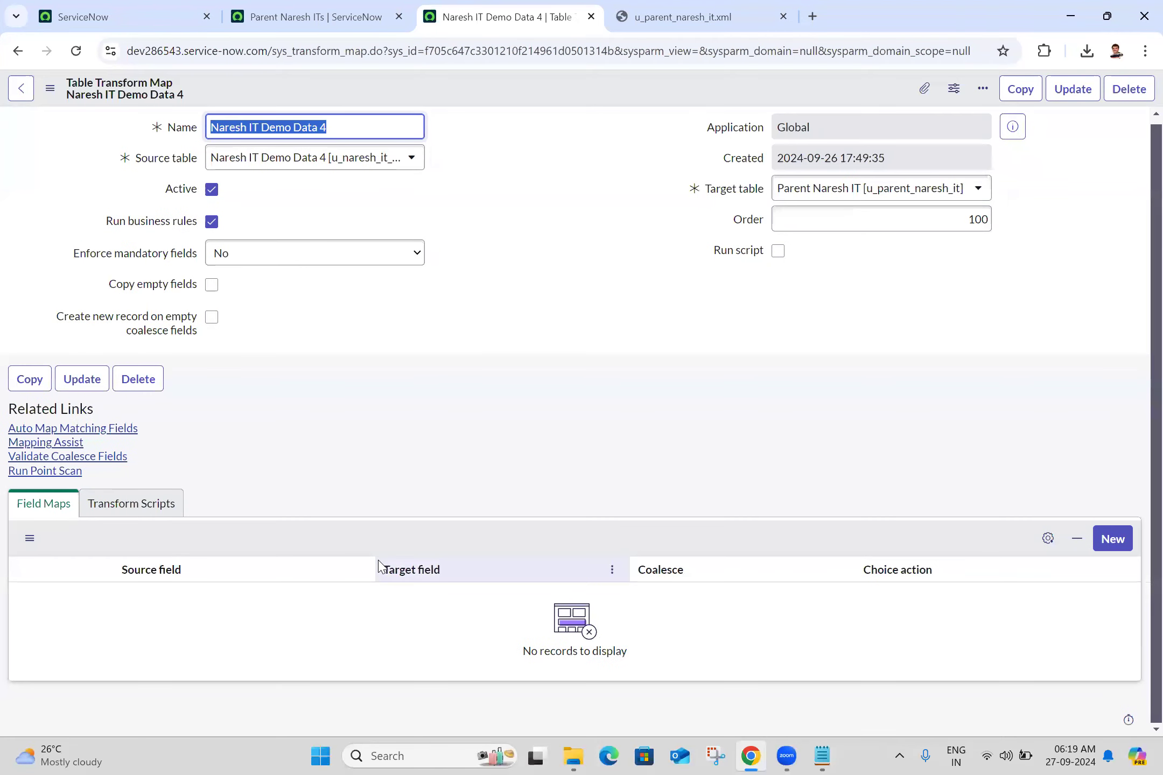
- Auto-map the matching fields and run the Naresh IT Demo Data 4 transform on its import set
left_click(79, 429)
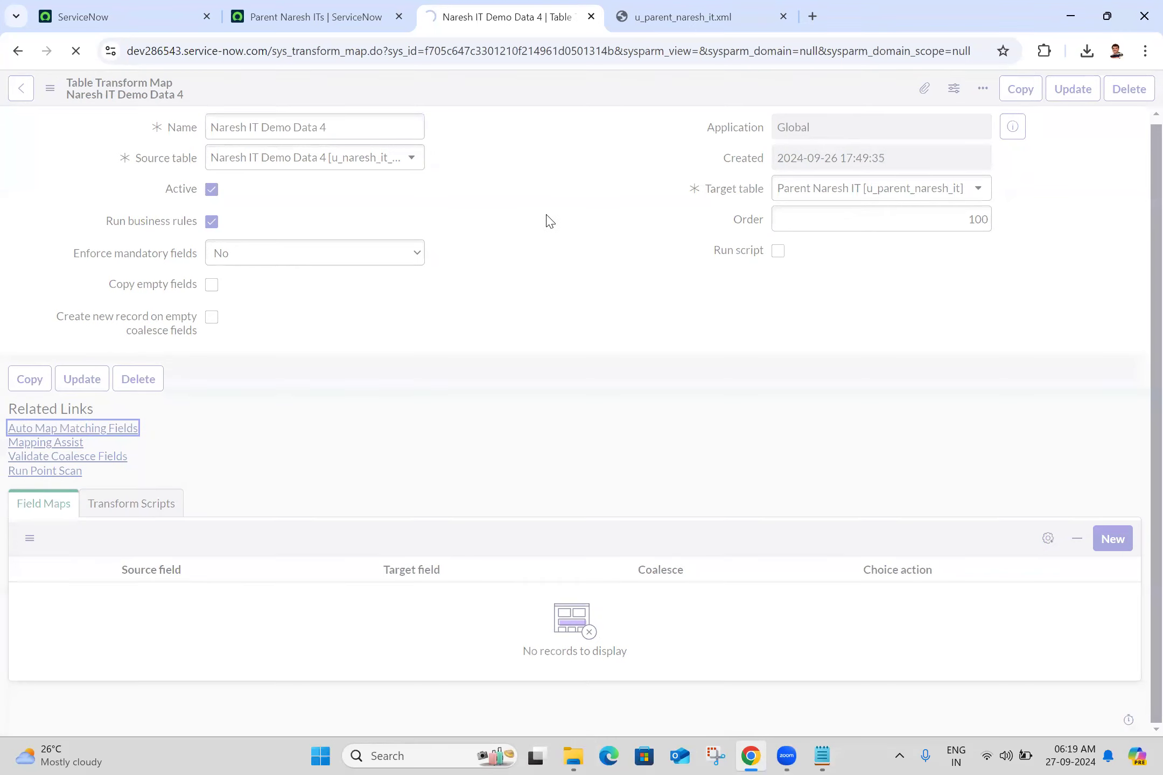
scroll(1137, 345, "down", 3)
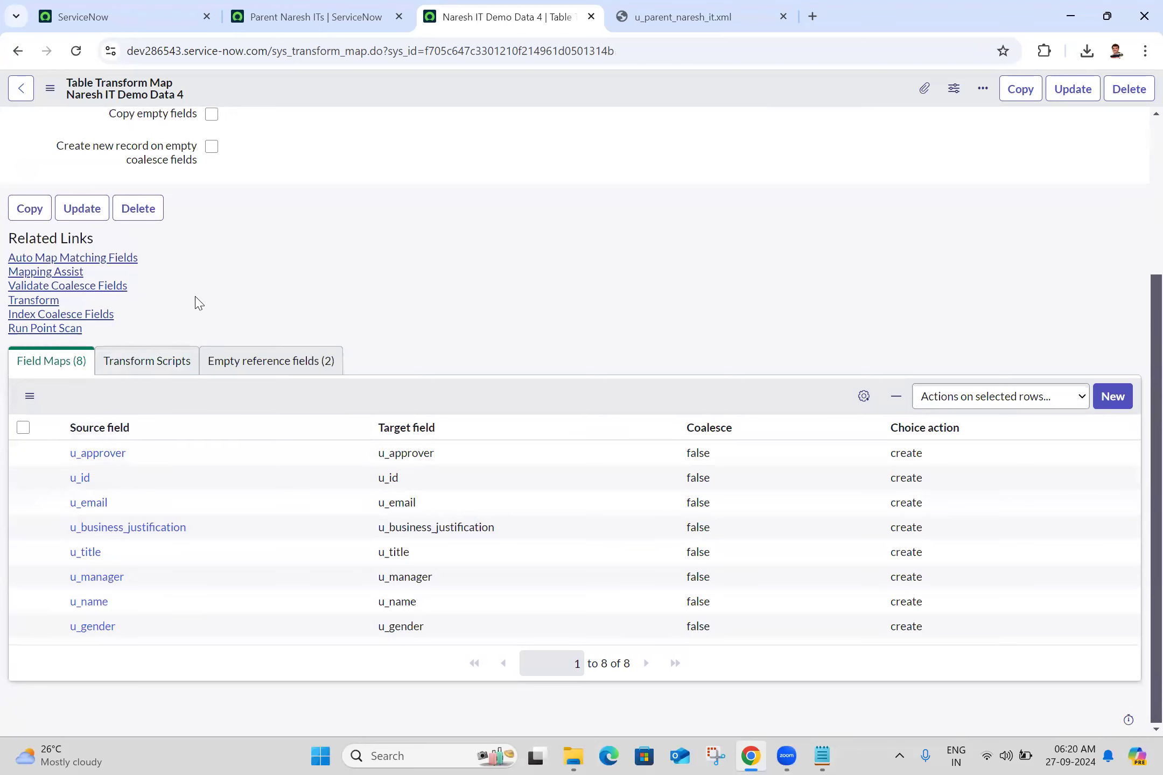
left_click(41, 302)
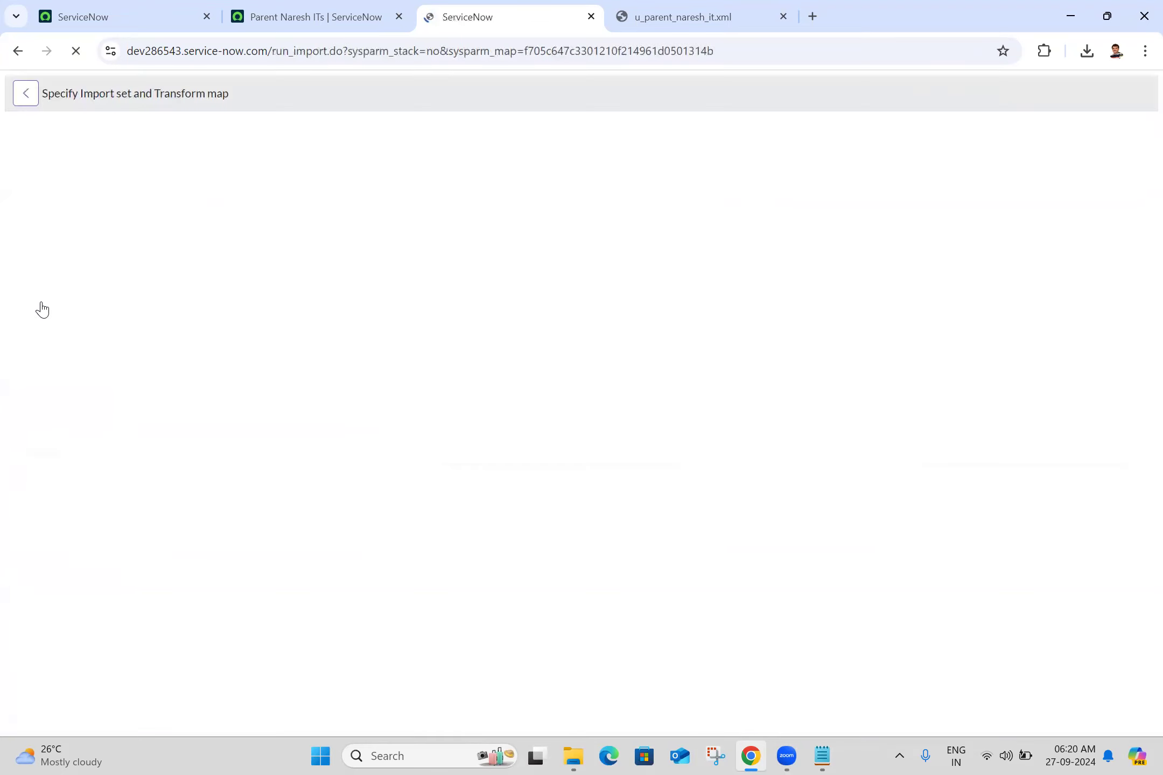
left_click(66, 379)
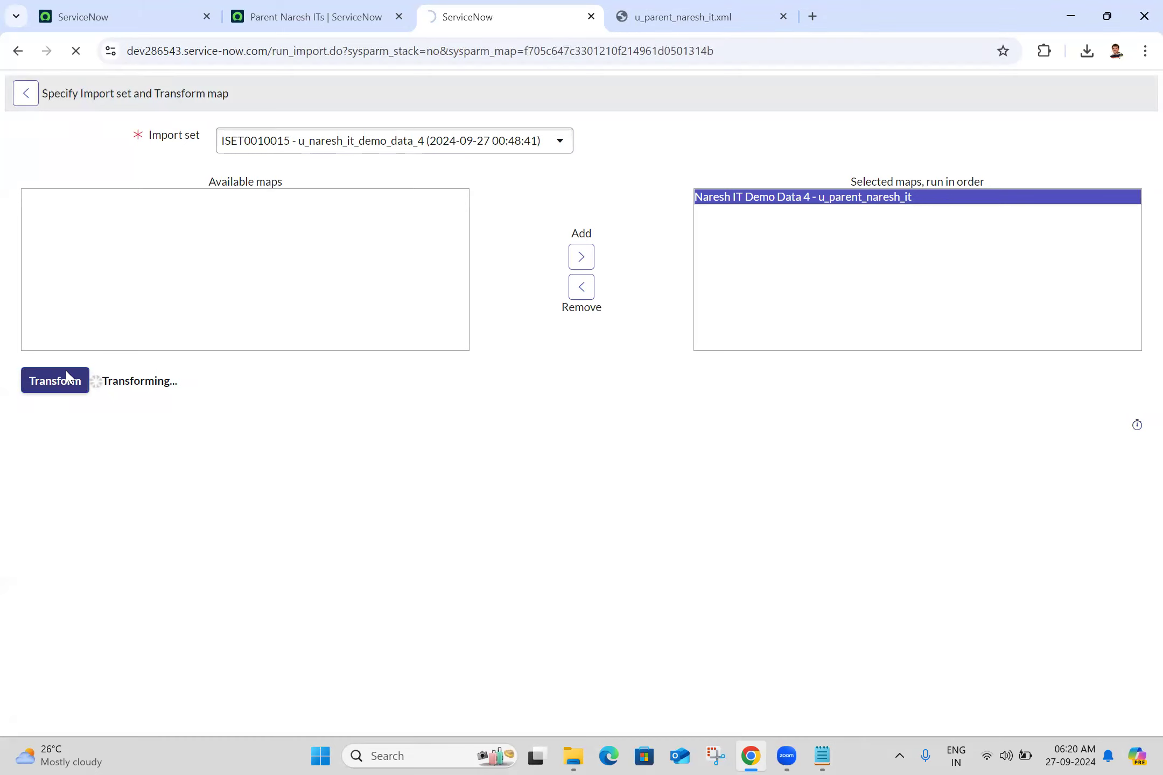
- Refresh the Parent Naresh ITs list and compare the imported records with the u_parent_naresh_it.xml file
left_click(262, 5)
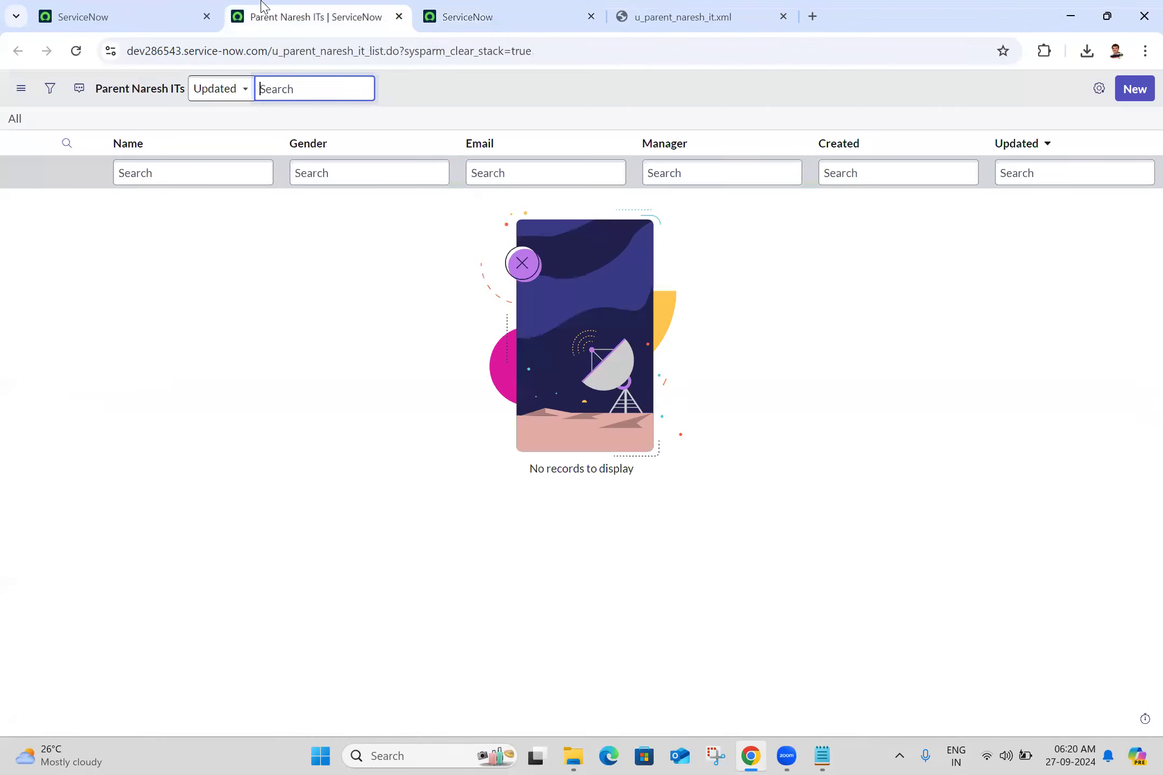
left_click(76, 60)
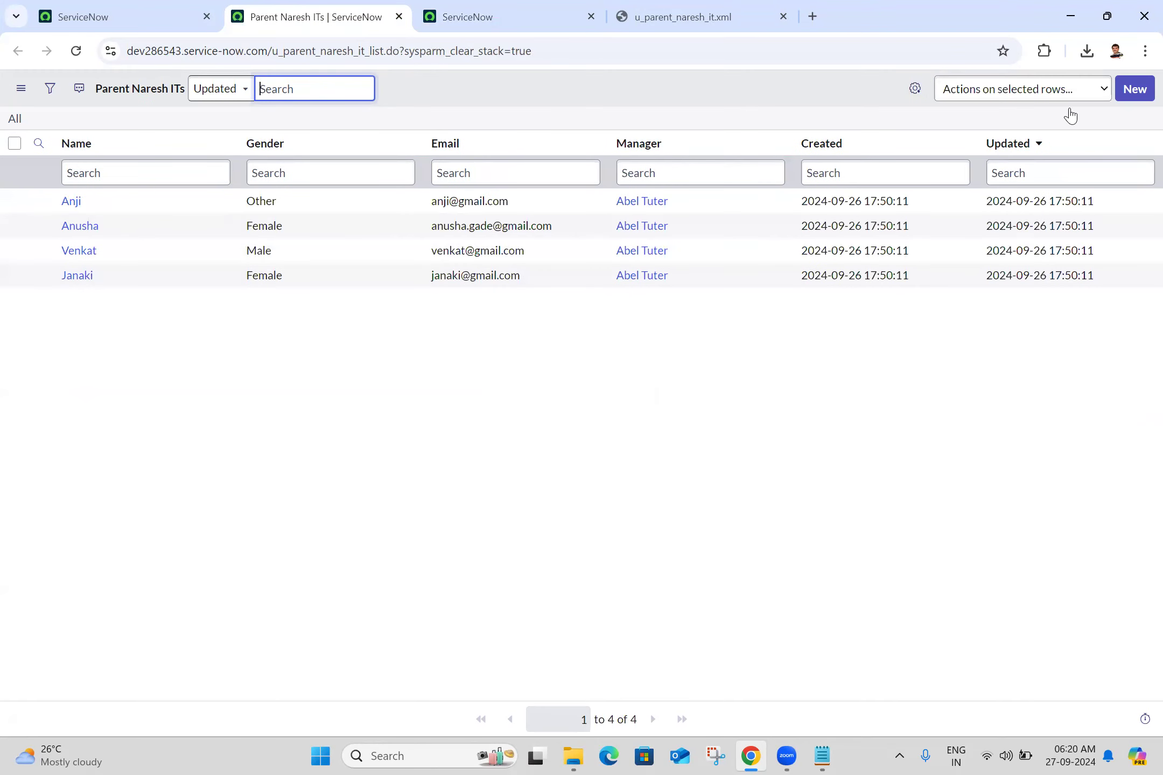
left_click(254, 473)
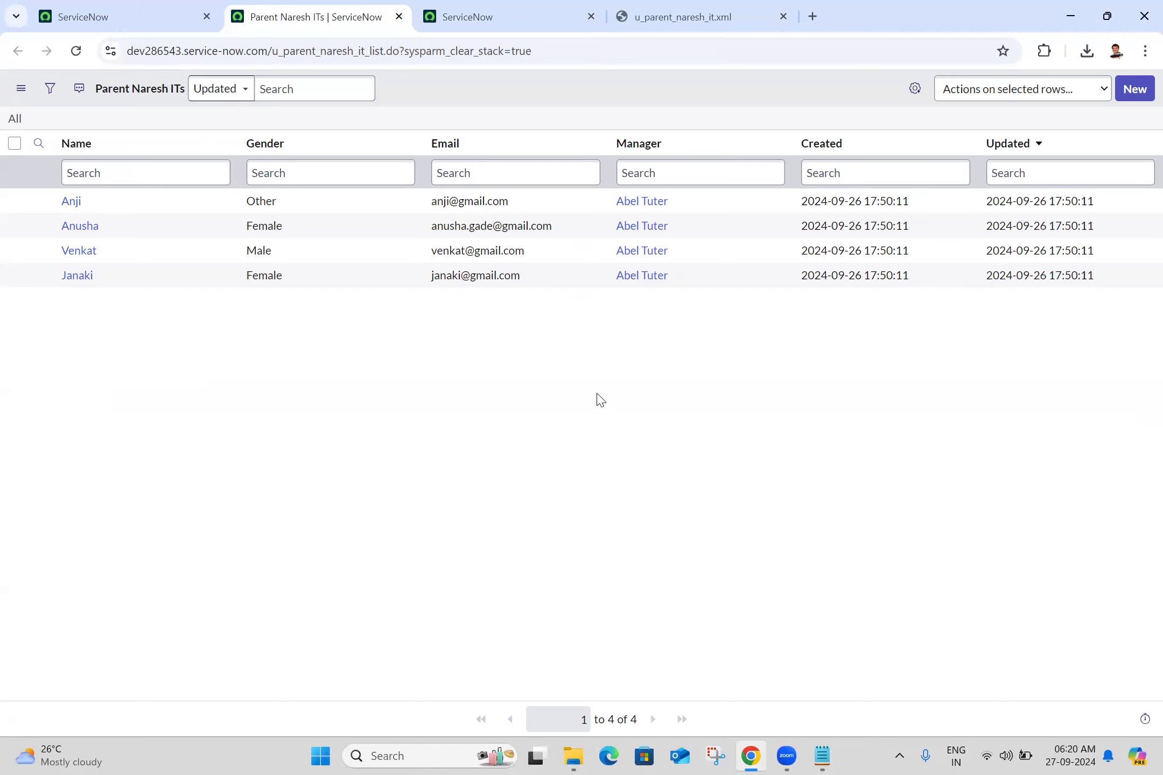
left_click(622, 7)
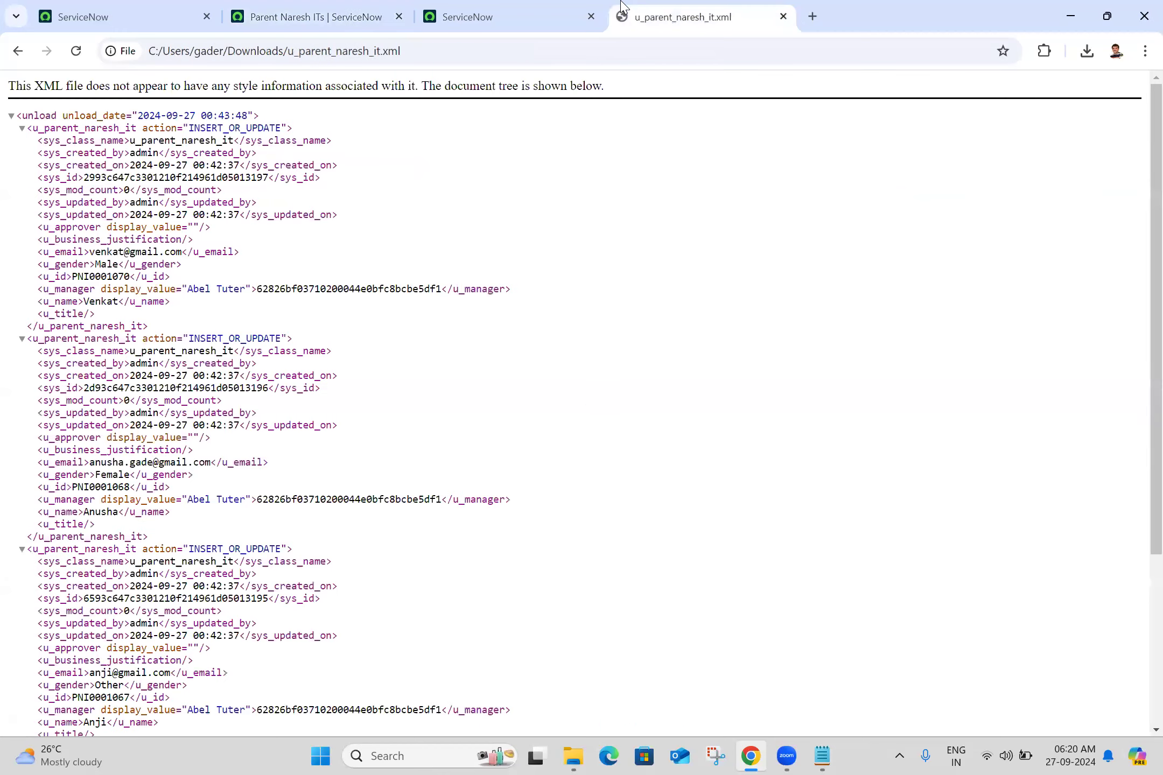
left_click(462, 7)
left_click(299, 6)
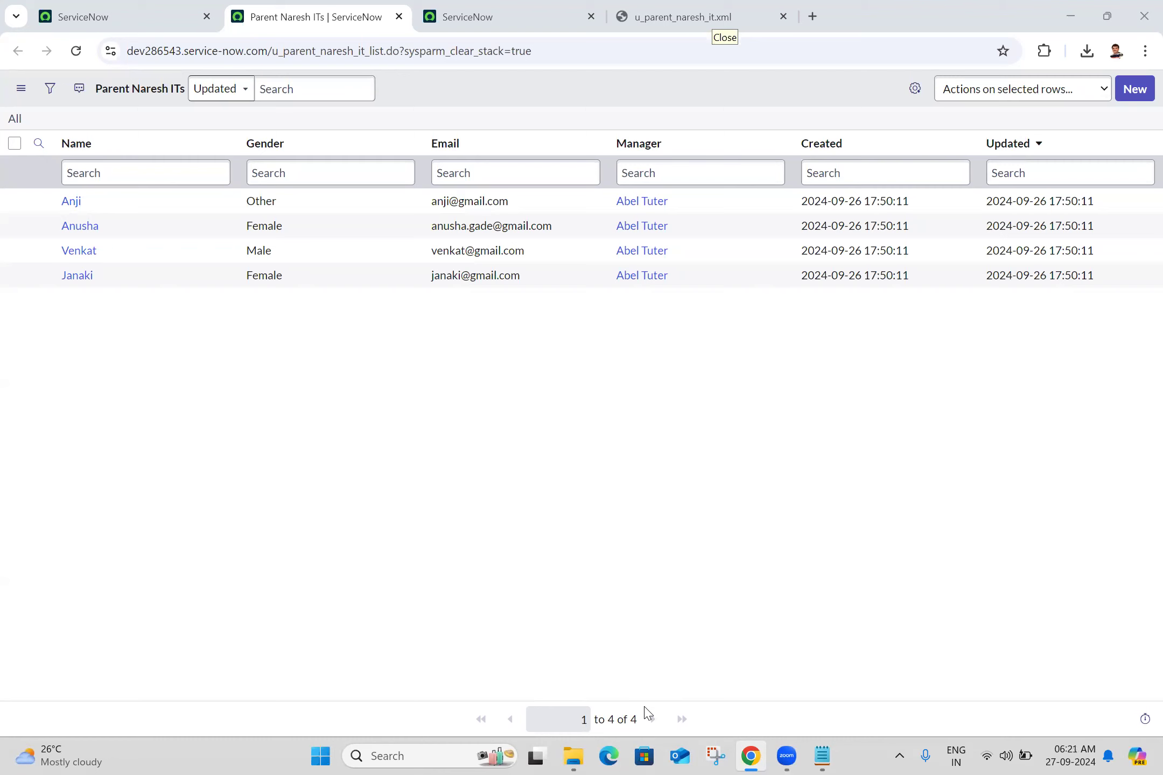
- Close the finished import page and the u_parent_naresh_it.xml file in the browser
left_click(137, 8)
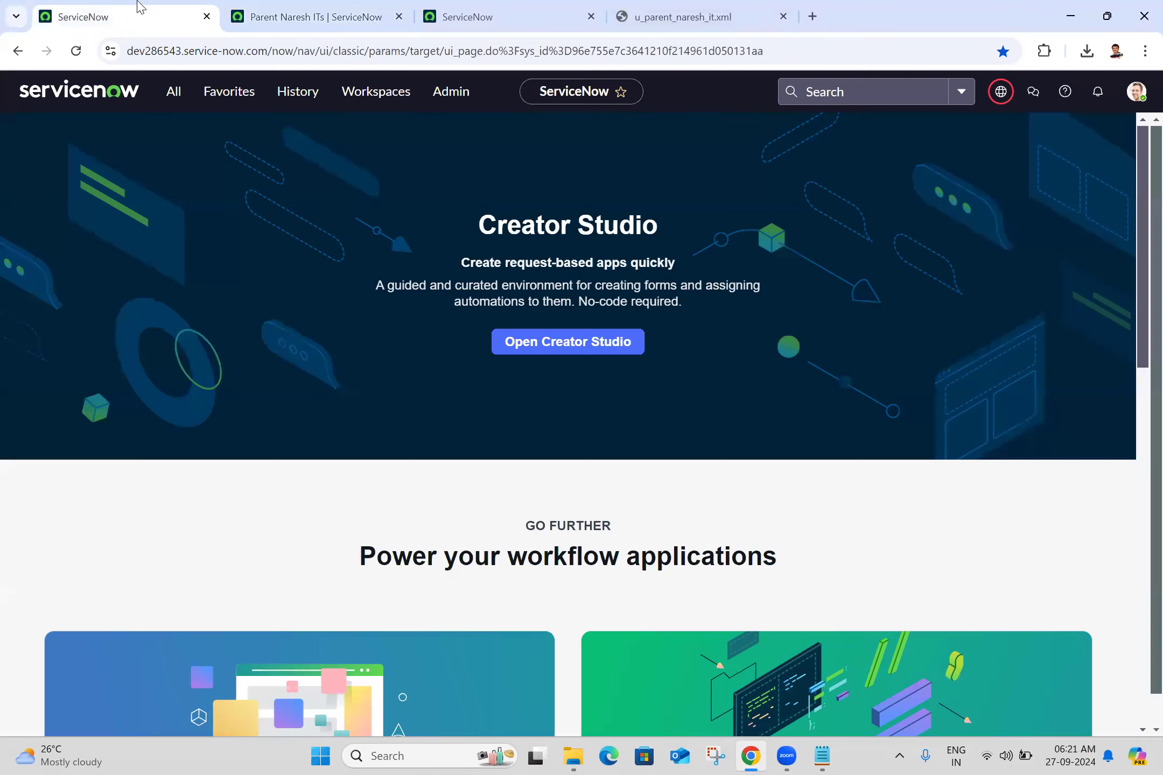
right_click(138, 8)
left_click(333, 6)
right_click(333, 6)
left_click(330, 7)
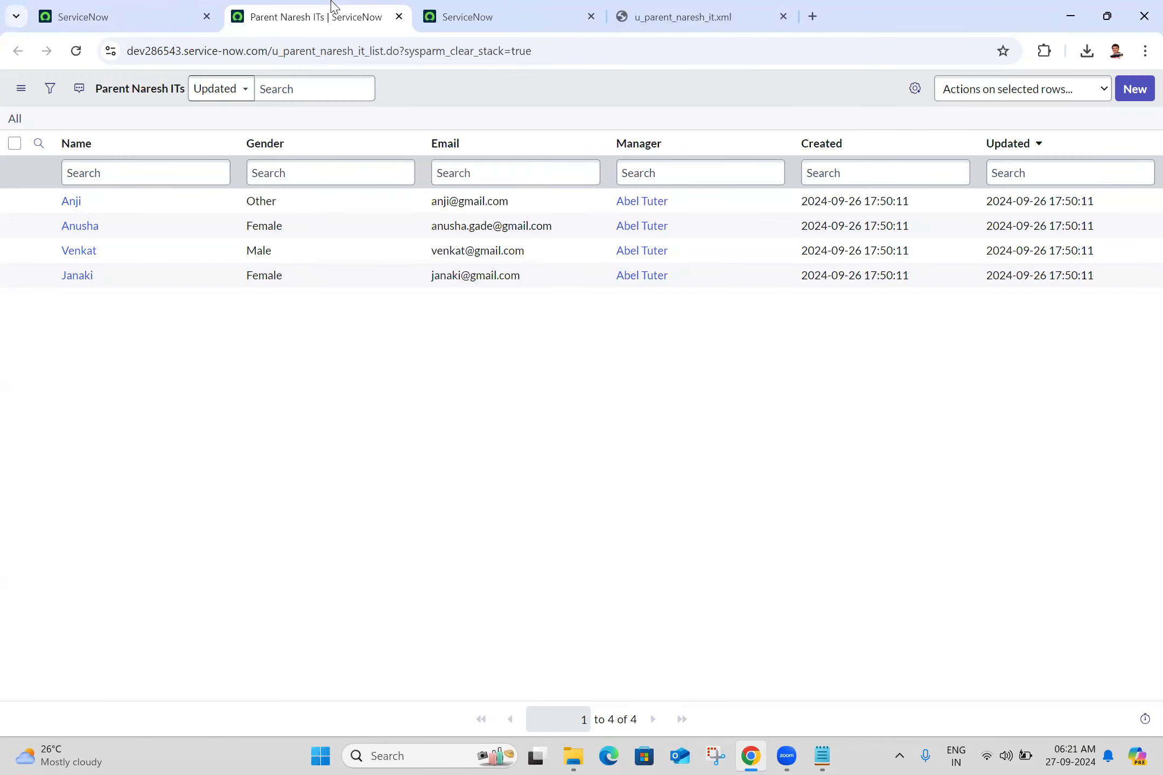
left_click(560, 6)
left_click(591, 17)
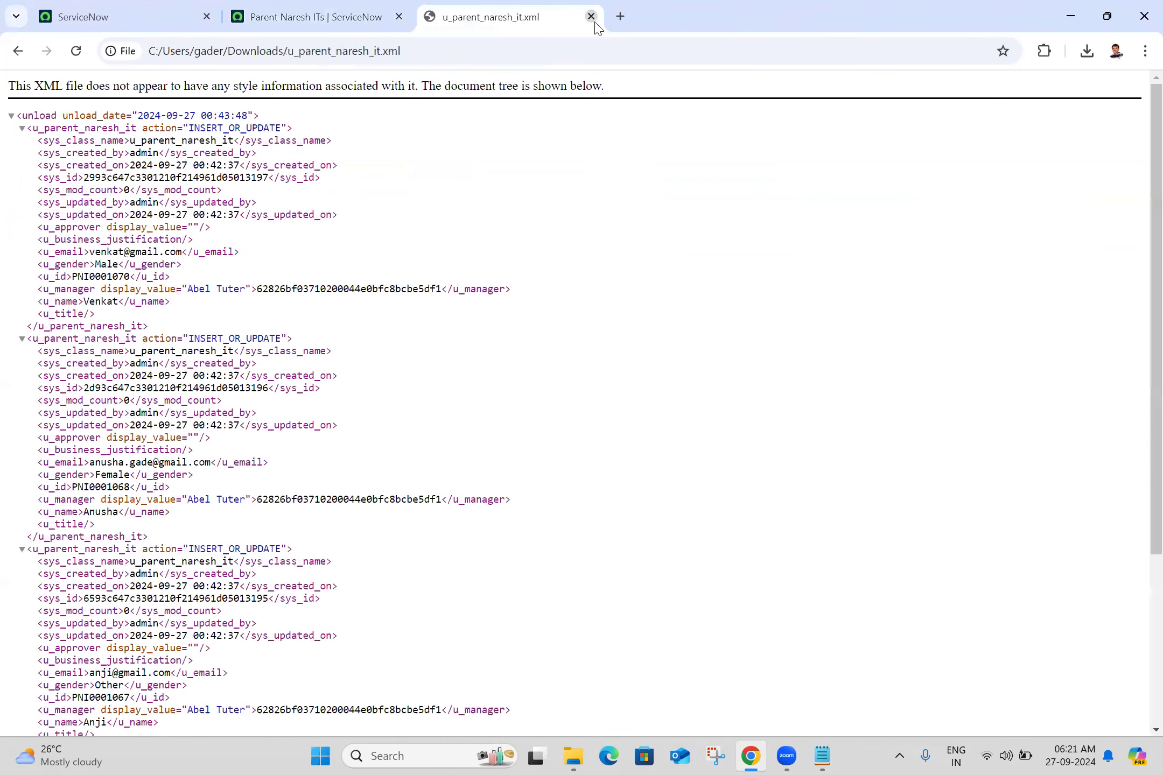
left_click(591, 17)
- Open the Batch 25 - dev199049 ServiceNow instance in a new browser tab and bring up its list of tables
left_click(428, 16)
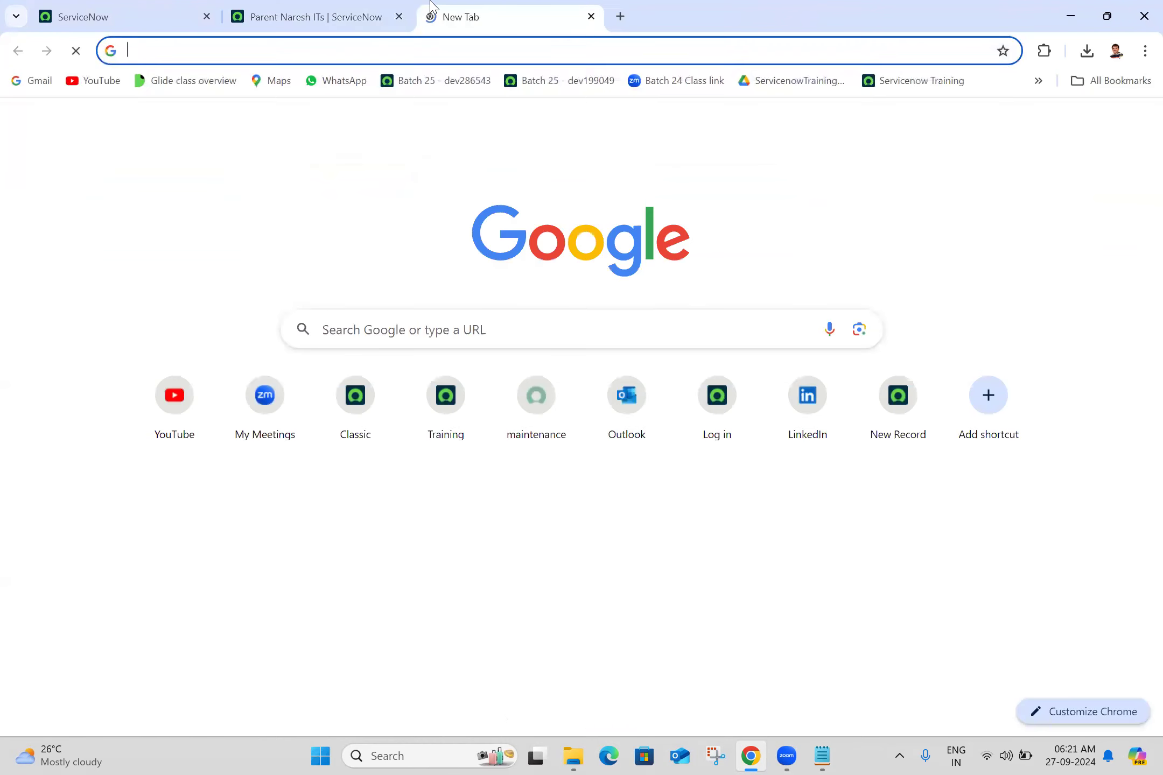
left_click(573, 80)
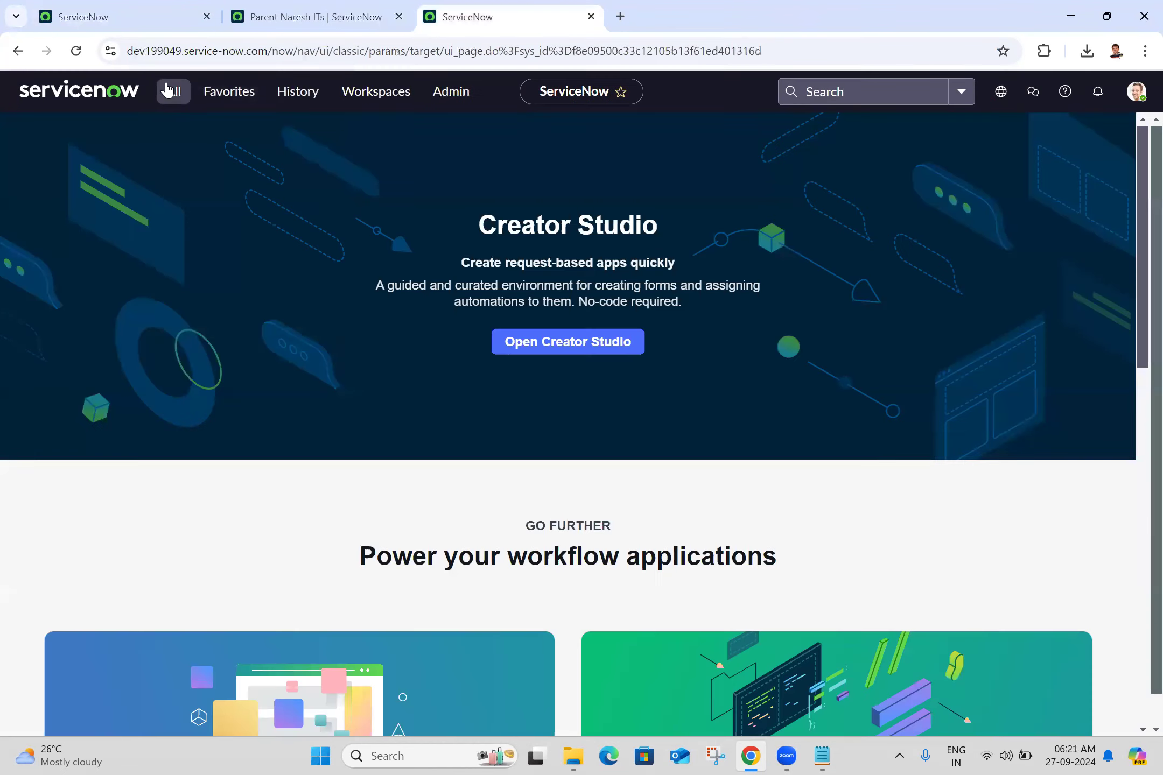
left_click(172, 91)
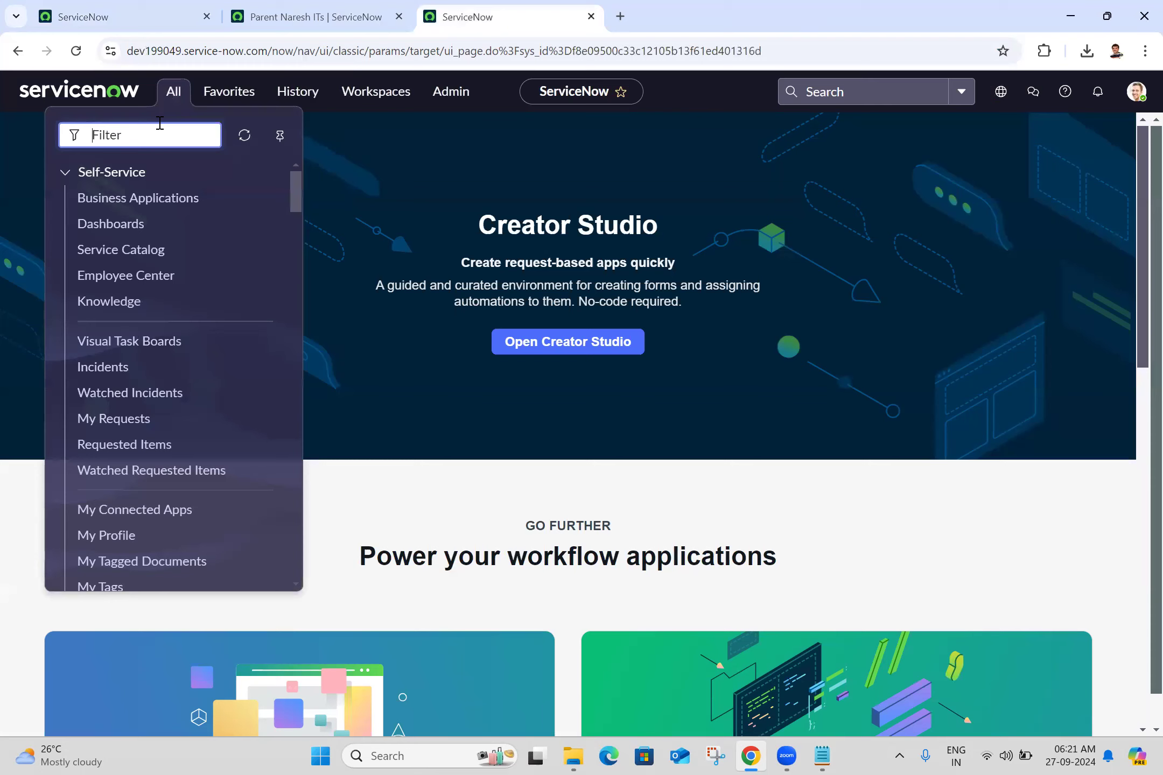
type("tables")
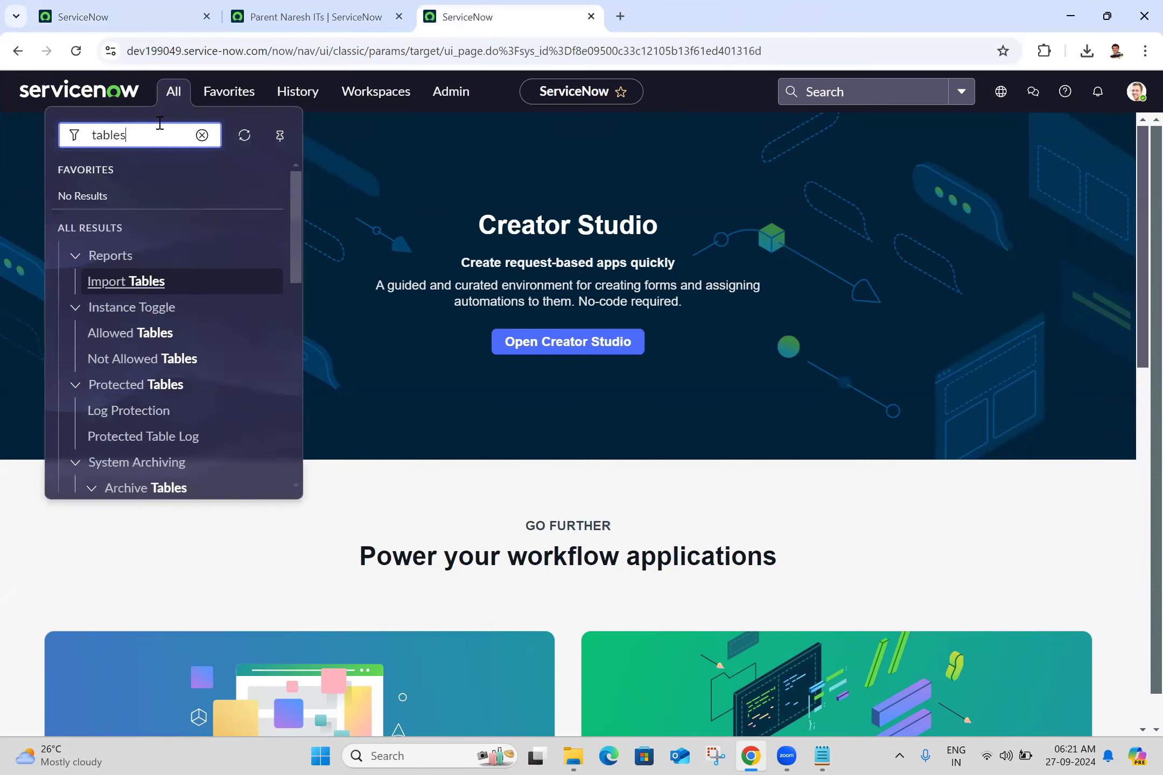
left_click(300, 358)
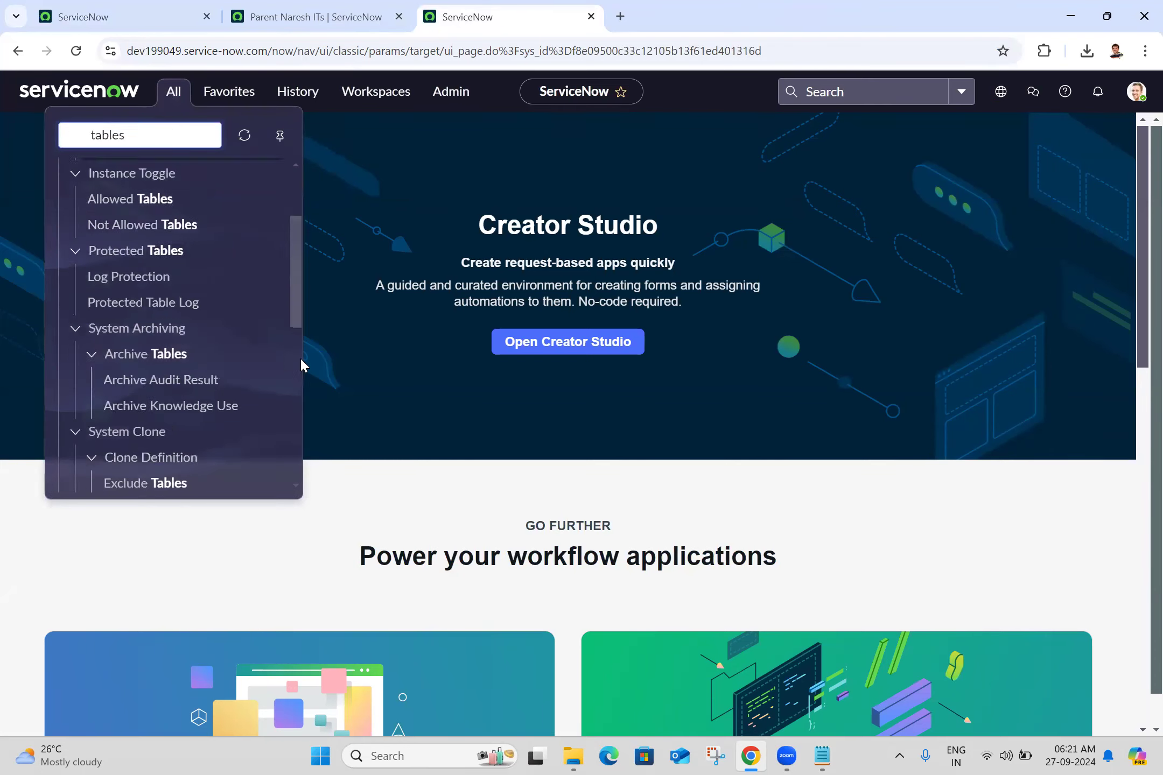
middle_click(100, 380)
left_click(710, 7)
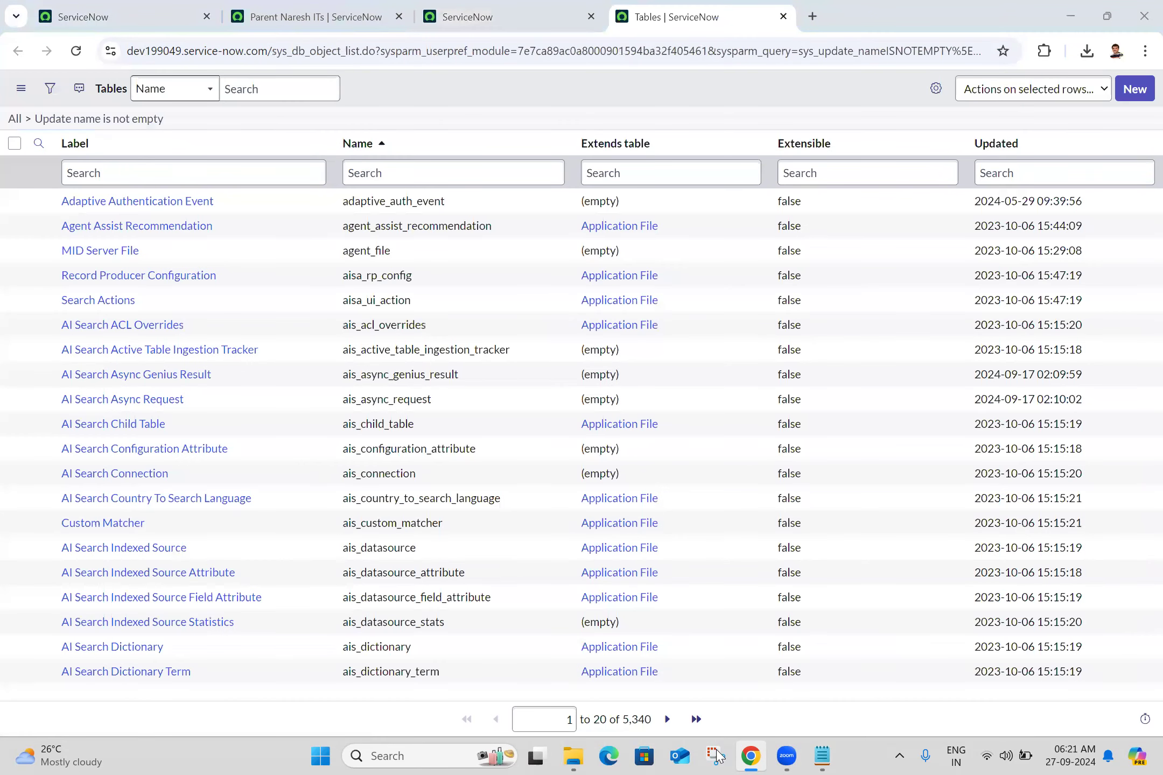
- Create a table labelled Veda IT with the name u_veda_it and save its record
left_click(1137, 90)
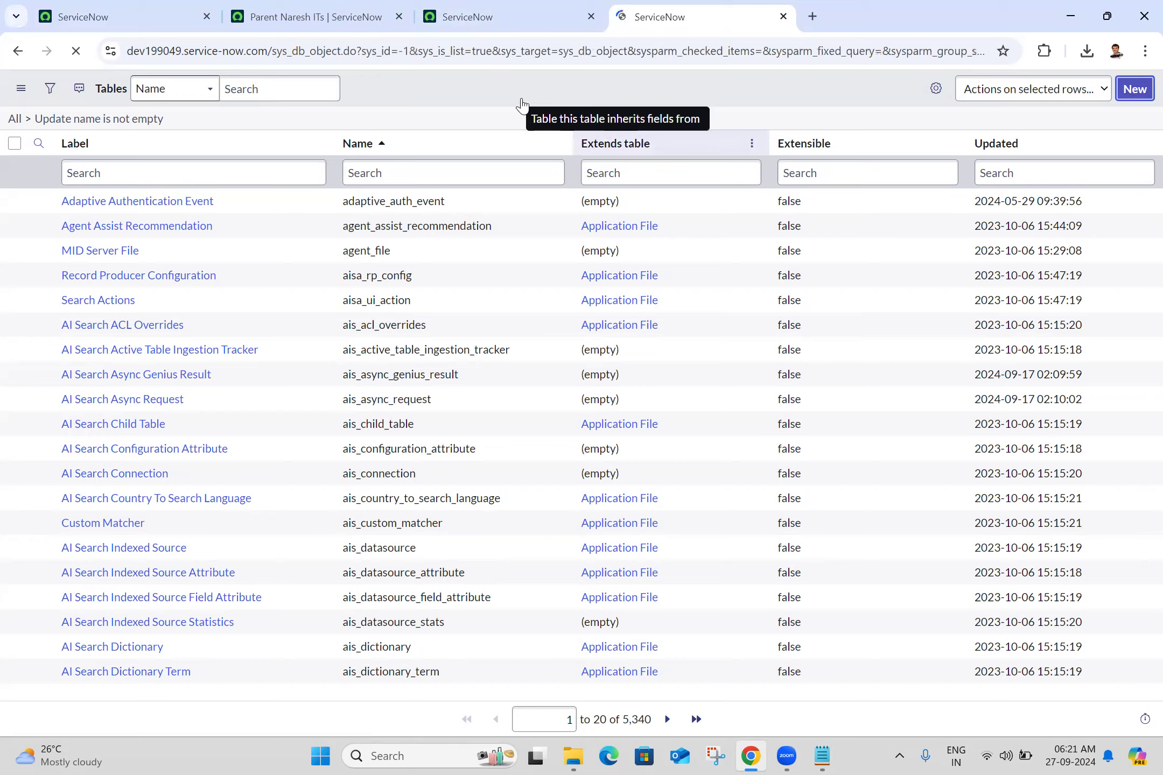
left_click(293, 143)
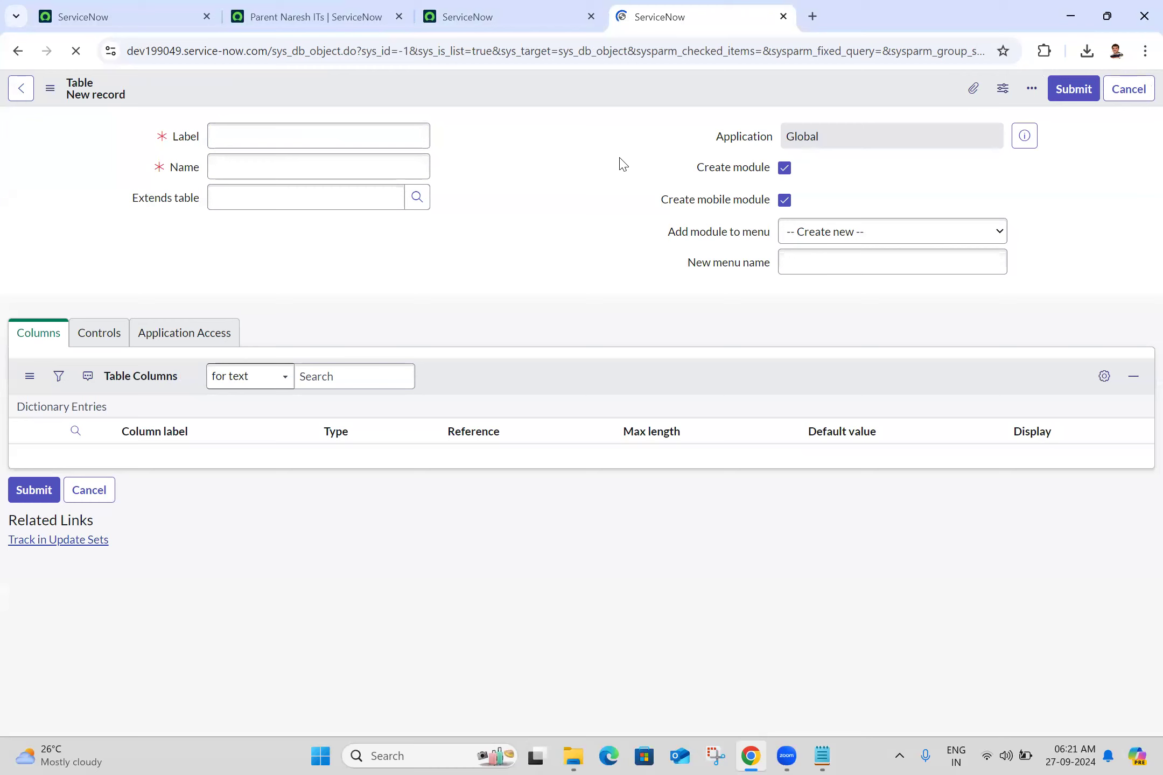
left_click(374, 136)
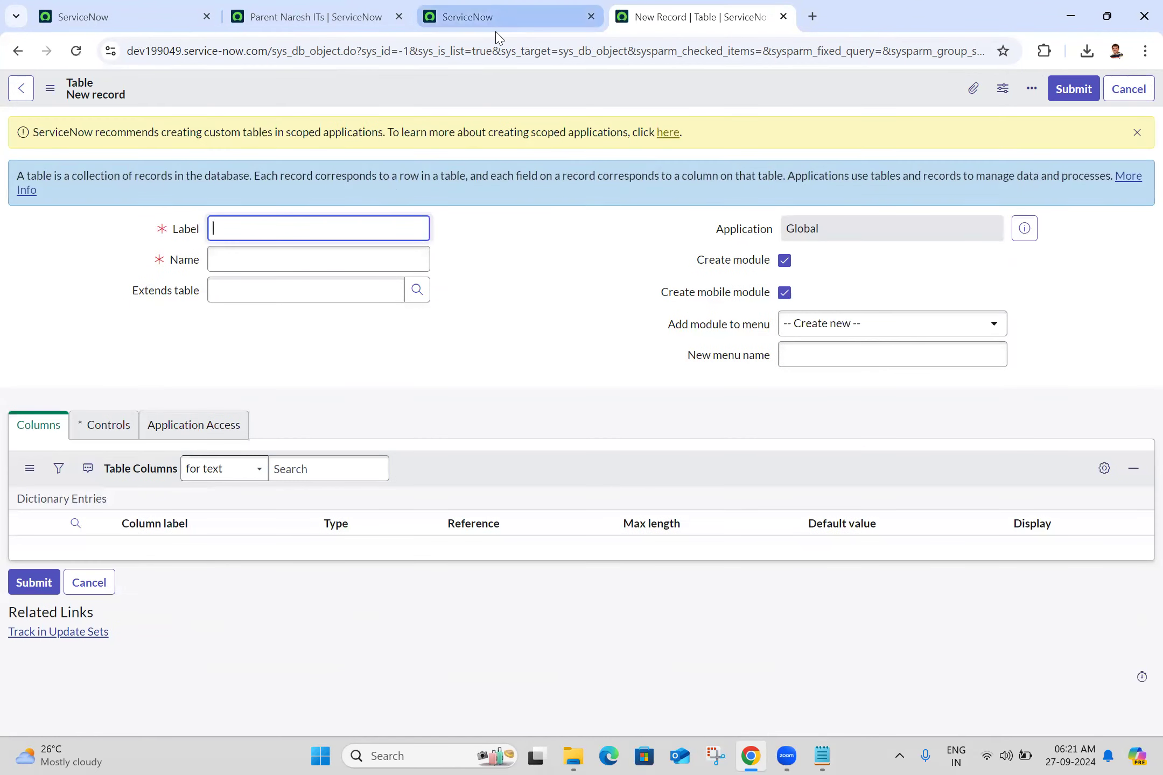
type("Veda IT")
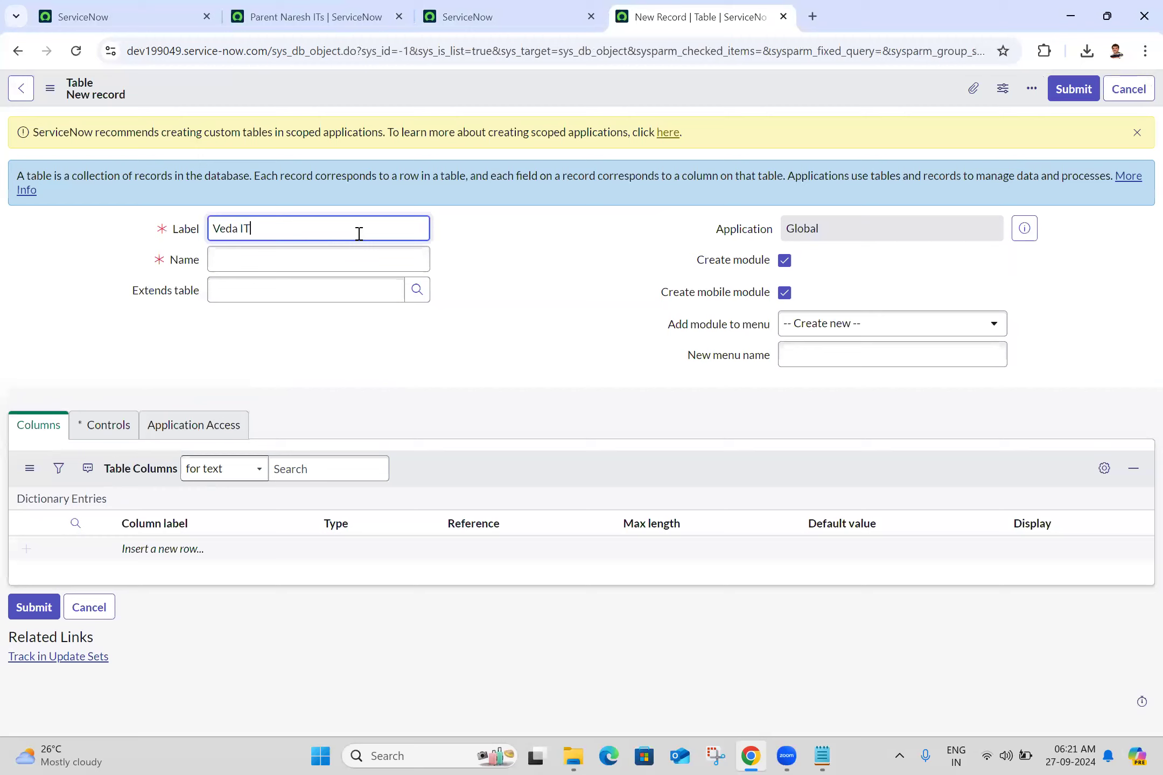
left_click(556, 230)
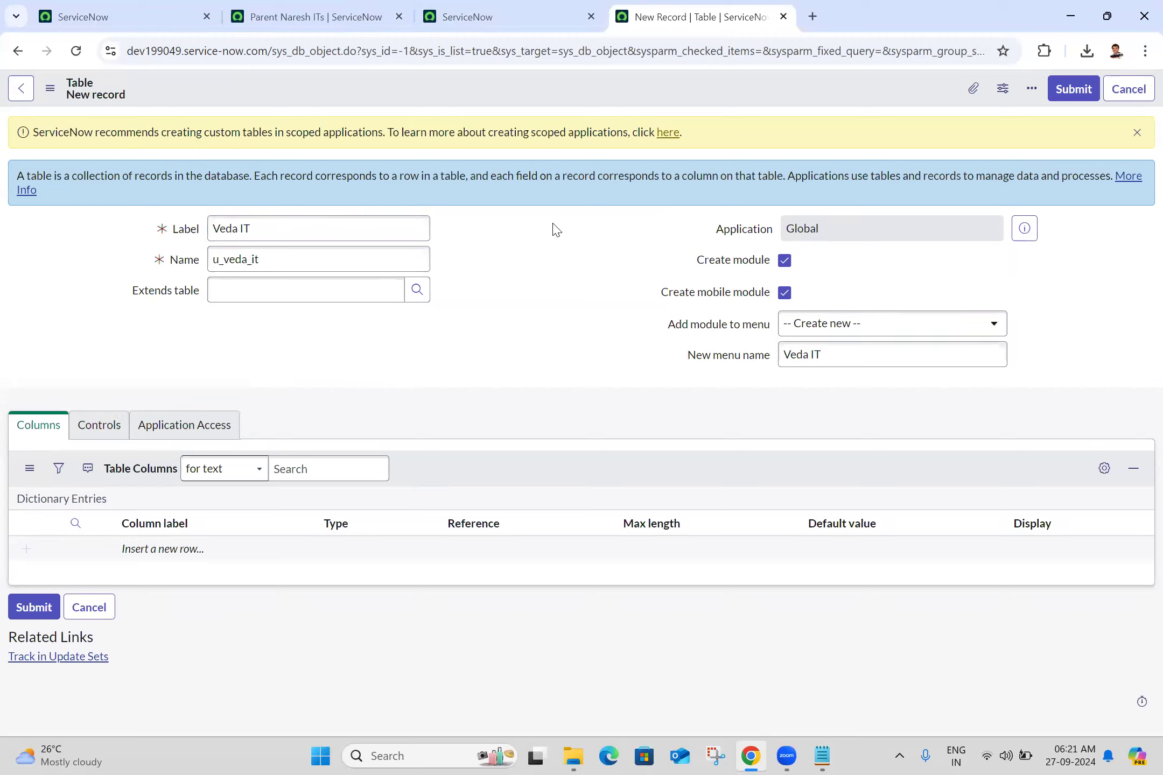
left_click(51, 91)
left_click(86, 103)
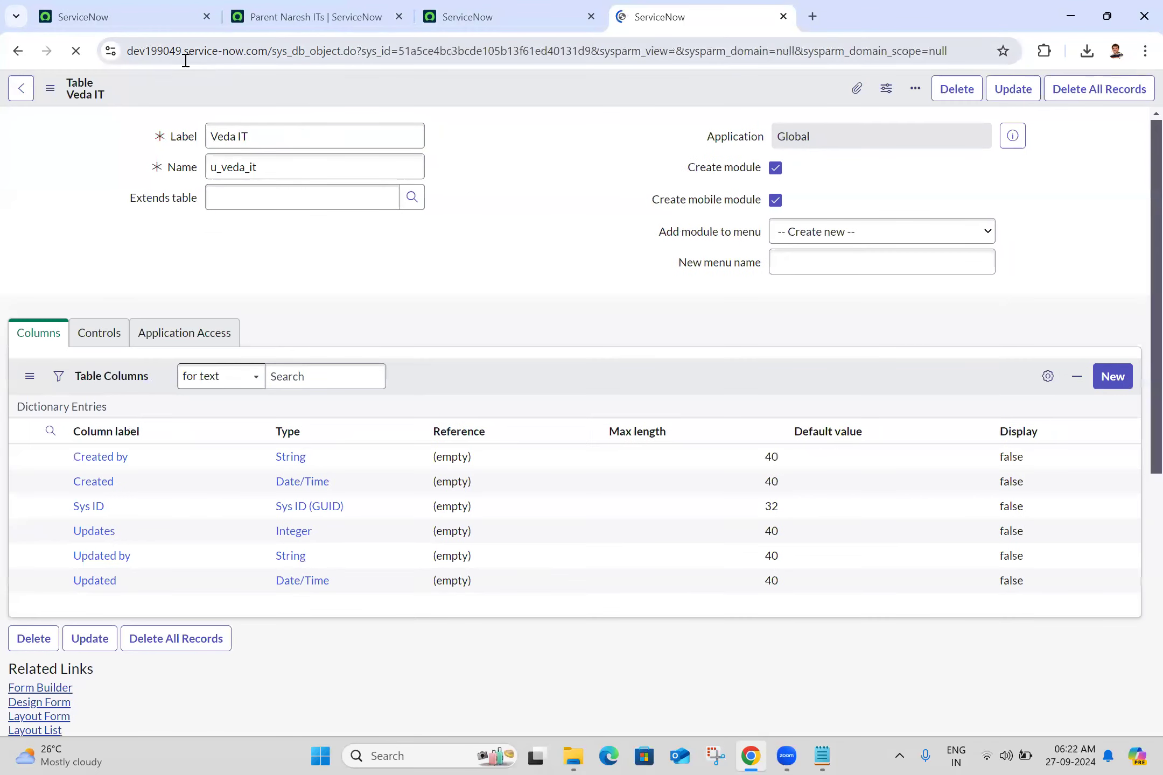
- Copy the u_veda_it table name and open a blank new record form for that table through u_veda_it.FORM
left_click(117, 10)
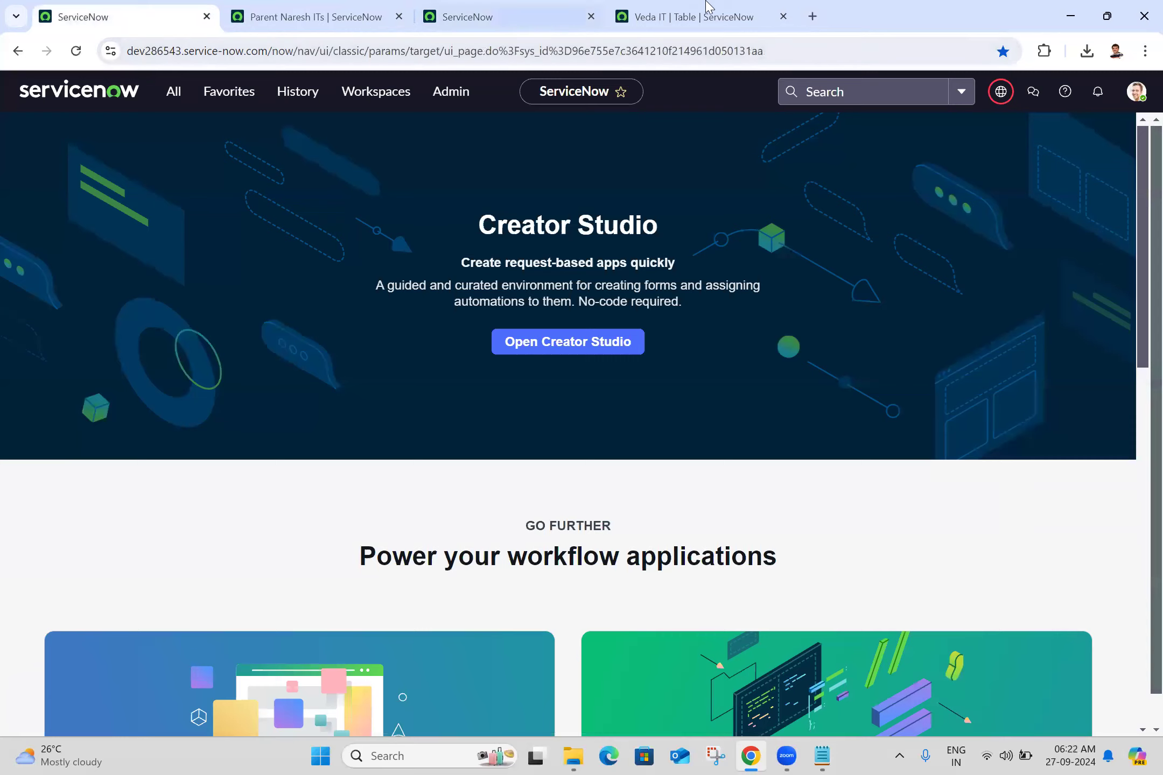
left_click(700, 17)
left_click(320, 217)
double_click(320, 216)
key("ctrl+c")
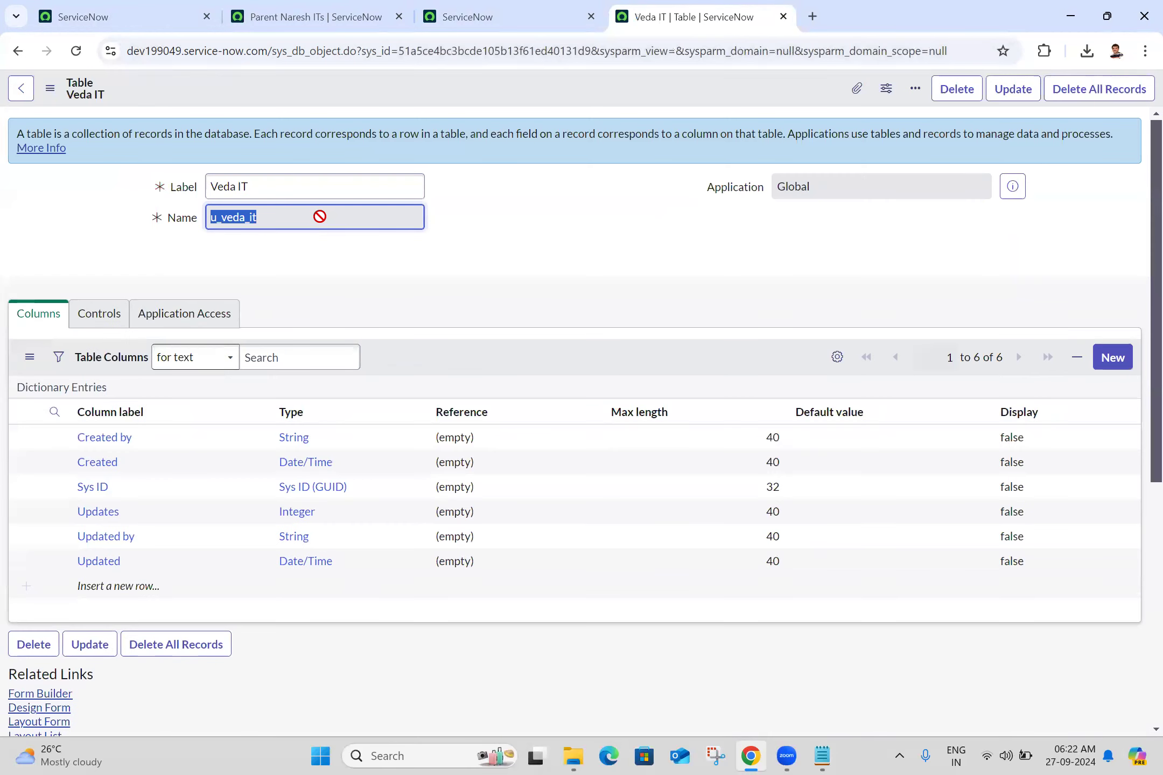
left_click(467, 16)
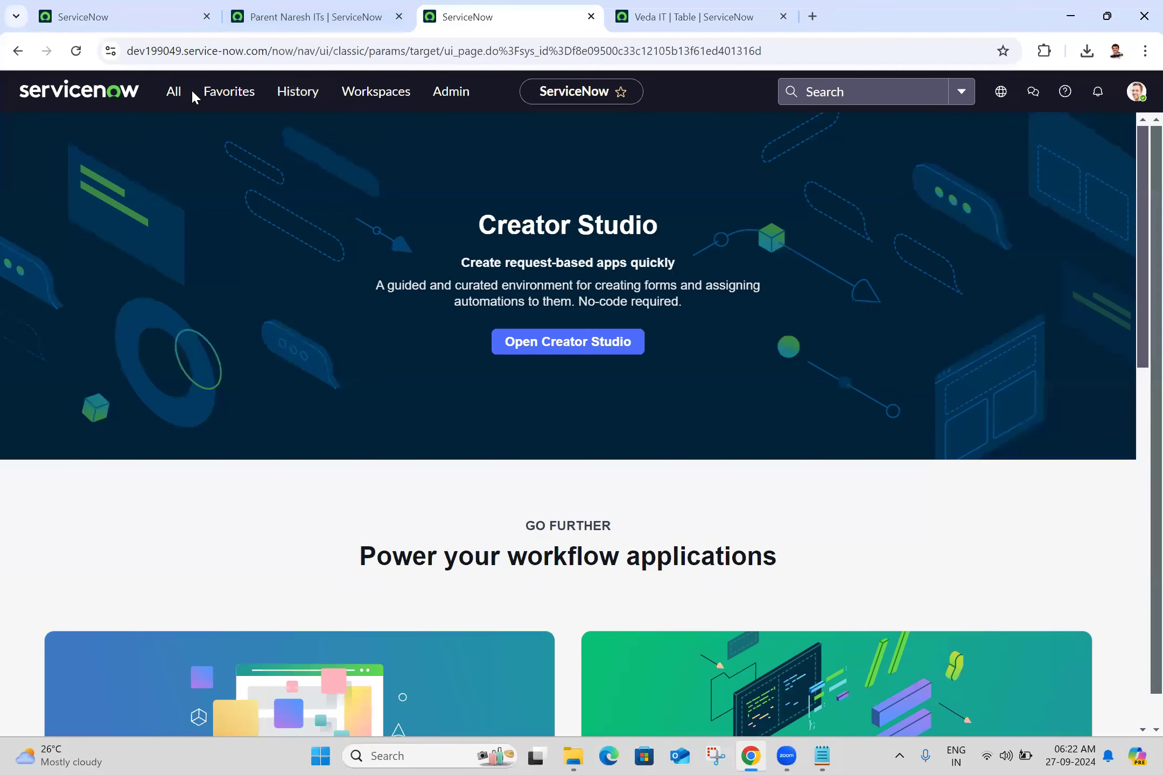
left_click(172, 107)
double_click(171, 137)
key("ctrl+v")
type(".FORM")
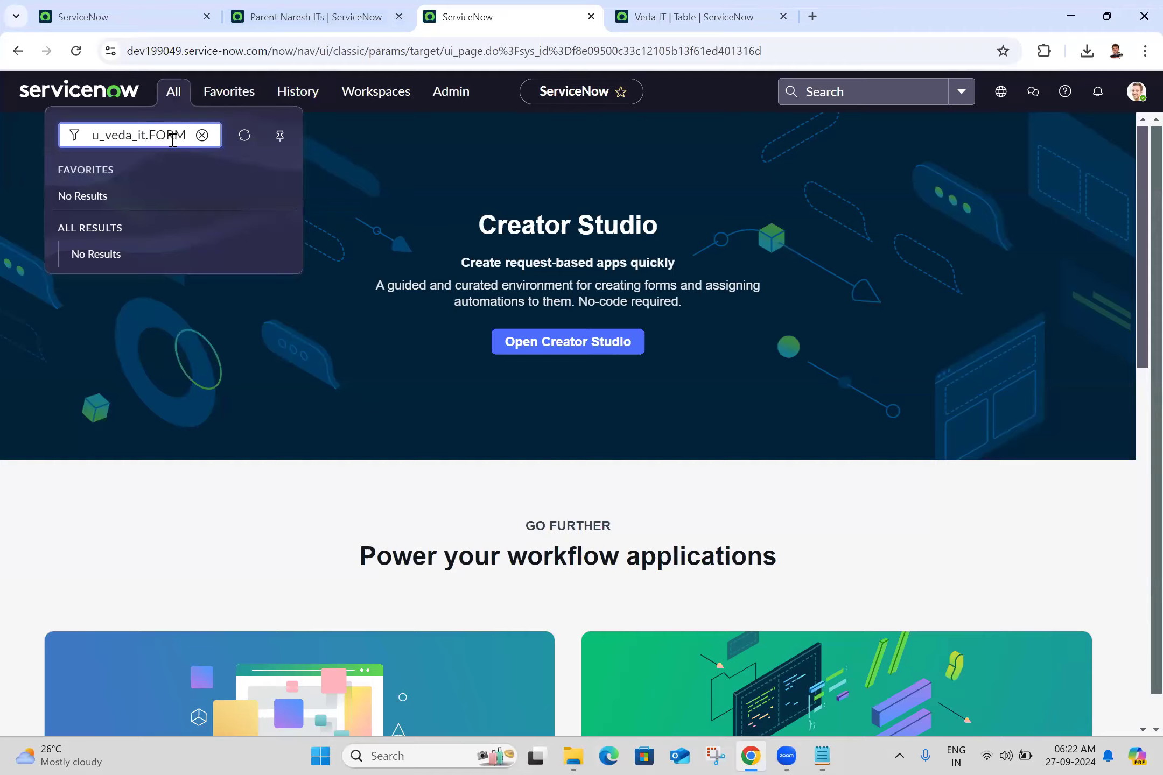
key("Return")
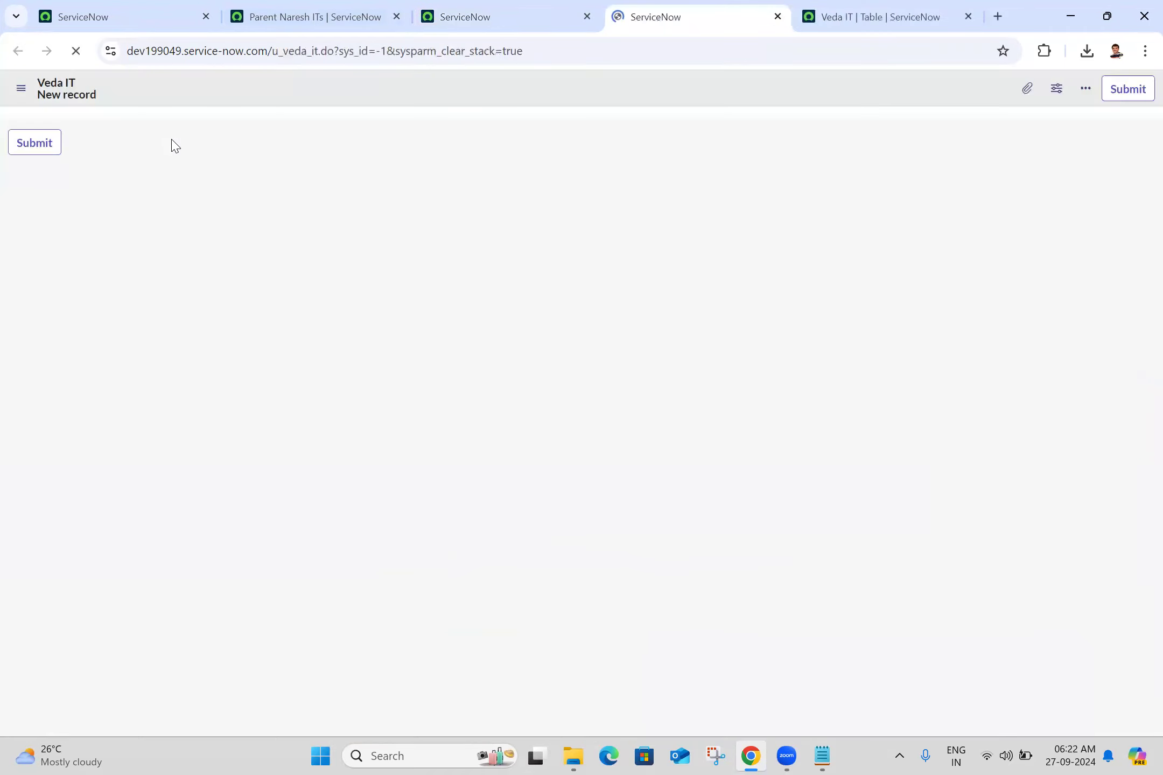
- Open the Veda IT form layout configuration and add a new String field called Name with length Small (40)
right_click(379, 89)
mouse_move(452, 120)
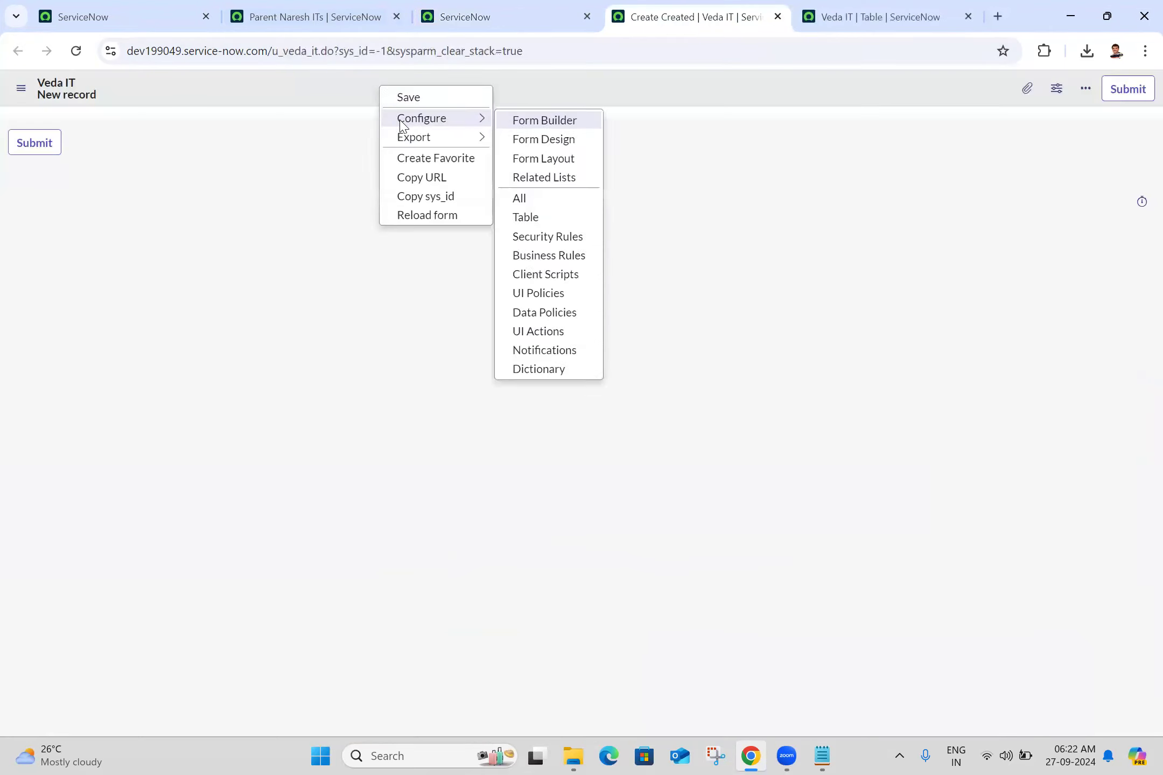
left_click(556, 160)
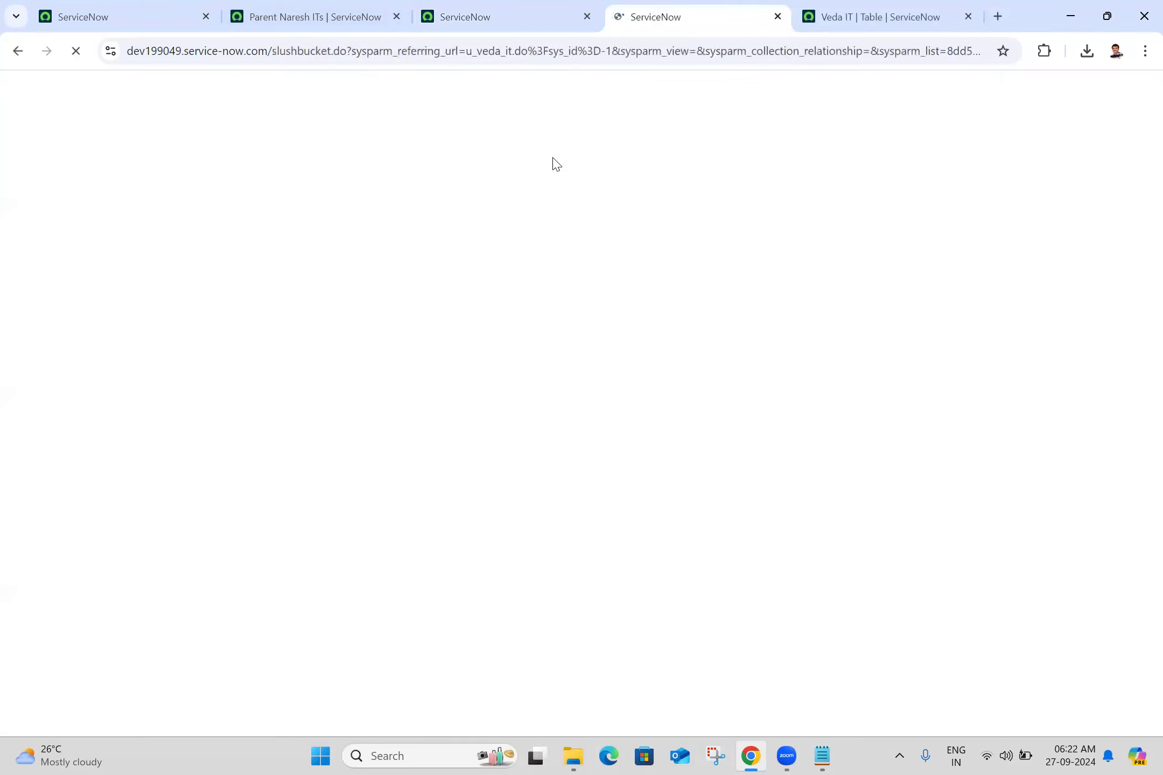
left_click(779, 461)
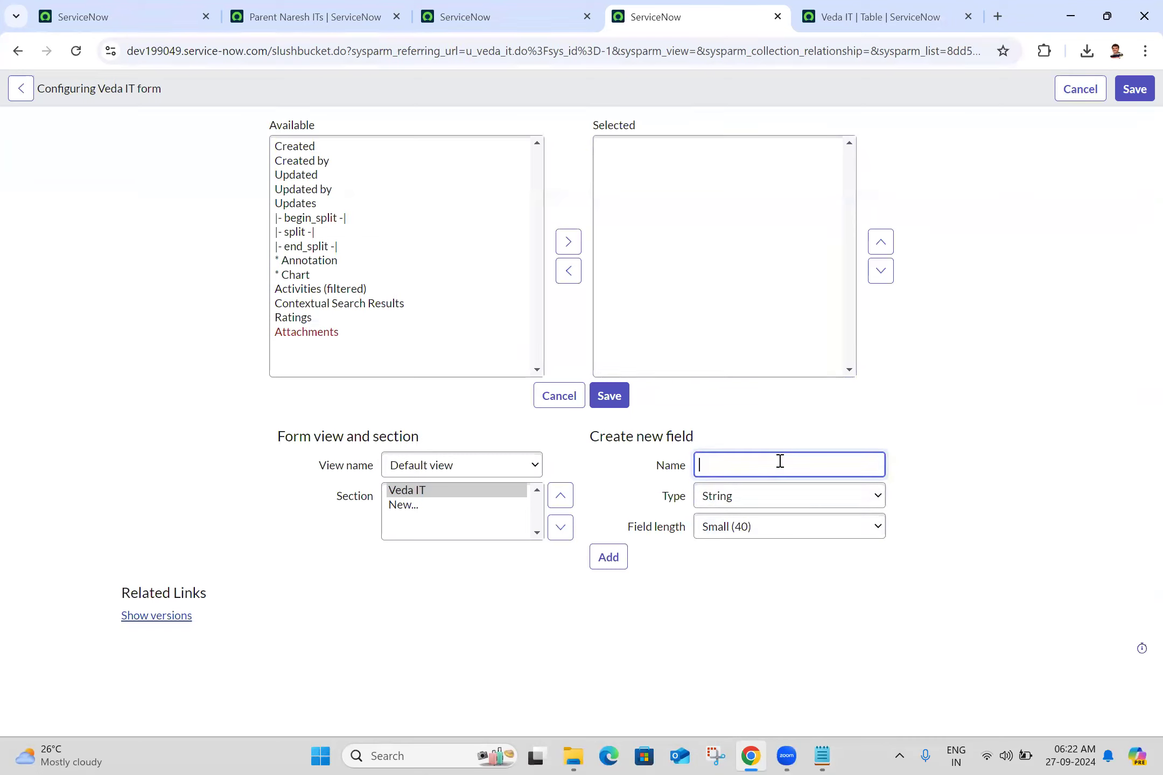
type("Name")
left_click(606, 557)
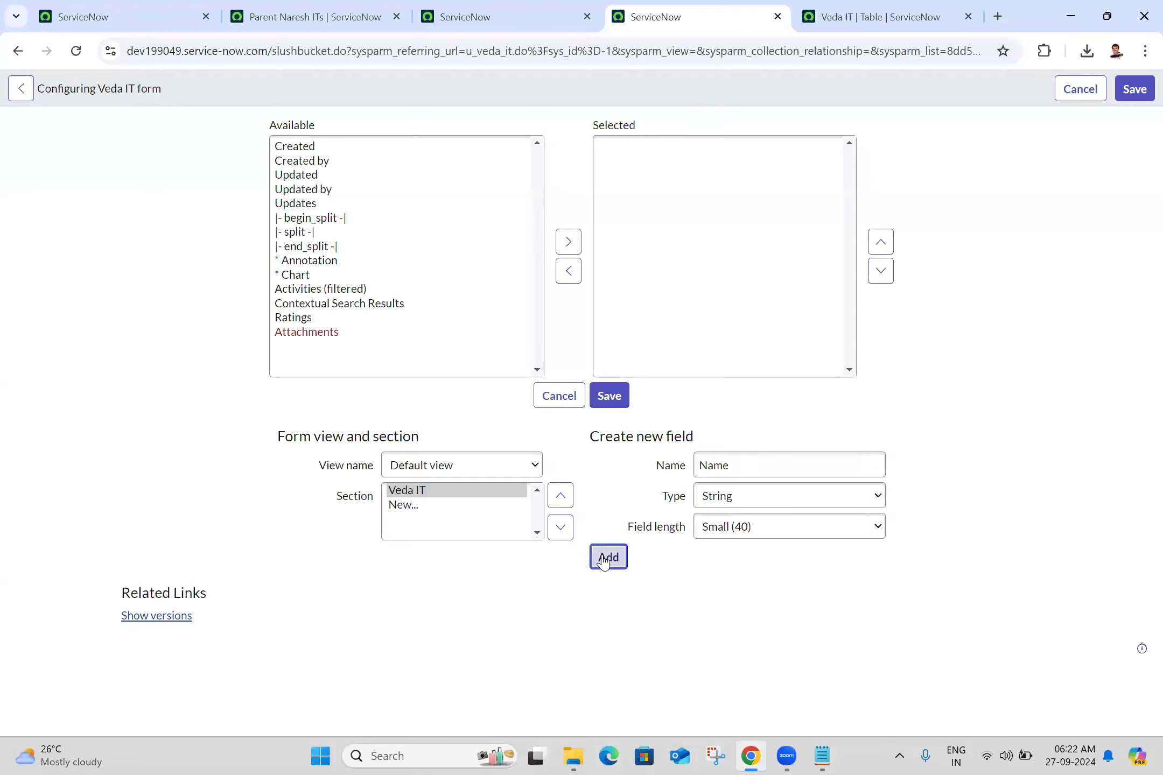
- Add a new String field called Email to the Veda IT form layout
left_click(775, 458)
type("De")
key("BackSpace")
key("BackSpace")
type("Email")
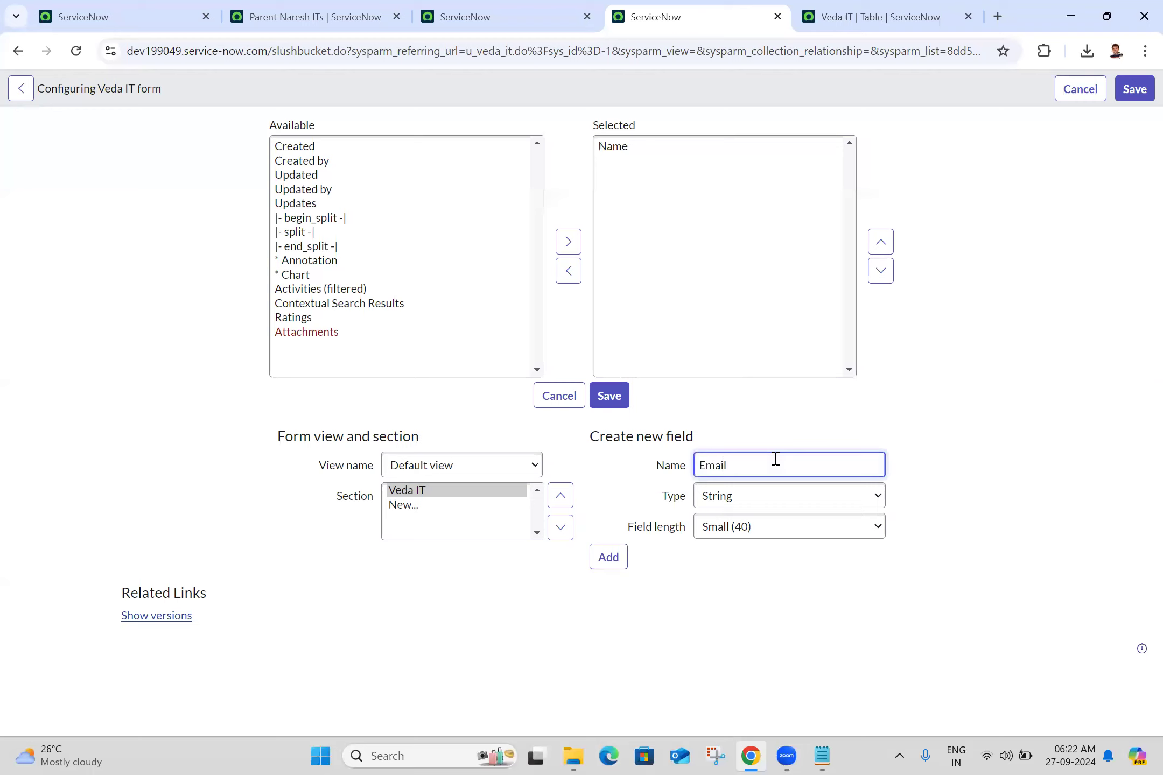
left_click(605, 559)
- Add a new field called Gender of type Choice to the Veda IT form layout
left_click(761, 459)
type("Gender")
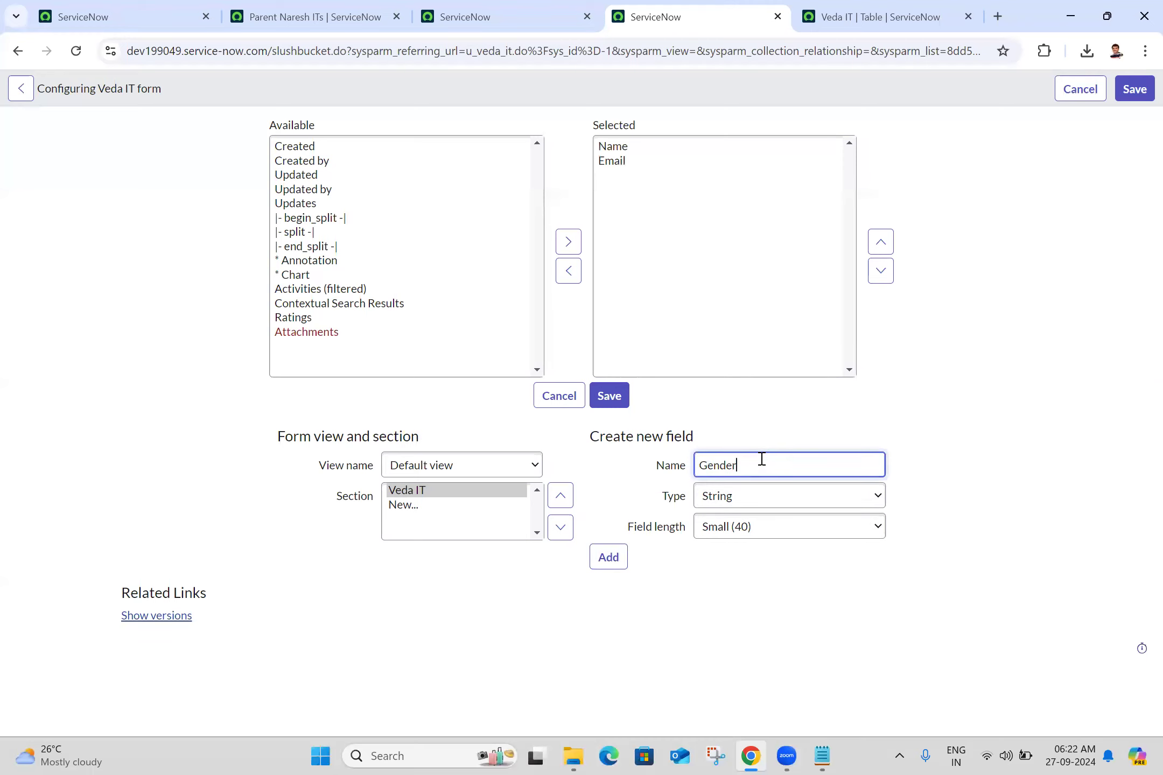
left_click(754, 496)
key("c")
key("h")
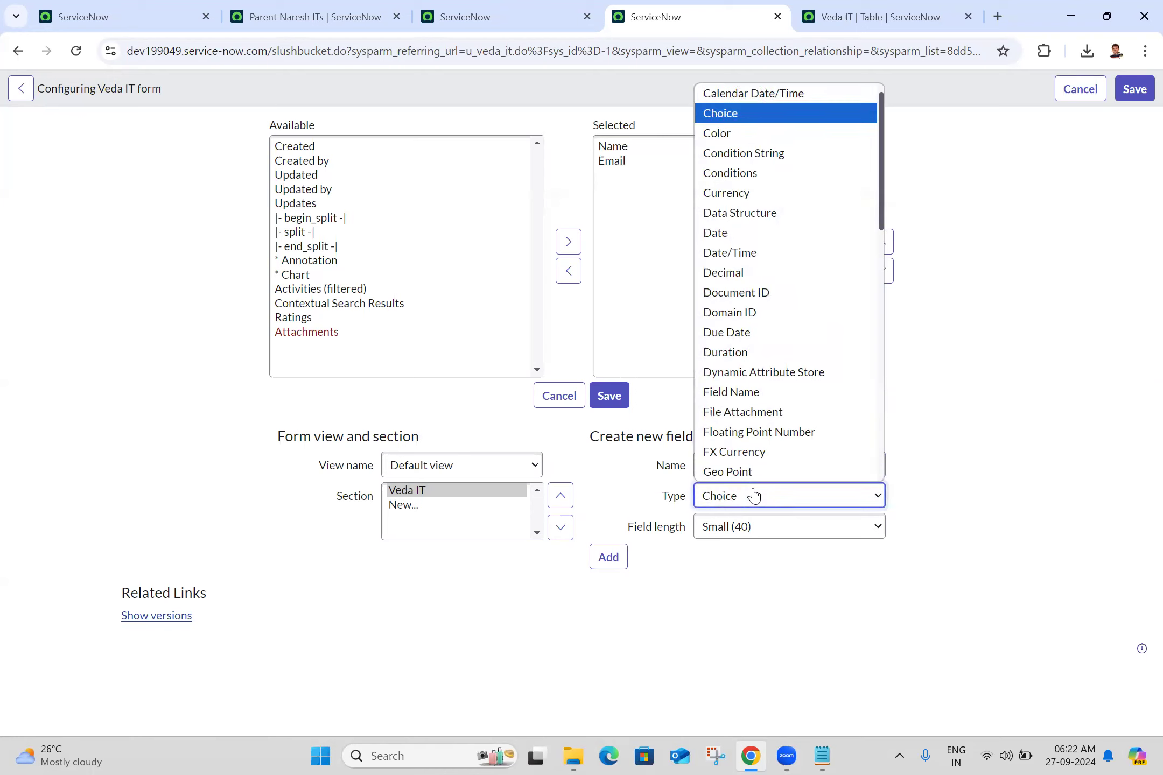
key("Return")
left_click(609, 532)
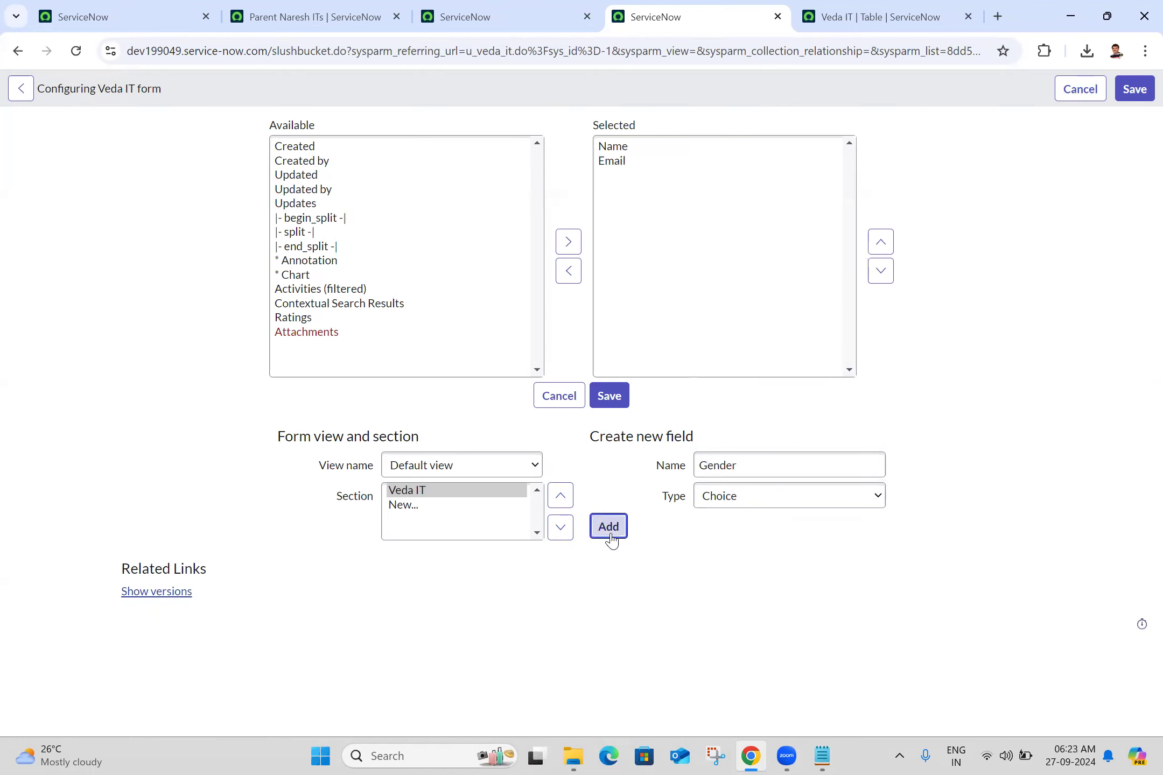
- Define another new form field called Manager with the type Reference
left_click(730, 457)
type("Mamna")
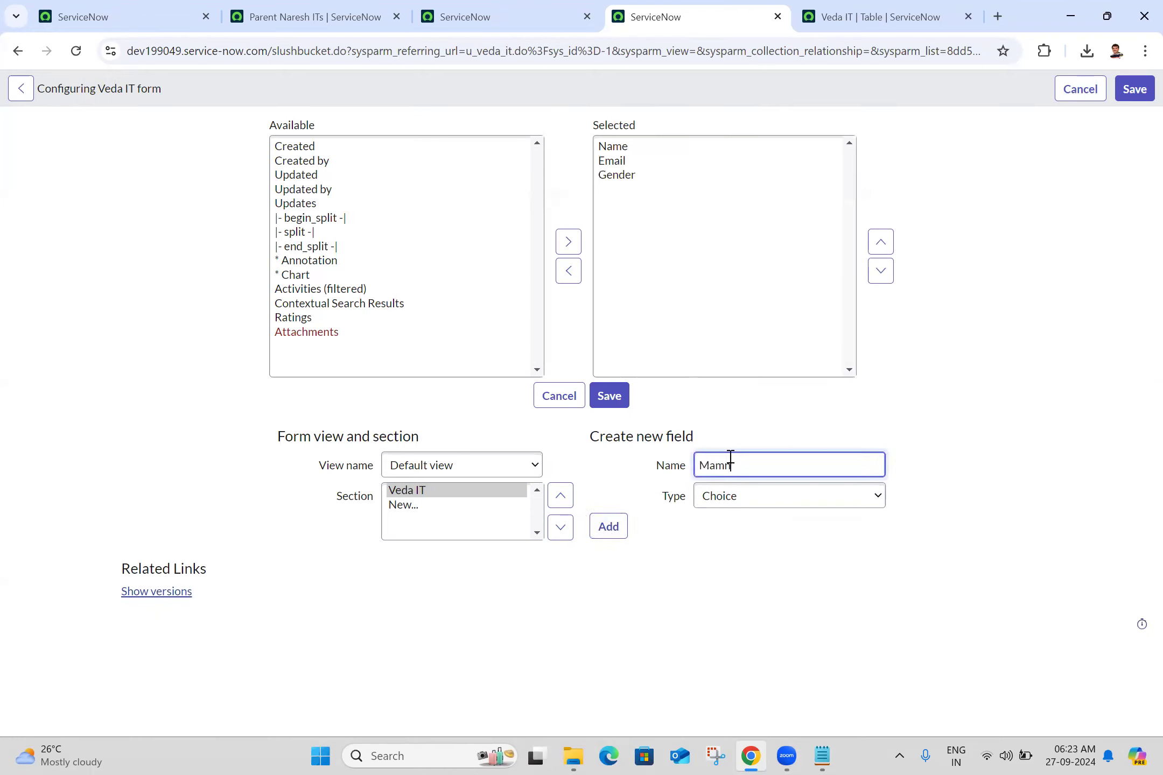
key("BackSpace")
key("BackSpace")
key("BackSpace")
type("nager")
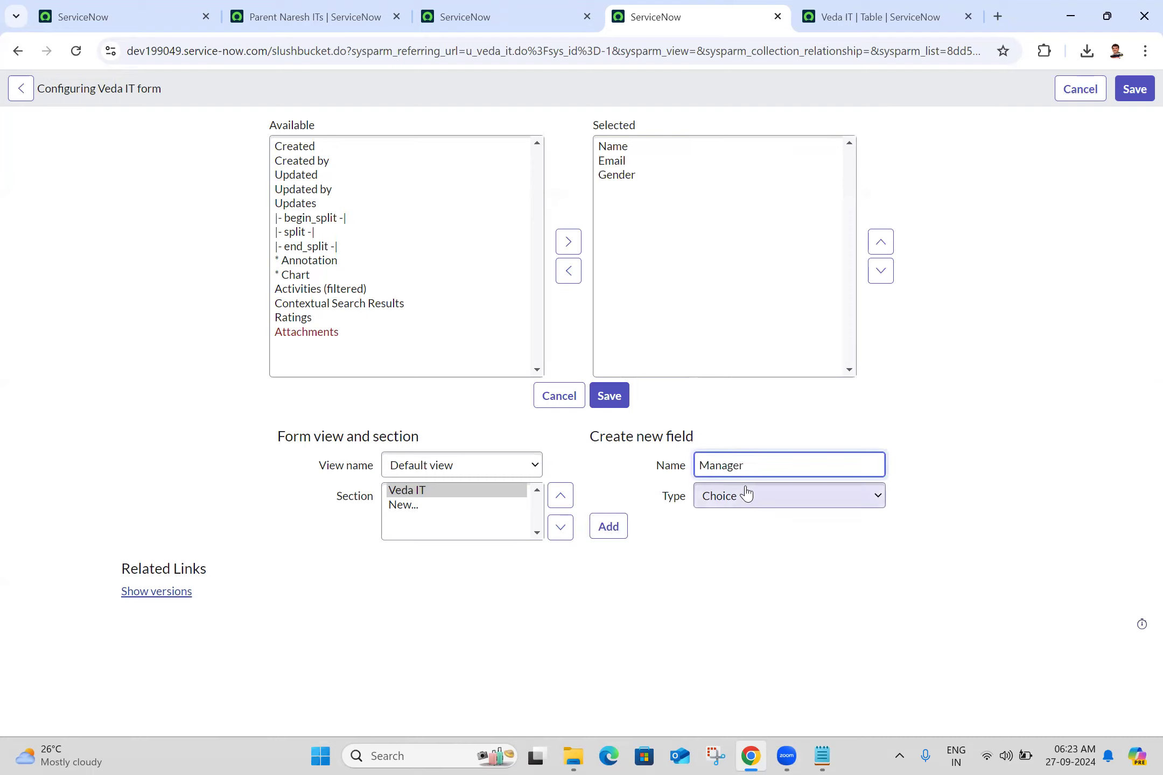
left_click(745, 493)
key("r")
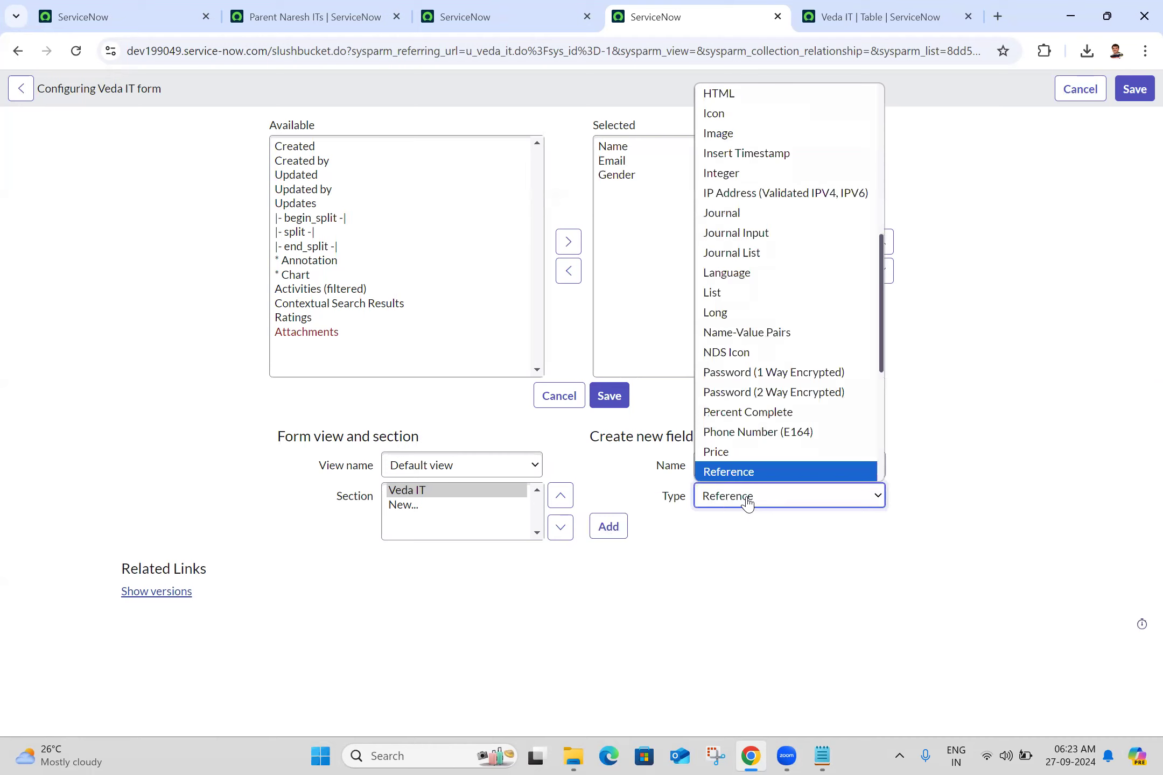
key("Return")
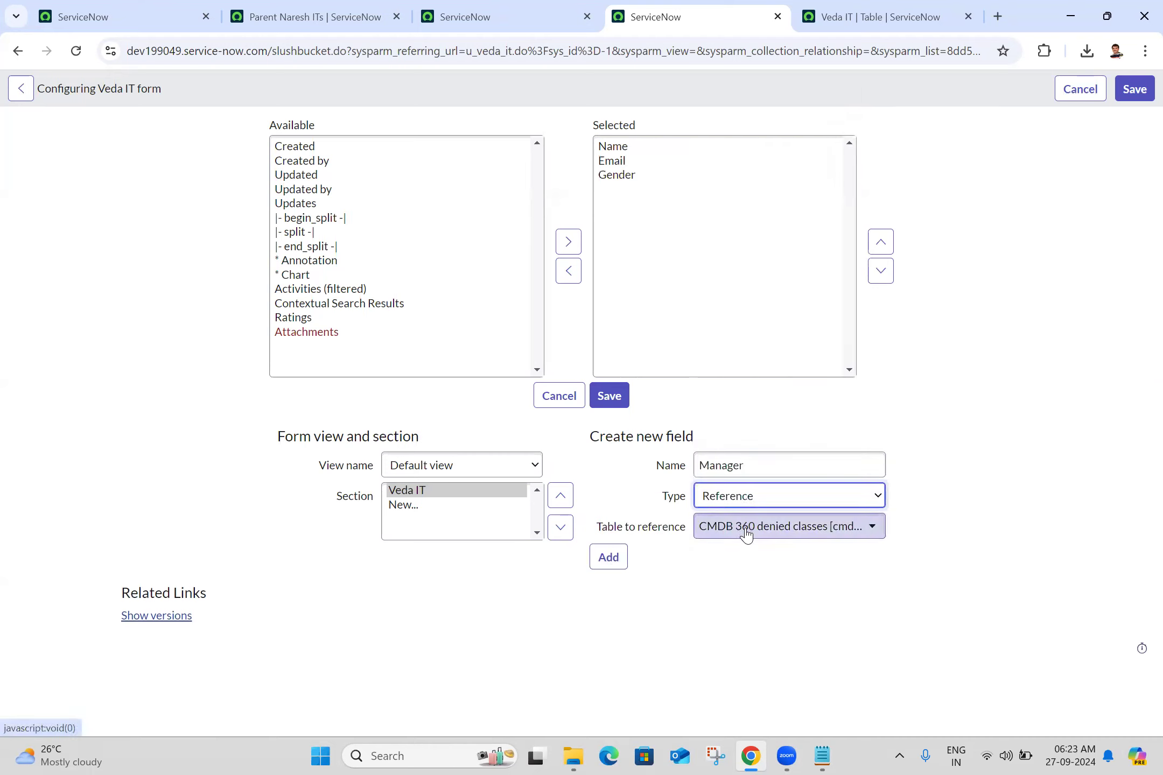
- Set the Manager field's reference table to User [sys_user] and add the field to the selected fields
left_click(746, 532)
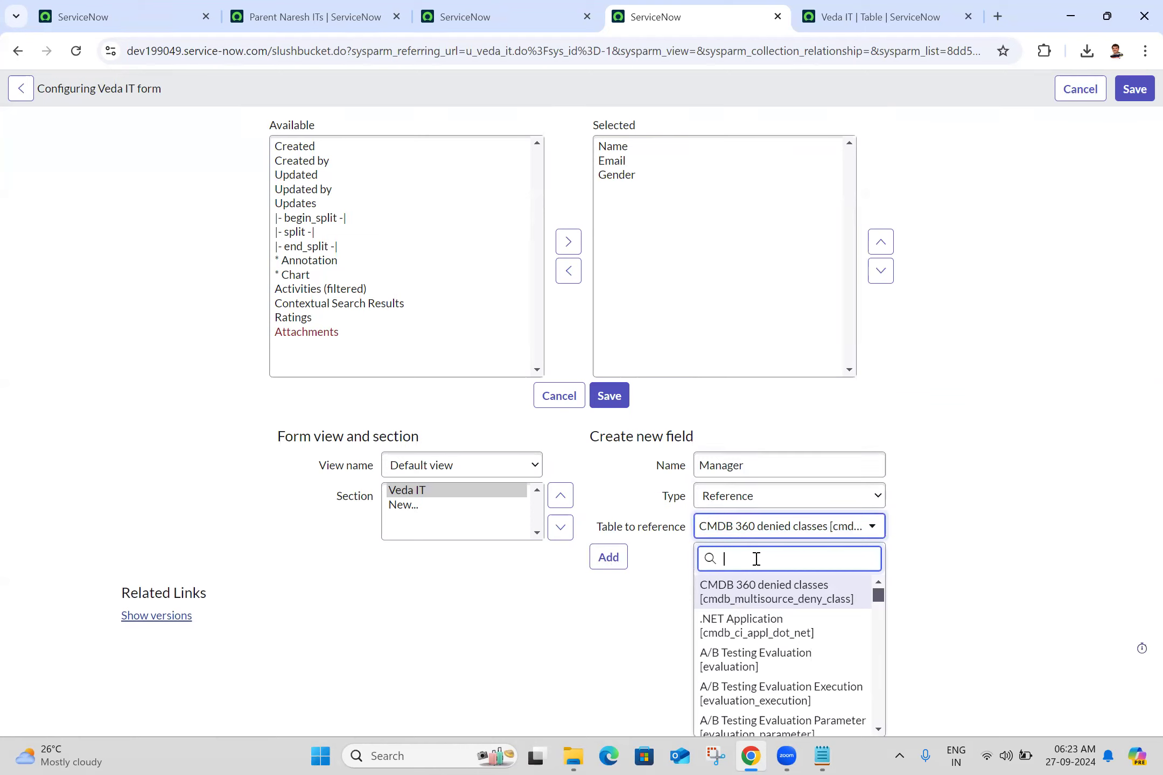
type("sys_use")
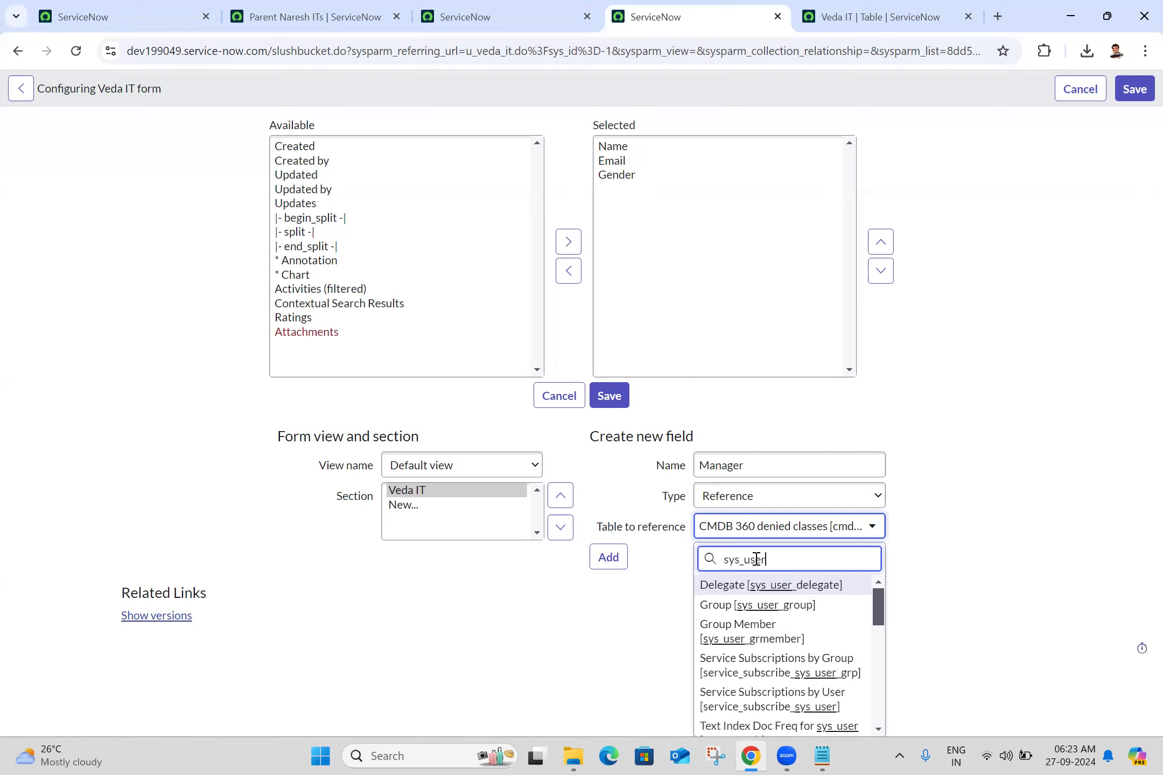
type("r")
scroll(877, 659, "down", 1)
scroll(876, 663, "down", 7)
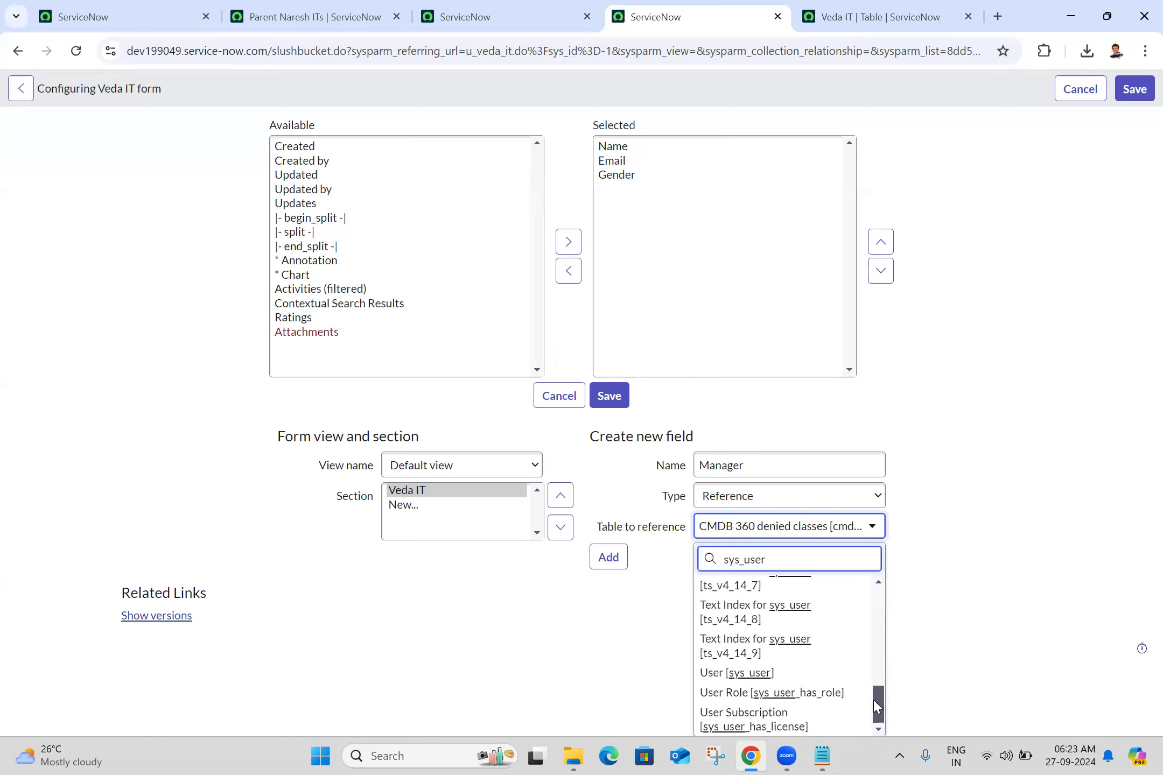
left_click(851, 680)
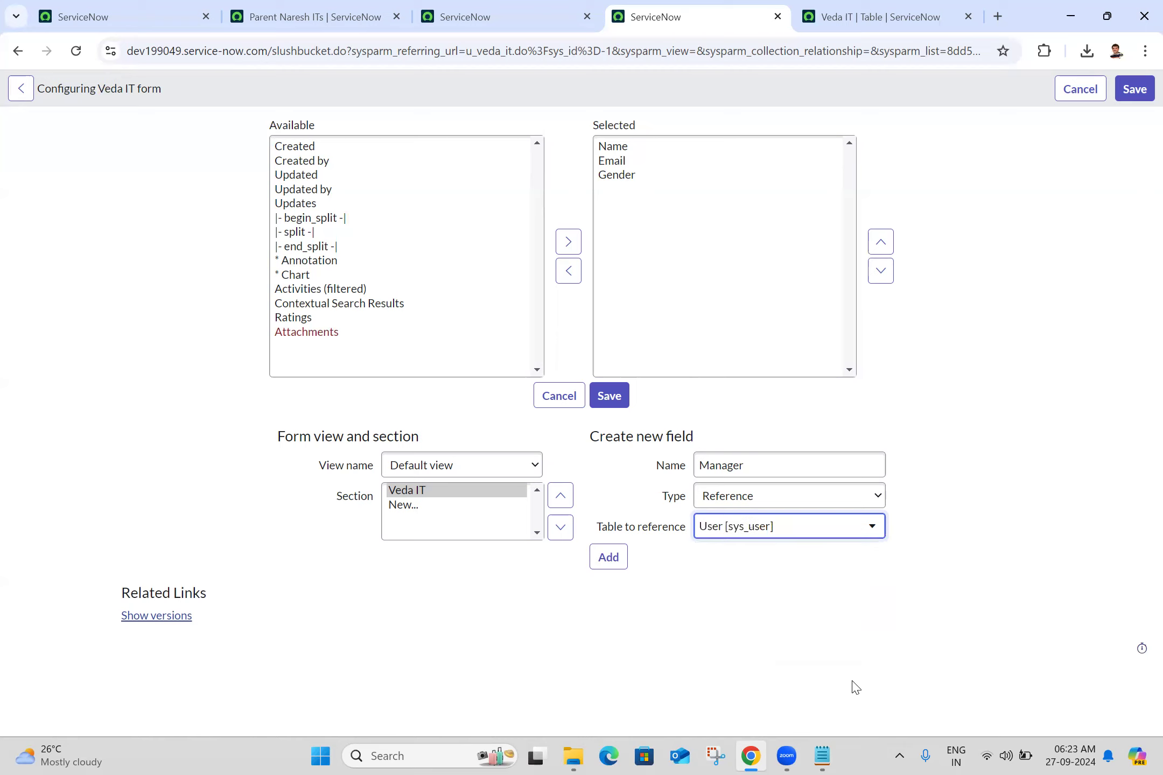
left_click(607, 563)
- Save the Veda IT form layout and return to the new record form
left_click(613, 399)
left_click(613, 399)
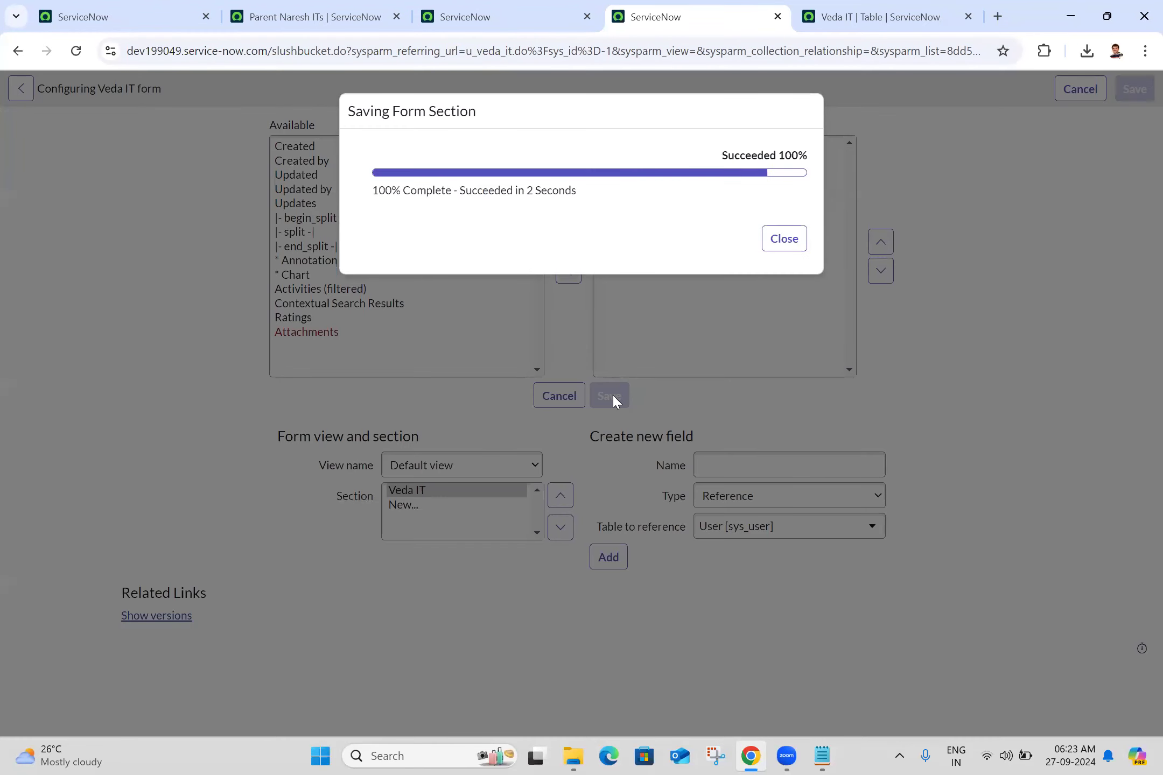
left_click(805, 246)
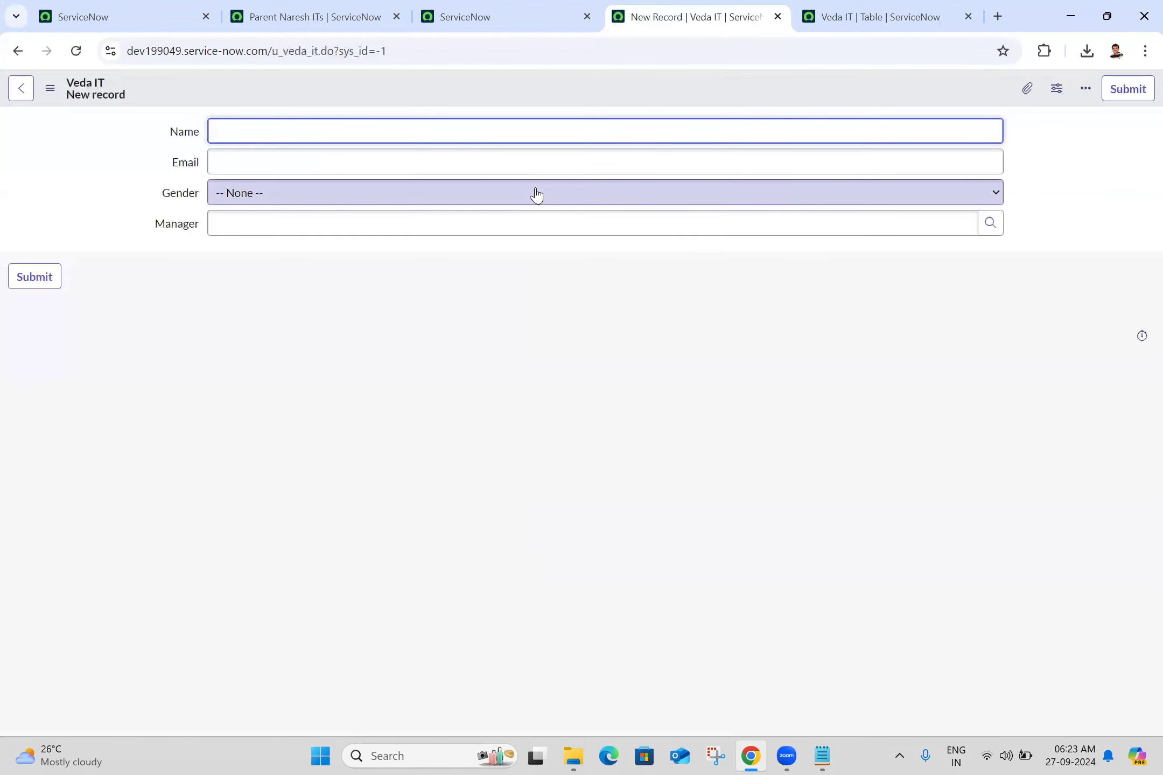
type("Victoria")
key("ctrl+a")
key("ctrl+c")
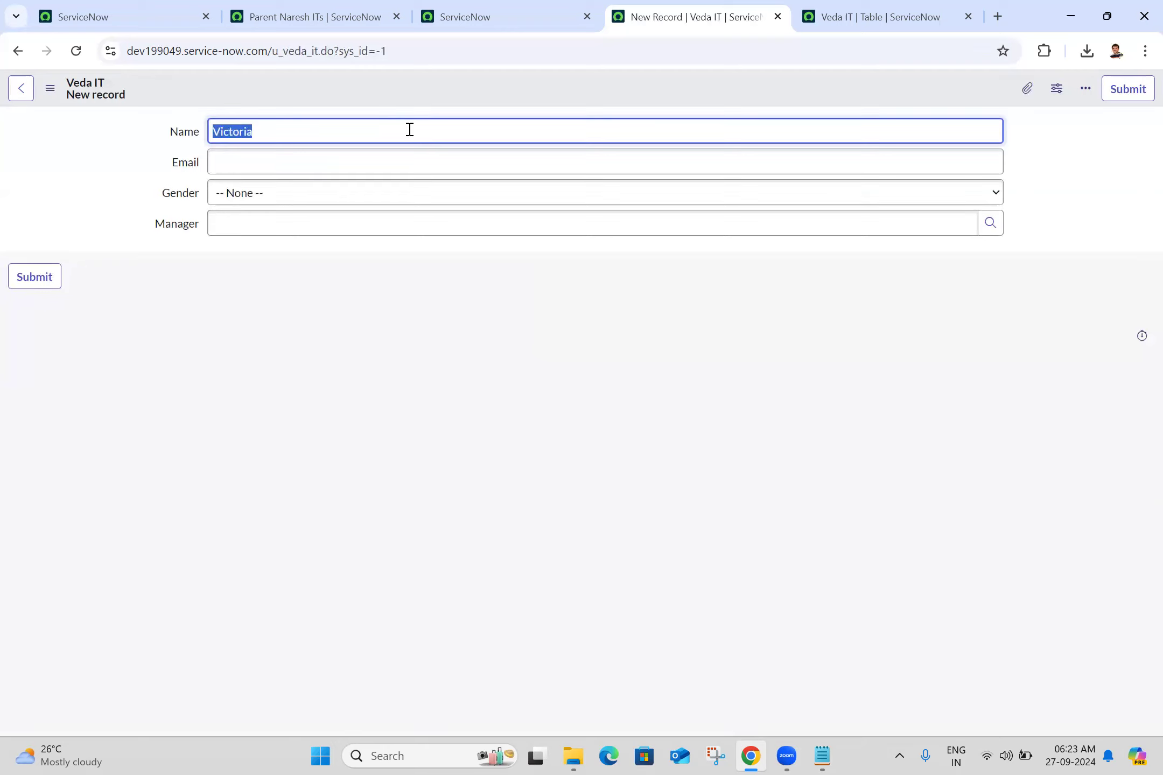
left_click(314, 163)
key("ctrl+v")
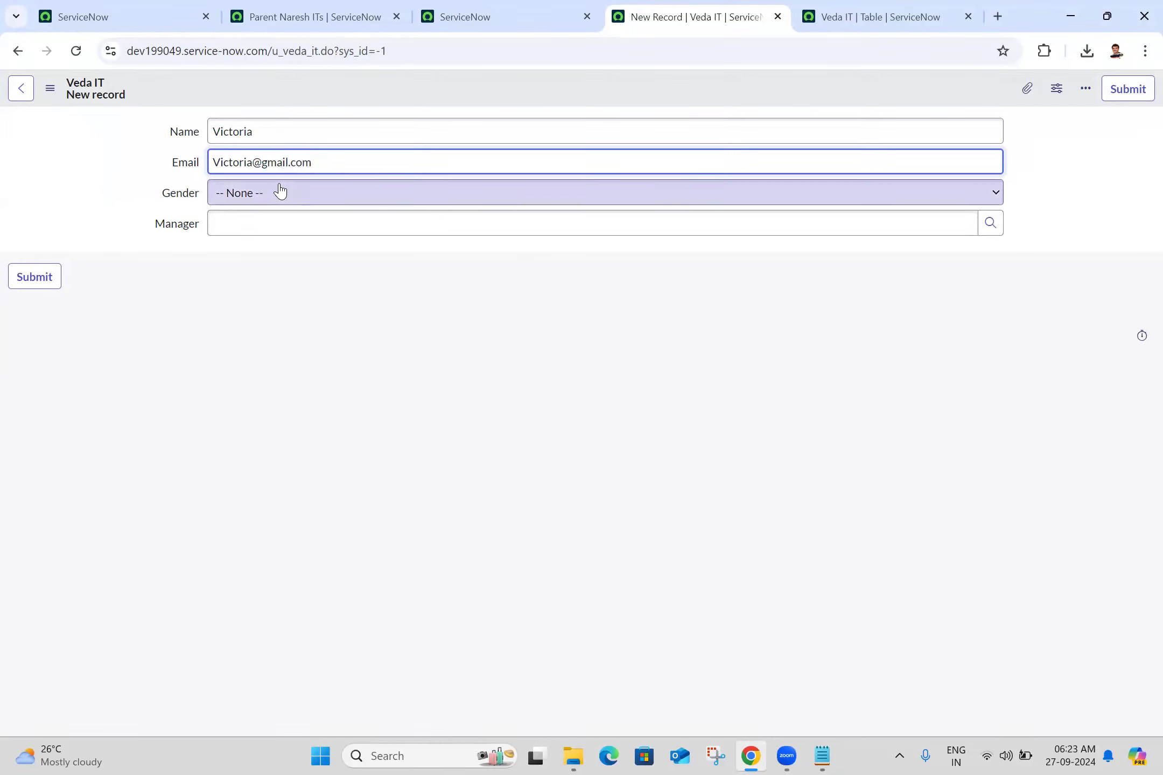
left_click(247, 195)
left_click(178, 199)
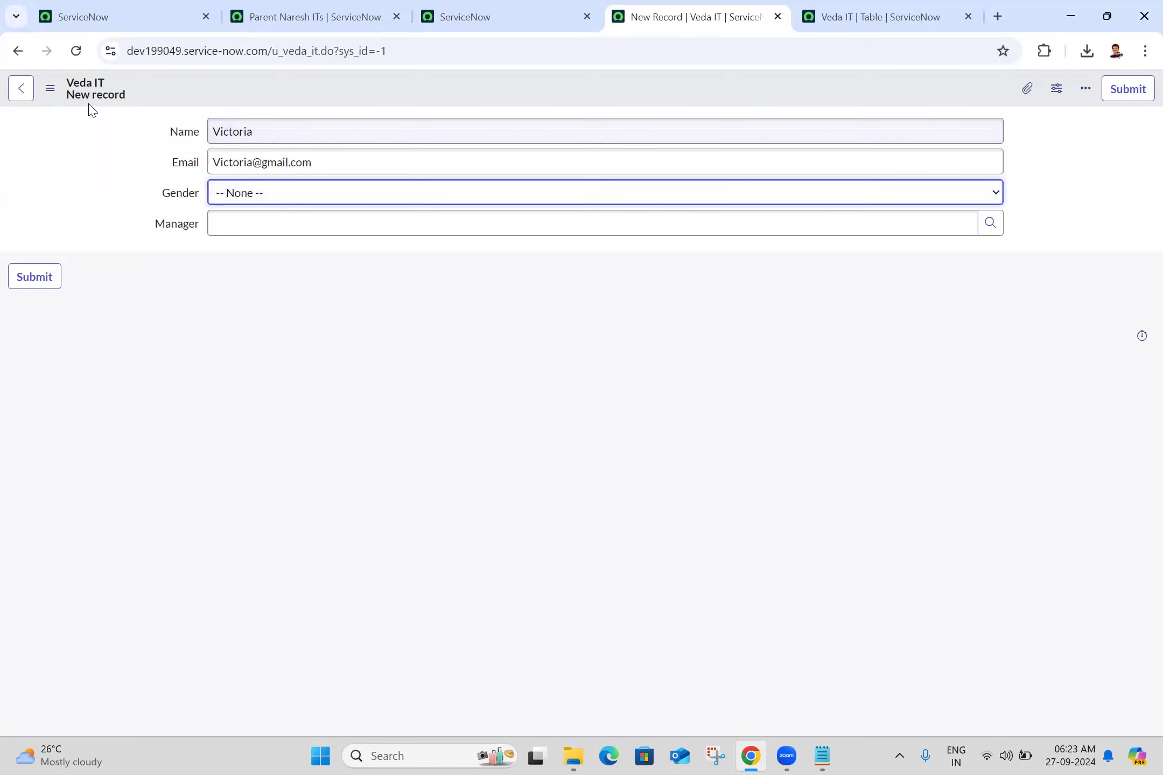
- Configure the Gender field's choices by adding Male and Female, leaving the unsaved record, and save them
right_click(185, 197)
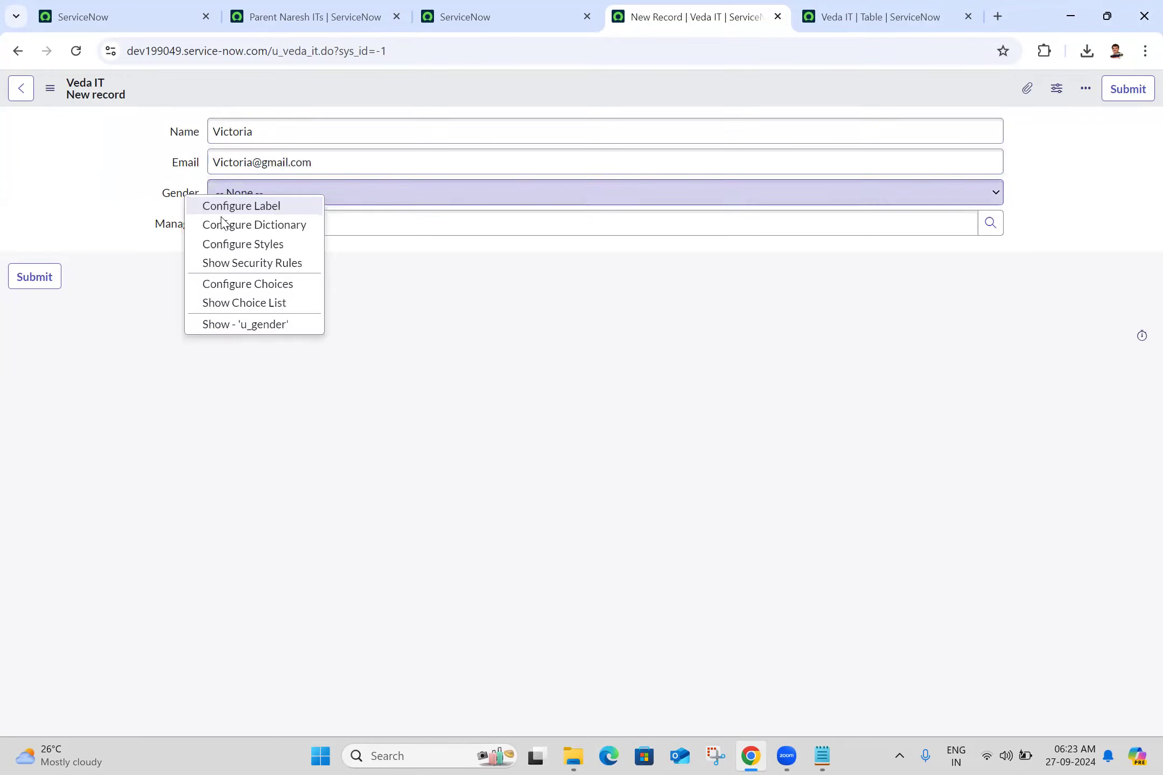
left_click(269, 288)
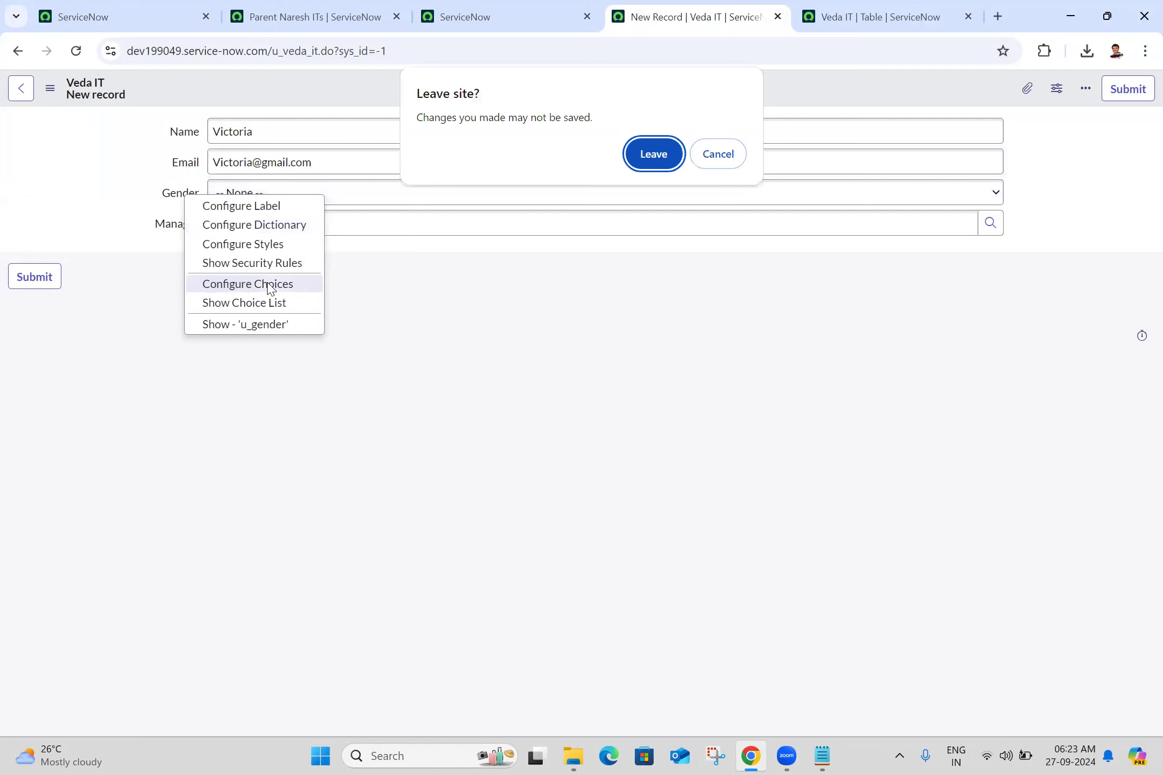
left_click(650, 168)
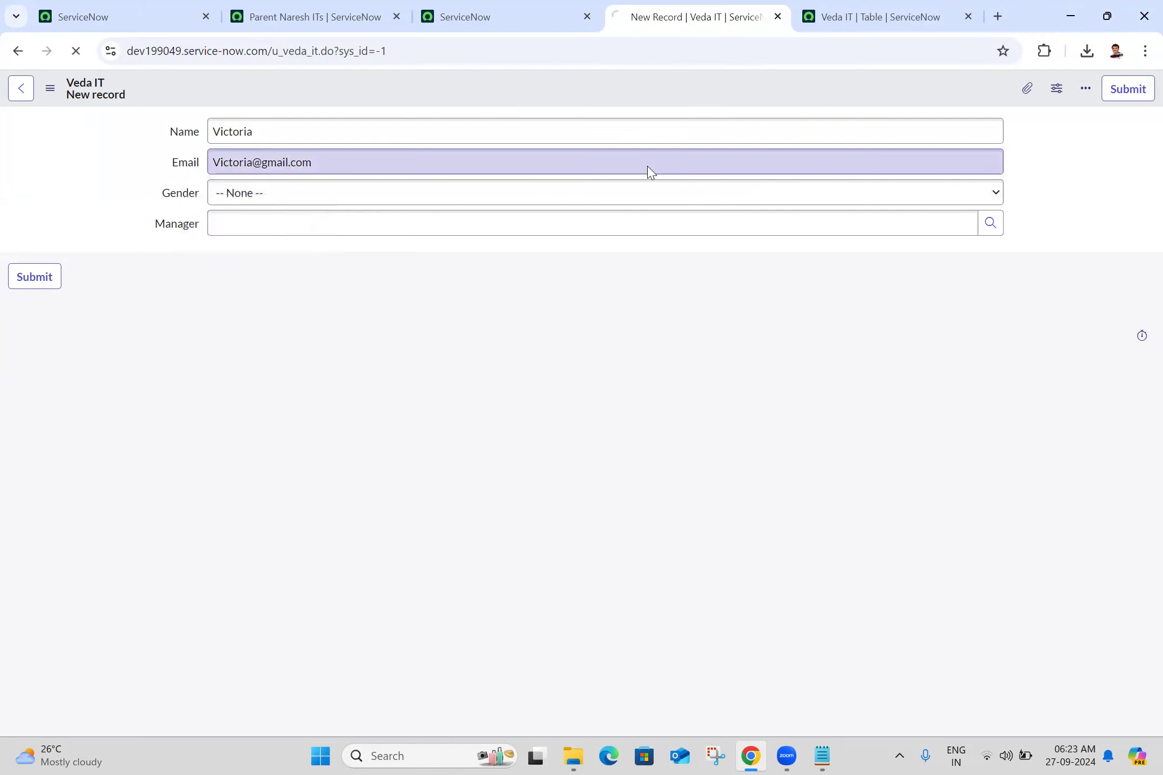
left_click(187, 502)
type("Male")
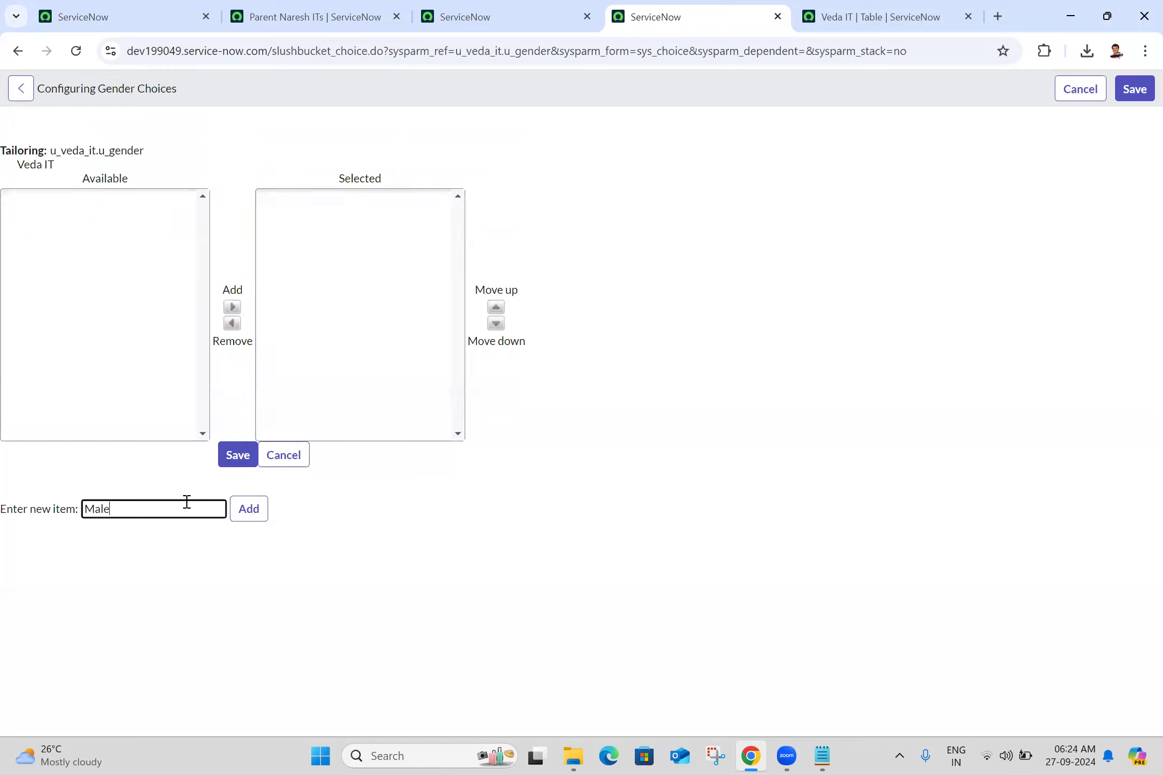
left_click(234, 514)
left_click(145, 516)
type("Female")
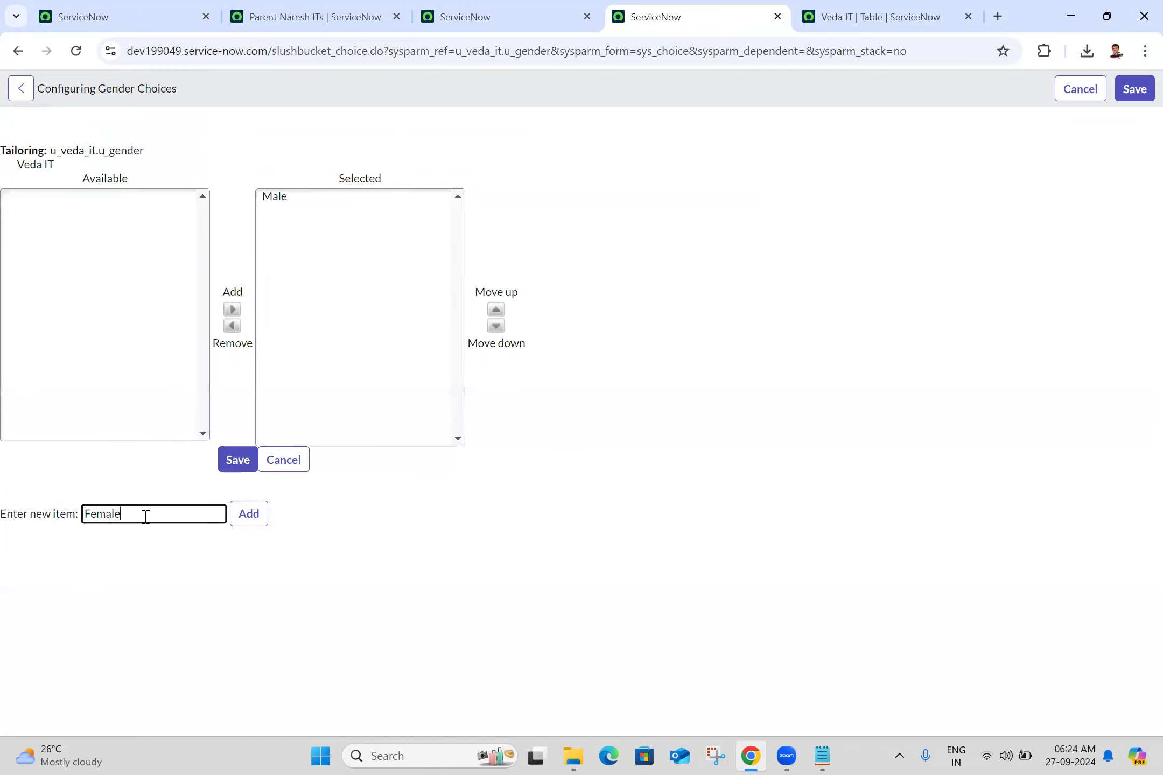
left_click(251, 521)
left_click(240, 462)
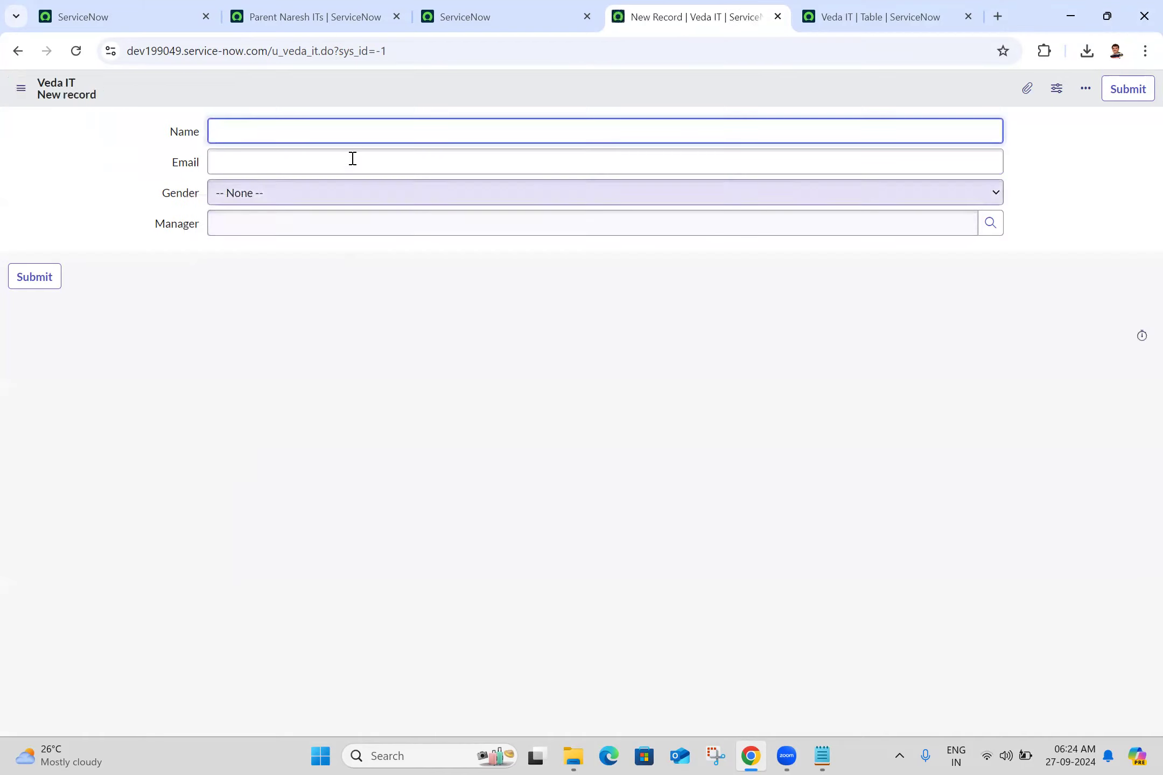
- Fill in the new Veda IT record with the first person's name and Gmail address, and set Gender to Female
type("Victoria")
left_click(329, 163)
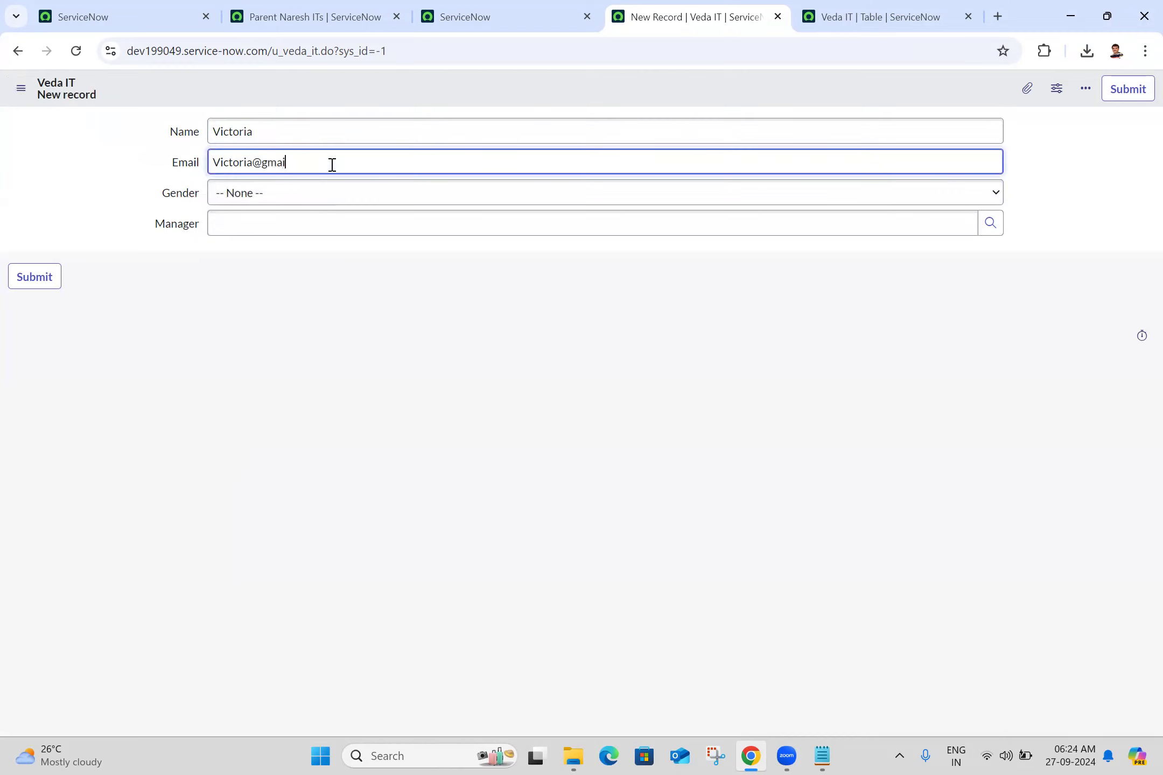
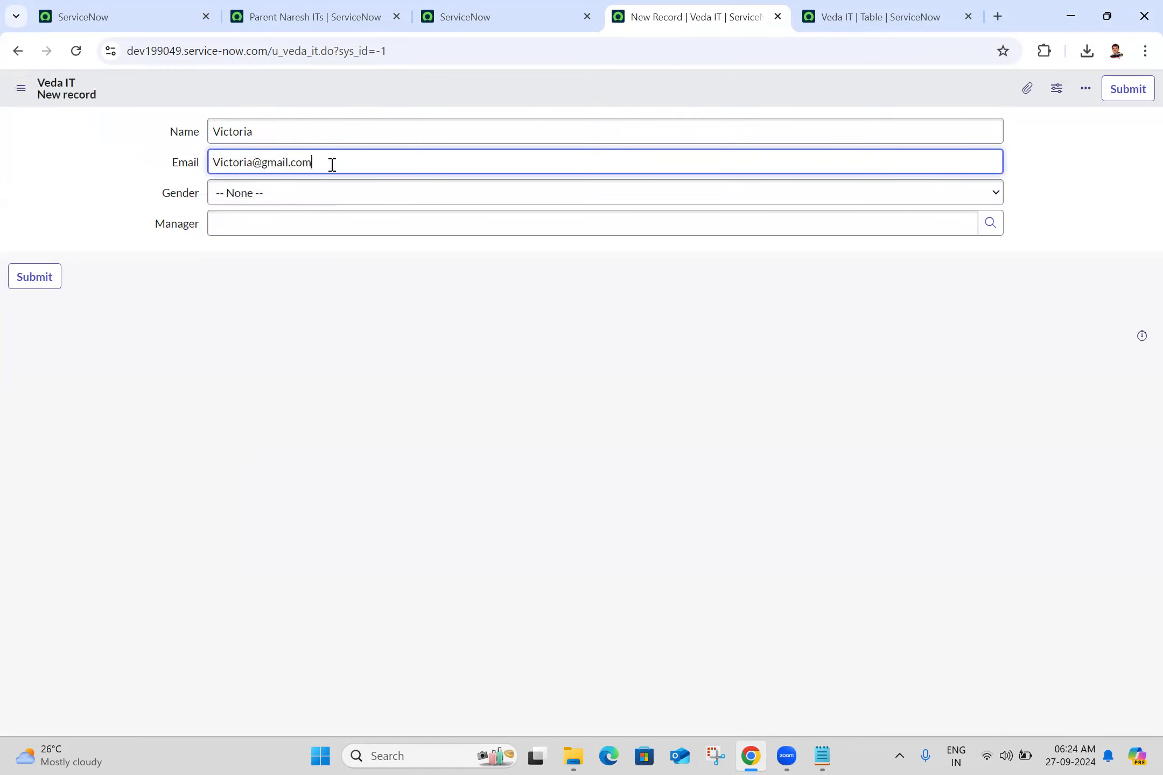
left_click(310, 201)
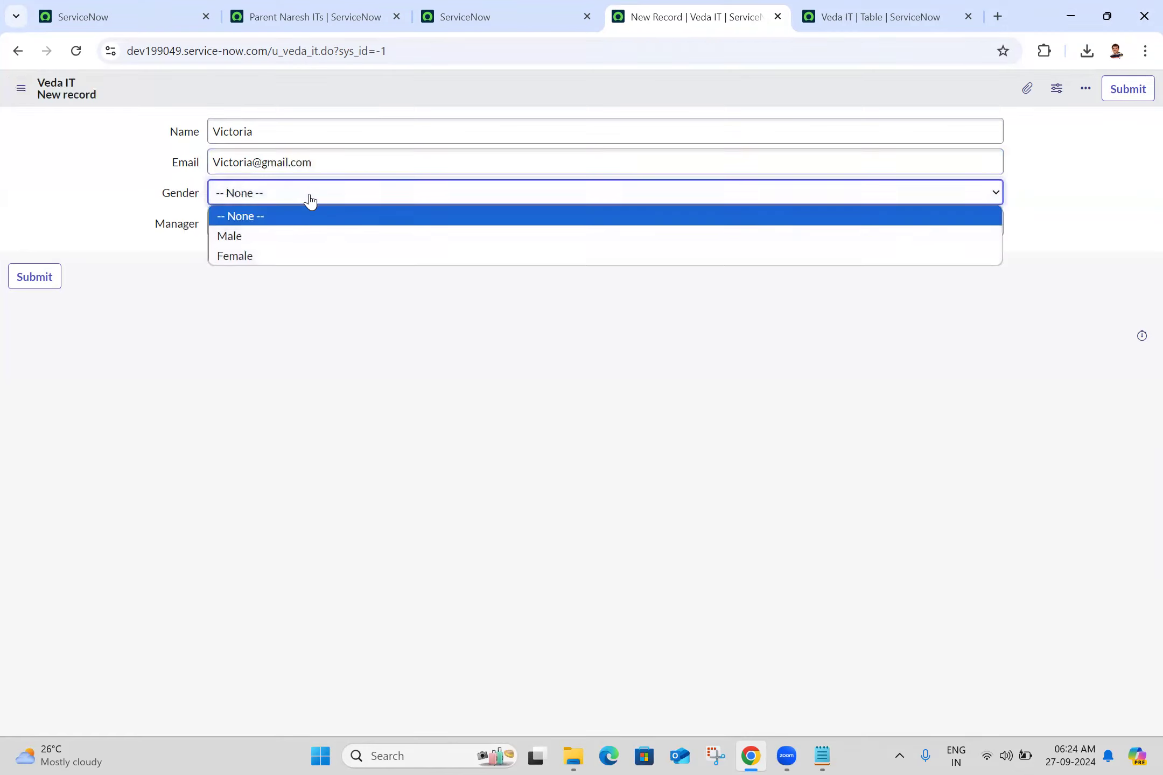
left_click(259, 259)
- Look up a user for the record's Manager field, select the match, and save the new Veda IT record
left_click(353, 226)
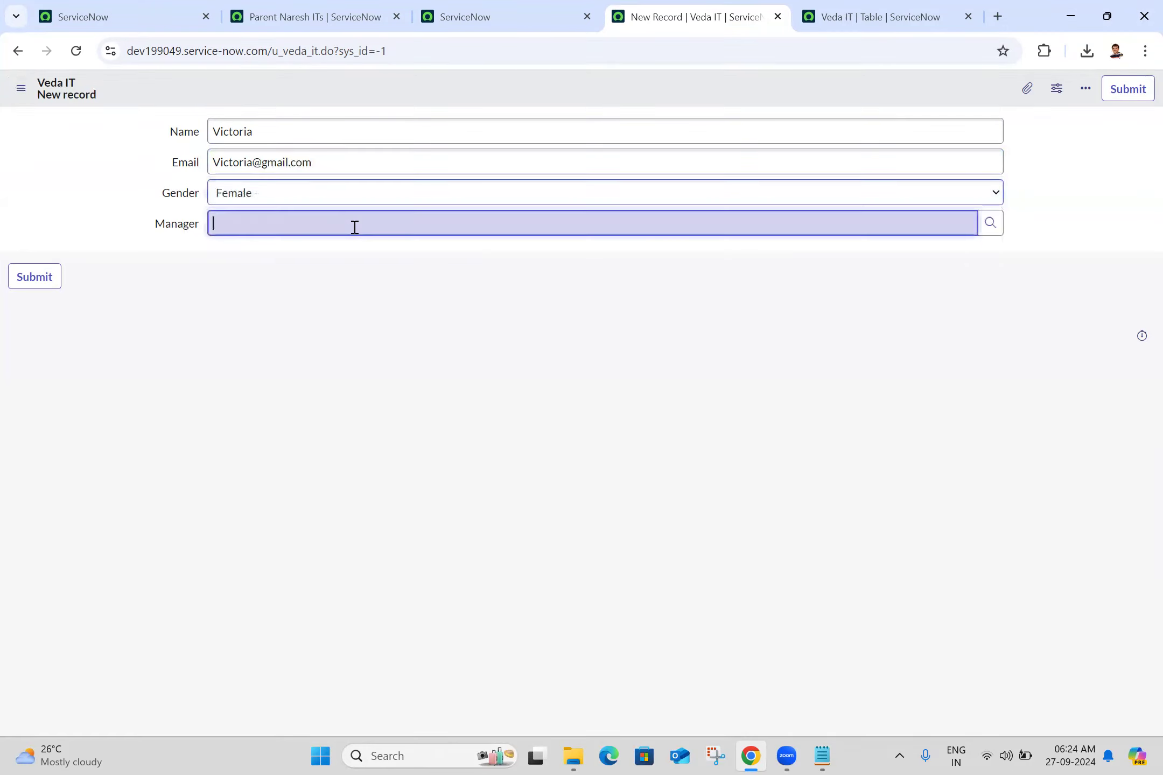
left_click(716, 756)
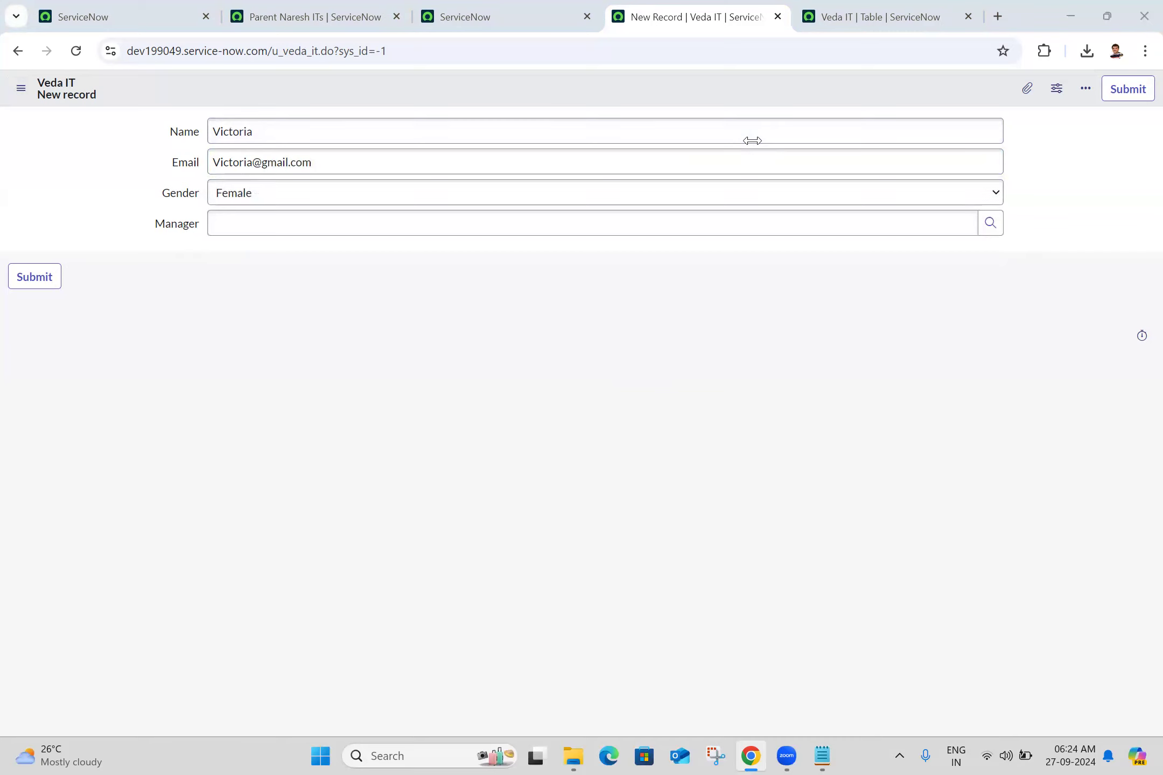
left_click(325, 223)
type("abel")
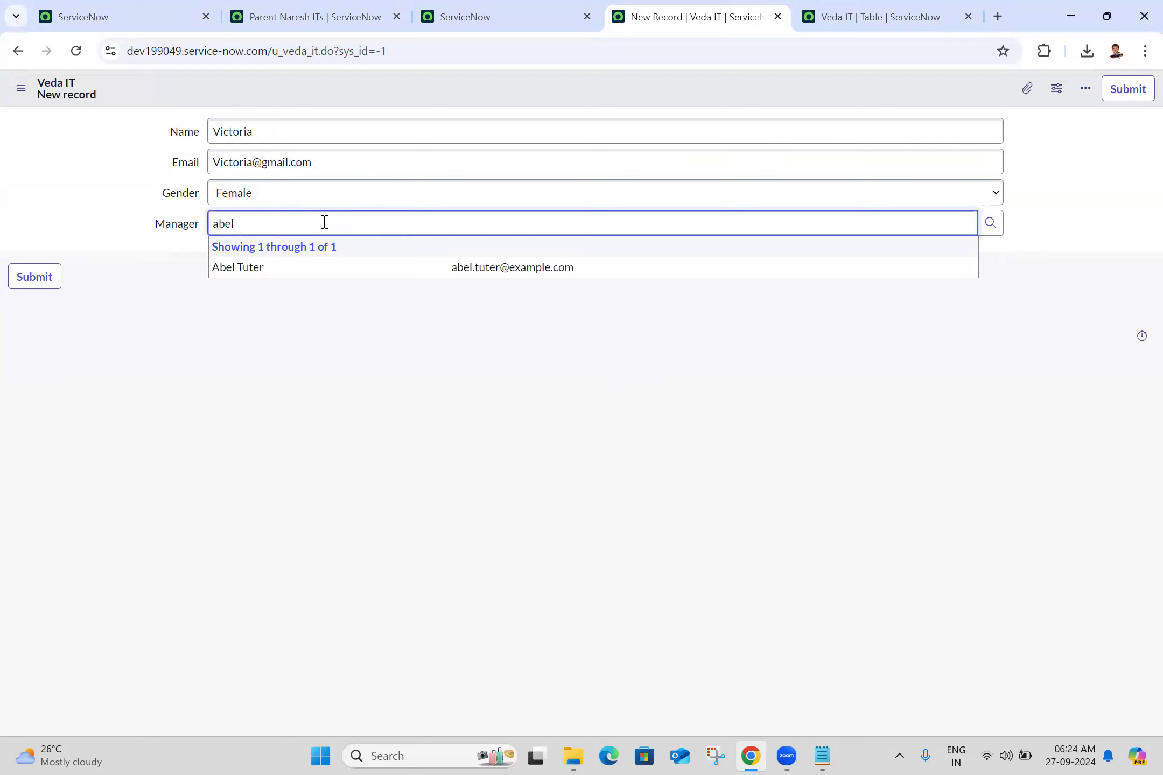
left_click(281, 265)
left_click(20, 87)
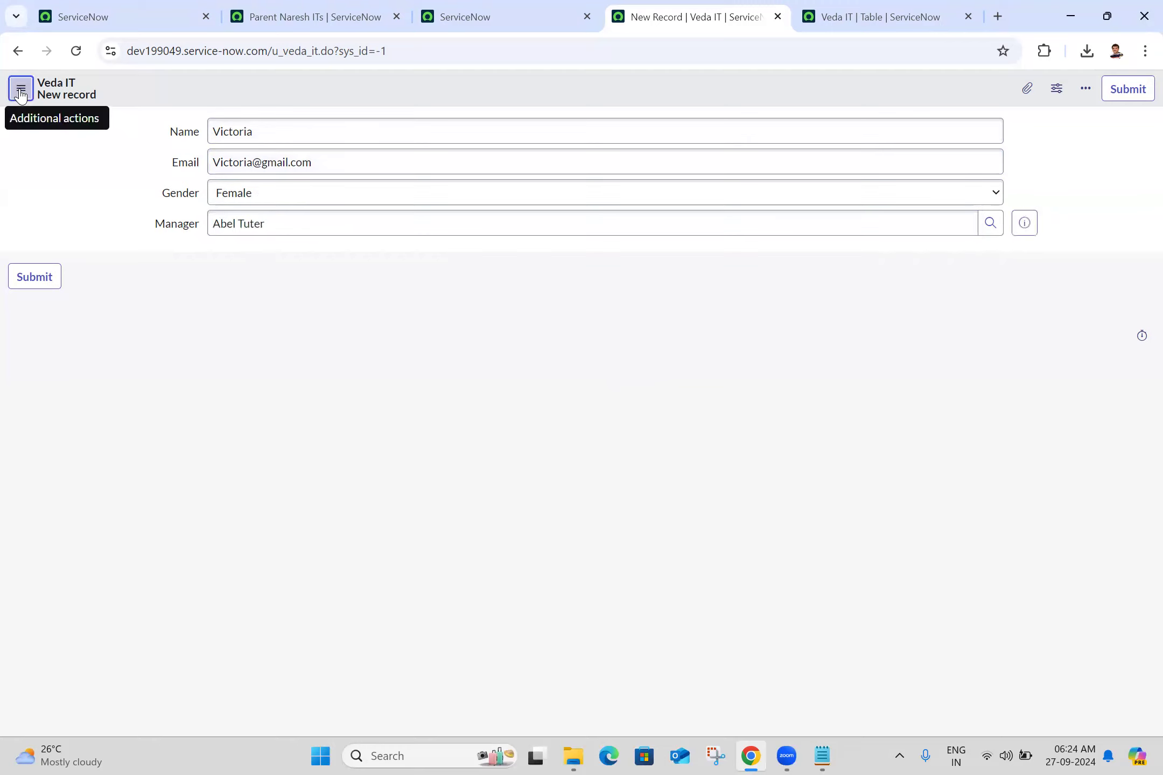
left_click(57, 106)
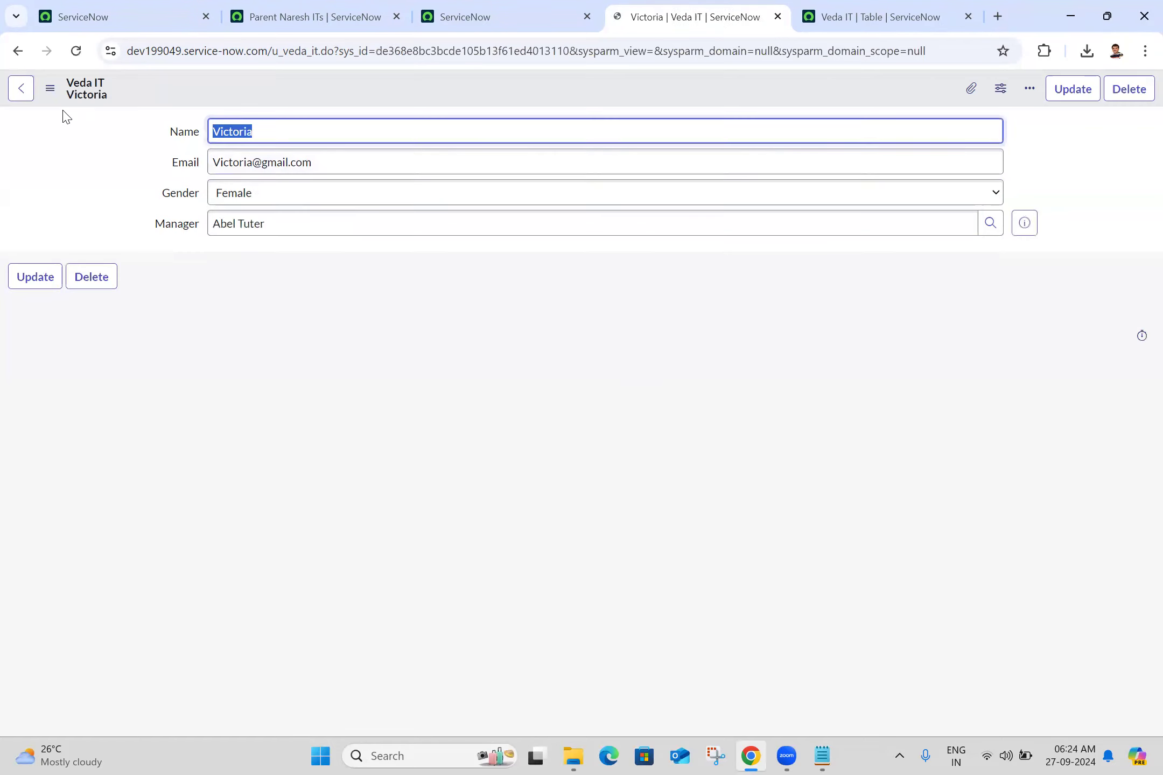
- Replace the saved record's name, email address and manager with different ones, and save the changes
key("BackSpace")
key("ctrl+a")
key("ctrl+c")
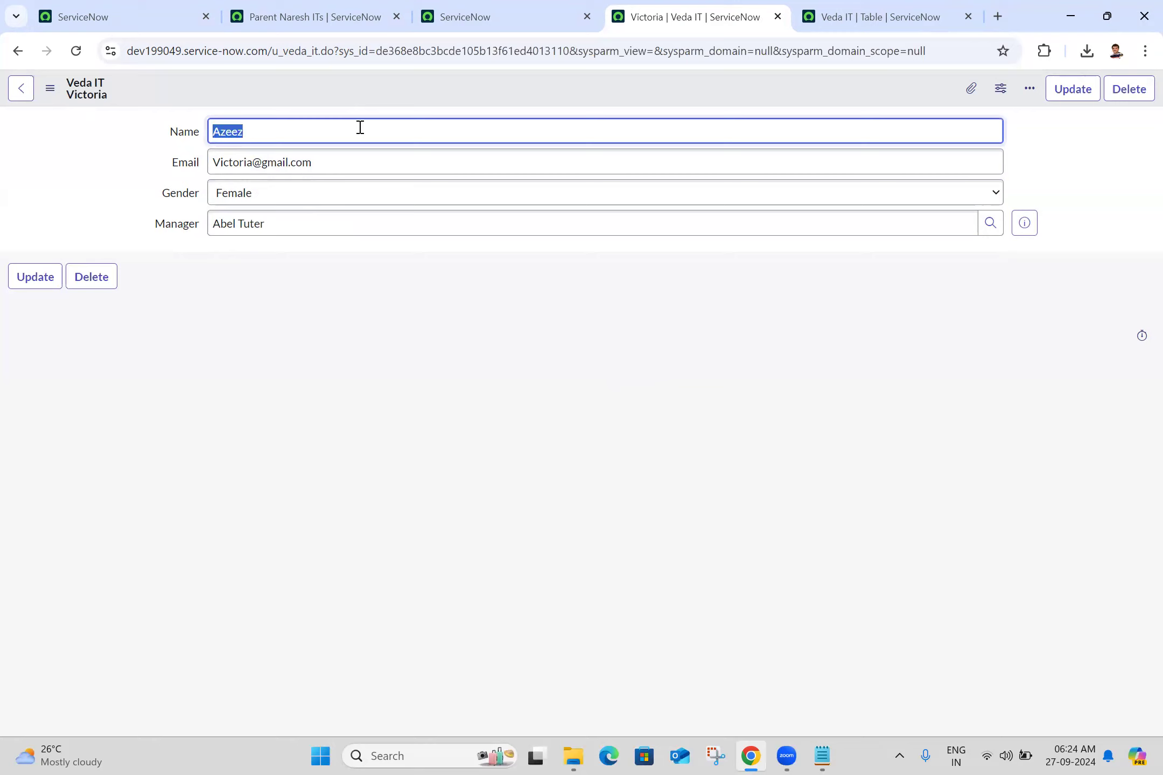
double_click(222, 163)
key("ctrl+v")
triple_click(238, 224)
type("abr")
left_click(321, 277)
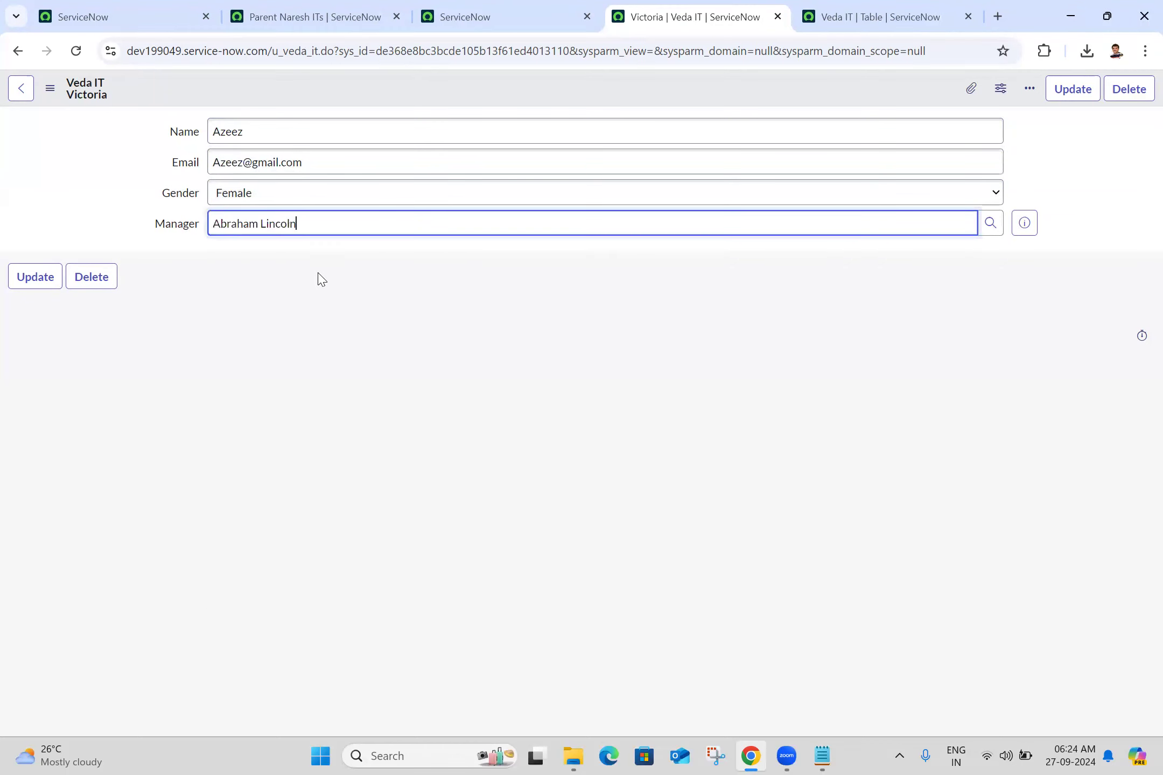
left_click(48, 89)
left_click(81, 103)
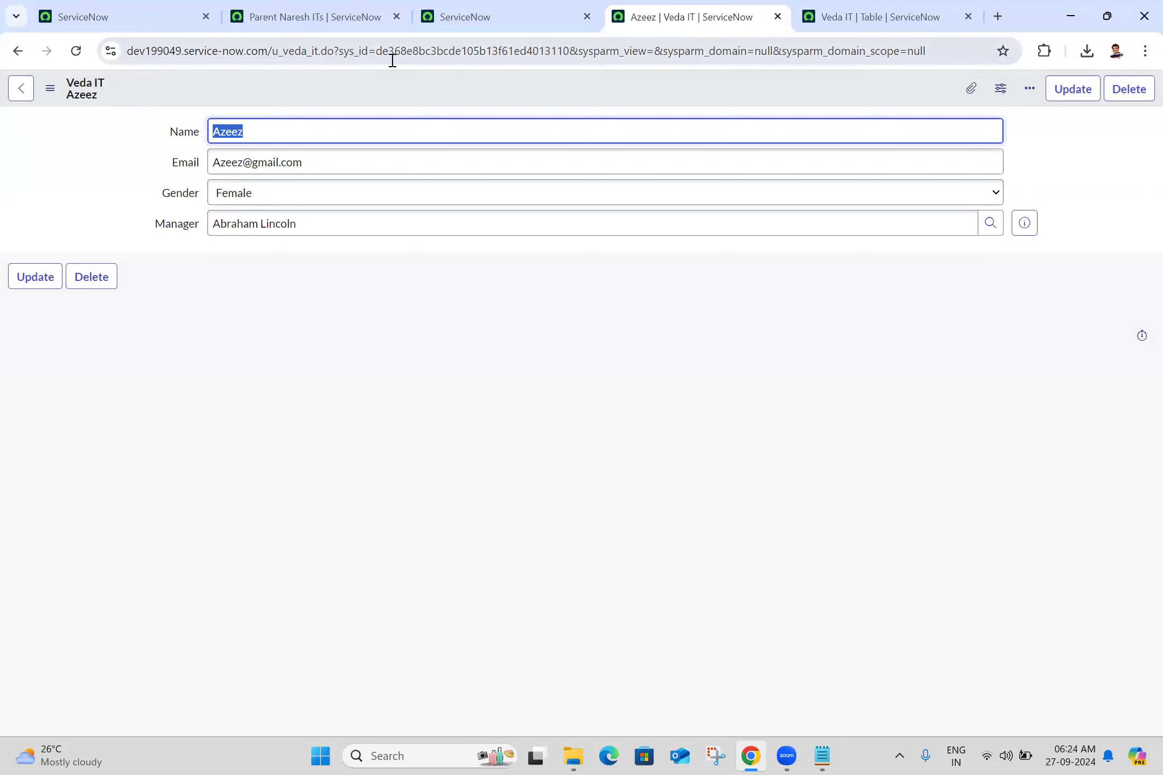
- Open a blank Veda IT record by replacing the current record's sys_id in the URL with -1
left_click(487, 7)
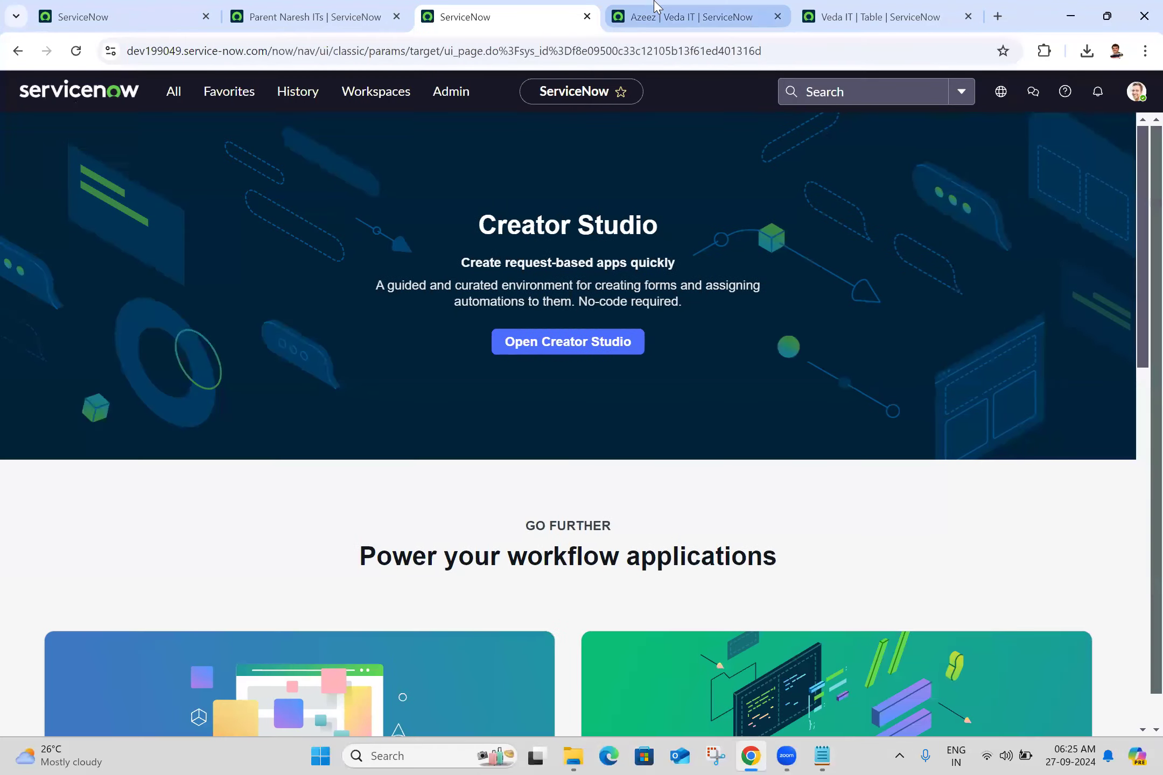
left_click(655, 6)
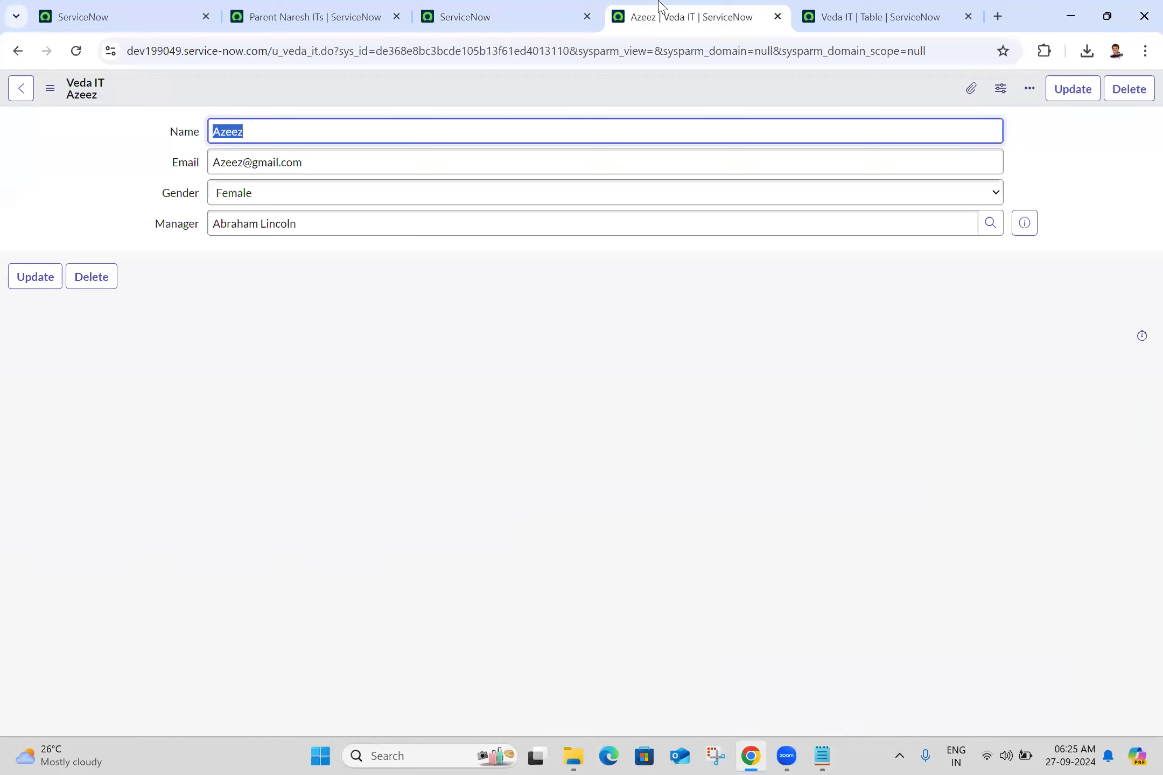
left_click(110, 189)
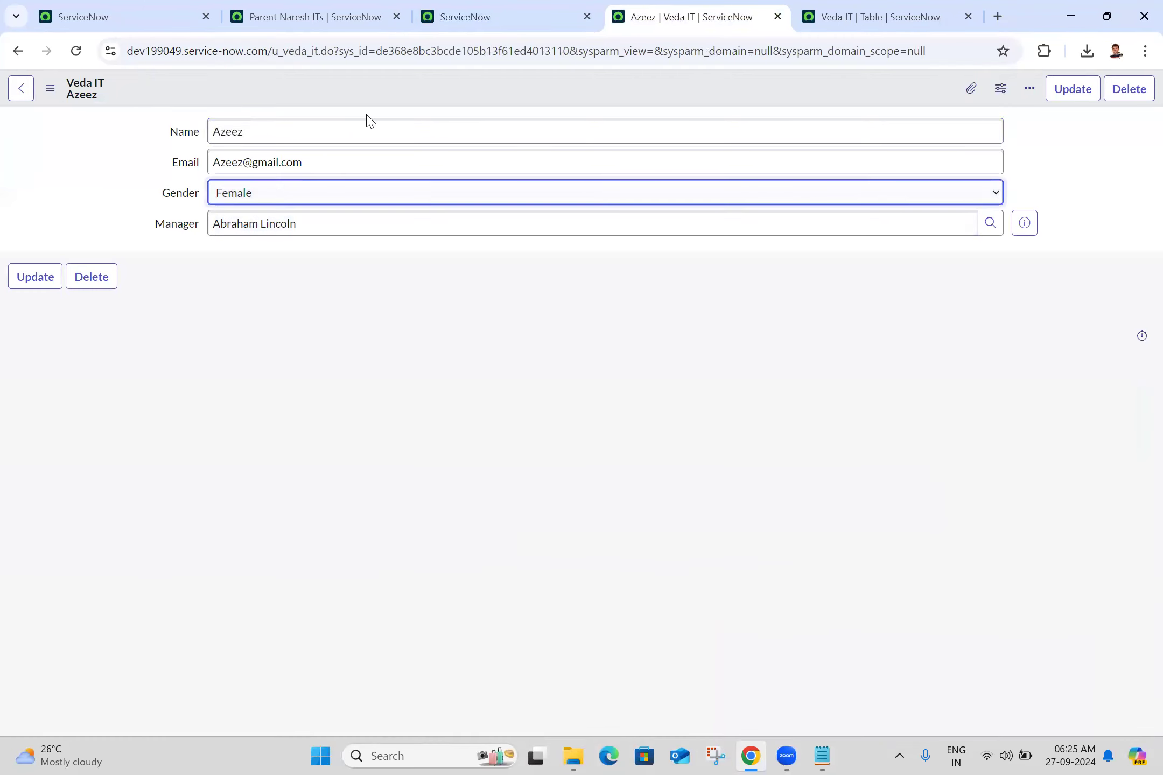
left_click(487, 52)
double_click(489, 52)
type("-1")
key("Return")
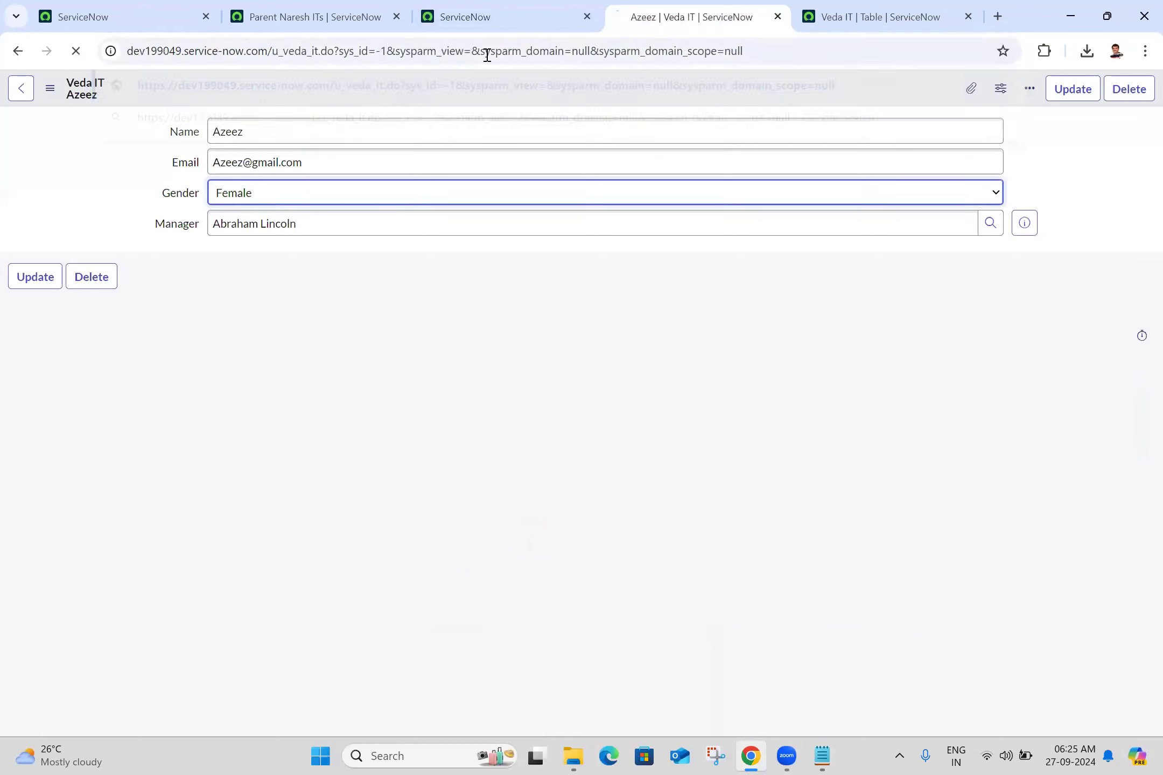
- Enter the original first person's name again in the blank record, with the matching Gmail address
type("Azeez")
key("ctrl+a")
key("BackSpace")
type("Vict")
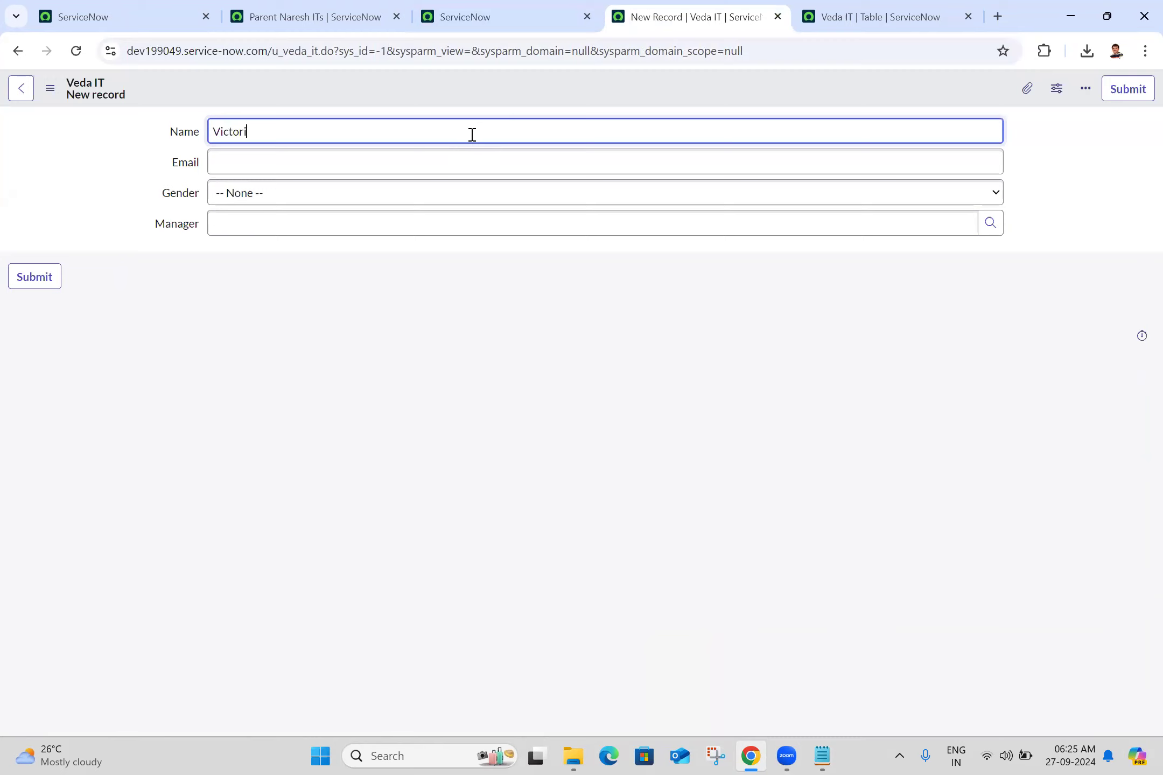
key("ctrl+a")
key("ctrl+c")
left_click(392, 164)
key("ctrl+v")
type("@gma")
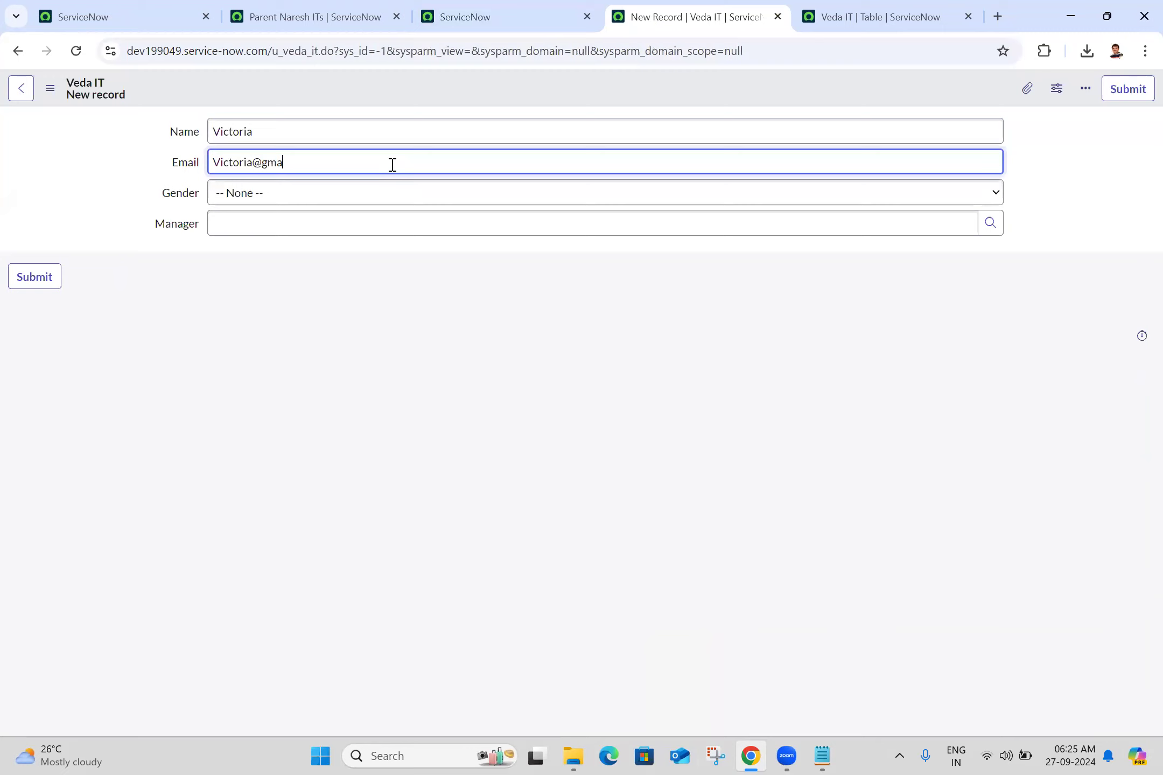
type("il.com")
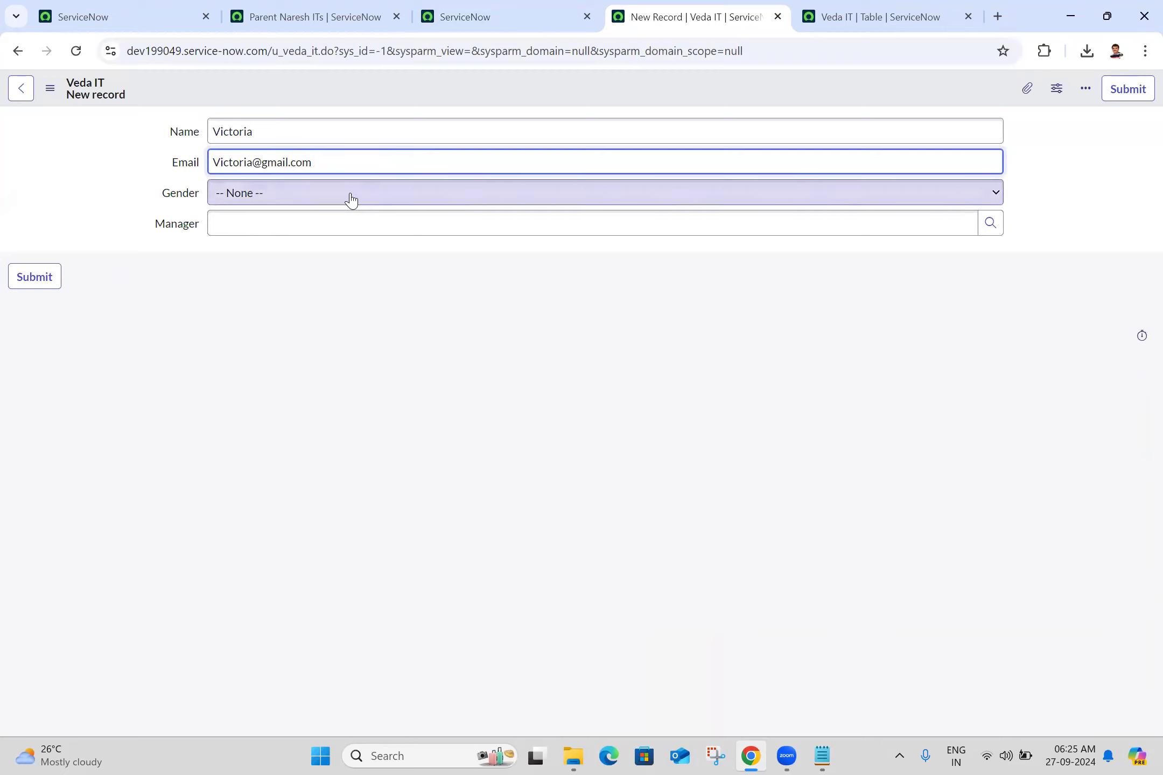
- Set Gender to Female, pick the previously used first manager from the recent selections, and save the record
left_click(328, 208)
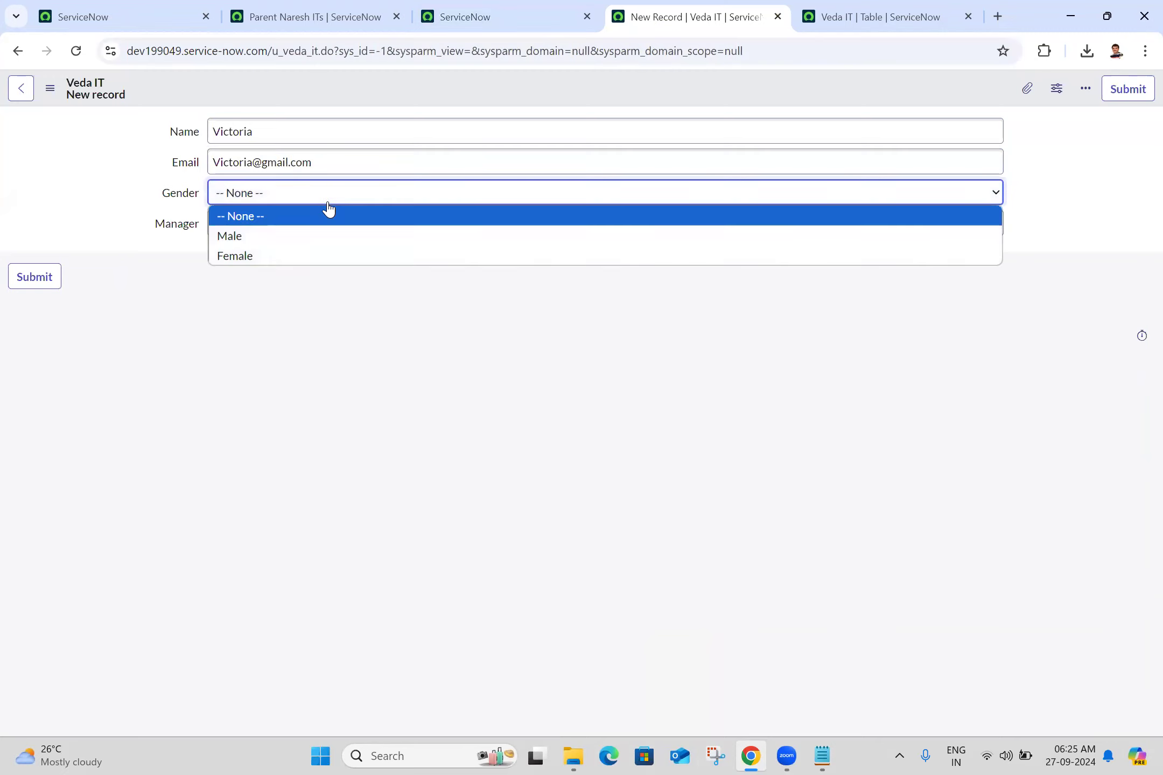
left_click(280, 258)
left_click(324, 229)
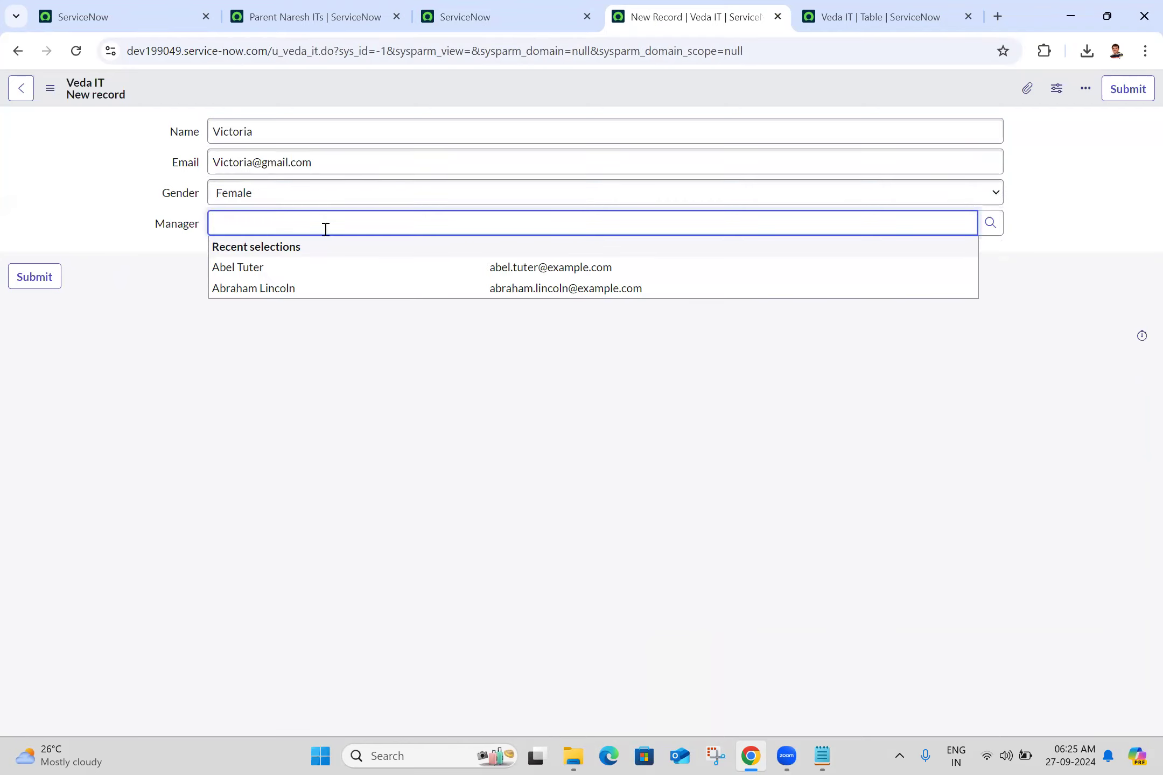
left_click(267, 267)
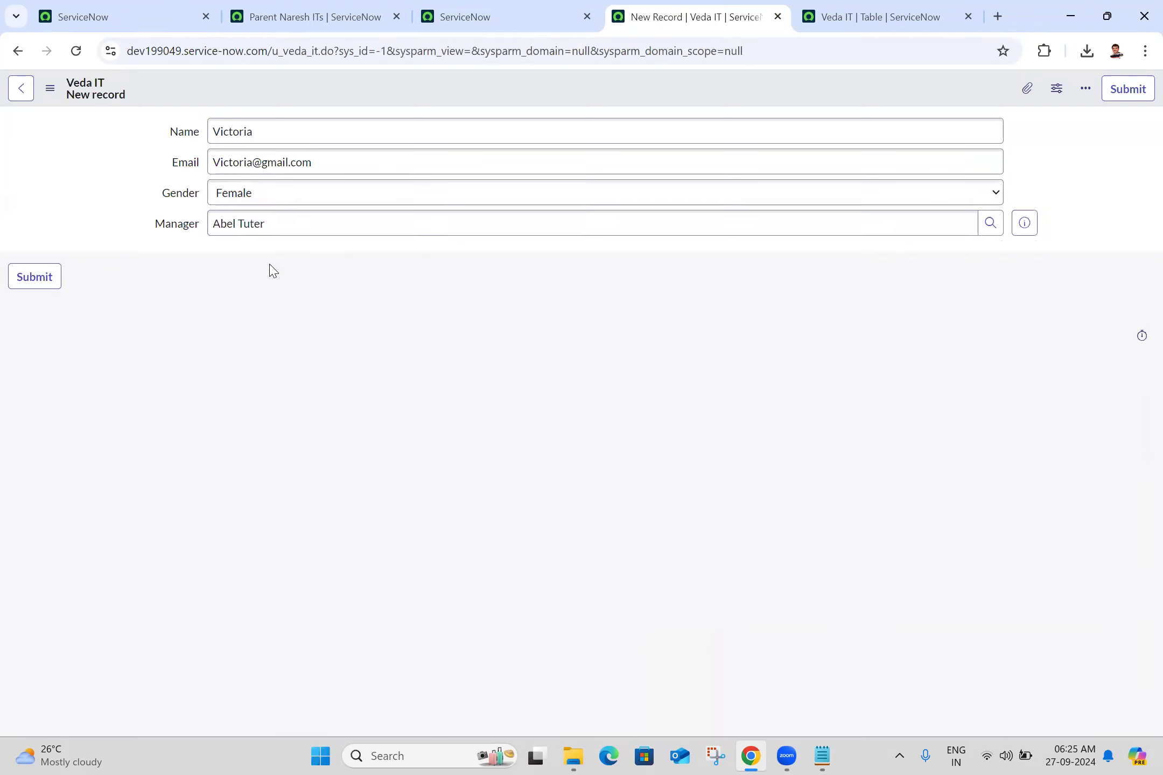
left_click(50, 88)
left_click(82, 108)
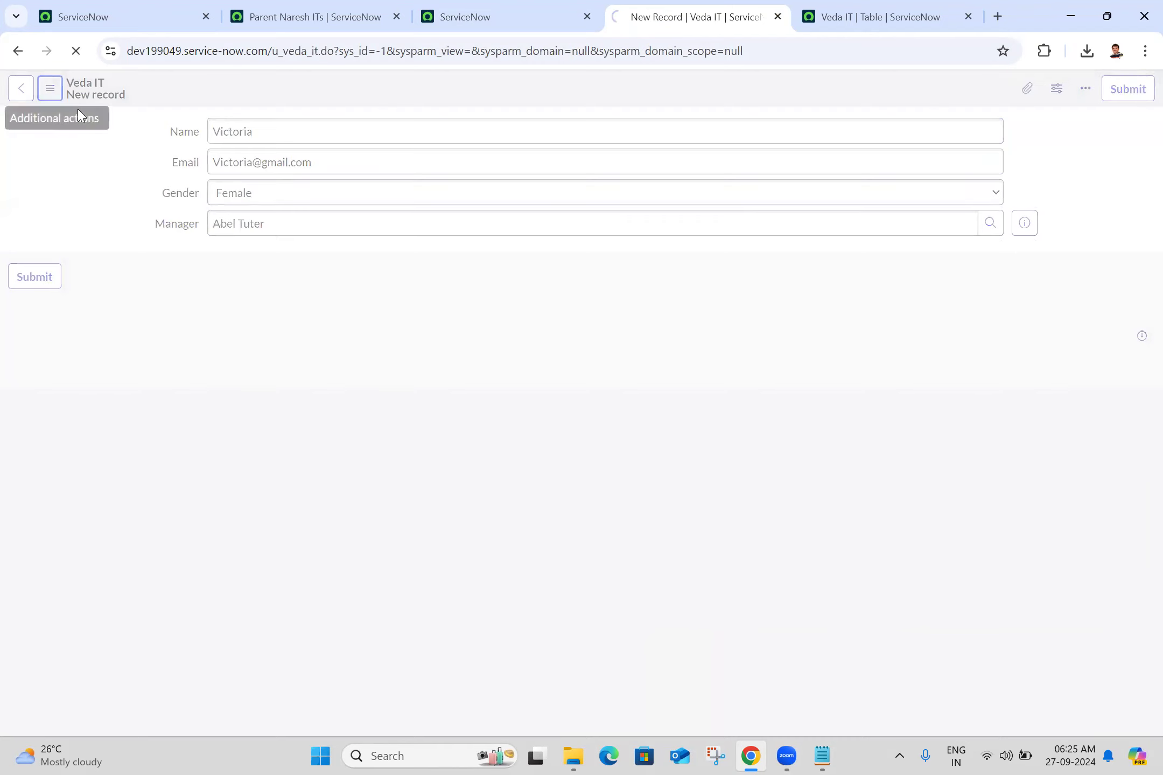
- Open another blank record with sys_id -1 in the URL and enter a third person's name and matching Gmail address
left_click(472, 54)
double_click(472, 51)
type("-1")
key("Return")
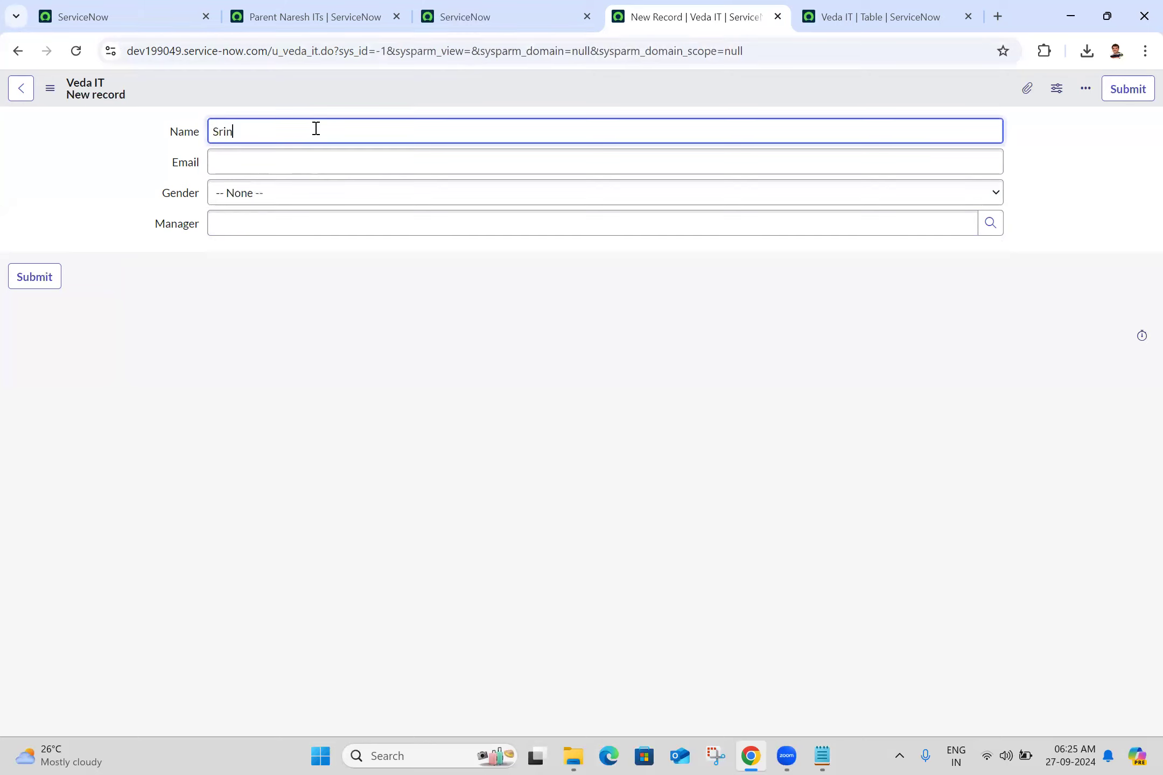
key("ctrl+a")
key("ctrl+c")
left_click(324, 156)
key("ctrl+v")
type("@gmail.com")
- Set Gender to Male, choose a manager from the users matching "fre", and save the third record
left_click(244, 193)
left_click(254, 236)
left_click(254, 233)
type("fre")
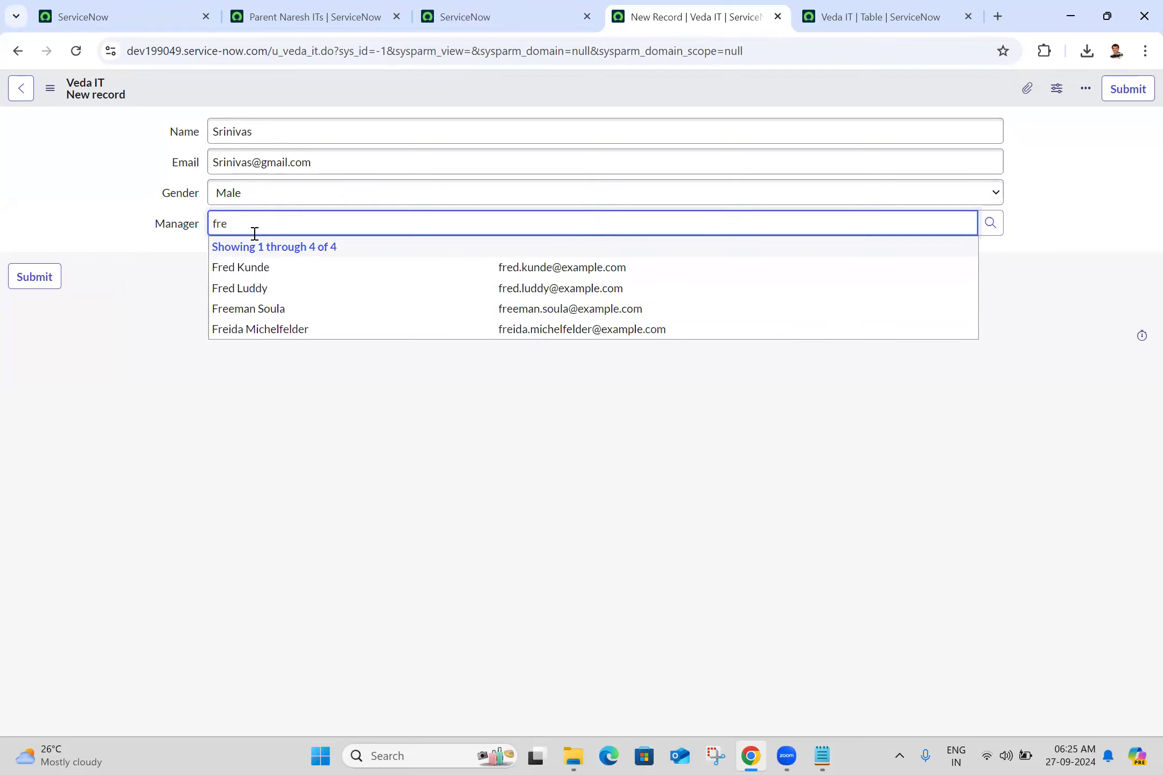
left_click(268, 291)
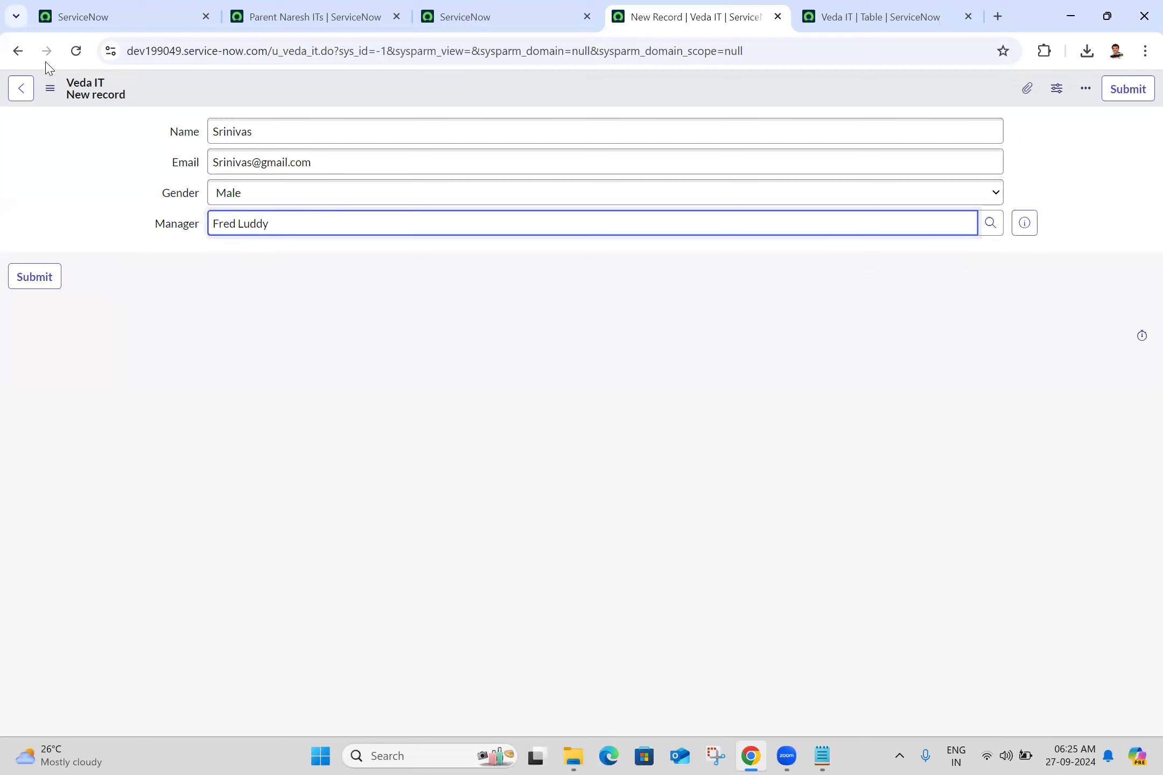
left_click(49, 89)
left_click(85, 104)
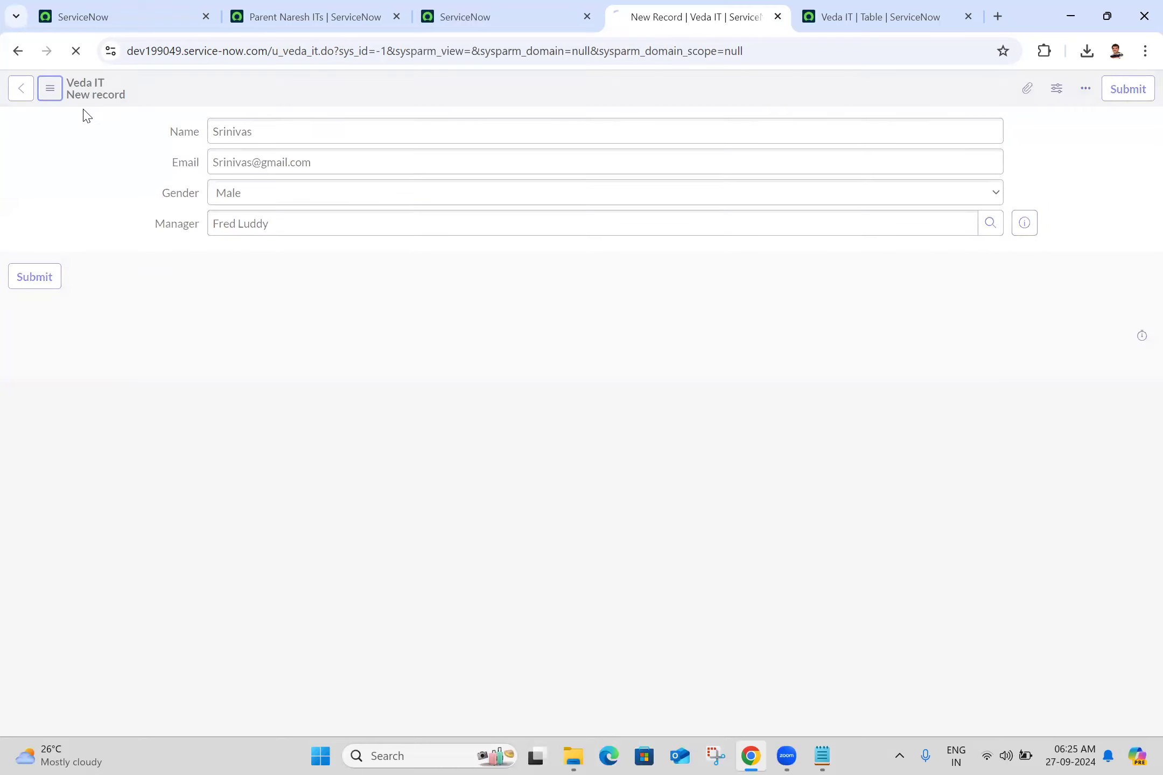
- Open a further blank record with sys_id -1 in the URL and enter a fourth person's name and Gmail address
left_click(510, 50)
double_click(511, 50)
type("-1")
key("Return")
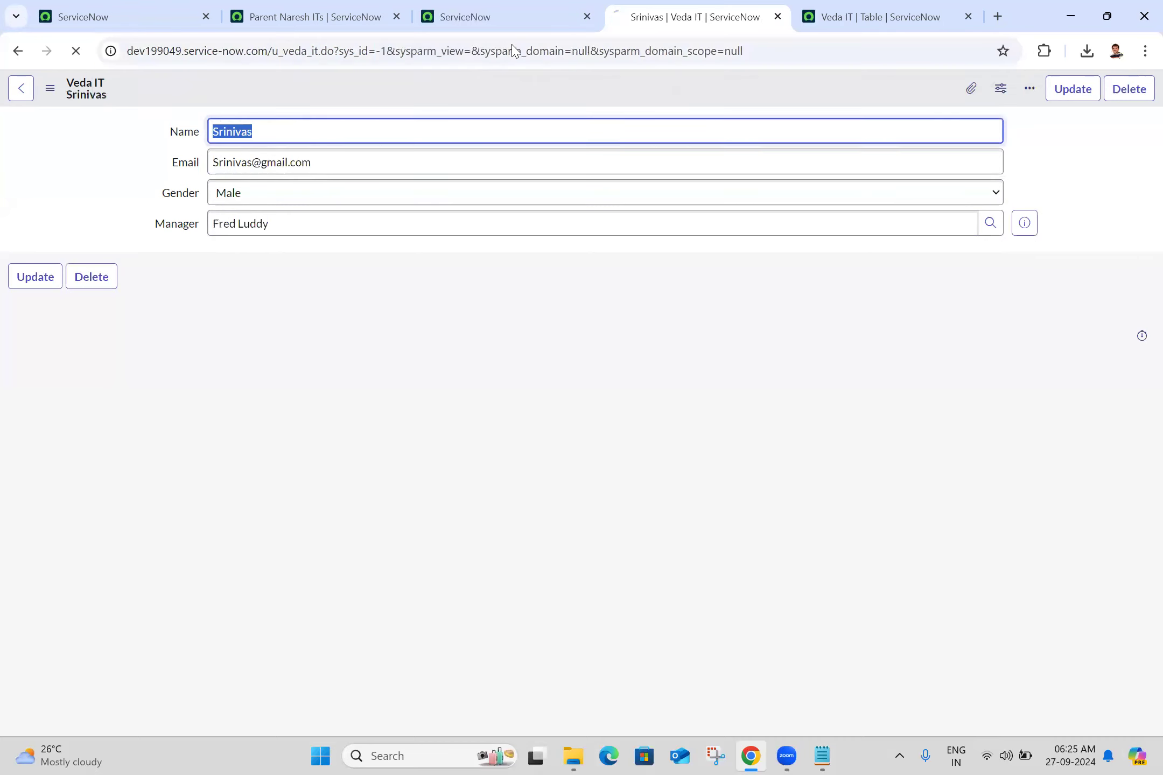
type("Sai")
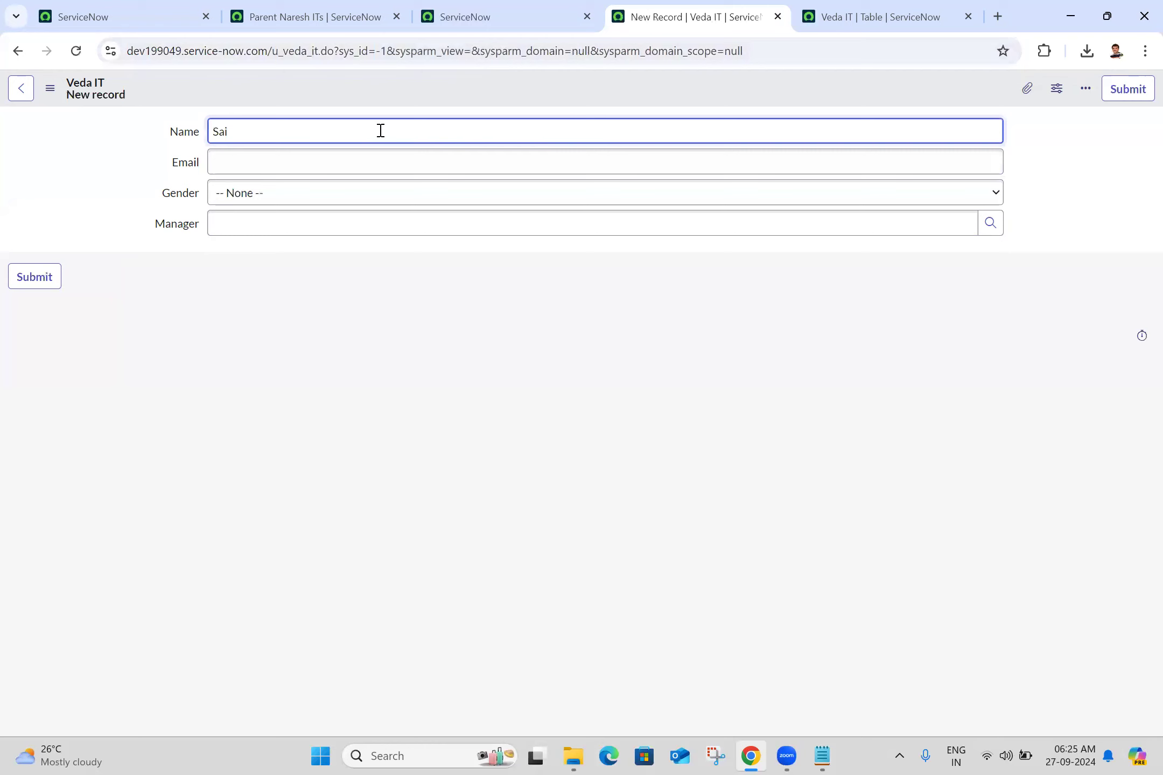
left_click(305, 161)
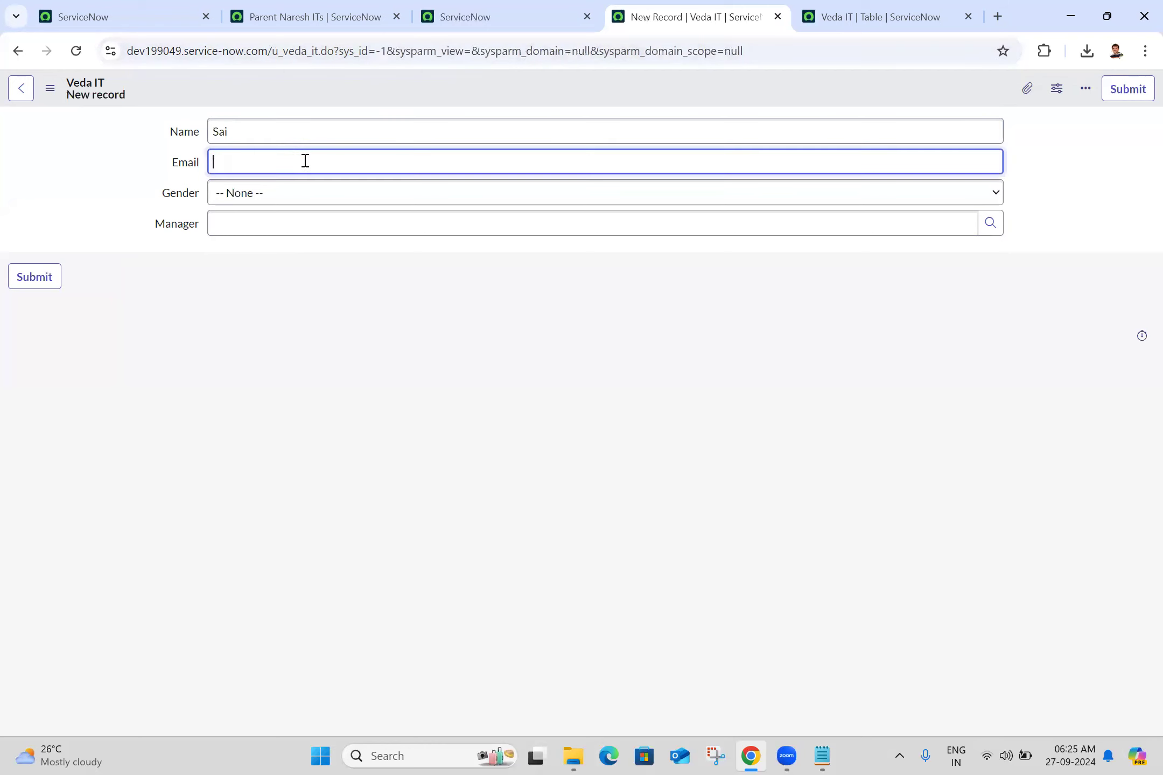
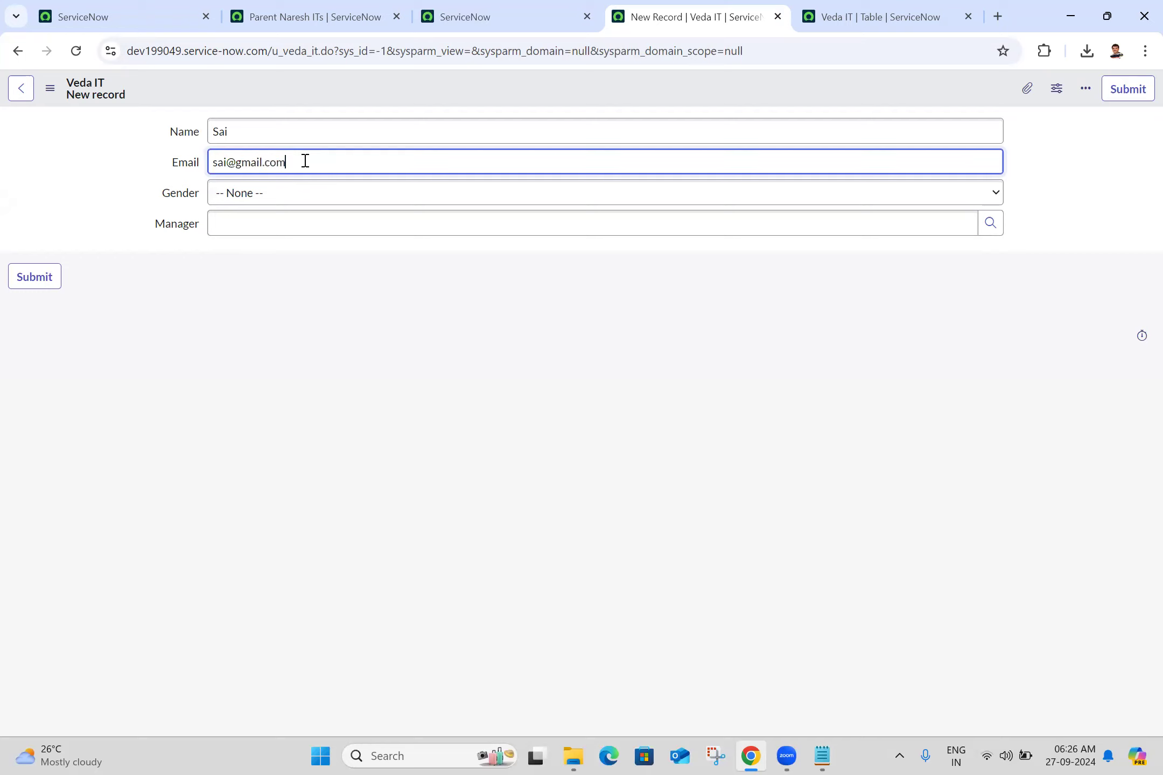
- Set Gender to Male, choose a manager from the users matching "da", and save the fourth record
left_click(267, 207)
left_click(267, 234)
left_click(267, 231)
type("da")
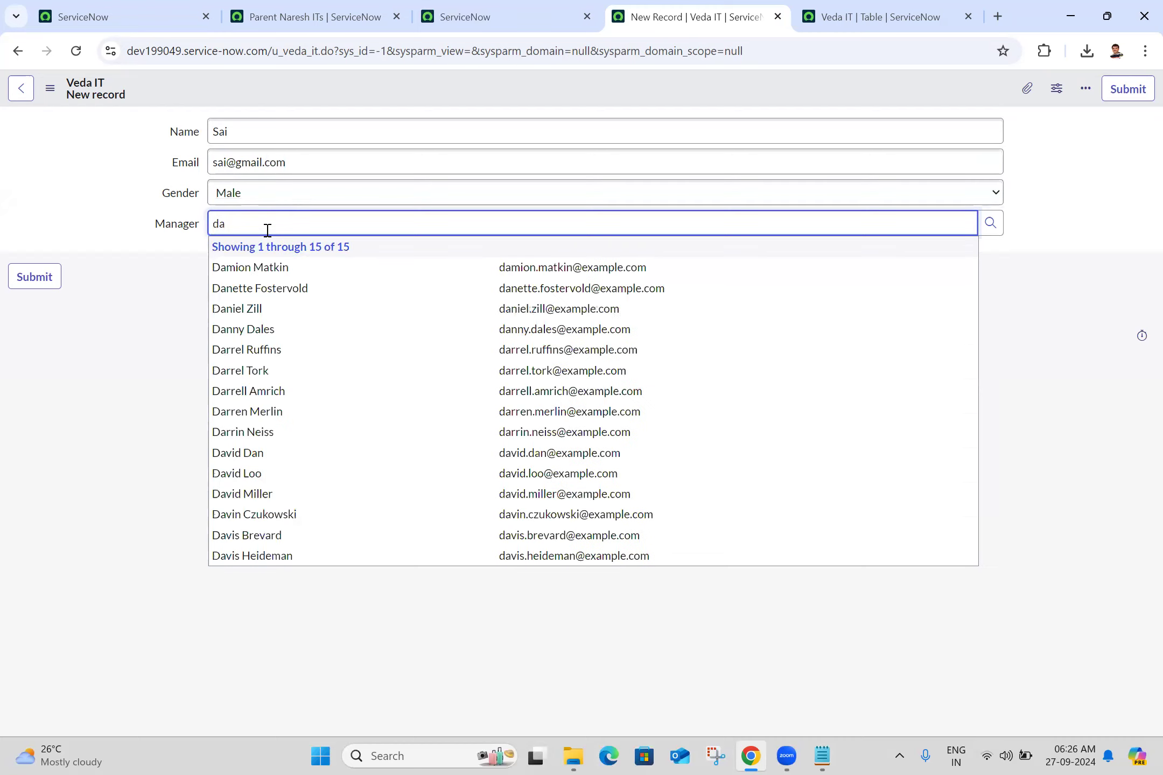
left_click(285, 476)
left_click(50, 88)
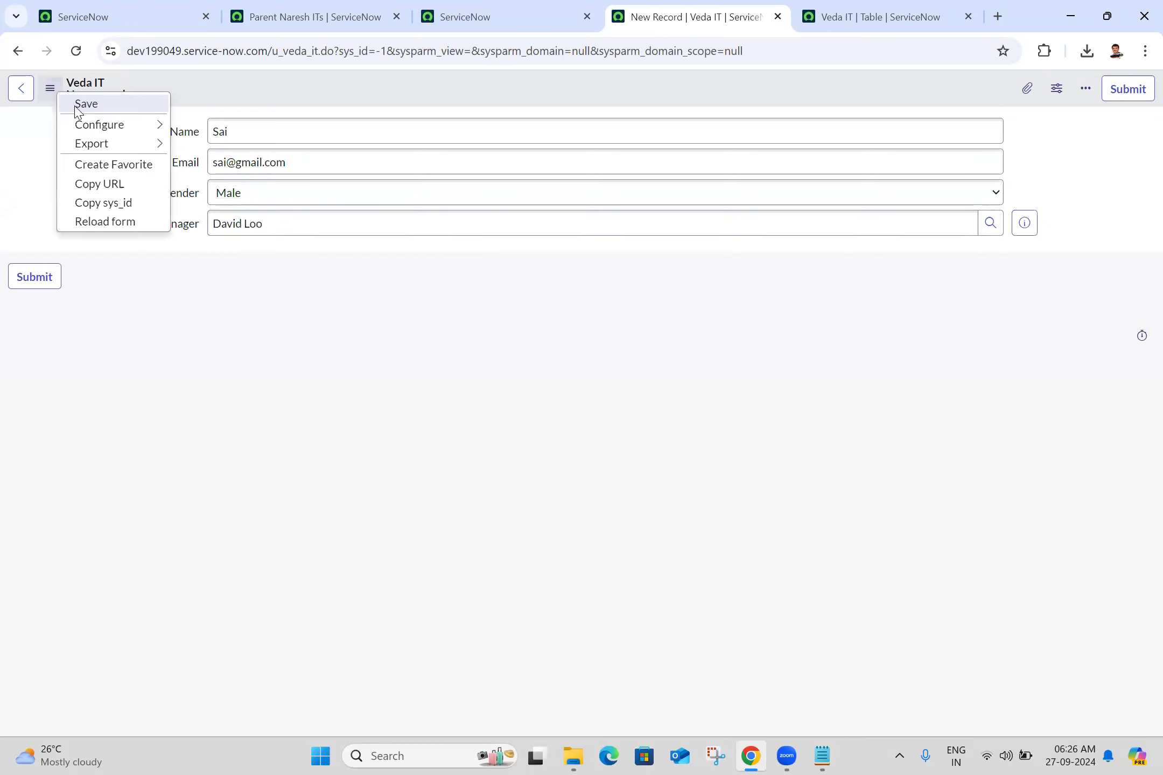
left_click(81, 104)
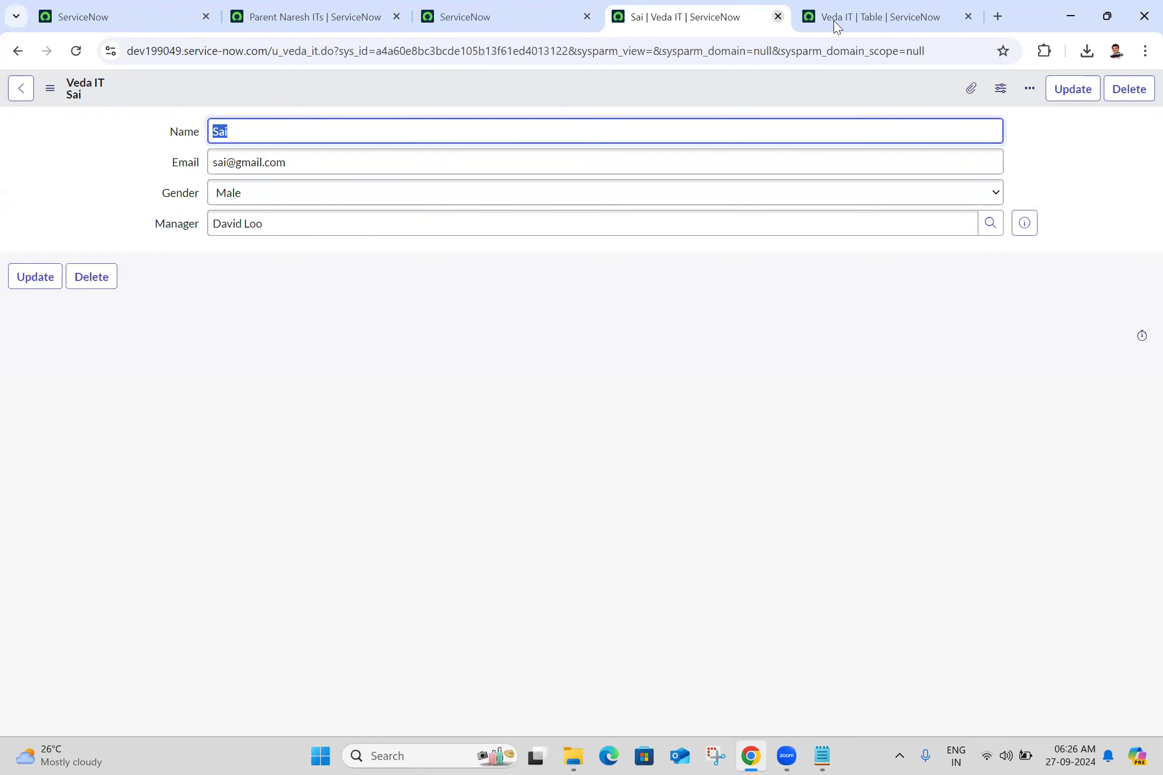
- Close the Veda IT record and table definition pages, and reload the ServiceNow home page on dev199049
left_click(779, 17)
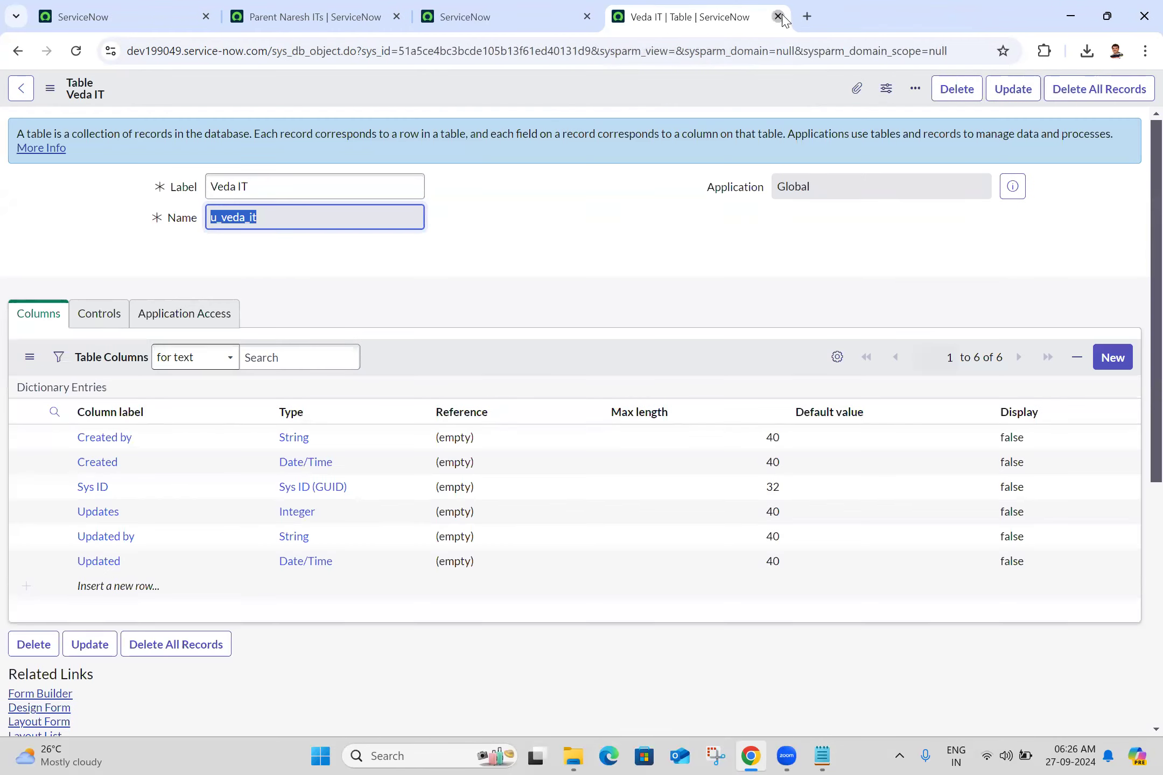
left_click(778, 17)
left_click(76, 57)
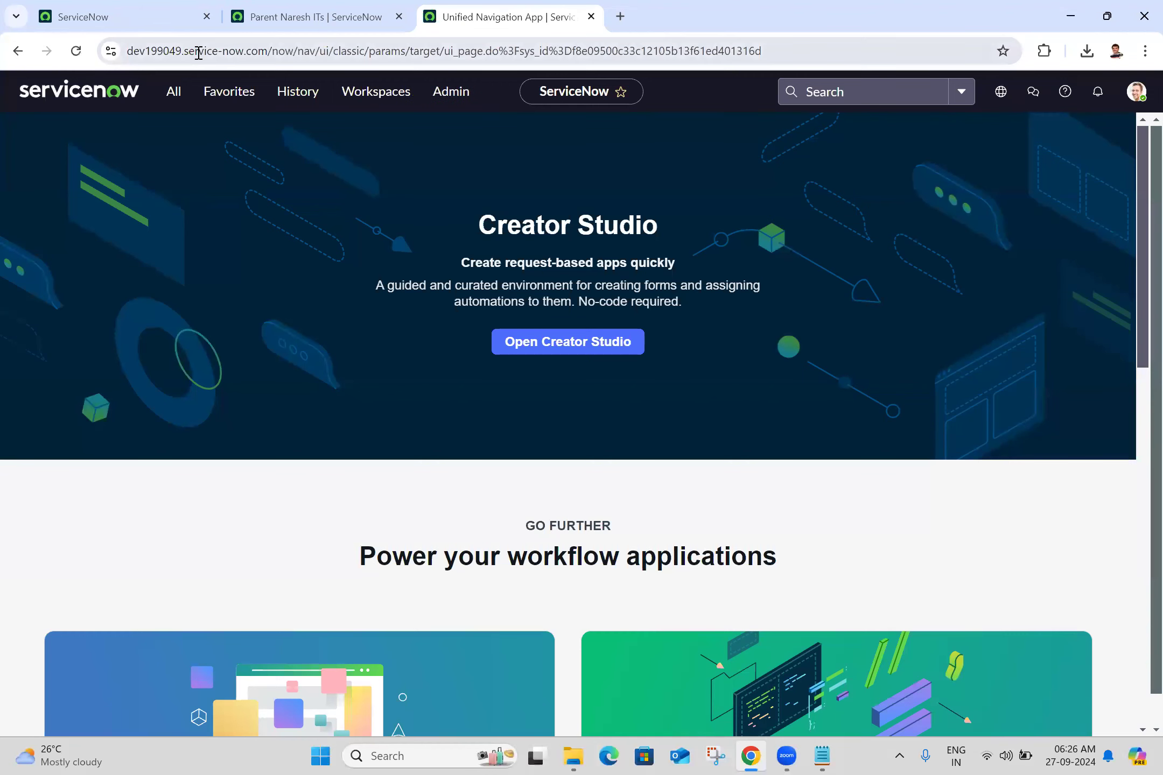
- Find the Veda ITs module on dev199049 and open its record list in a separate browser tab
left_click(172, 90)
type("veda it")
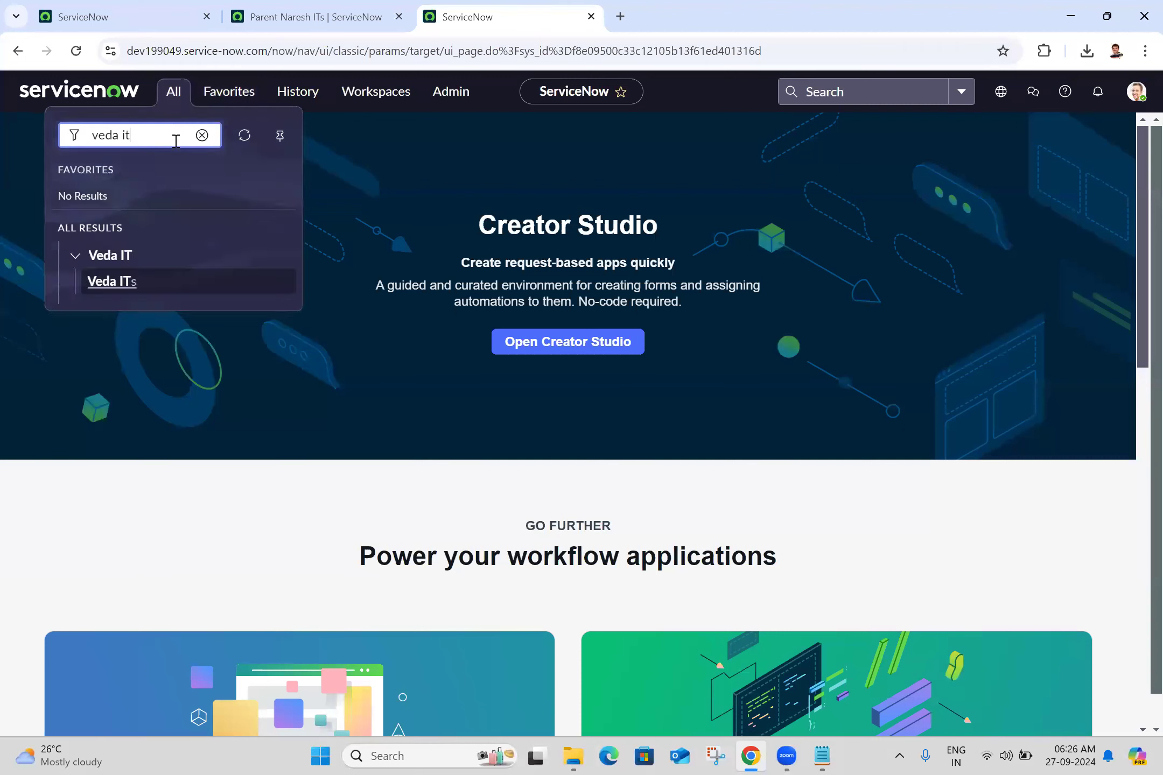
middle_click(116, 283)
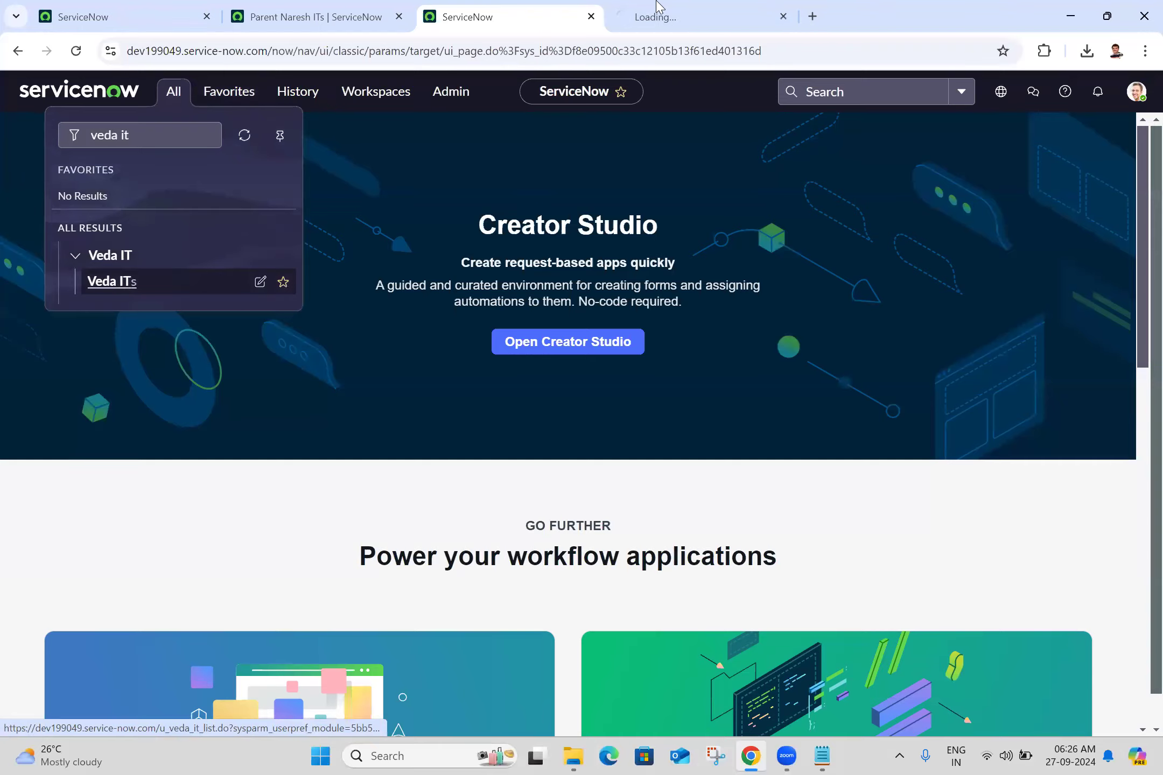
left_click(658, 7)
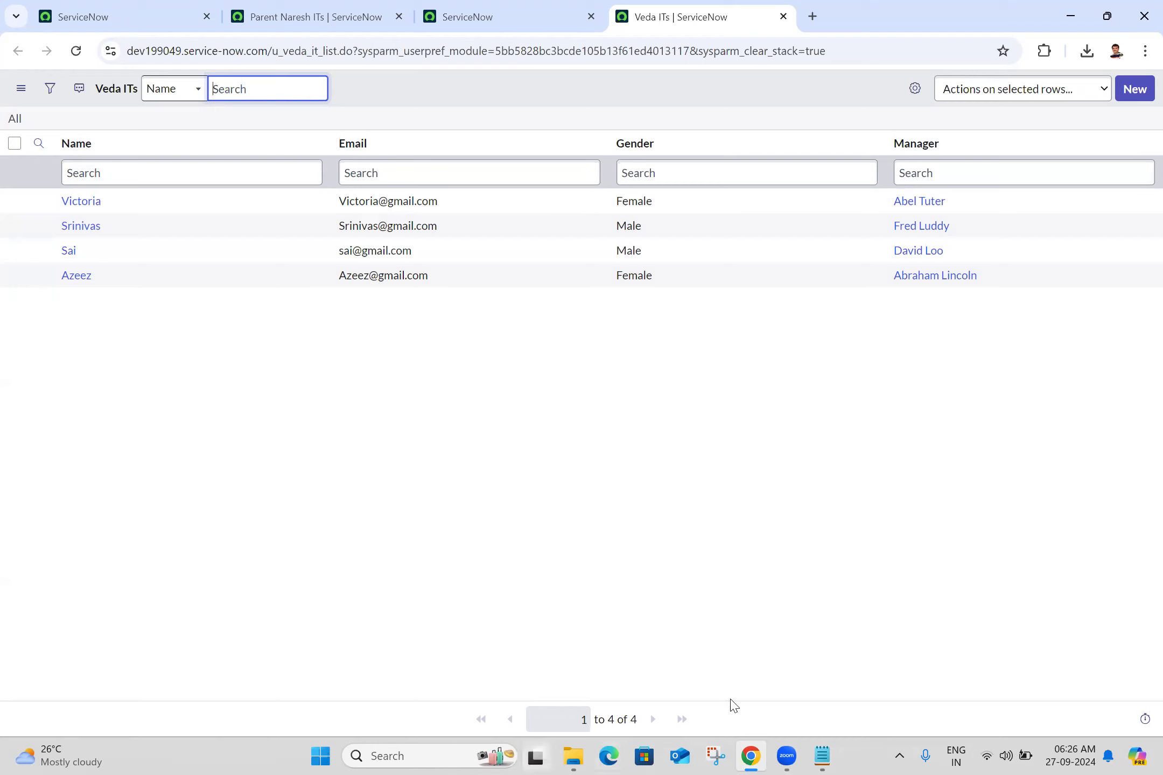
key("alt+Tab")
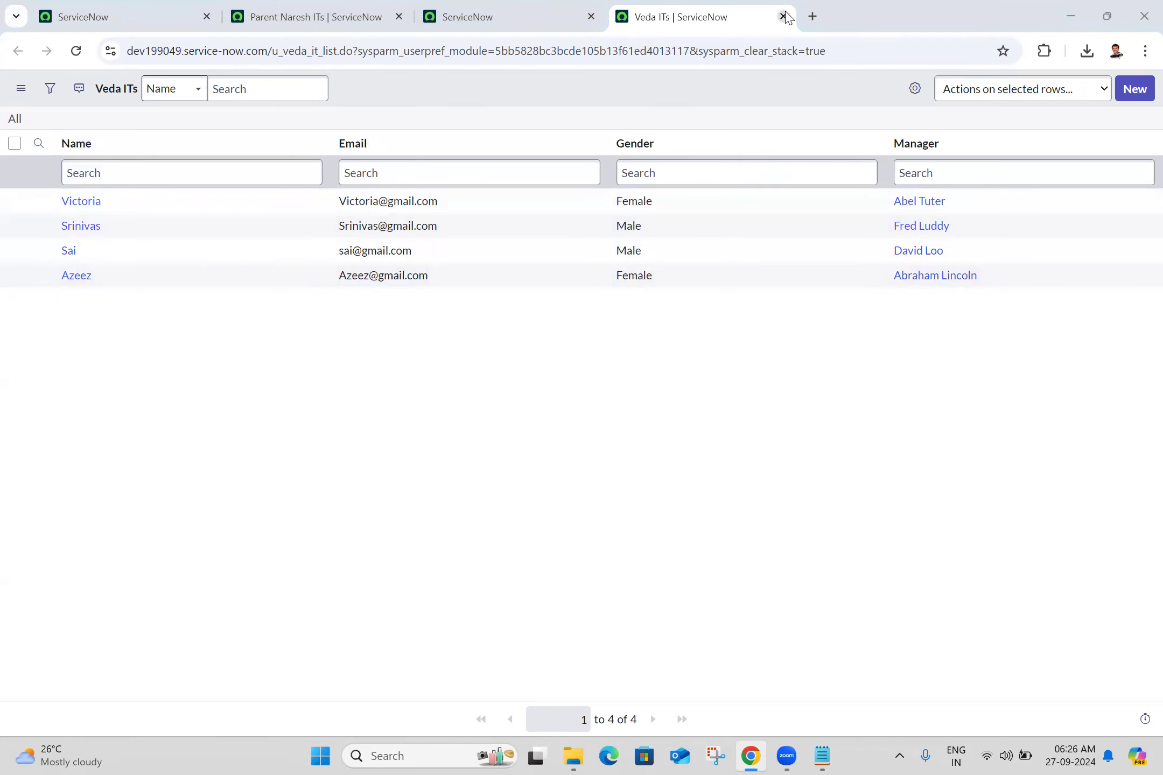
- Select all records in the Parent Naresh ITs list on dev286543 and delete them
left_click(383, 7)
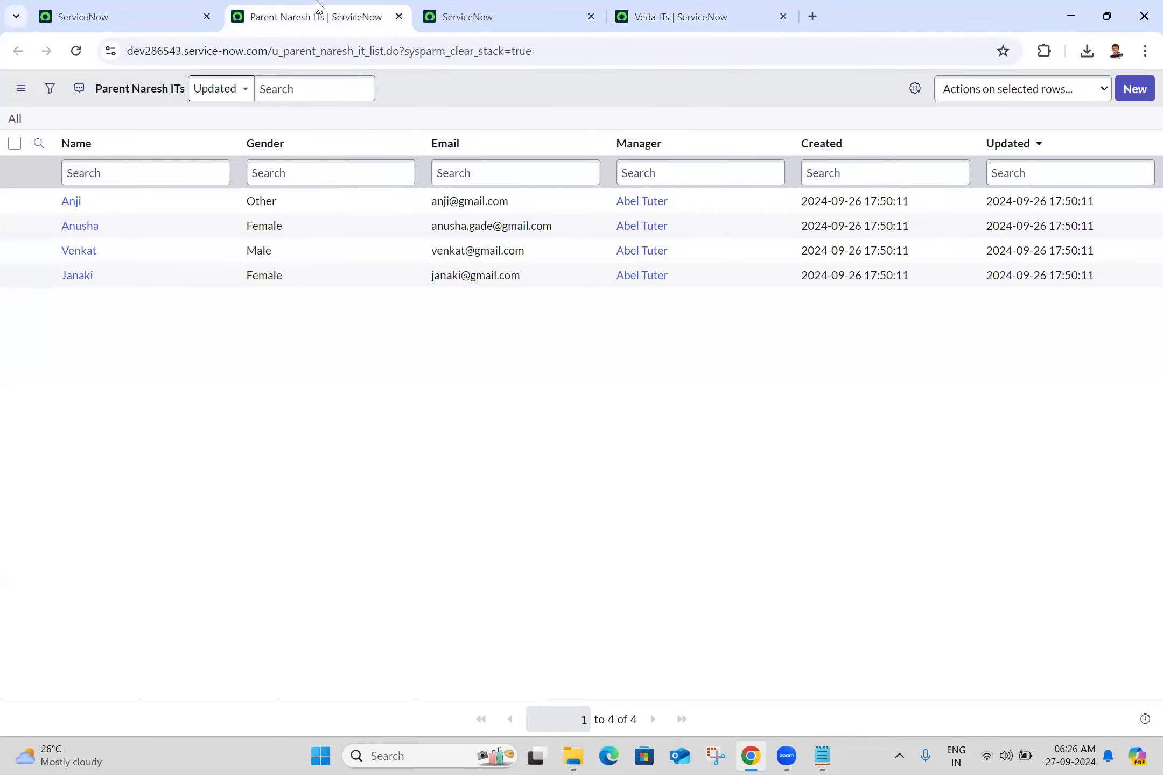
left_click(14, 143)
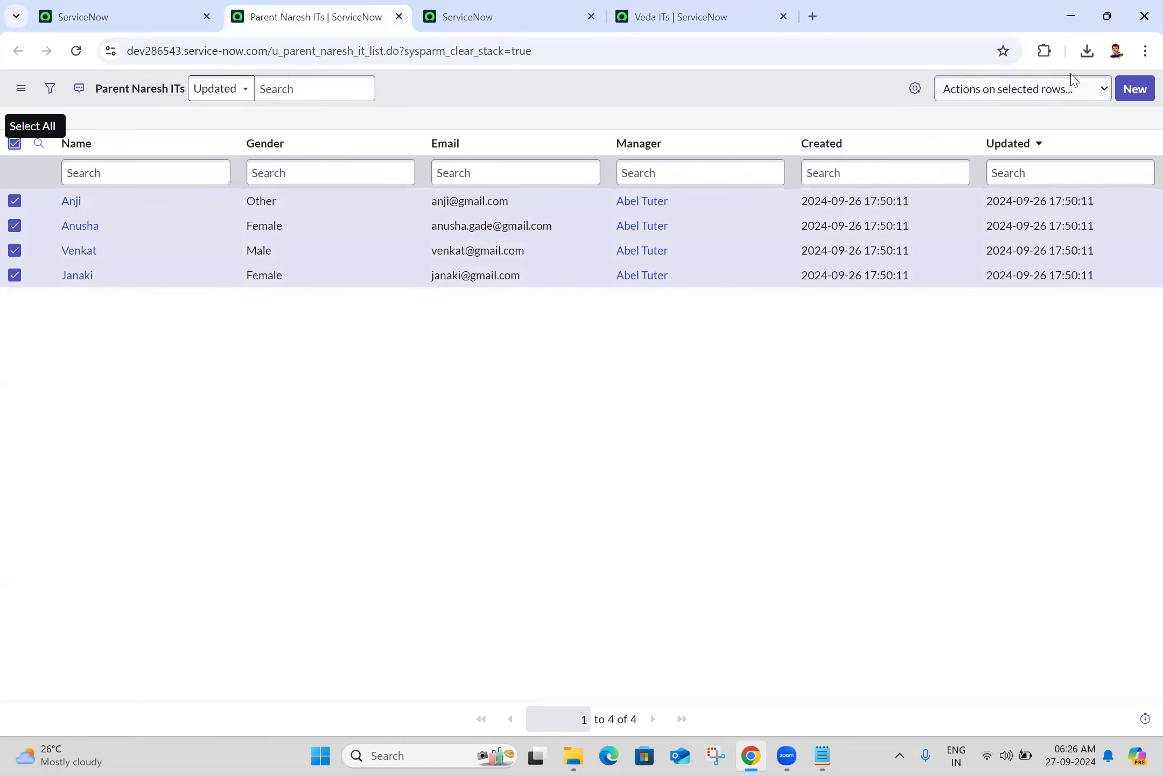
left_click(1044, 86)
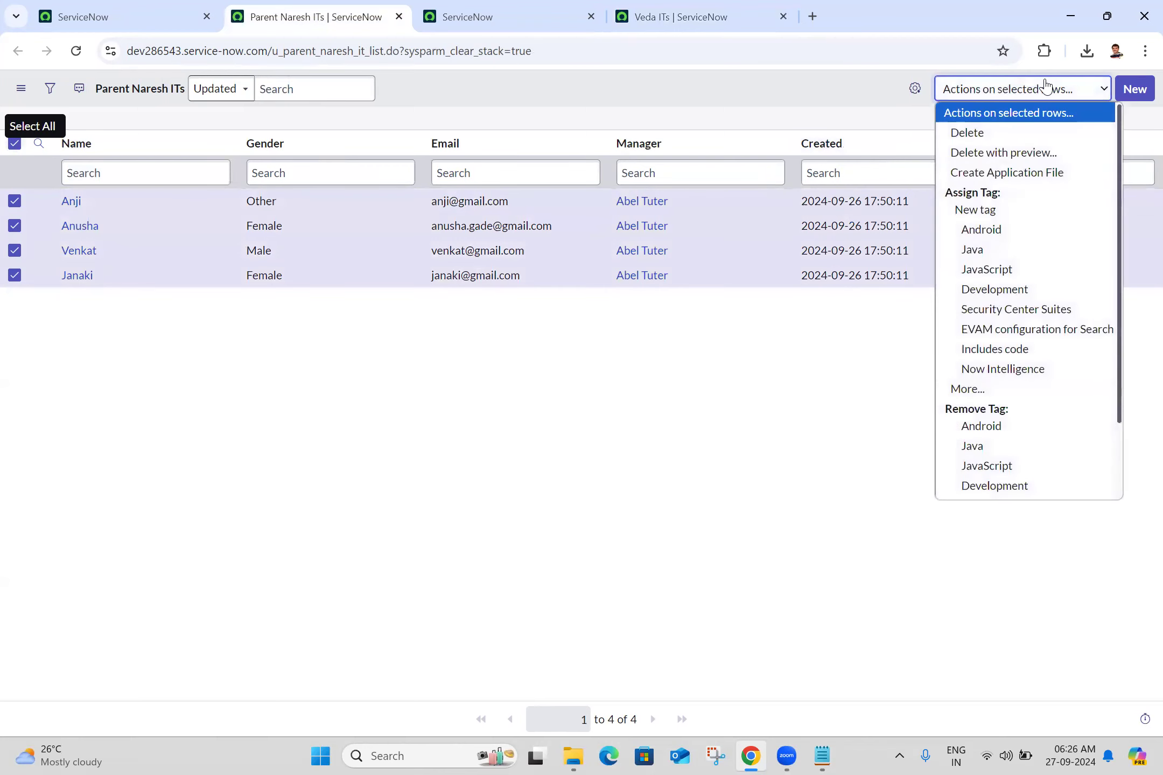
left_click(956, 139)
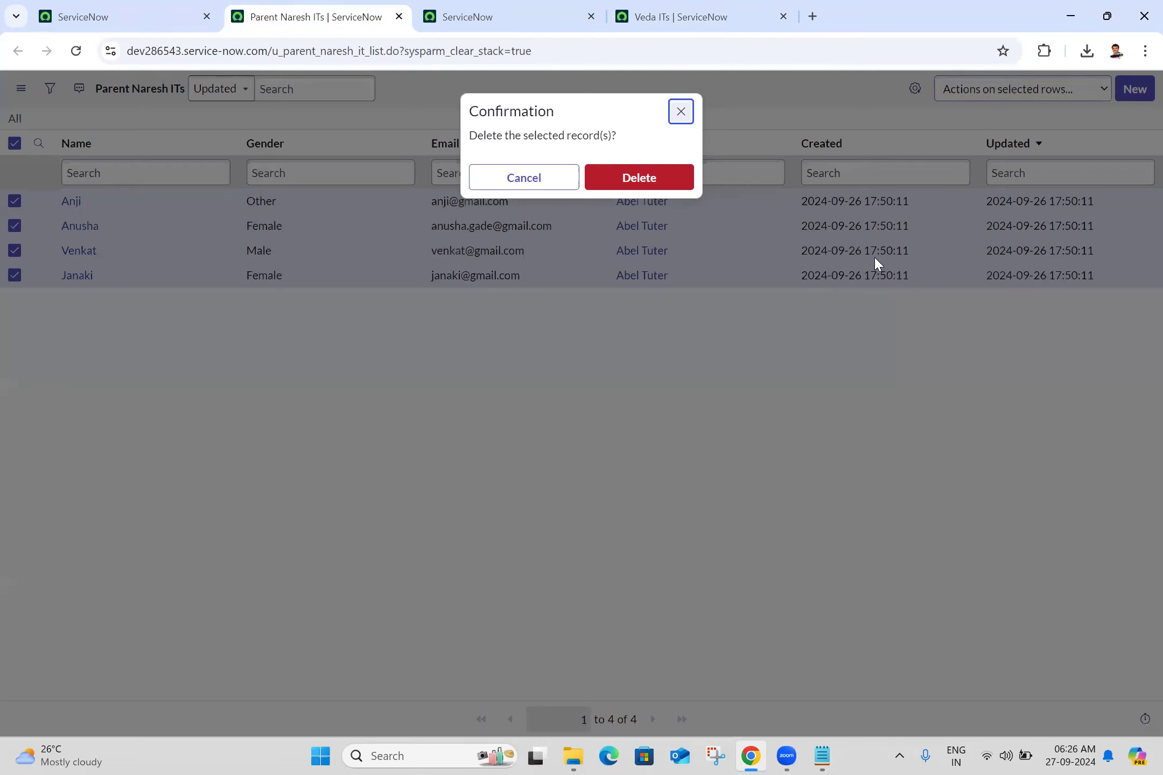
left_click(654, 188)
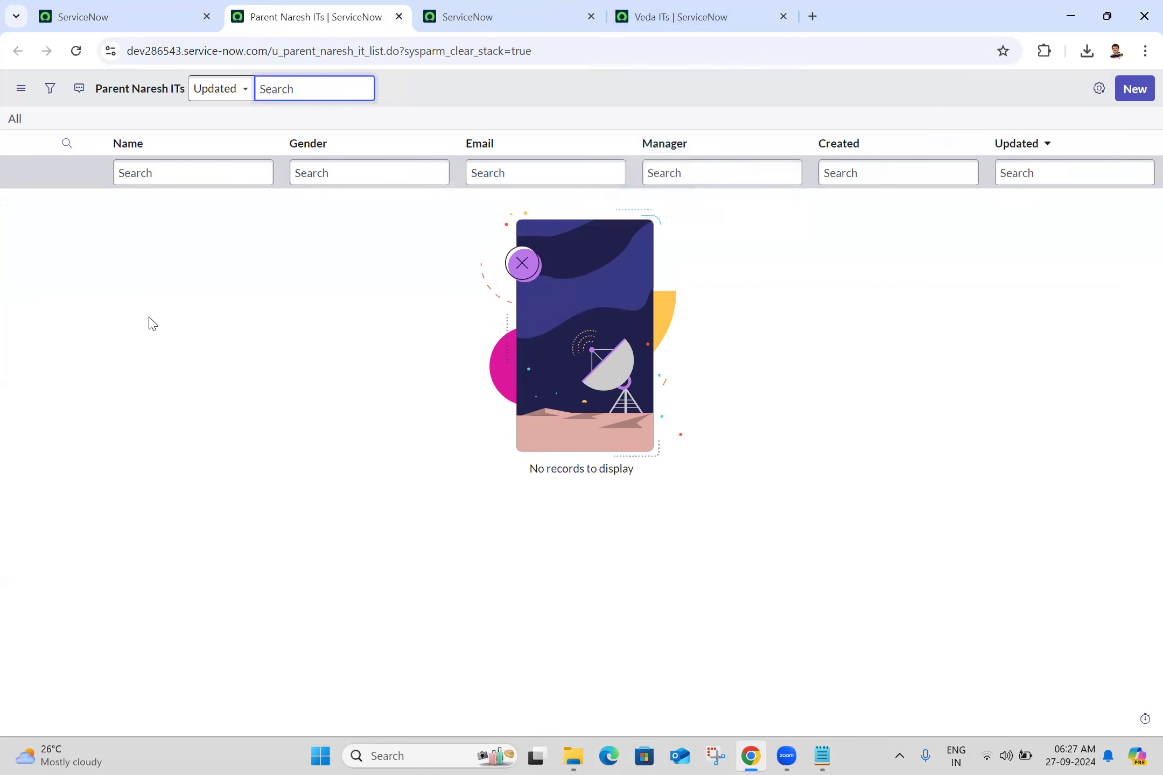
- On dev286543, open Data Sources under System Import Sets in a separate tab and start a new data source record
left_click(207, 4)
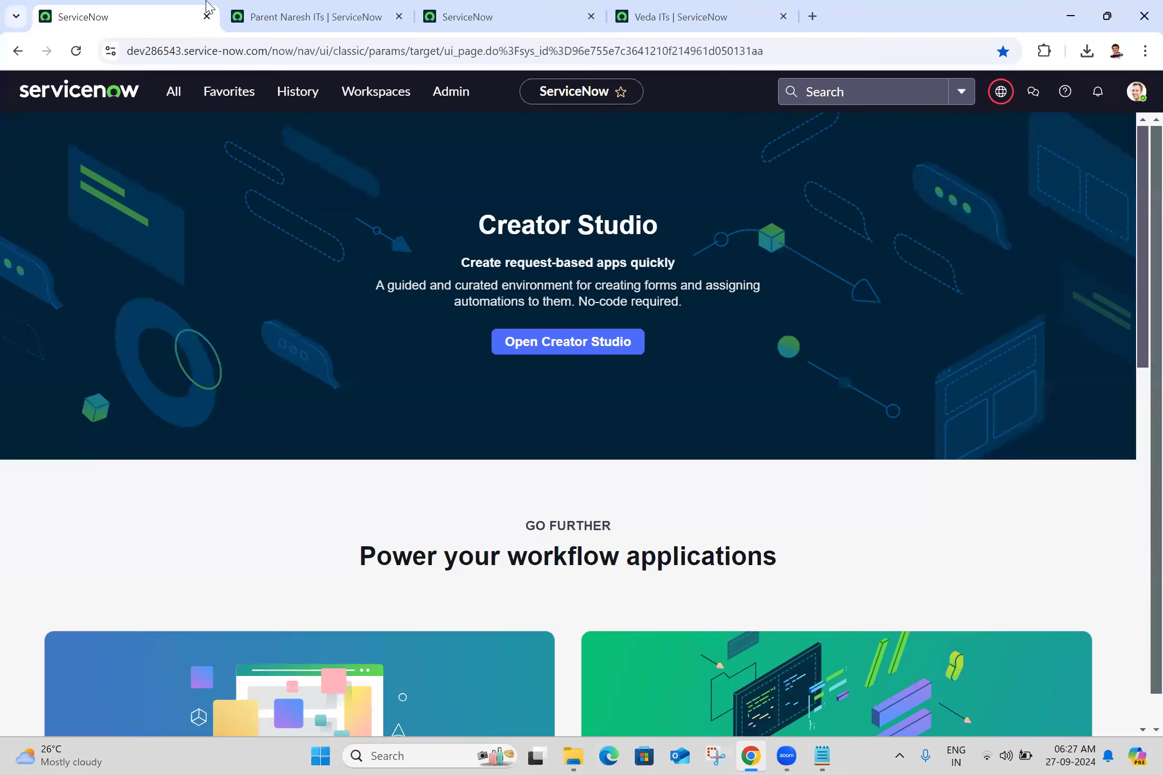
left_click(182, 97)
triple_click(191, 133)
type("data so")
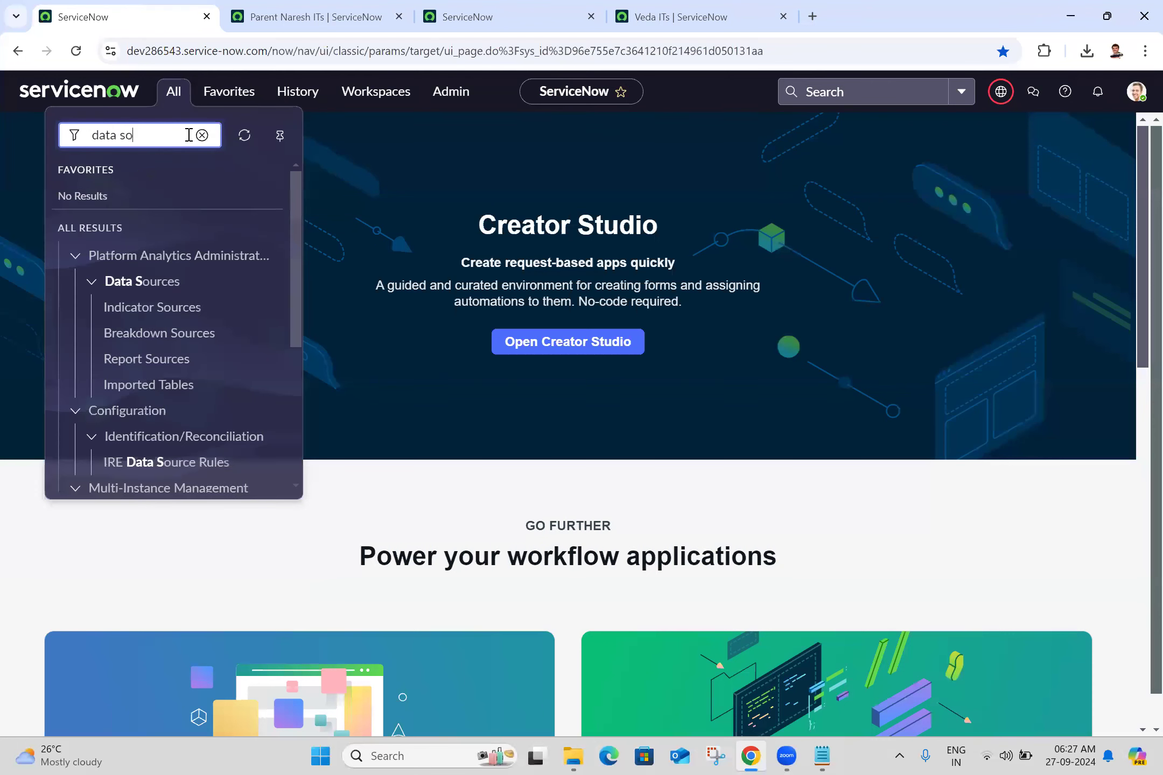
type("urces")
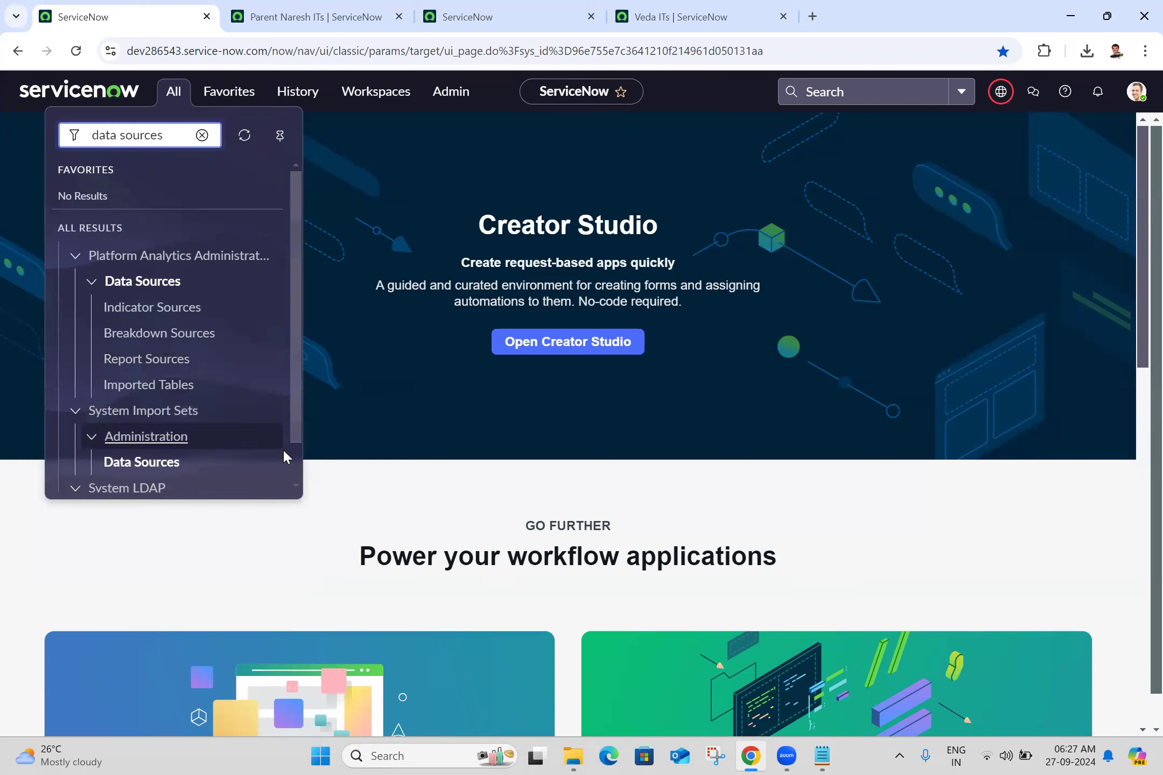
left_click(299, 470)
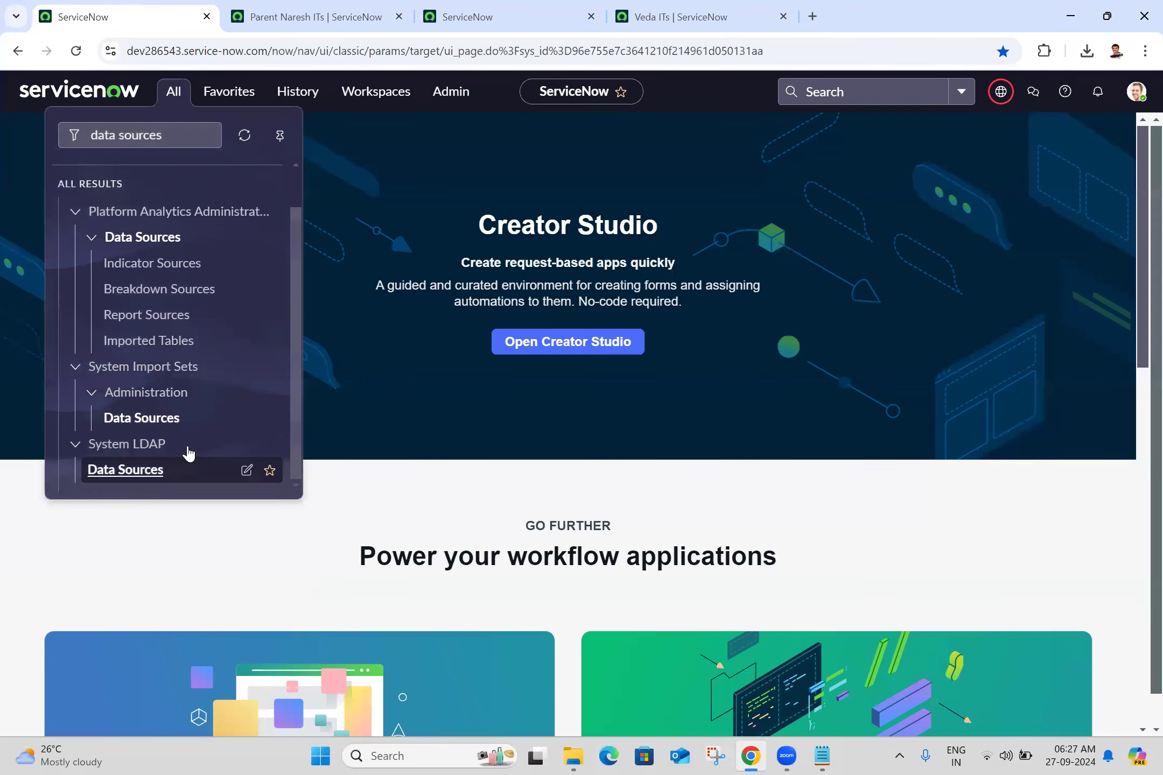
middle_click(149, 424)
left_click(340, 8)
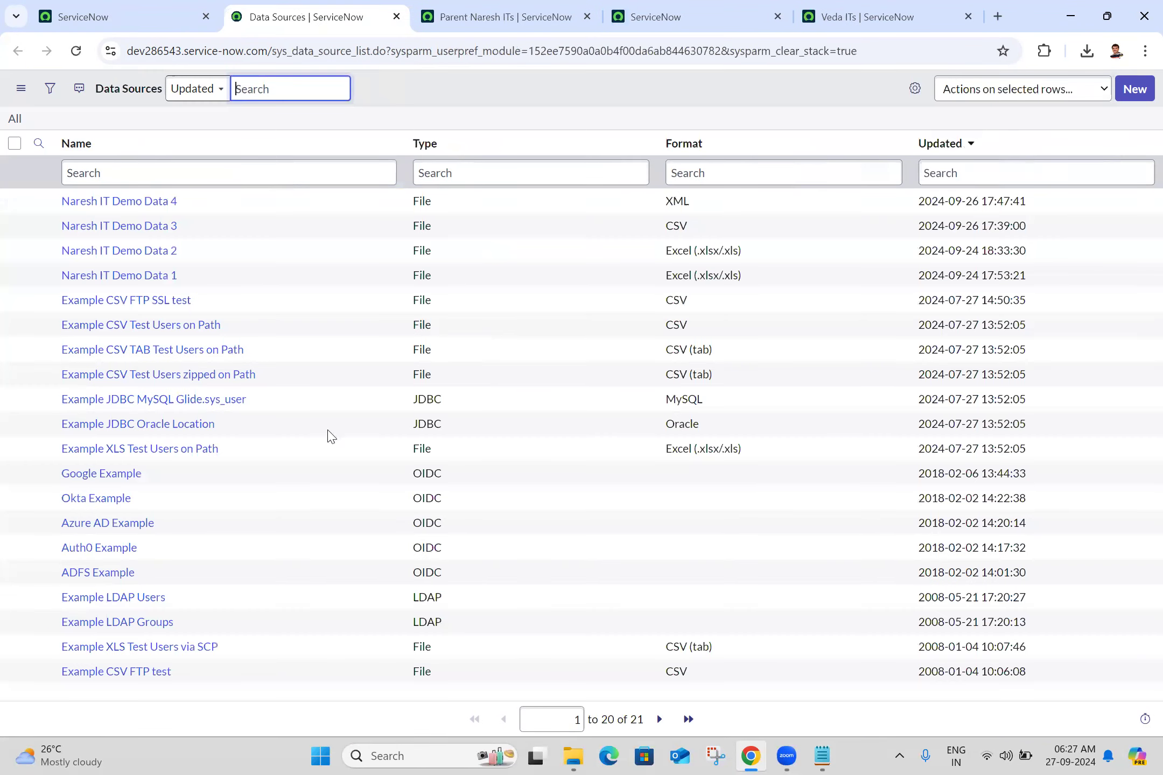
left_click(1134, 90)
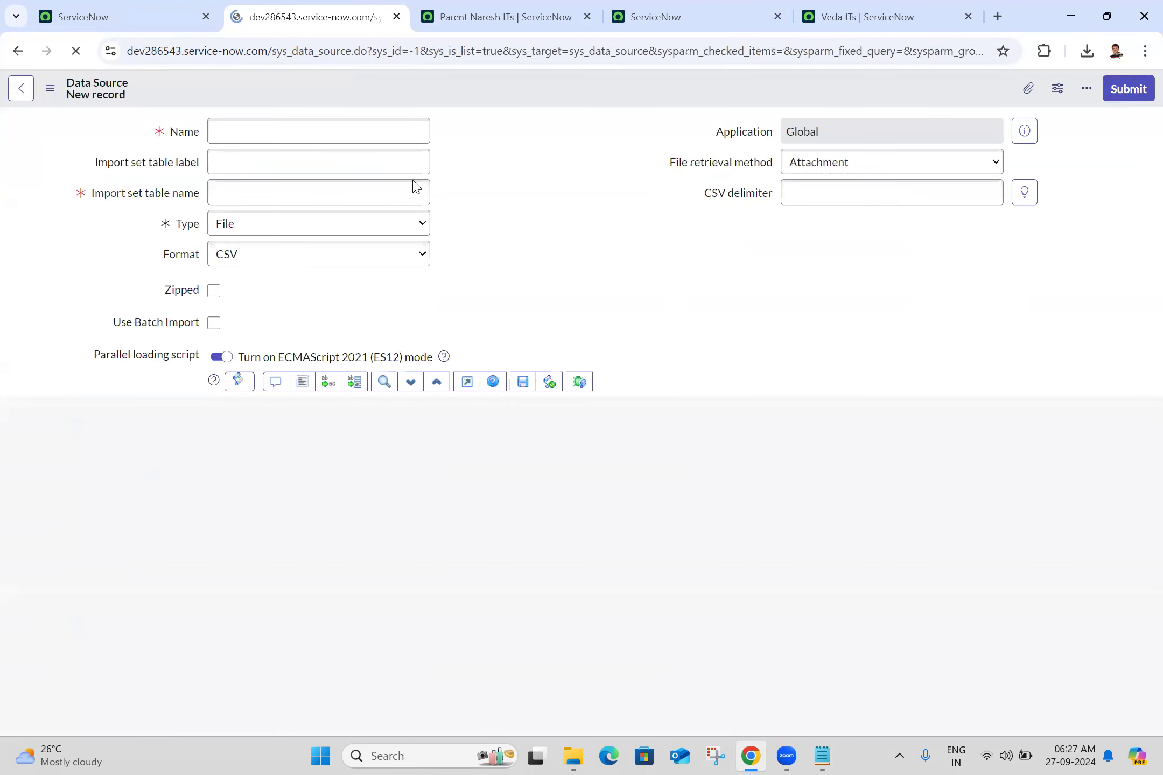
- Enter Naresh IT Demo Data 5 as the data source name and reuse it as the import set table label
left_click(384, 135)
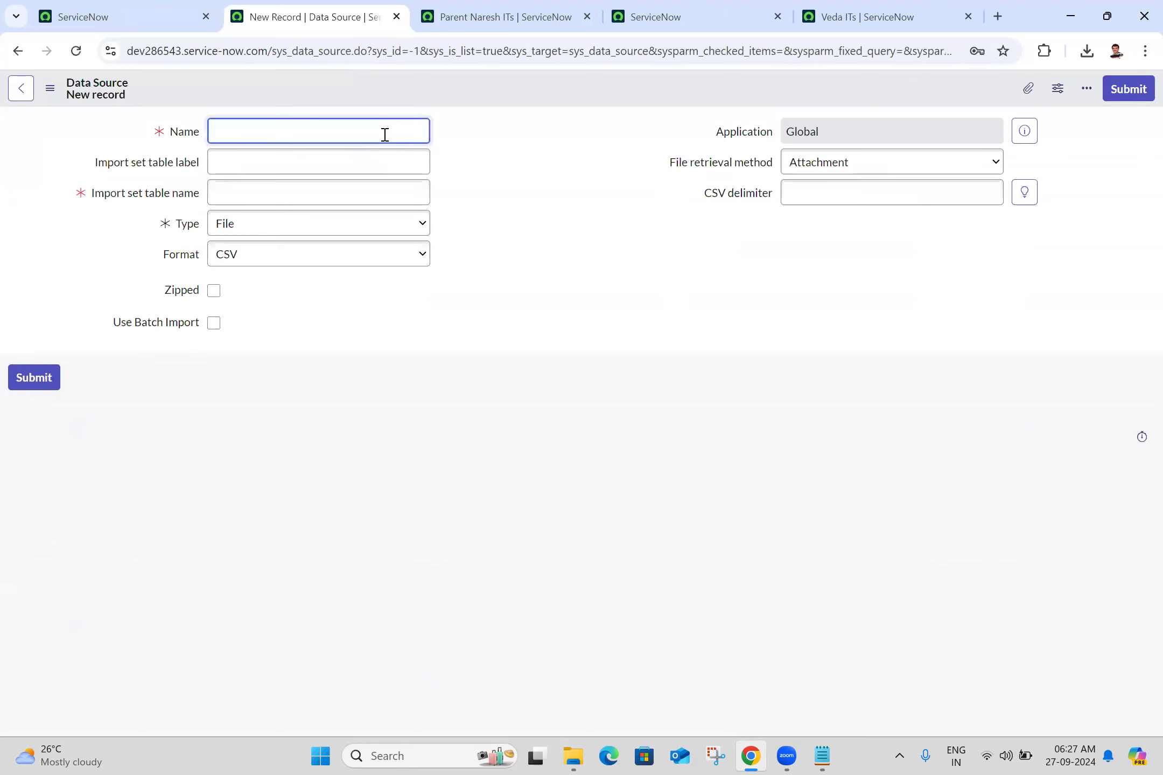
type("Naresh IT Demo Data 5")
key("ctrl+a")
key("ctrl+c")
left_click(389, 156)
key("ctrl+v")
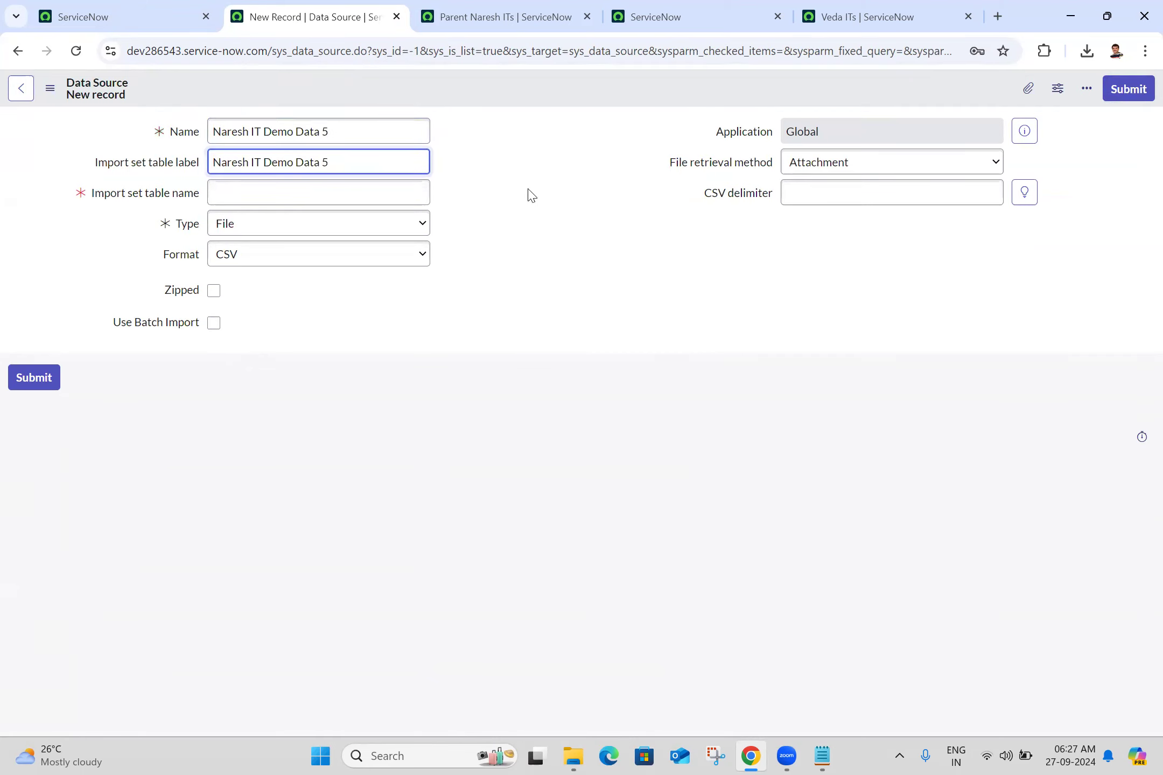
left_click(531, 195)
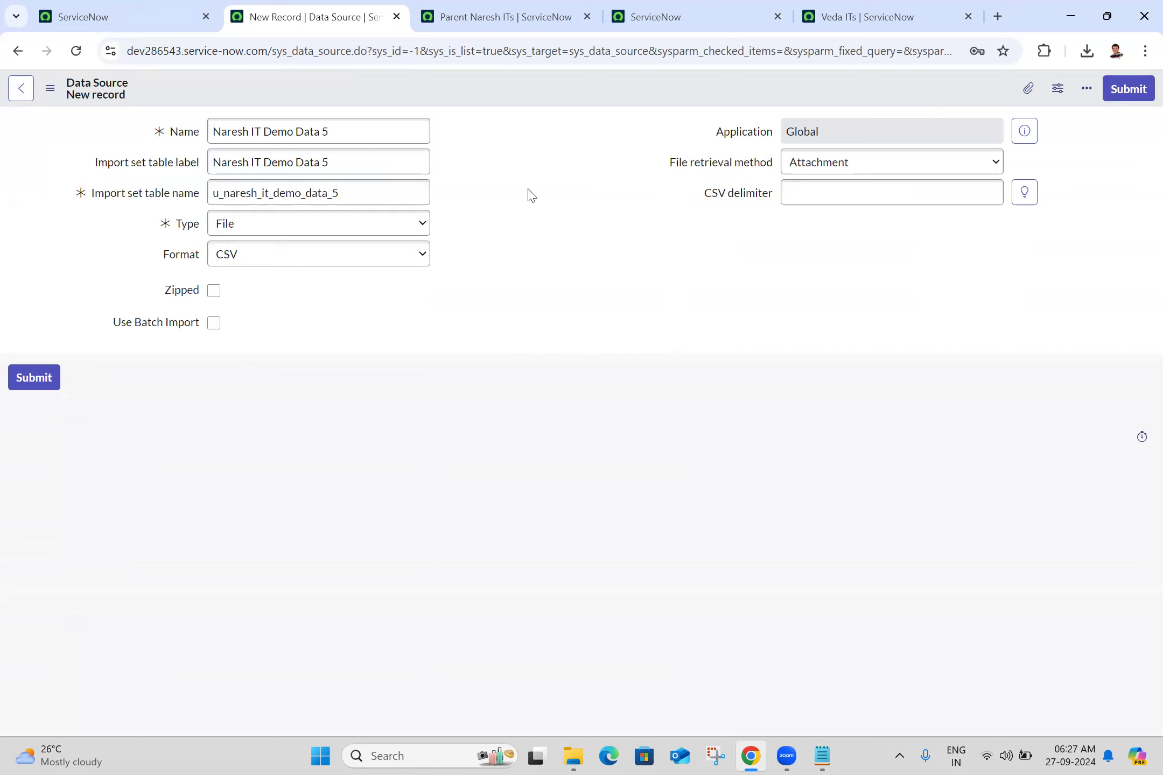
- Set the data source's format to XML and its file retrieval method to HTTPS
left_click(393, 258)
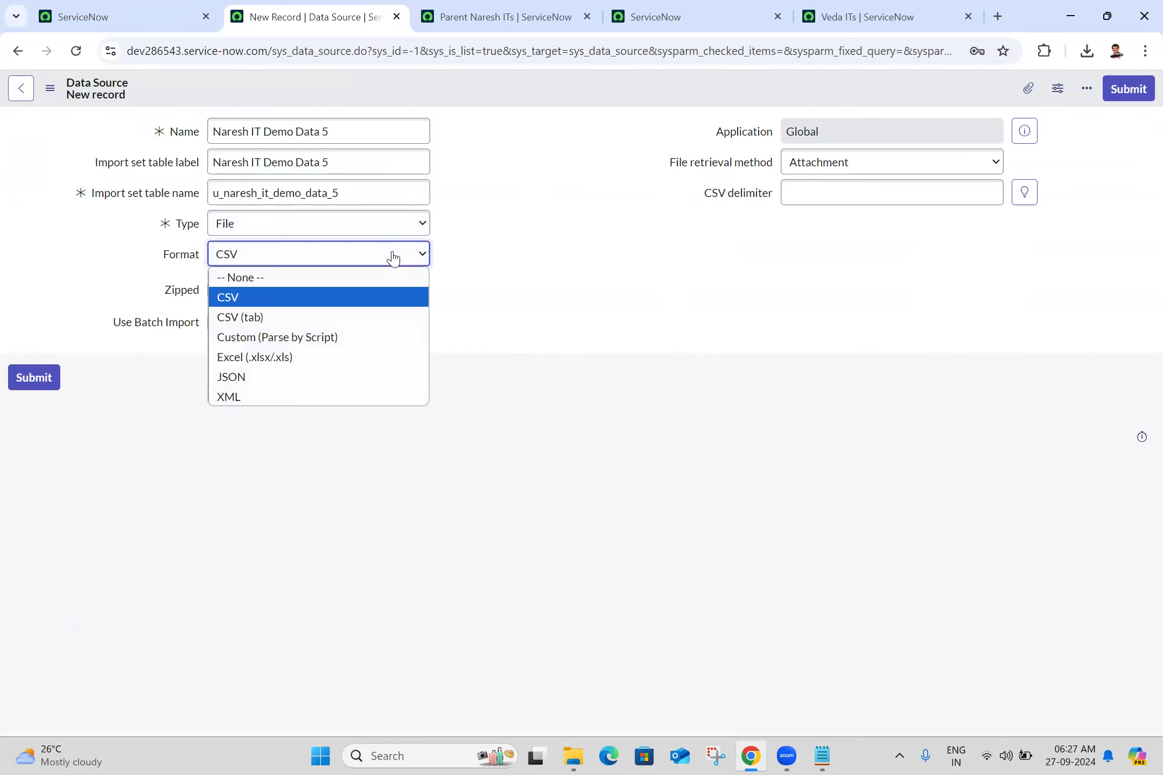
left_click(307, 397)
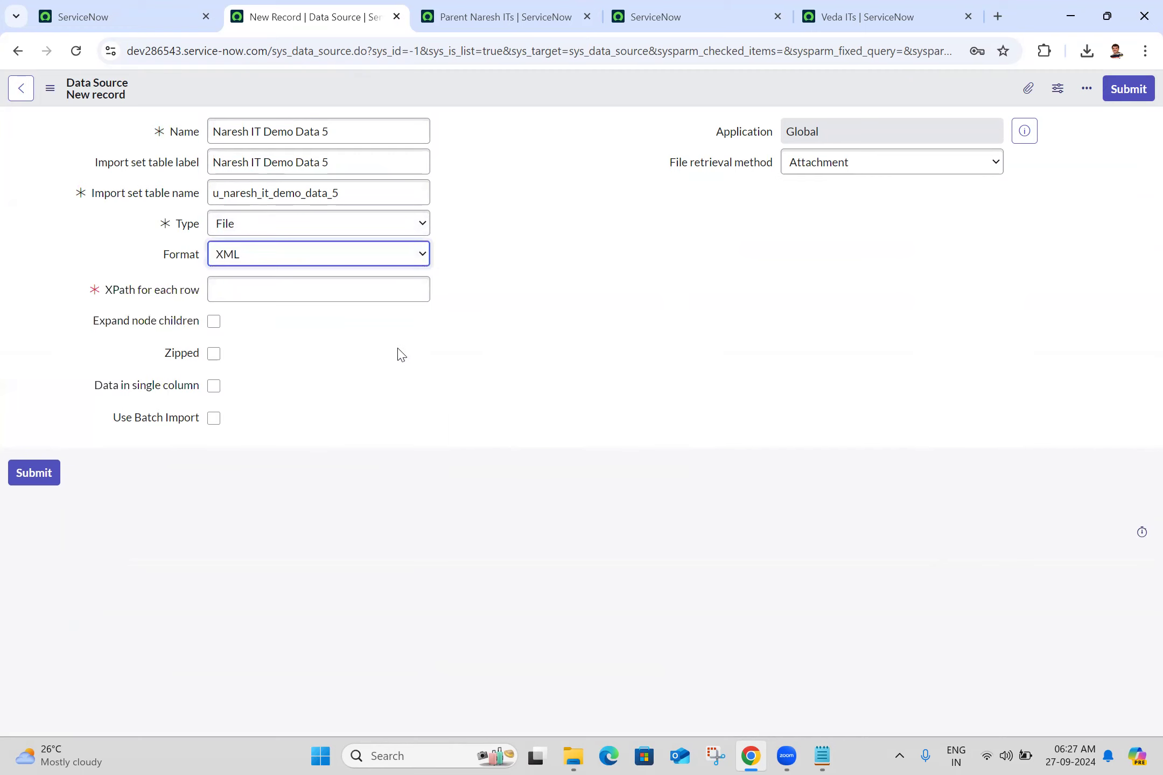
left_click(847, 163)
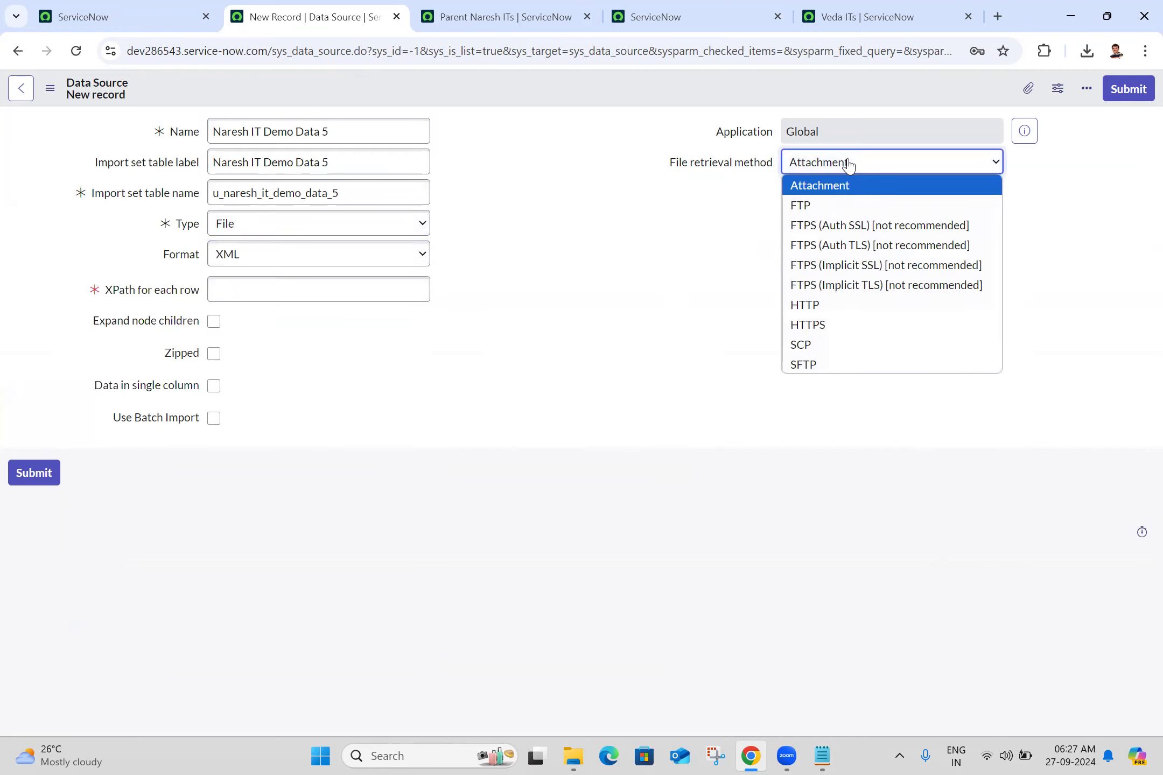
left_click(828, 334)
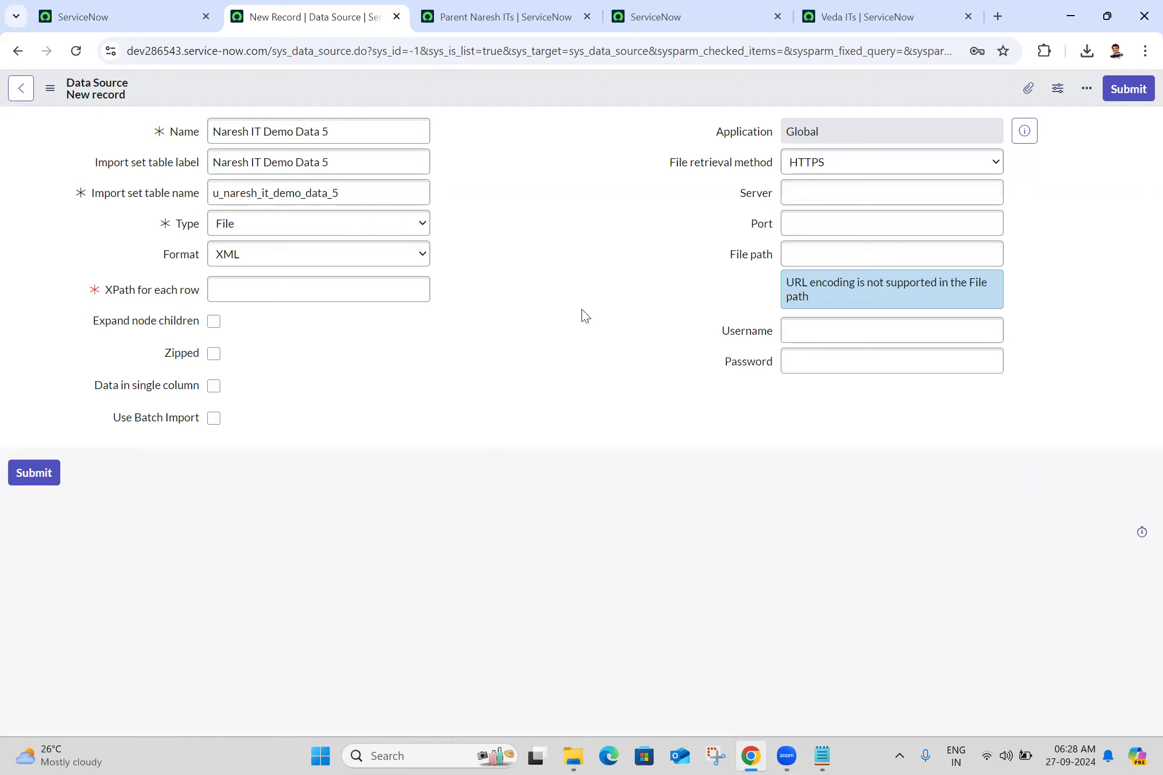
- Copy the table name u_veda_it from the Veda ITs list URL and set XPath for each row to //u_veda_it
left_click(323, 289)
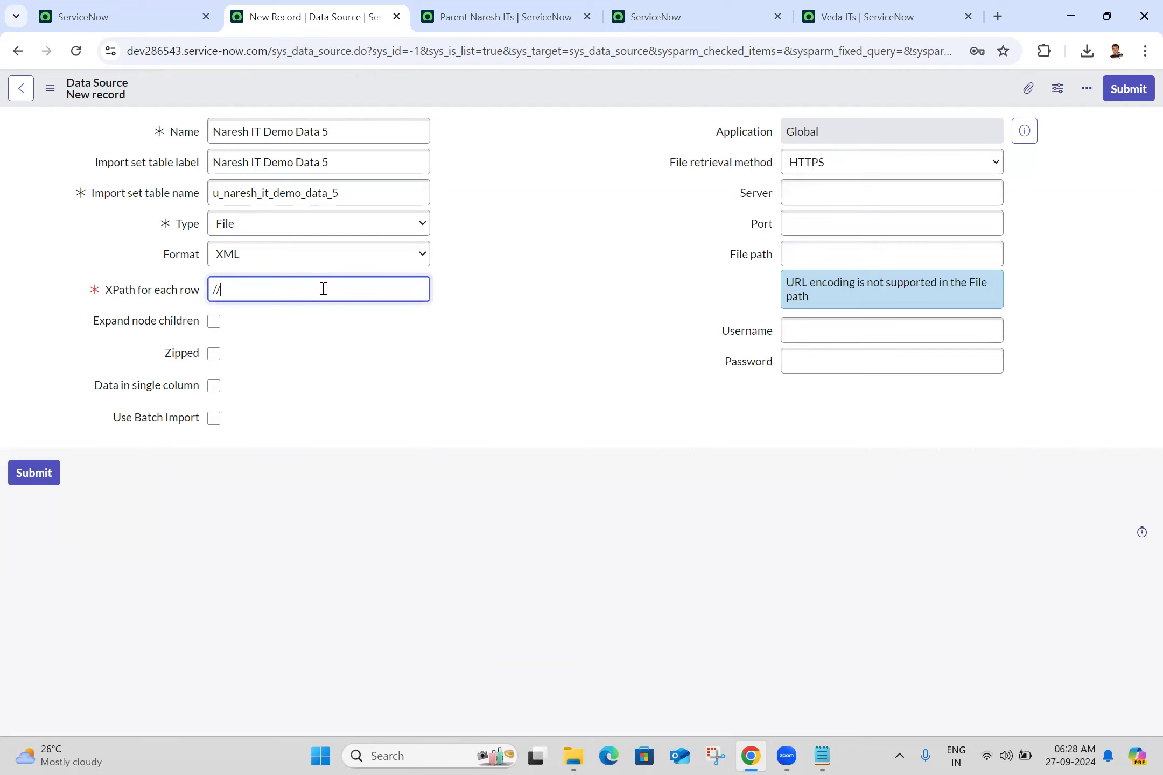
left_click(902, 8)
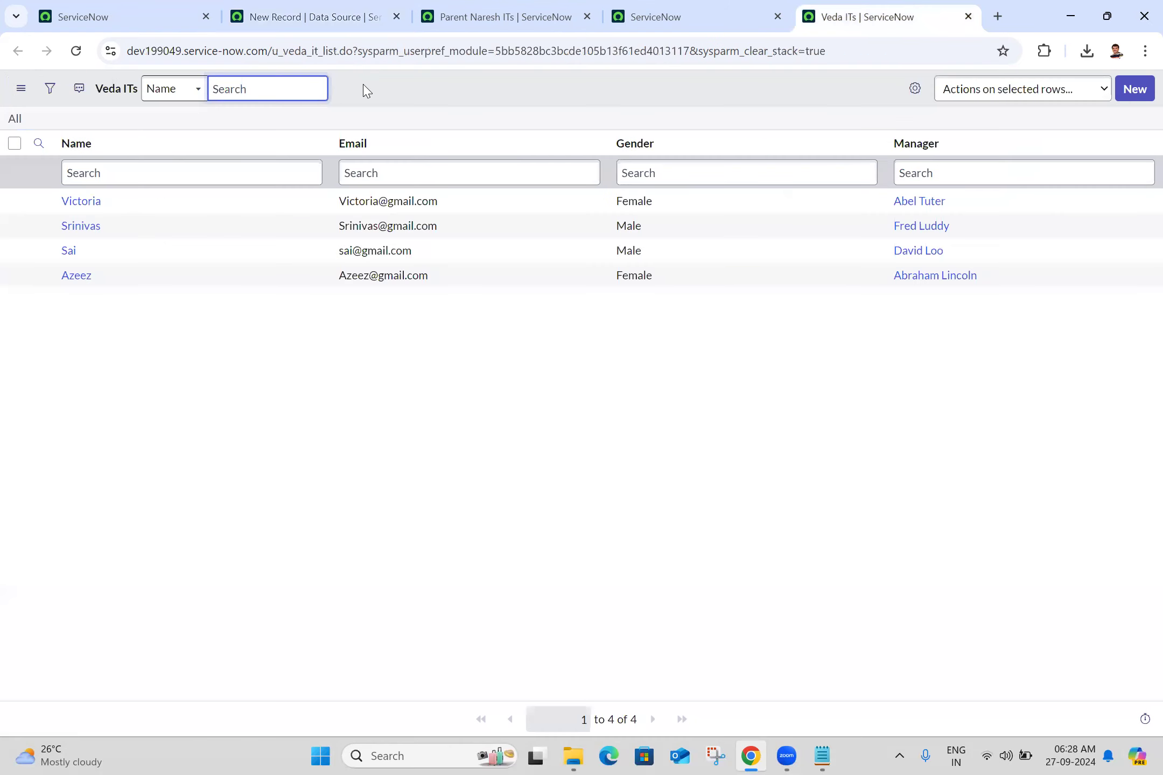
left_click(272, 54)
left_click_drag(272, 56, 320, 56)
key("ctrl+c")
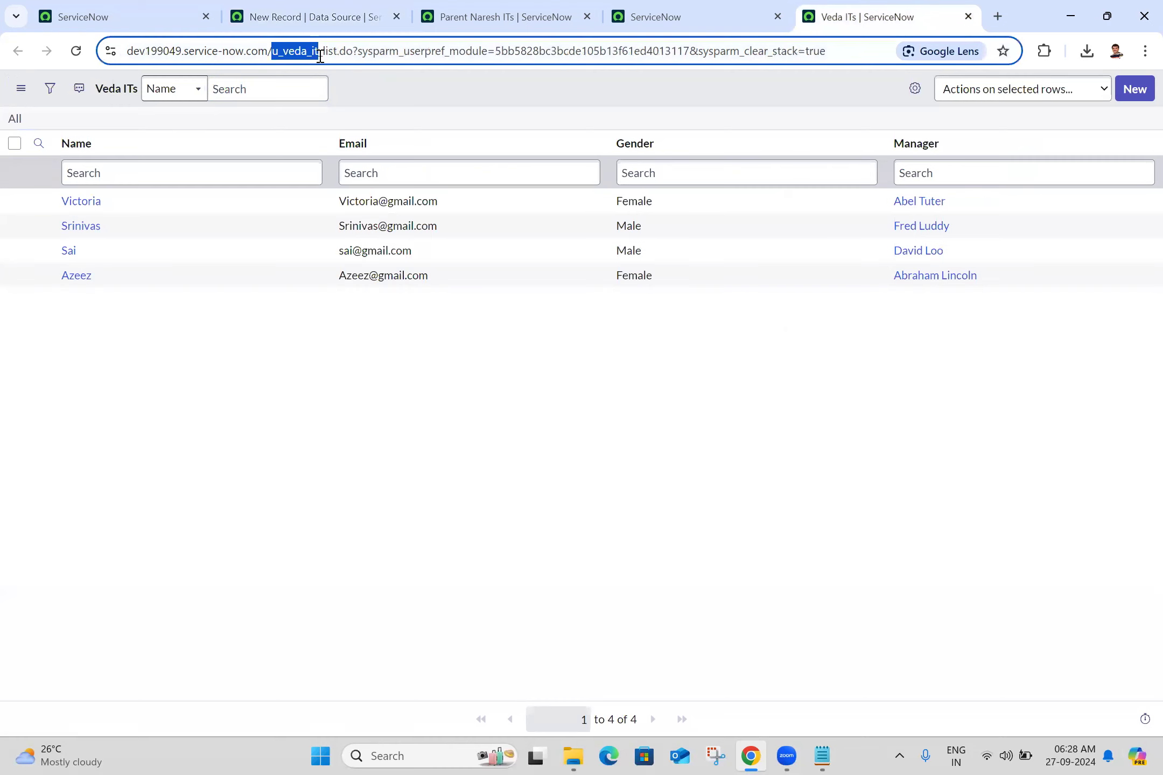
left_click(356, 7)
left_click(310, 291)
type("//")
key("ctrl+v")
left_click(586, 281)
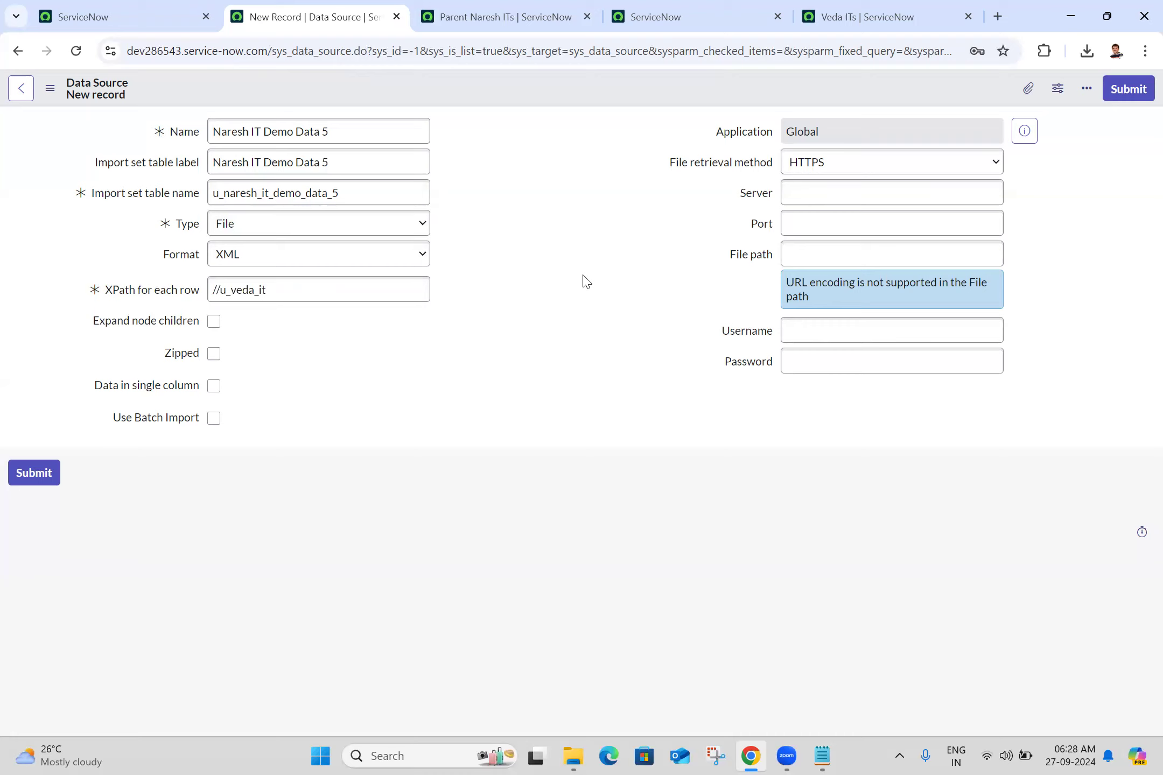
- Copy the dev199049 instance address into the Server field without its protocol, as dev199049.service-now.com/
left_click(841, 194)
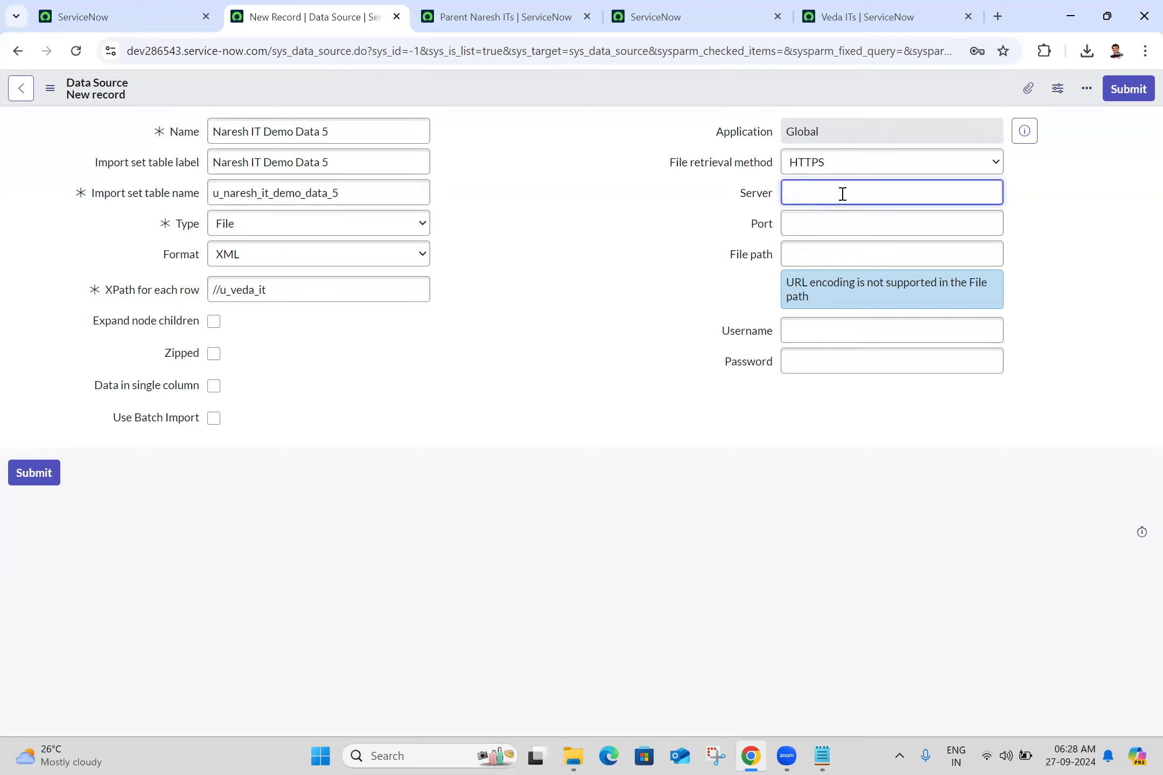
left_click(667, 13)
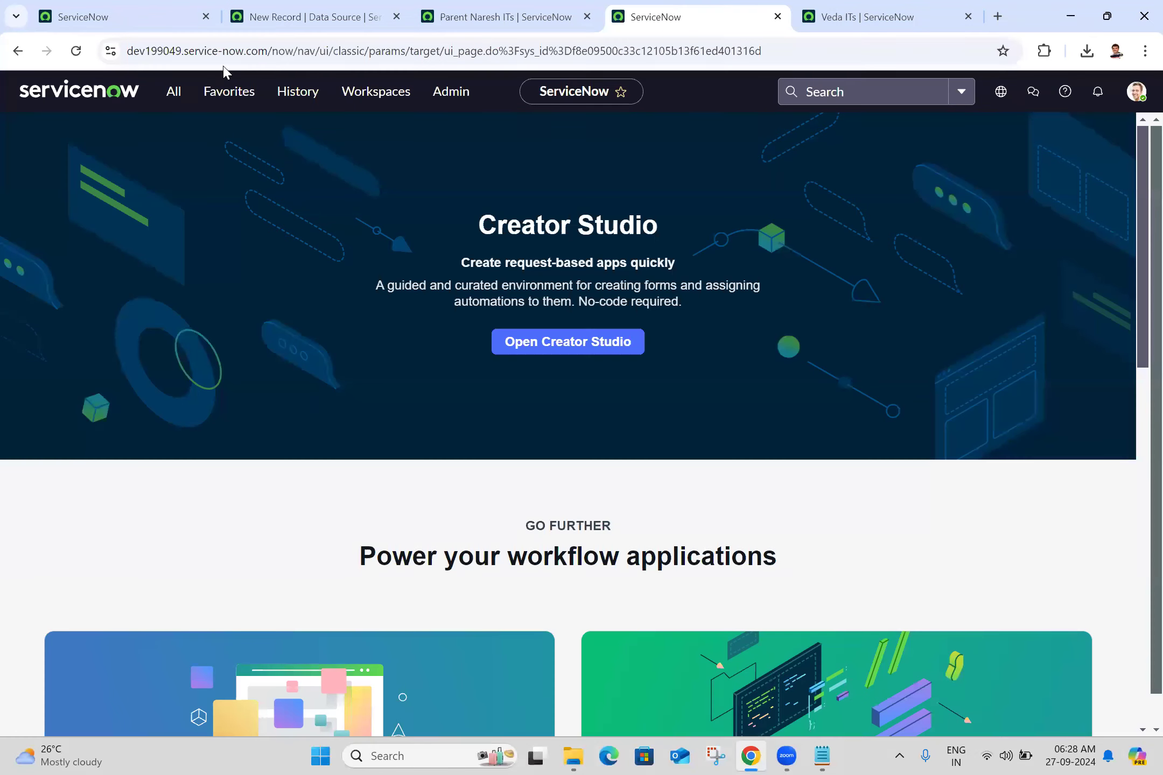
left_click_drag(266, 50, 78, 48)
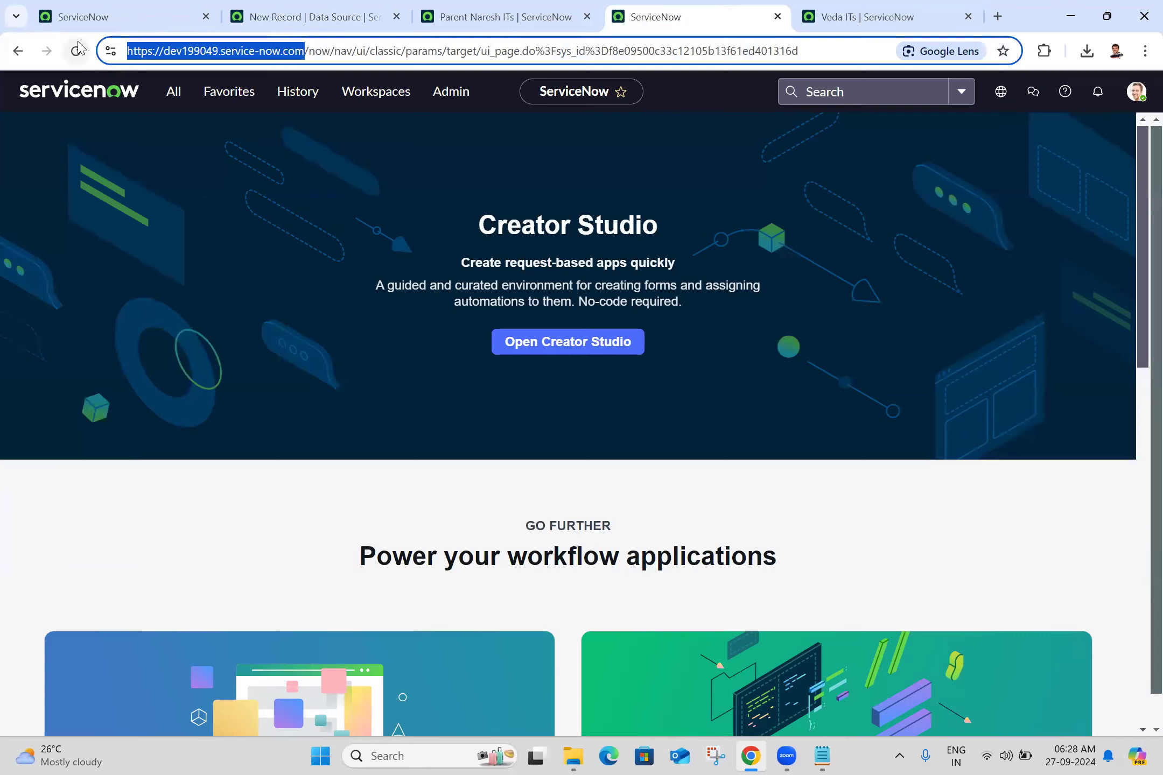
left_click(271, 7)
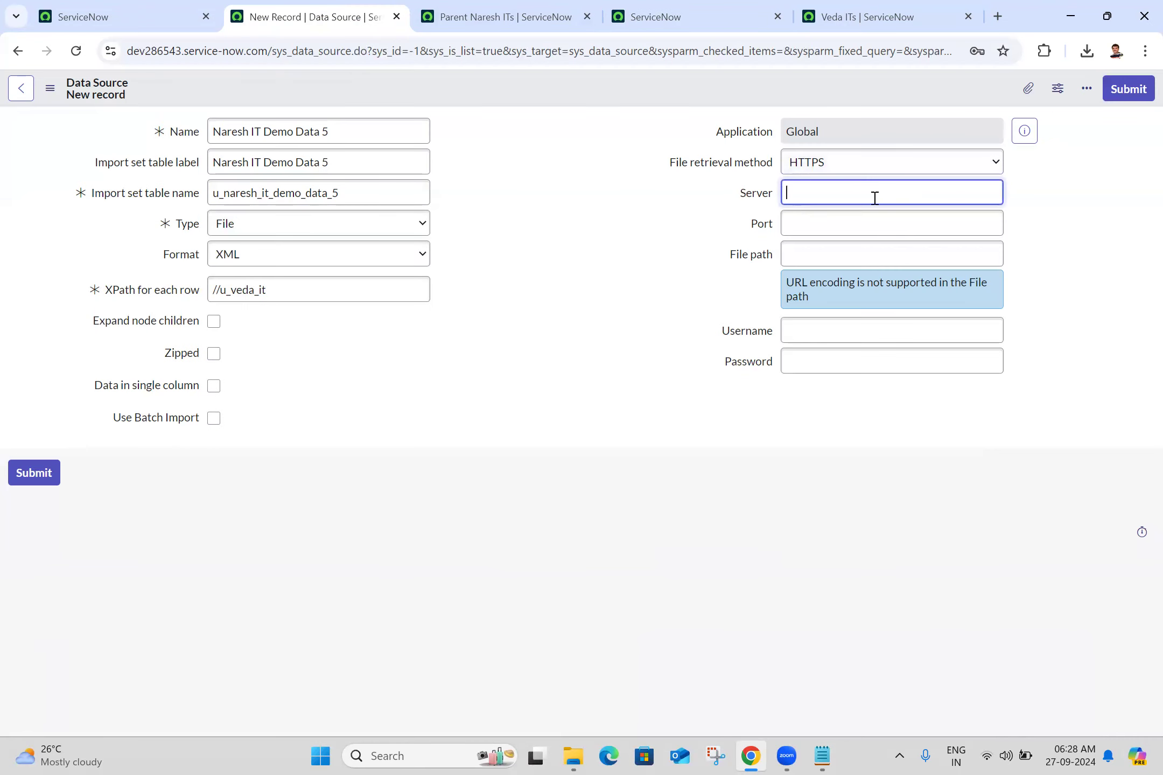
key("ctrl+v")
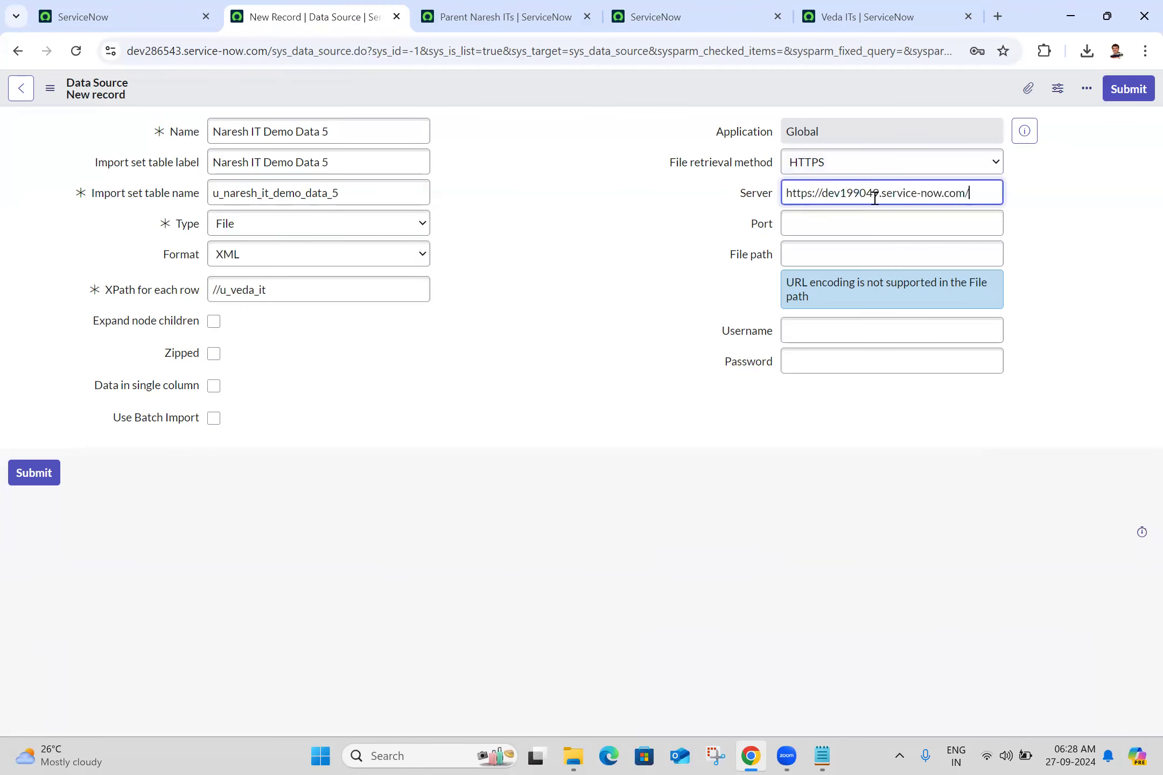
left_click(823, 195)
key("BackSpace")
key("BackSpace")
key("BackSpace")
key("BackSpace")
key("BackSpace")
key("BackSpace")
key("BackSpace")
key("BackSpace")
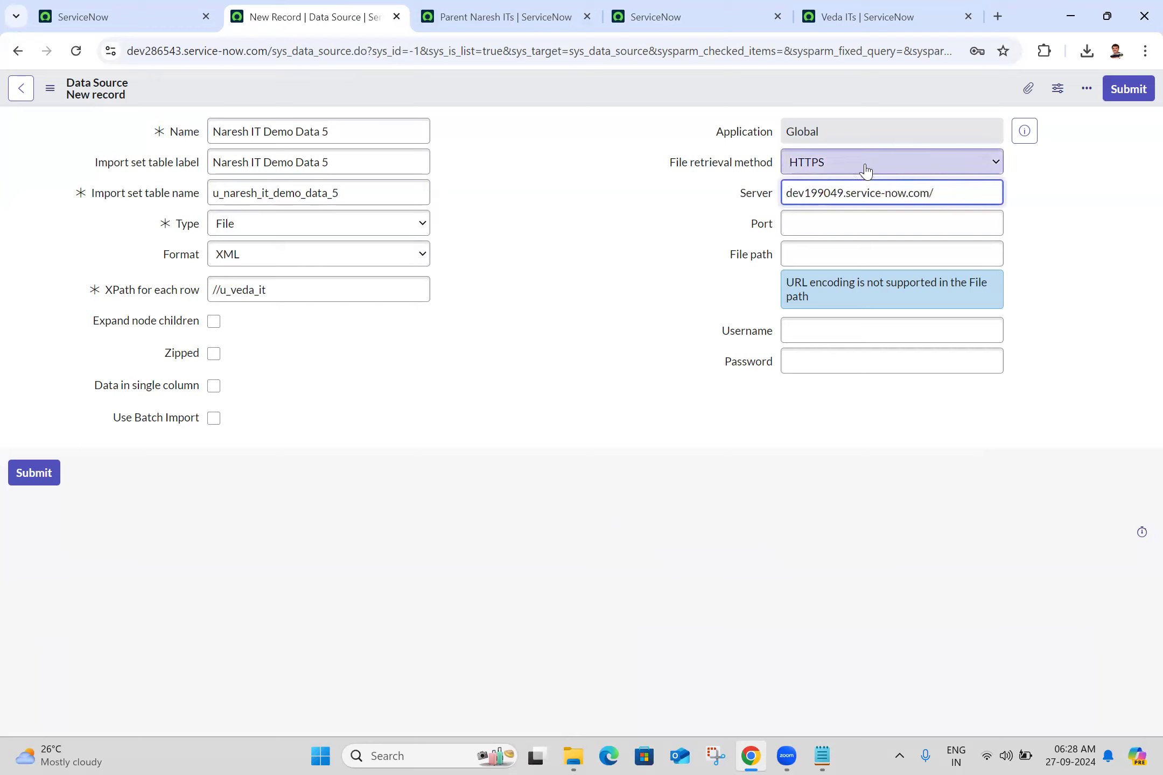
- Enter admin as the data source's username and fill in the account password
left_click(808, 255)
left_click(829, 326)
type("admin")
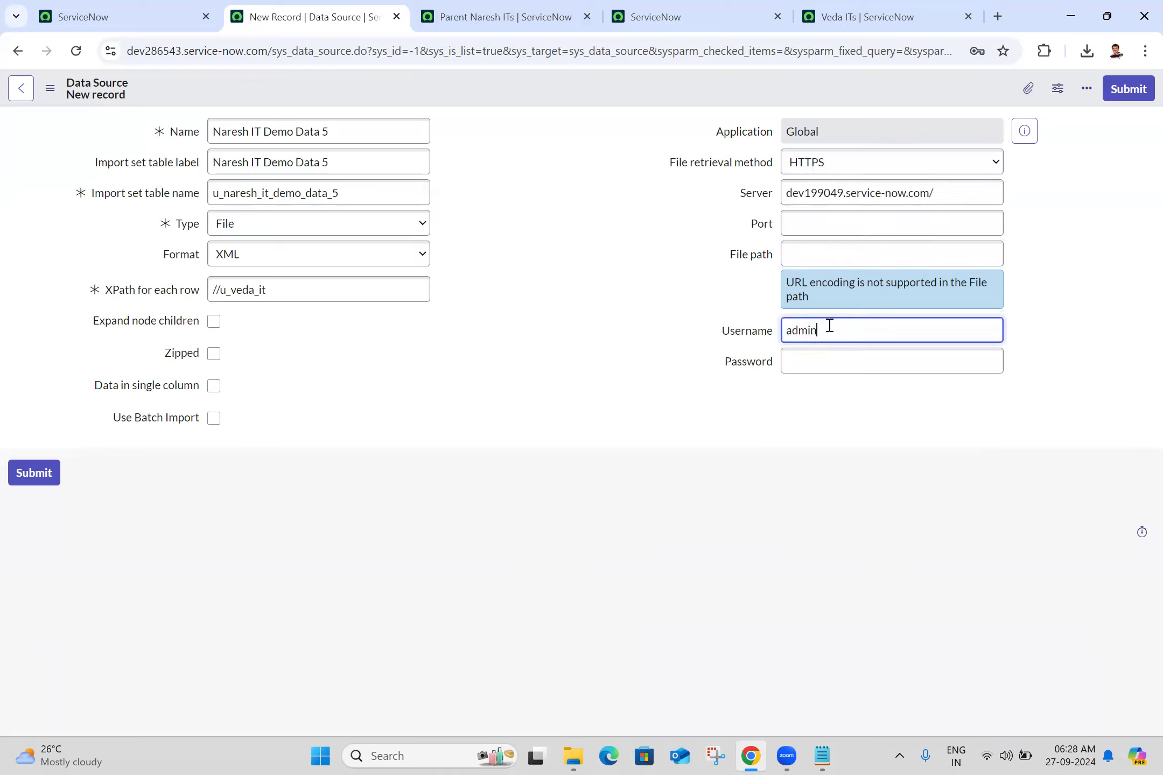
left_click(806, 369)
type("••")
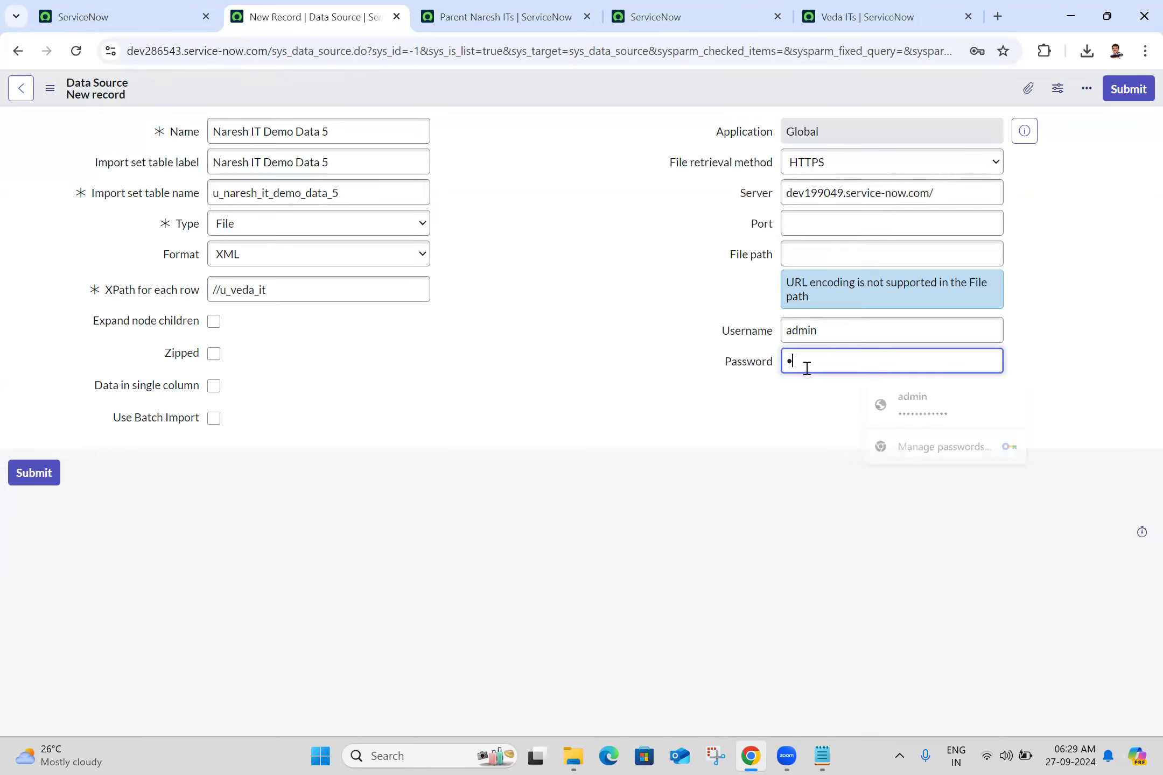
type("•••••••")
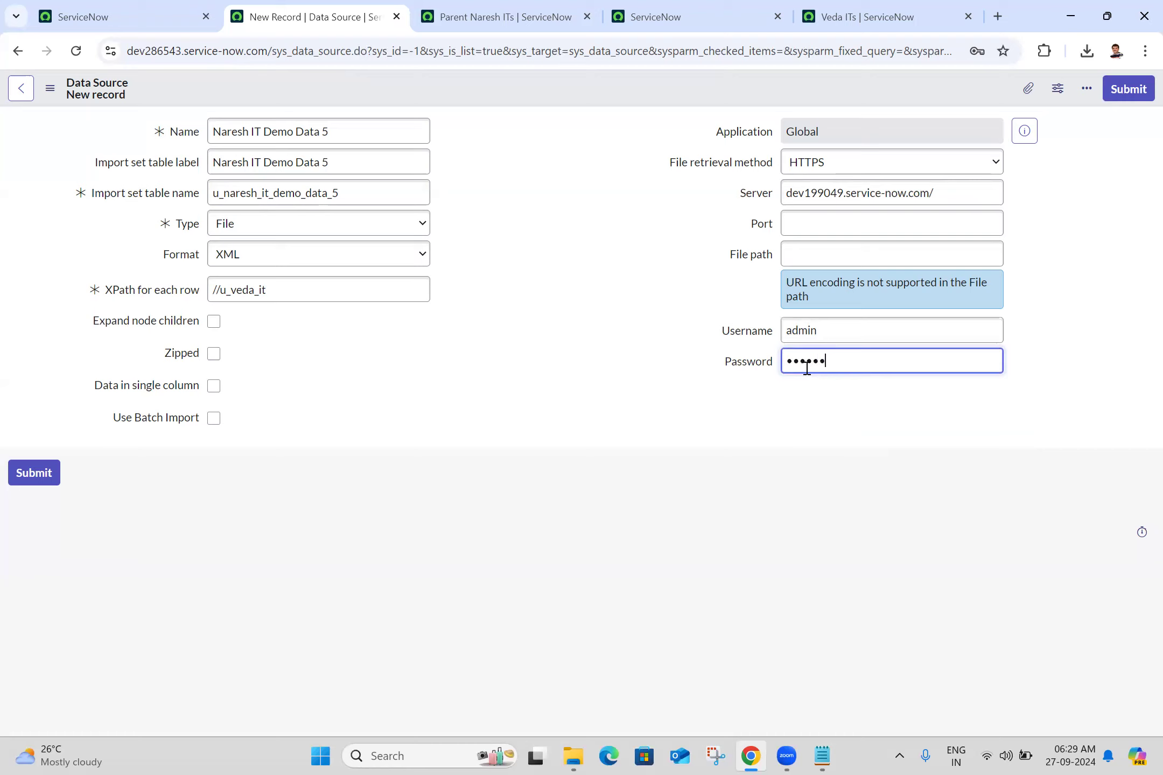
type("••••")
- Set the data source's file path to u_veda_it.do?XML, reusing the copied Veda IT table name
left_click(898, 246)
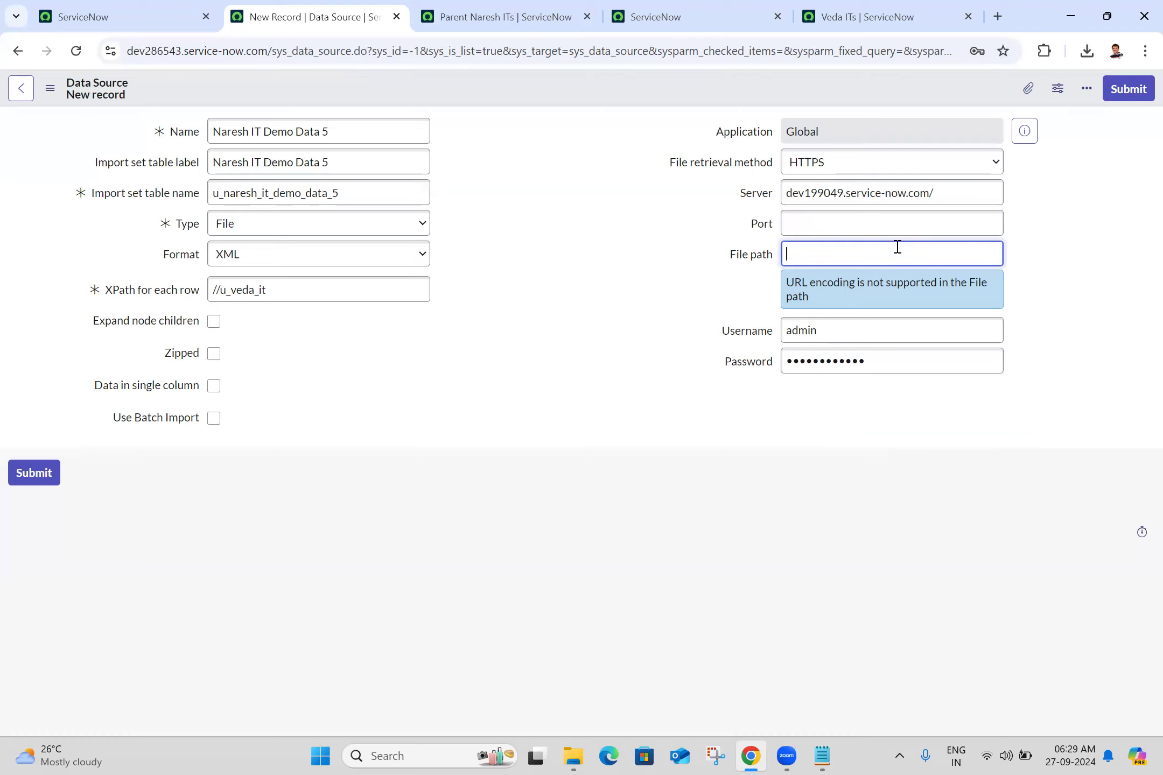
left_click(869, 13)
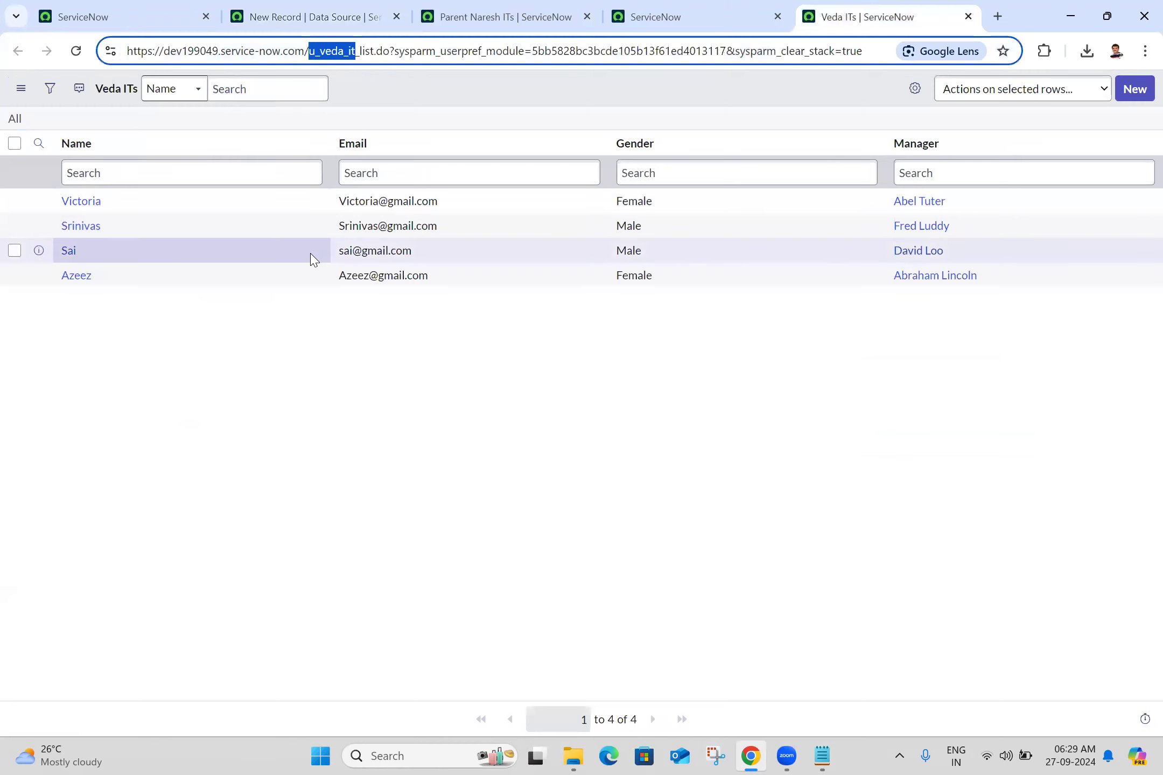
left_click(307, 16)
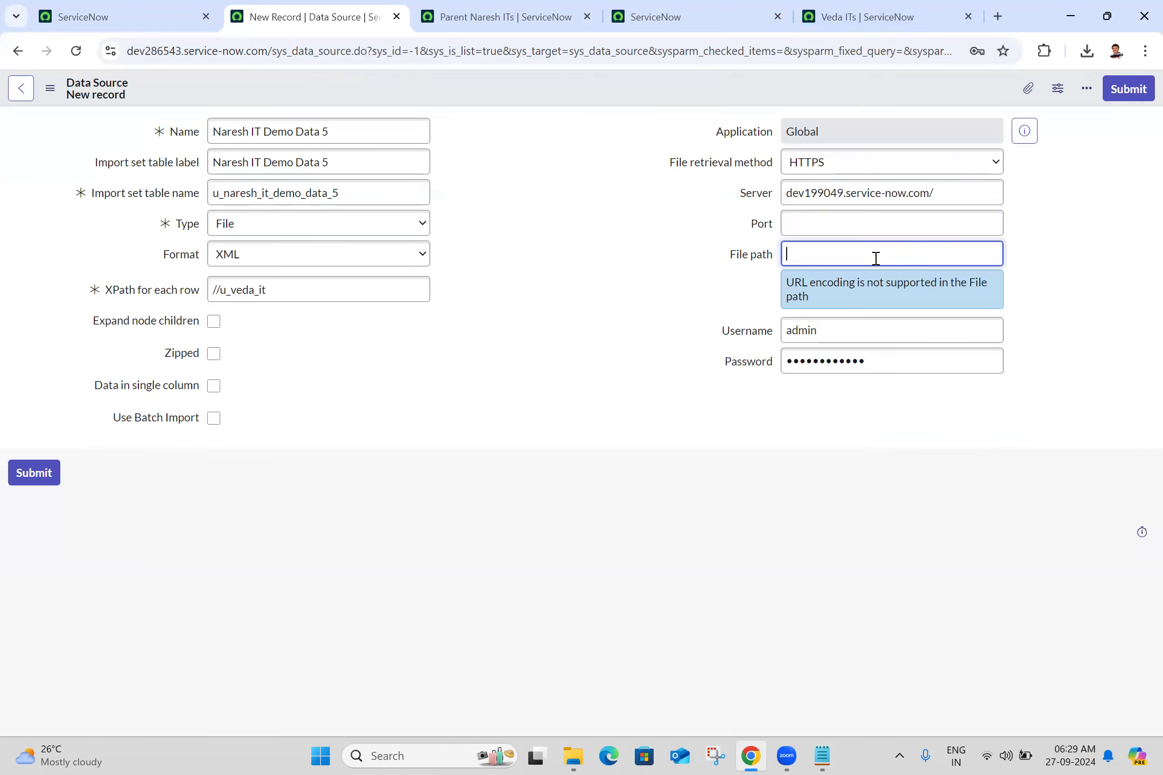
key("ctrl+v")
type(".do?XML")
left_click(617, 238)
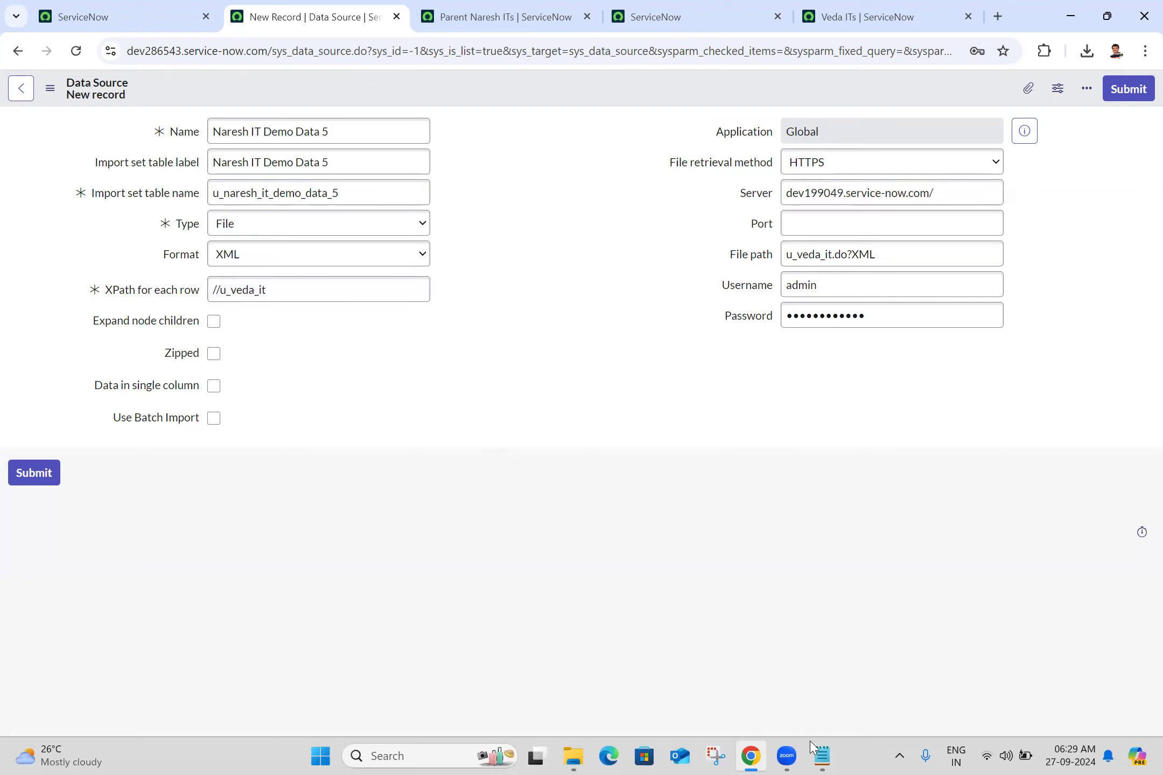
- Add to the Notepad notes: "By using XML without attachment in data source we have to provide xpath for each row is //tablename and file path is tablename.do?XML"
left_click(822, 755)
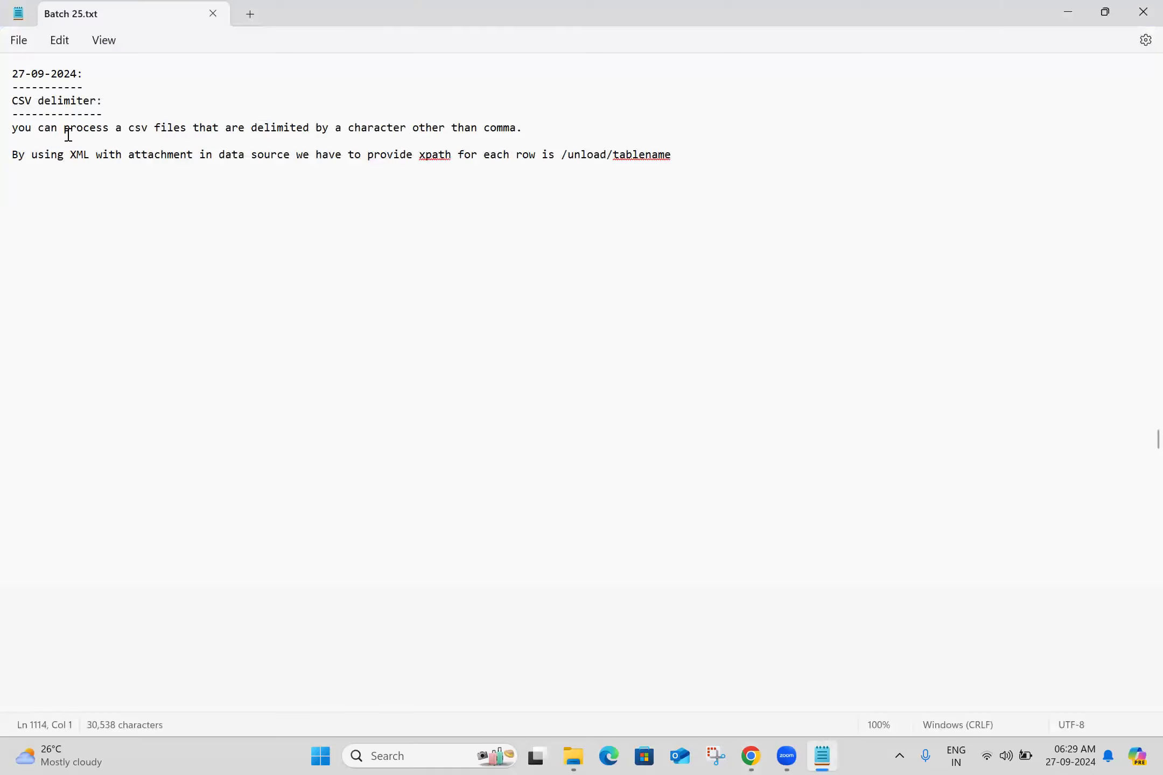
type("By using XML without attachment in data source we have to provide xpath for each row is //tablename and file path is tablename.do?XML")
key("Return")
key("Return")
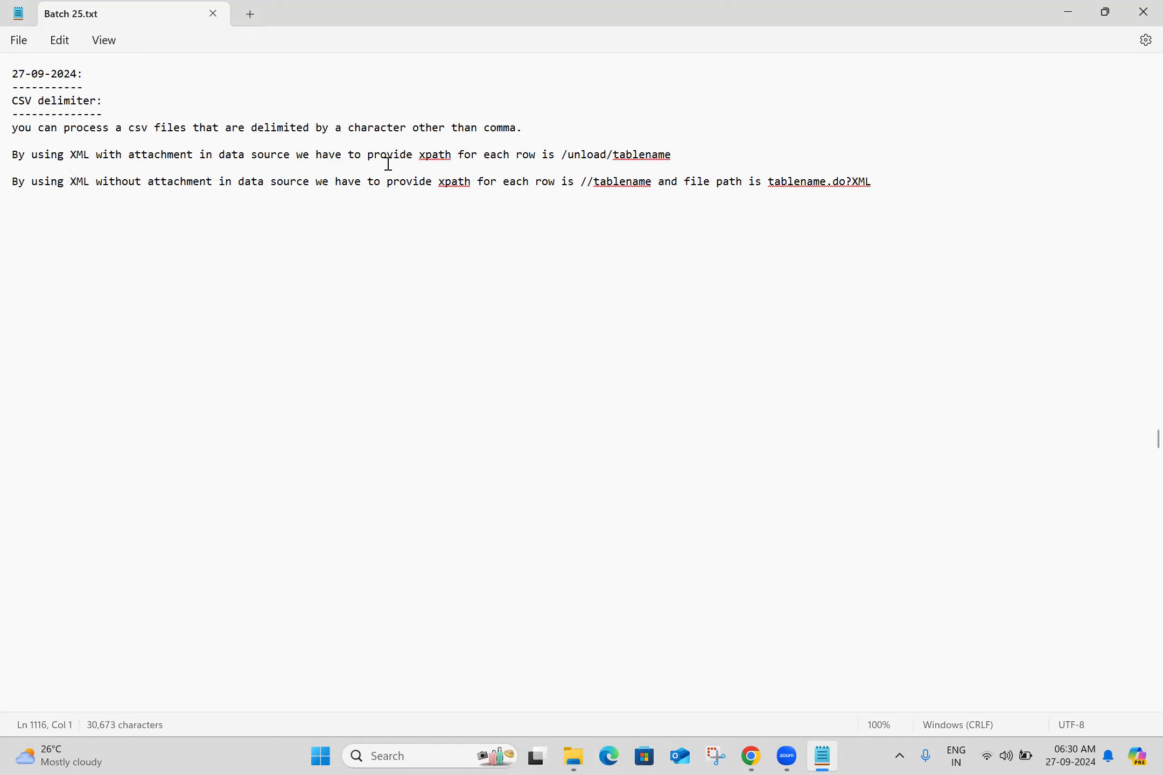
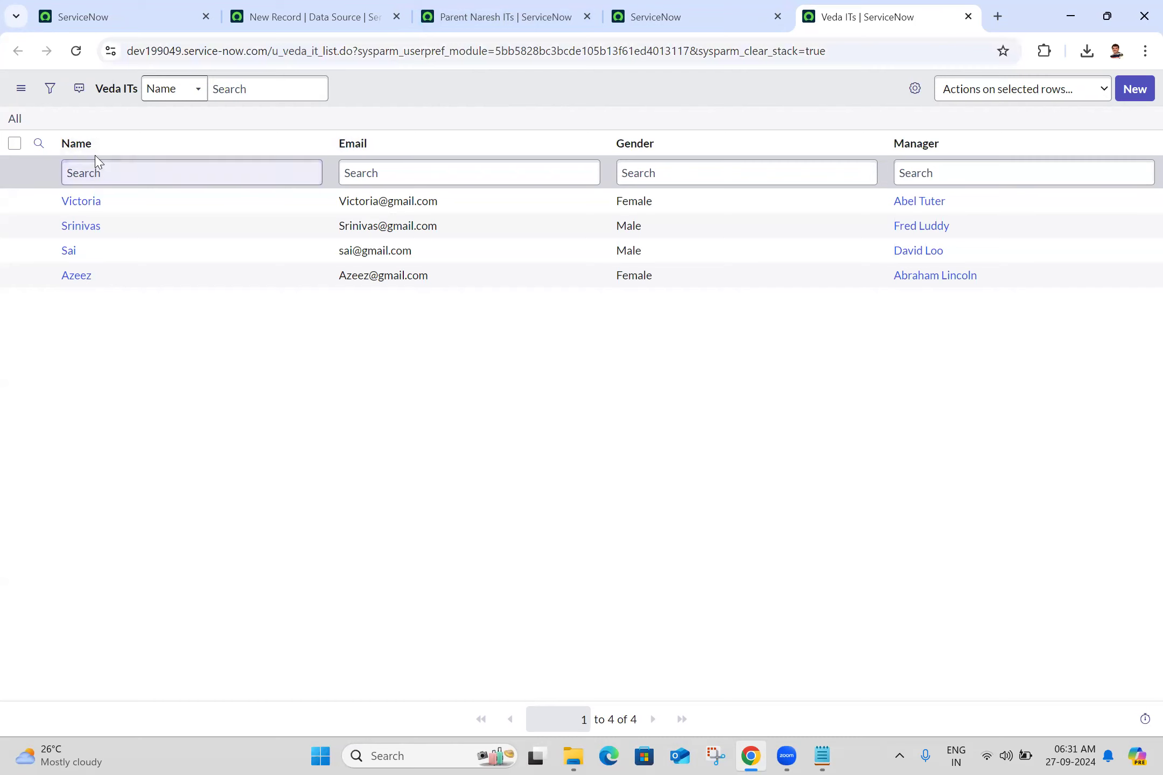
left_click(78, 145)
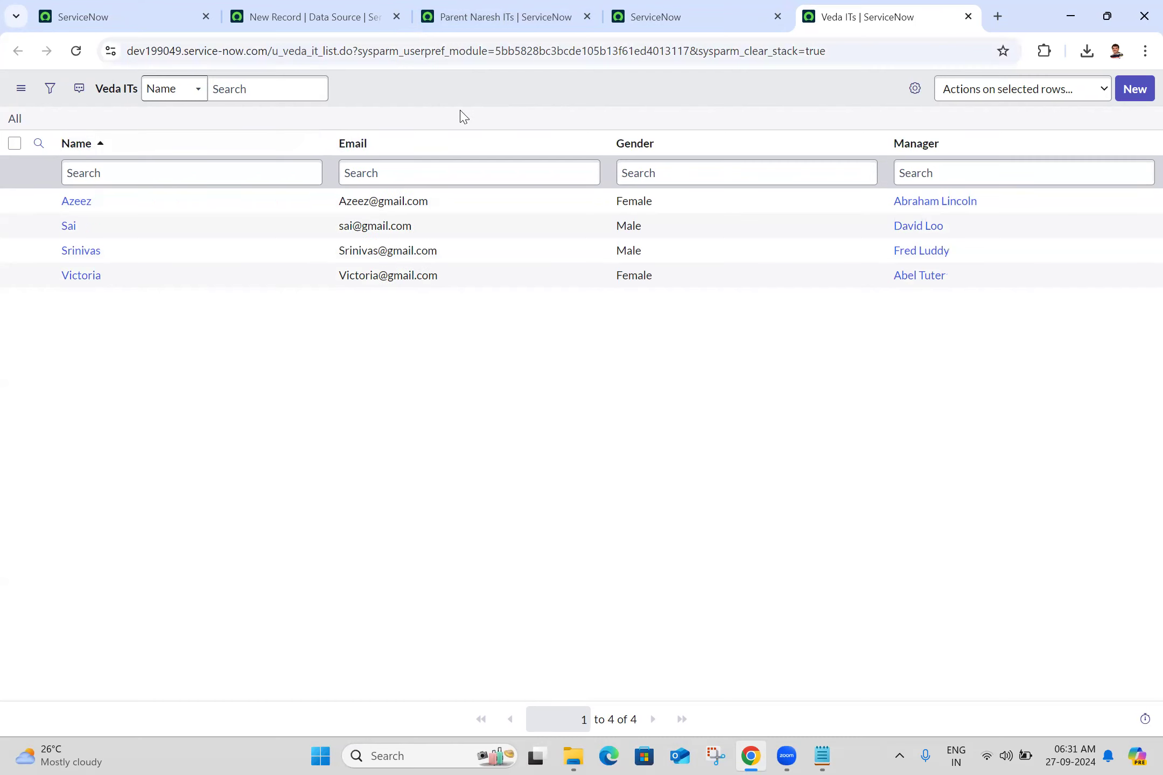
left_click(78, 145)
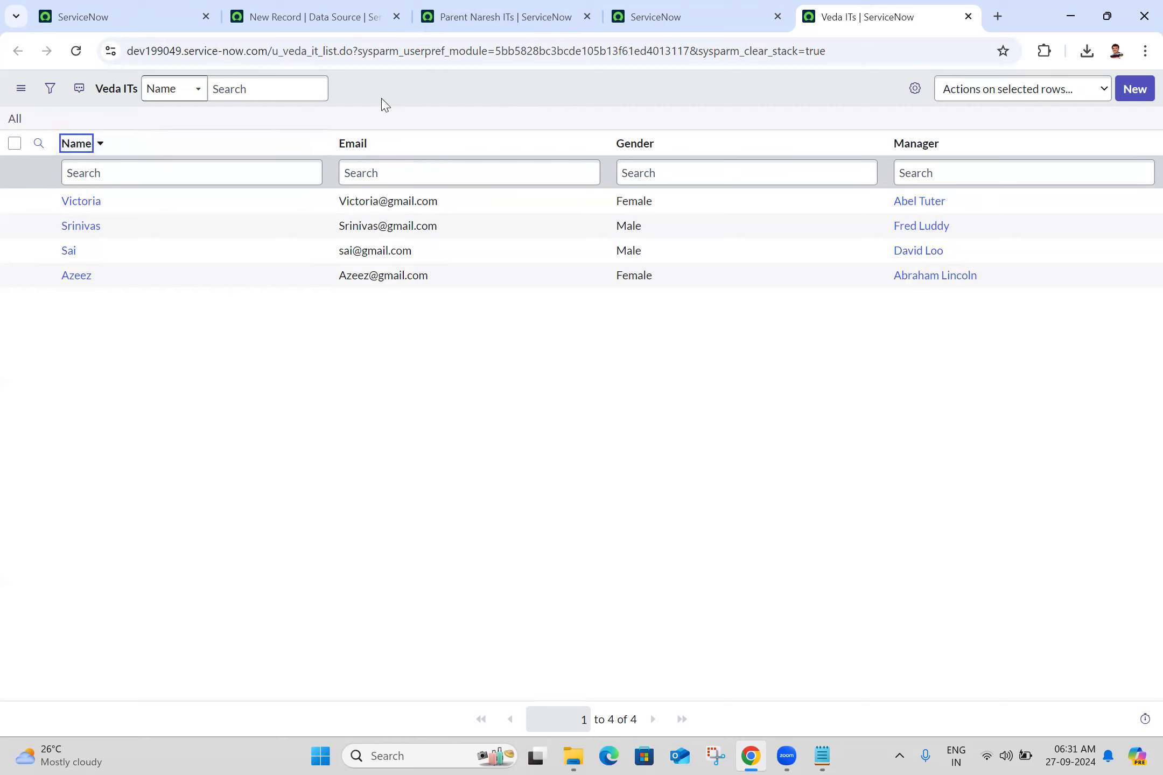
right_click(72, 147)
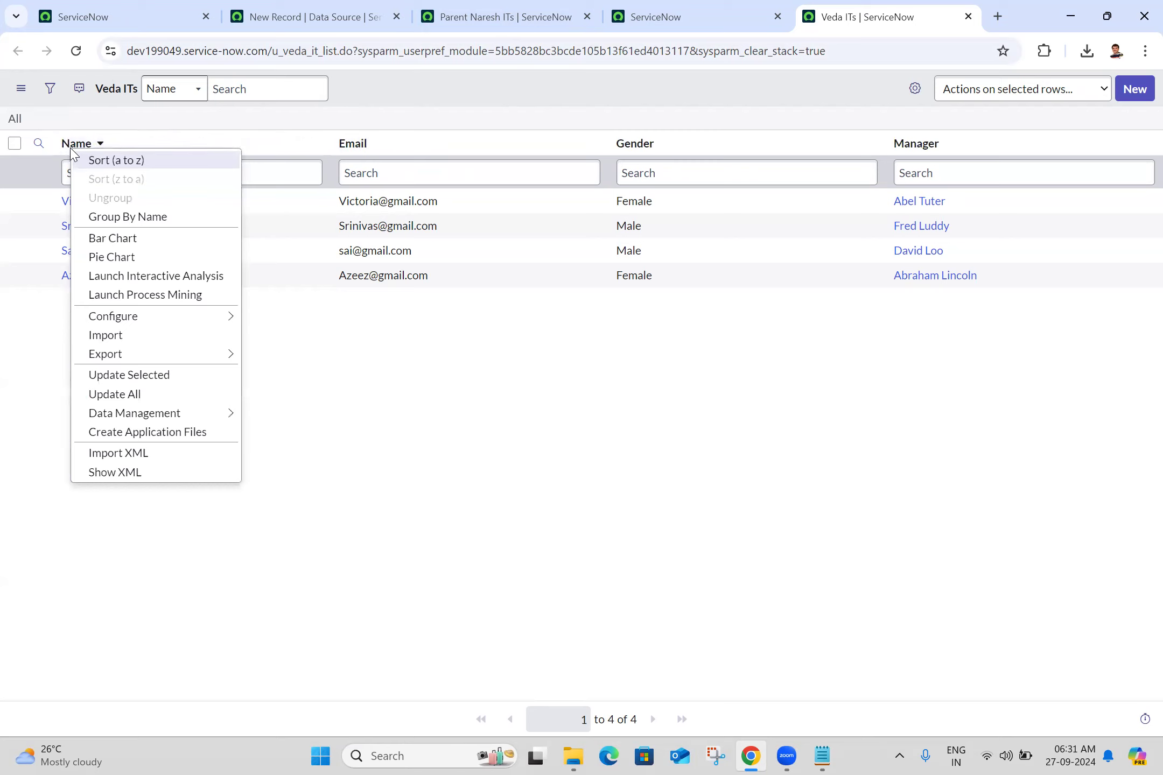
left_click(341, 121)
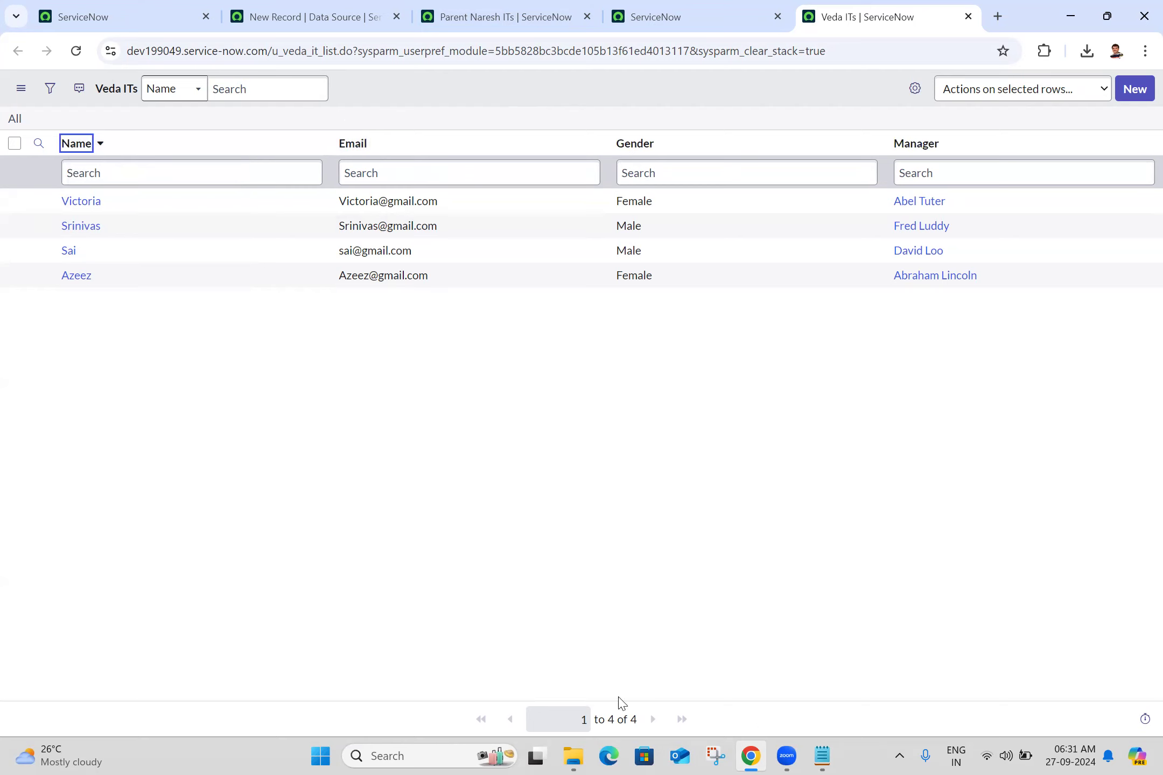
- Return to the new Naresh IT Demo Data 5 data source record and save it while staying on its form
key("alt+Tab")
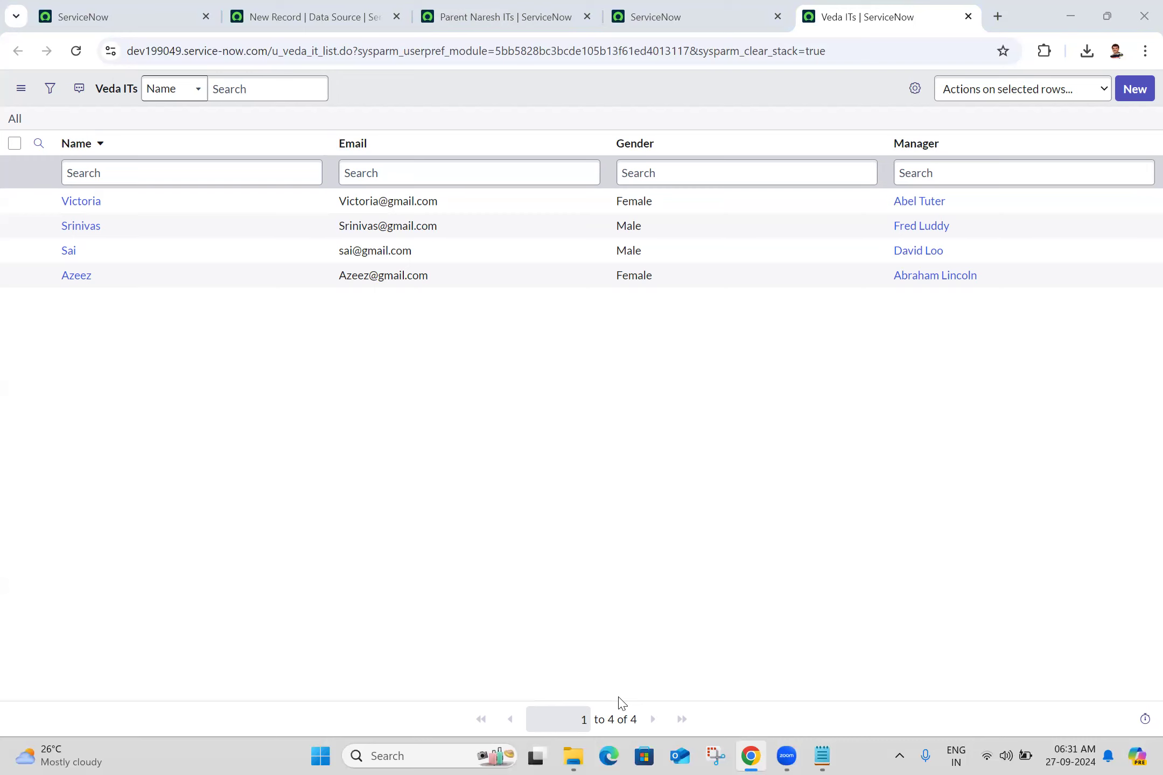
left_click(444, 13)
left_click(683, 8)
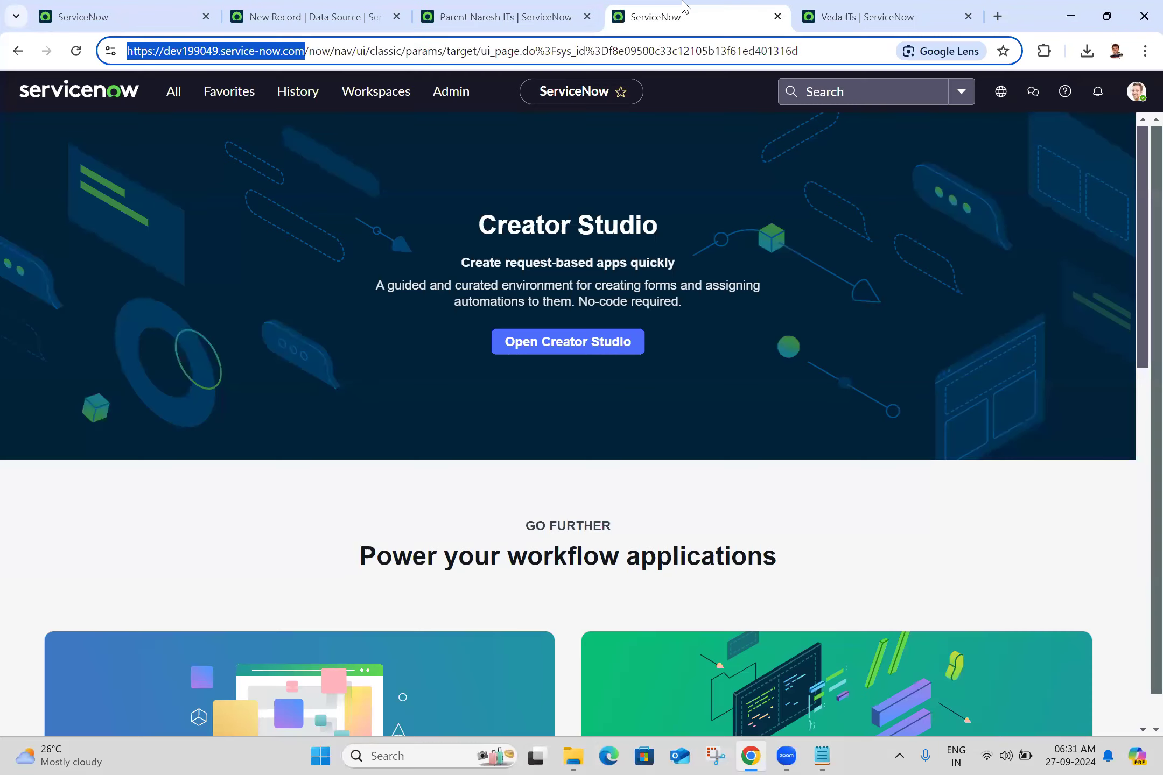
left_click(279, 8)
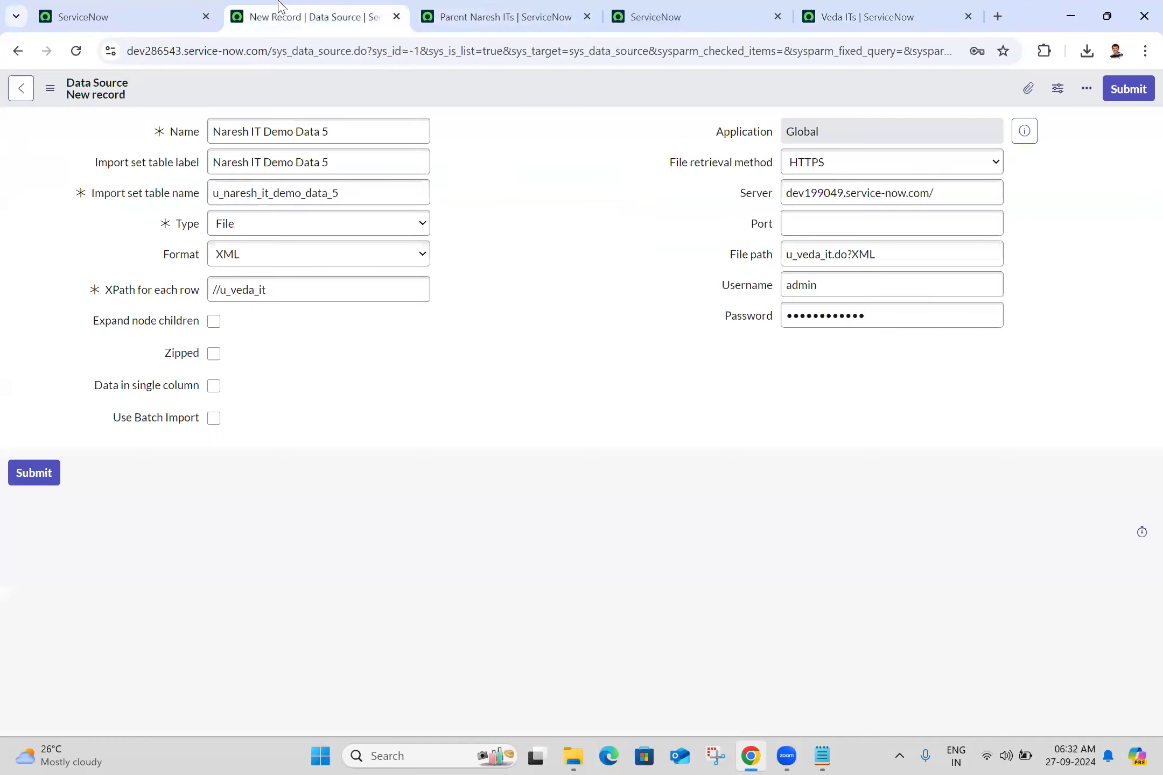
left_click(50, 87)
left_click(86, 104)
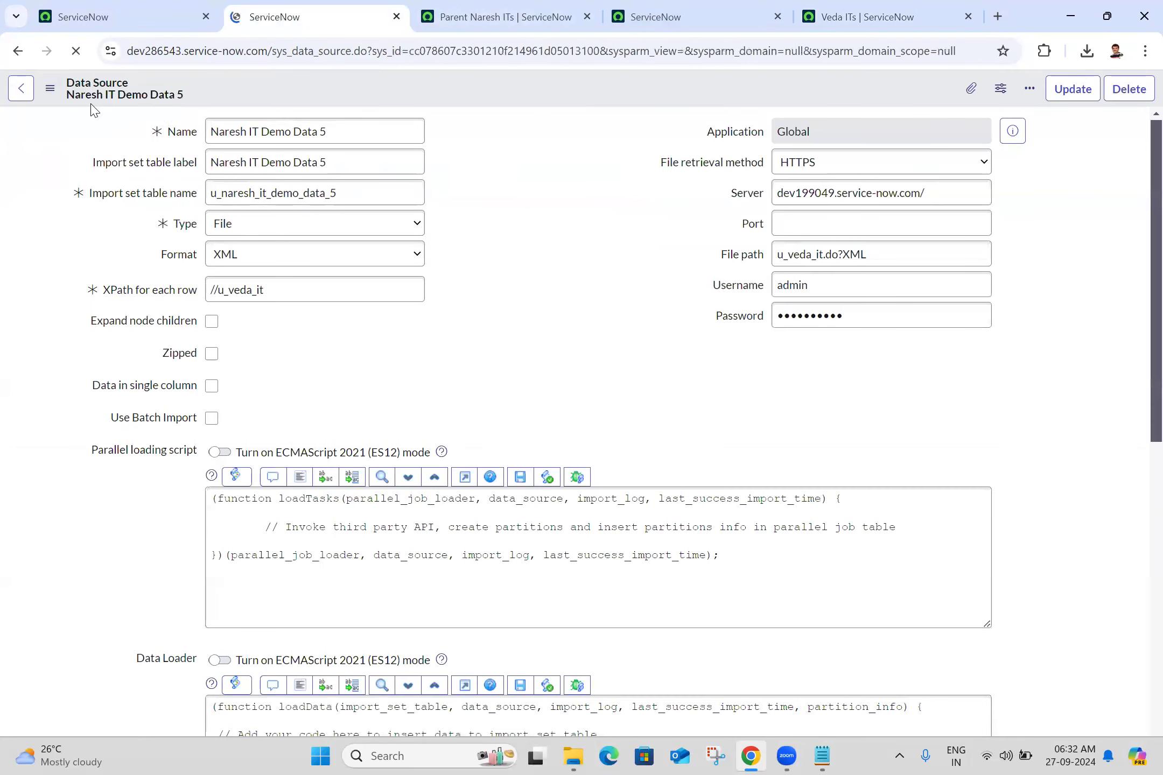
left_click(547, 225)
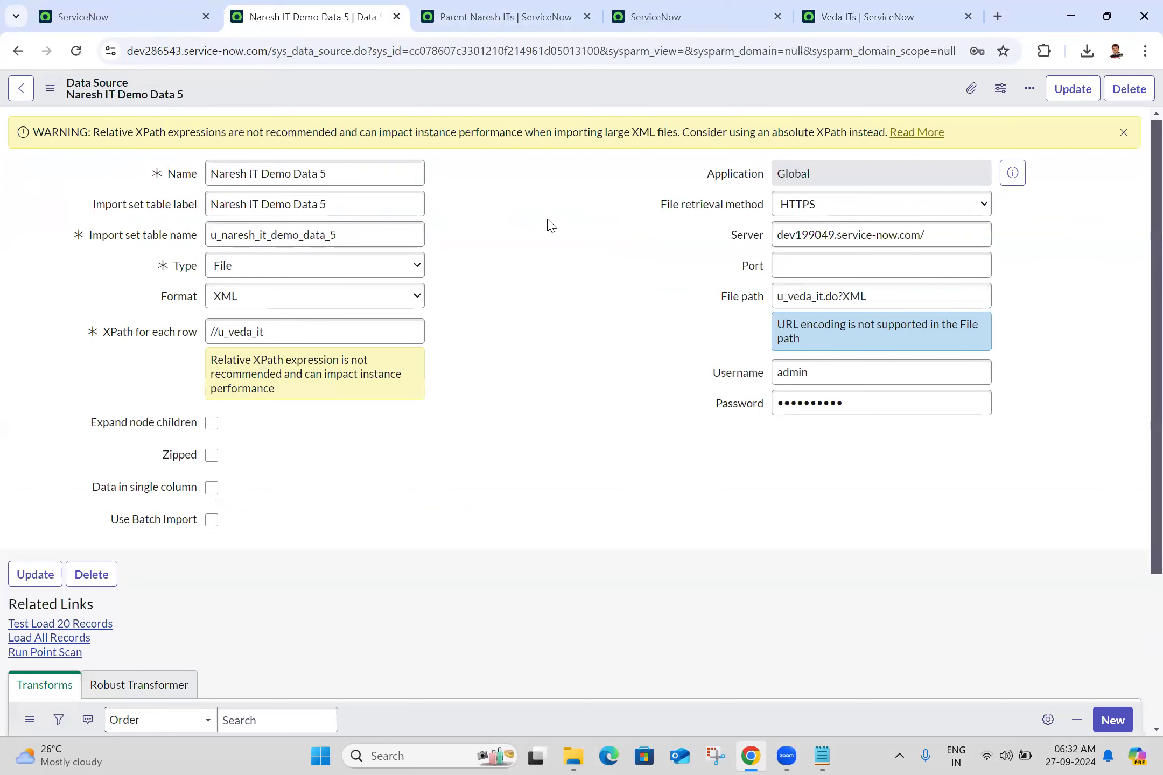
- Review the saved data source's settings, related links and file retrieval options, and check the source instance's Veda ITs list
scroll(1140, 538, "down", 3)
scroll(1140, 230, "up", 3)
left_click(694, 10)
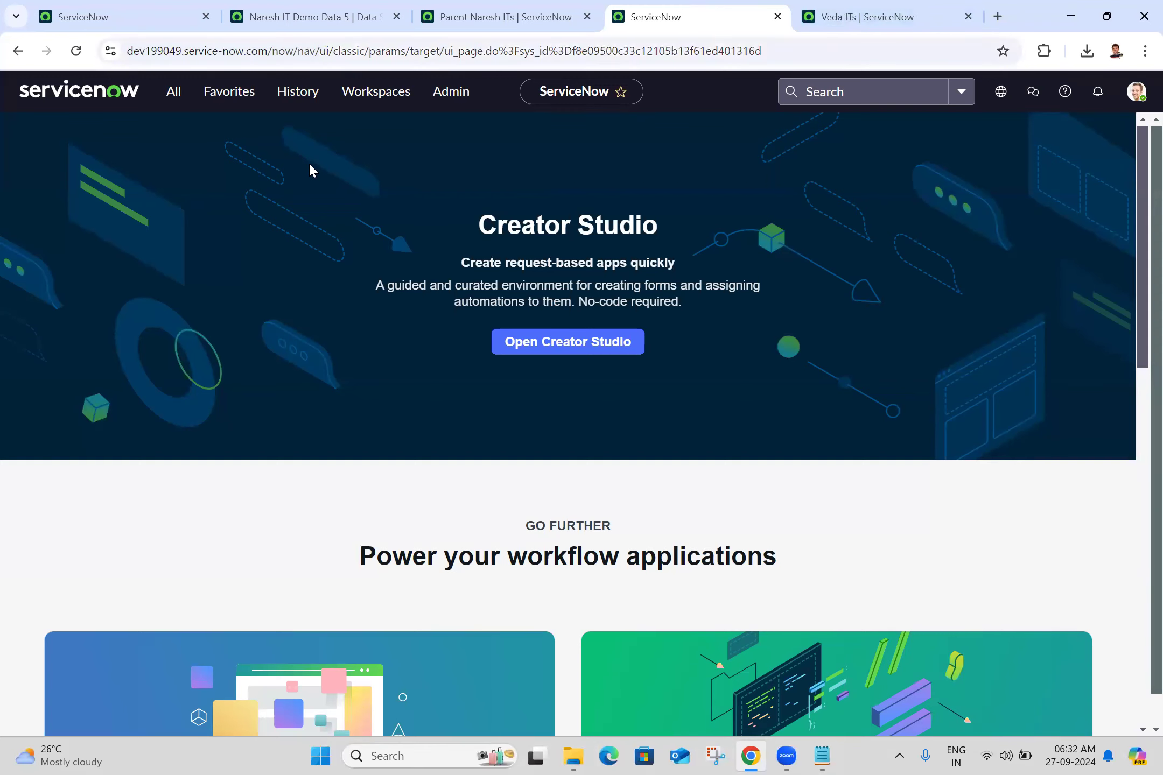
left_click(882, 10)
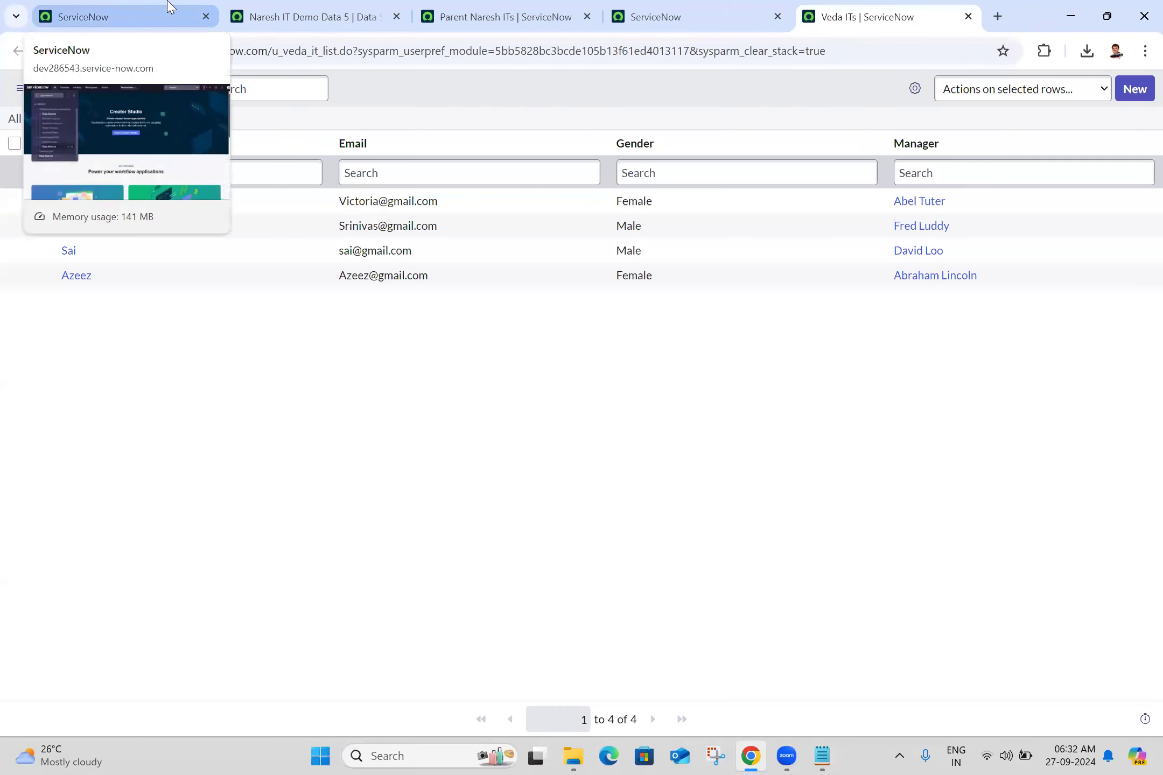
left_click(301, 17)
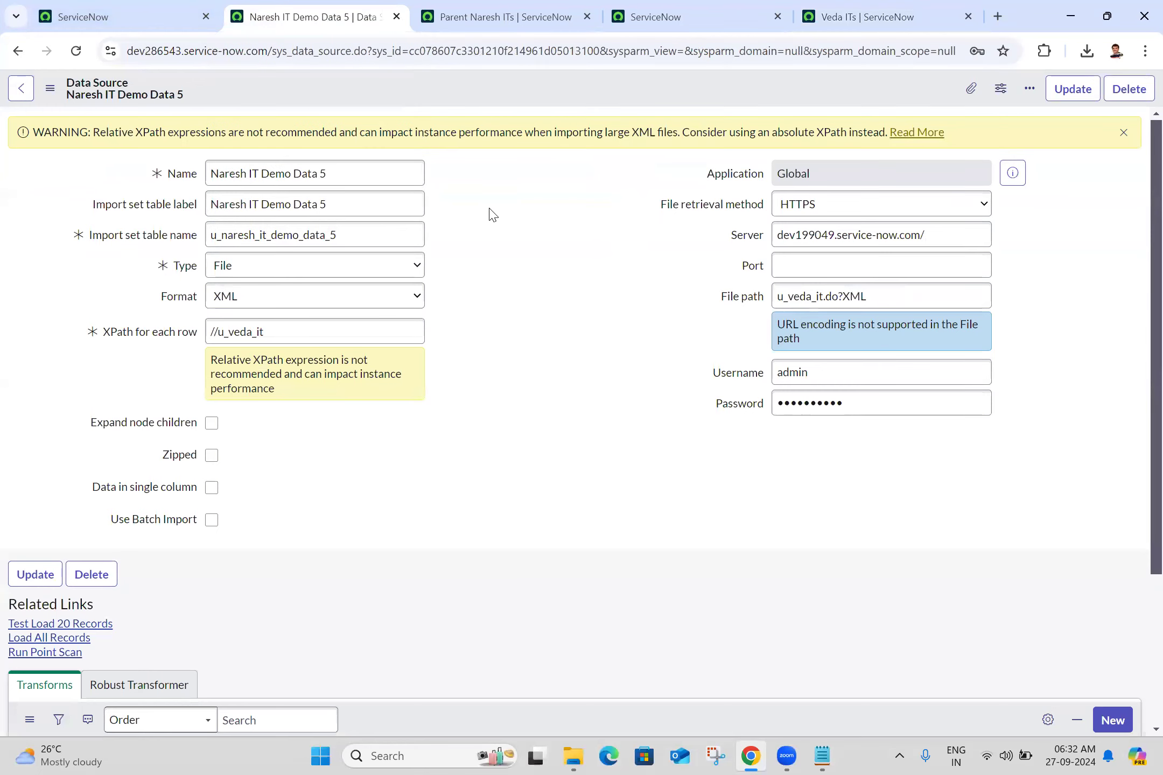
scroll(1137, 360, "down", 3)
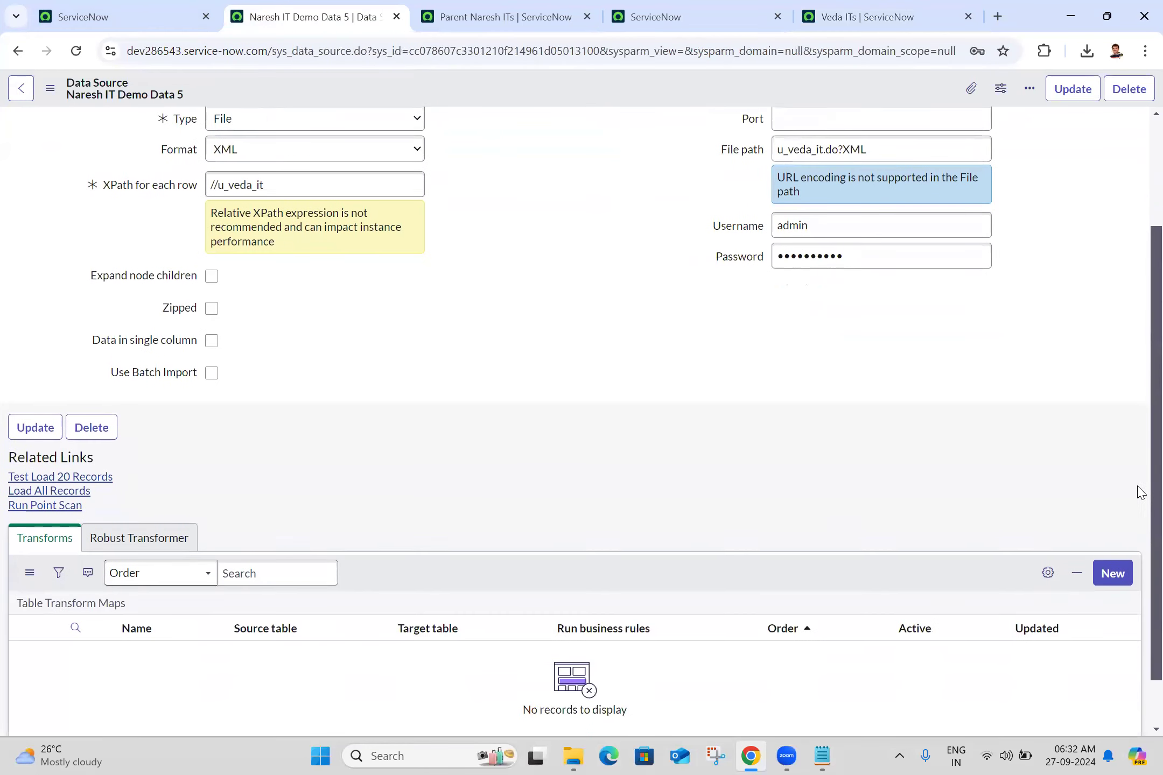
scroll(1140, 232, "up", 3)
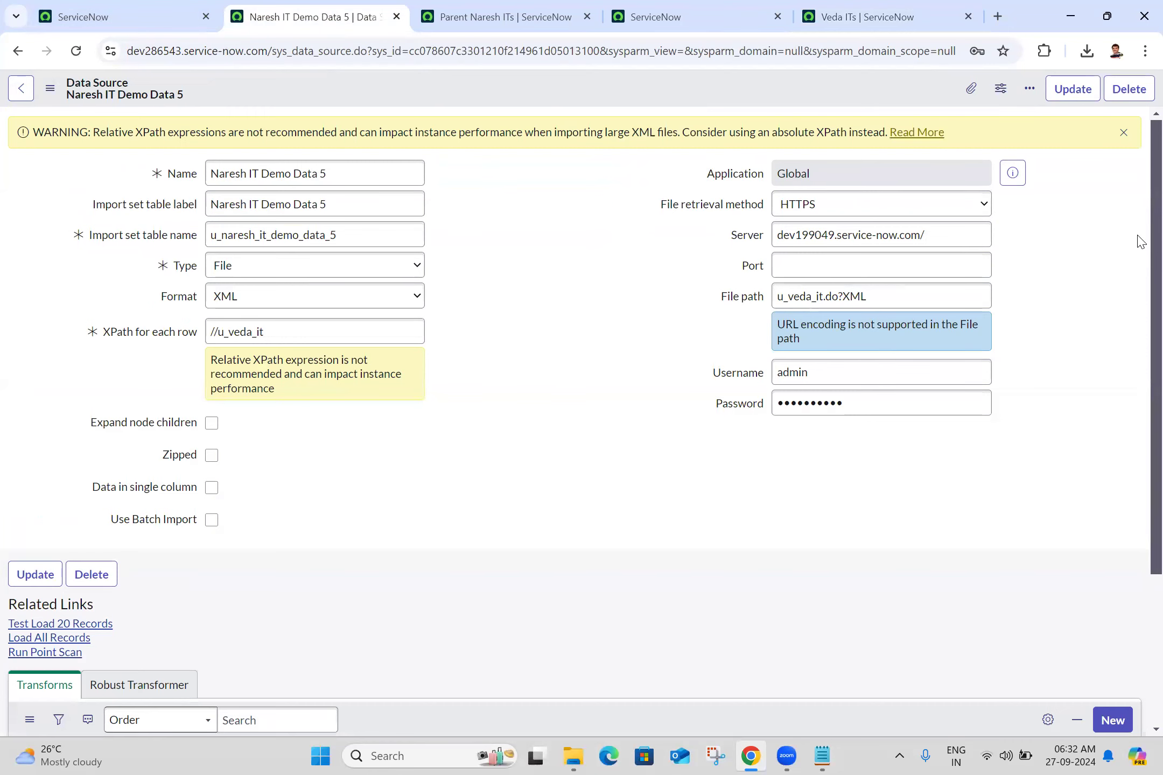
scroll(1140, 323, "down", 2)
scroll(1138, 345, "up", 2)
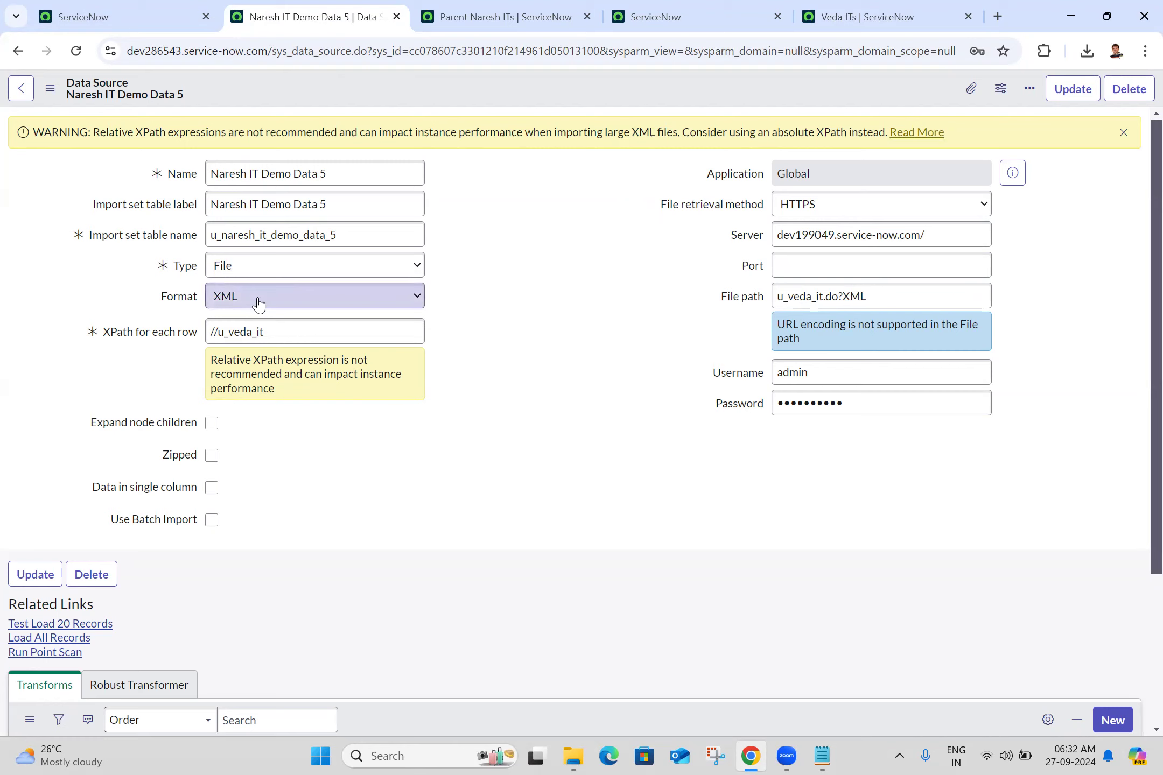
left_click(805, 208)
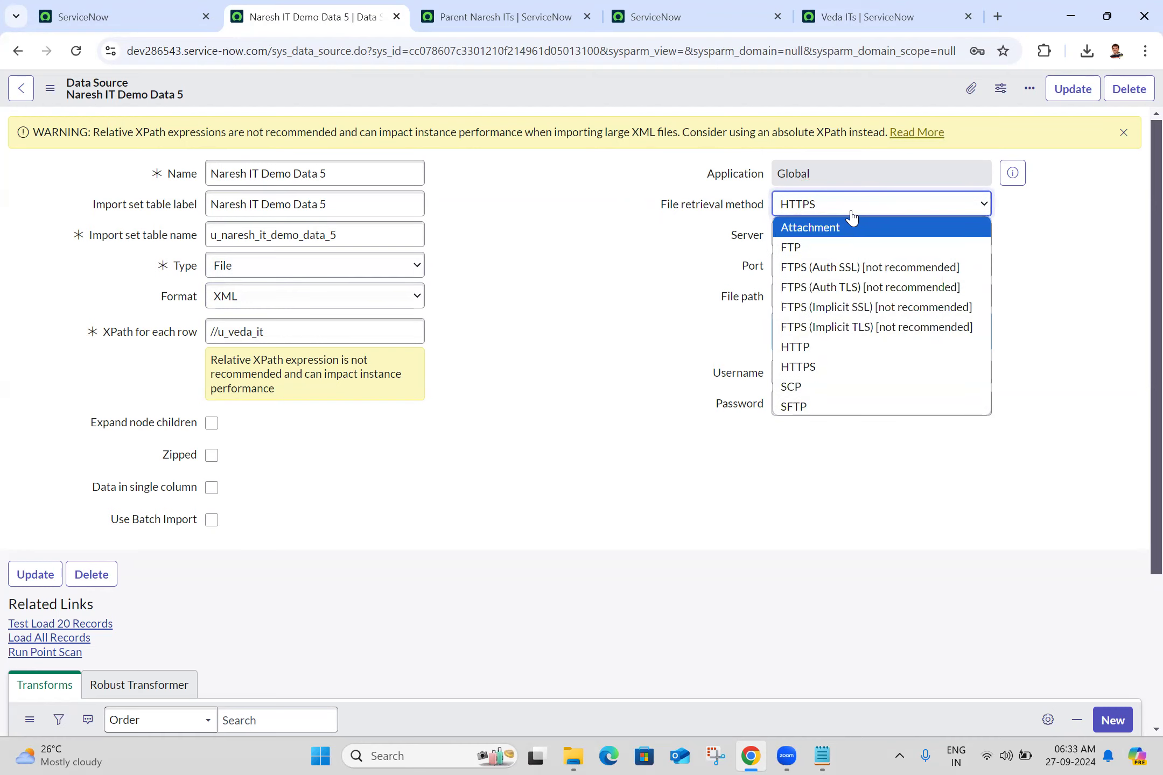
left_click(820, 210)
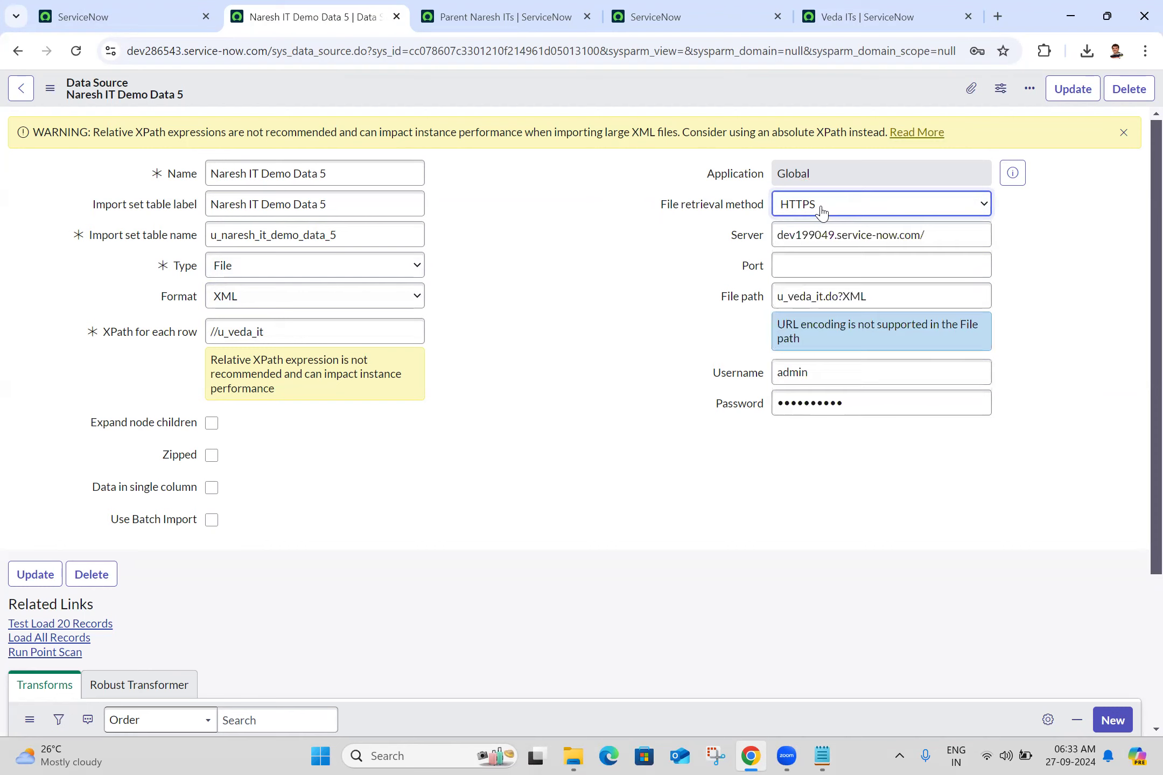
- Load all records from the Naresh IT Demo Data 5 data source and open the loaded data in its staging table
left_click(49, 640)
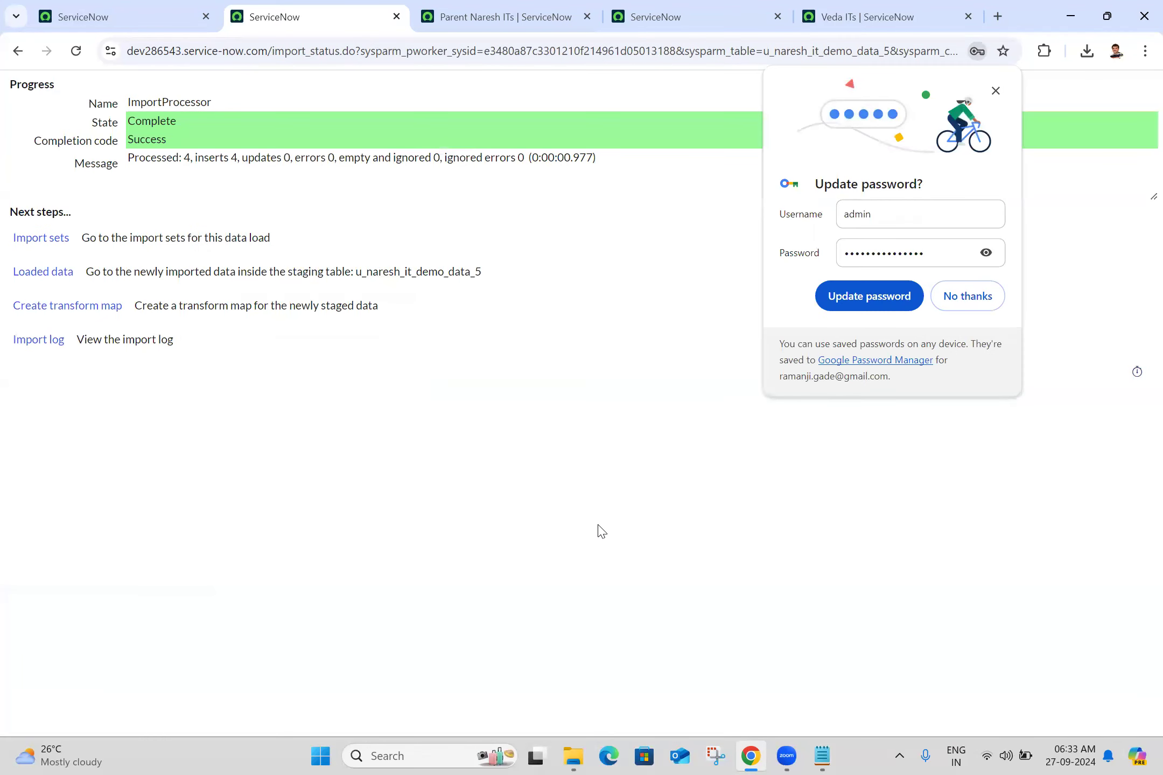
left_click(958, 306)
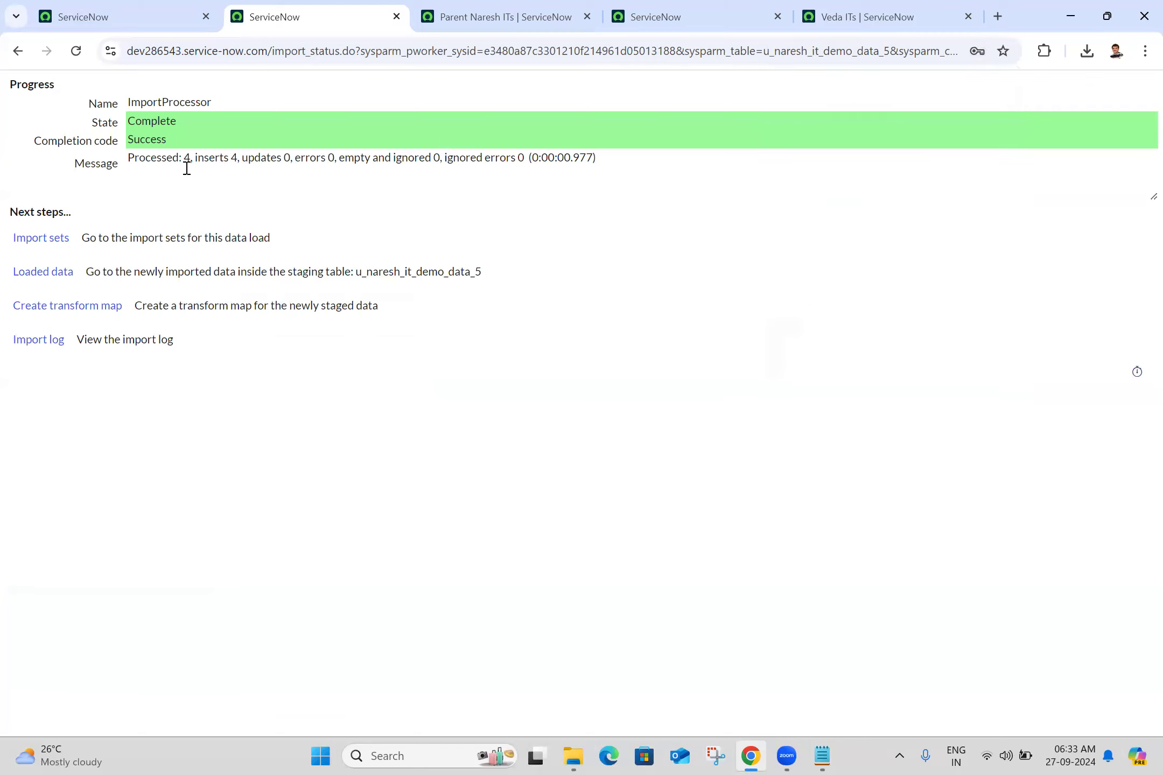
left_click(47, 275, "ctrl")
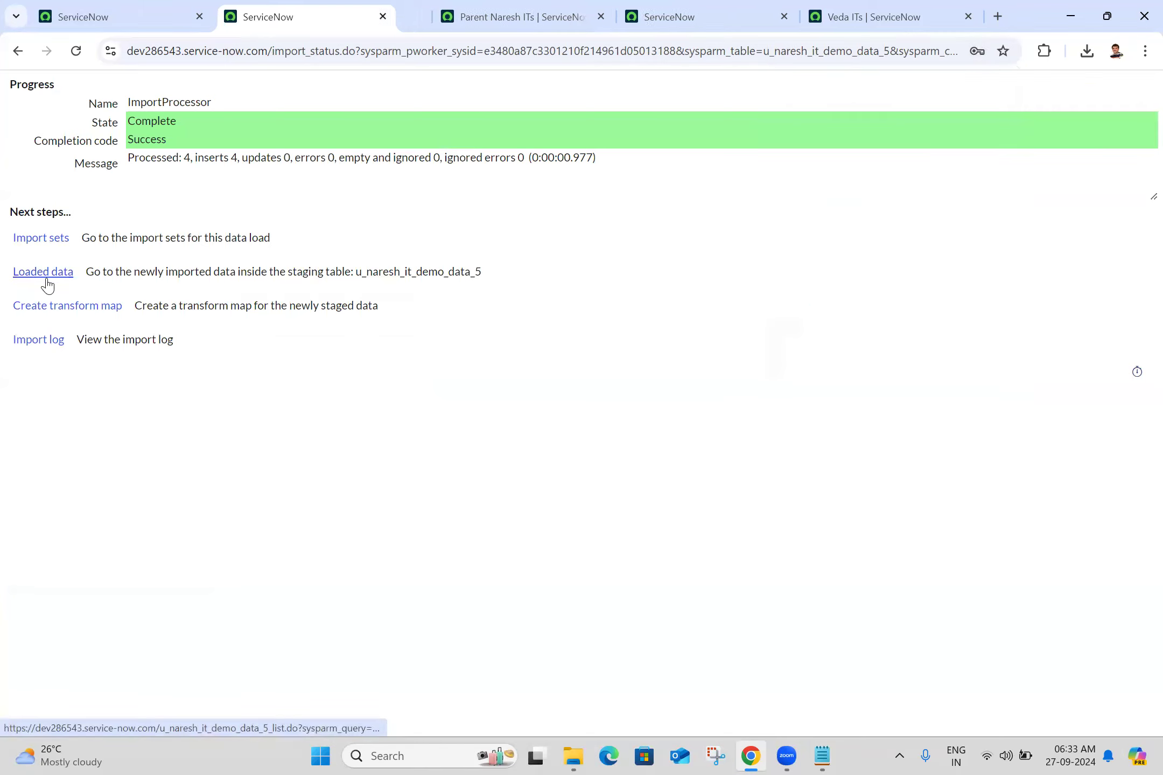
left_click(395, 24)
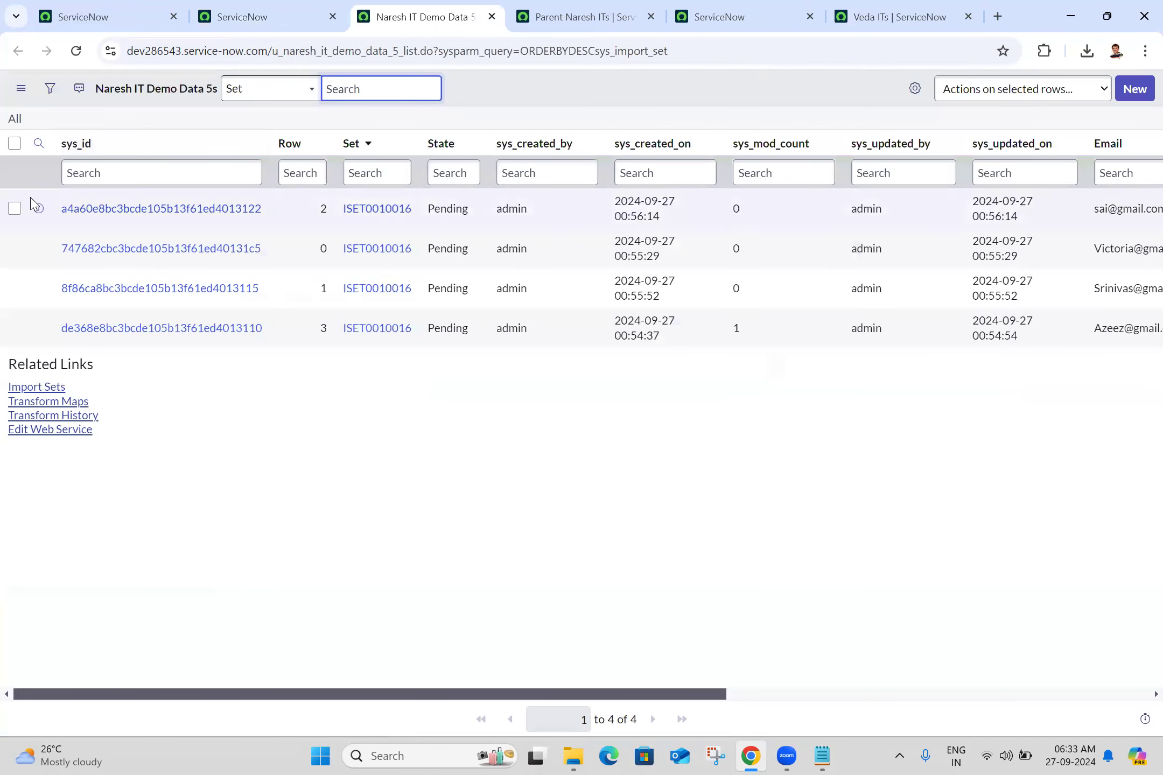
- Preview each staged row in Naresh IT Demo Data 5 to examine its imported name, manager, gender and email values
left_click(39, 209)
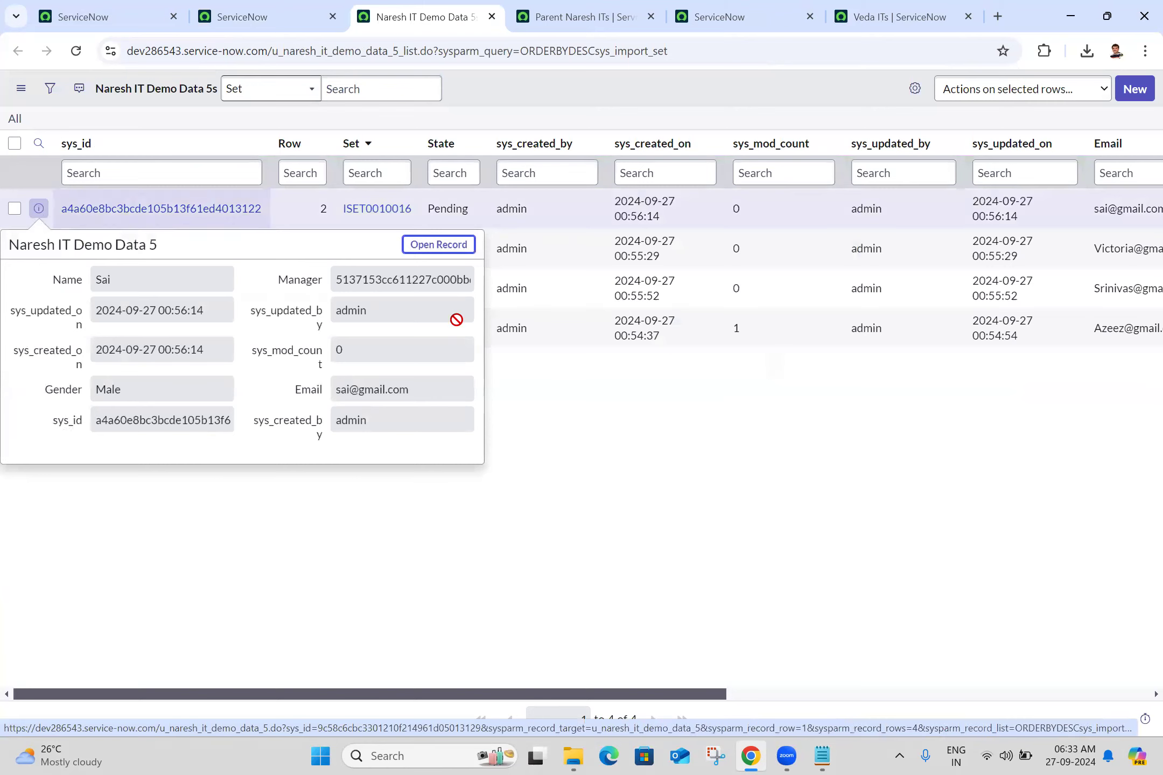
left_click(532, 436)
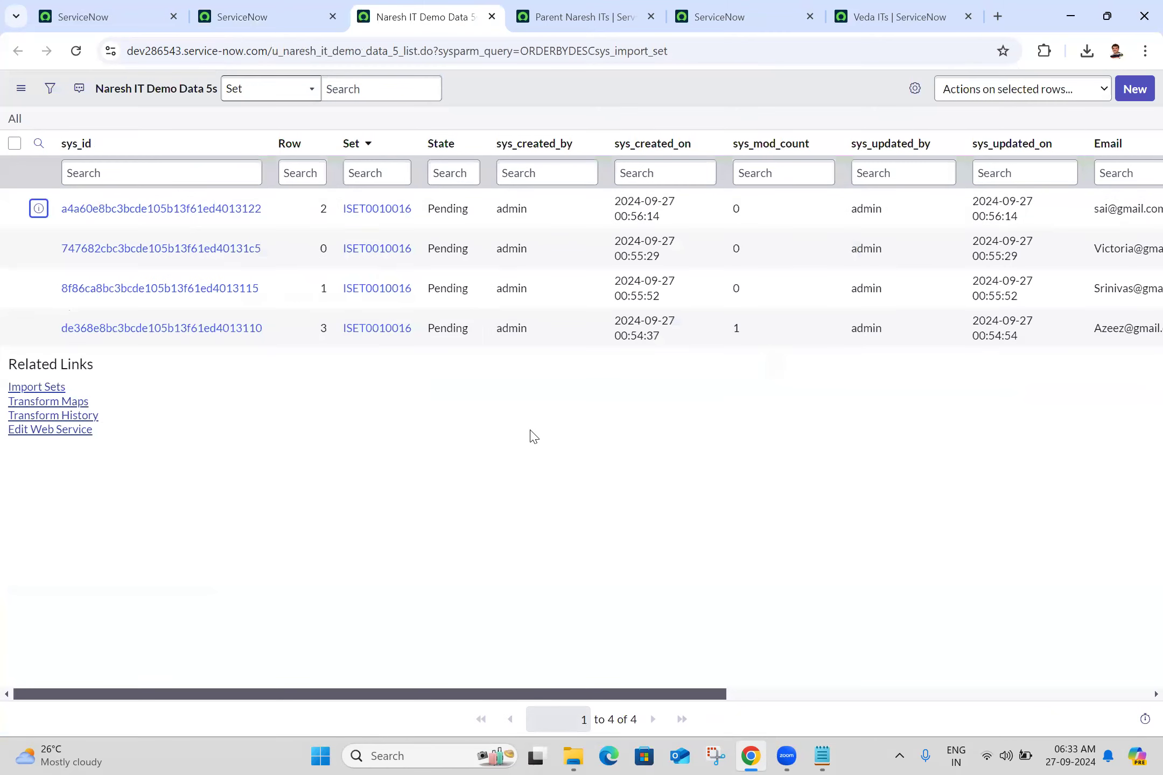
left_click(40, 248)
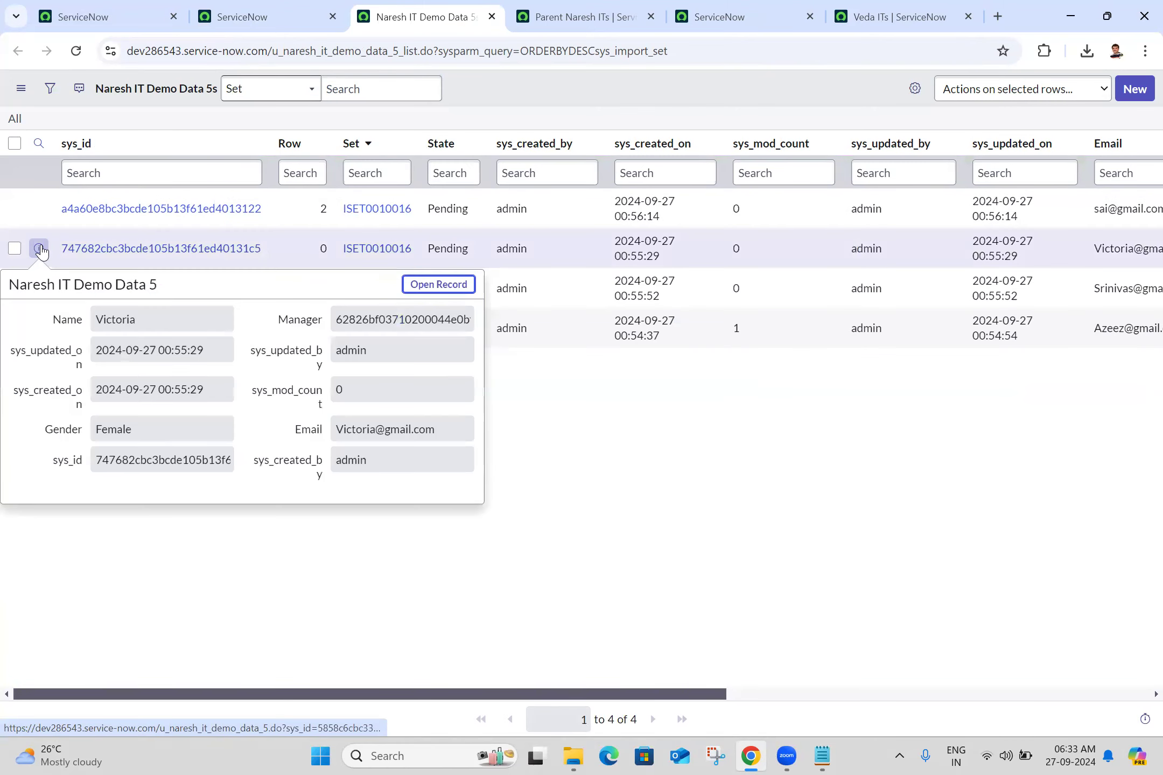
left_click(613, 475)
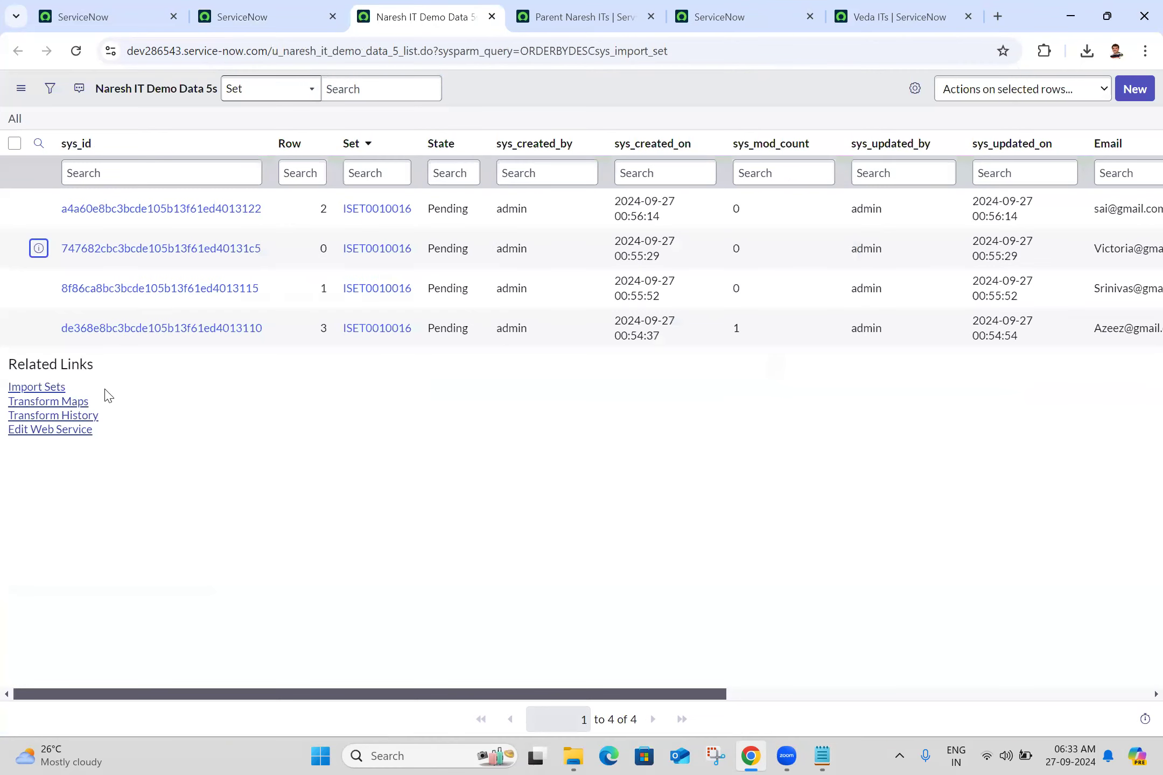
left_click(38, 288)
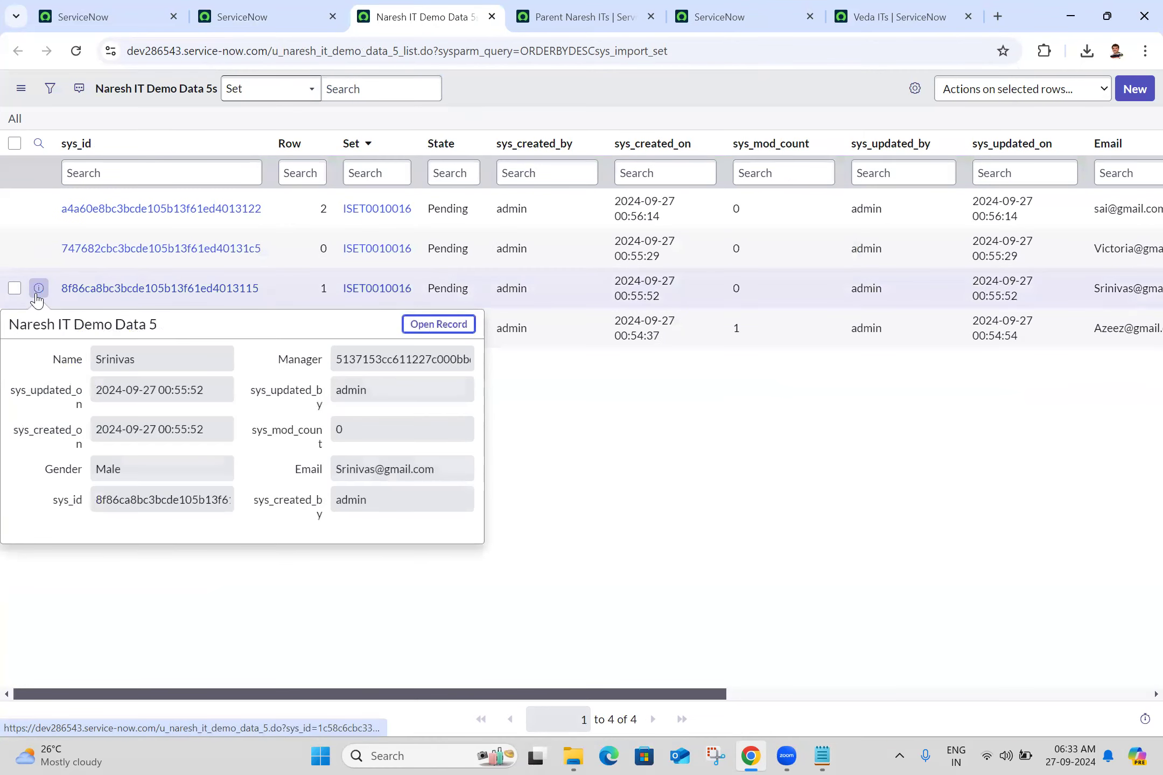
left_click(654, 445)
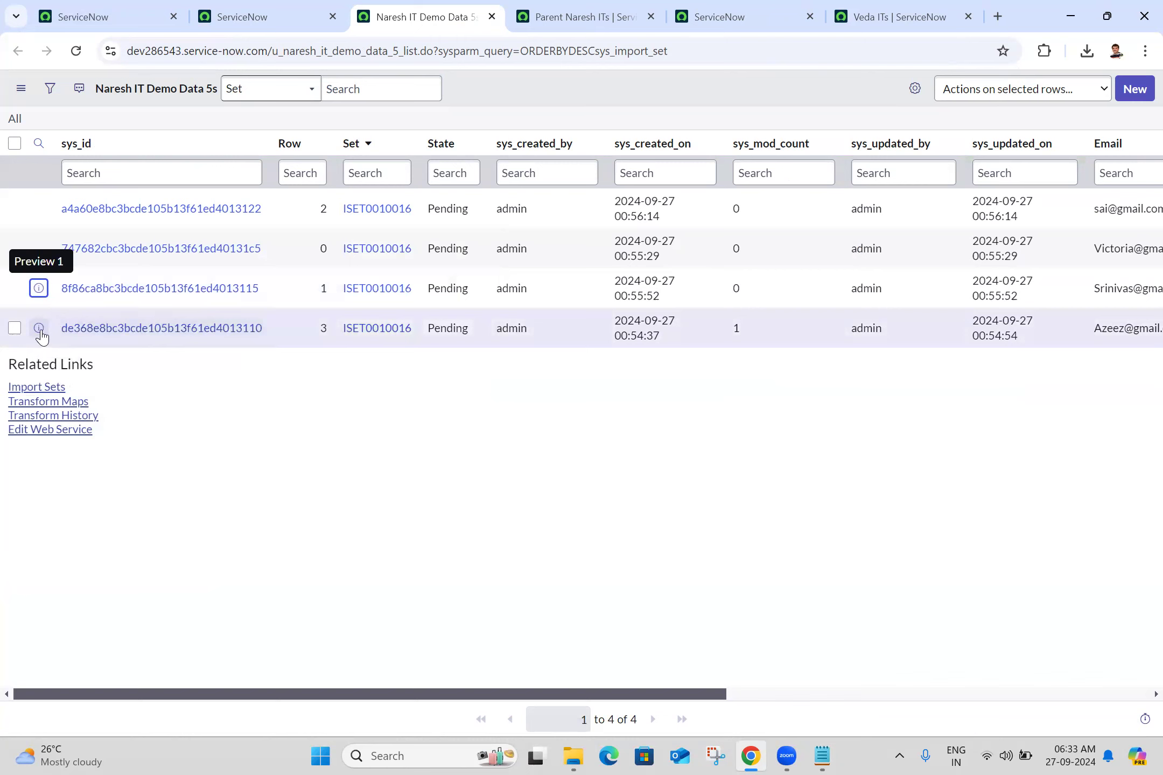
left_click(39, 328)
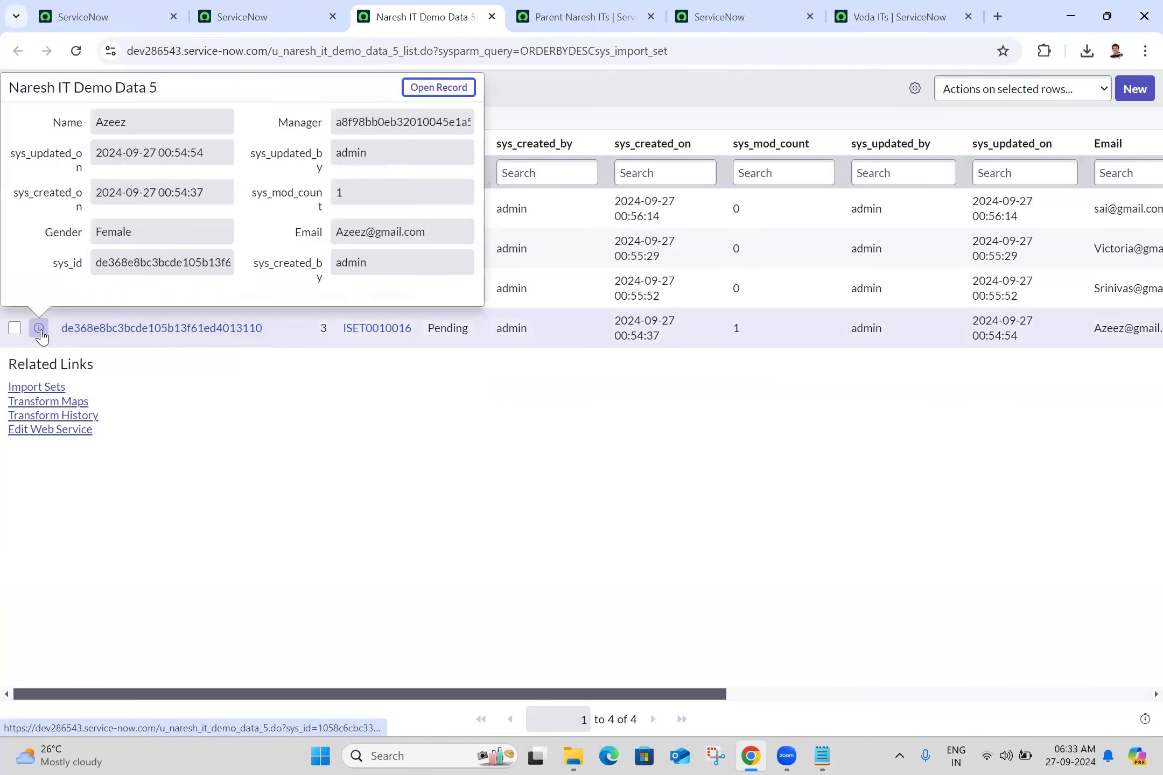
left_click(539, 468)
- Create a transform map for the newly staged data and name it Naresh IT Demo Data 5
left_click(271, 7)
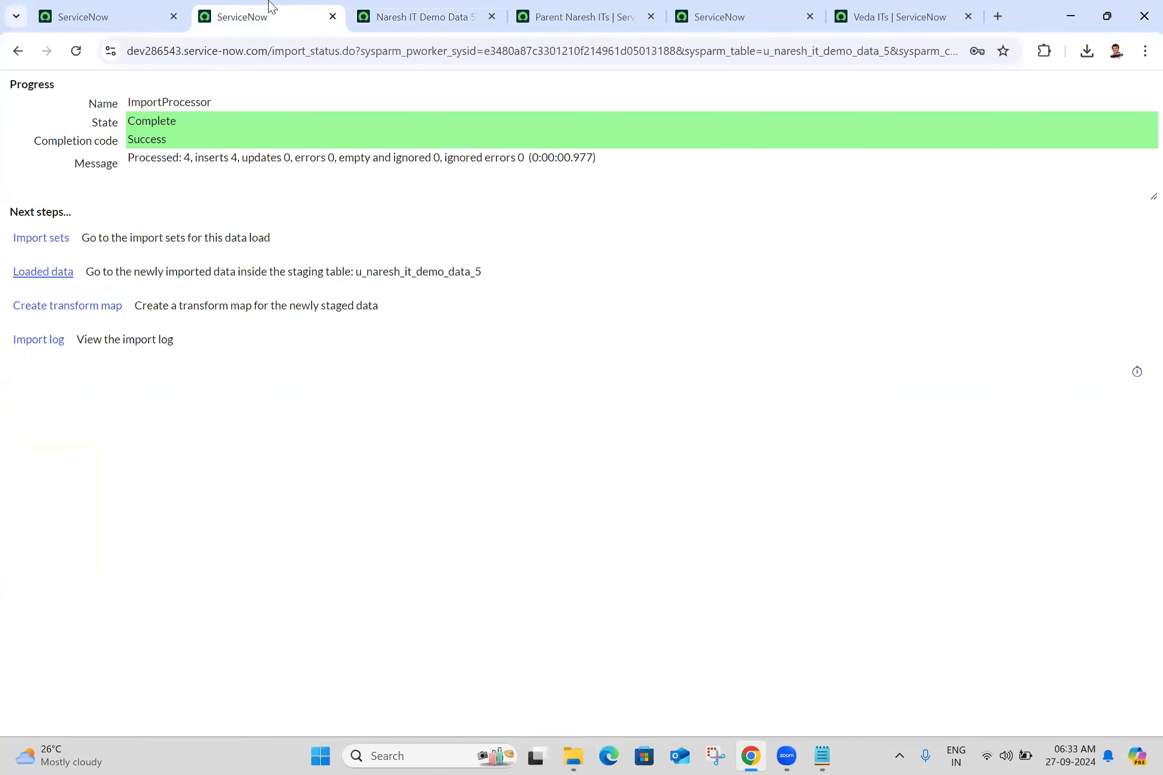
left_click(94, 307)
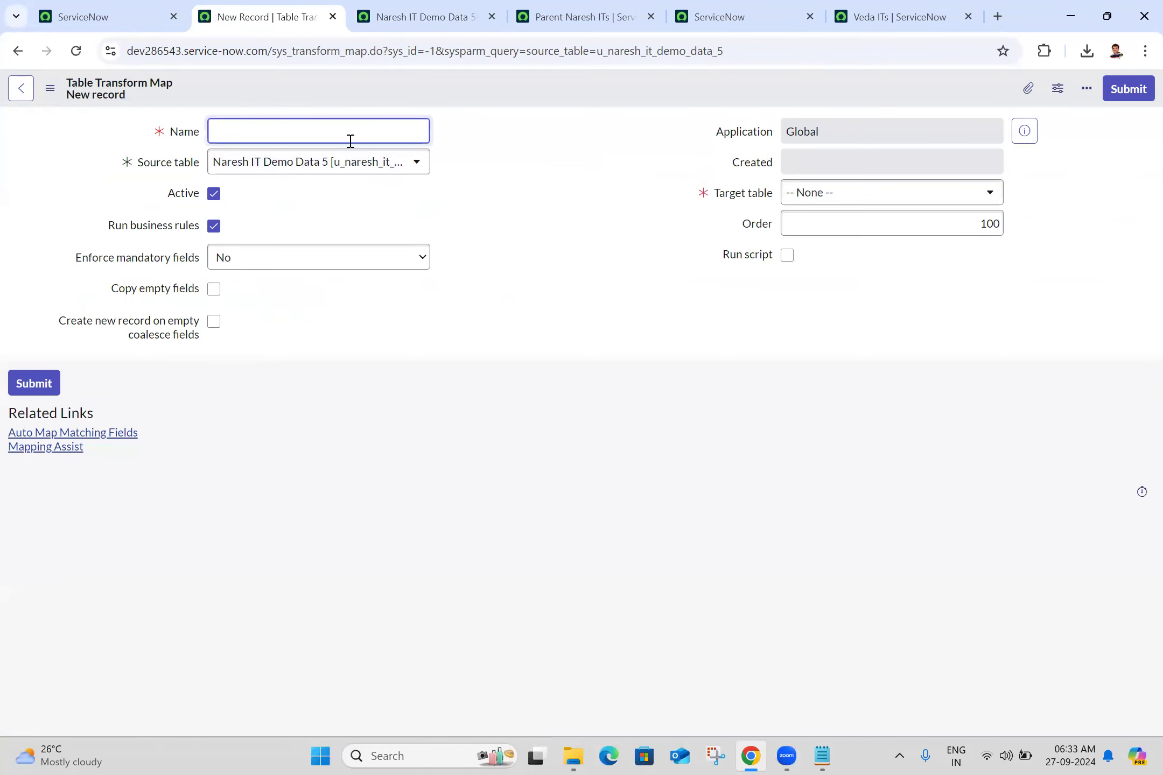
type("Naresh IT Demo Data 5")
left_click(568, 203)
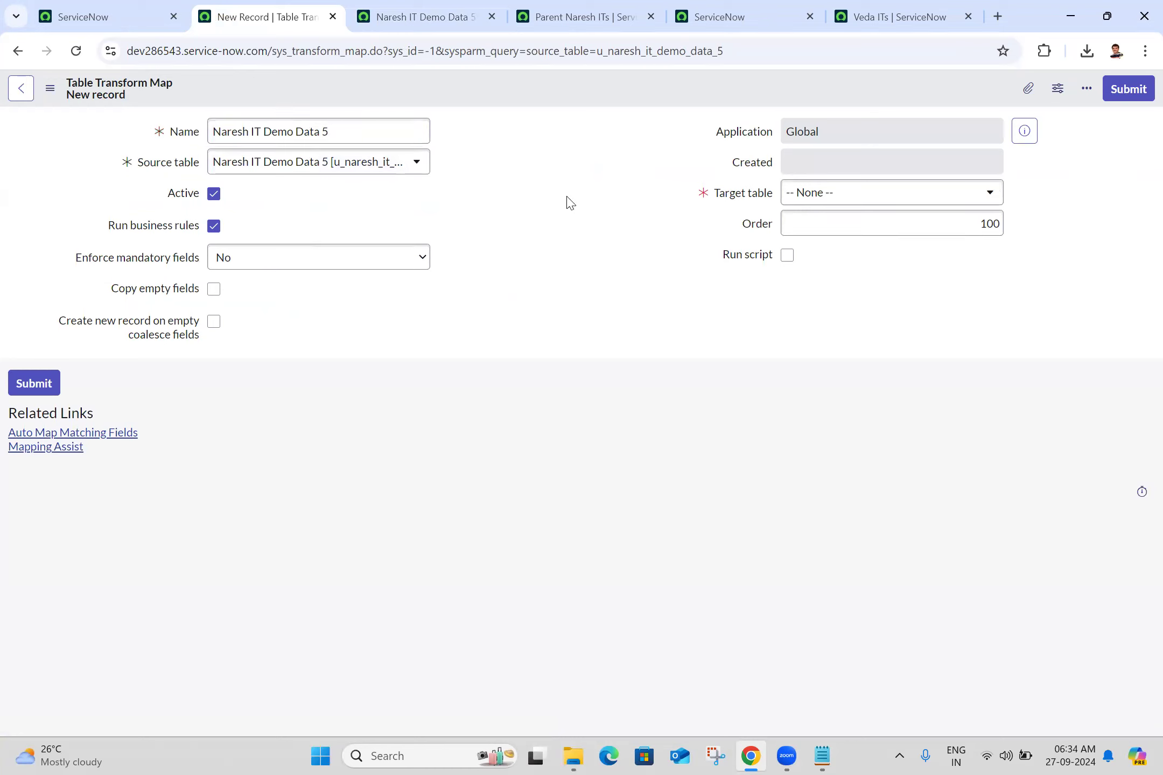
- Set the transform map's target table to Parent Naresh IT [u_parent_naresh_it] and save the record while staying on its form
left_click(867, 201)
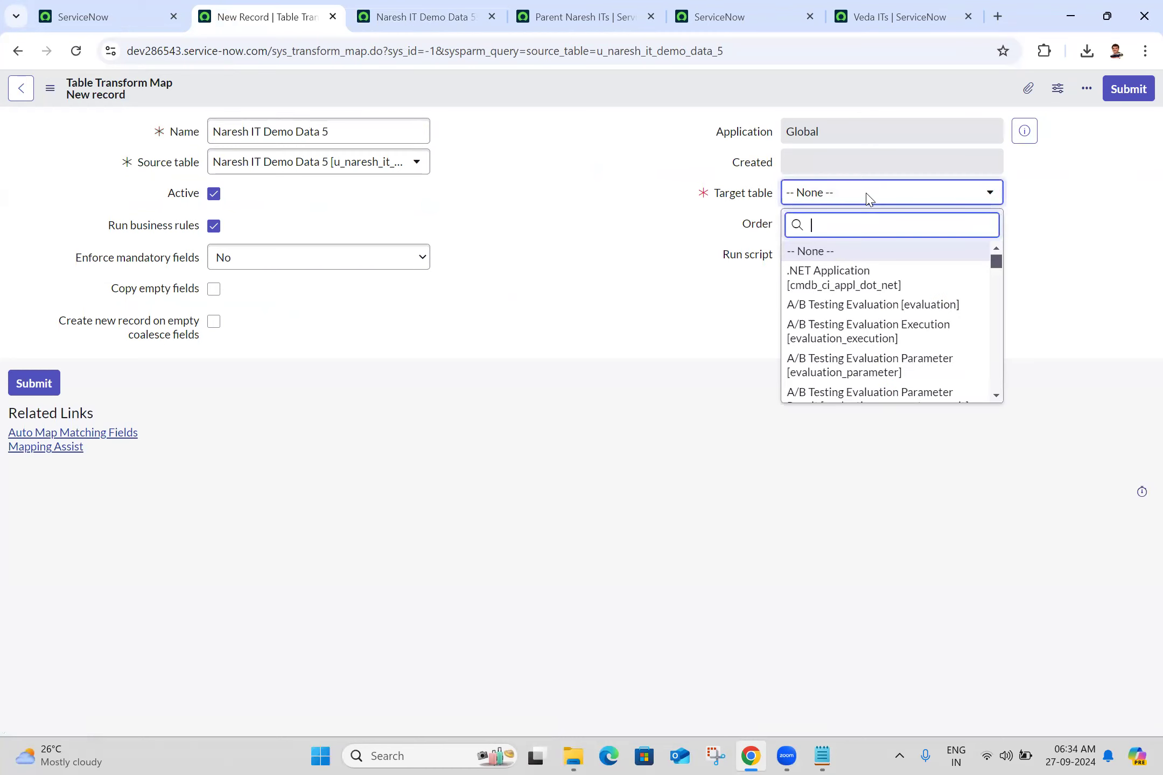
type("parent naresh")
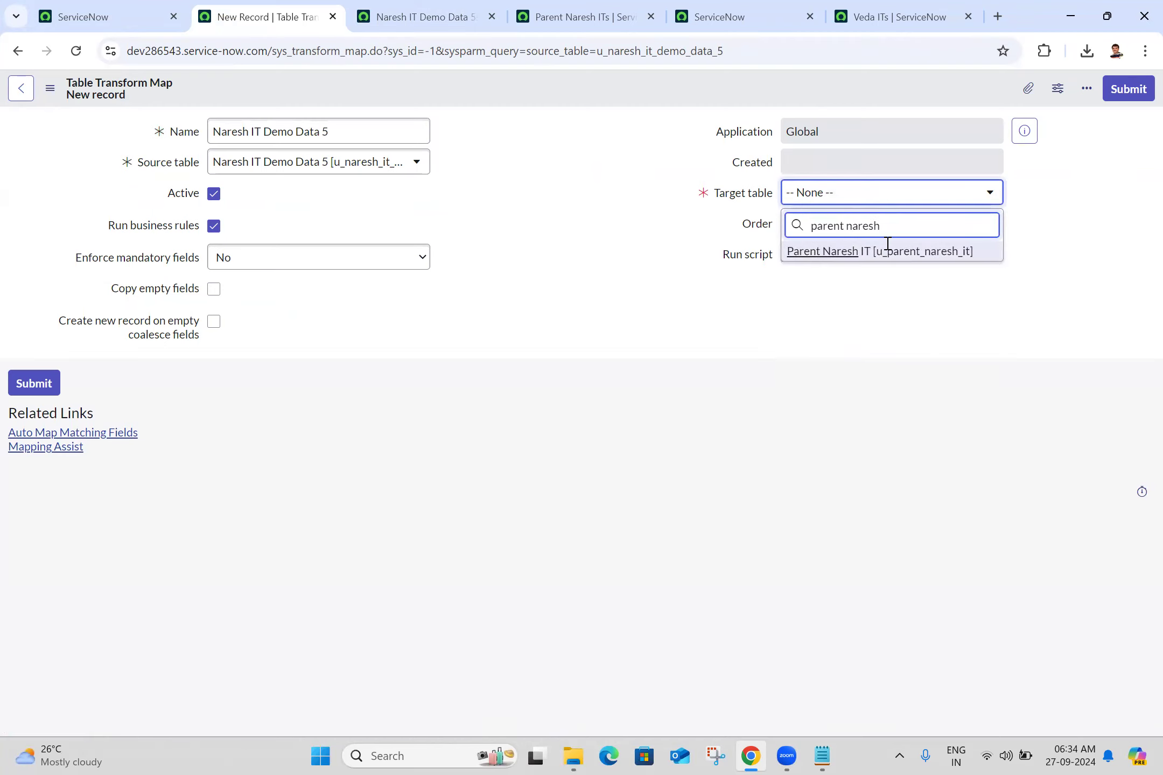
left_click(891, 256)
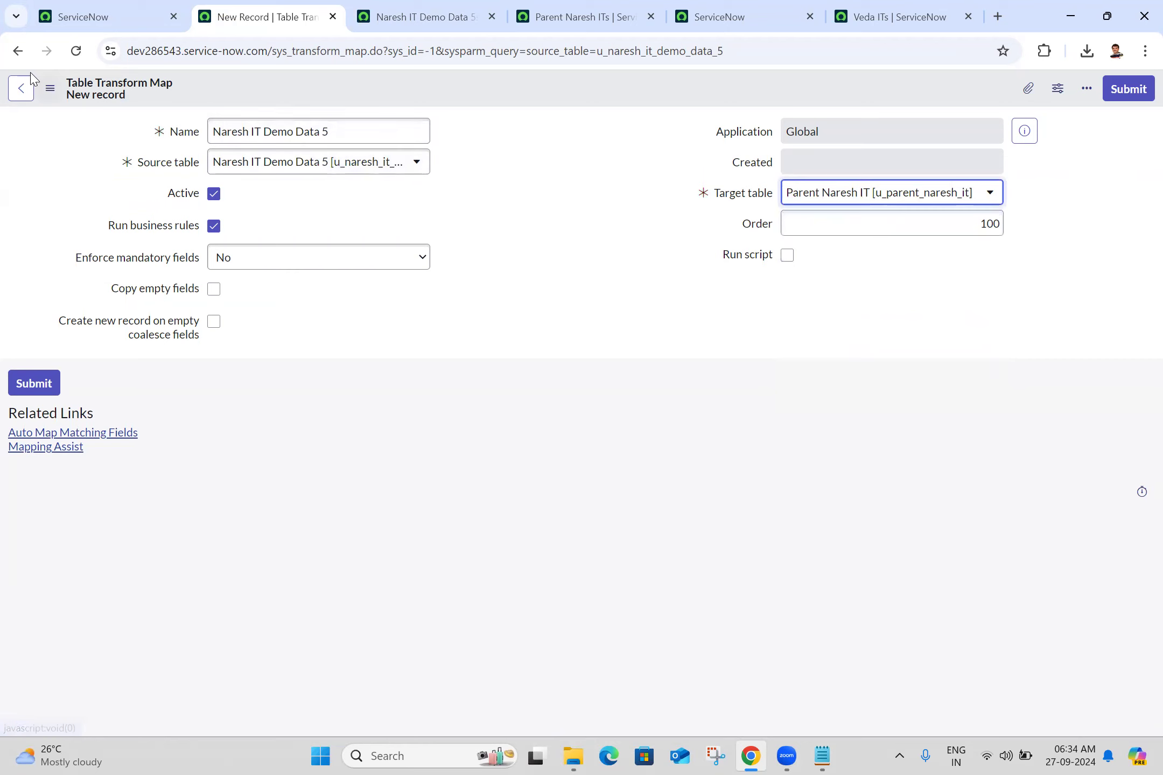
left_click(50, 88)
left_click(79, 104)
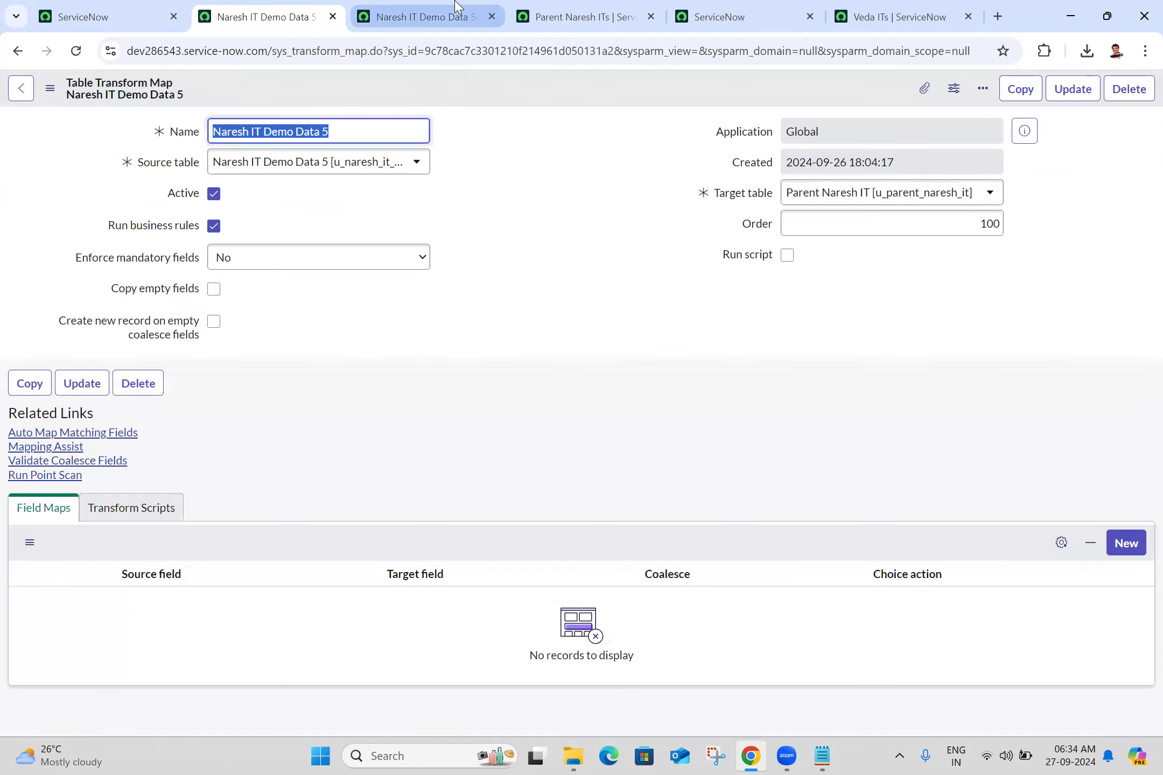
- Close the Naresh IT Demo Data 5 staging list and refresh the Parent Naresh IT list to check its records
left_click(452, 17)
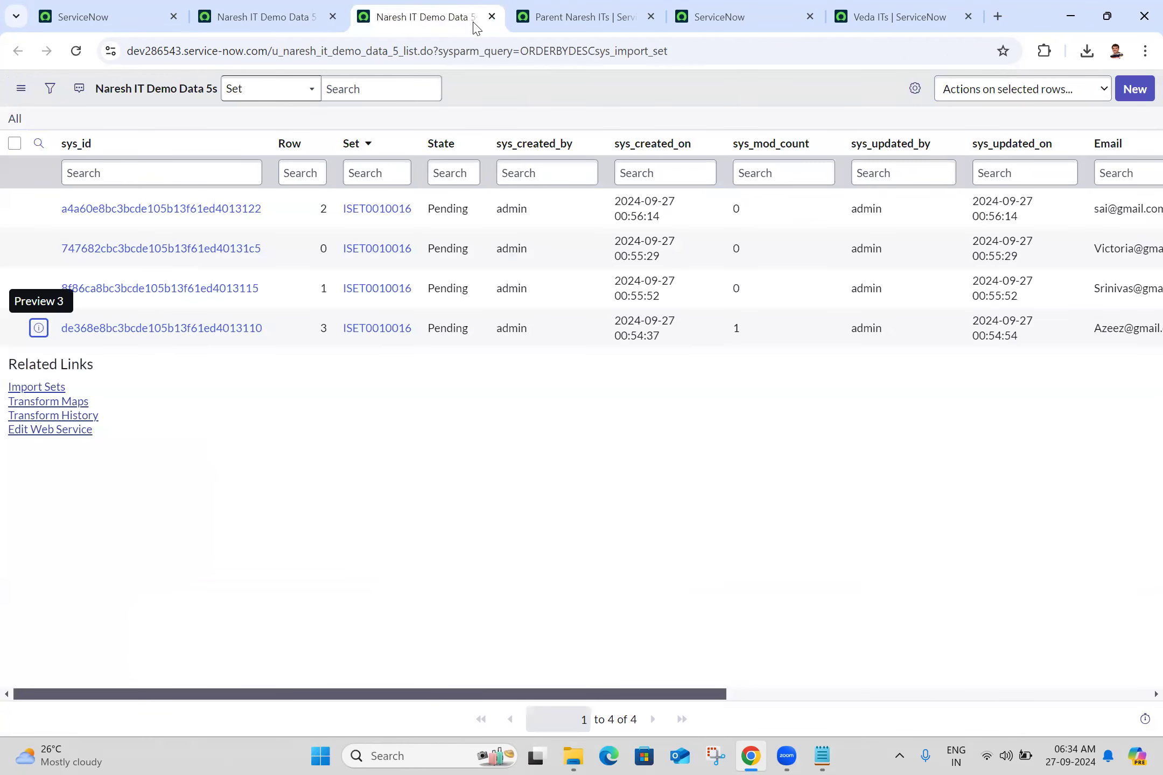
left_click(492, 16)
left_click(426, 6)
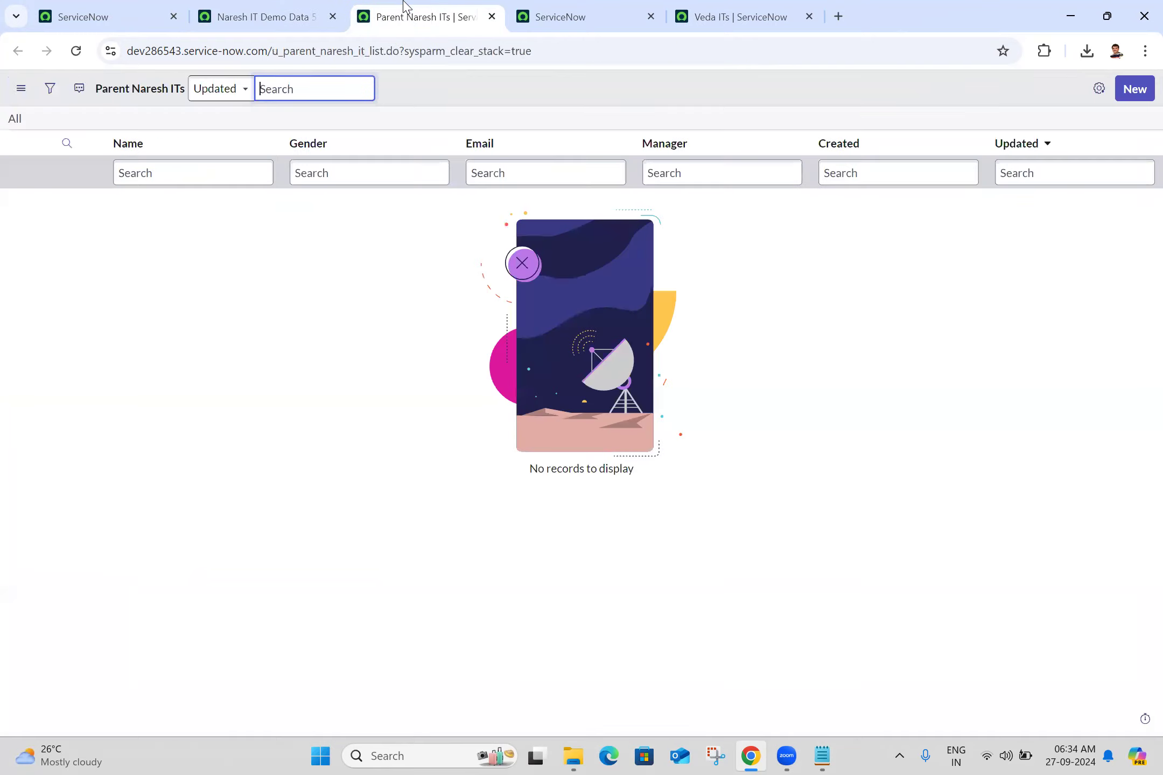
left_click(79, 52)
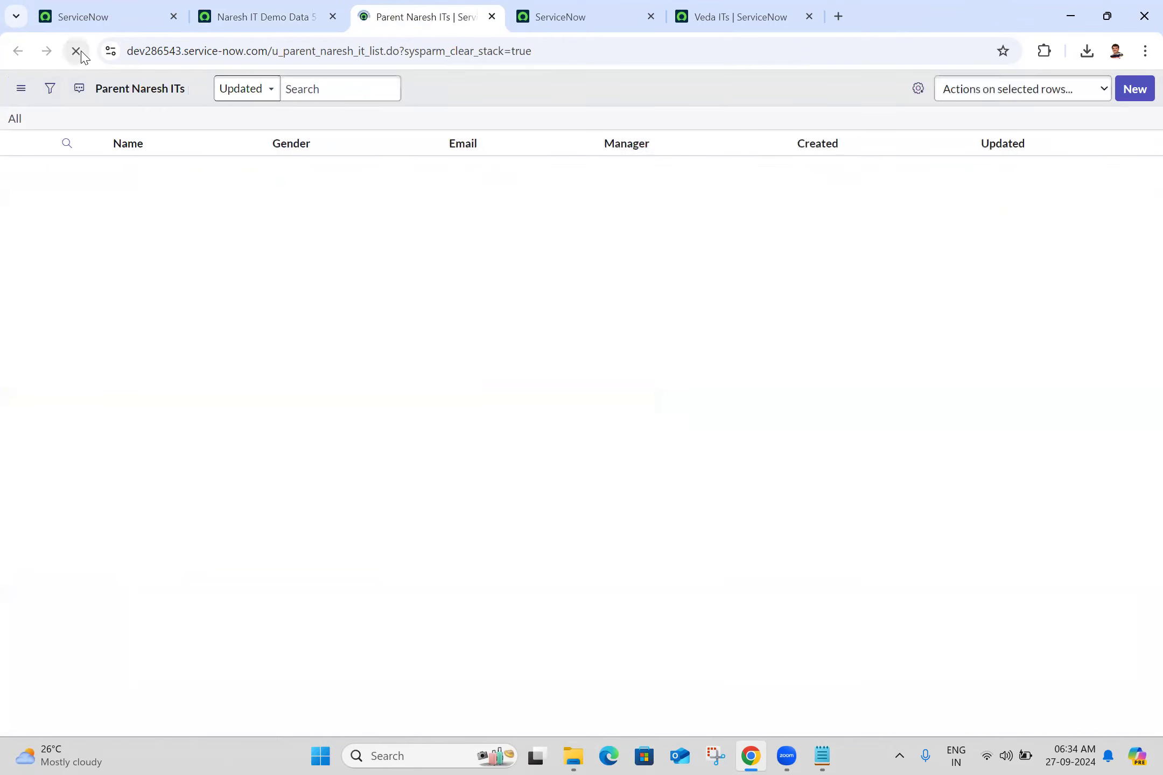
left_click(171, 5)
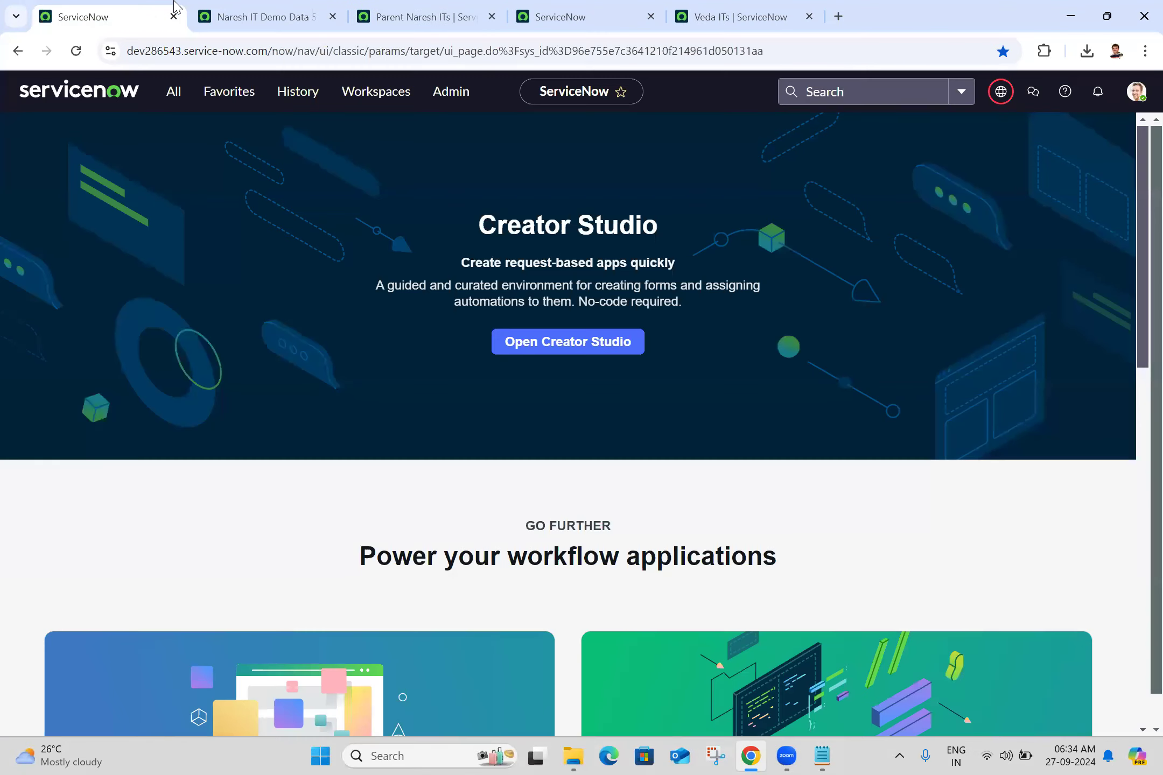
- Automatically map the matching fields in the Naresh IT Demo Data 5 transform map
left_click(257, 7)
left_click(33, 435)
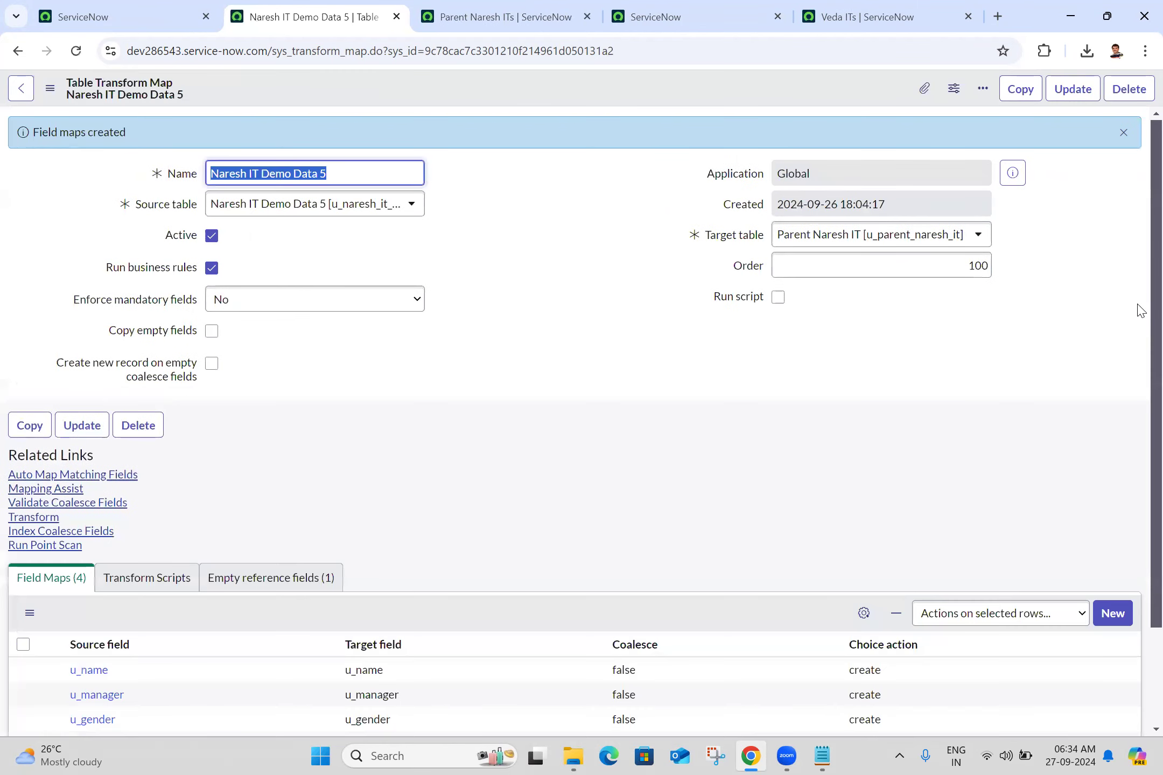
scroll(1137, 493, "down", 2)
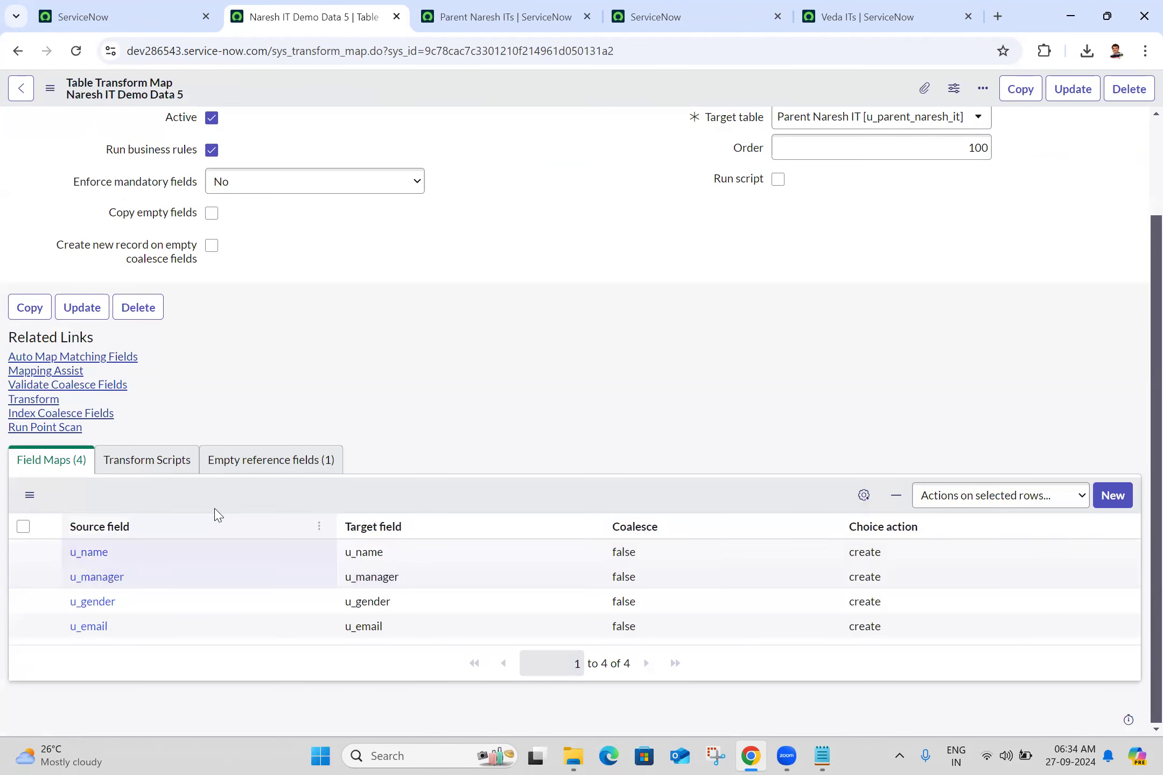
- Set Coalesce to true for the u_name field map
double_click(672, 555)
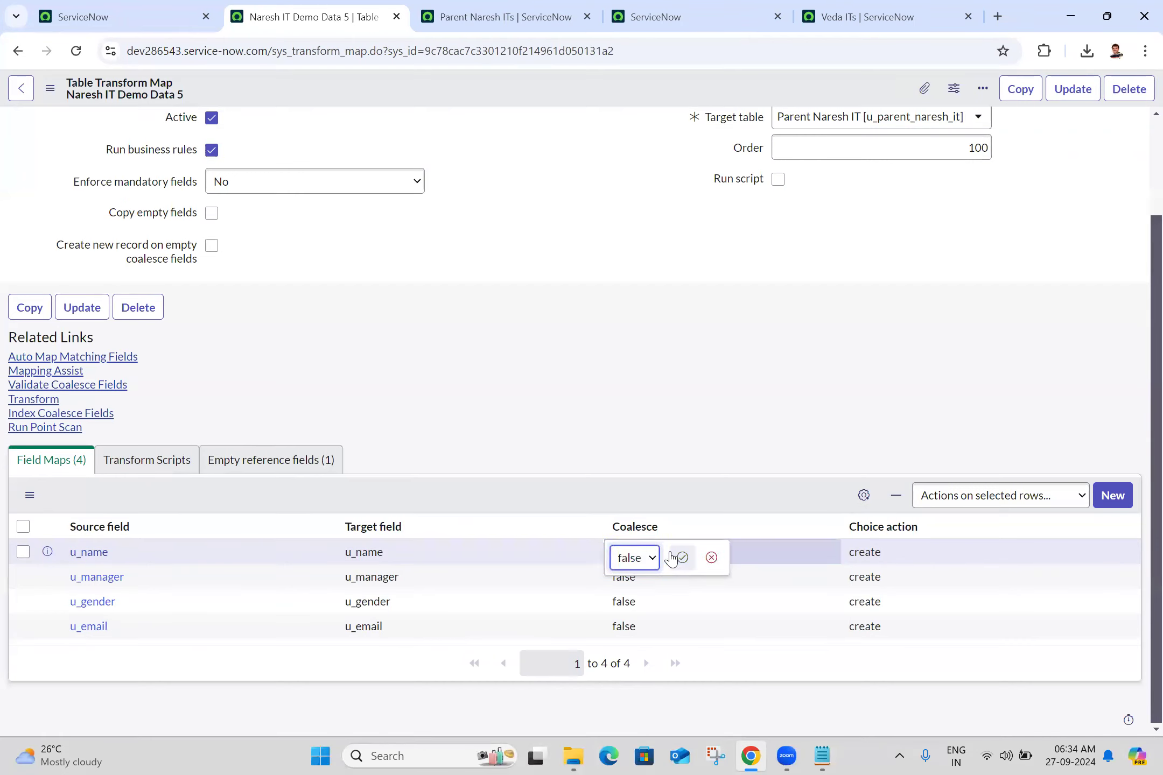
left_click(629, 558)
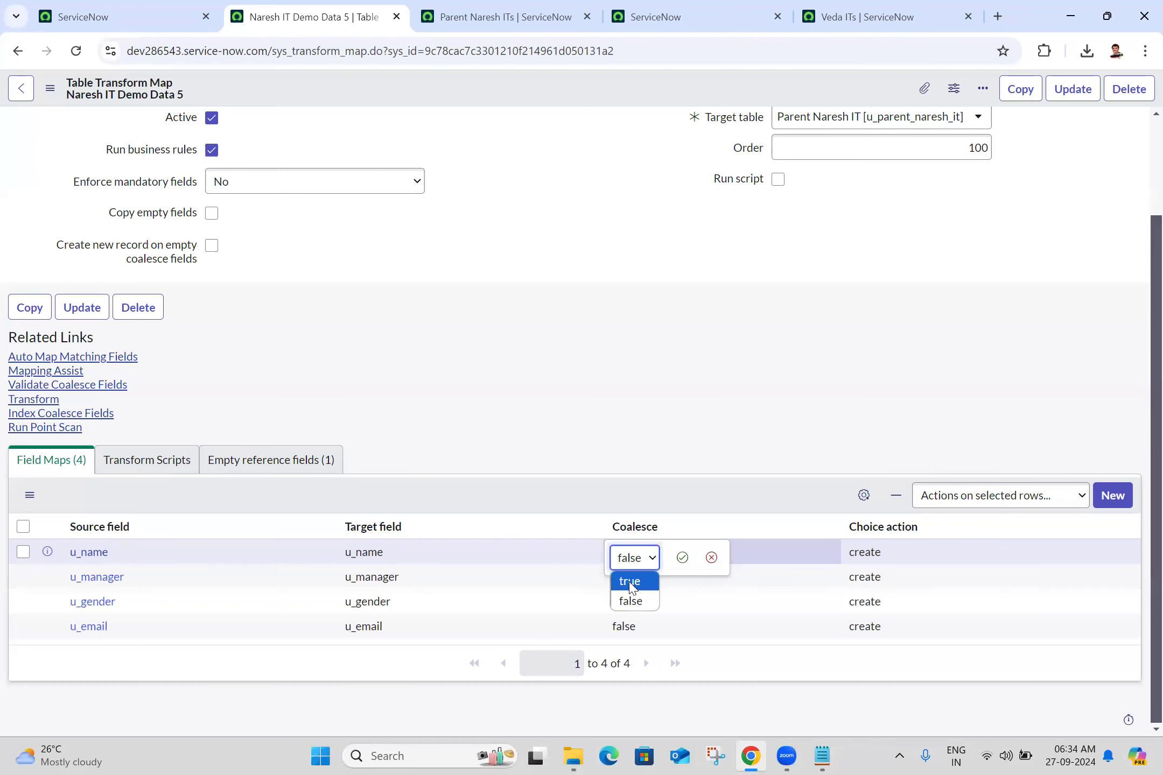
left_click(630, 581)
left_click(682, 557)
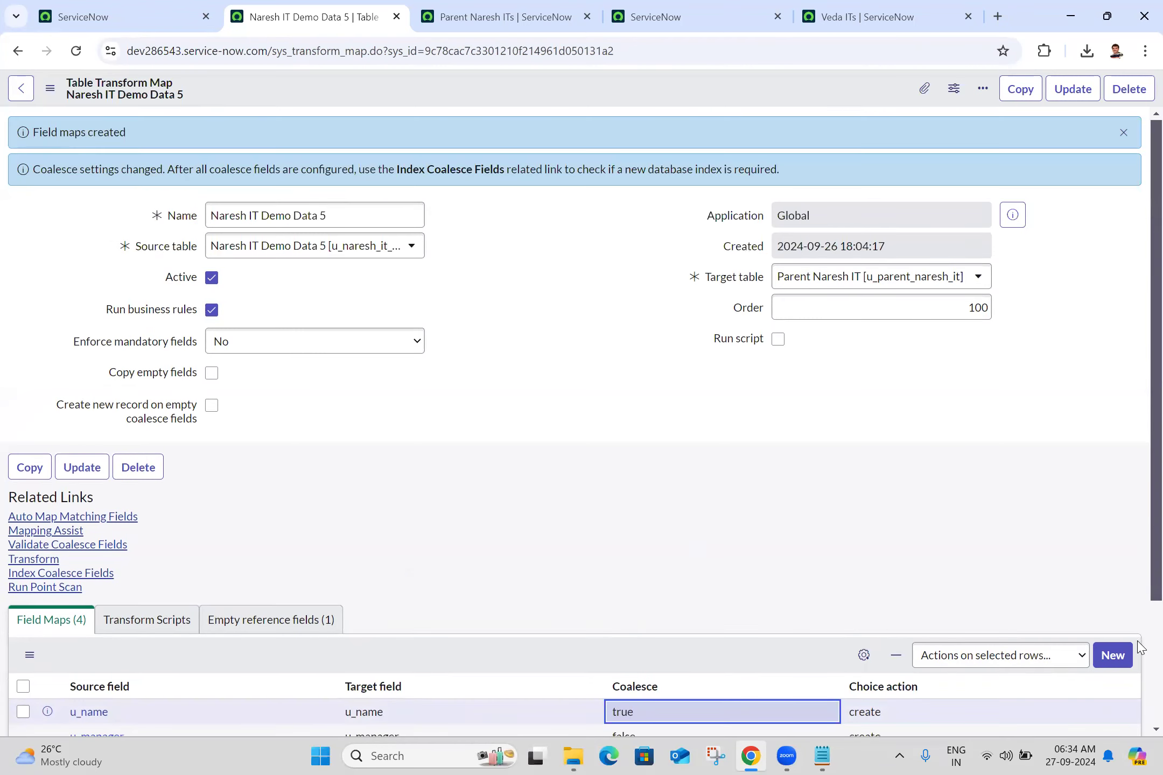
- Set the choice action to ignore for both the u_manager and u_gender field maps
scroll(1140, 646, "down", 3)
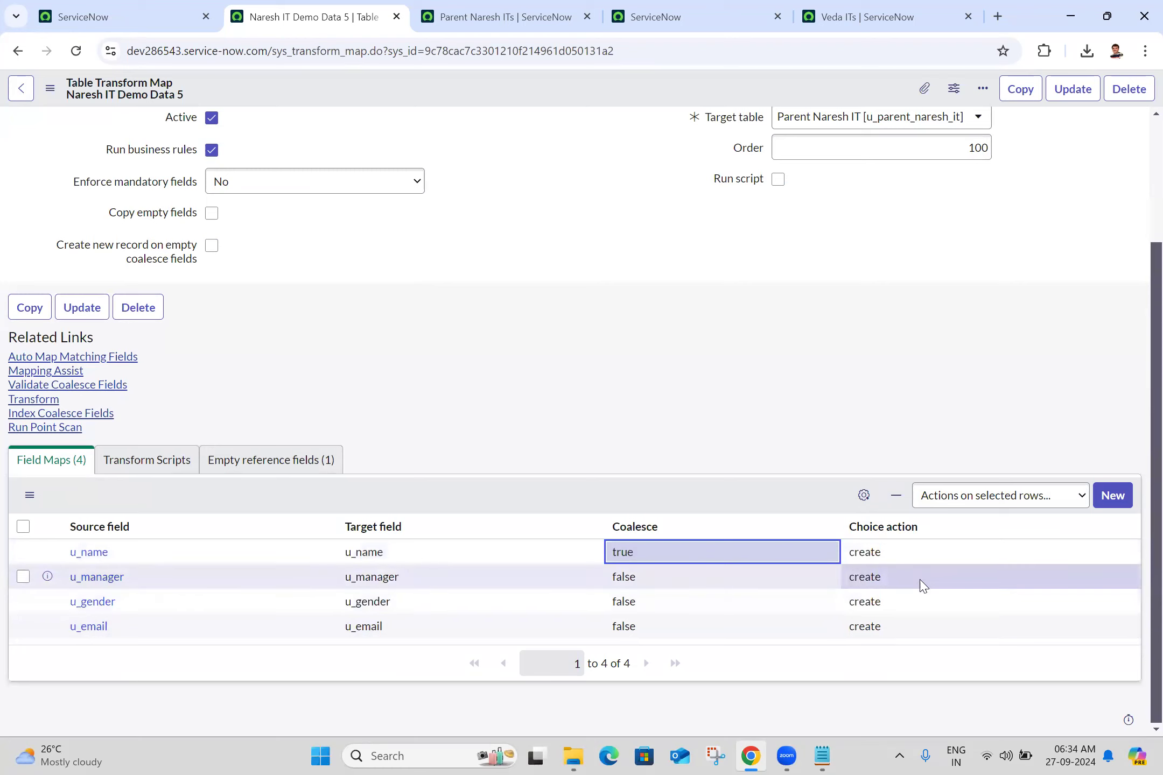
left_click(895, 587)
left_click(895, 586)
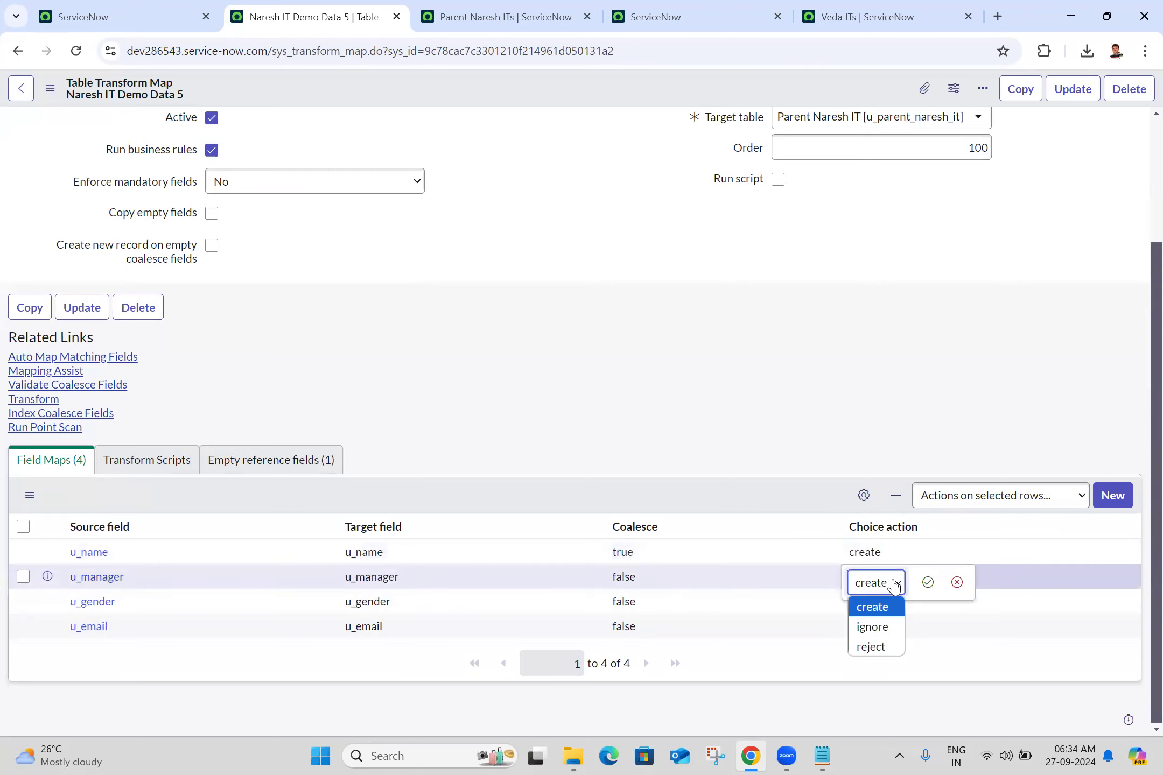
left_click(886, 628)
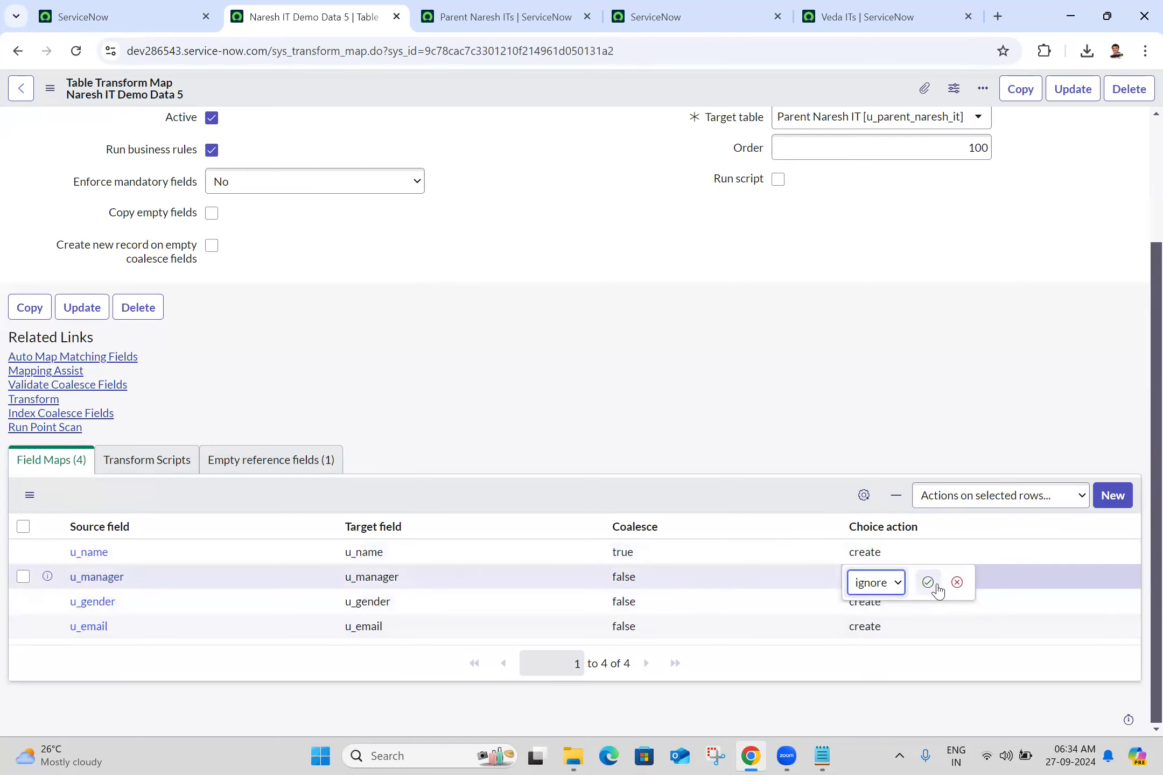
left_click(927, 583)
left_click(897, 616)
left_click(880, 616)
left_click(869, 612)
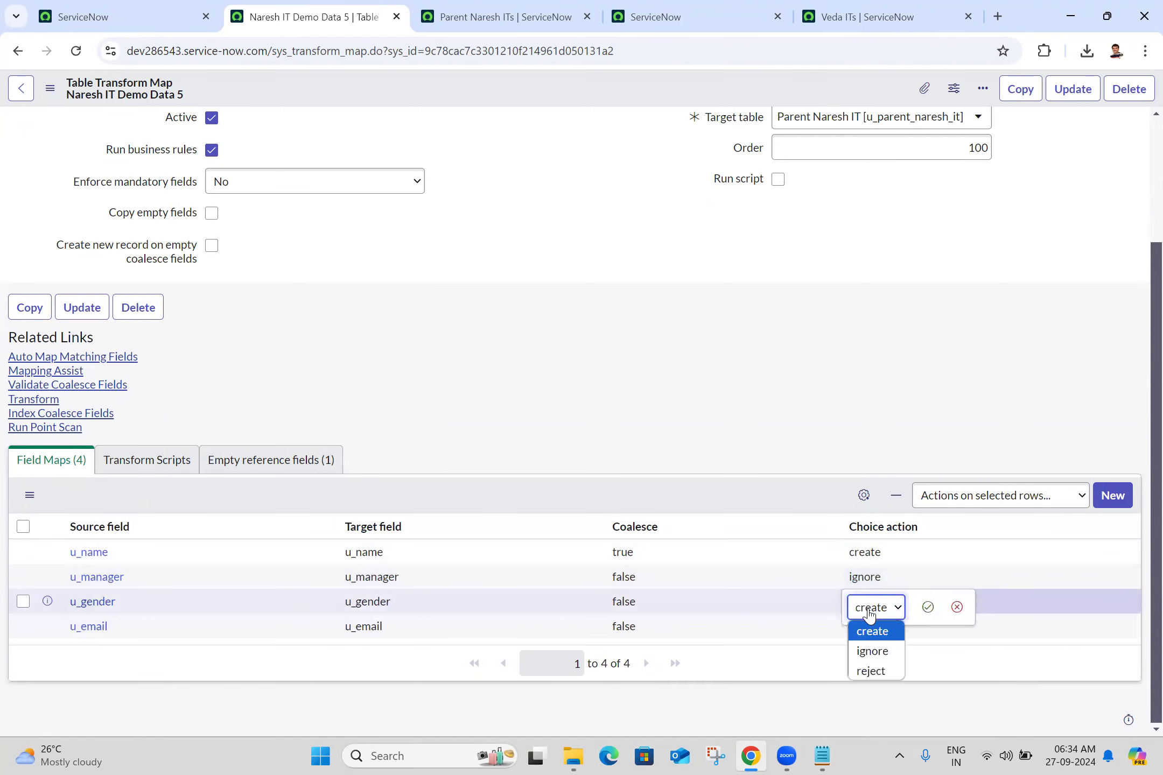
left_click(872, 651)
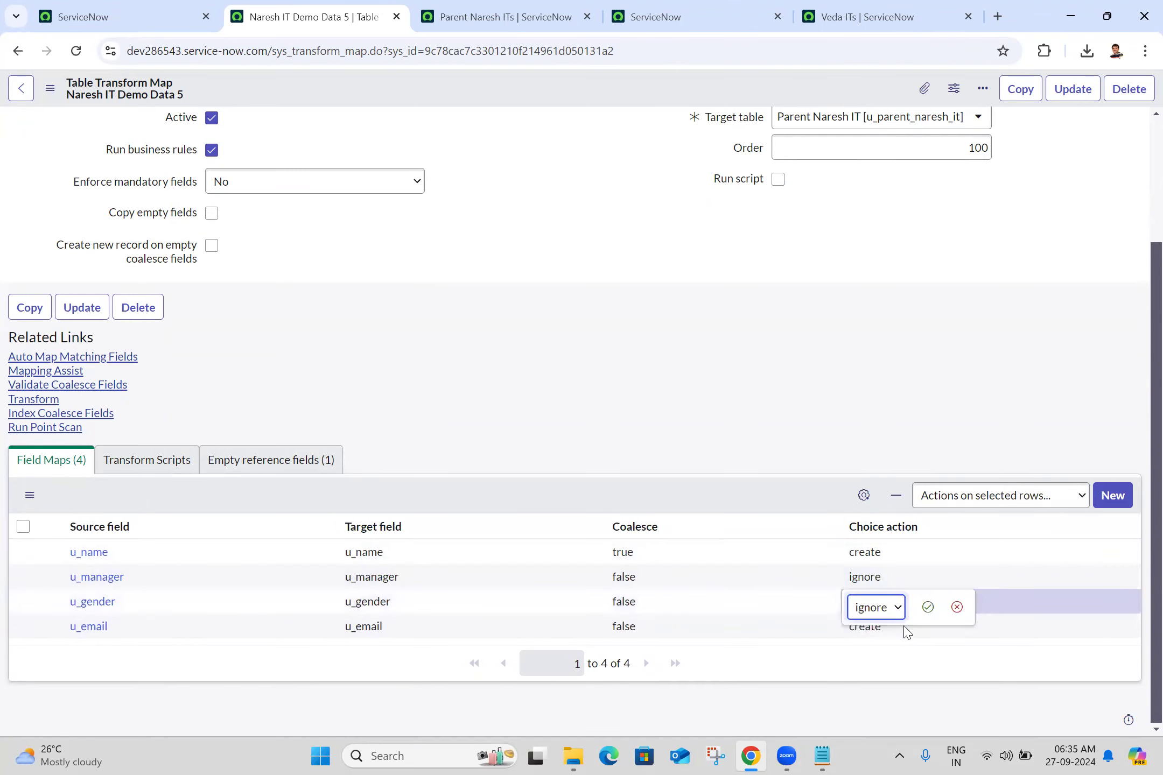
left_click(928, 608)
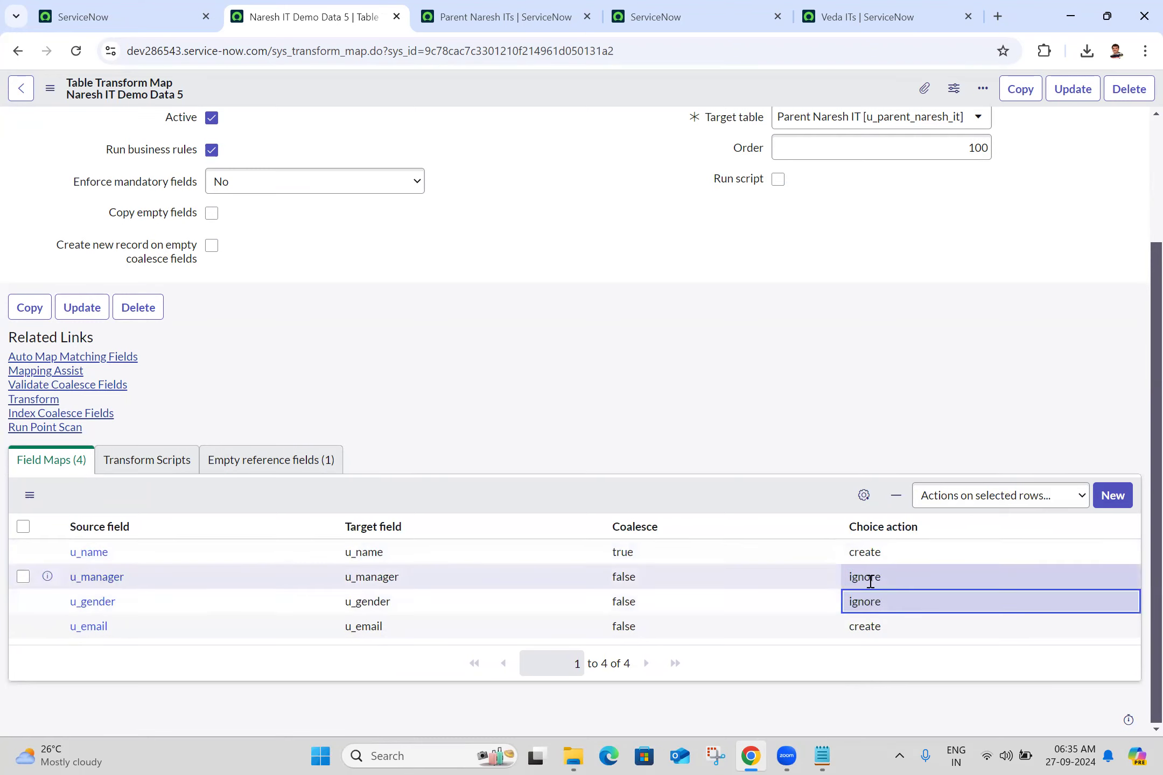
key("shift+Down")
key("shift+Up")
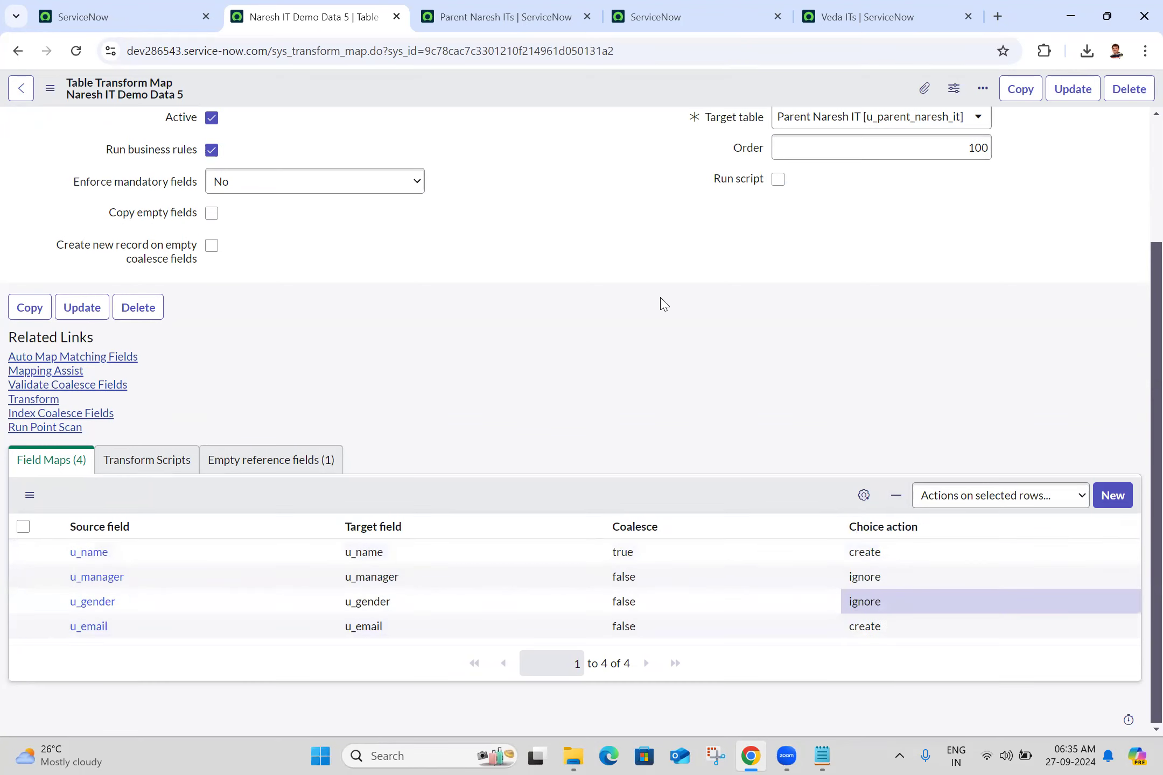
- Run the transform on import set ISET0010016 with the Naresh IT Demo Data 5 map and refresh the Parent Naresh IT list
left_click(42, 404)
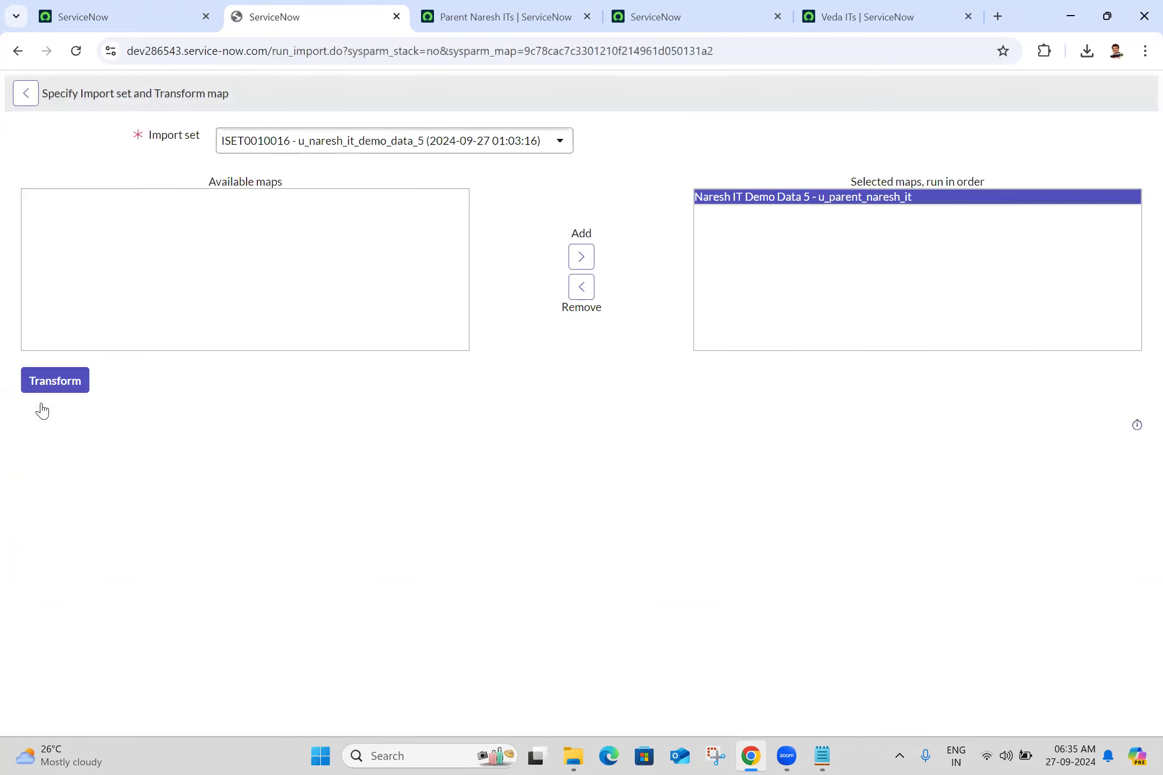
left_click(54, 394)
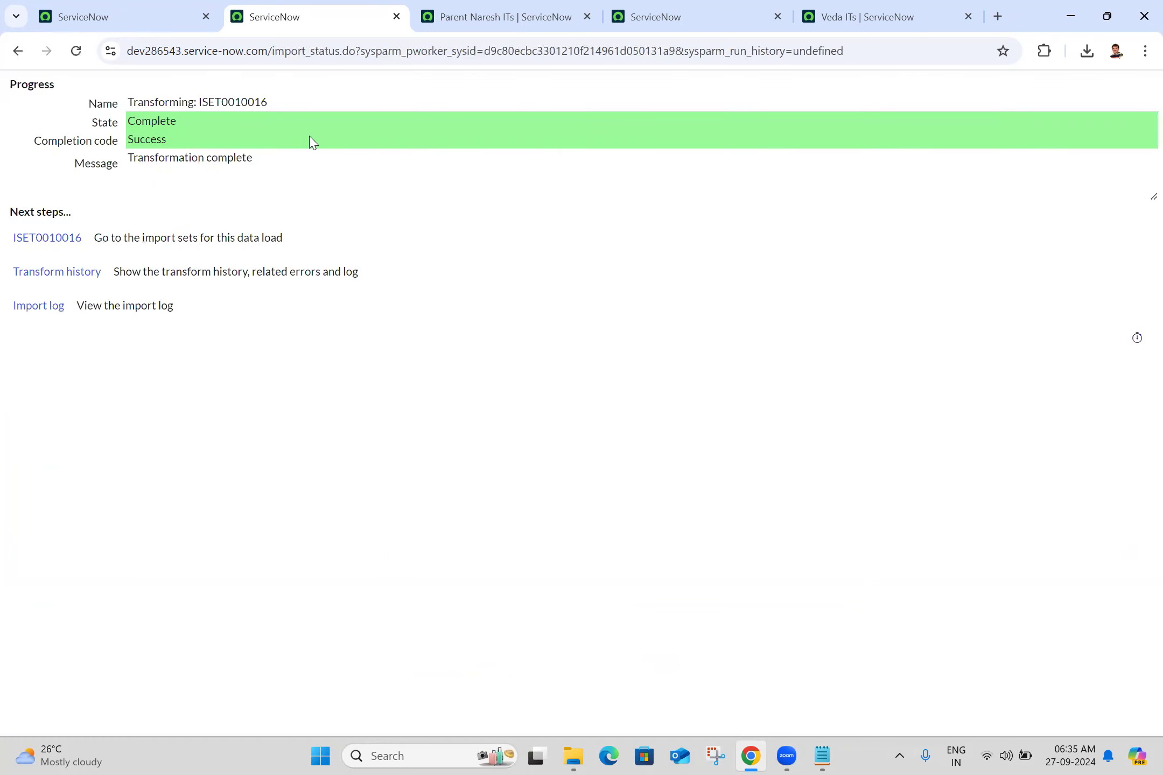
left_click(486, 11)
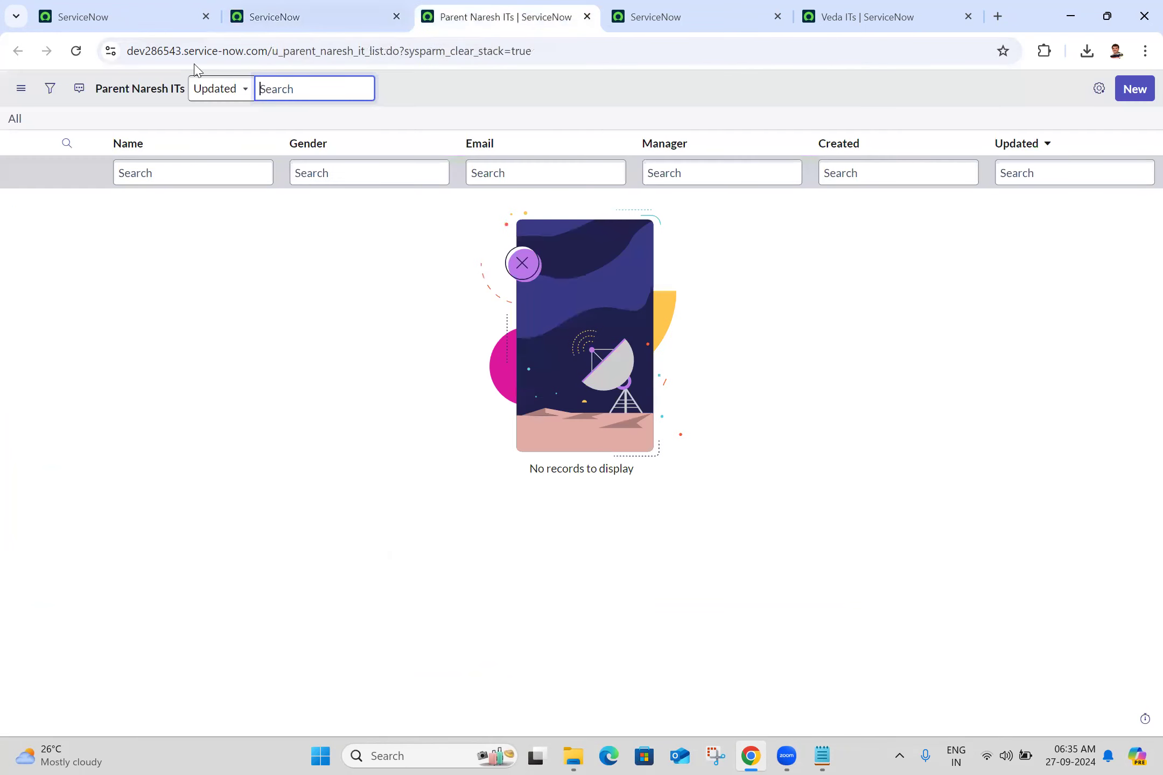
left_click(77, 51)
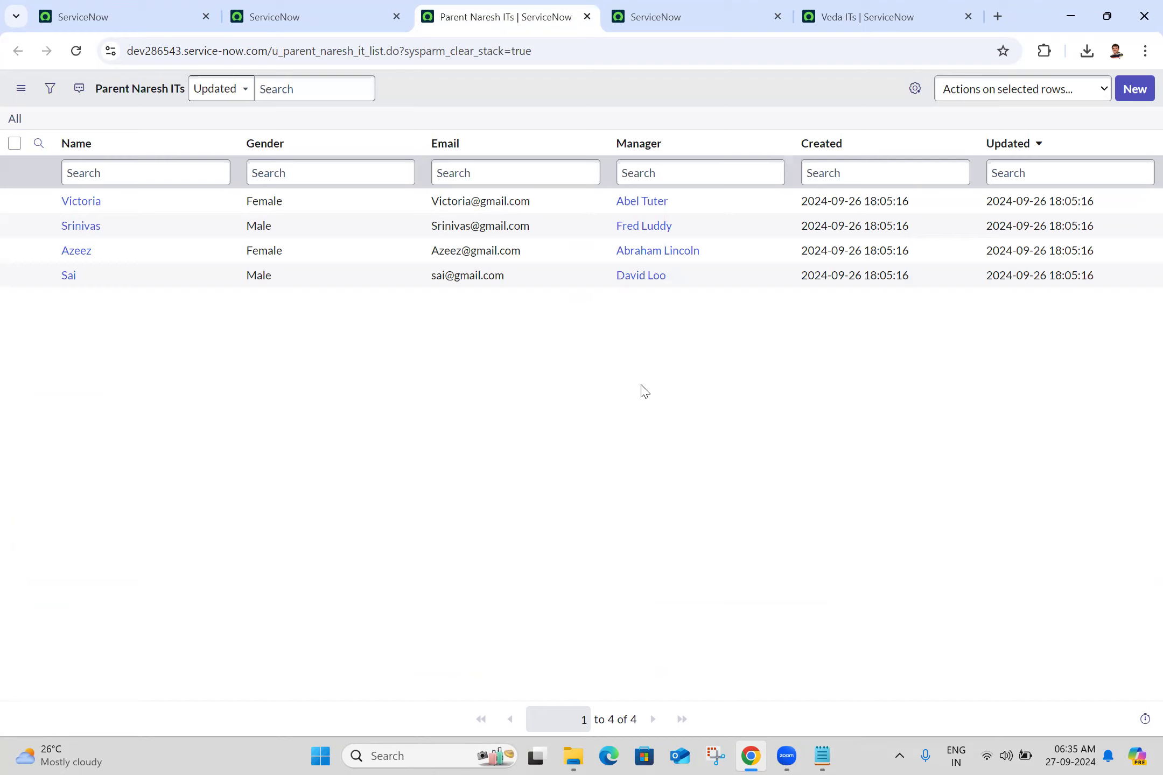
- Start a new record in dev199049's Veda IT table and fill in the person's name and e-mail address
left_click(888, 10)
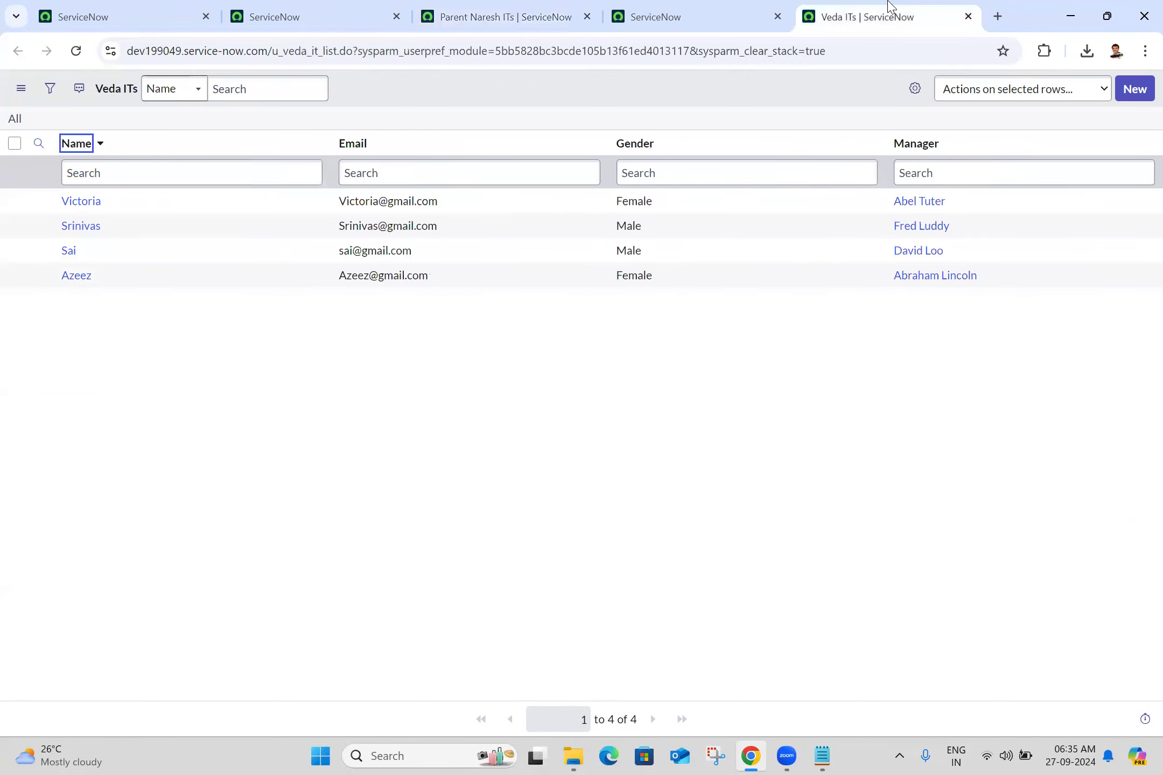
left_click(1137, 90)
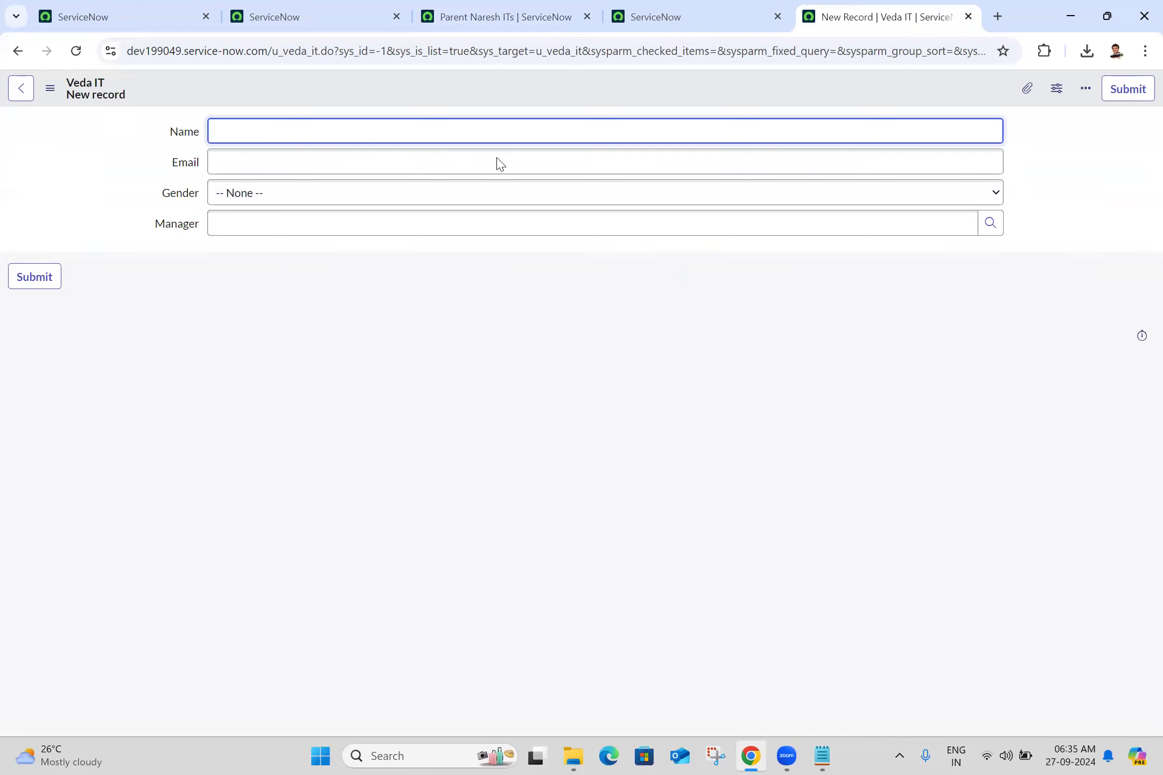
type("Sowjanya")
key("ctrl+a")
key("ctrl+c")
left_click(418, 155)
key("ctrl+v")
type("@")
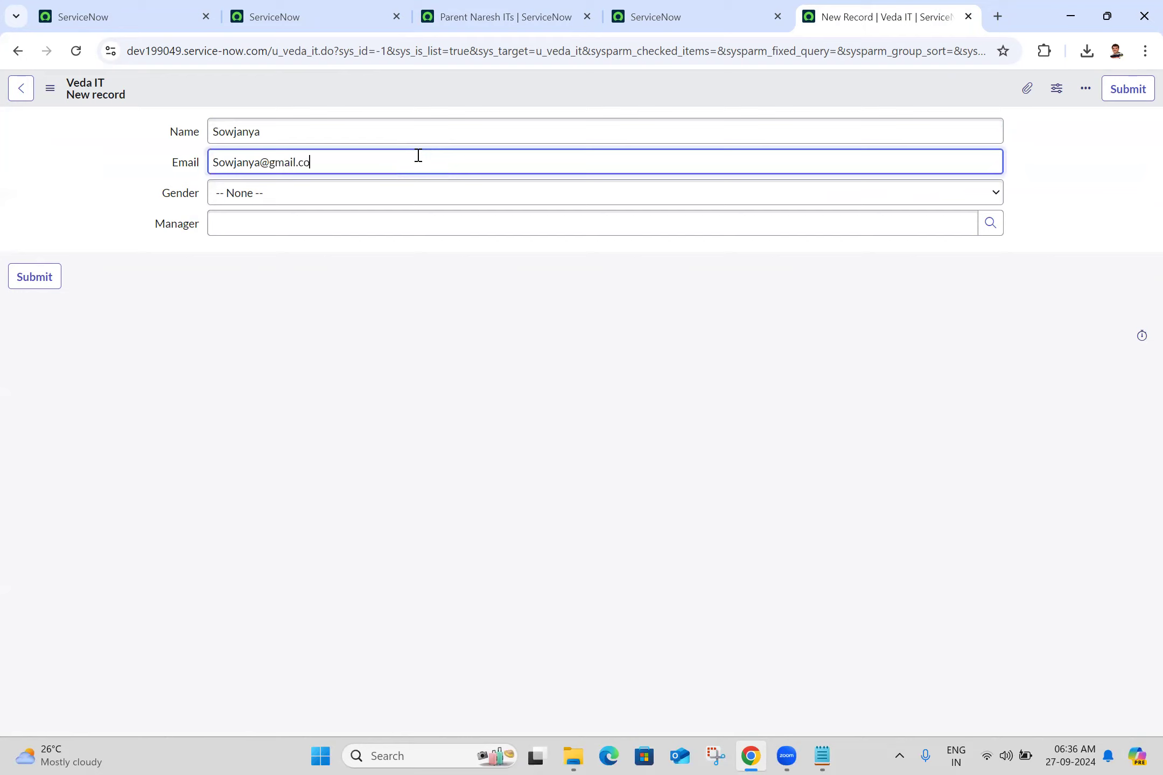
- Set the new Veda IT record's gender to Female, choose its manager, and save the record while staying on its form
left_click(297, 208)
left_click(265, 257)
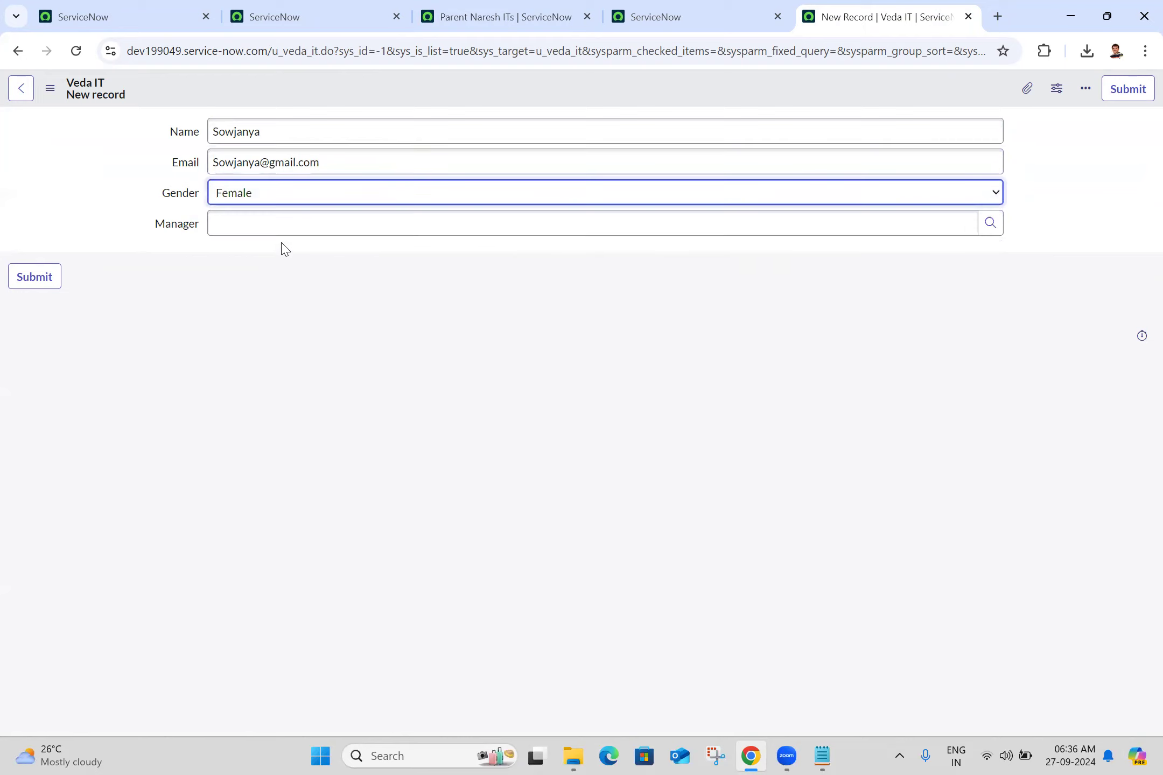
left_click(296, 233)
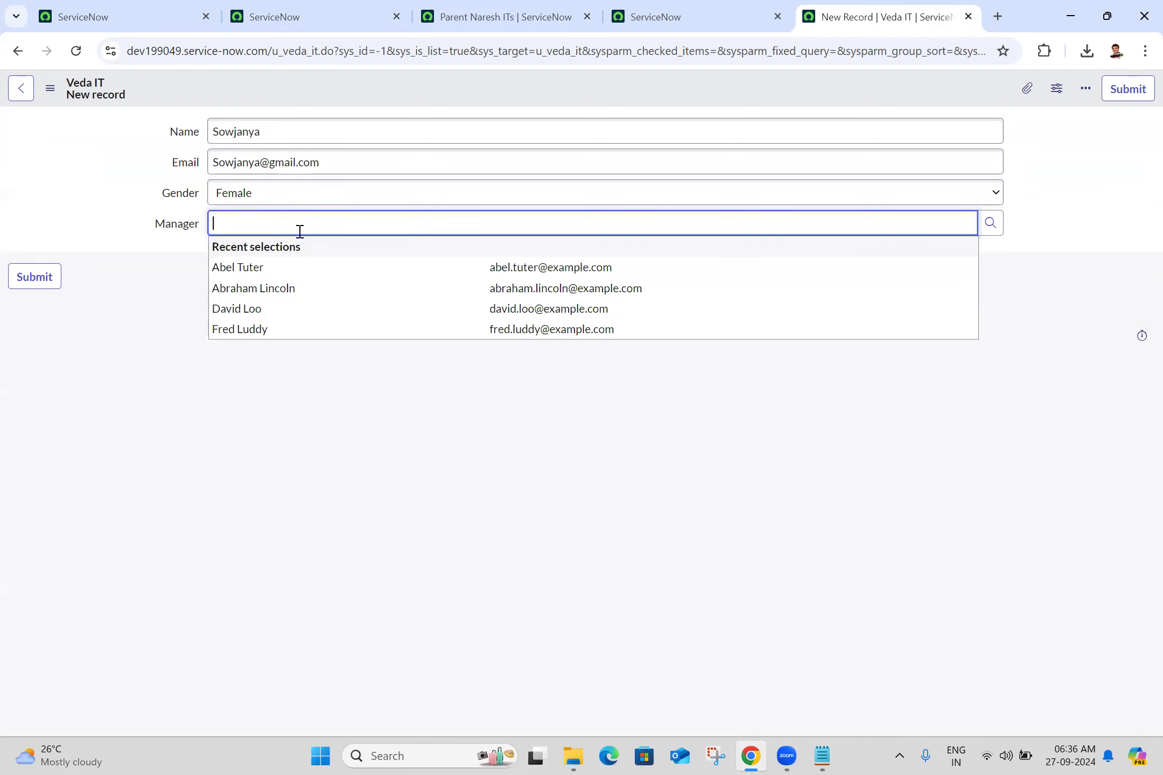
type("bet")
left_click(258, 268)
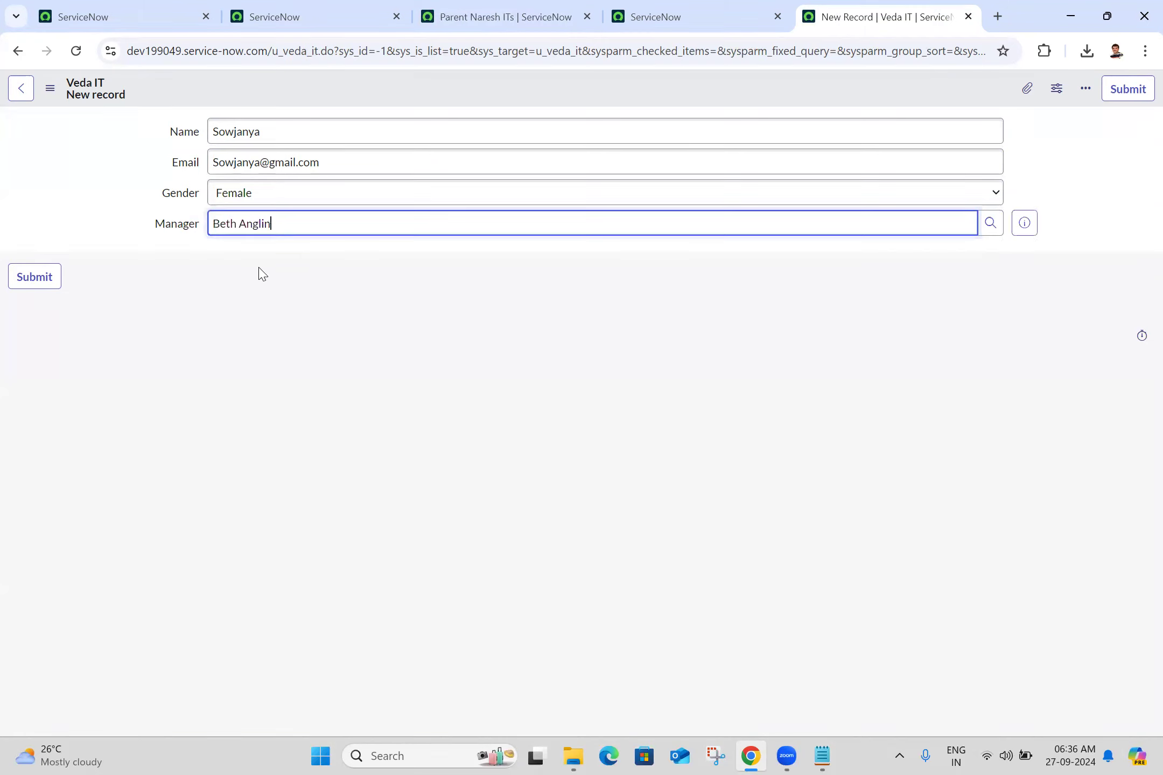
left_click(50, 88)
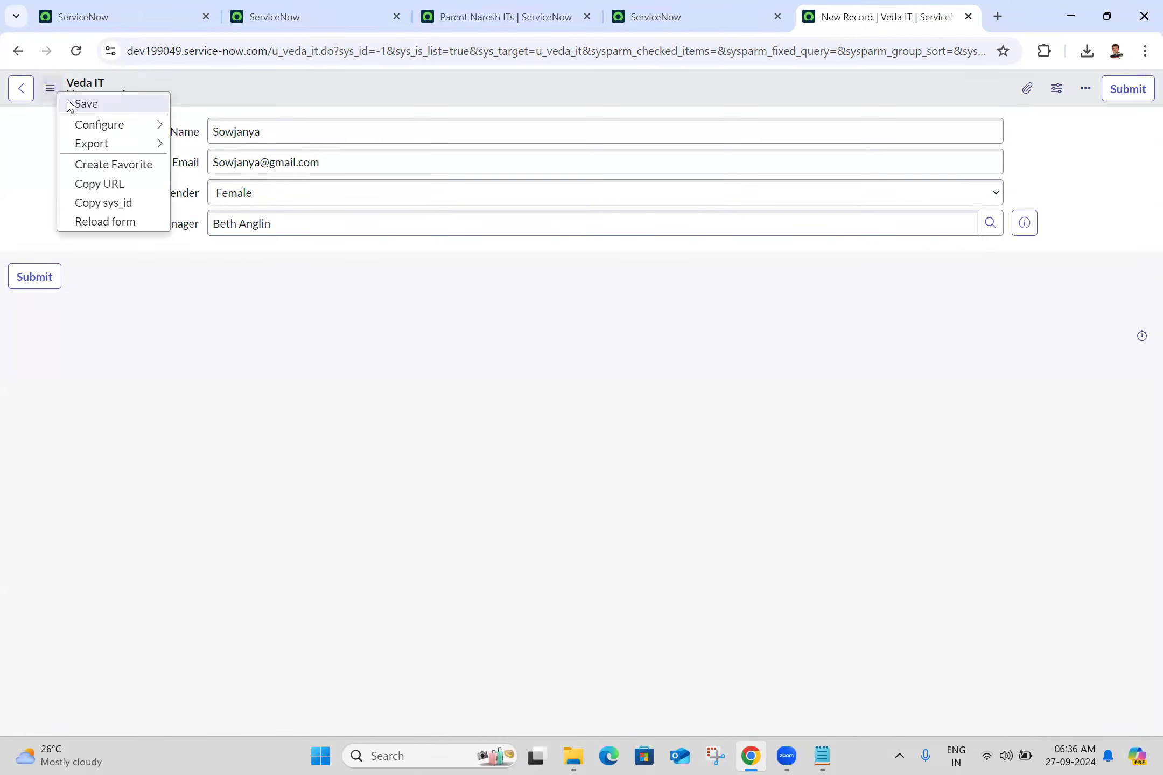
left_click(68, 104)
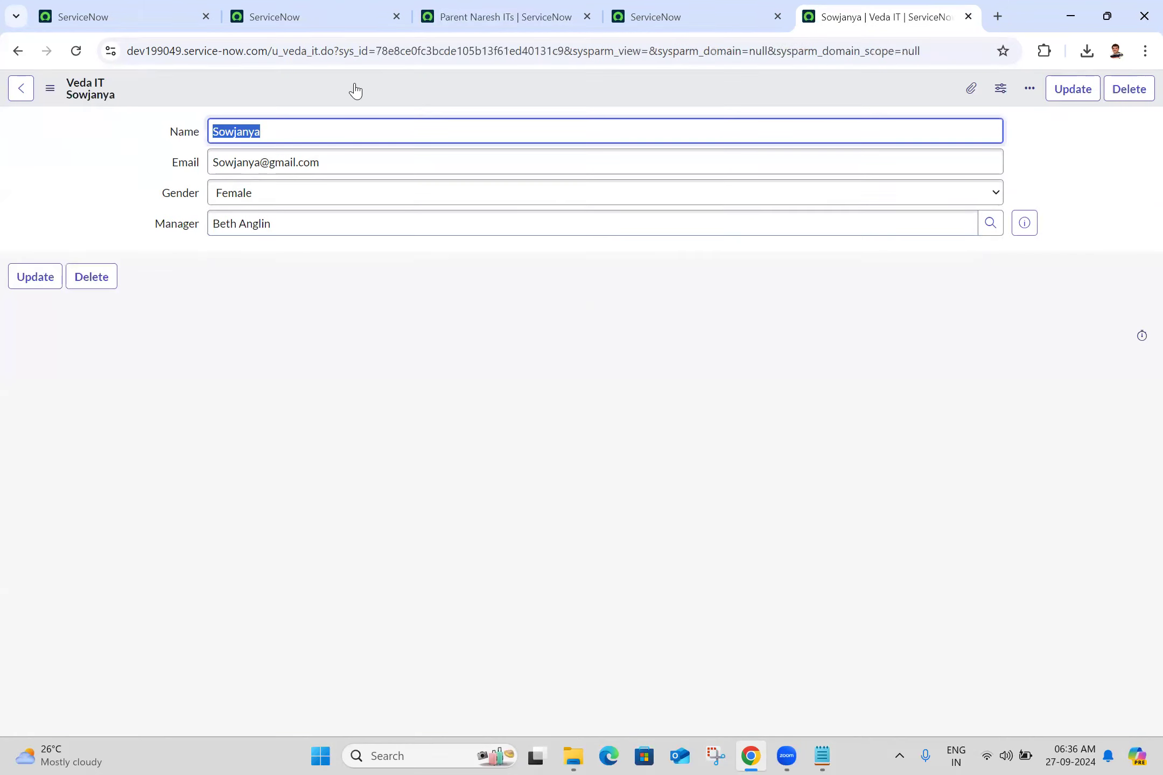
- Open a blank Veda IT form by changing the URL's sys_id to -1, and enter a second person's name and e-mail address
double_click(477, 50)
type("-1")
key("Return")
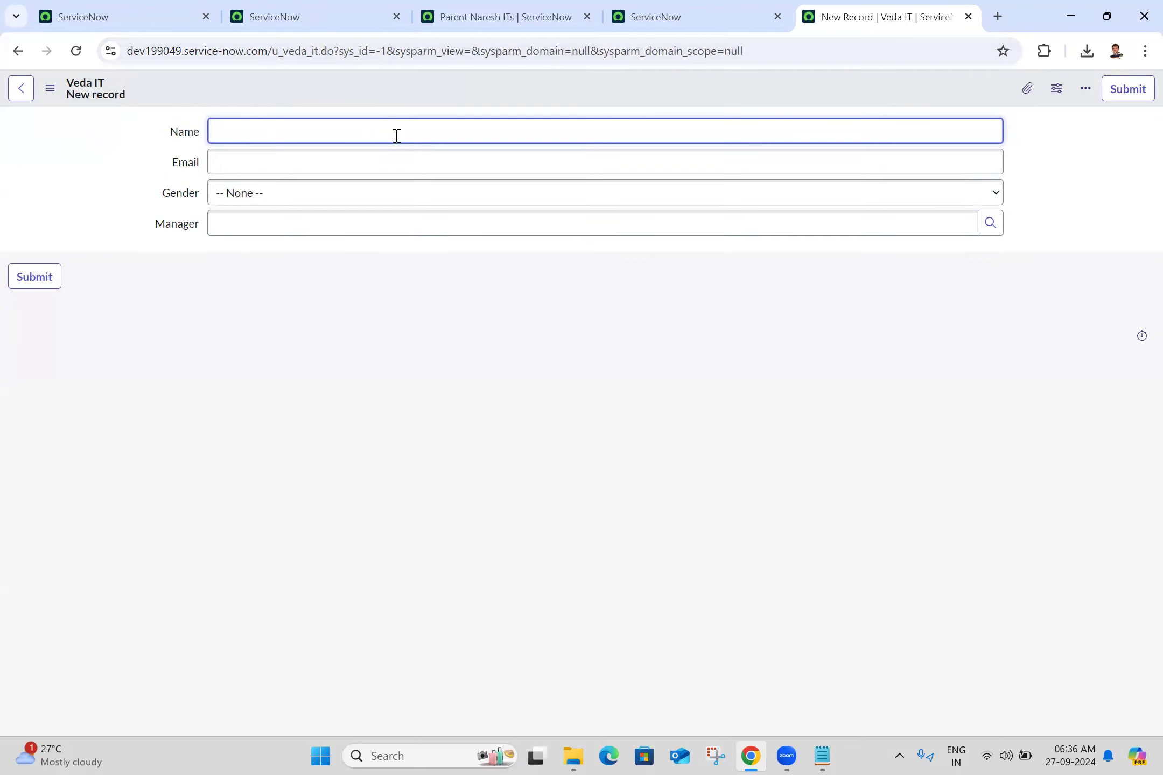
type("Anji")
key("ctrl+a")
left_click(358, 161)
key("ctrl+v")
type("@gm")
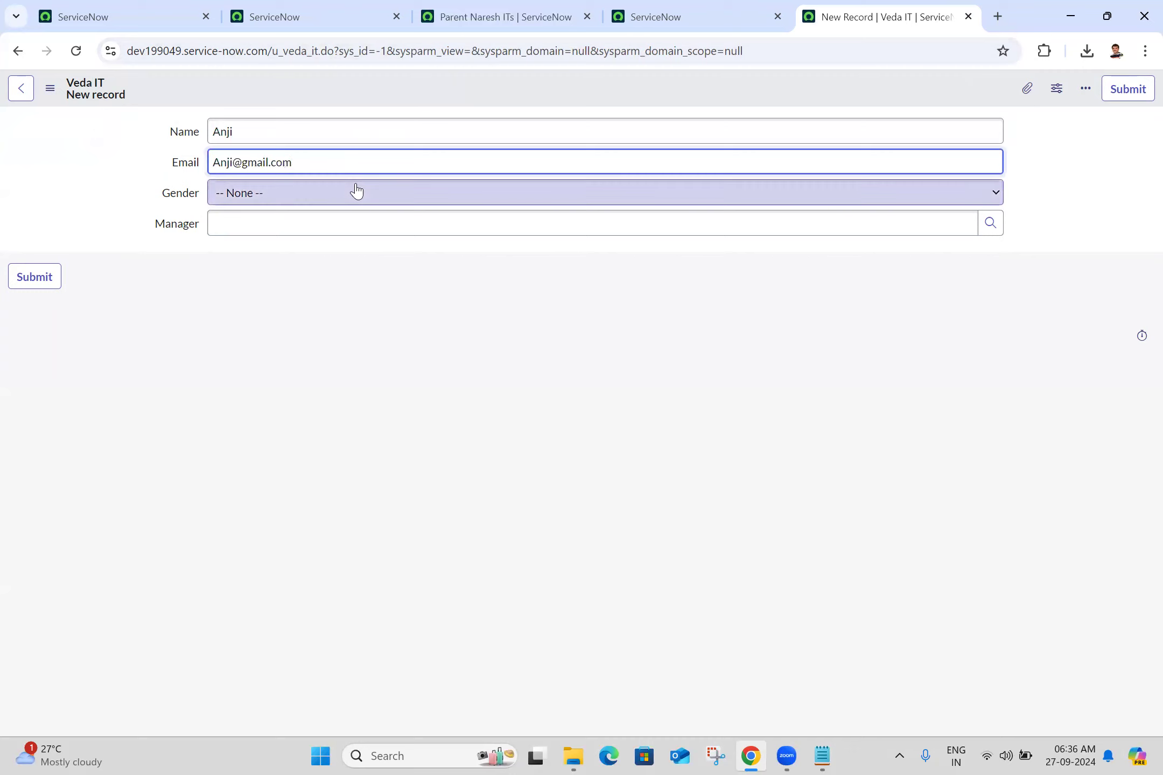
- Set the second new Veda IT record's gender to Male, choose its manager, and save the record while staying on its form
left_click(336, 195)
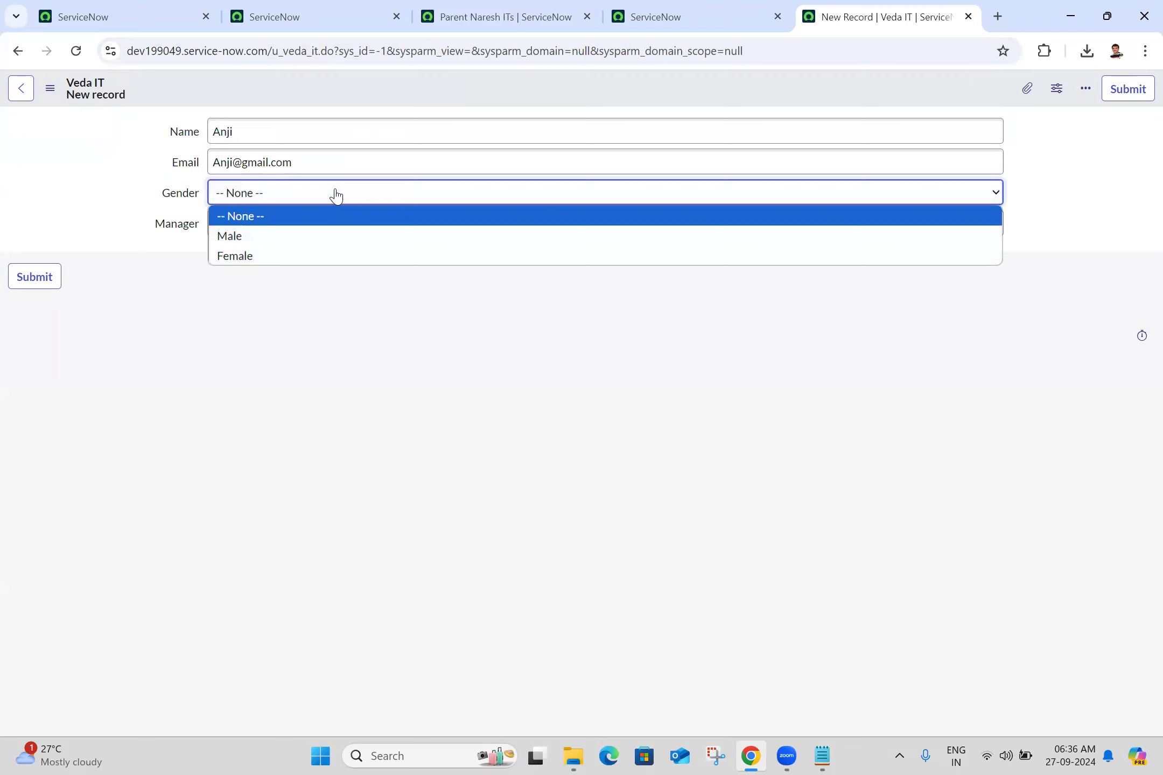
left_click(299, 243)
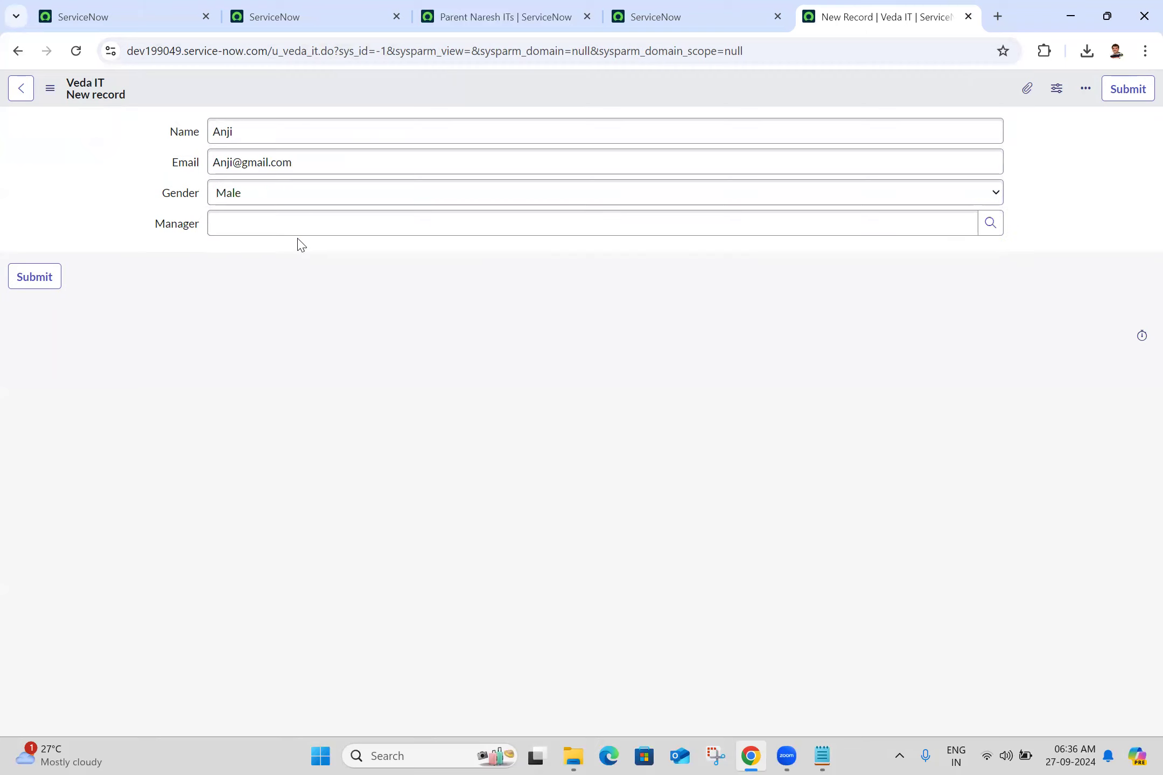
left_click(326, 225)
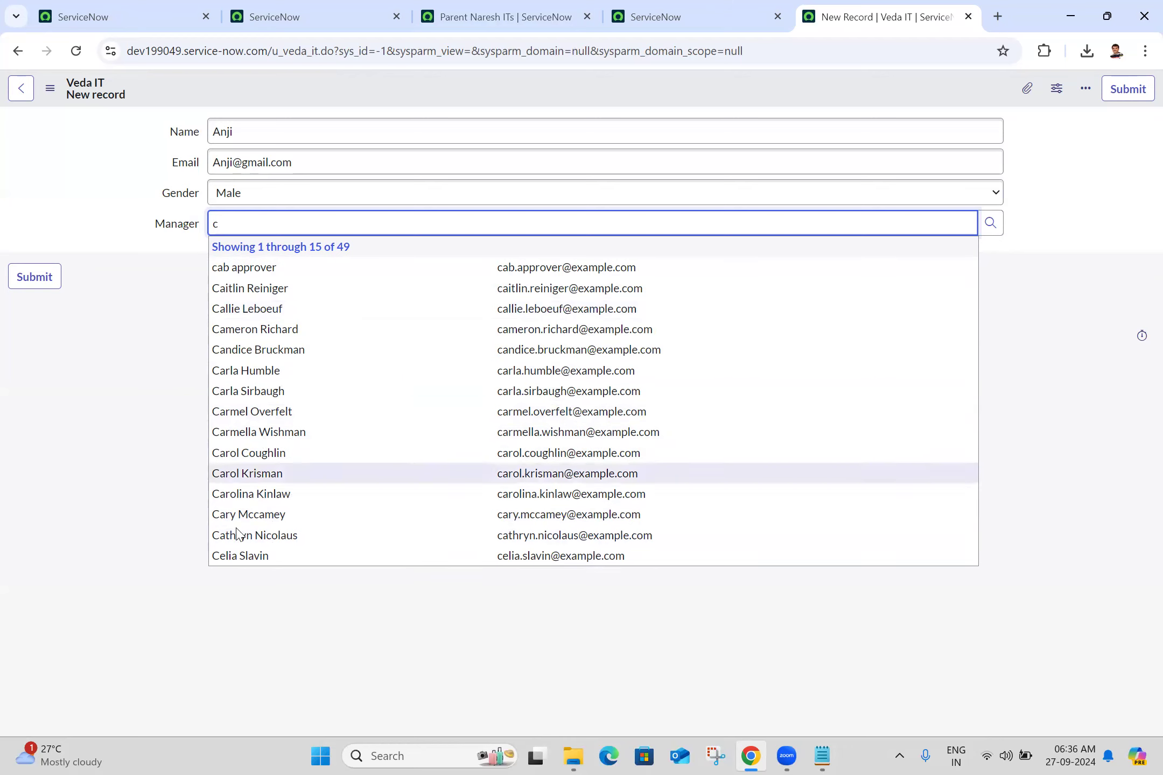
left_click(273, 373)
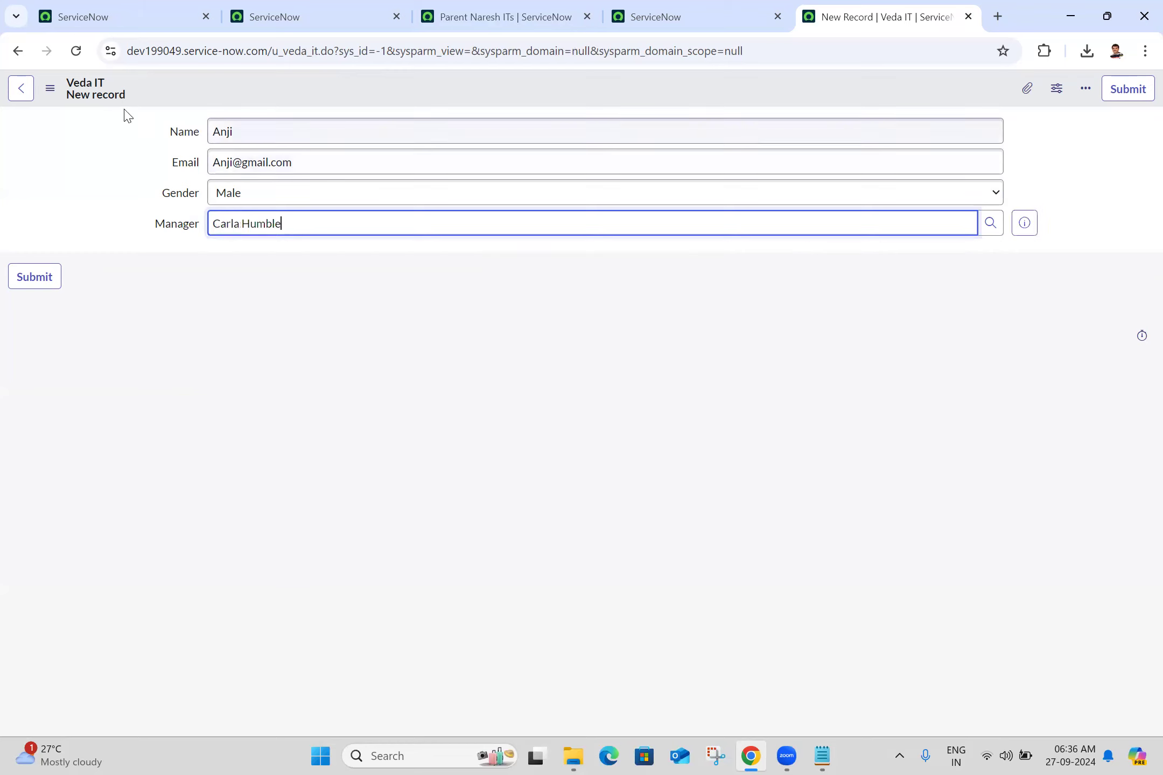
left_click(51, 90)
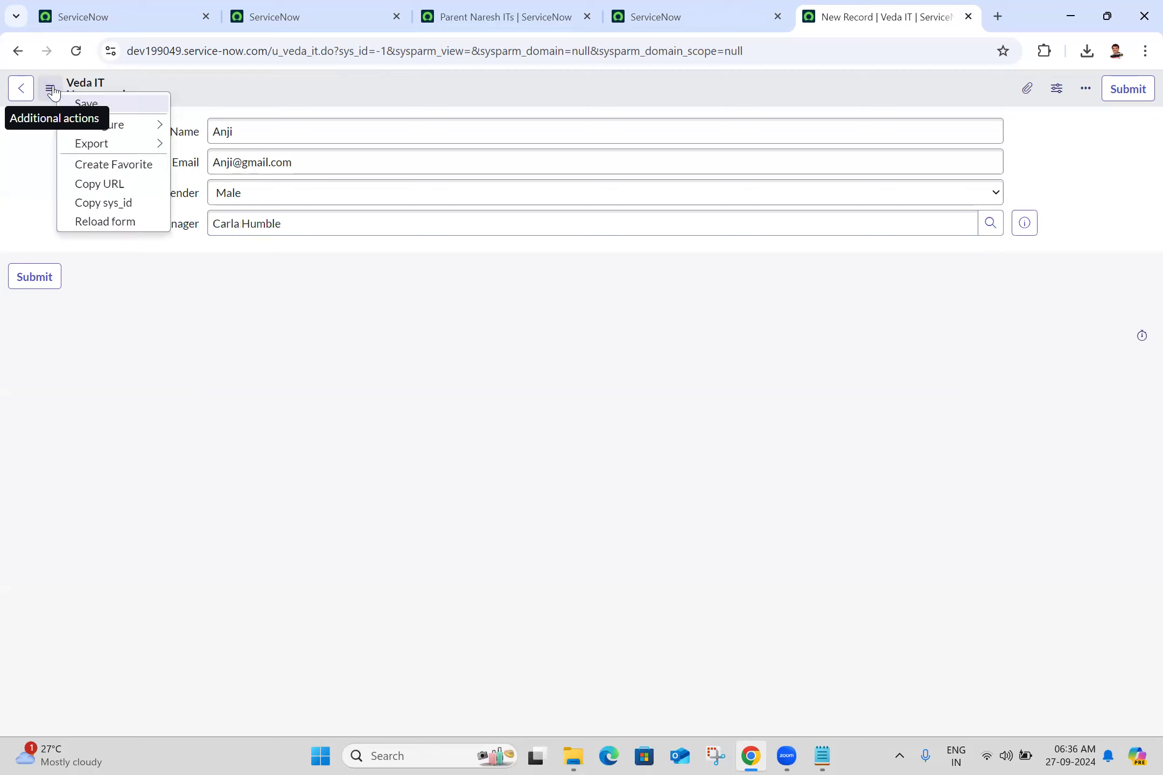
left_click(82, 104)
- Close the saved record's tab and open the Veda ITs list from dev199049's application navigator
left_click(679, 12)
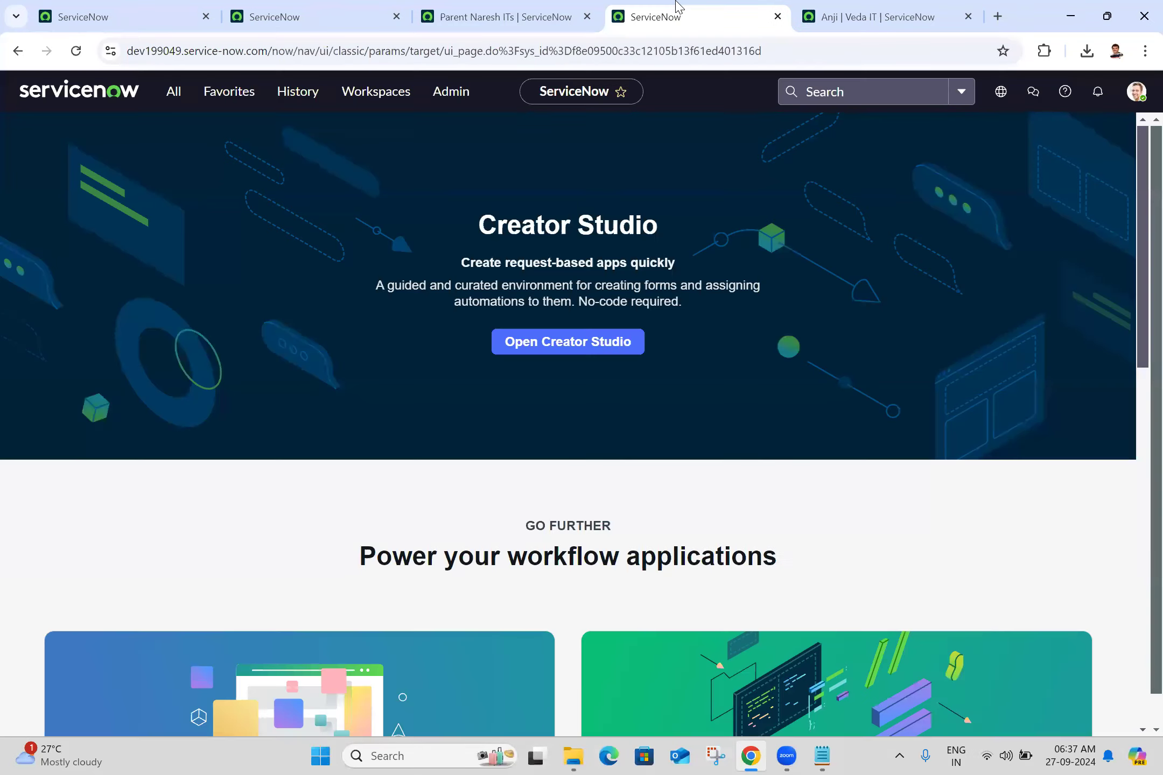
left_click(875, 8)
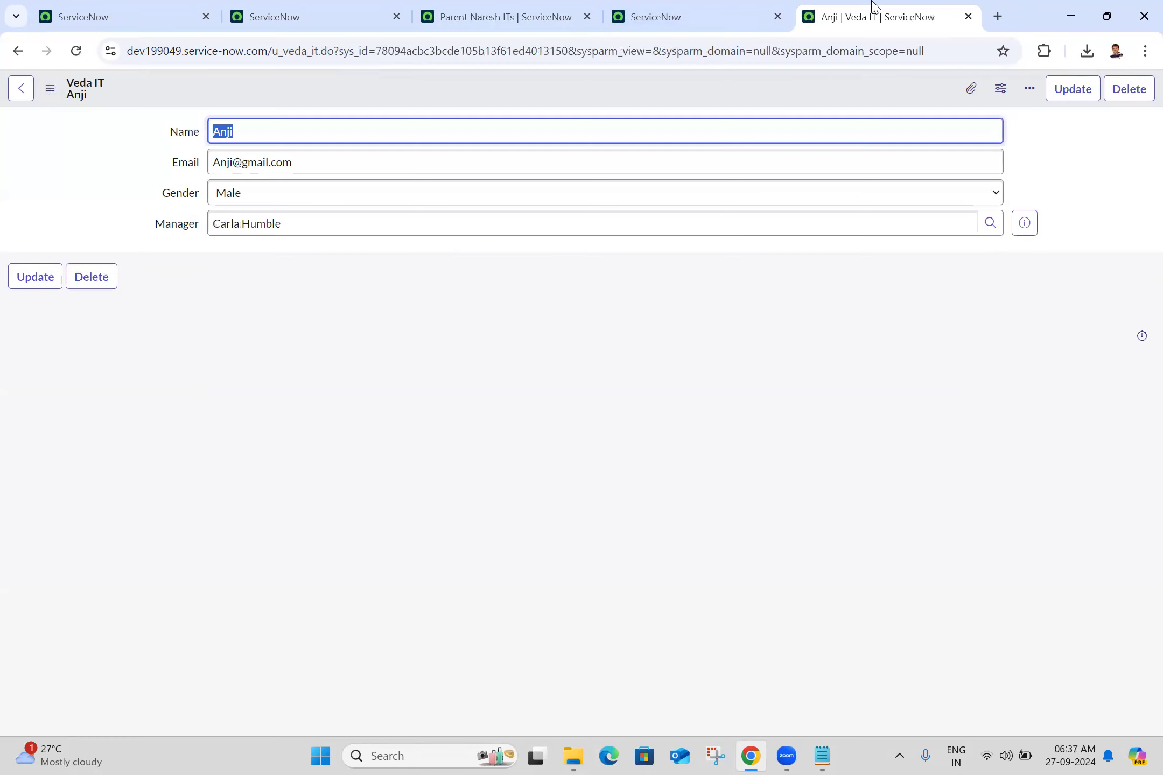
left_click(967, 16)
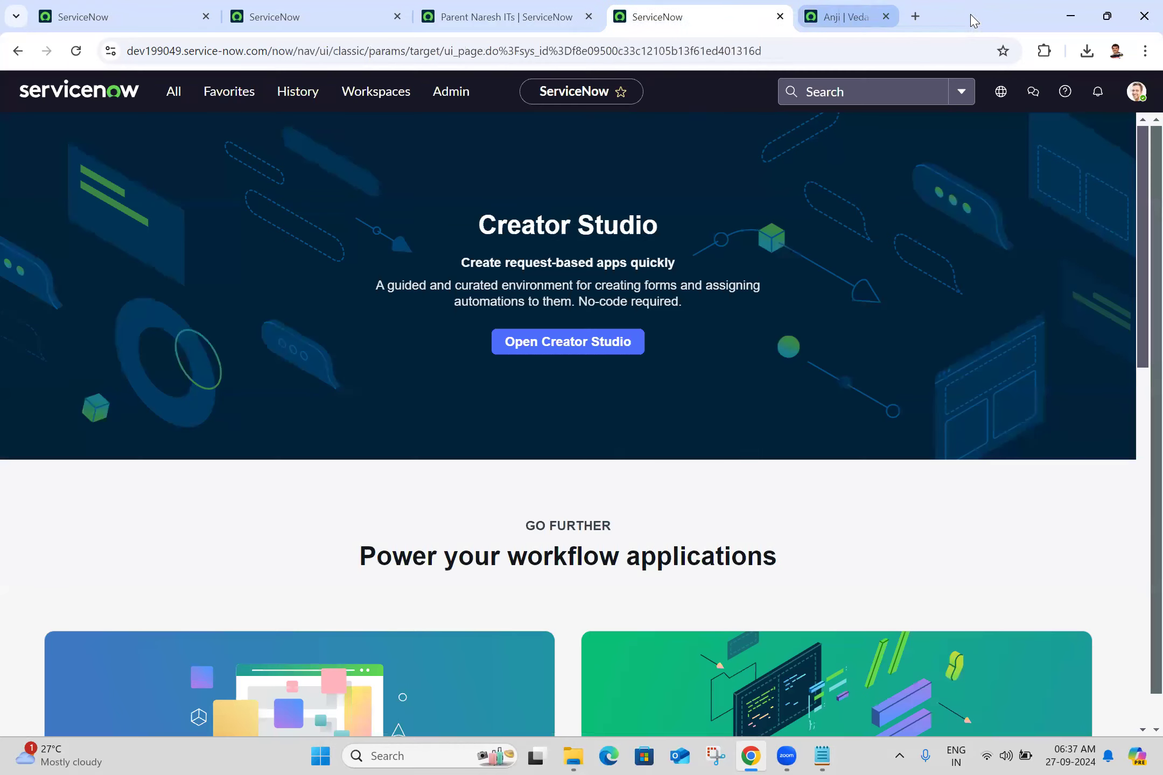
left_click(172, 101)
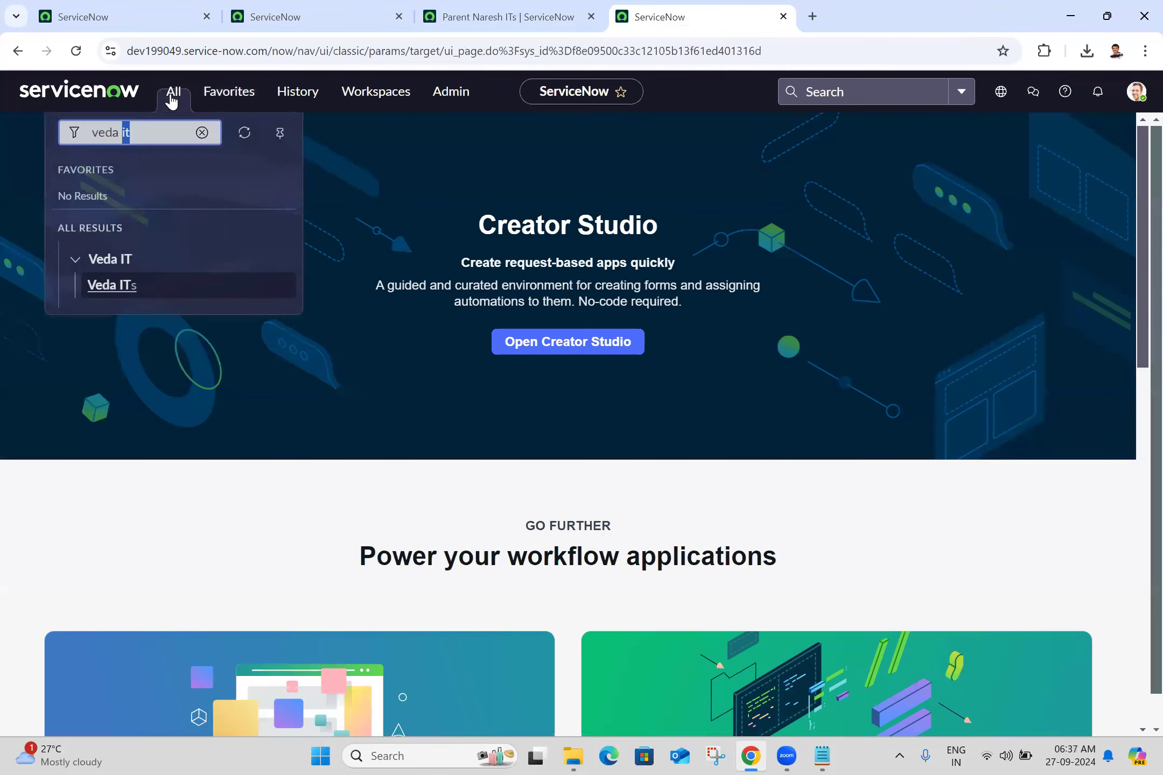
left_click(109, 291)
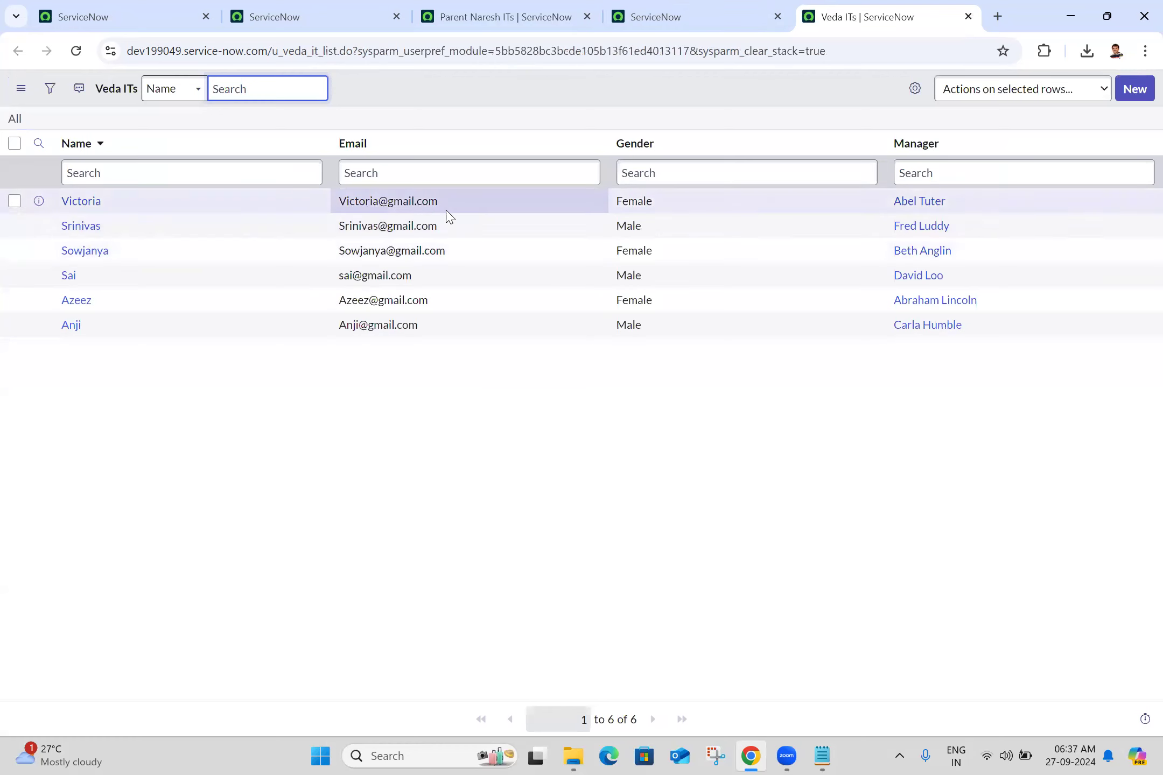
- Edit the first Veda IT record's e-mail in the list, adding 123 before the @ sign, and save it
double_click(478, 211)
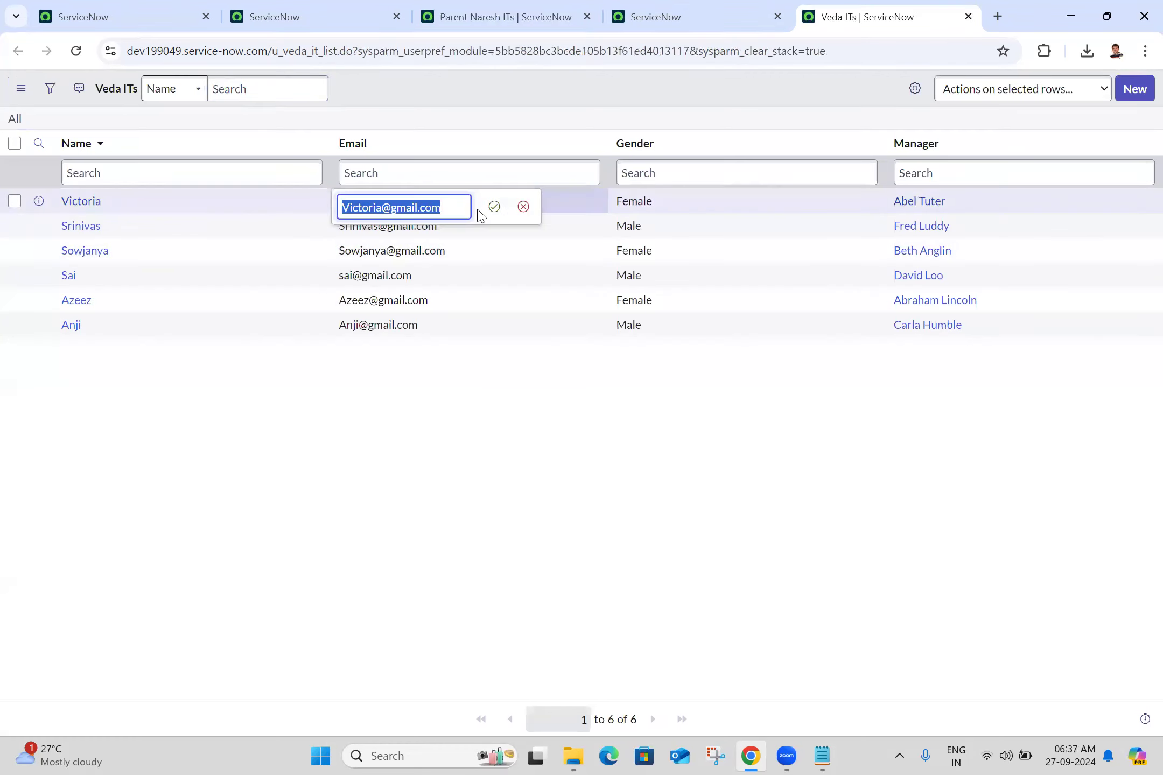
left_click(446, 206)
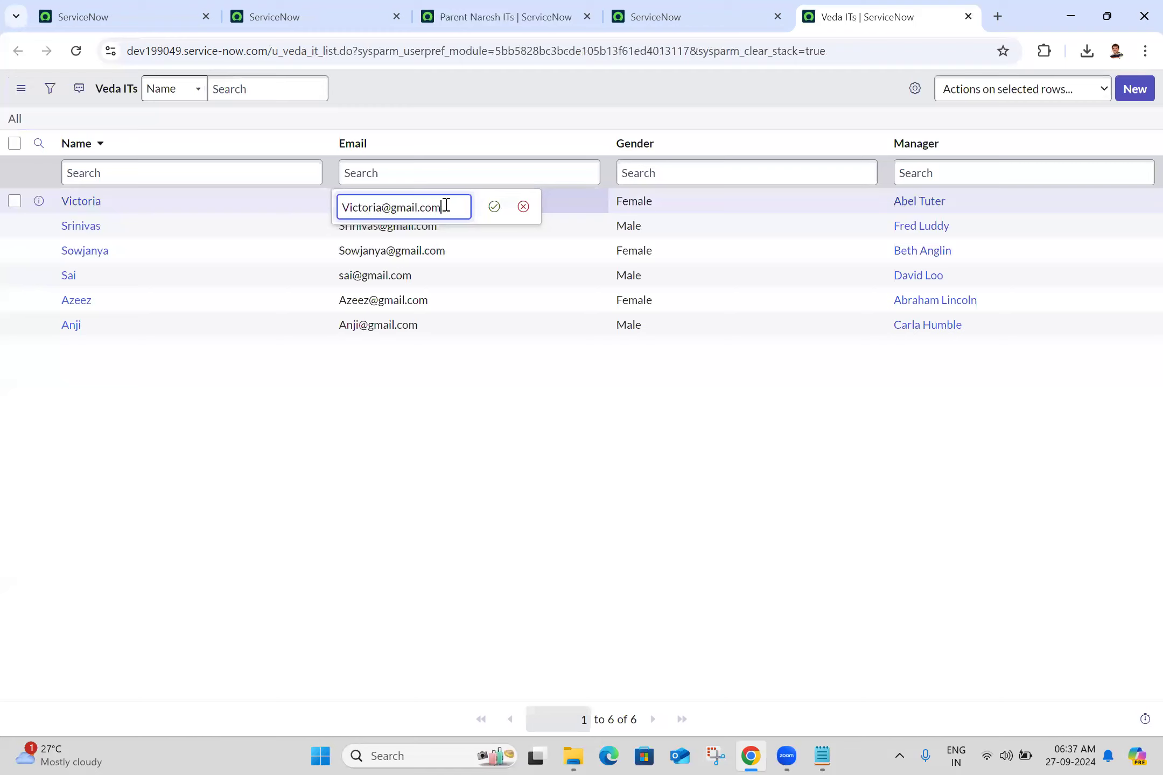
left_click(386, 209)
type("123")
left_click(495, 207)
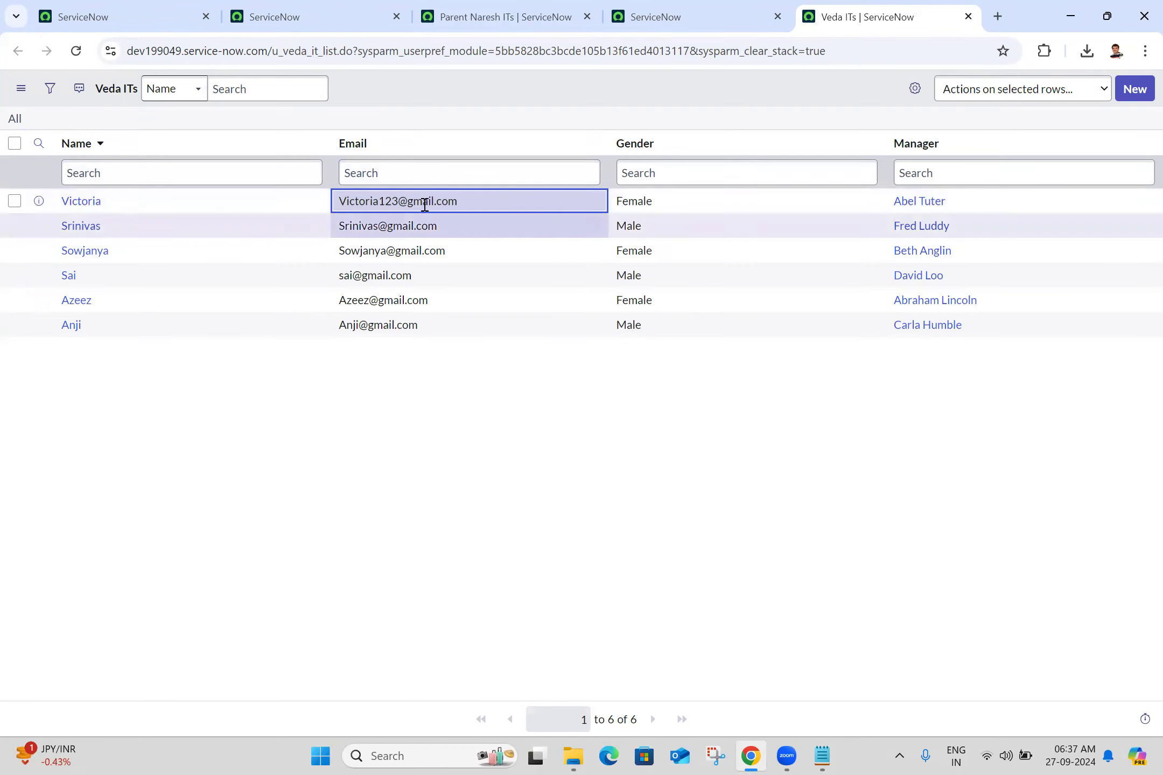
- Cancel editing the second record's e-mail, and change that record's manager to the third suggested user instead
double_click(479, 229)
left_click(523, 231)
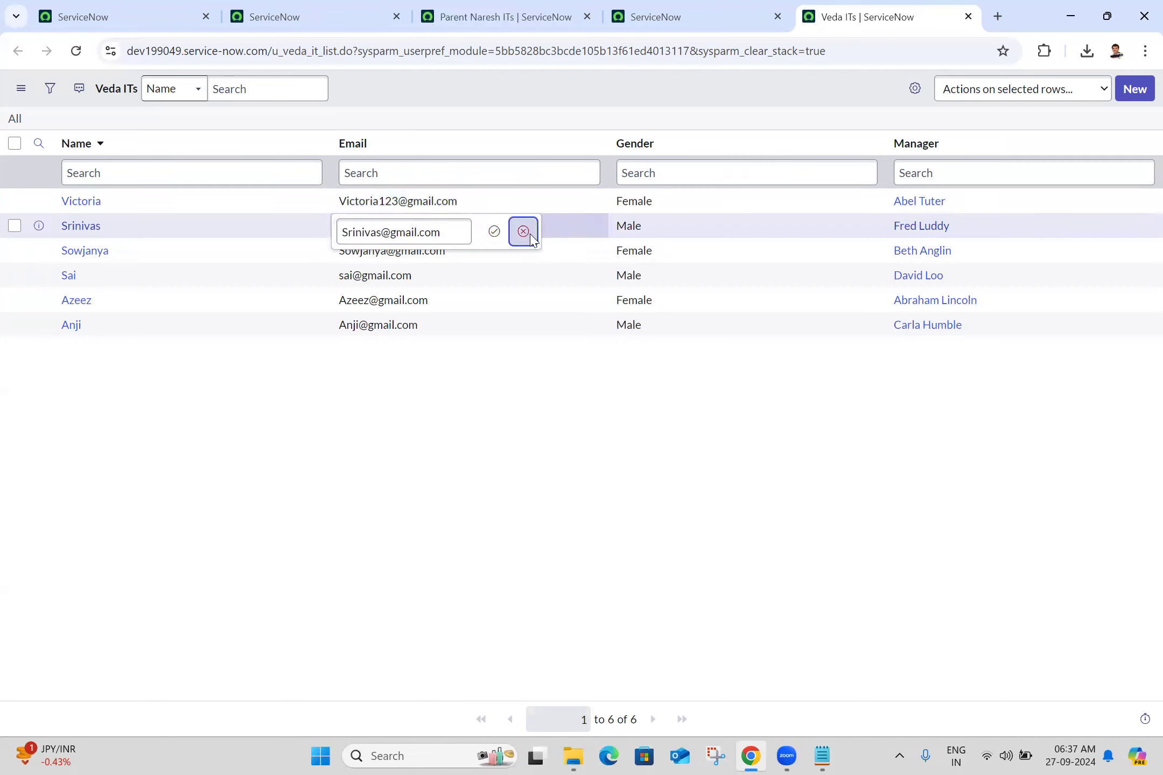
double_click(994, 229)
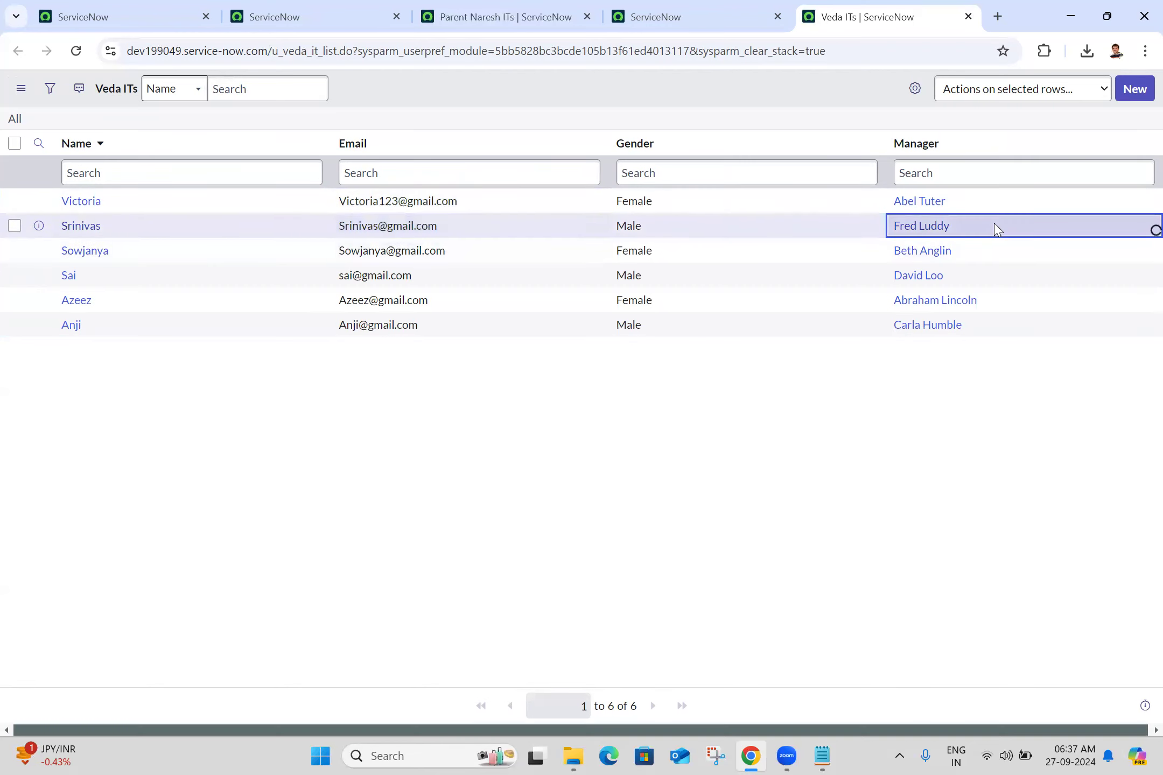
type("abe")
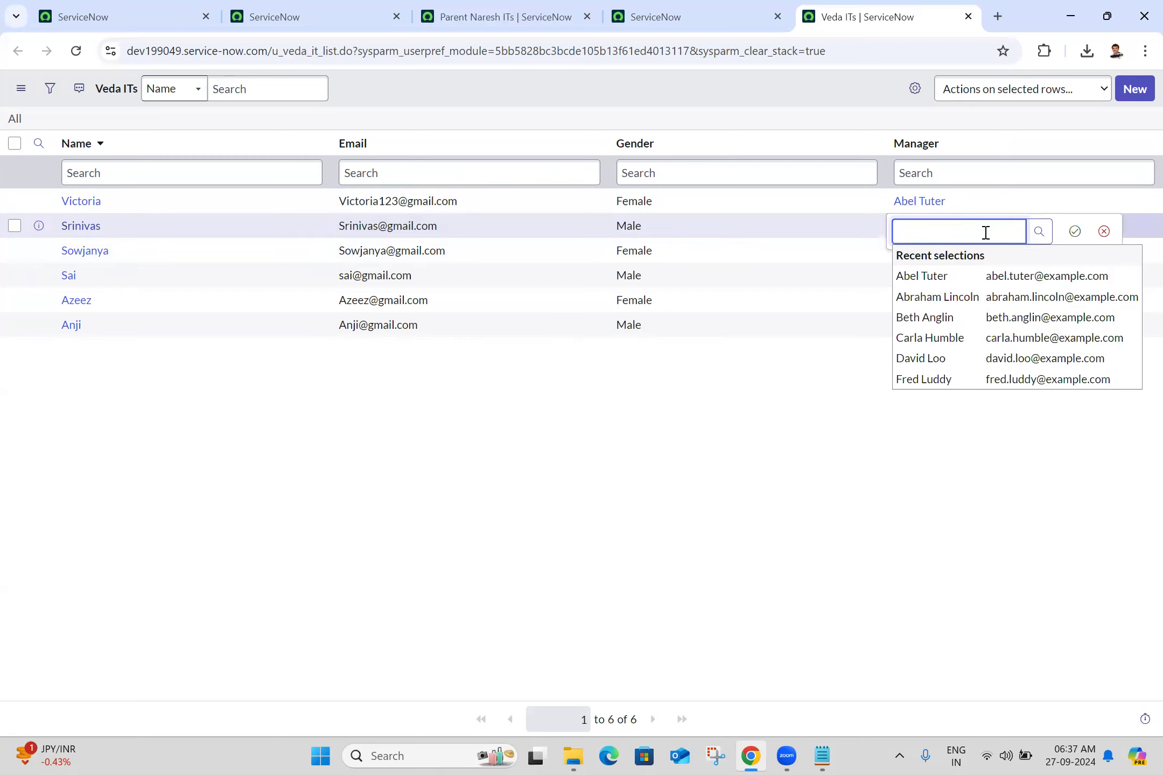
left_click(960, 318)
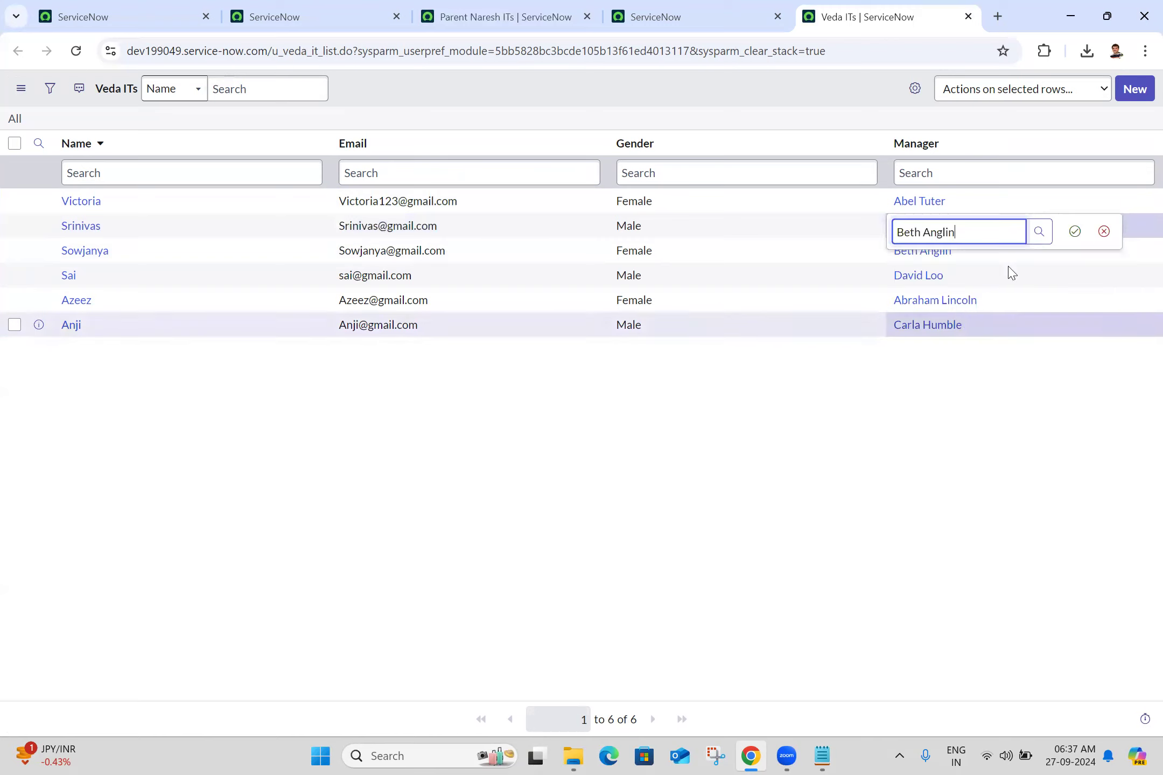
left_click(1073, 232)
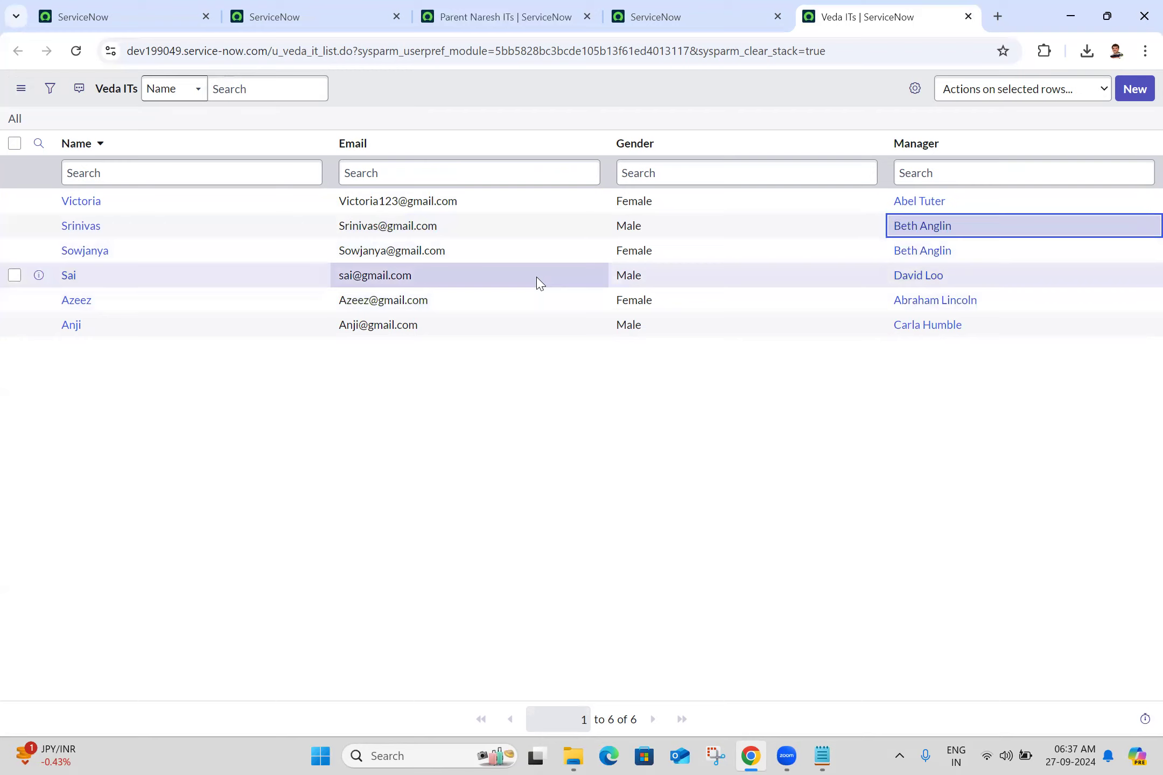
- Change the fourth Veda IT record's gender to Female in the list
double_click(671, 281)
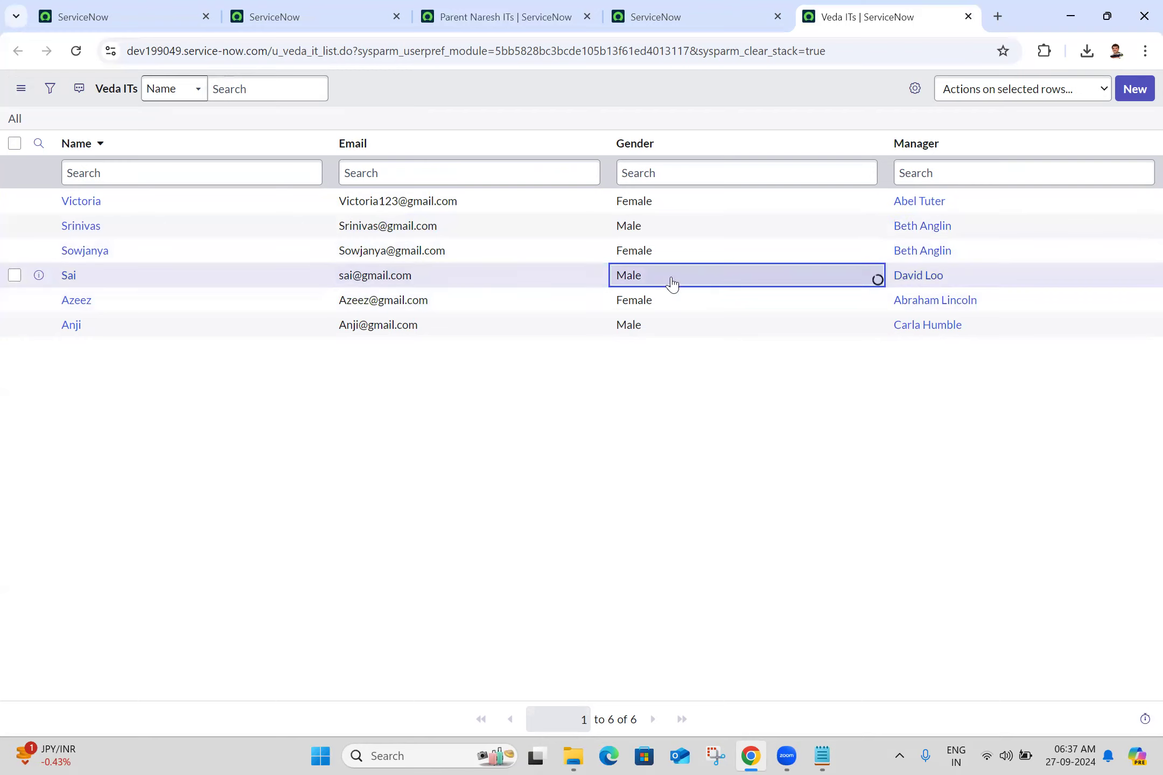
left_click(673, 281)
left_click(650, 343)
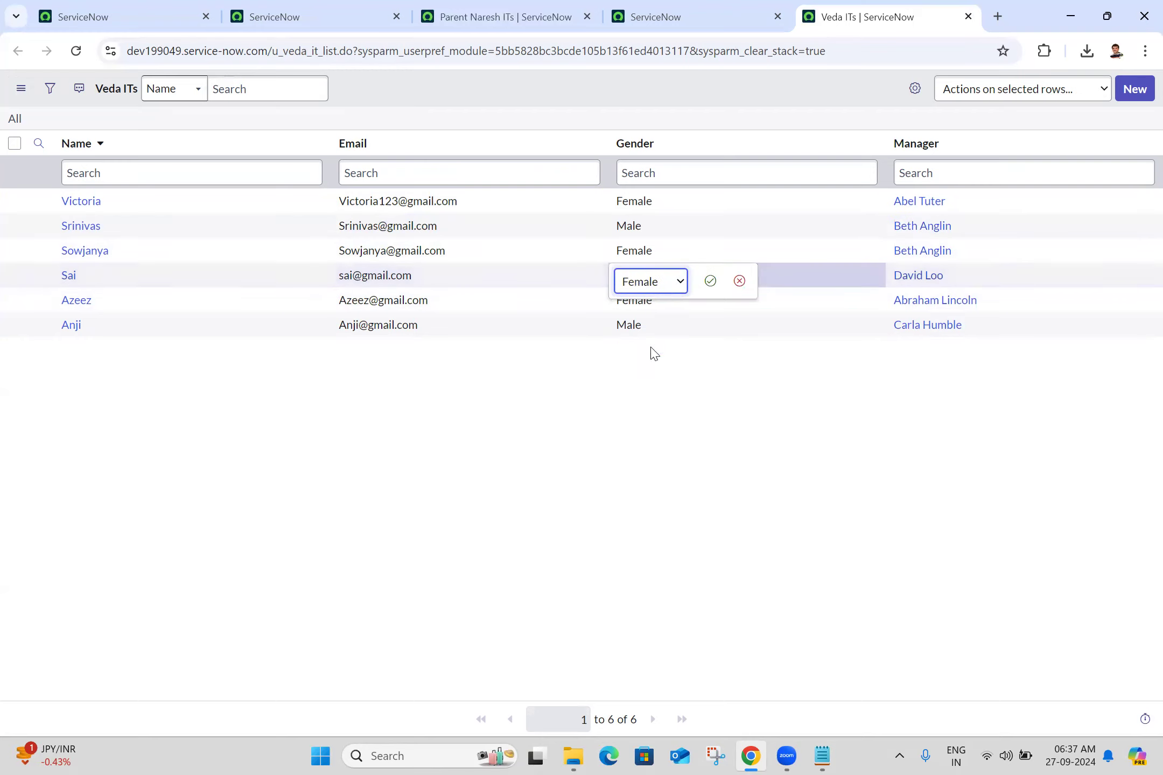
left_click(710, 281)
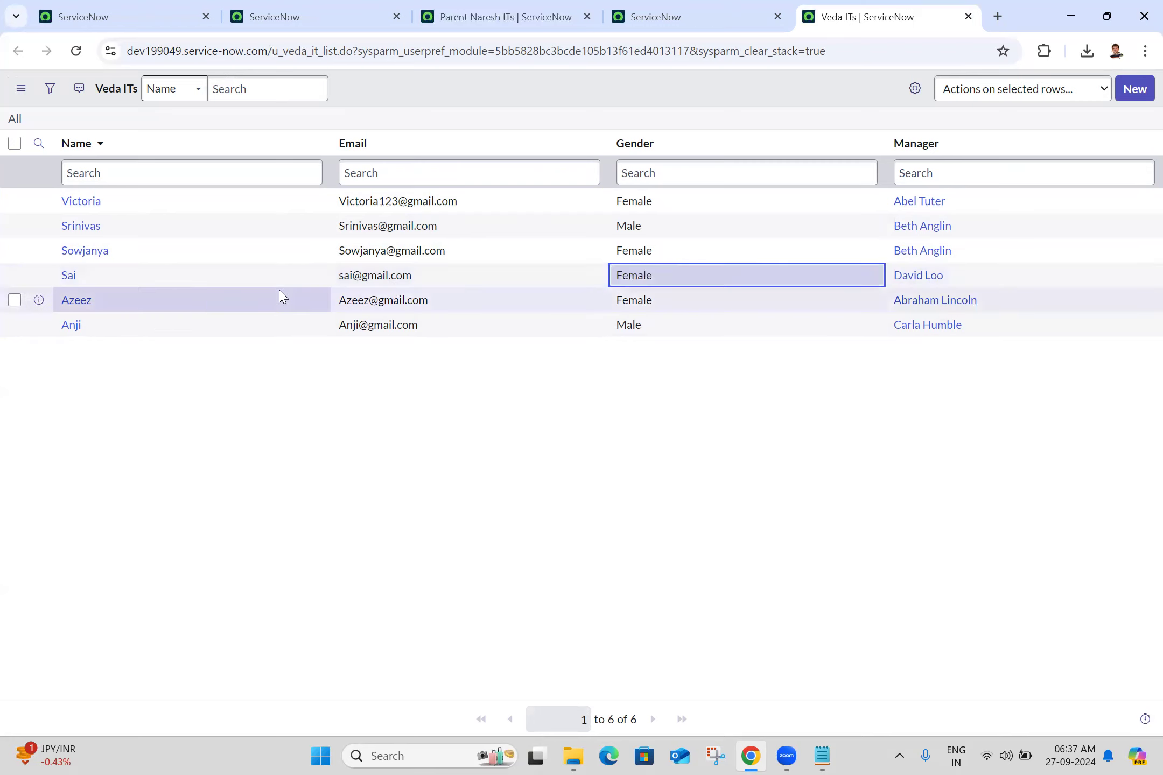
- Append 123 to the fifth Veda IT record's name in the list and save the change
double_click(189, 306)
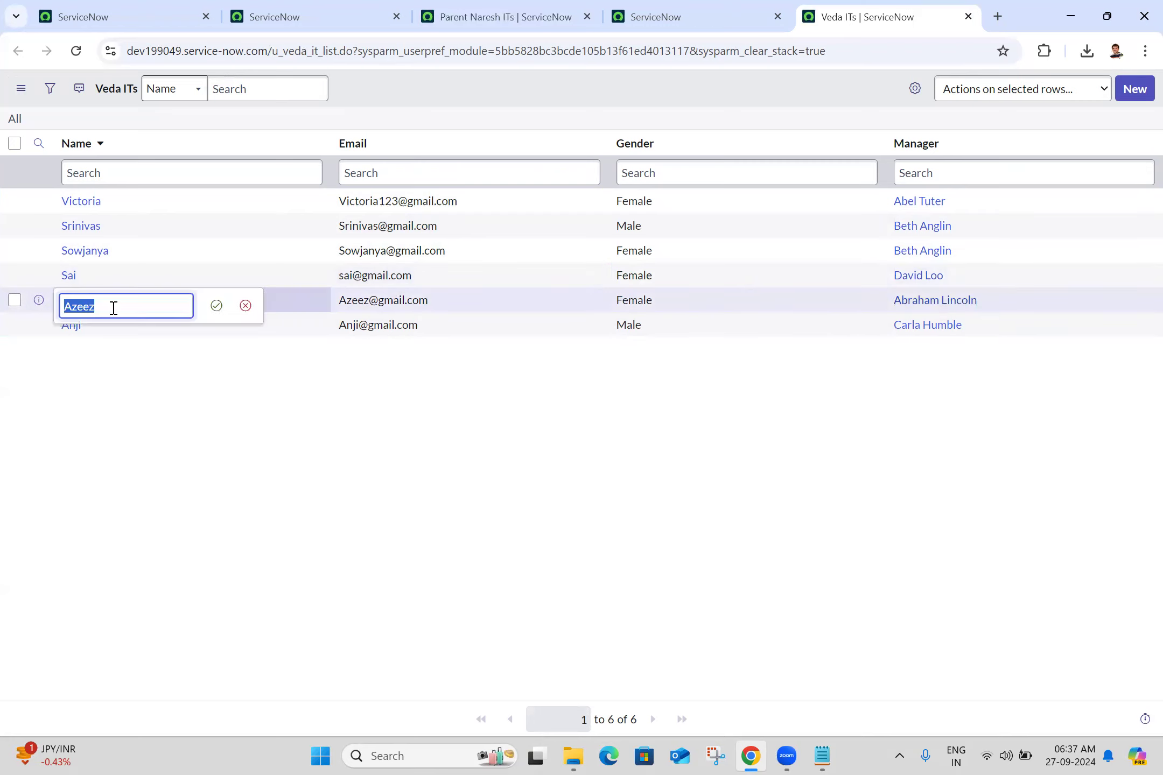
left_click(102, 310)
type("123")
left_click(216, 306)
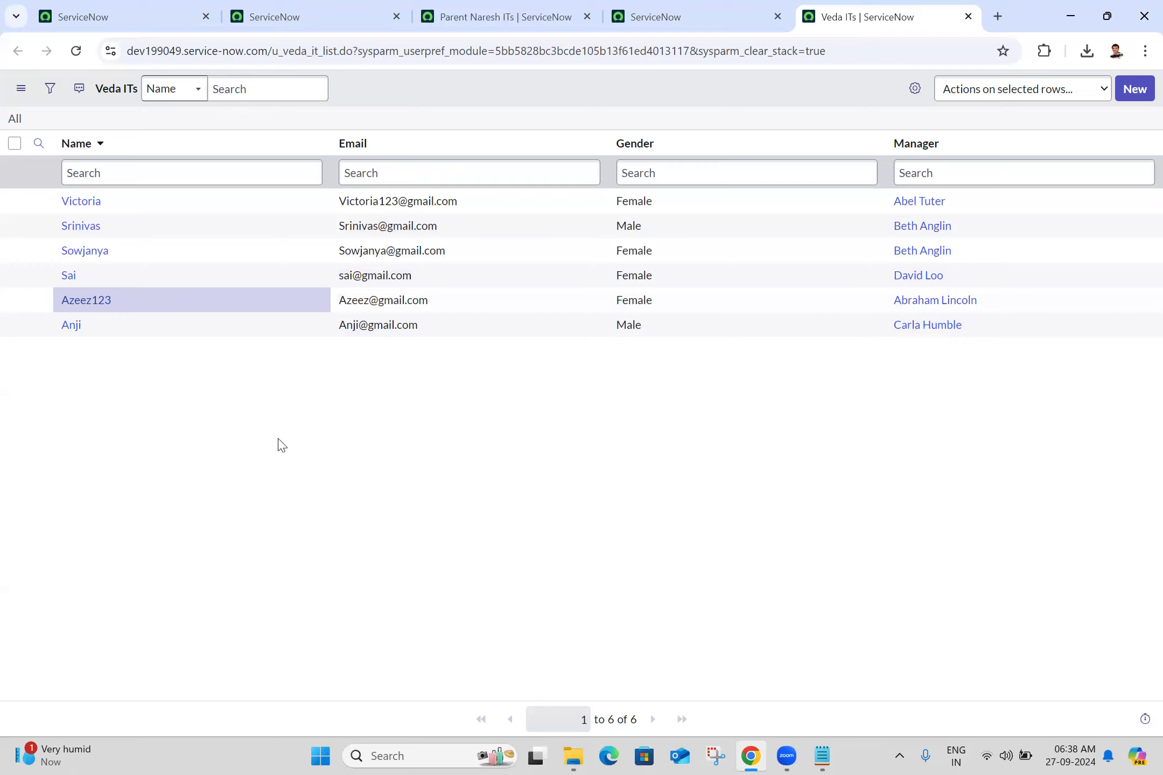
- Capture the current Parent Naresh ITs list with Snipping Tool and minimize the capture window
left_click(494, 10)
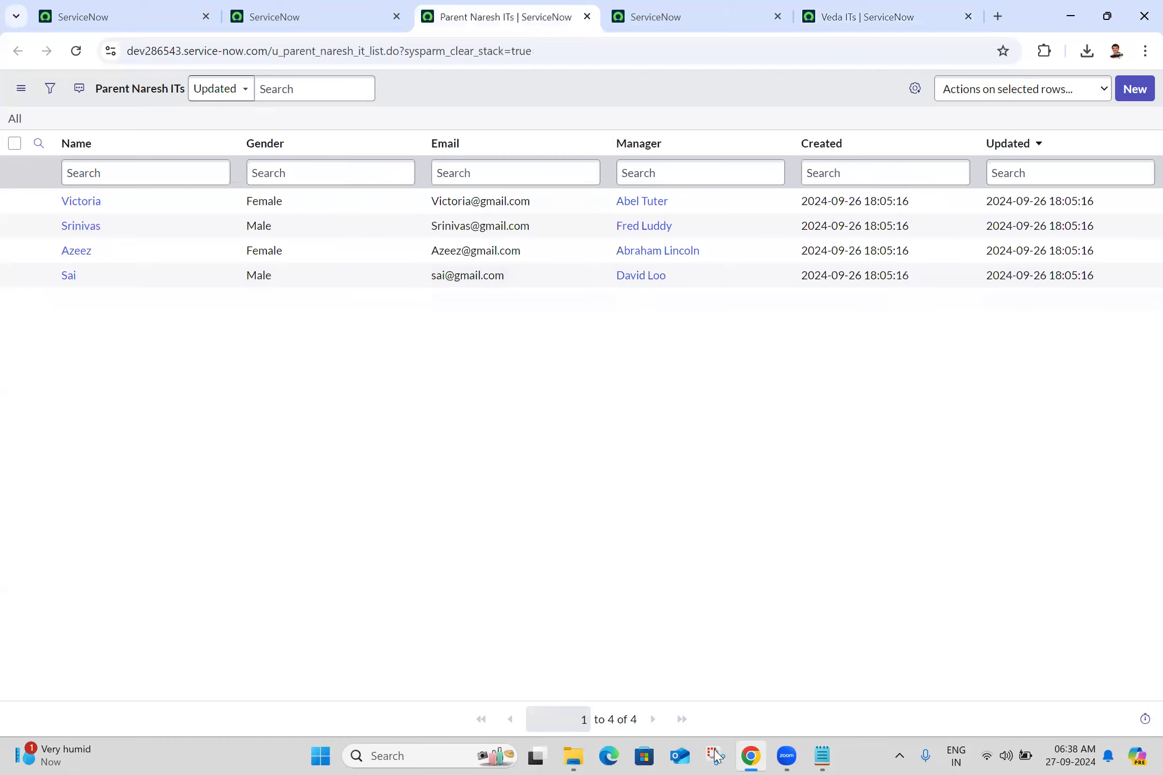
left_click(369, 106)
left_click_drag(1, 66, 1137, 371)
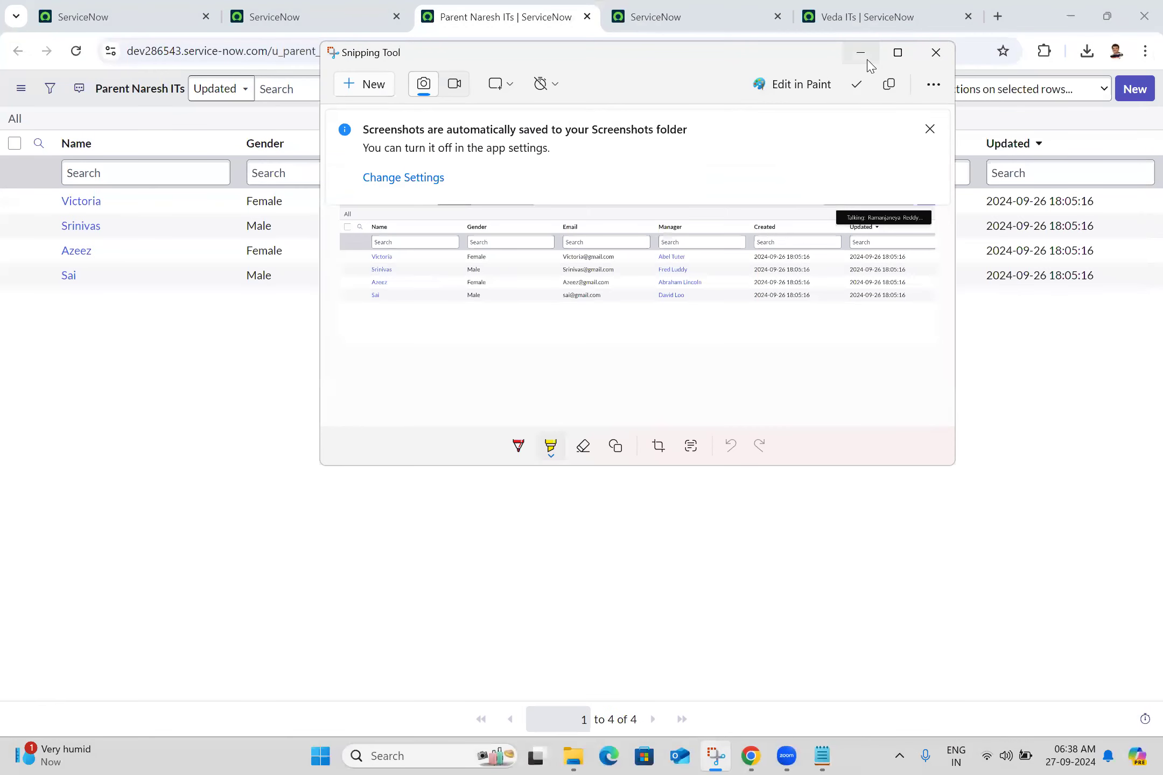
left_click(865, 54)
- Close the spare second ServiceNow tab and filter dev286543's application navigator for "scheduled im"
left_click(690, 12)
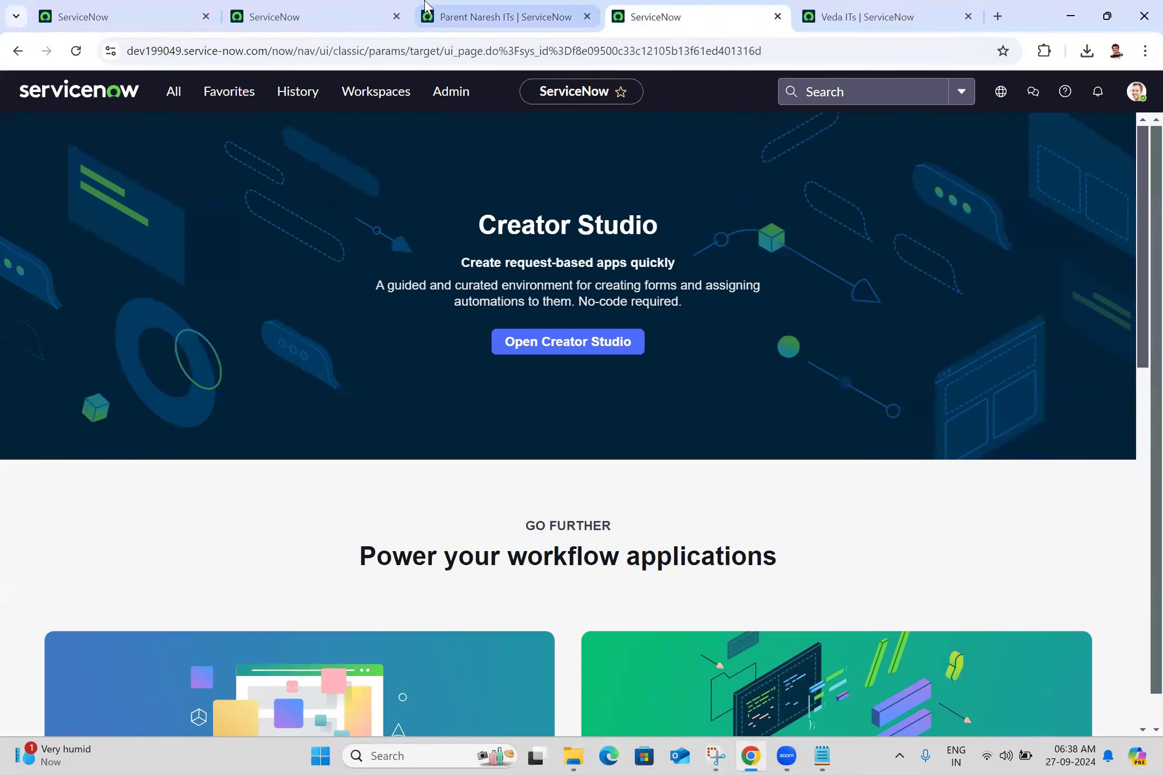
left_click(329, 7)
left_click(397, 17)
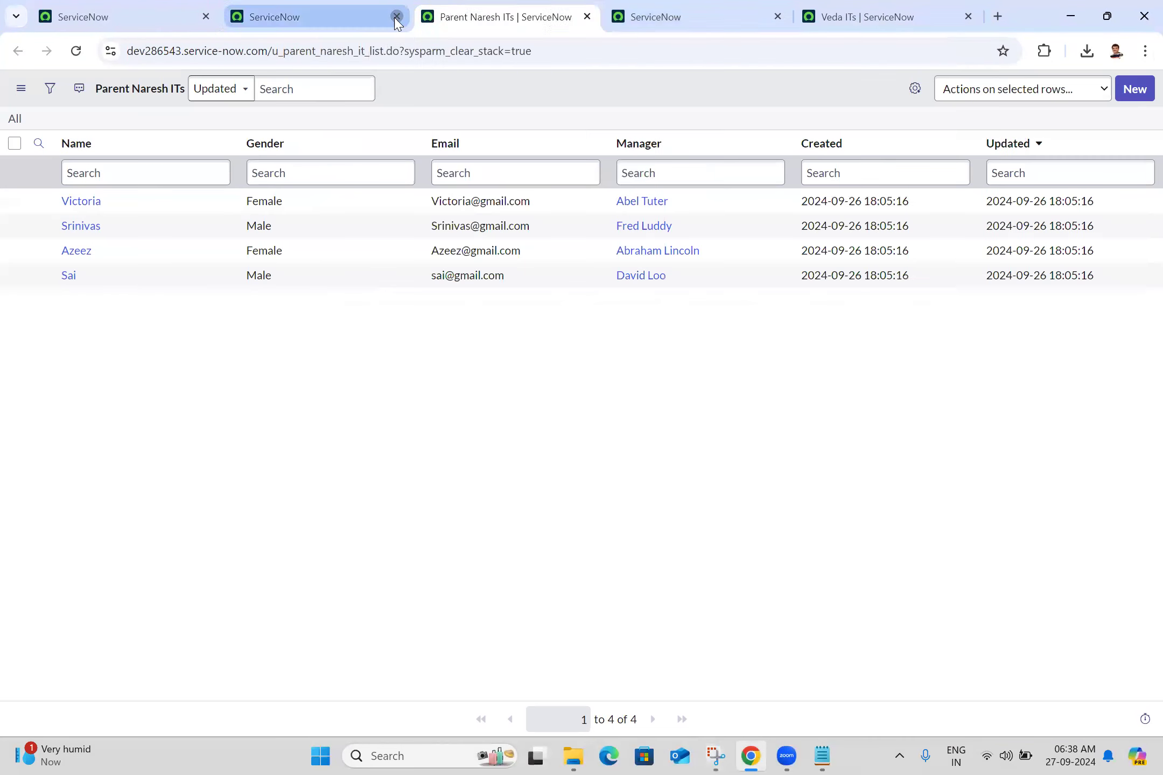
left_click(130, 11)
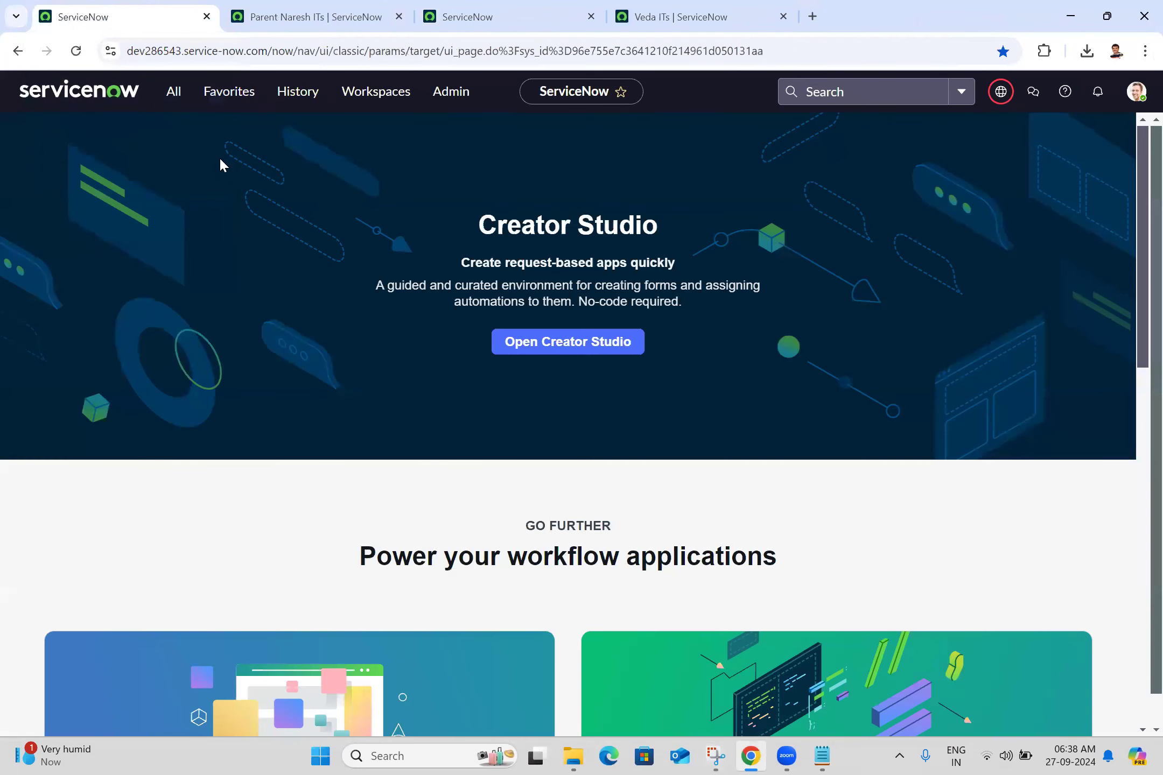
left_click(175, 92)
triple_click(181, 141)
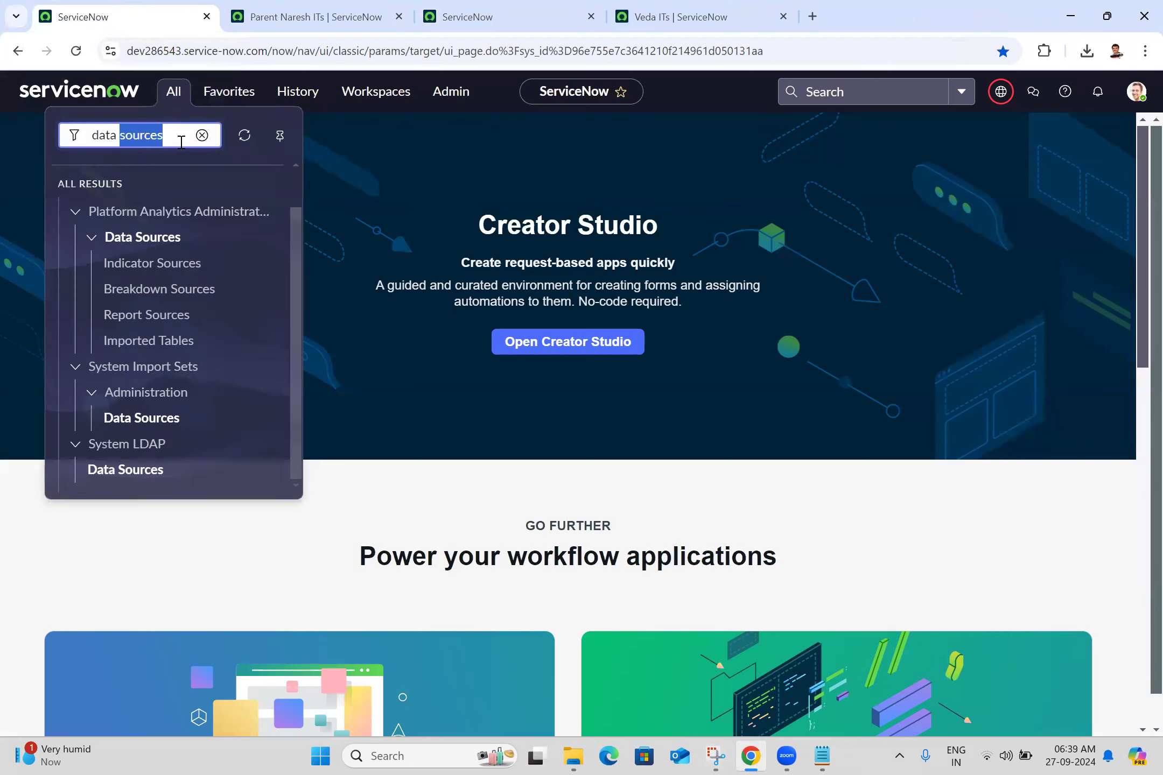
type("schedul")
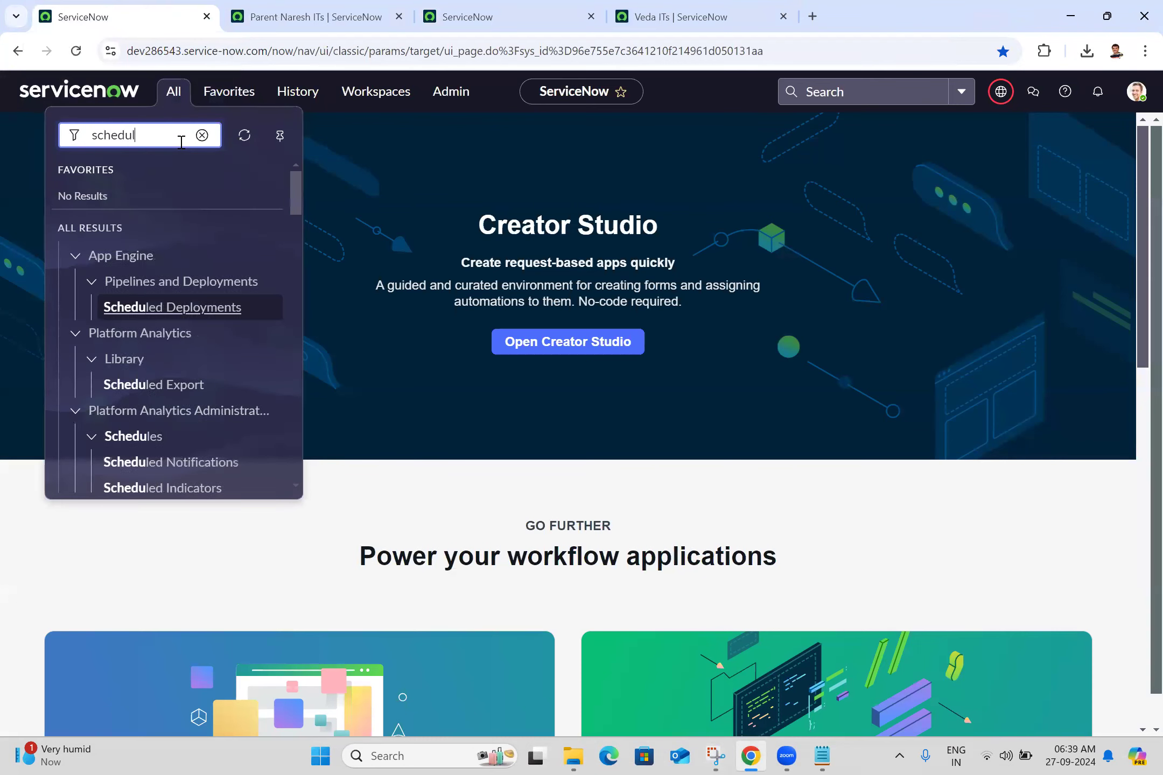
type("ed im")
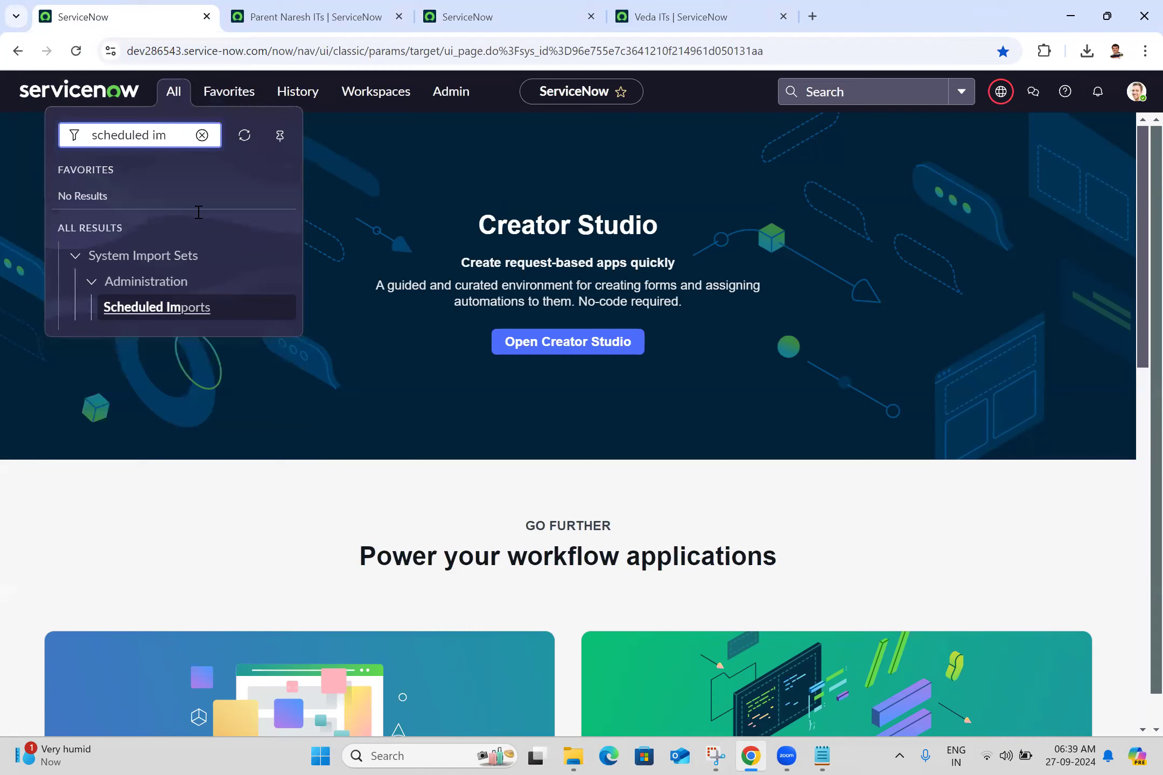
- Switch to the Batch 25.txt notes in Notepad and start a new line with "System Import Sets -->"
key("alt+Tab")
type("System Import Sets -->")
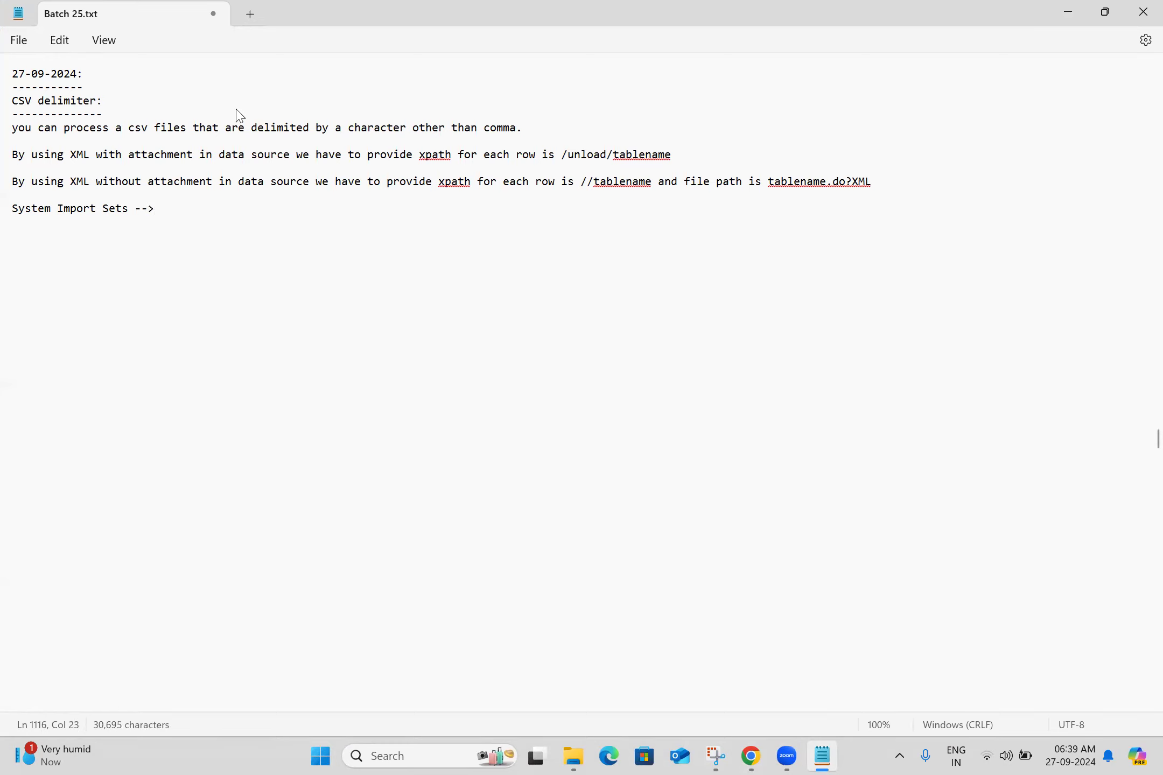
- Check the module path in ServiceNow's navigator and complete the Notepad line as "System Import Sets -->Administration -->Scheduled Imports"
key("alt+Tab")
left_click(176, 98)
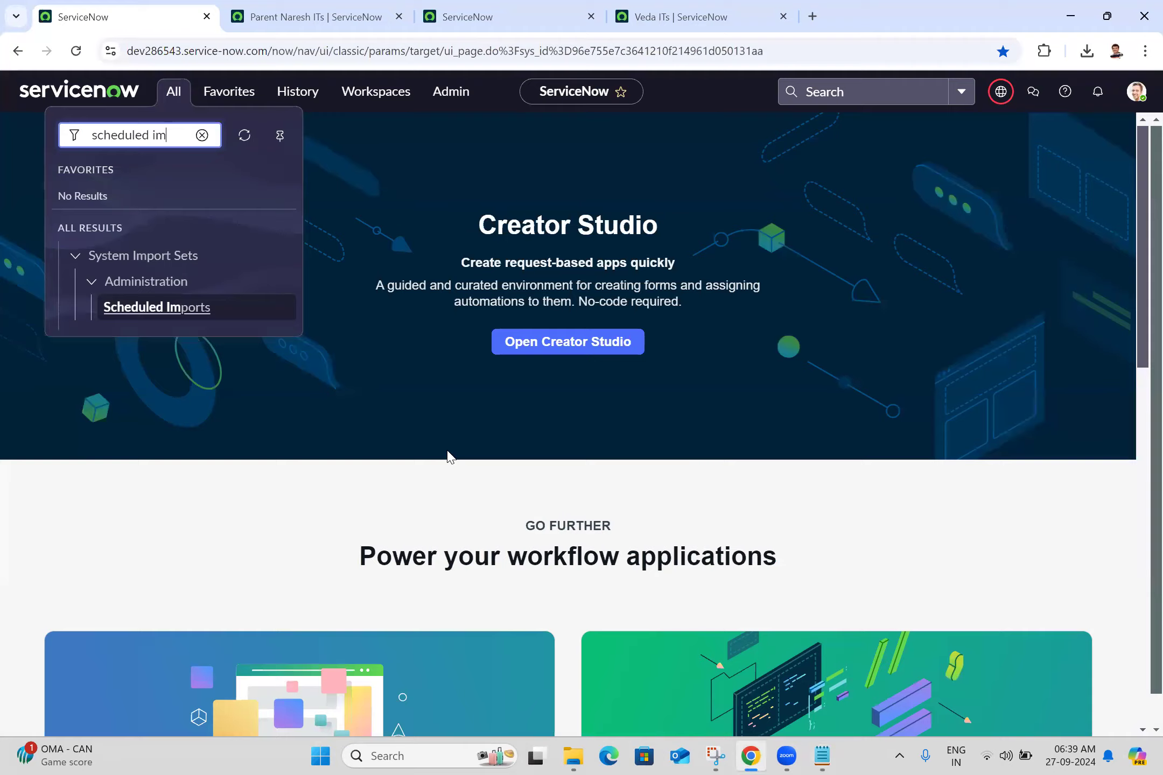
key("alt+Tab")
type("ati")
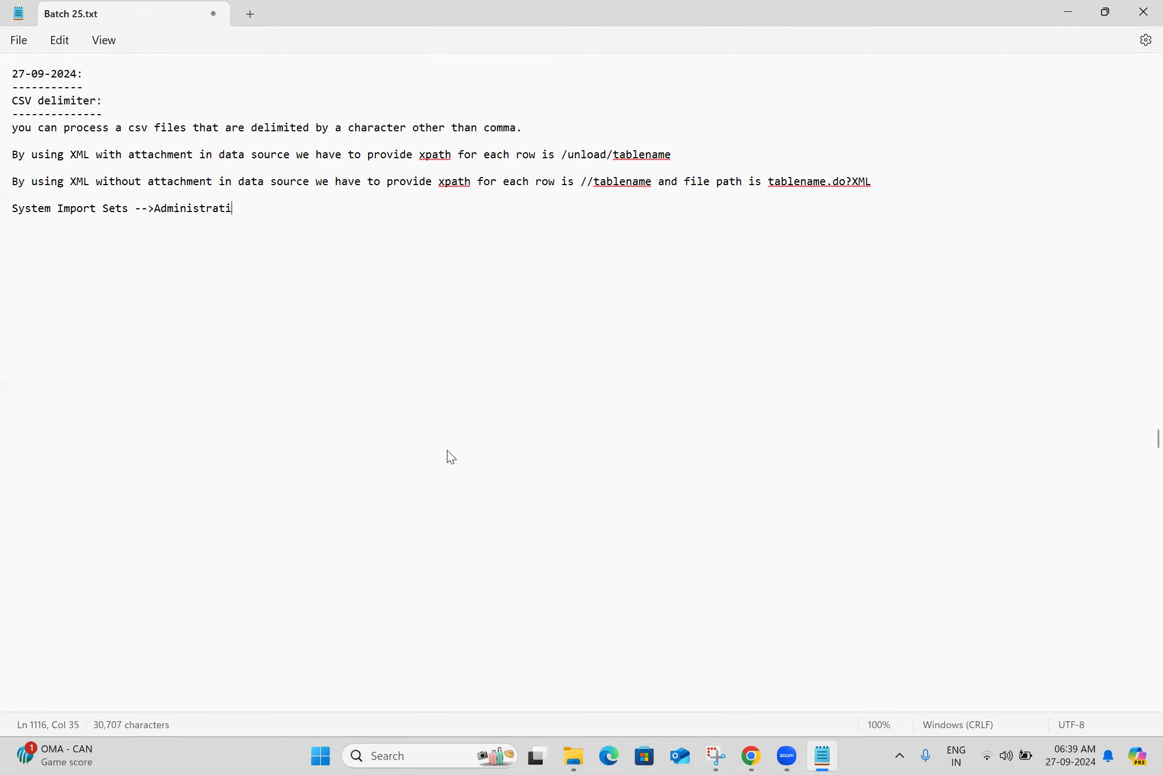
type("on -->Scj")
key("BackSpace")
type("heduled ")
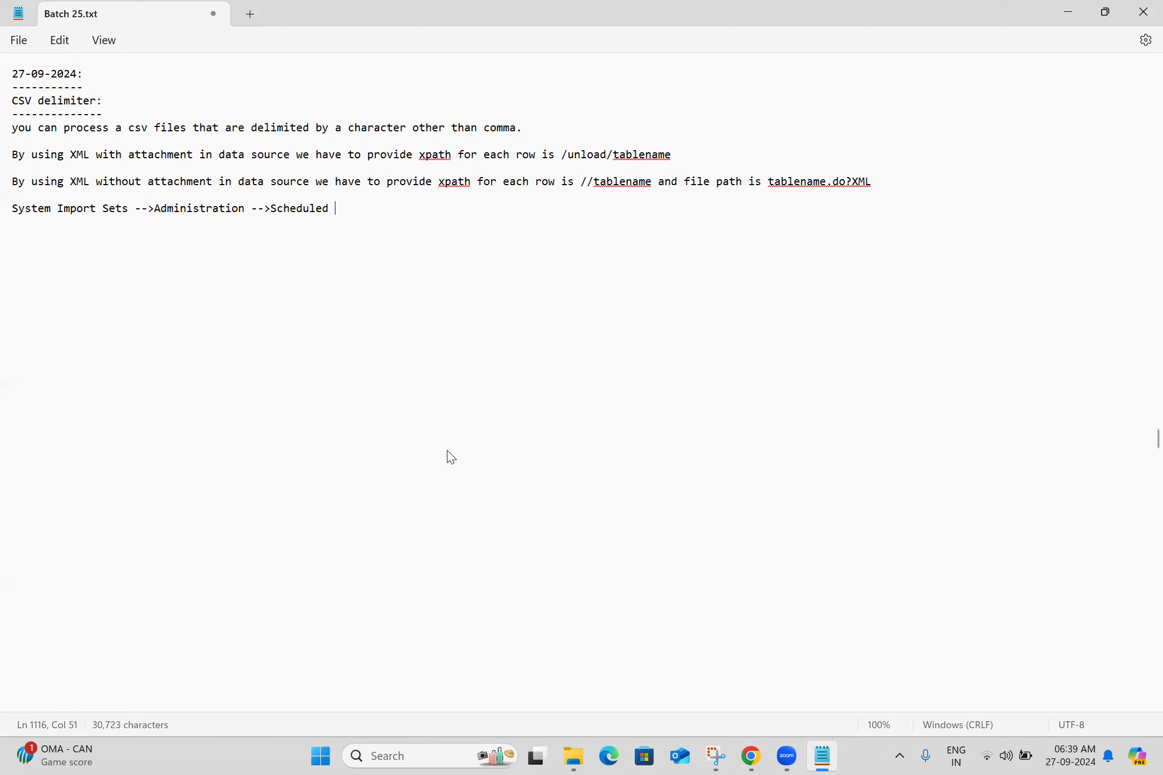
type("Imports")
- Start a new paragraph in the notes reading "Scheduled Imports ="
key("Return")
key("Return")
type("Scheduled ")
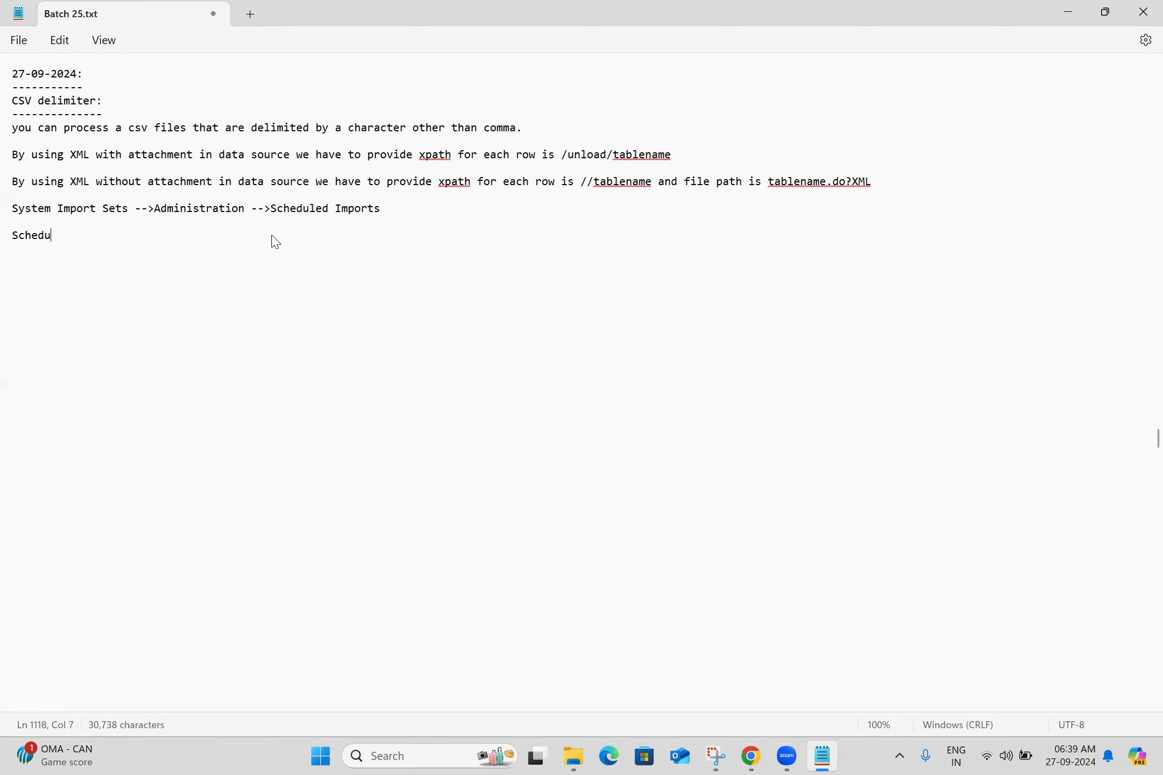
type("Importsd")
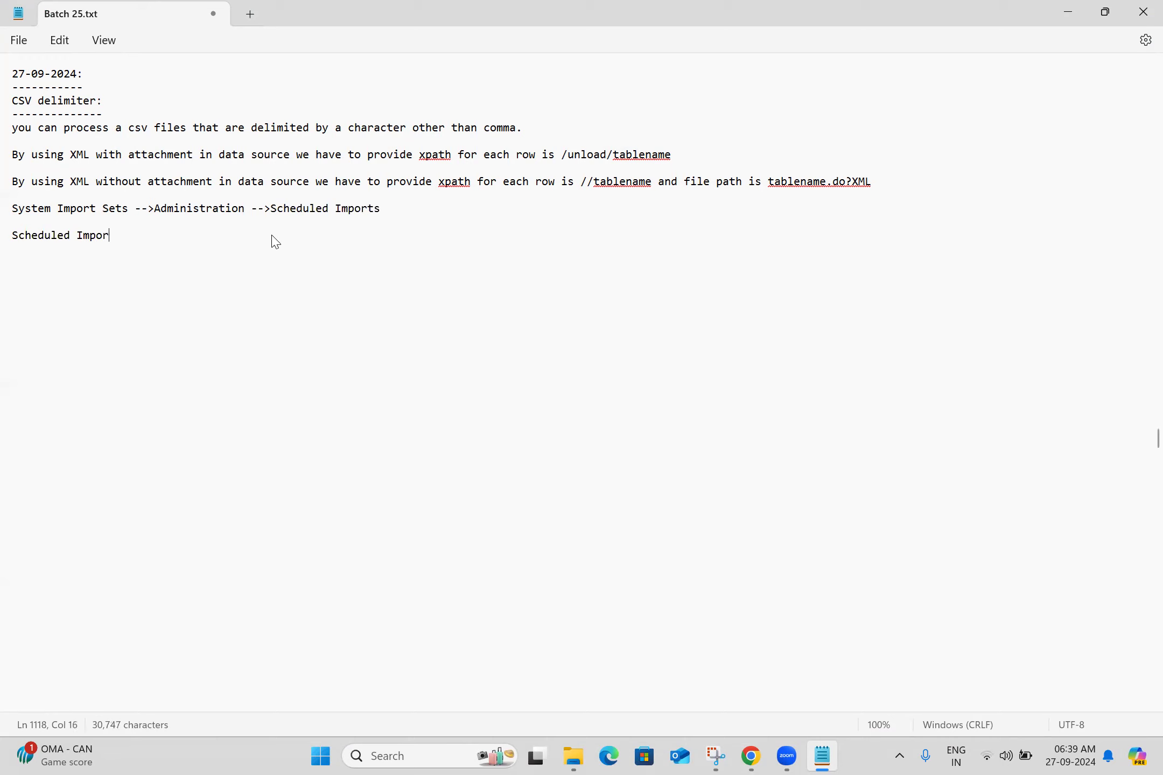
key("BackSpace")
key("BackSpace")
type("=")
- Switch to Chrome and open dev286543's Scheduled Imports module in a new browser tab
left_click(743, 757)
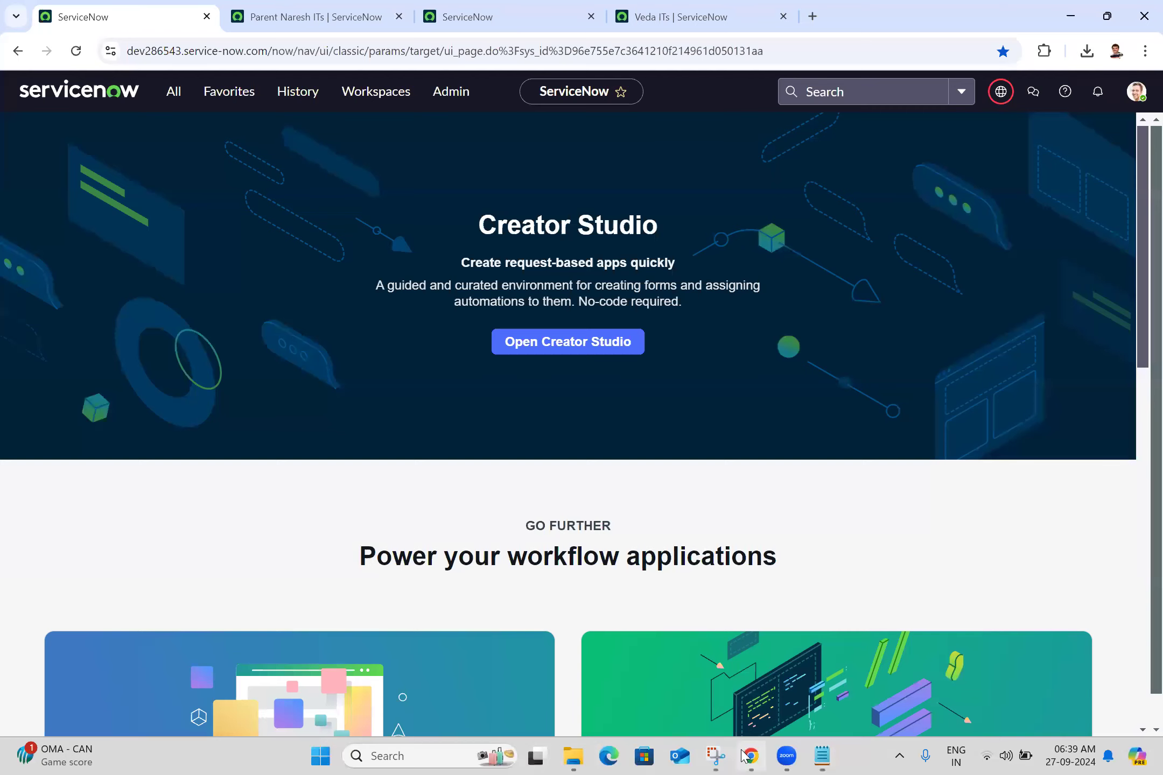
left_click(169, 104)
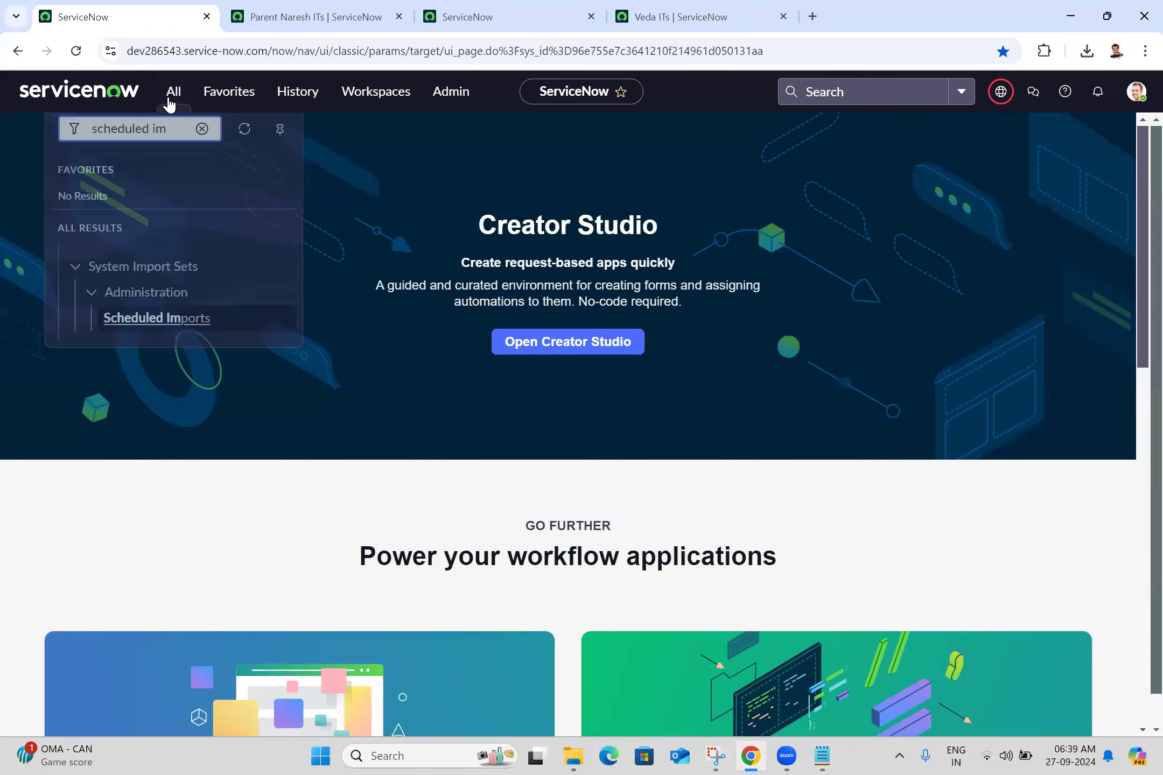
middle_click(157, 306)
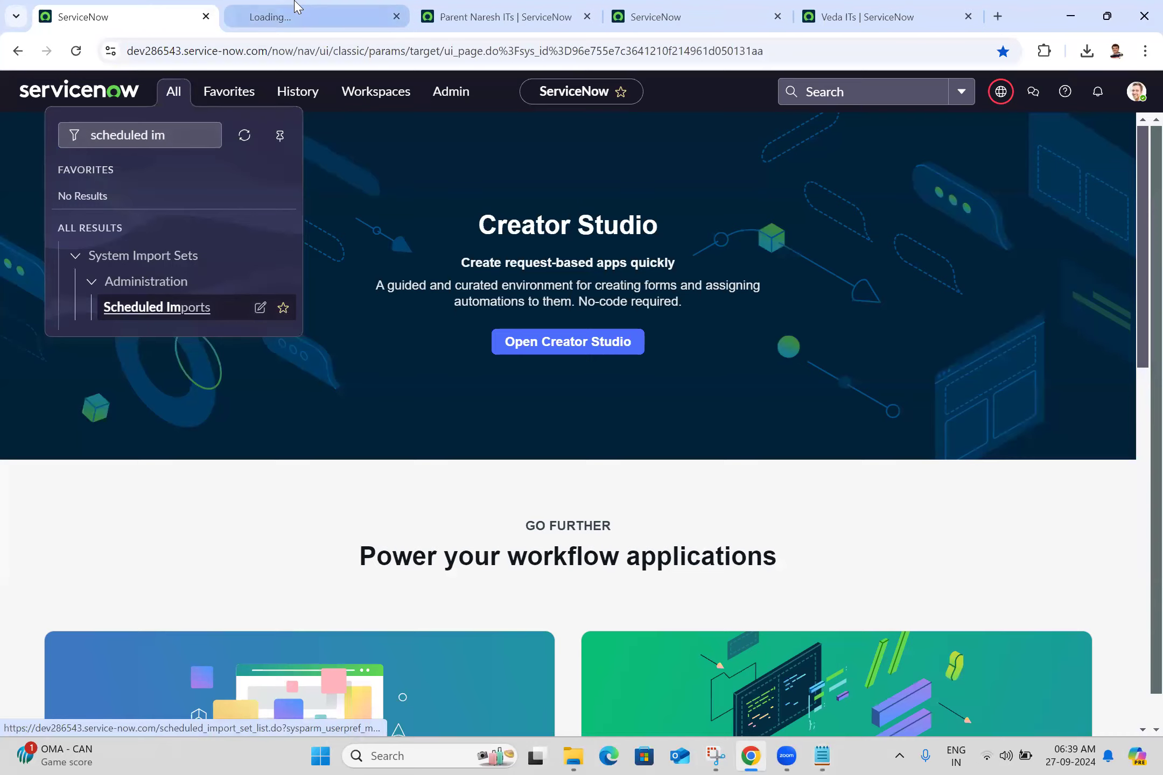
left_click(277, 13)
- Copy the table name scheduled_import_set from the page address into the Scheduled Imports line of the Notepad notes and save them
left_click(272, 54)
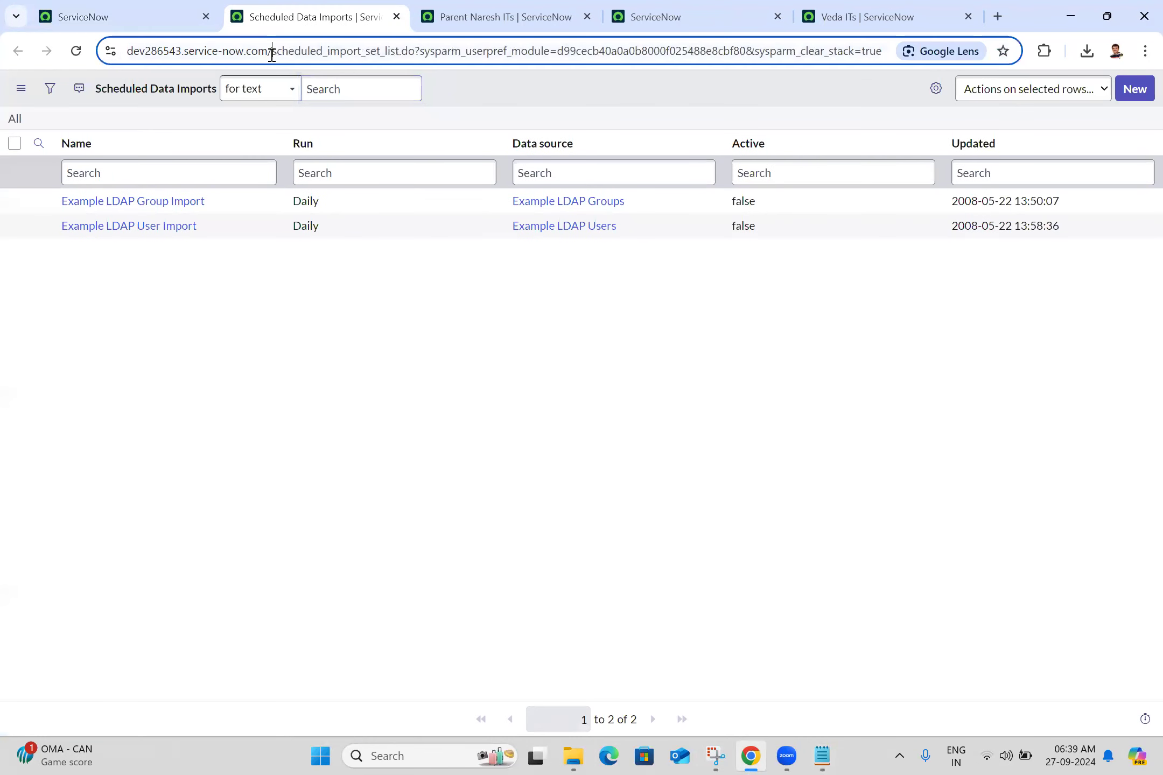
left_click(383, 51, "shift")
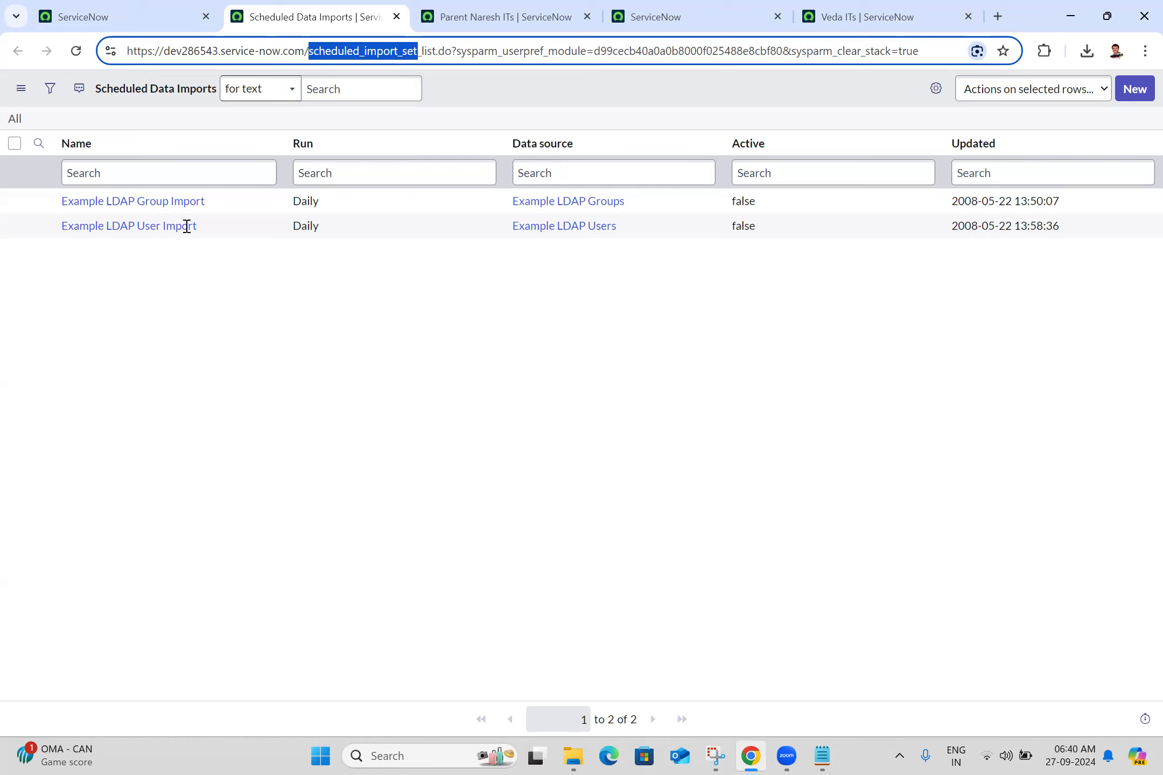
key("alt+Tab")
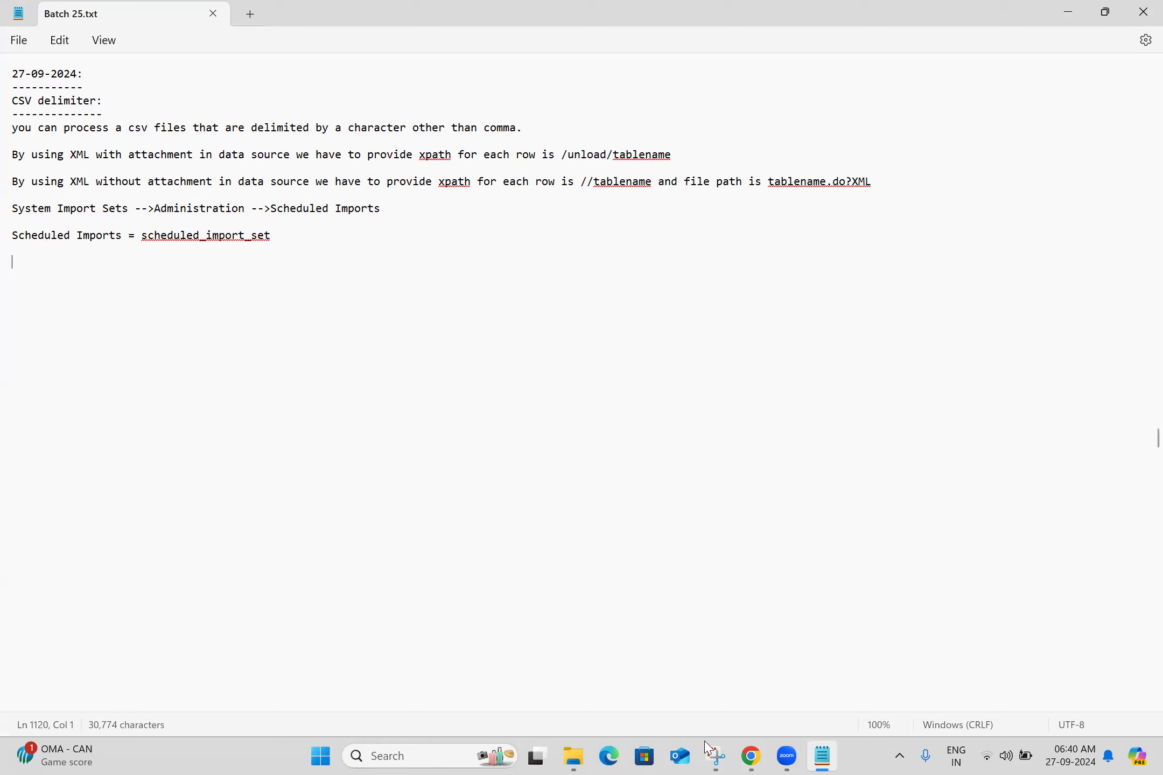
left_click(755, 1)
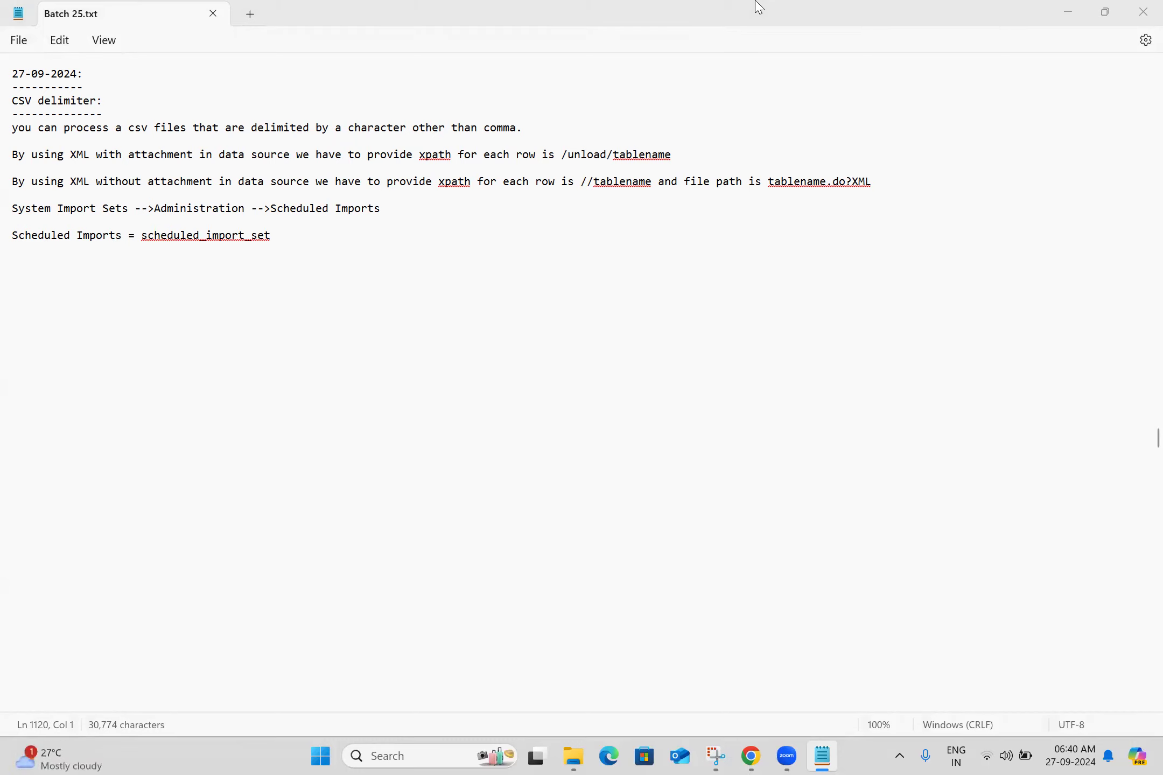
left_click(150, 264)
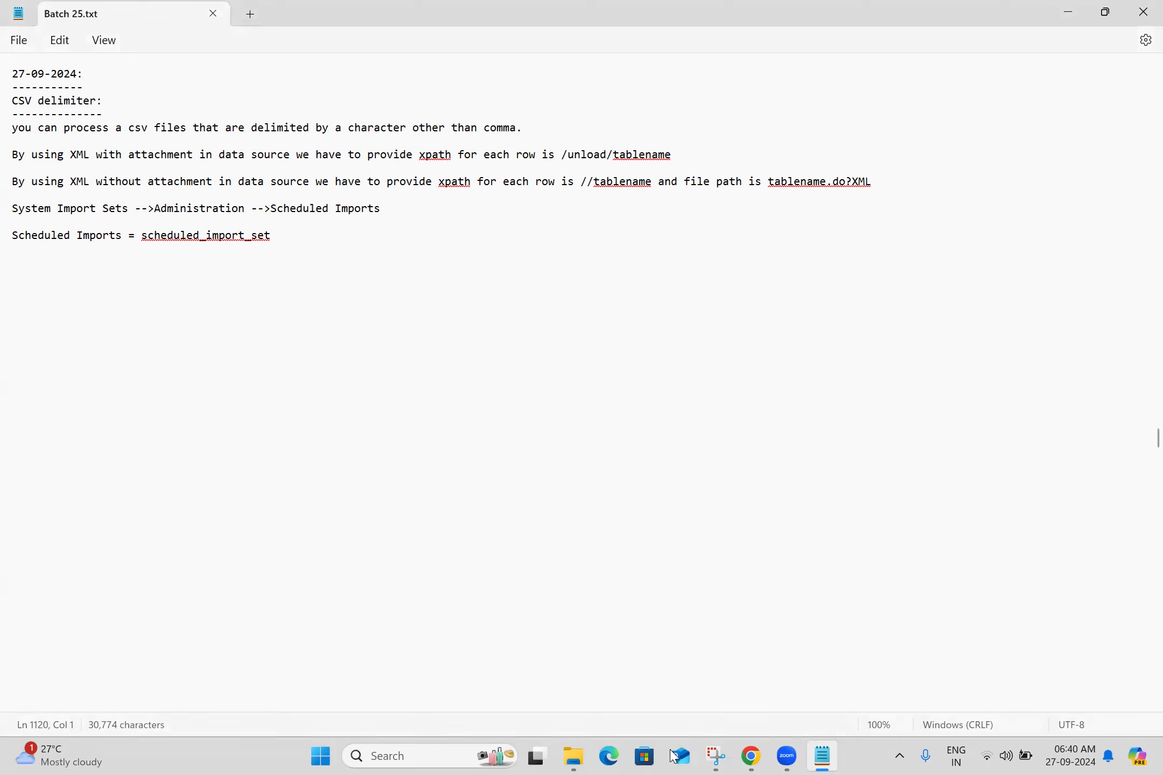
- Return to dev286543's home page in Chrome and open the System Administrator's user preferences
left_click(751, 756)
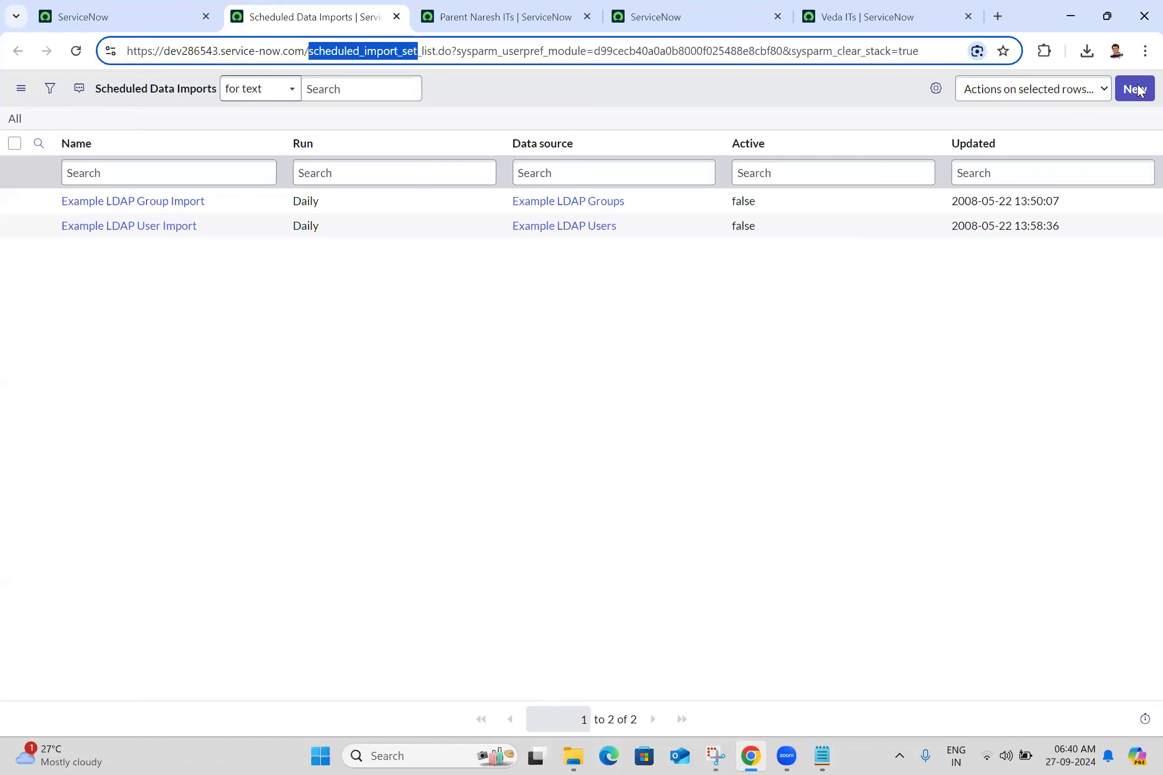
key("ctrl+shift+Tab")
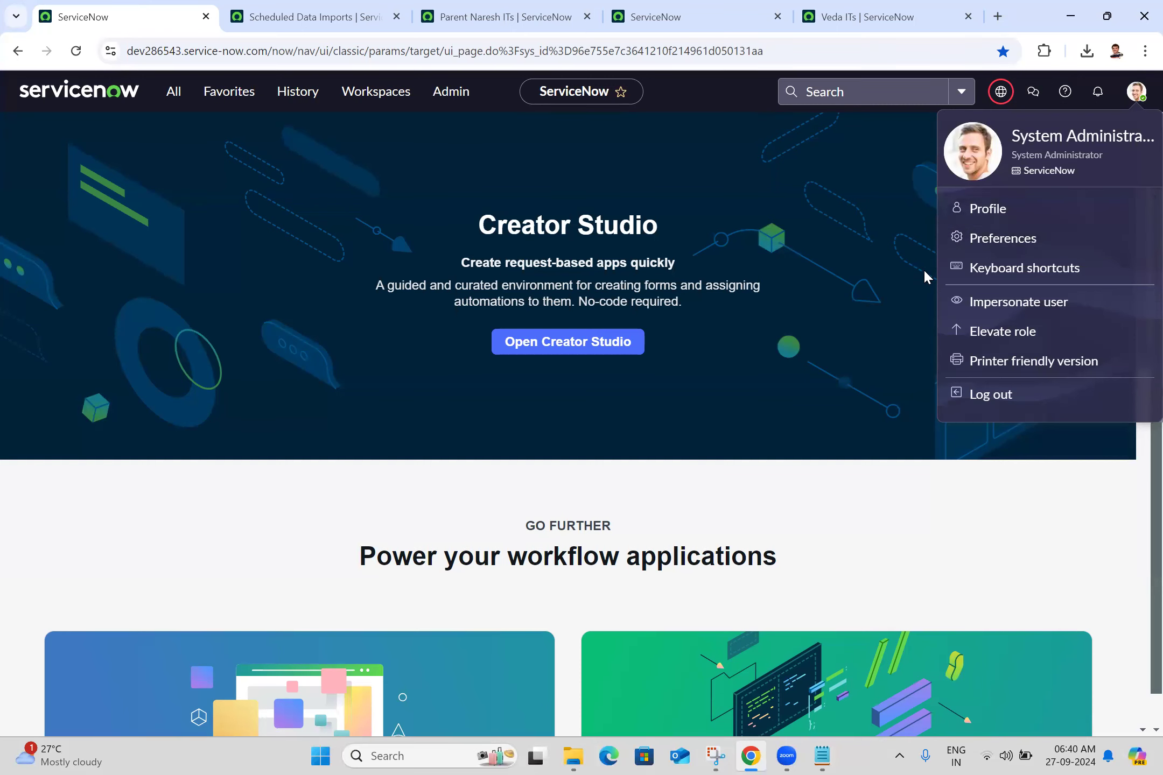
left_click(988, 237)
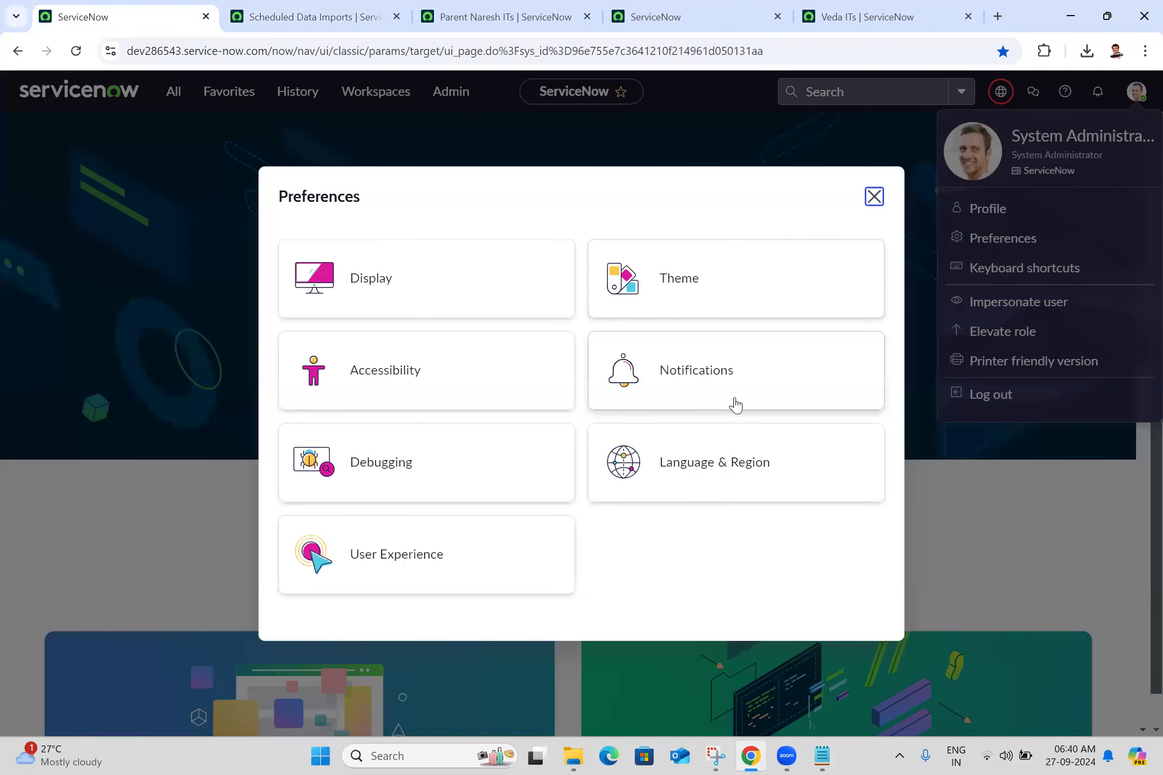